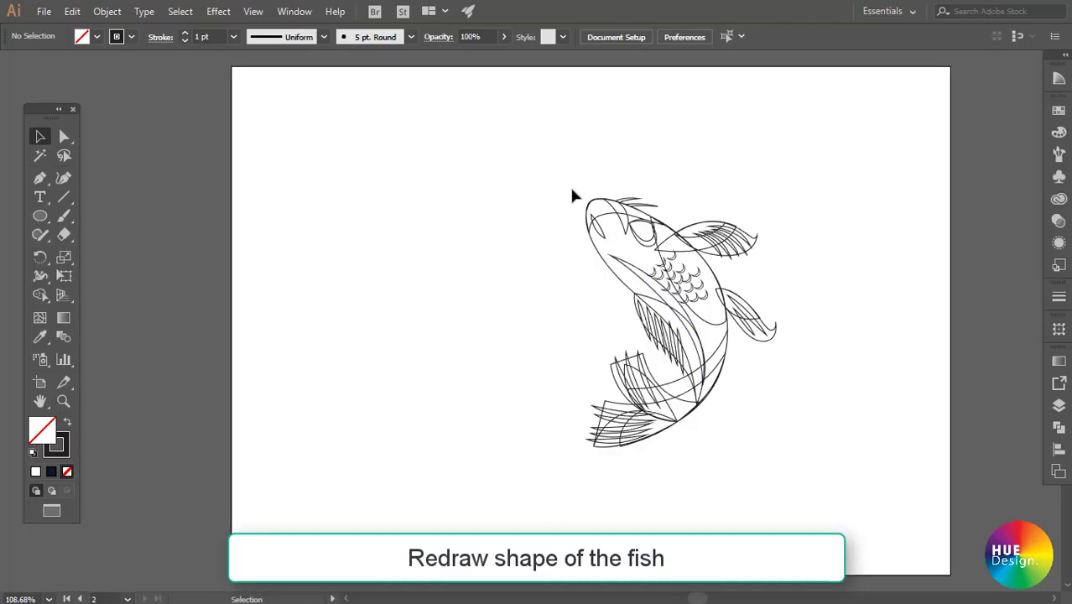
- Fill the whole selected koi line drawing with white (ffffff)
left_click_drag(553, 177, 789, 492)
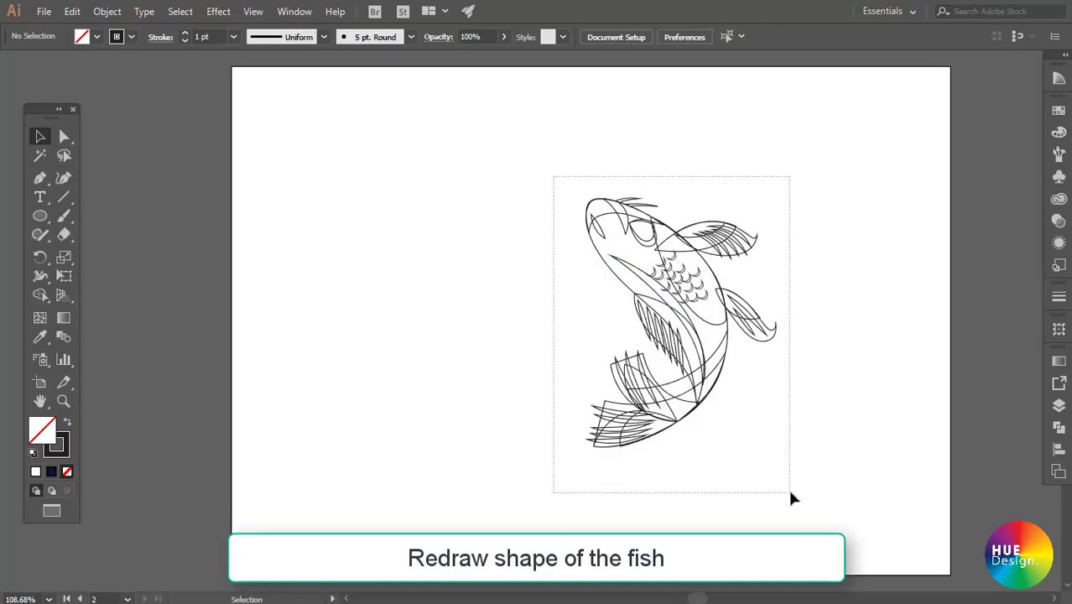
left_click(1060, 133)
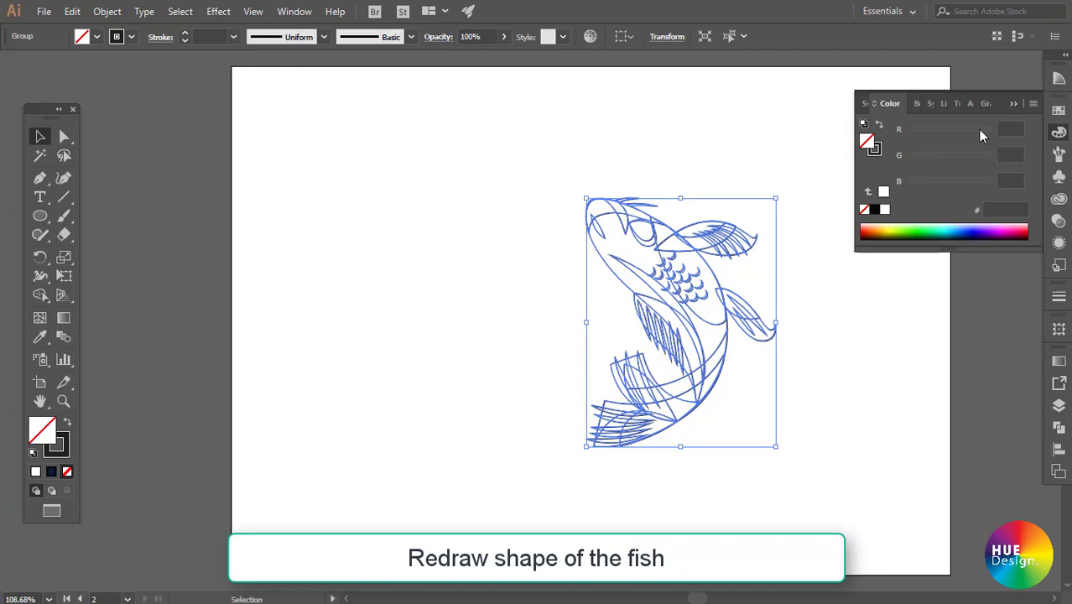
left_click(884, 192)
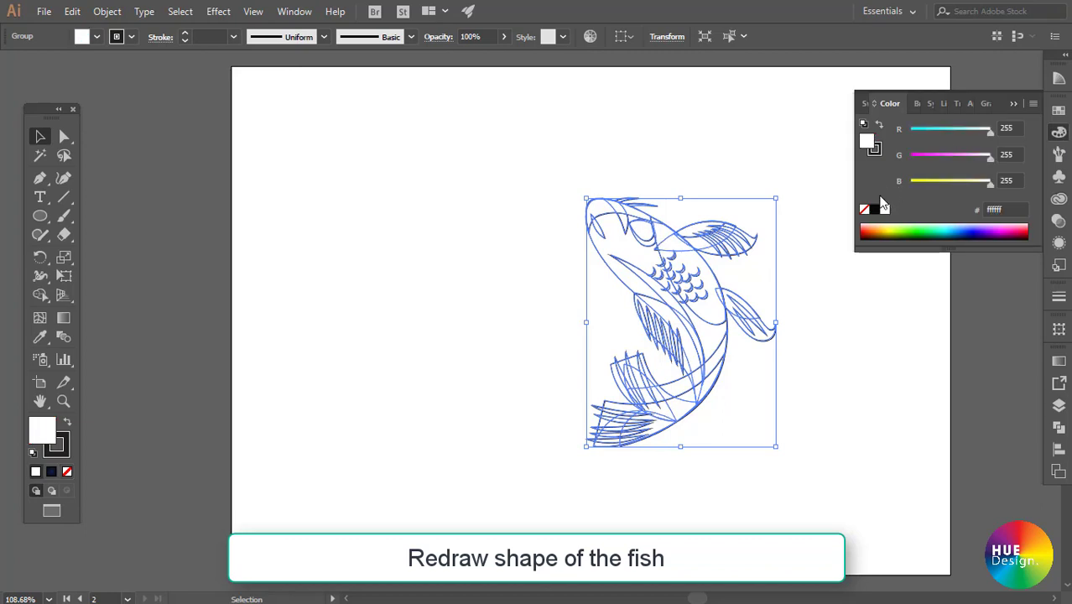
left_click(873, 298)
left_click(1012, 104)
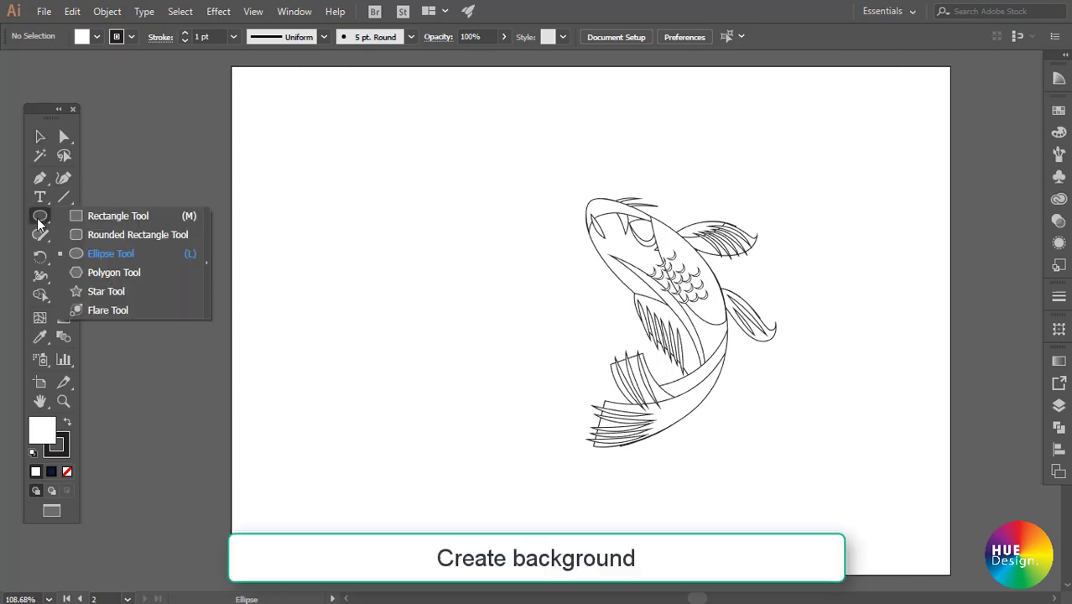
- Draw an artboard-sized rectangle filled with dark navy blue
left_click_drag(38, 220, 74, 213)
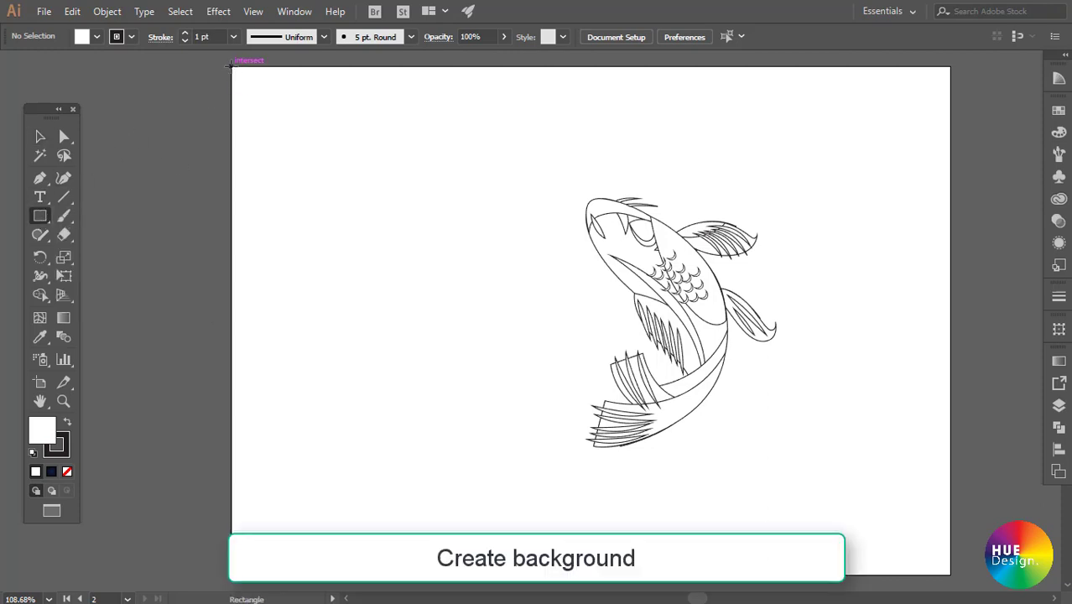
left_click_drag(231, 68, 949, 575)
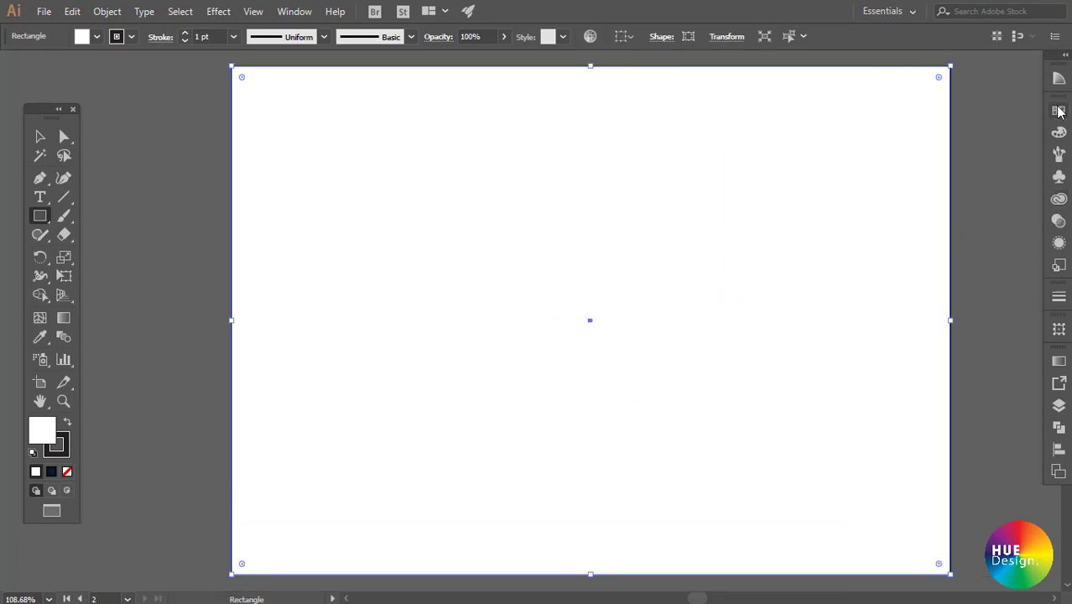
left_click(1059, 111)
left_click(986, 164)
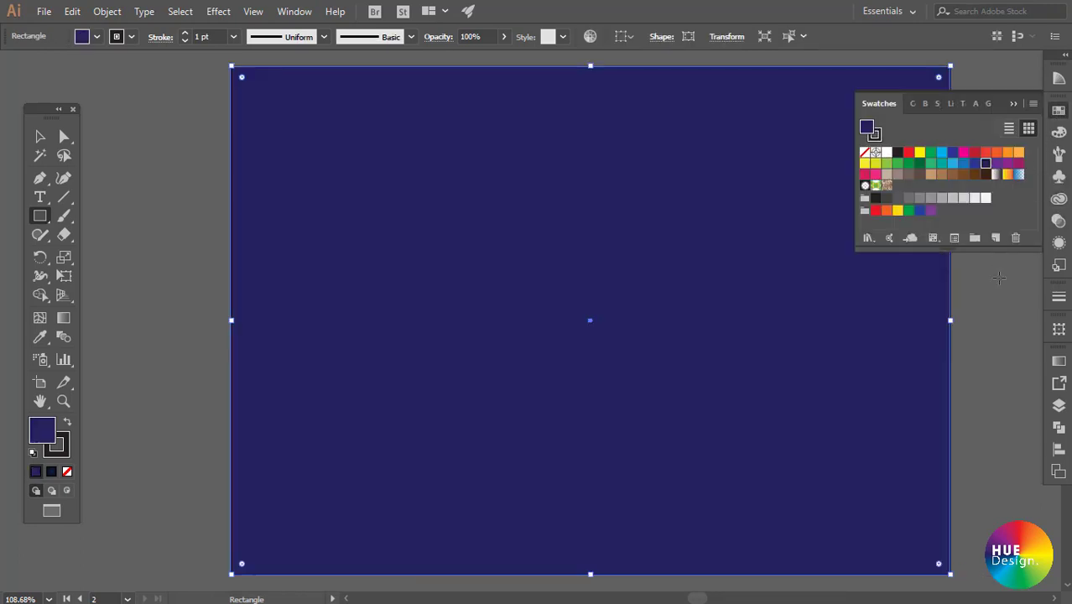
- Give the rectangle a navy radial gradient and send it behind the fish
left_click(1059, 361)
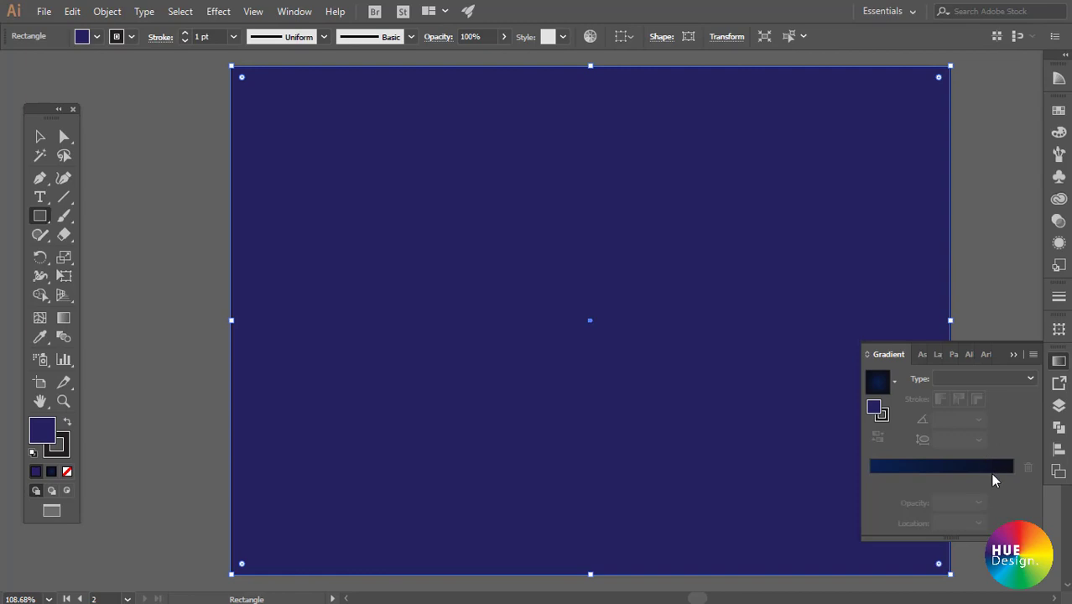
left_click(993, 467)
key("g")
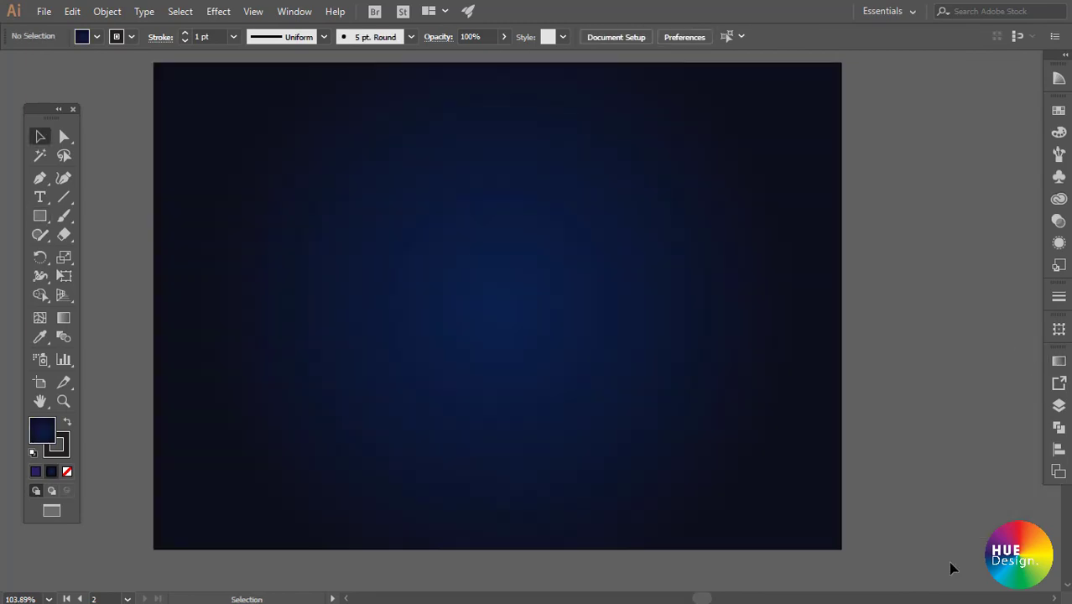
left_click(764, 280)
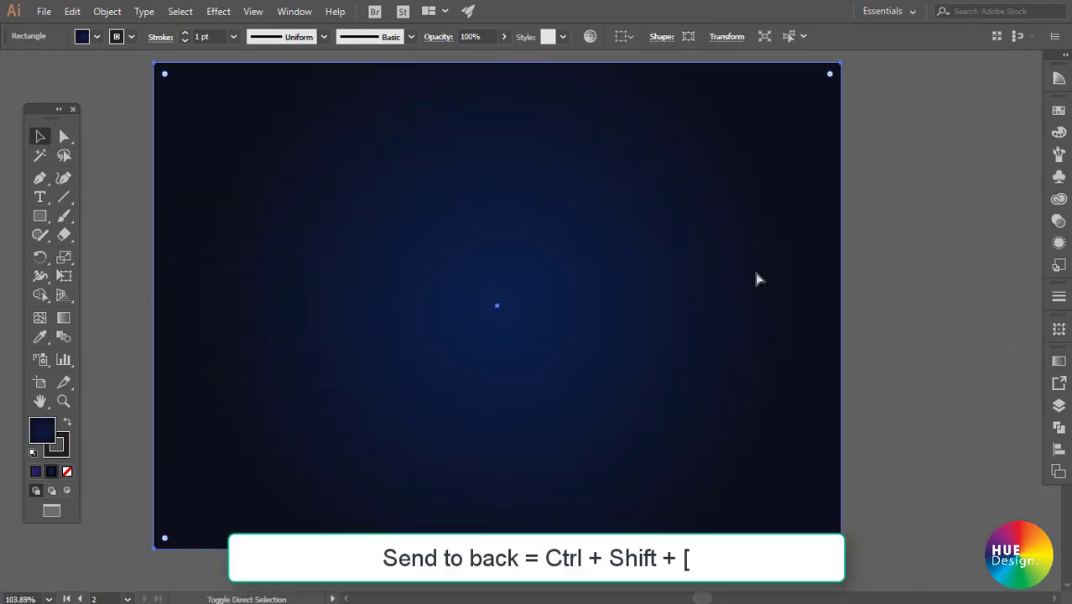
key("ctrl+shift+bracketleft")
left_click(873, 238)
- Lock the blue background rectangle using Object > Lock > Selection
left_click(610, 322, "ctrl")
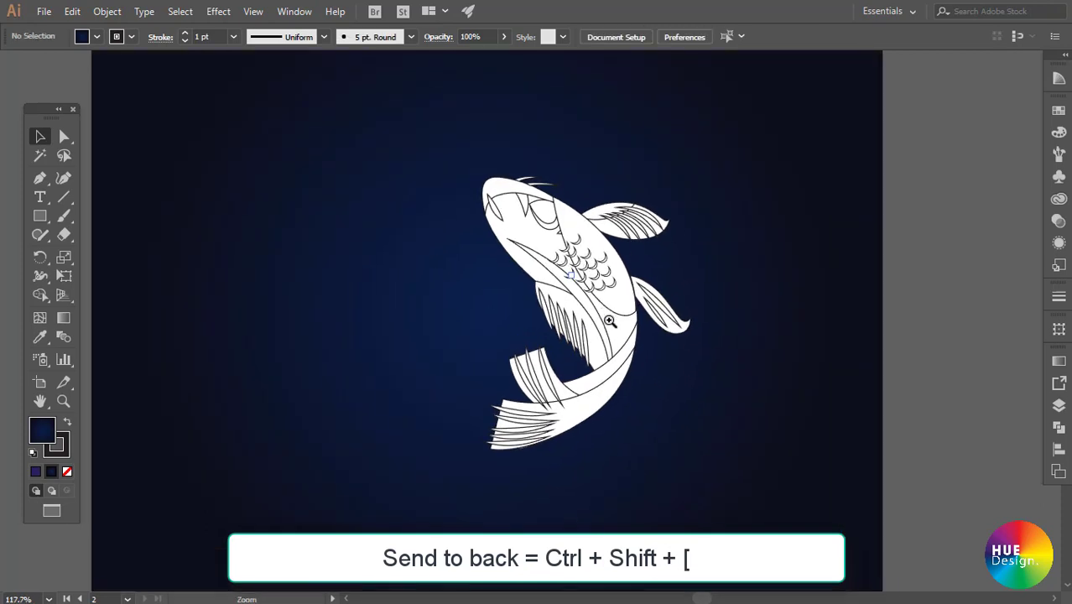
left_click(582, 280)
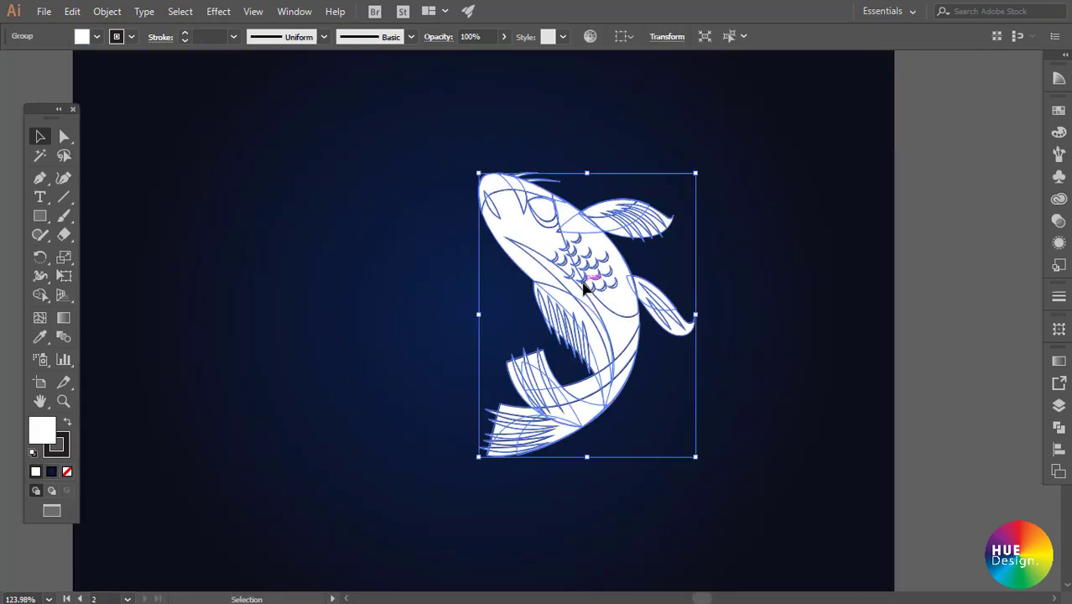
left_click(810, 287)
left_click(105, 11)
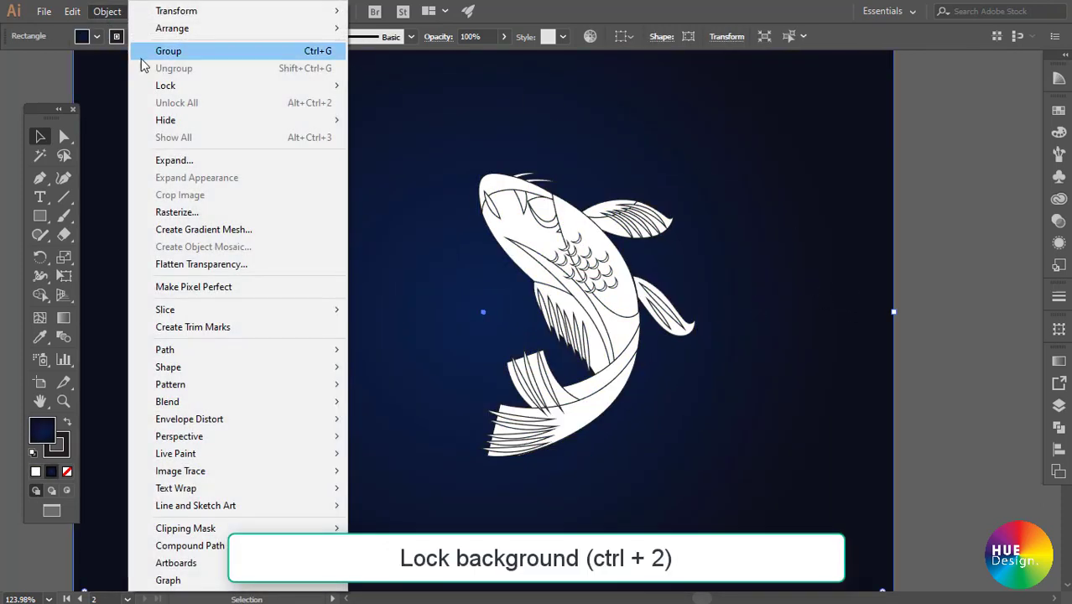
mouse_move(165, 85)
left_click(376, 85)
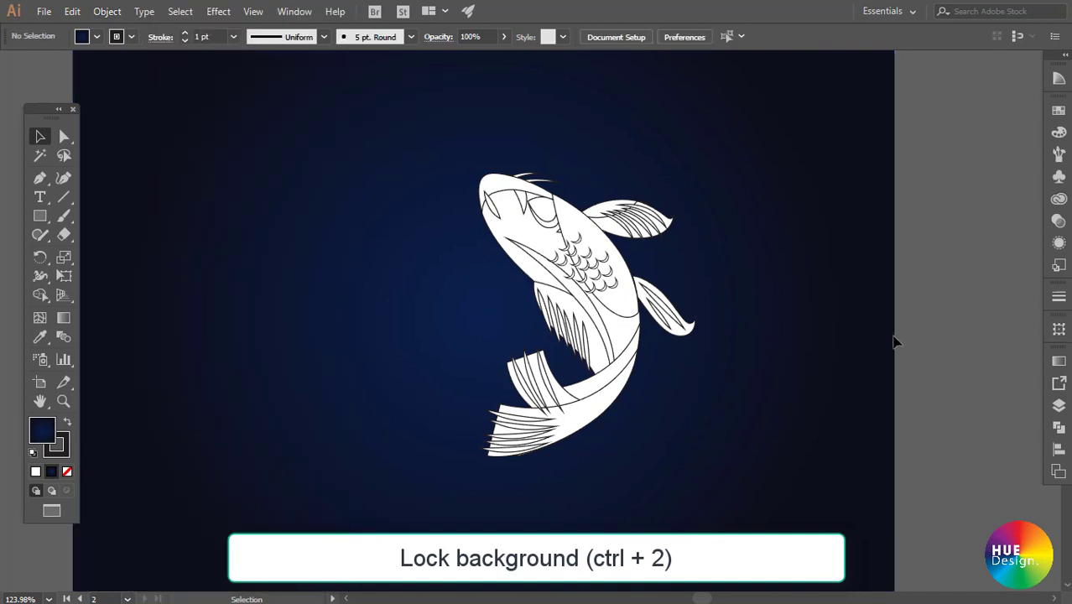
- Hide the fish's scale and fin detail lines with Ctrl+3
scroll(514, 227, "up", 2)
left_click(509, 223)
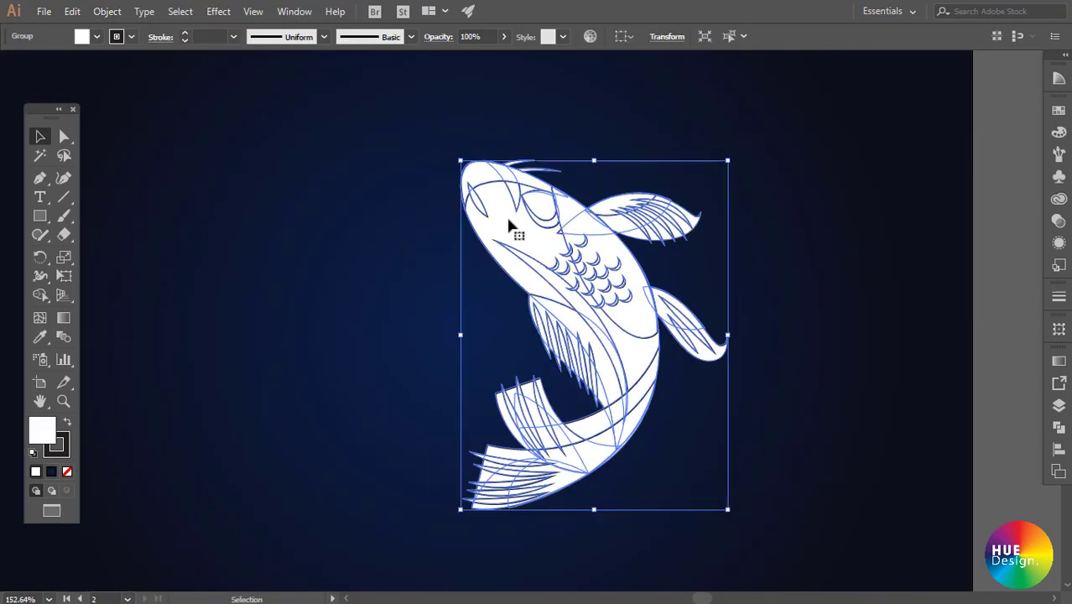
left_click(376, 257)
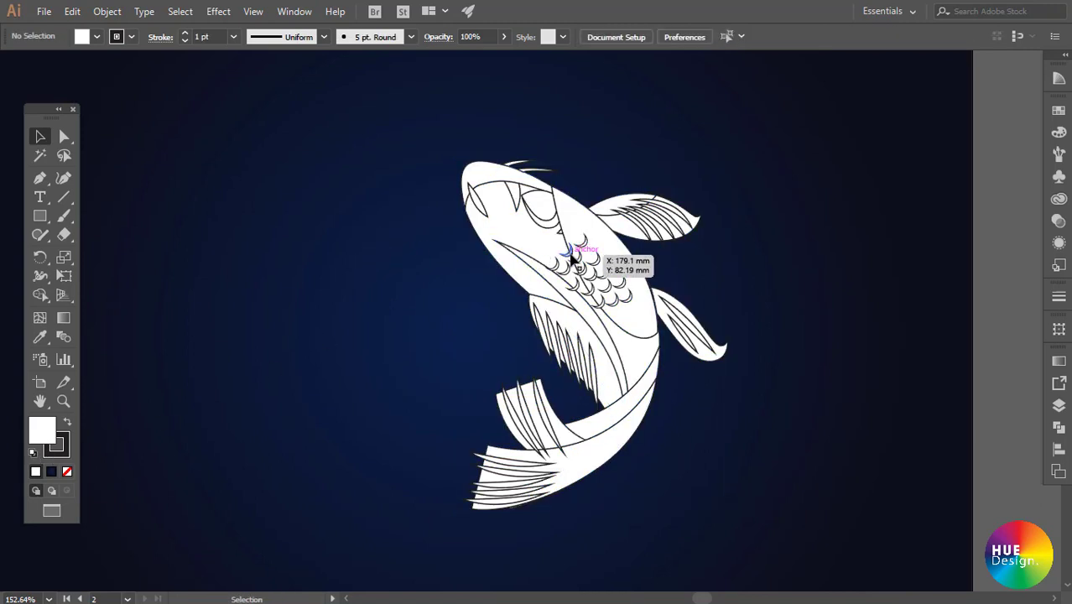
left_click(673, 233)
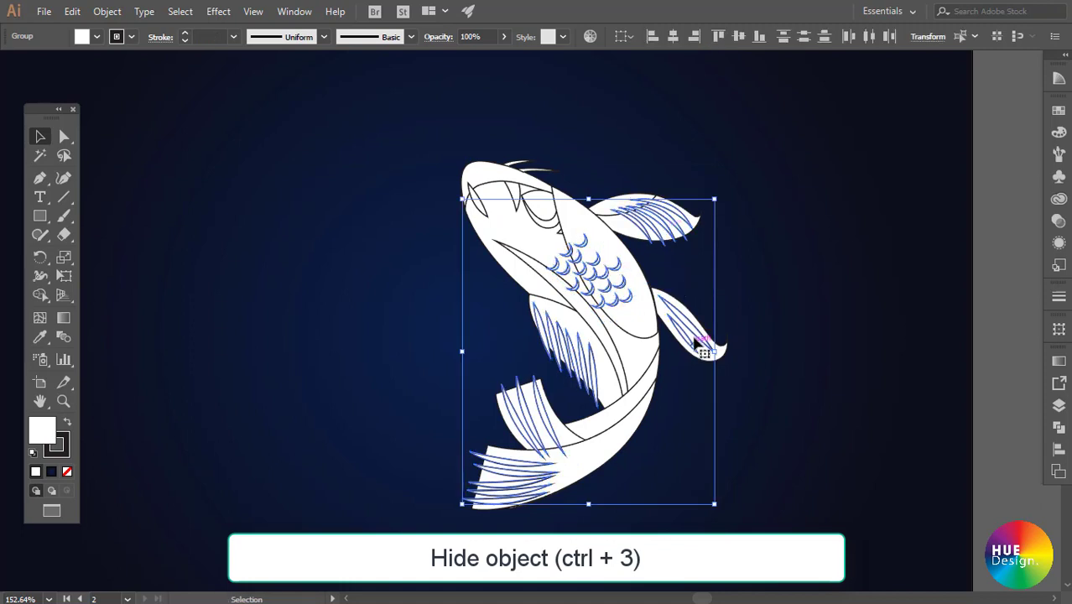
key("ctrl+3")
left_click(587, 275)
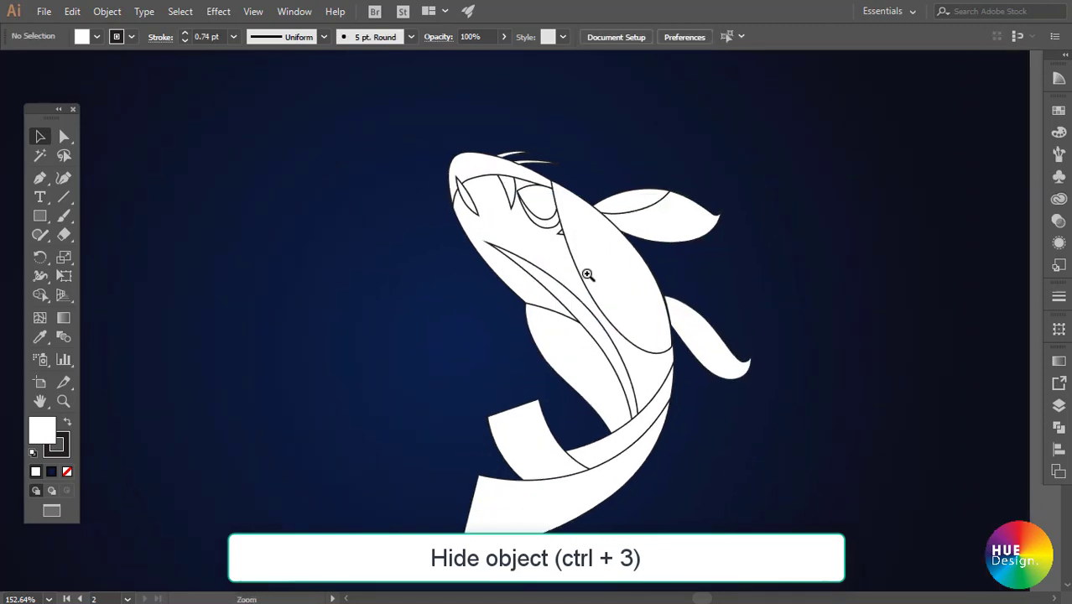
- Restack the tail pieces, sending the upper tail piece behind the body
left_click(531, 317)
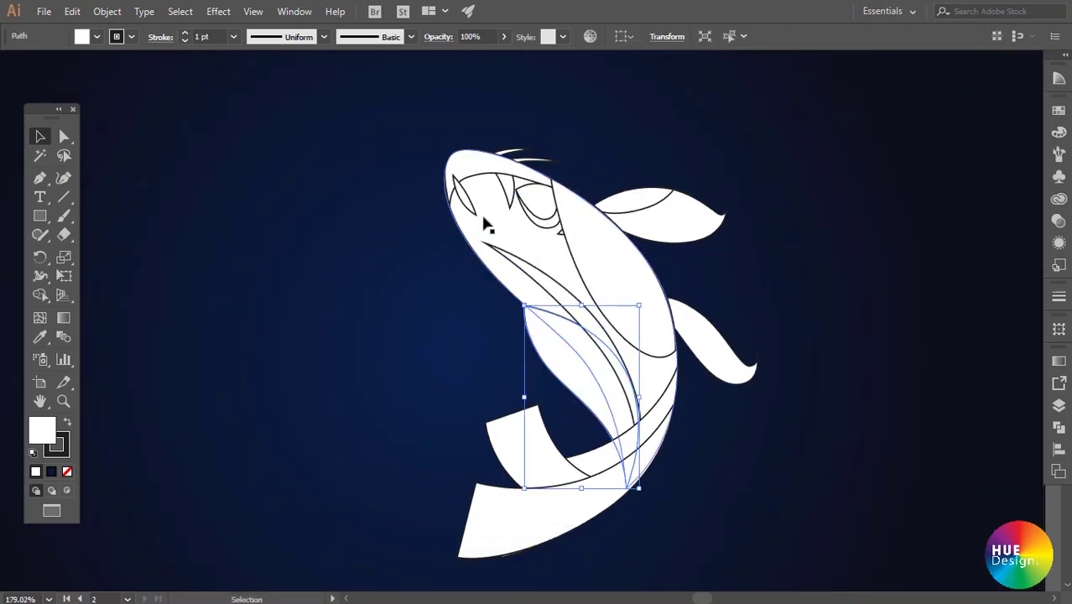
left_click(569, 546)
left_click(493, 509)
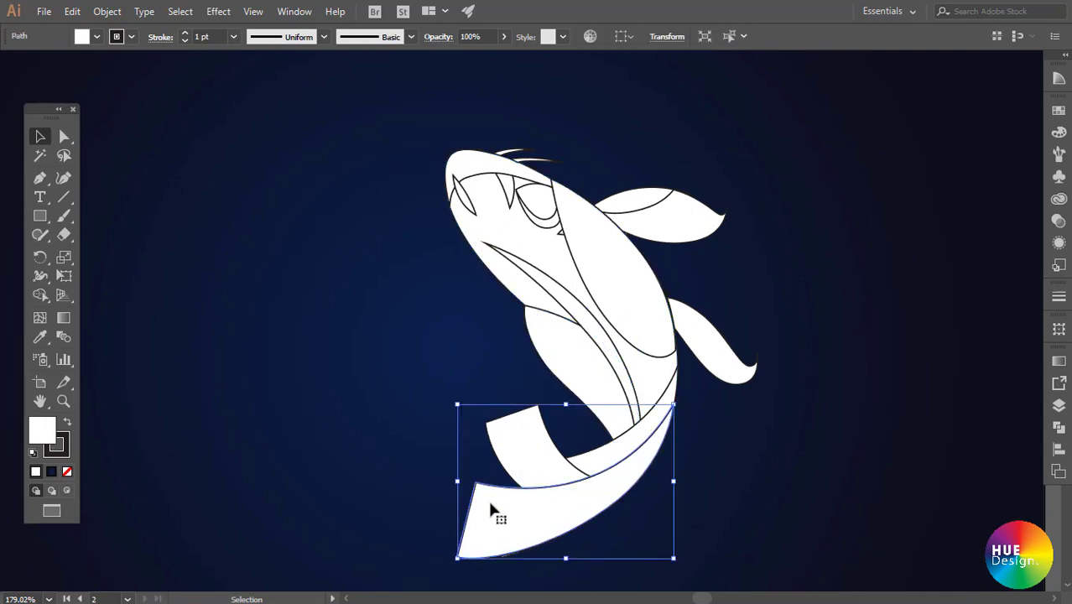
left_click(520, 450, "shift")
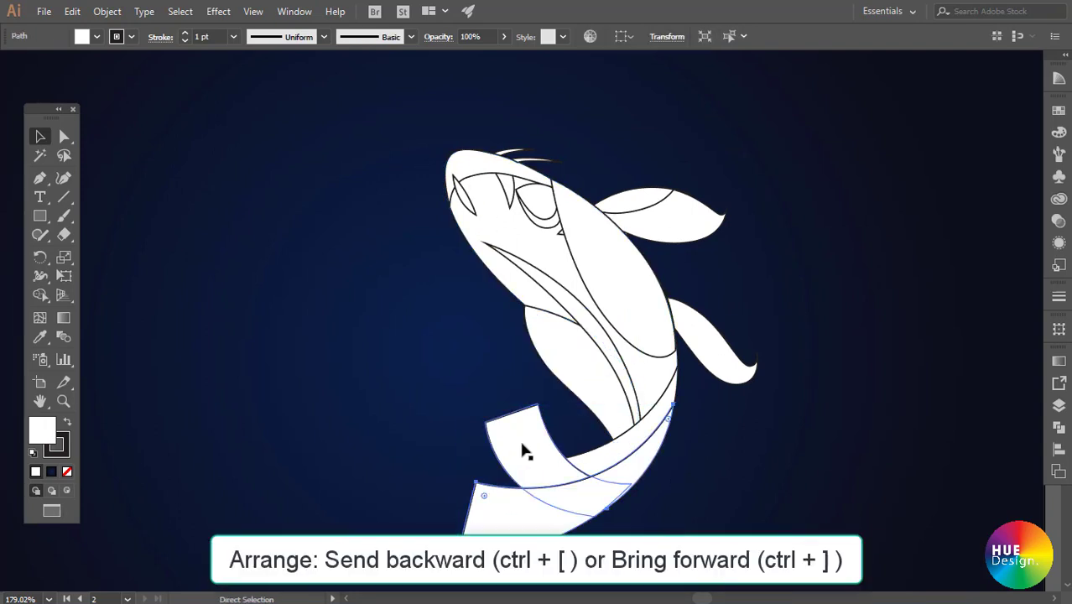
key("ctrl+bracketleft")
key("ctrl+bracketright")
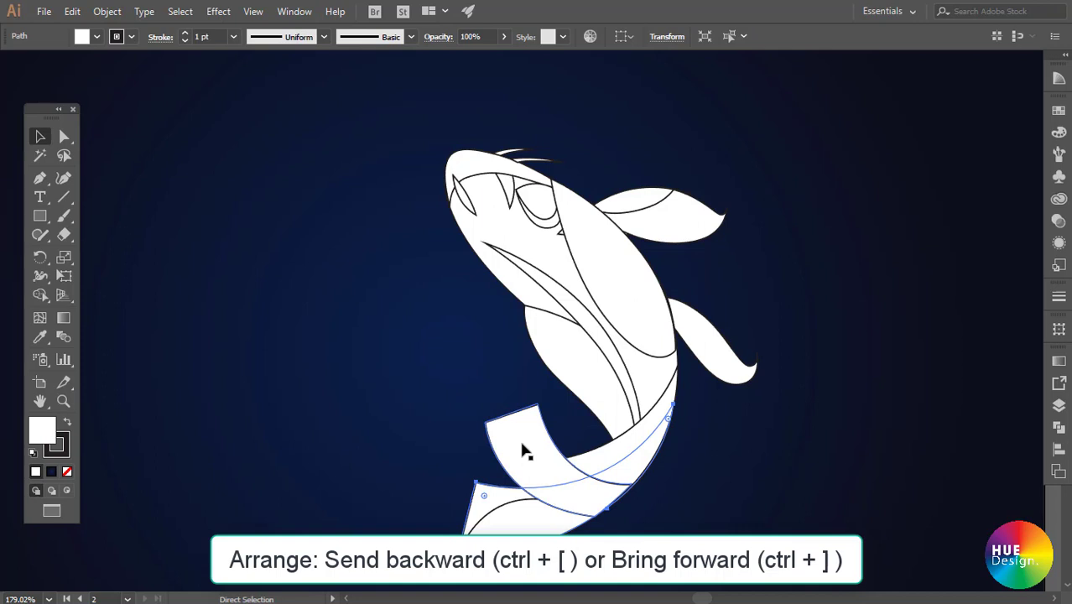
key("ctrl+bracketright")
left_click(520, 450)
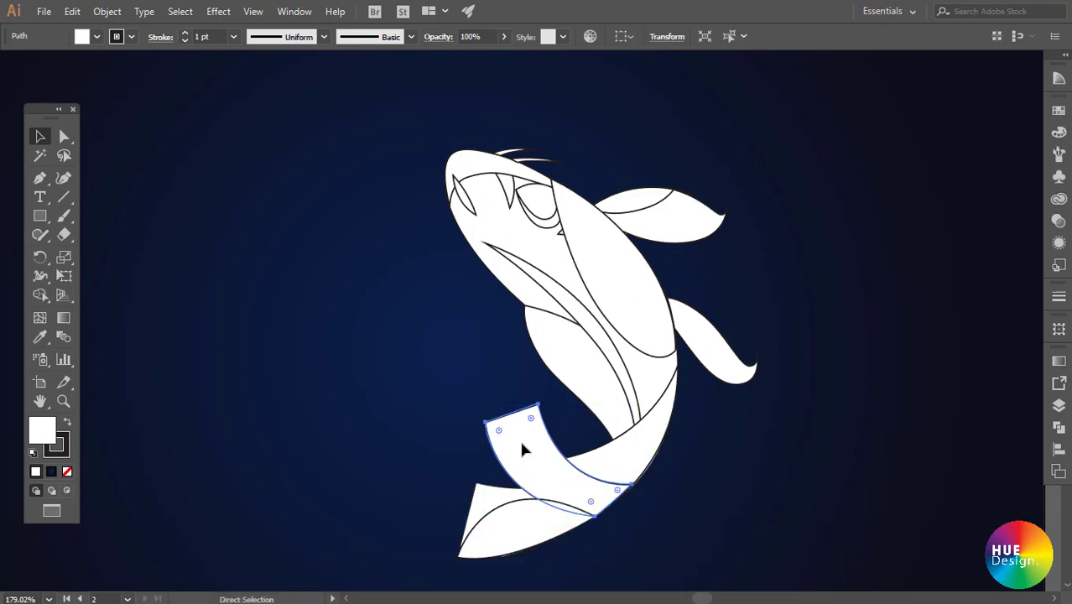
key("ctrl+bracketleft")
key("v")
left_click(735, 498)
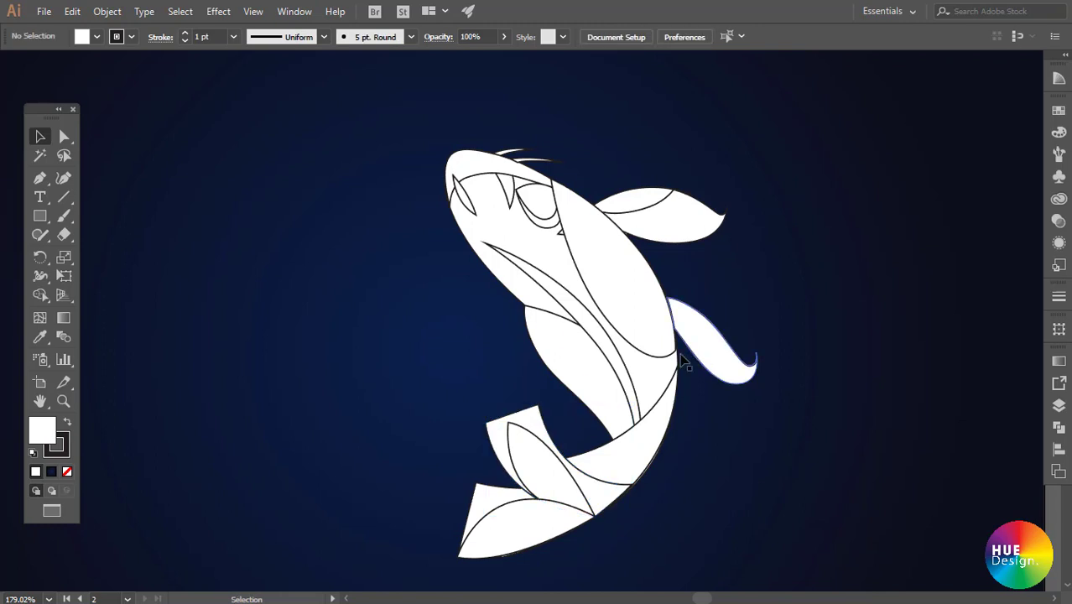
- Select the lower tail's curved edge with the Direct Selection tool
left_click(493, 529)
key("a")
left_click(516, 506)
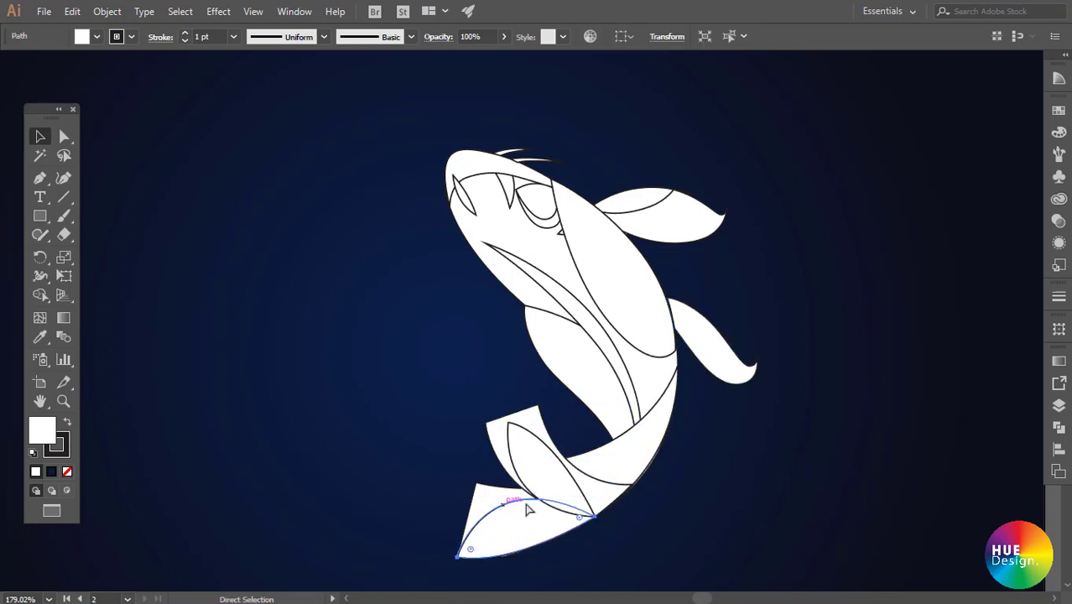
key("v")
left_click(688, 499)
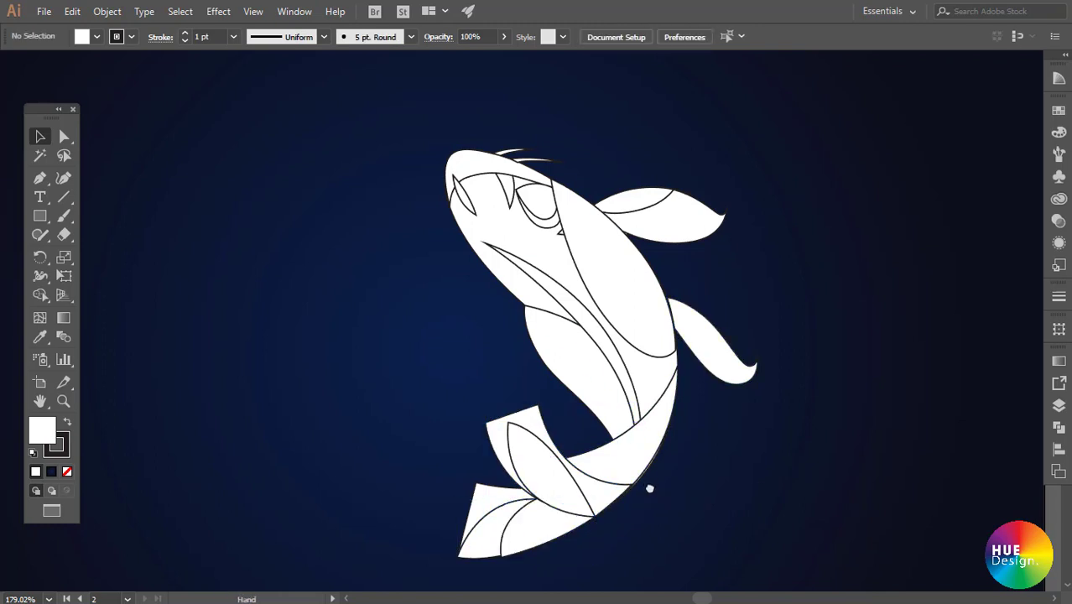
left_click_drag(648, 486, 637, 503)
left_click_drag(645, 360, 627, 366)
- Select the body pieces, top fin and side fin to check their stacking
left_click(555, 367)
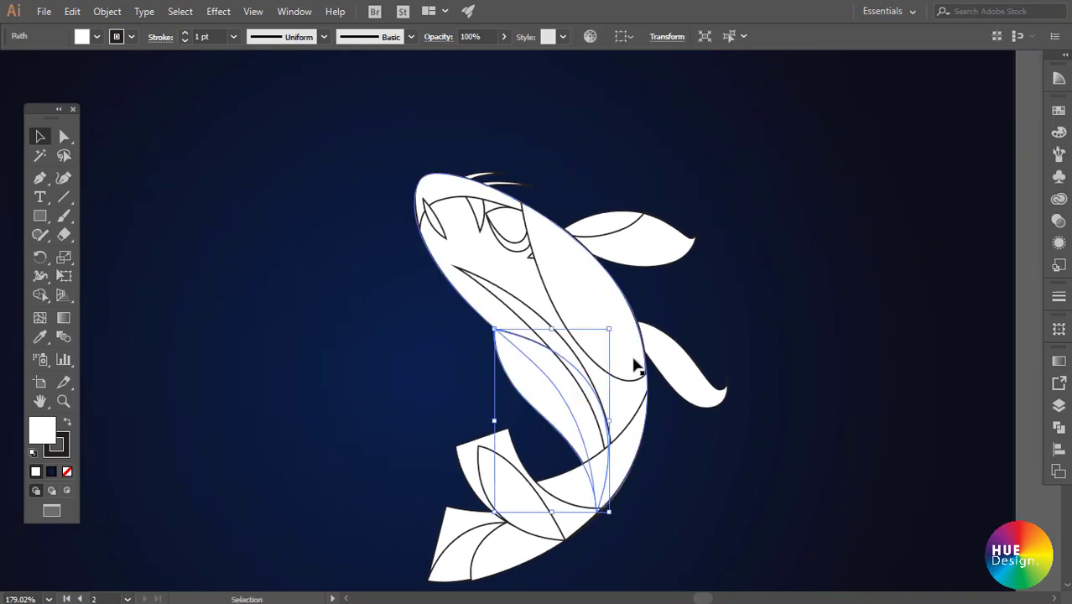
left_click(719, 344)
left_click(632, 227)
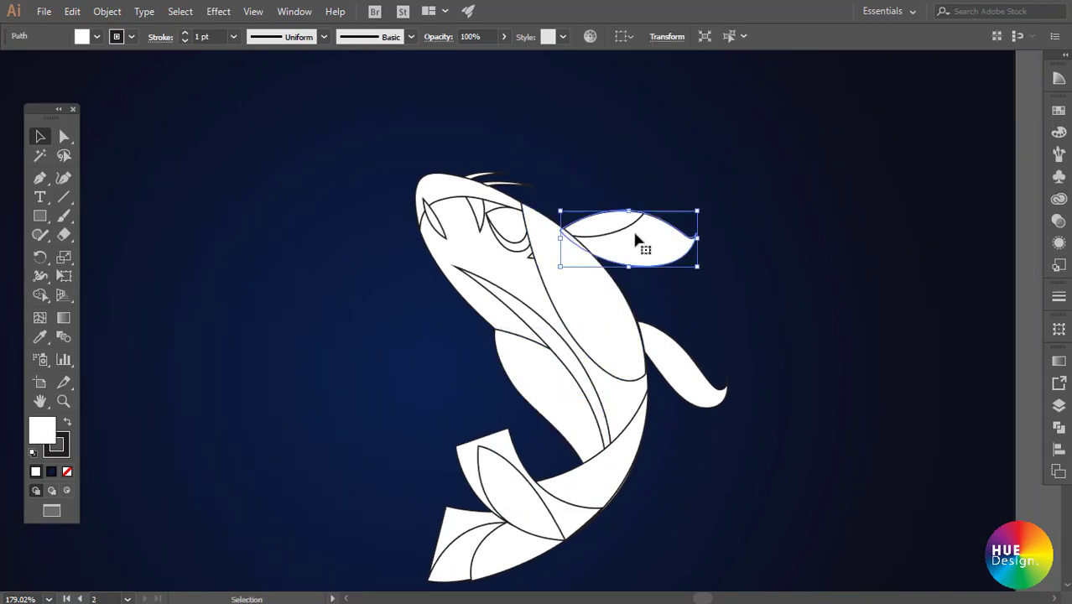
key("a")
left_click(638, 244)
left_click(820, 333)
left_click(702, 382)
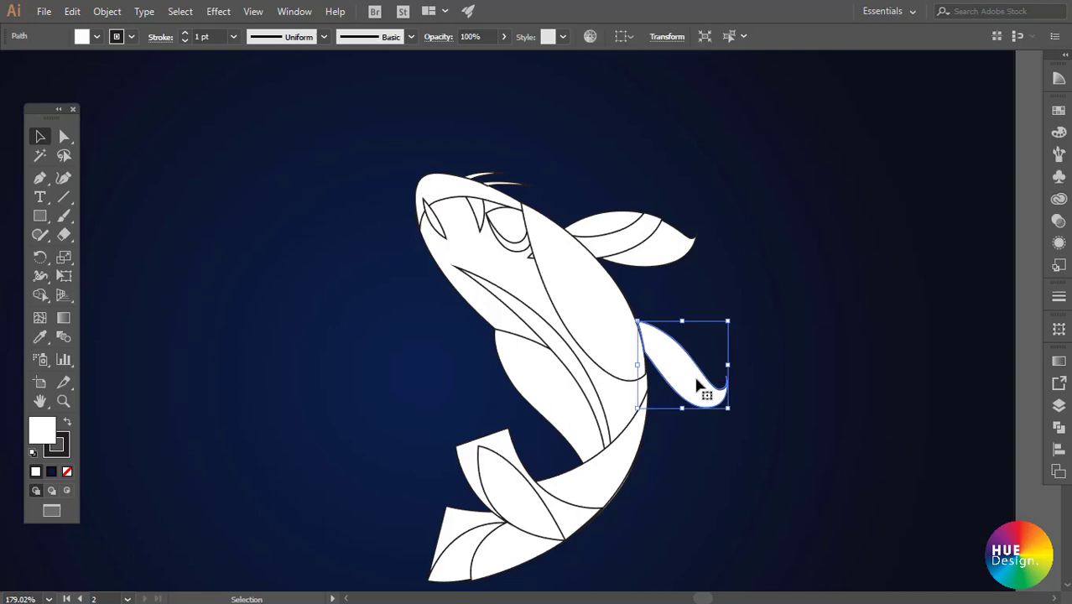
key("a")
left_click(816, 363)
key("v")
- Send the upper body piece backward so the side and top fins overlap it
left_click(612, 307)
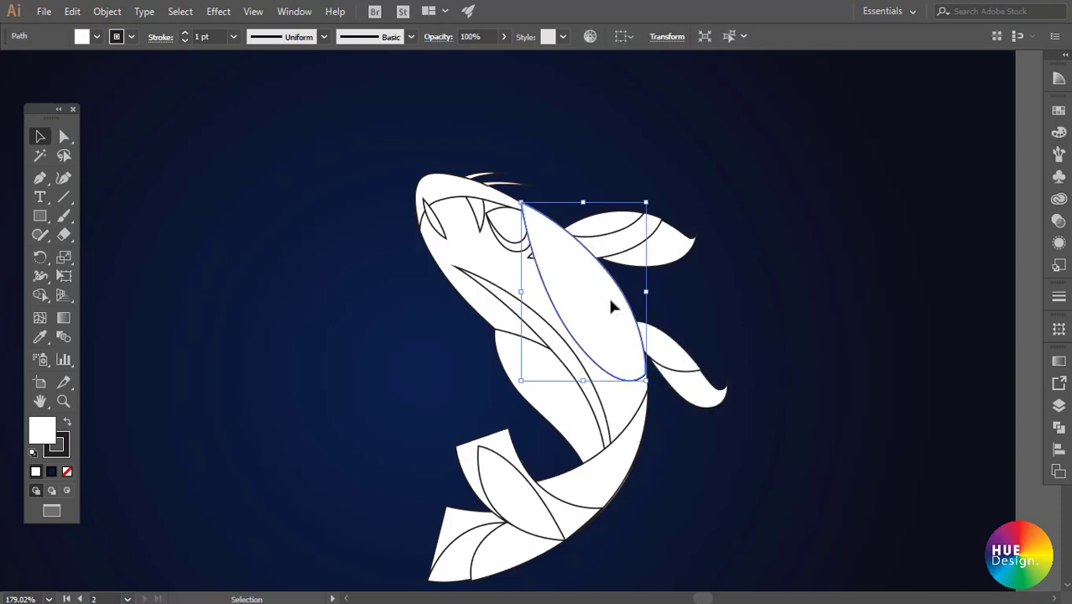
key("a")
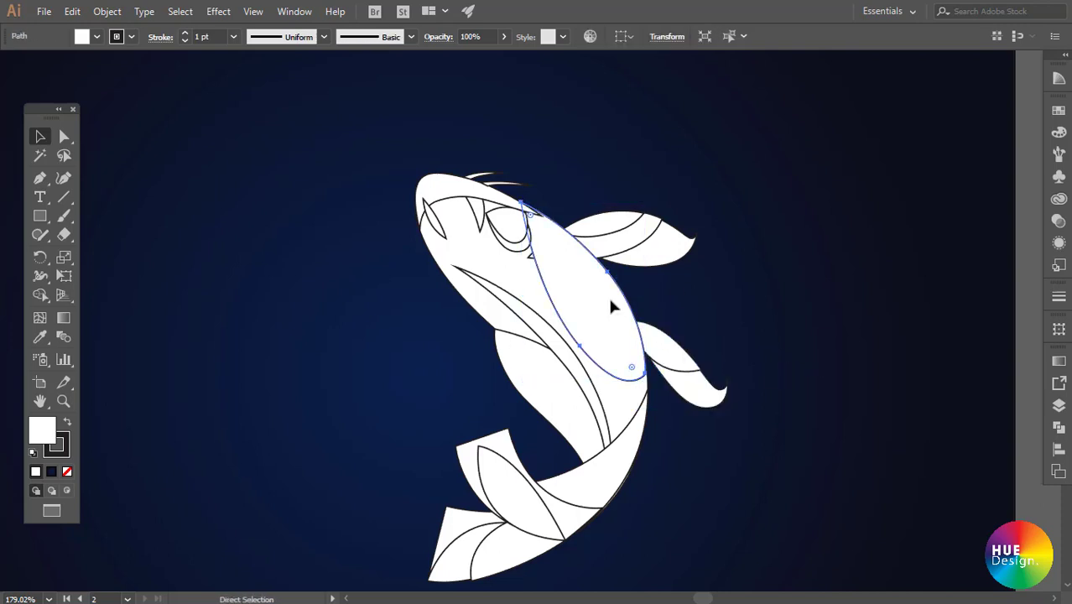
key("ctrl+bracketleft")
key("ctrl+bracketleft")
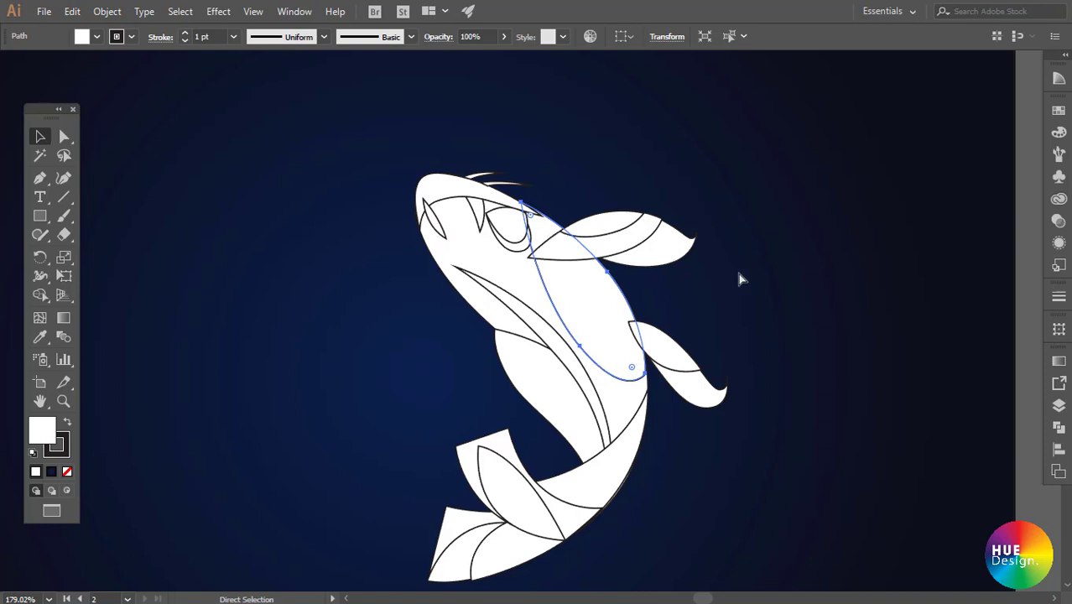
key("v")
left_click(740, 279)
scroll(742, 361, "up", 1)
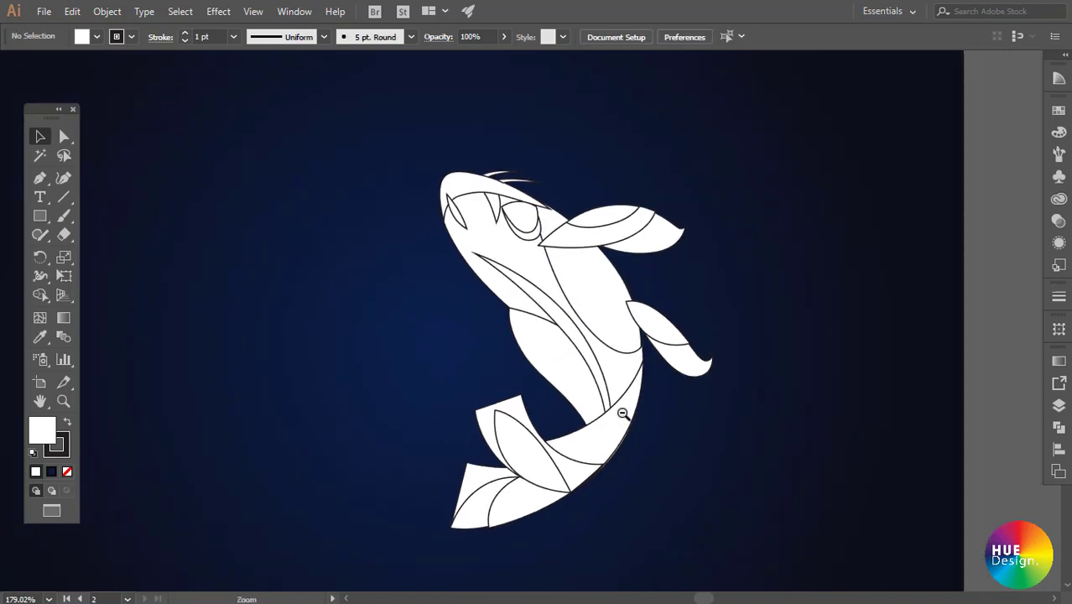
scroll(618, 410, "down", 2)
scroll(558, 336, "up", 1)
left_click(560, 349)
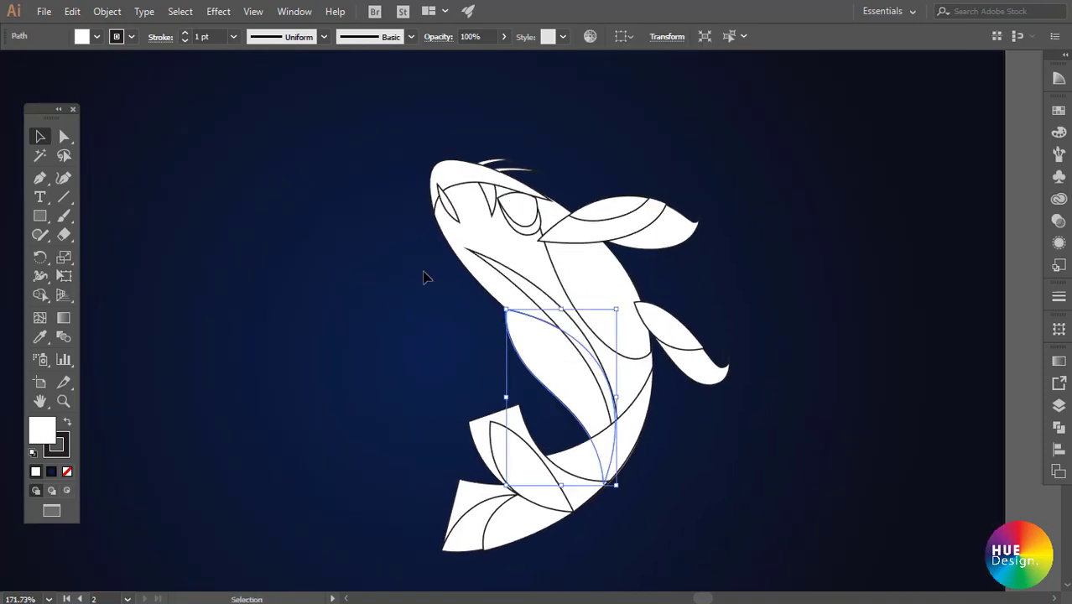
left_click(391, 252)
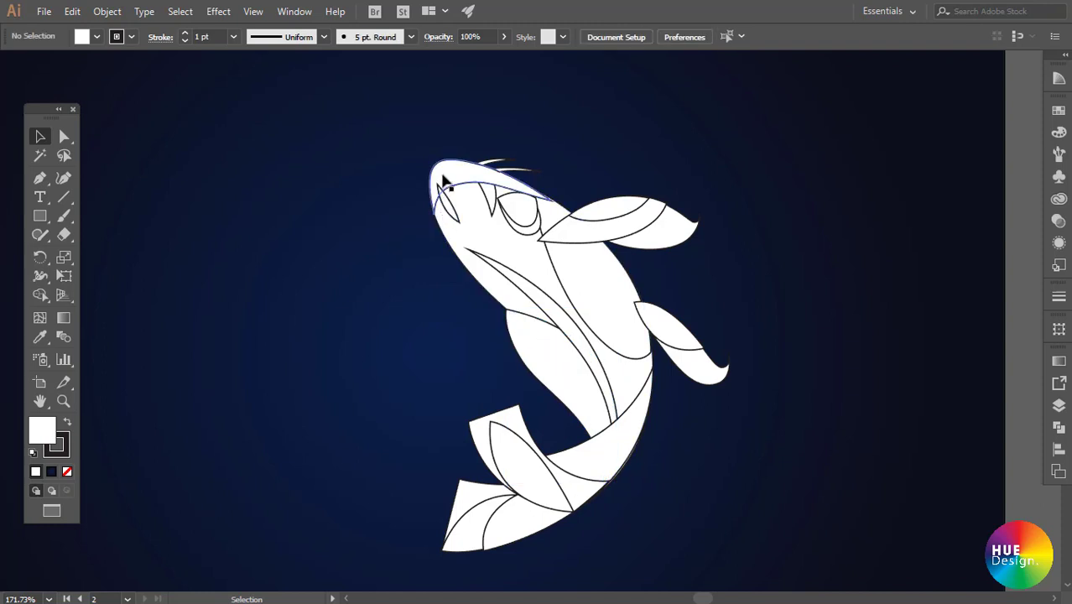
left_click(486, 190)
key("a")
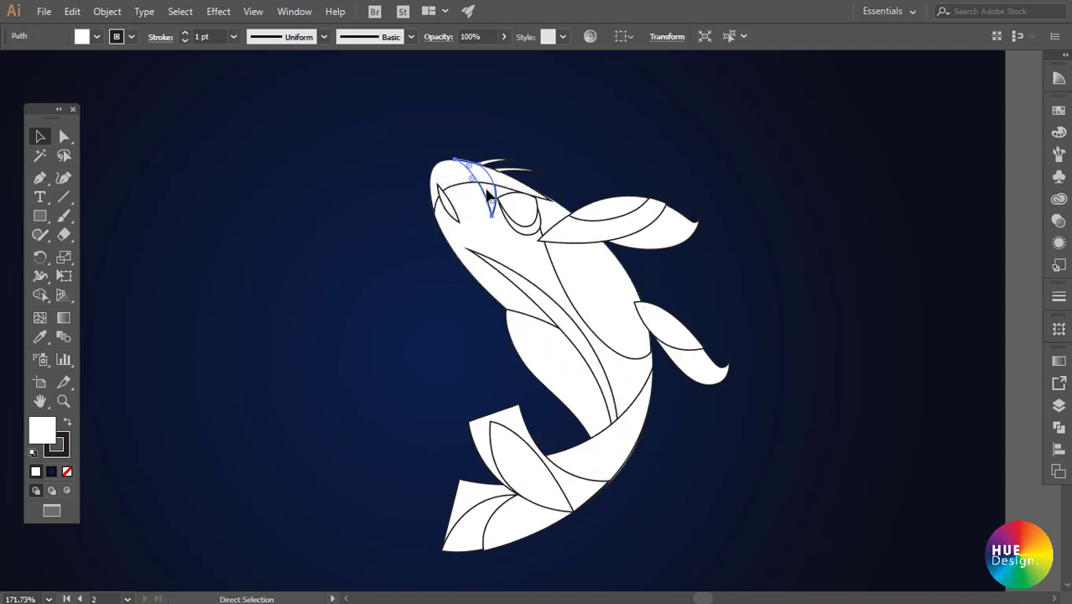
left_click(680, 129)
key("v")
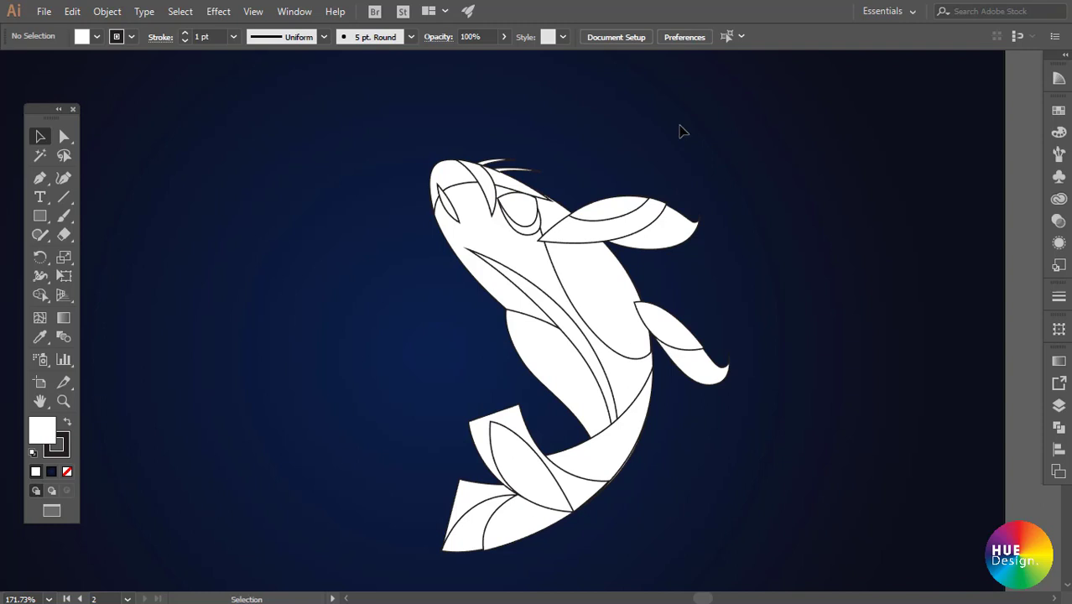
left_click(527, 205)
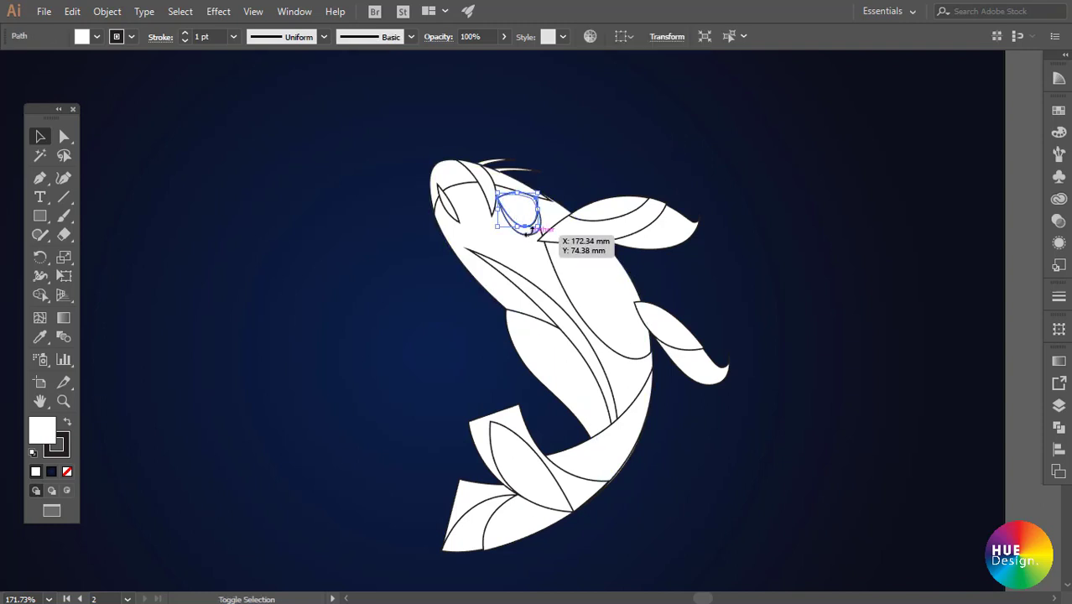
left_click(719, 245)
scroll(615, 240, "up", 2)
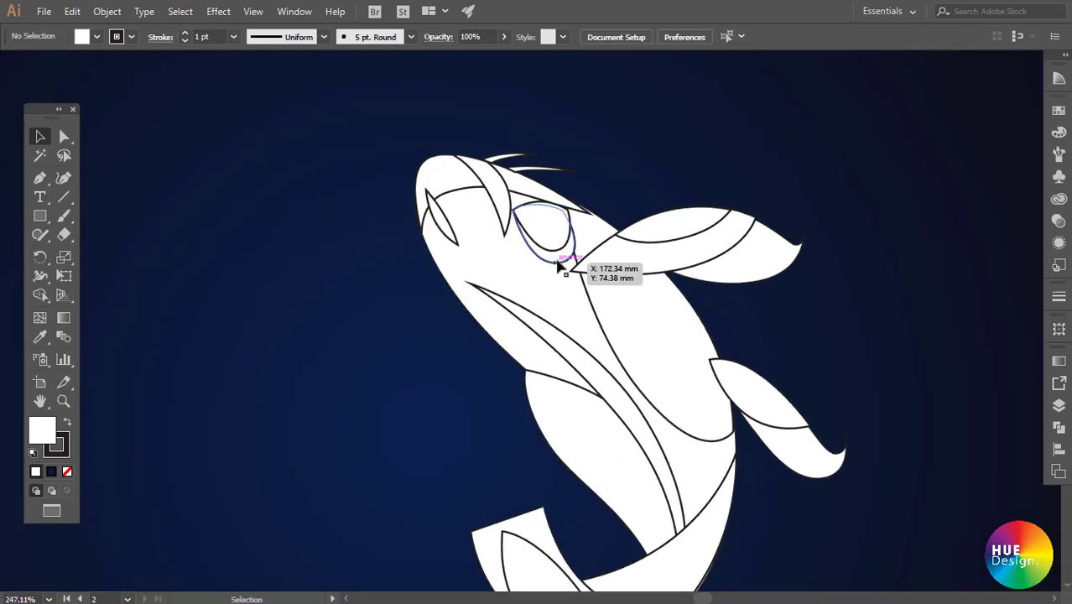
left_click(556, 248)
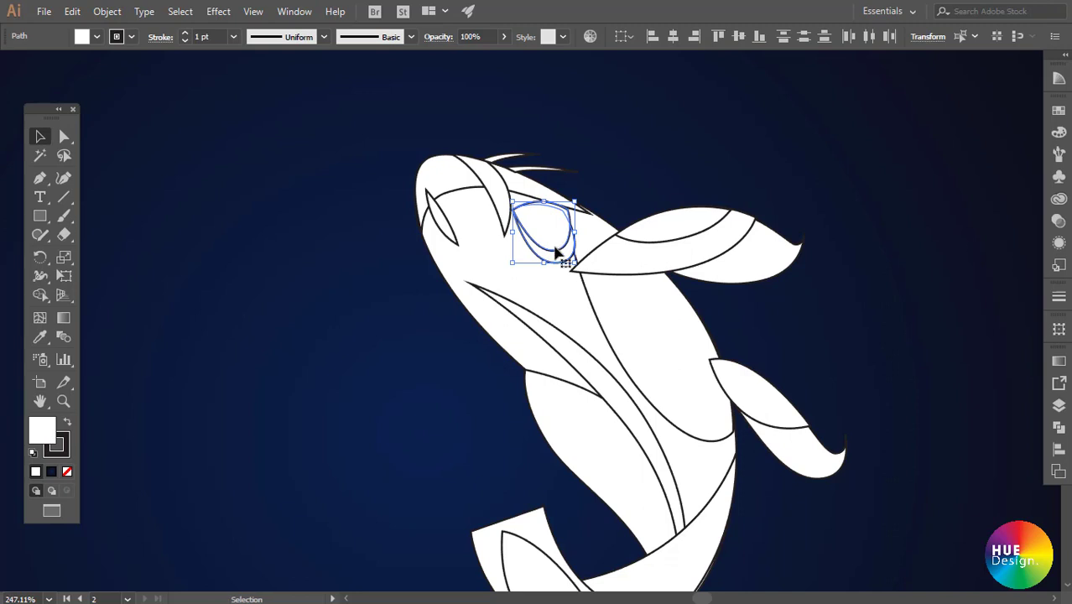
left_click(657, 174)
scroll(742, 403, "down", 2)
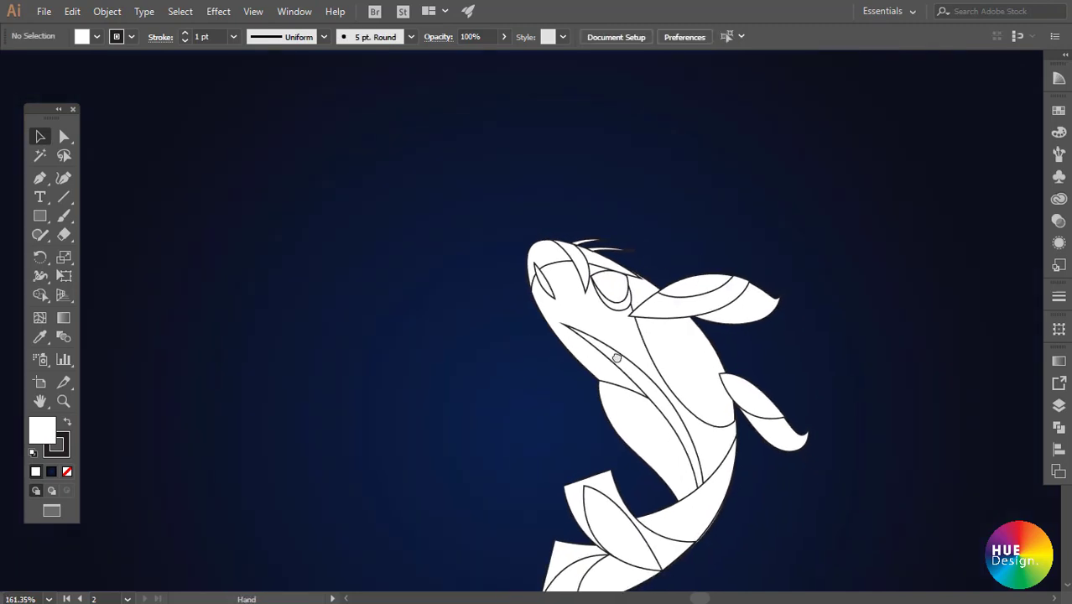
left_click_drag(616, 359, 407, 243)
scroll(407, 244, "up", 1)
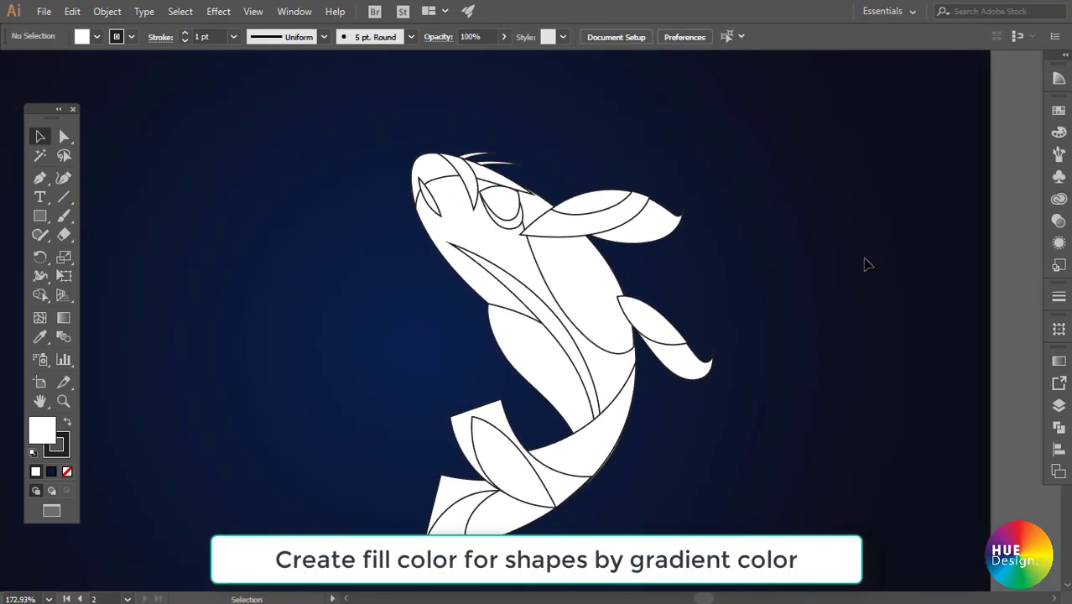
- Apply a radial gradient fill to the large fish body shape
left_click(500, 254)
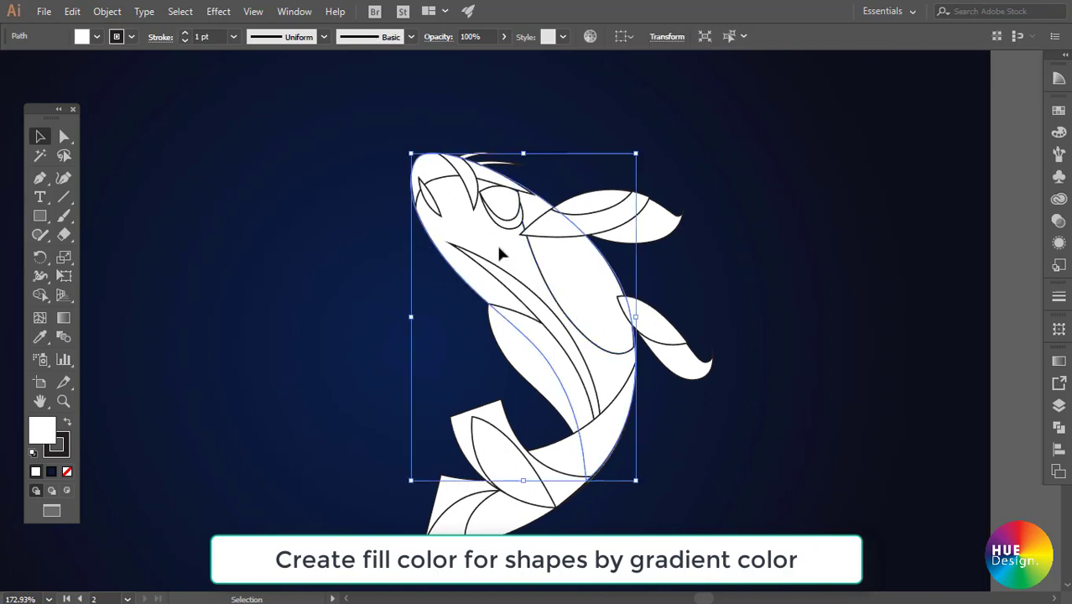
left_click(1059, 220)
left_click(1059, 361)
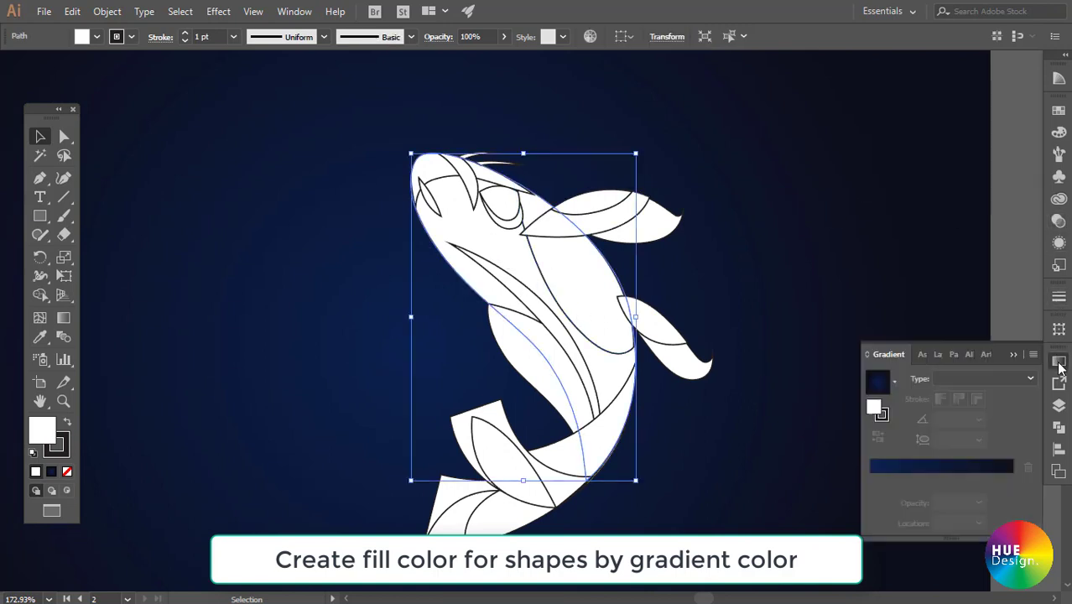
left_click(885, 474)
left_click(871, 480)
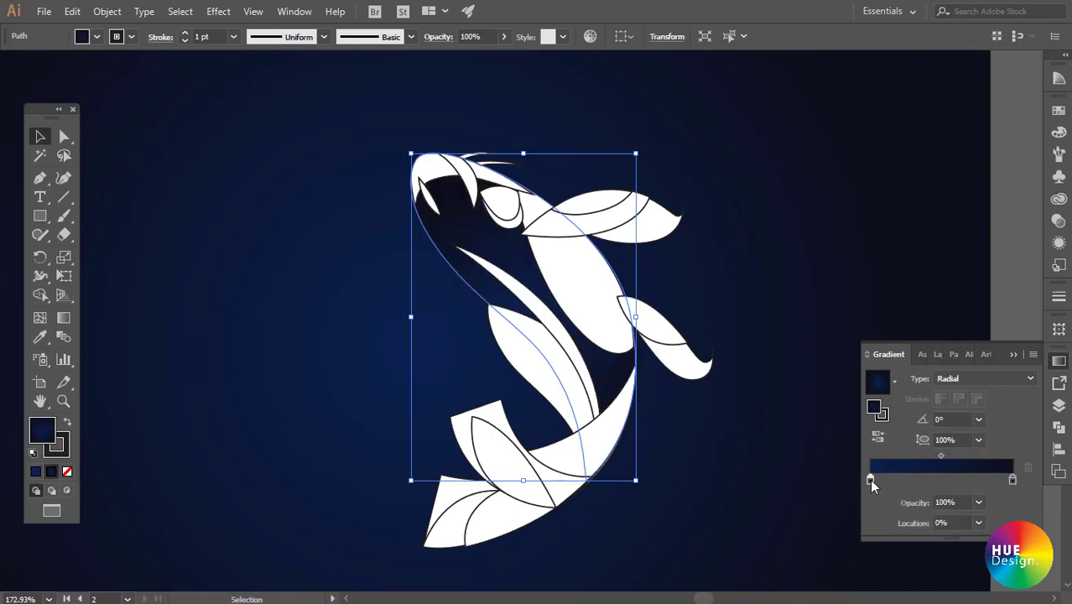
double_click(870, 479)
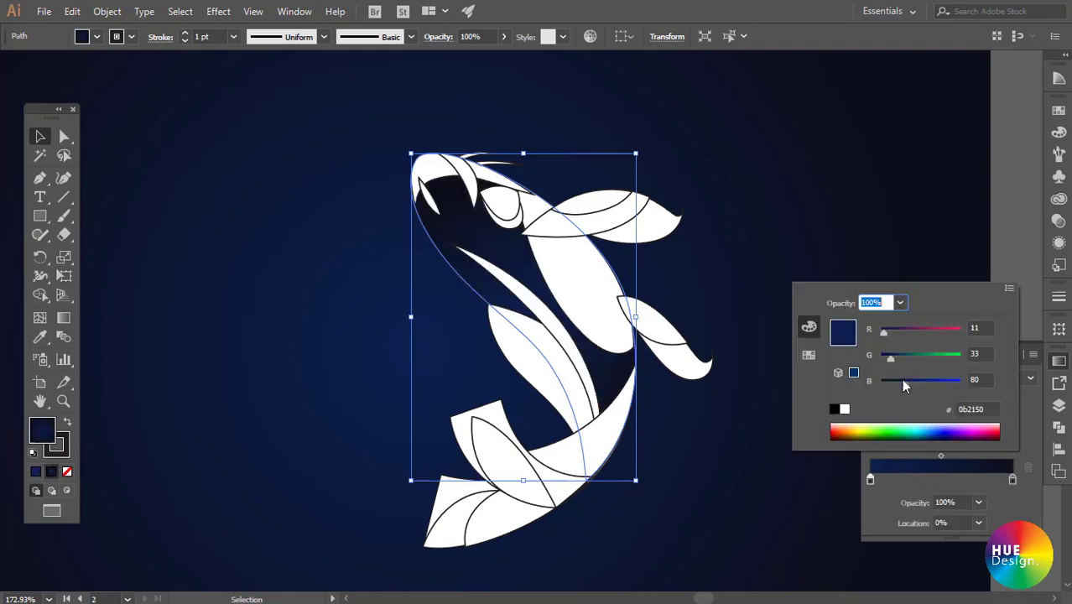
- Set the gradient's end stop to cyan by raising blue and green, removing red
left_click(1012, 481)
double_click(1013, 481)
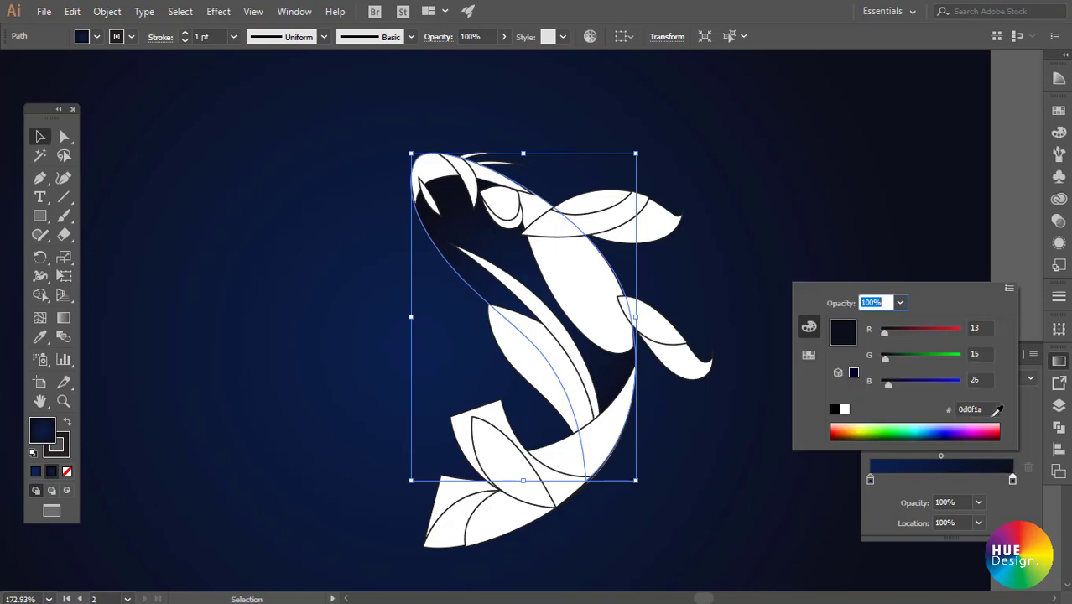
left_click(951, 383)
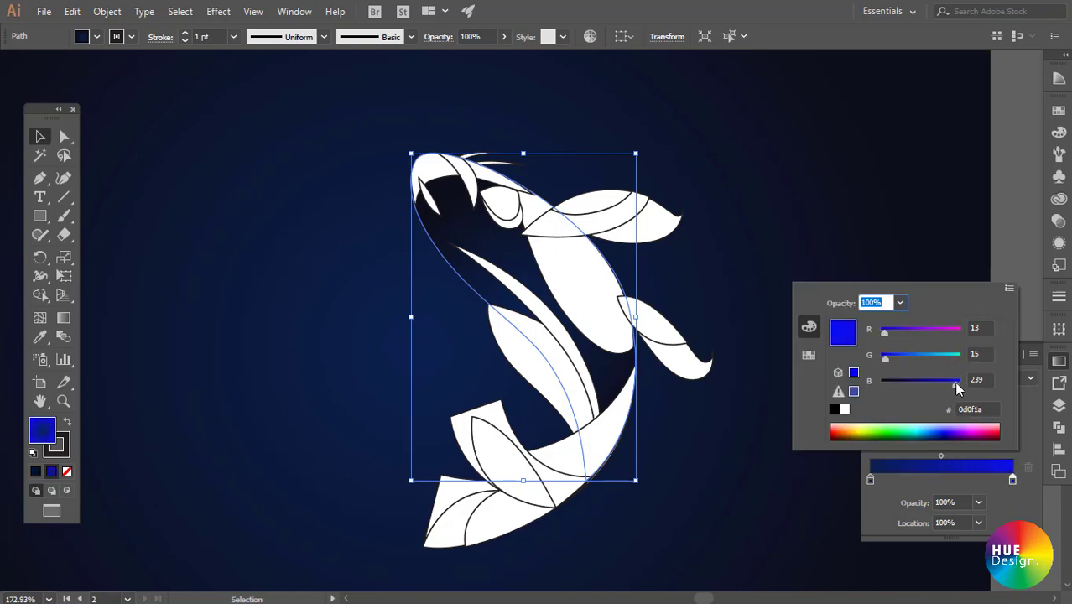
left_click(962, 356)
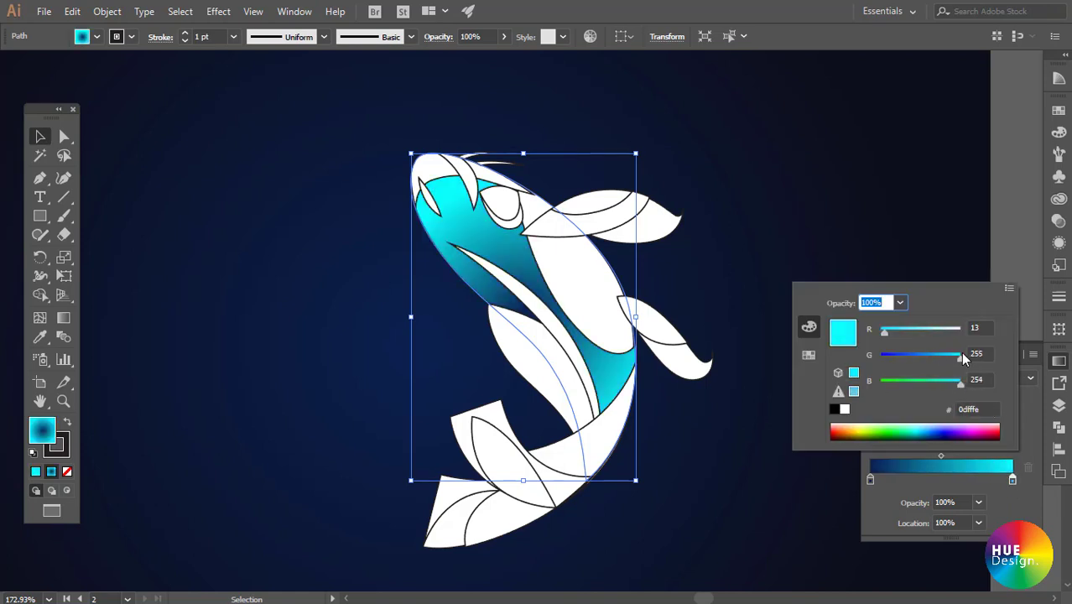
left_click_drag(885, 333, 875, 333)
- Set the gradient's starting stop to a darker blue
left_click(867, 478)
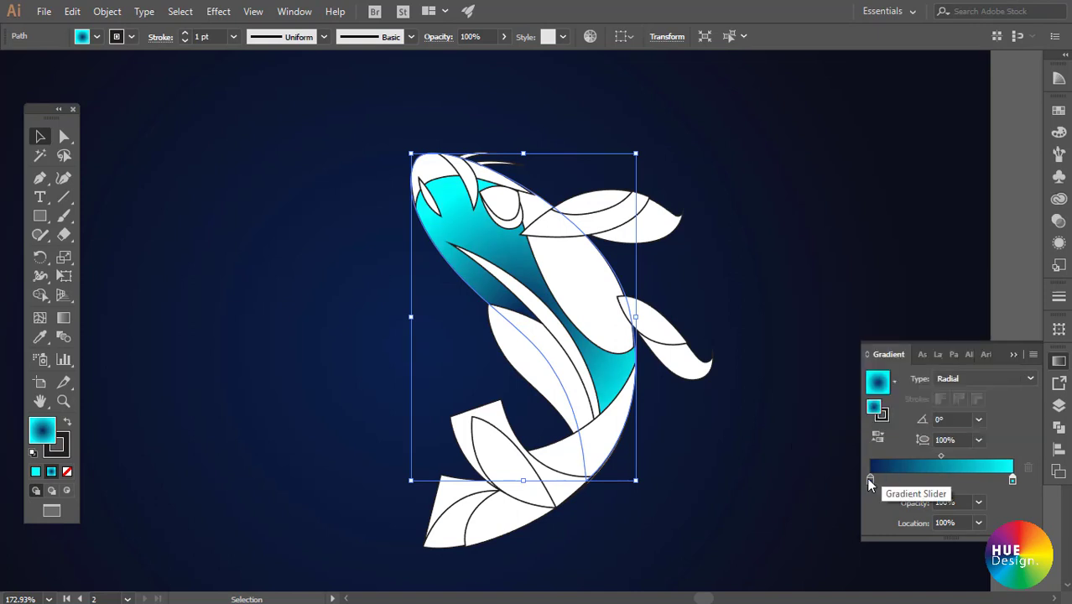
double_click(868, 479)
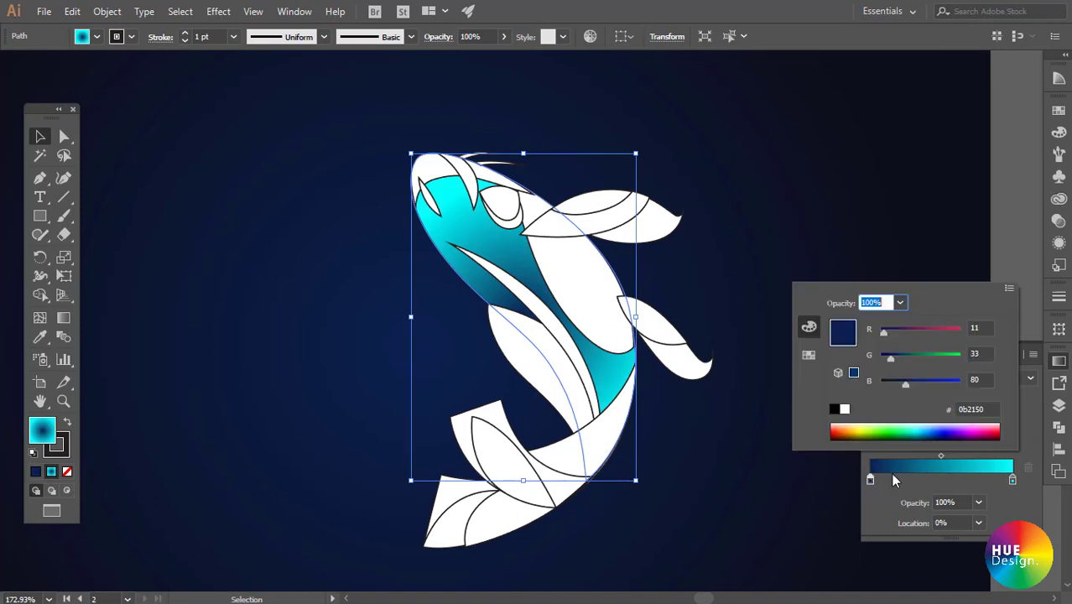
left_click(962, 382)
left_click(961, 357)
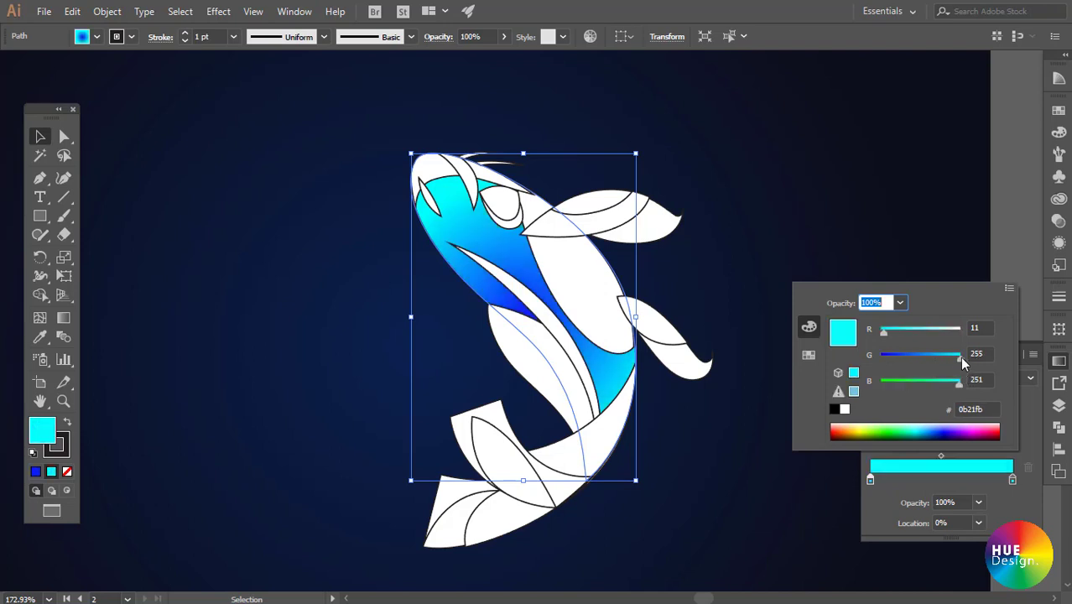
left_click(893, 330)
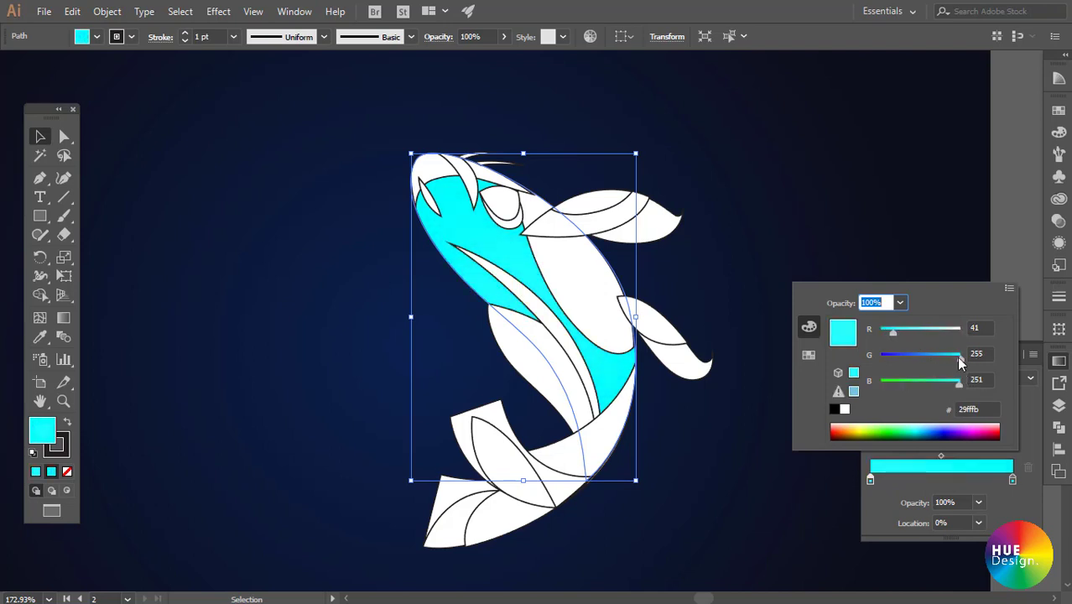
mouse_move(960, 357)
left_mouse_down()
mouse_move(933, 359)
mouse_move(874, 331)
left_mouse_up()
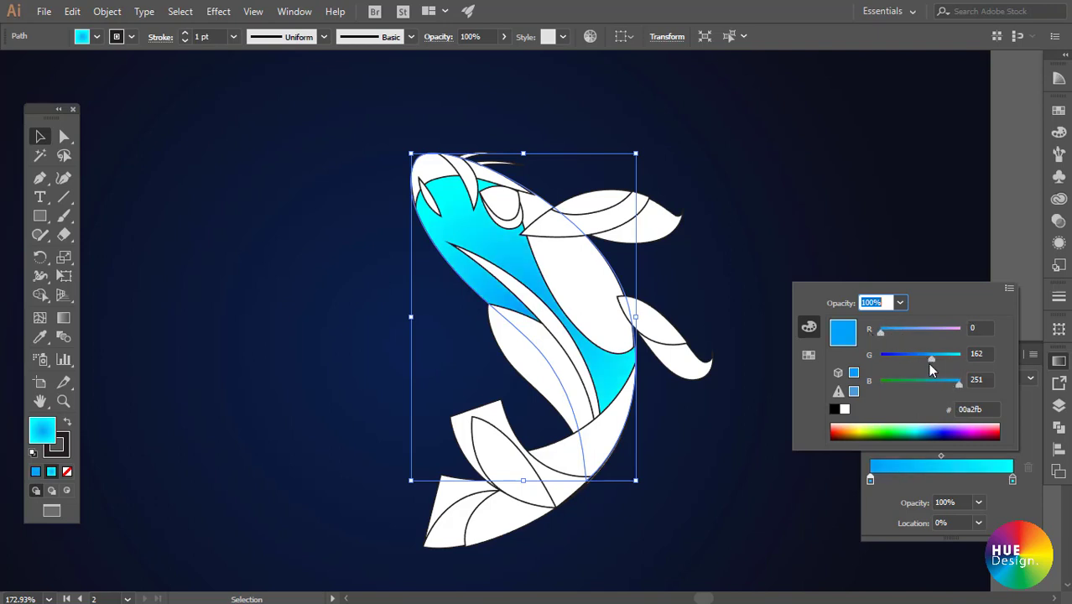
left_click_drag(923, 361, 918, 354)
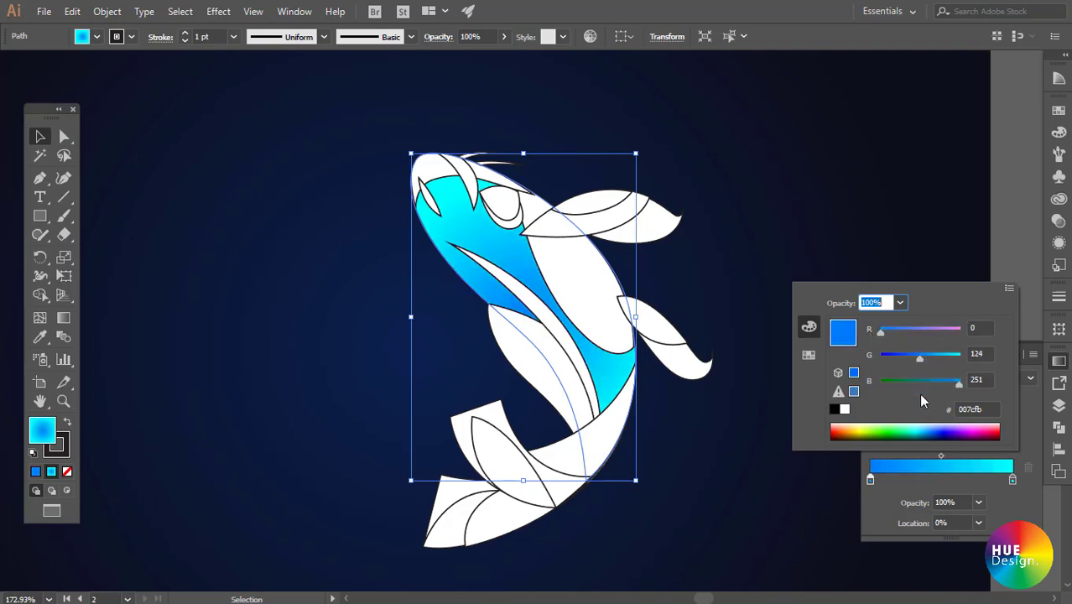
key("Return")
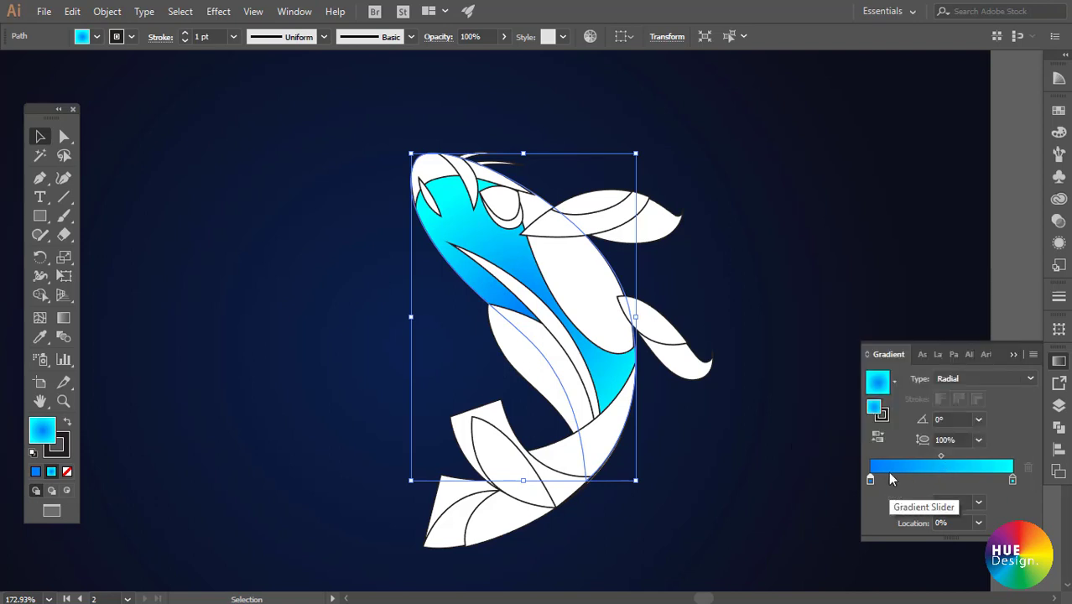
left_click(978, 440)
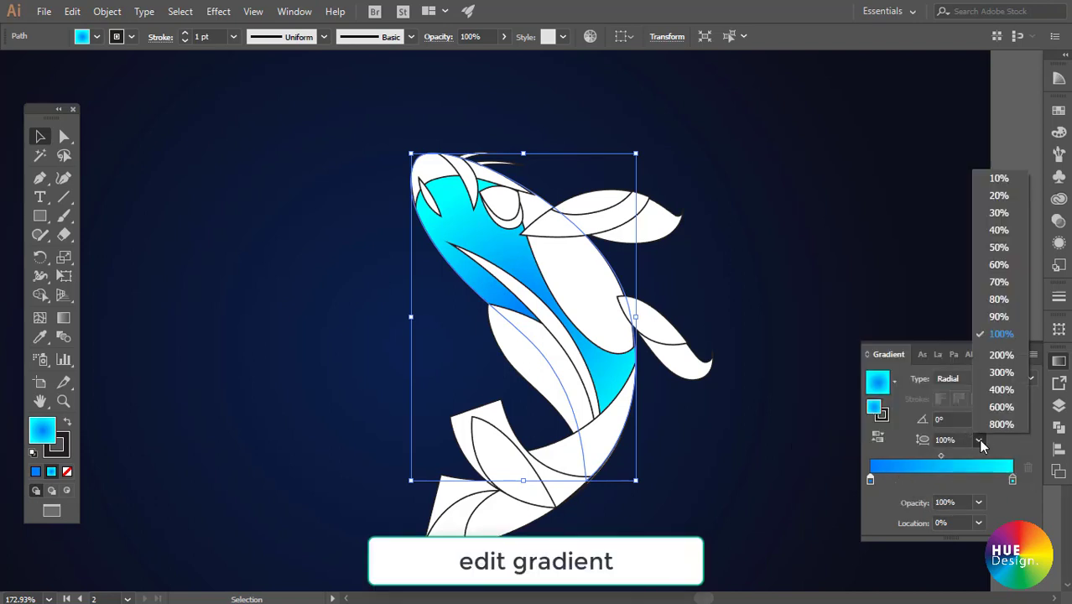
- Squash, rotate, move and stretch the radial gradient to -52.3° and 35.9% aspect along the body
left_click(999, 250)
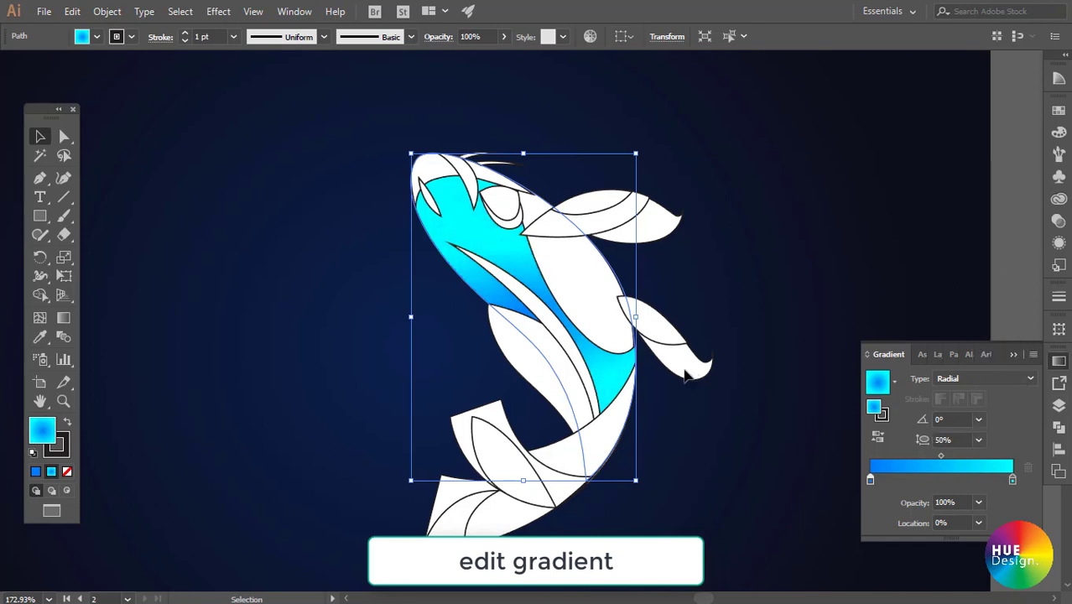
key("g")
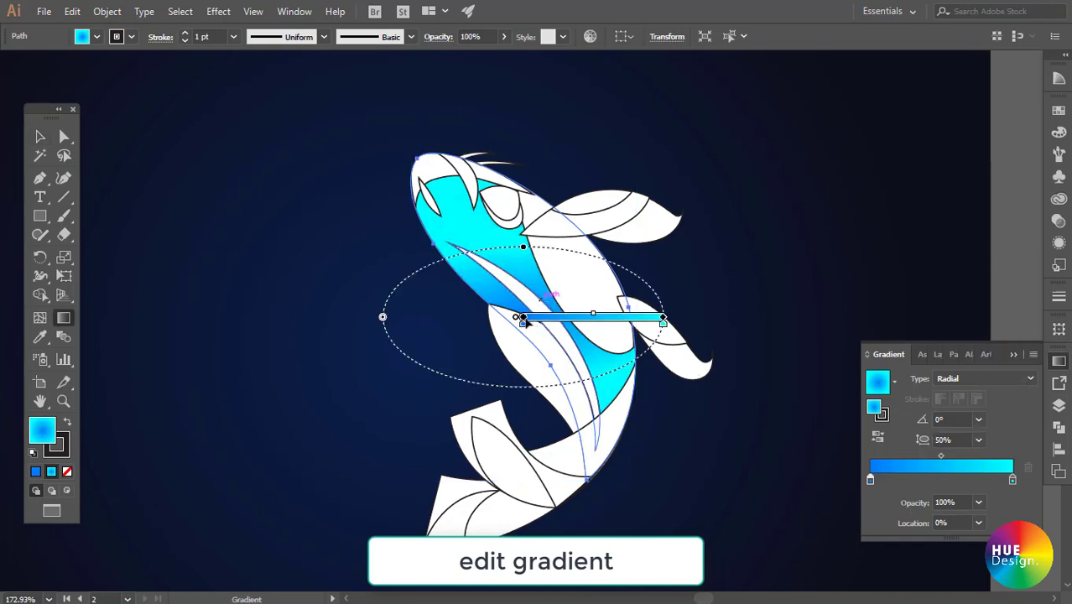
mouse_move(664, 320)
left_mouse_down()
mouse_move(590, 431)
mouse_move(617, 442)
left_mouse_up()
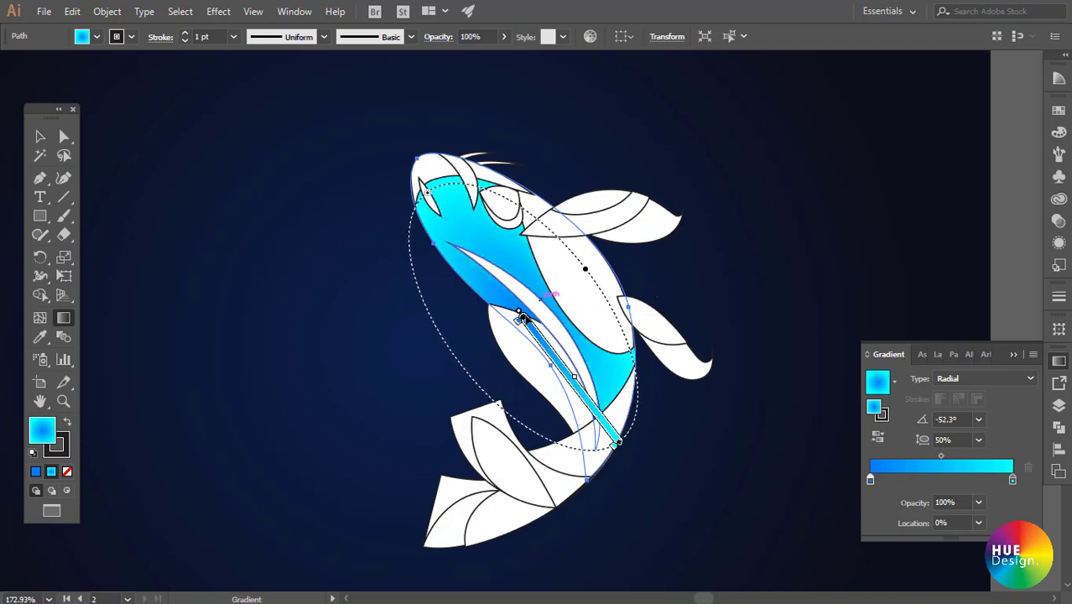
left_click_drag(522, 317, 532, 277)
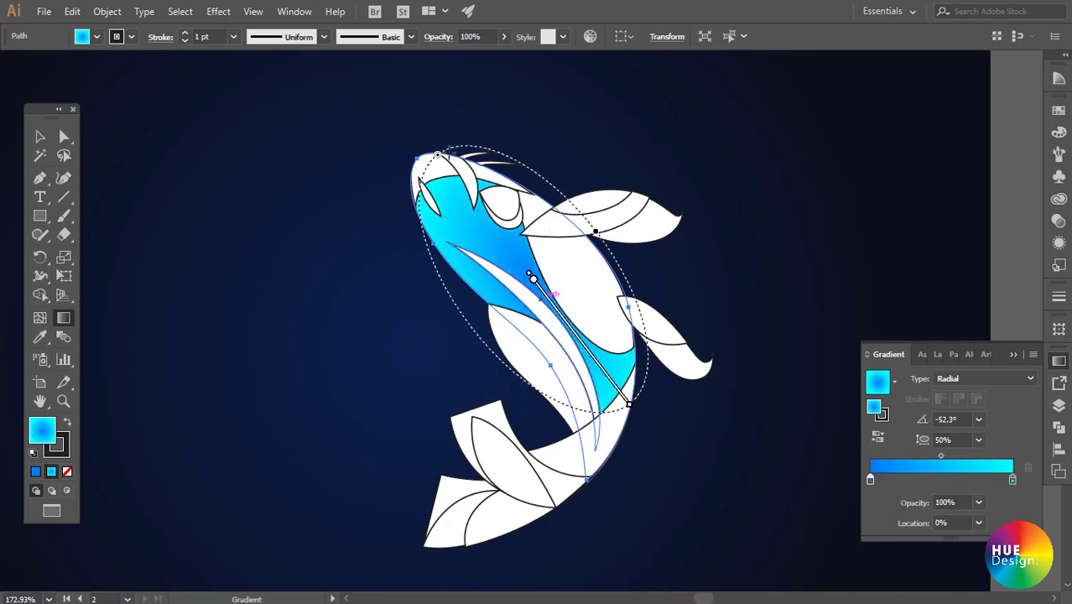
left_click_drag(437, 156, 433, 149)
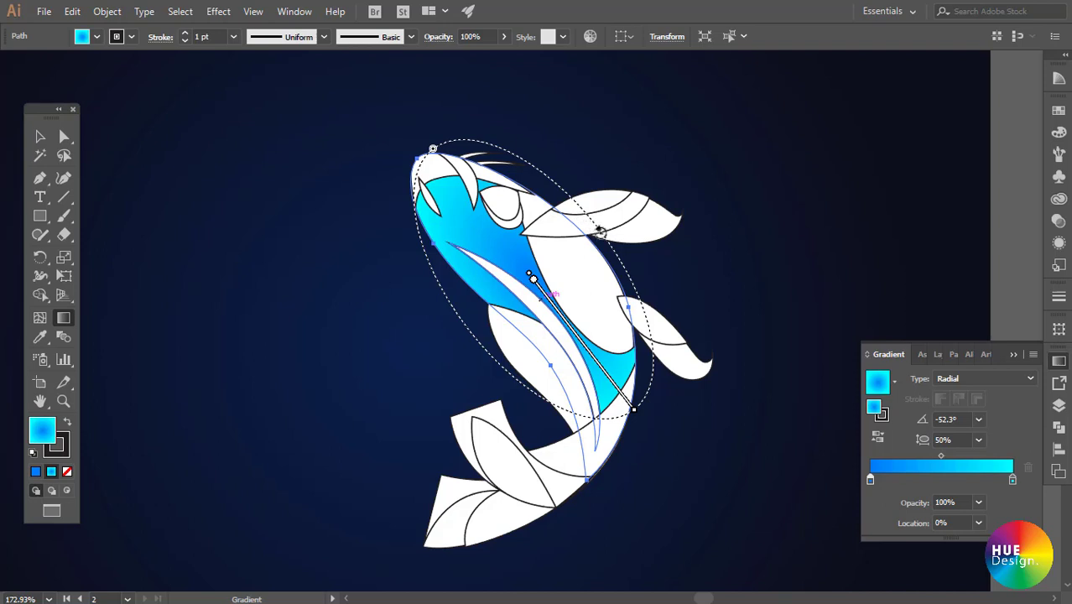
left_click_drag(600, 231, 581, 241)
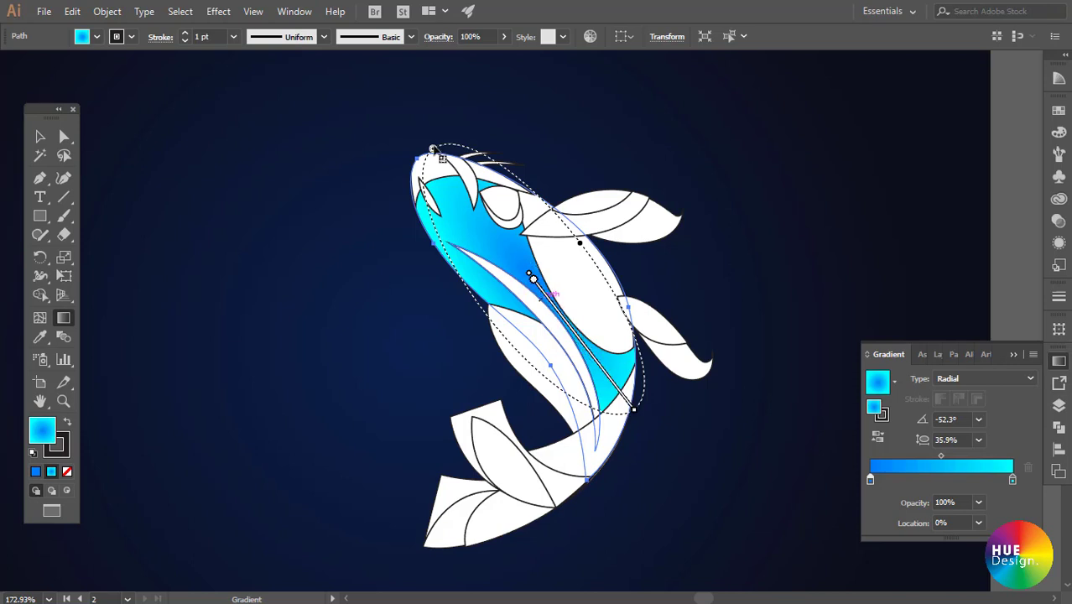
left_click_drag(433, 150, 413, 123)
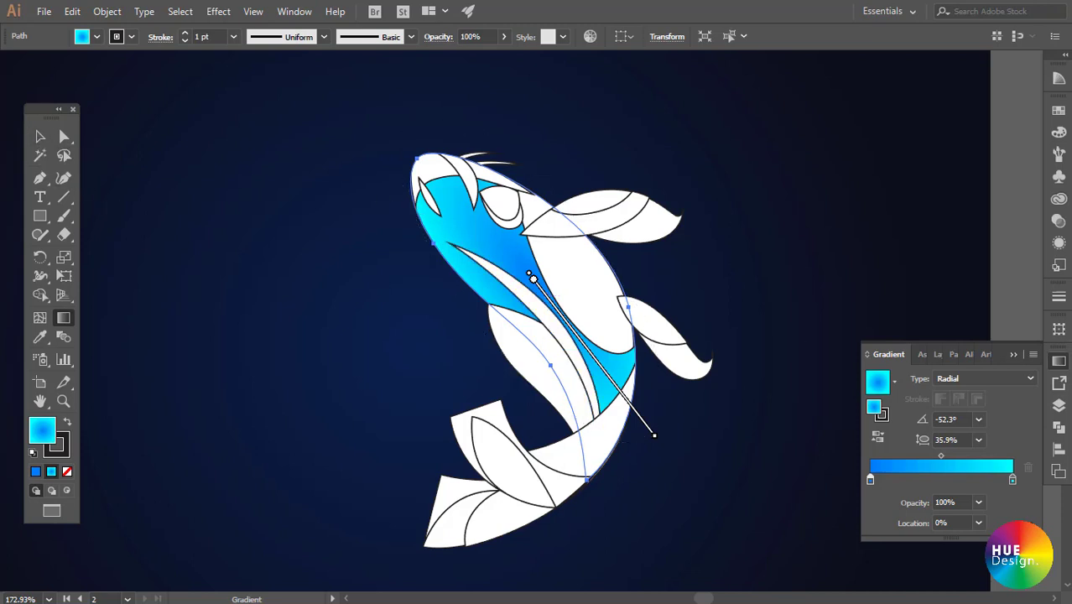
- Set the blue gradient stop's opacity to 20%
double_click(869, 479)
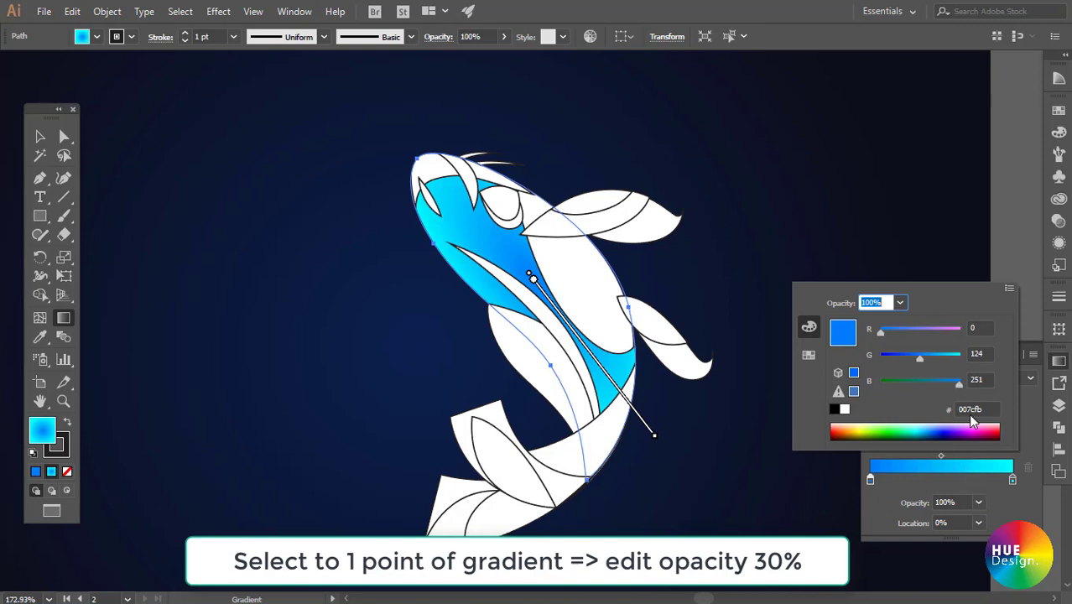
left_click(998, 495)
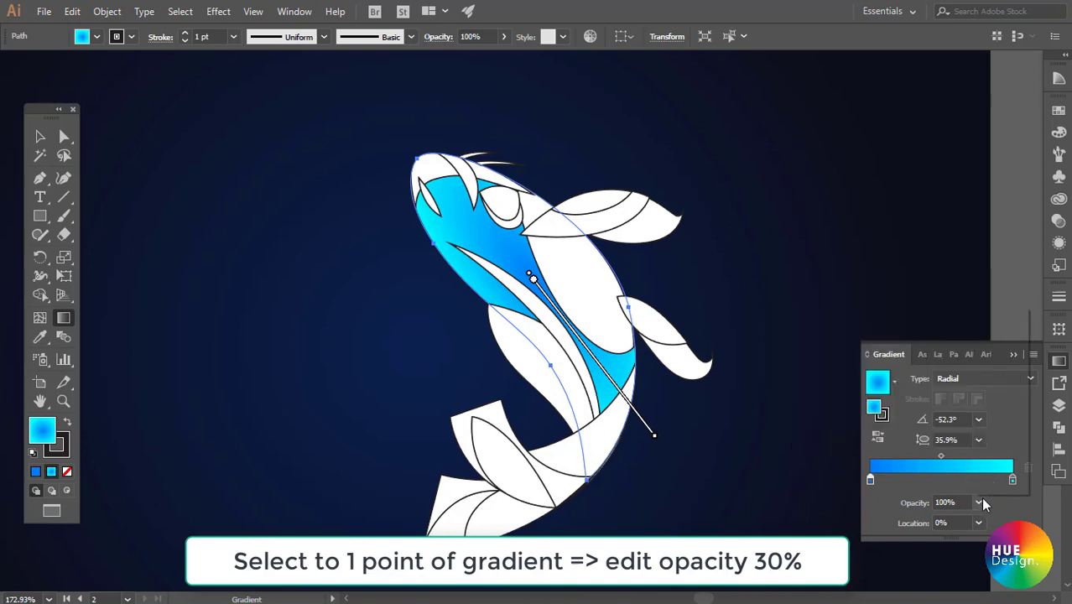
left_click(979, 499)
left_click(995, 400)
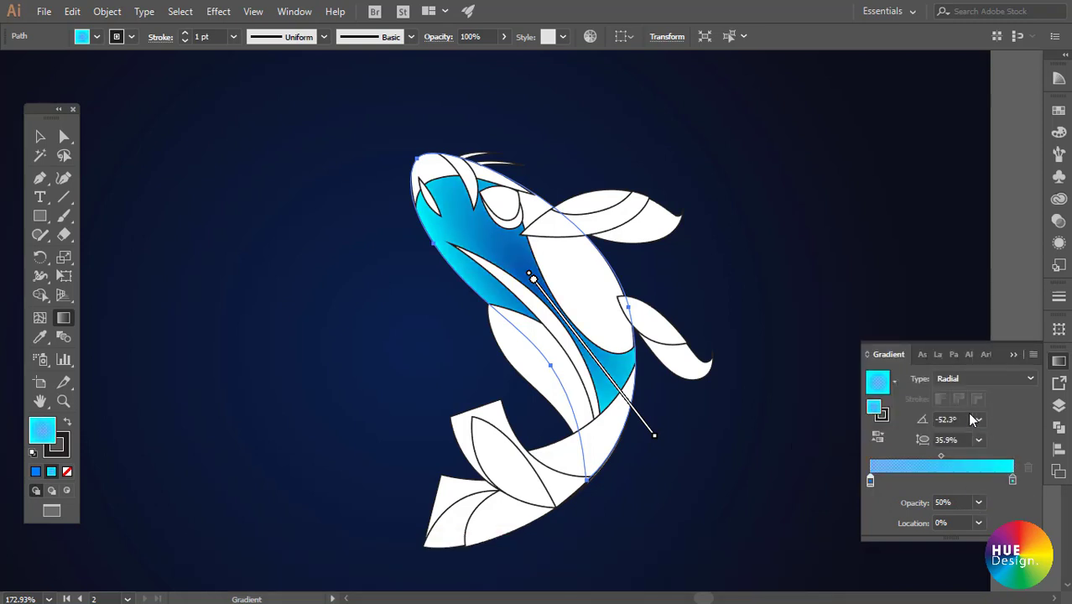
left_click(979, 502)
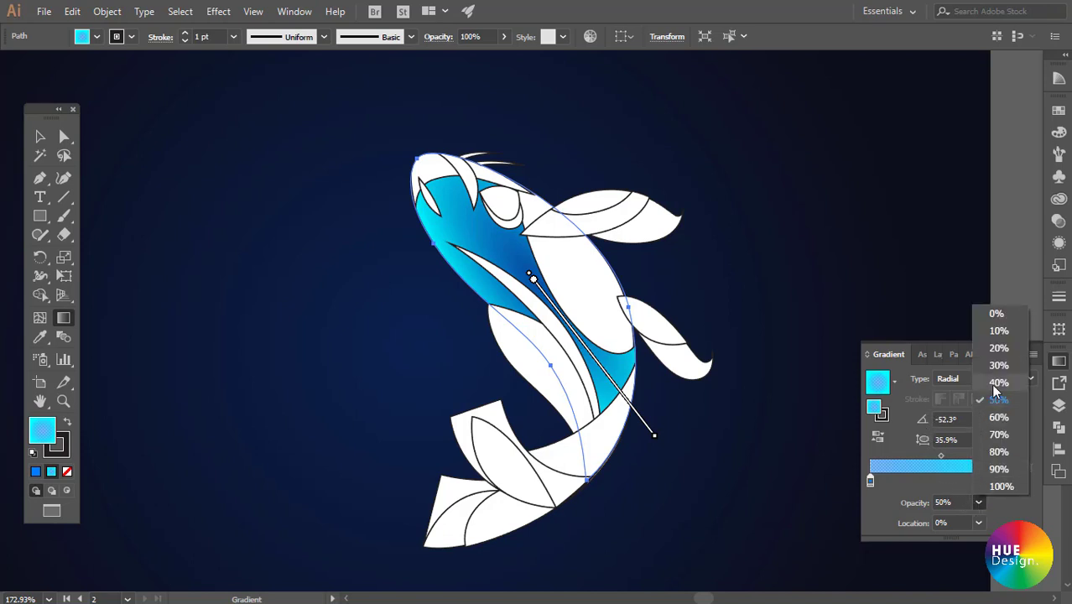
left_click(999, 347)
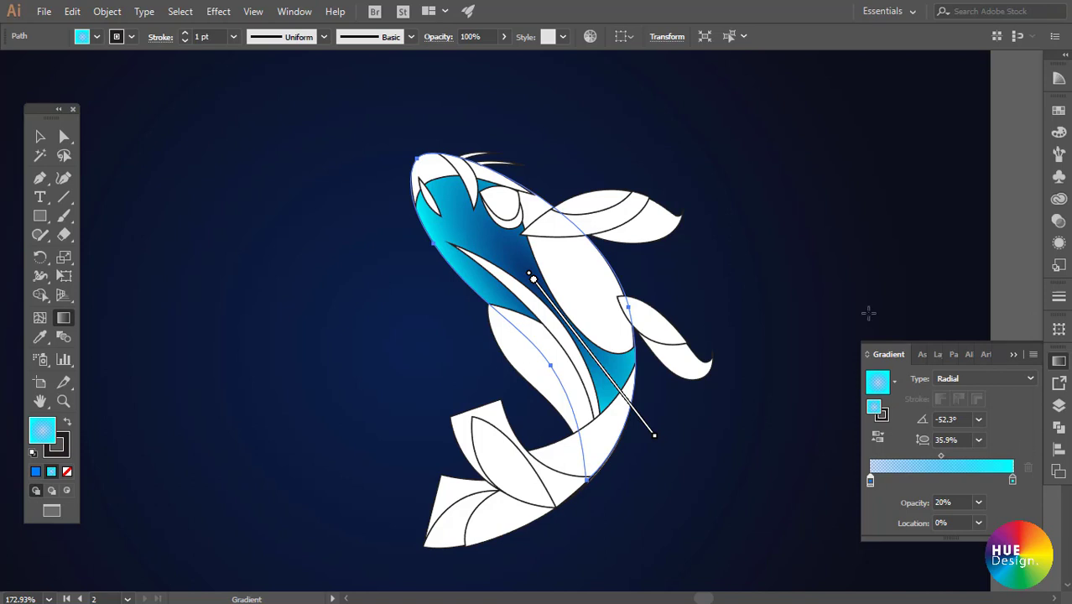
- Set the gradient body shape's stroke to None
key("v")
left_click(699, 269)
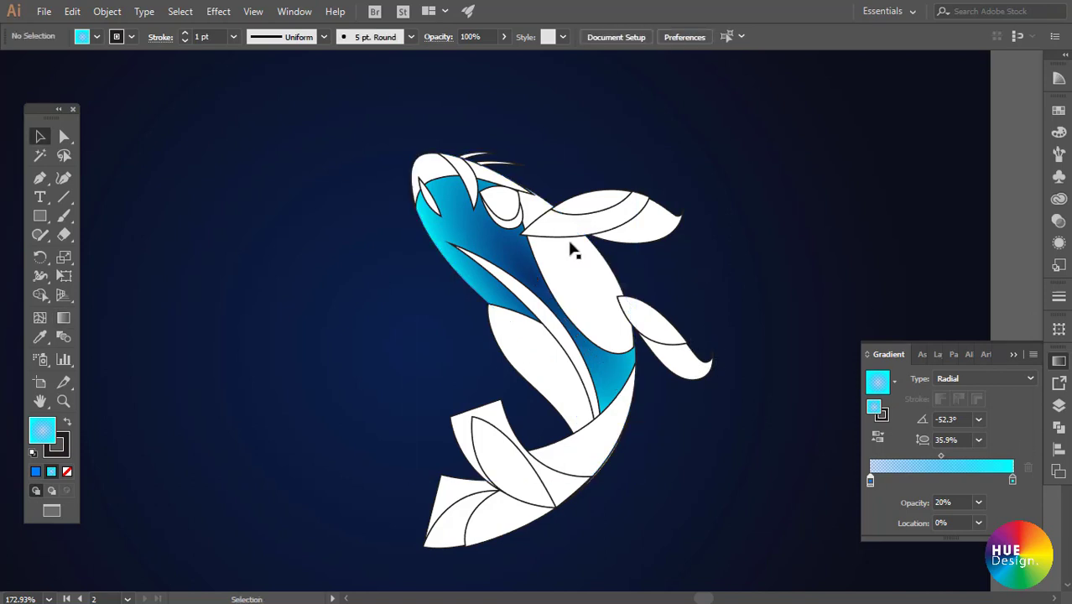
left_click(495, 256)
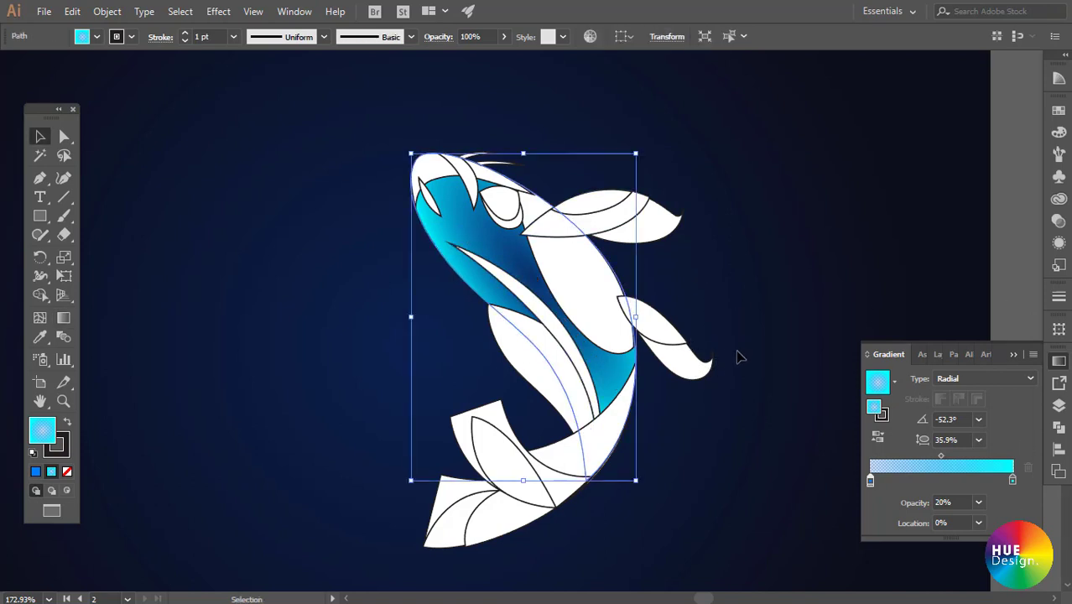
left_click(66, 451)
left_click(67, 472)
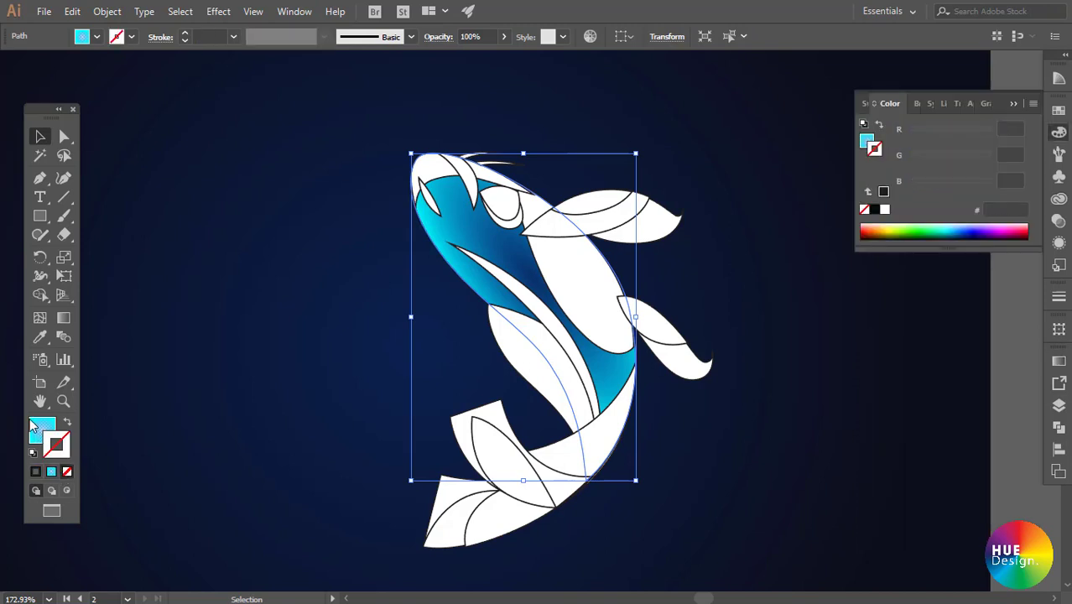
left_click(266, 379)
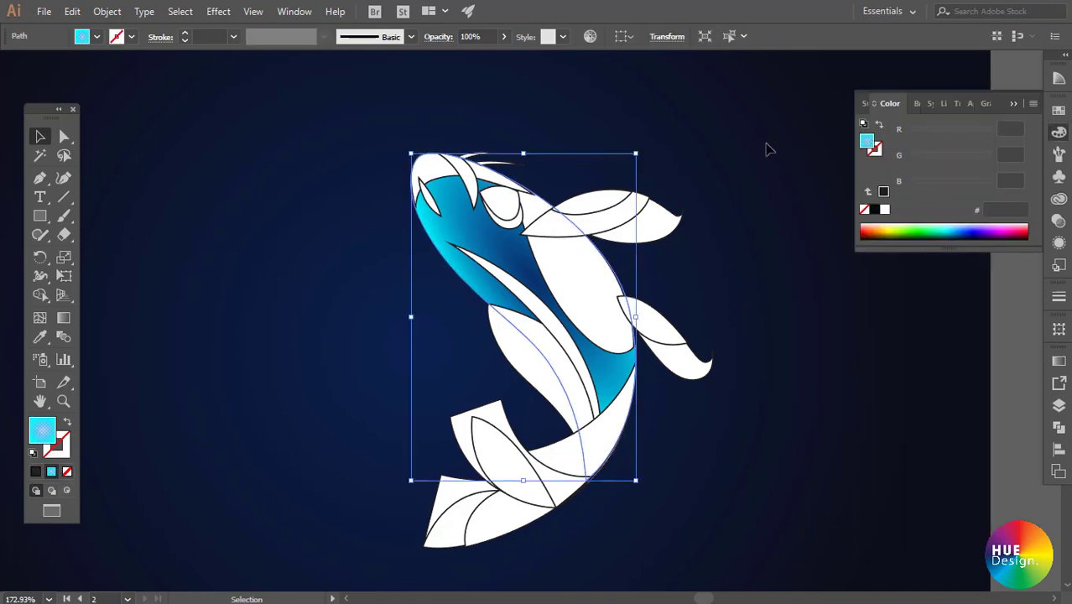
left_click(1017, 103)
left_click(738, 300)
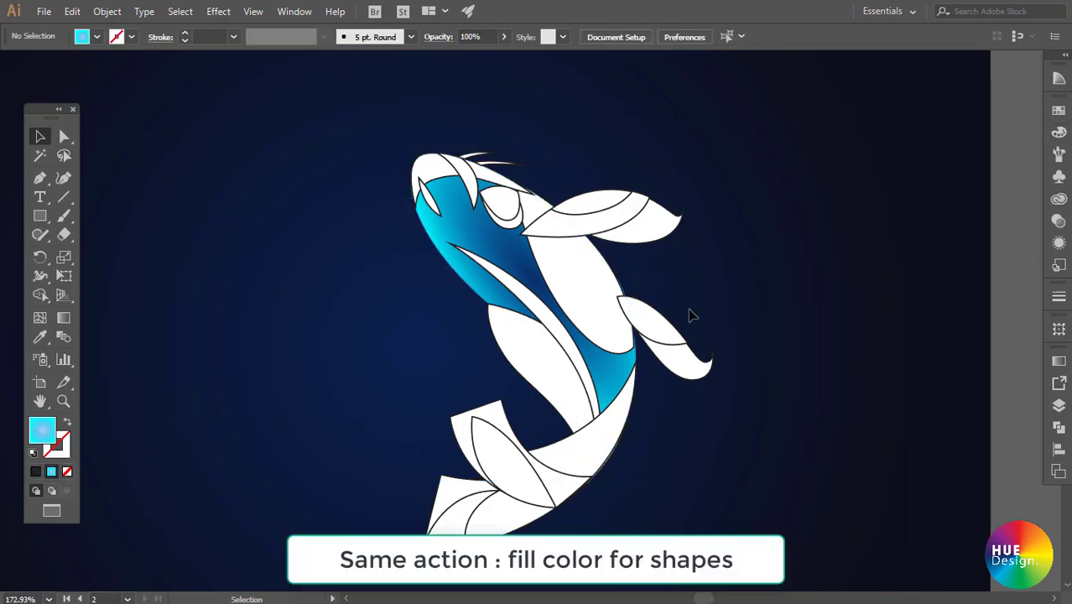
left_click(437, 170)
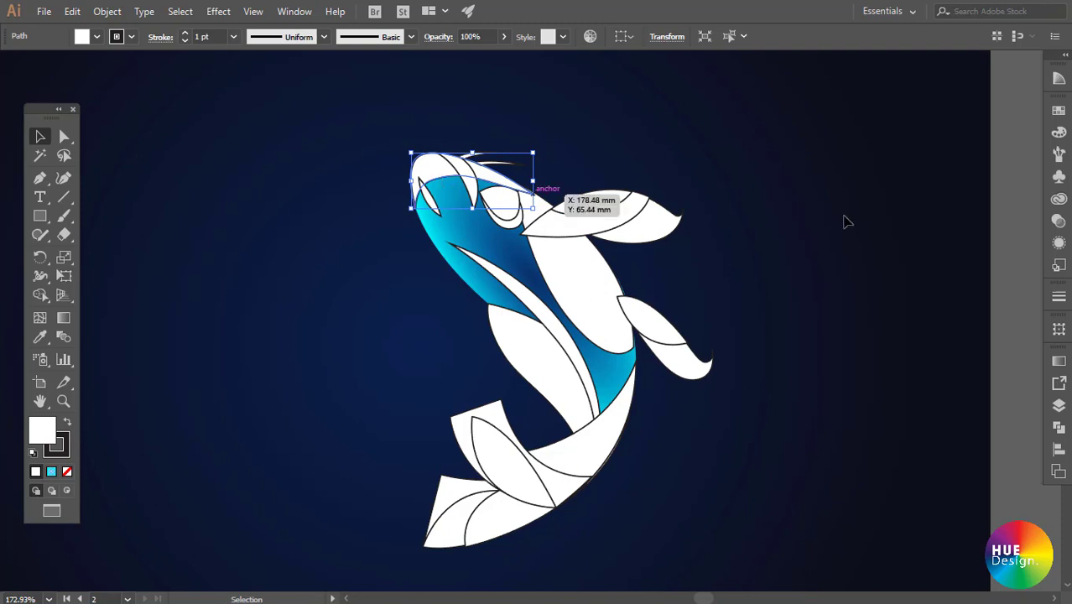
- Fill the head shape with sky cyan and remove its outline
left_click(1059, 363)
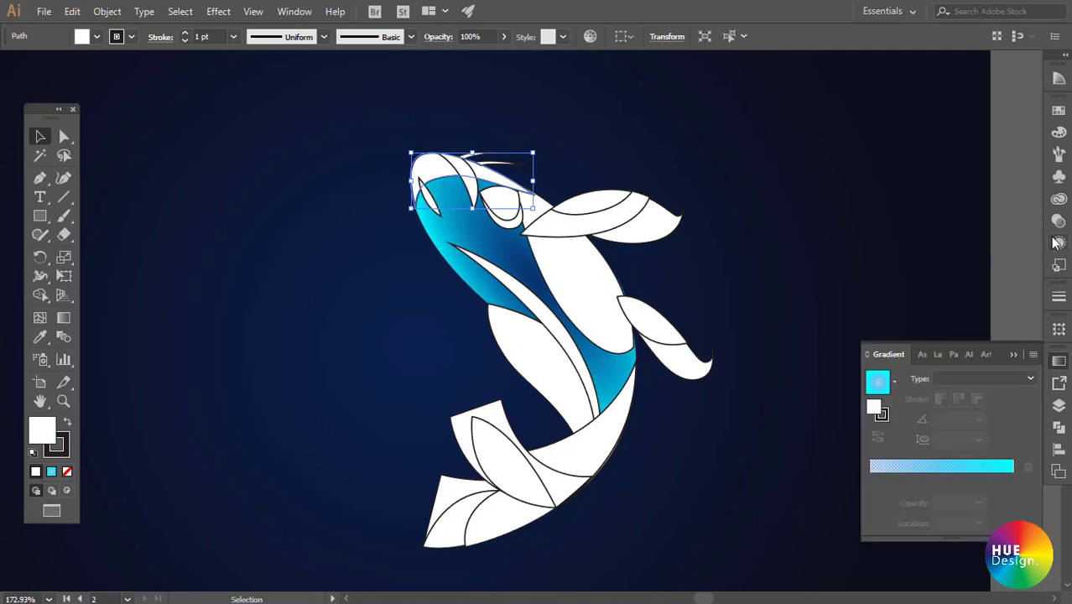
left_click(1059, 132)
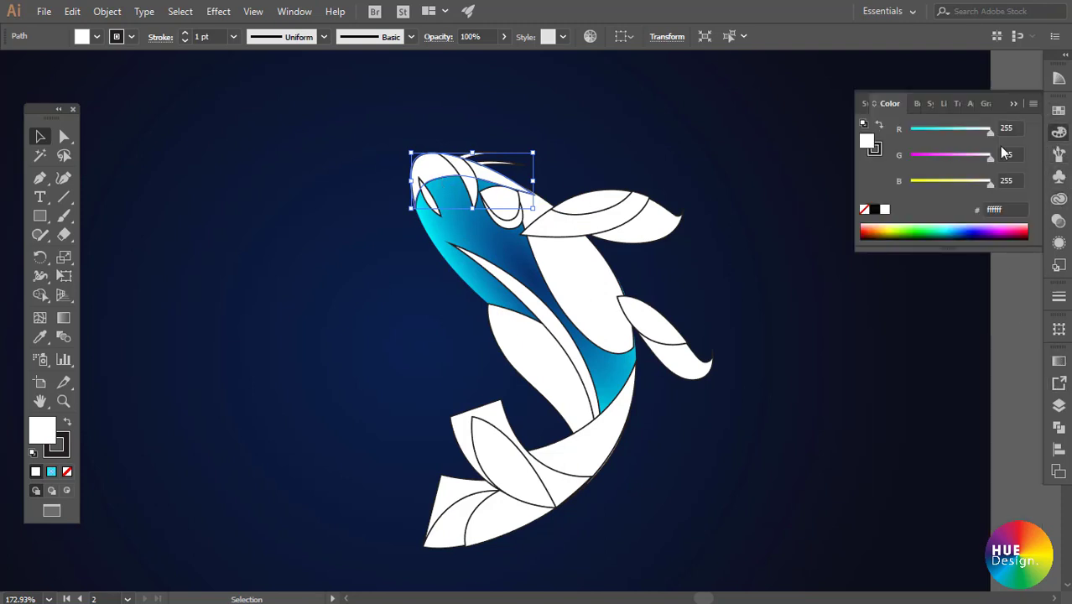
left_click(929, 128)
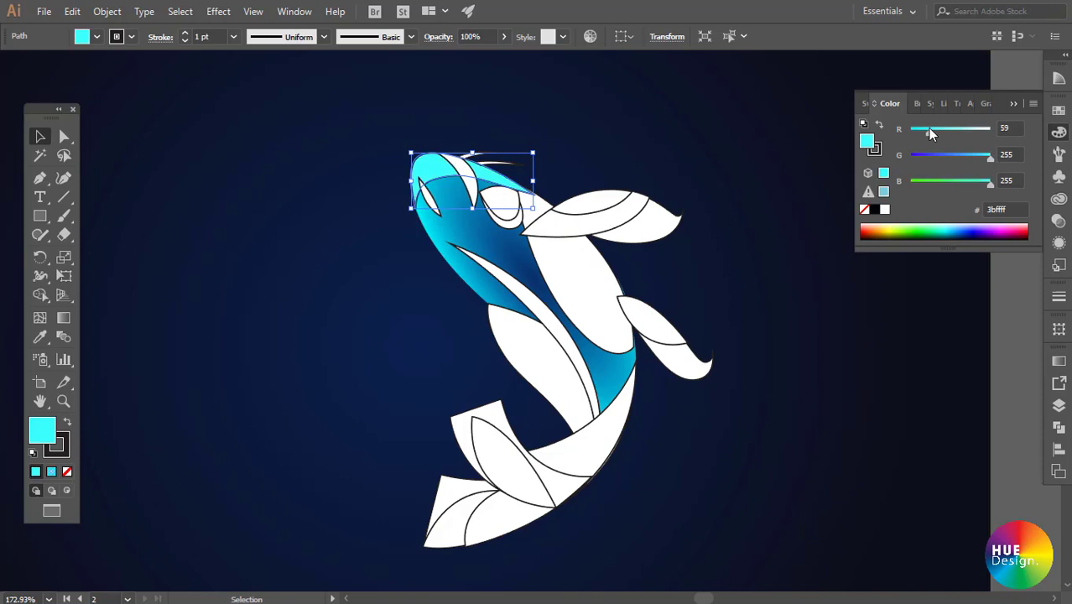
left_click(56, 447)
key("slash")
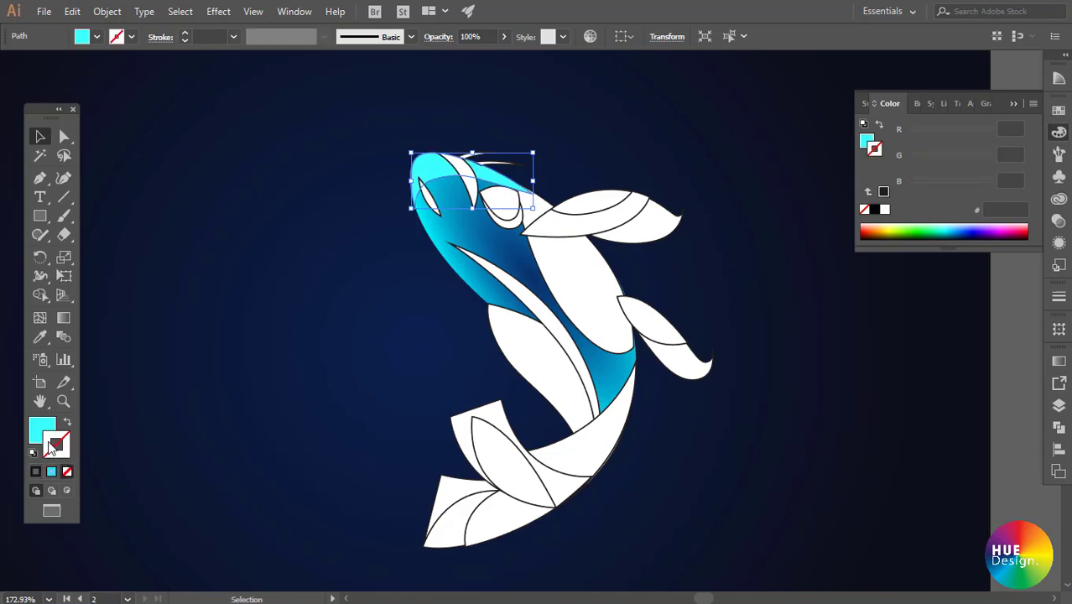
left_click(42, 434)
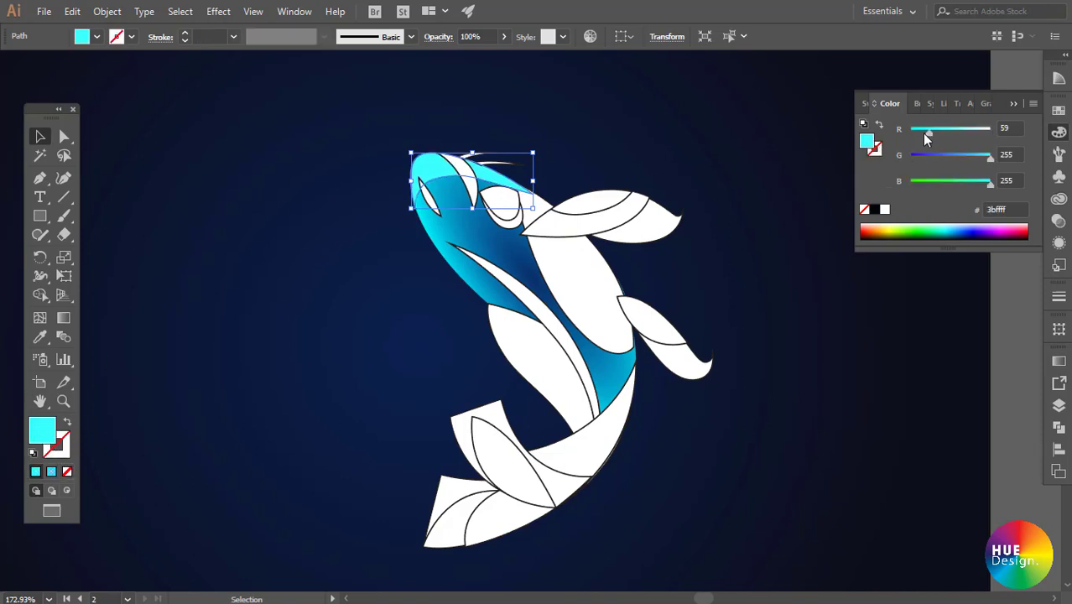
left_click_drag(926, 132, 920, 132)
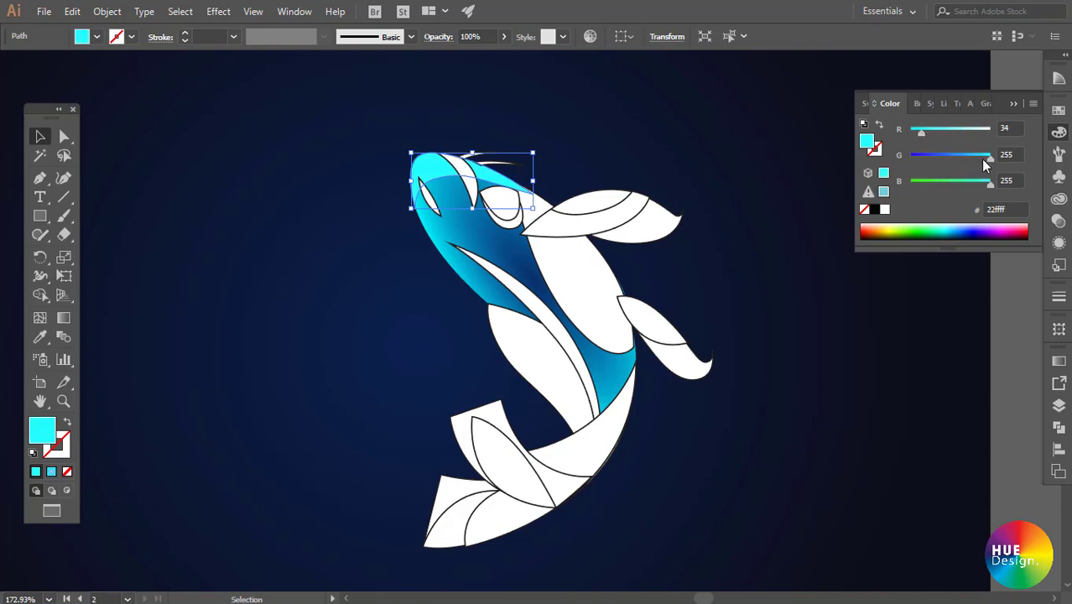
left_click_drag(989, 157, 980, 158)
left_click(788, 191)
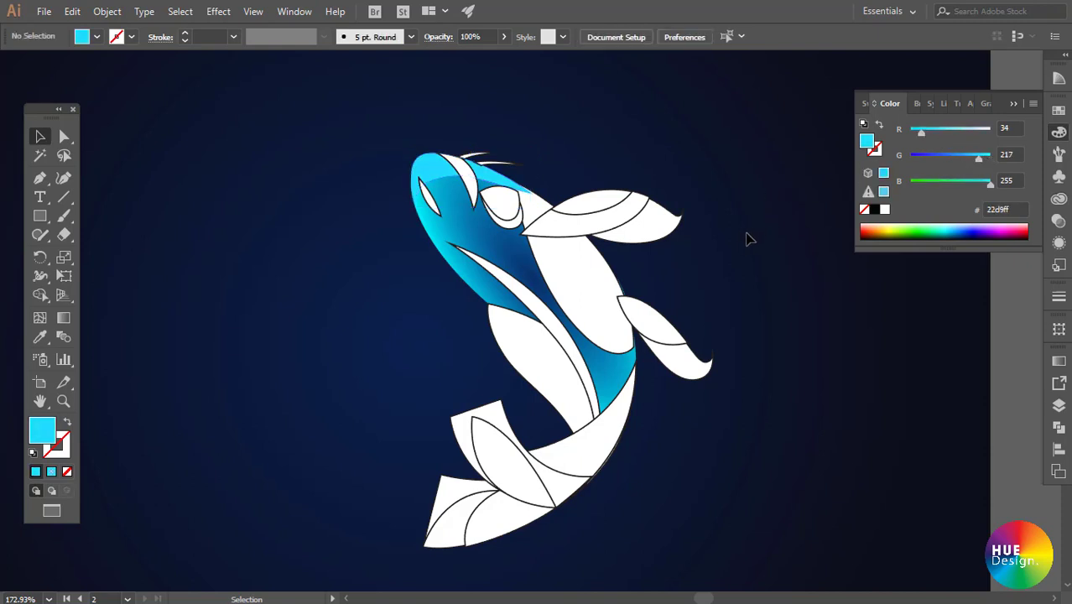
left_click(509, 180)
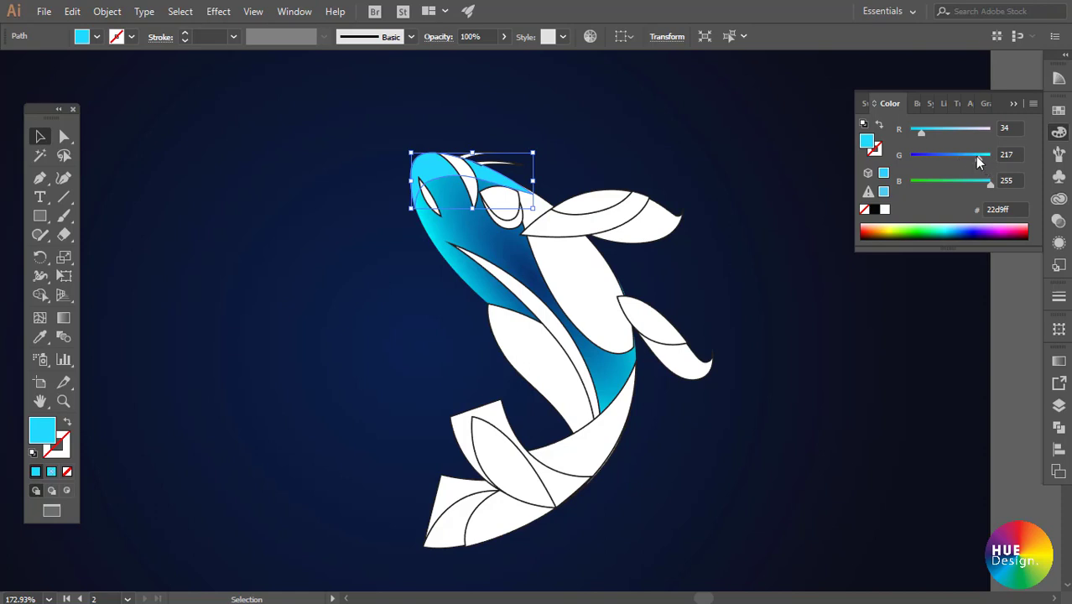
left_click(682, 172)
- Give the small head highlight a pale cyan fill with no outline
left_click_drag(428, 197, 388, 218)
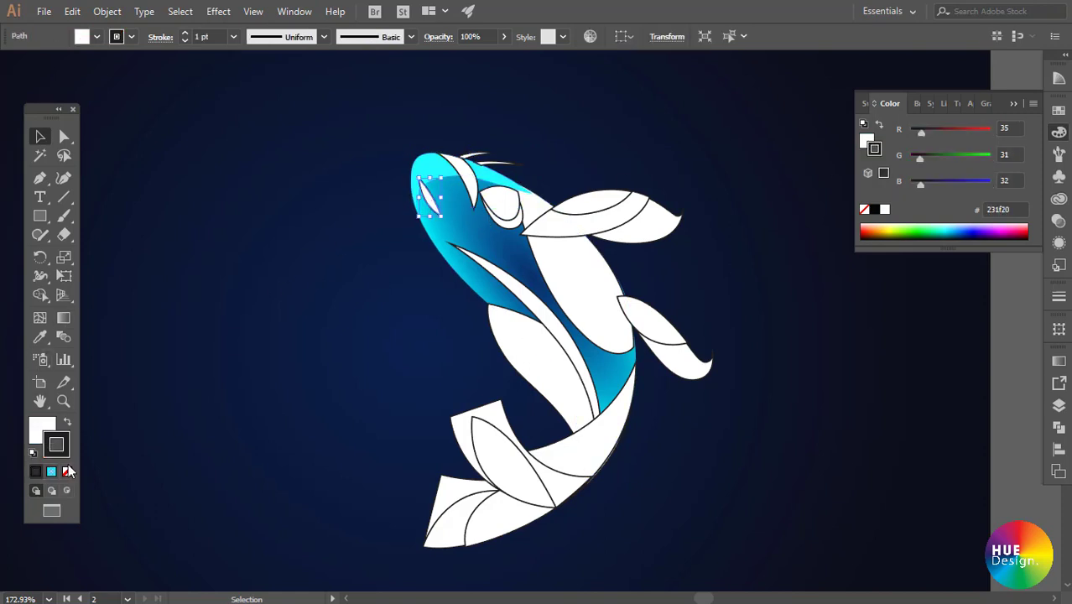
left_click(67, 472)
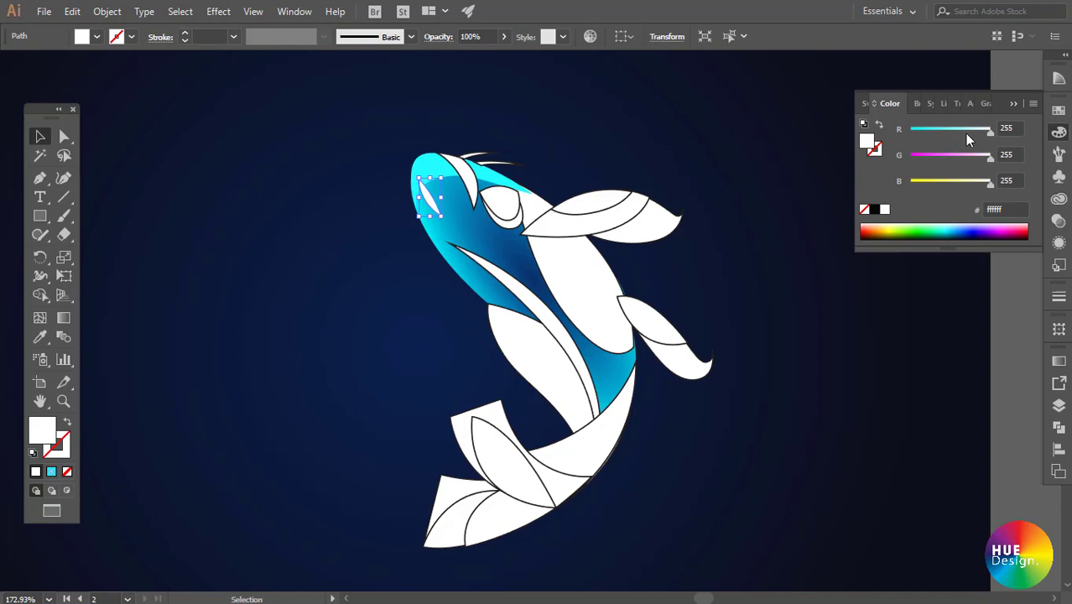
left_click_drag(967, 134, 959, 132)
left_click(710, 159)
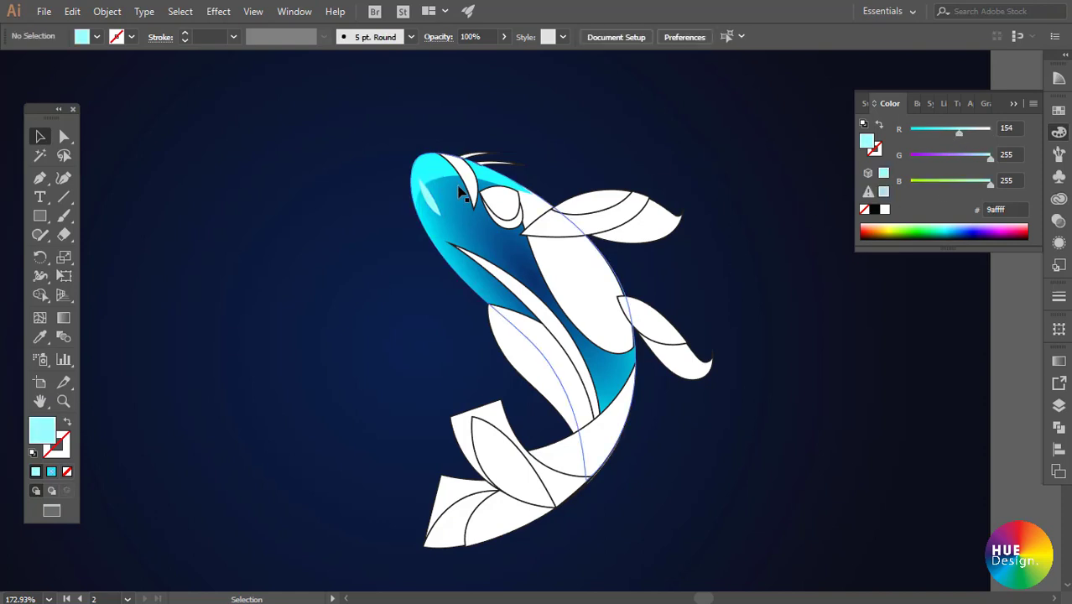
left_click(430, 199)
left_click_drag(963, 132, 980, 132)
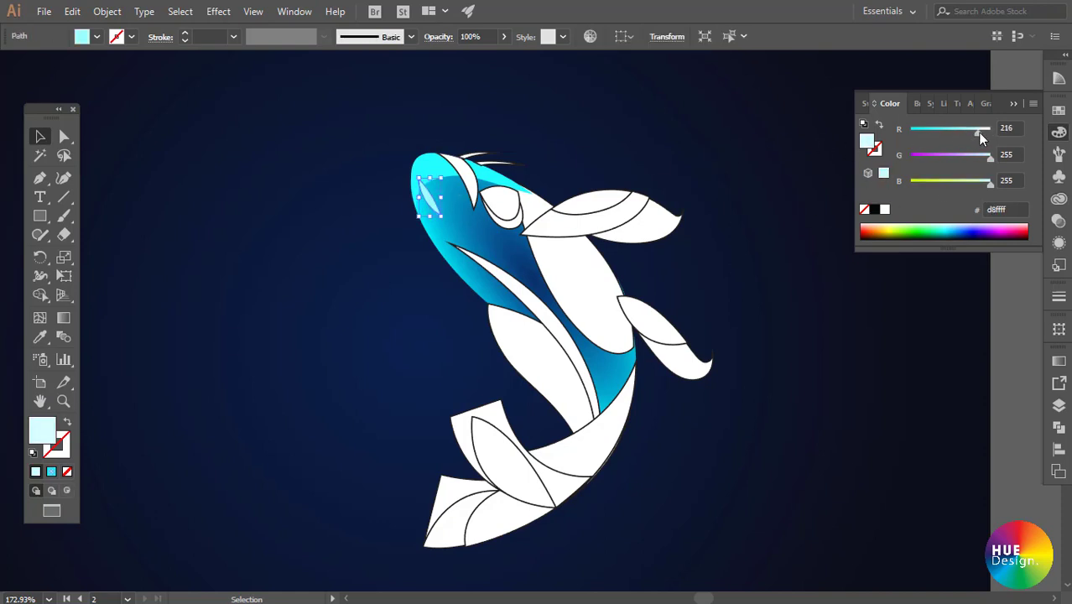
left_click(623, 161)
- Tint the white shape near the head light cyan with no outline
left_click(472, 187)
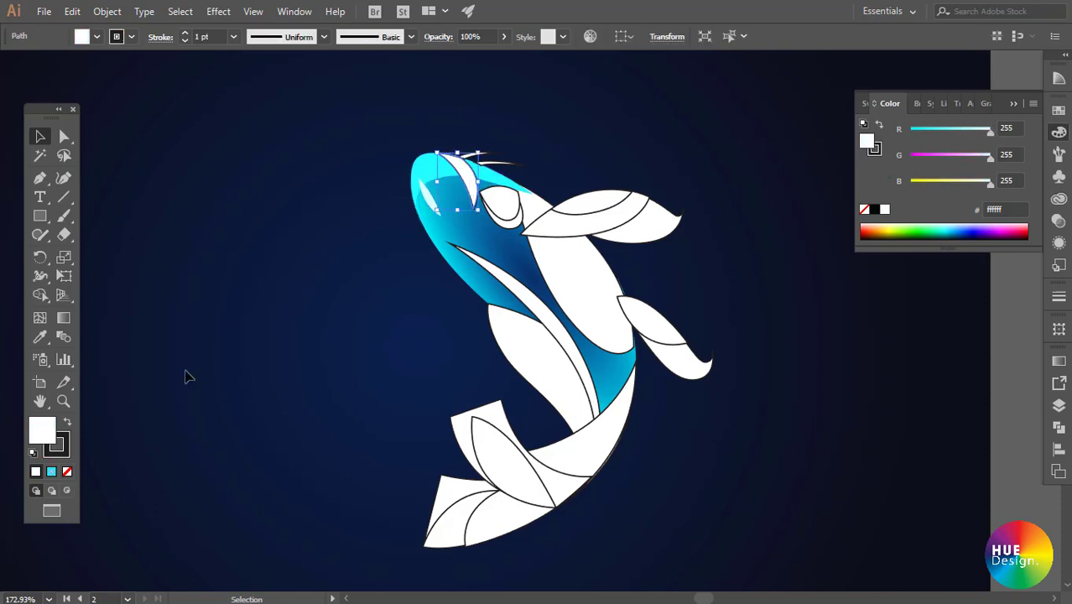
left_click(67, 471)
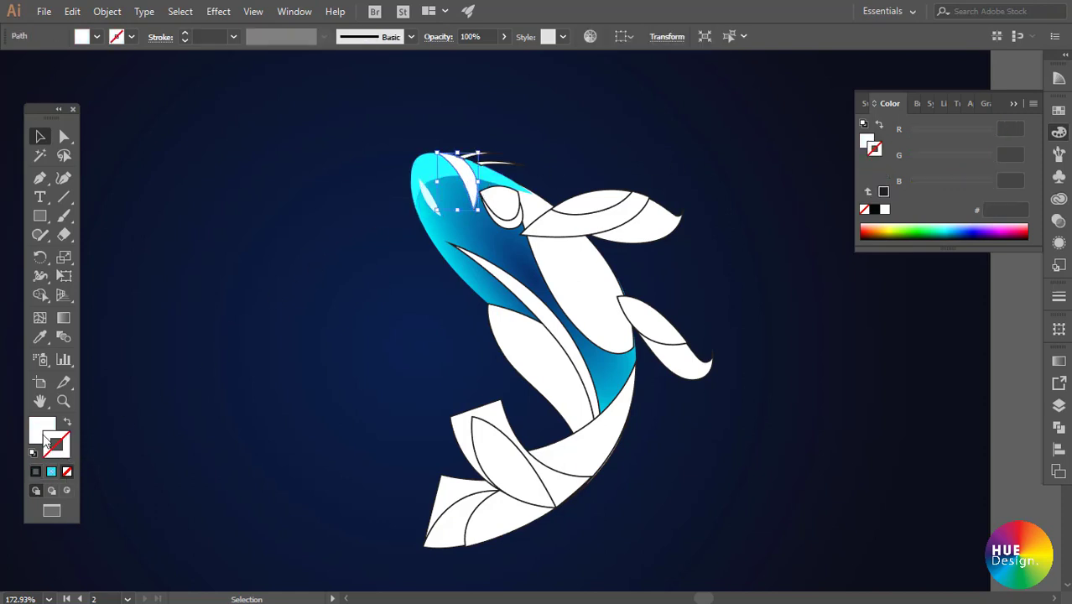
left_click(963, 133)
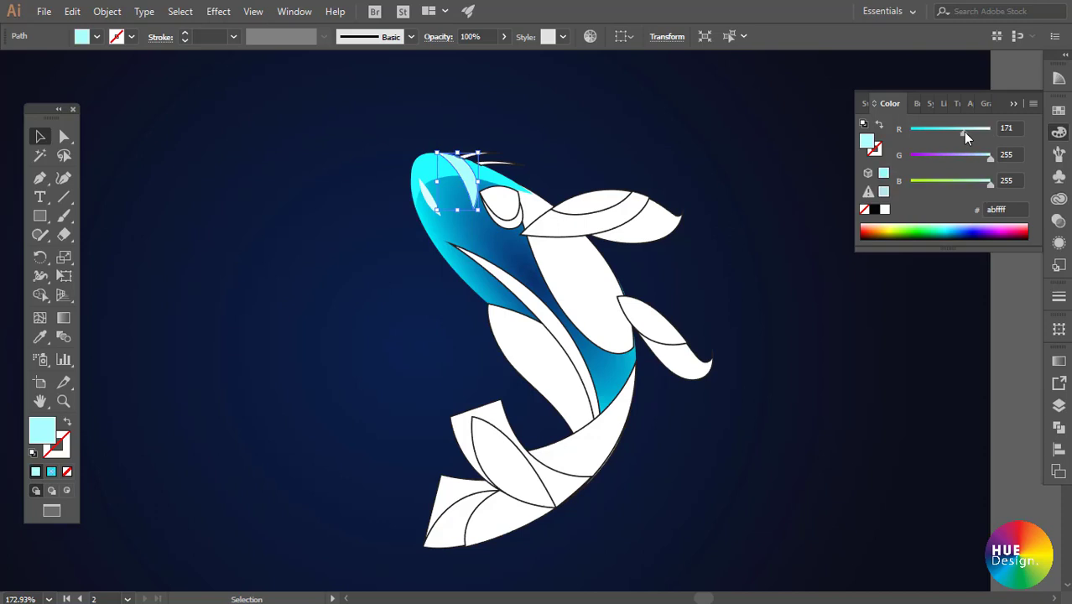
left_click(686, 128)
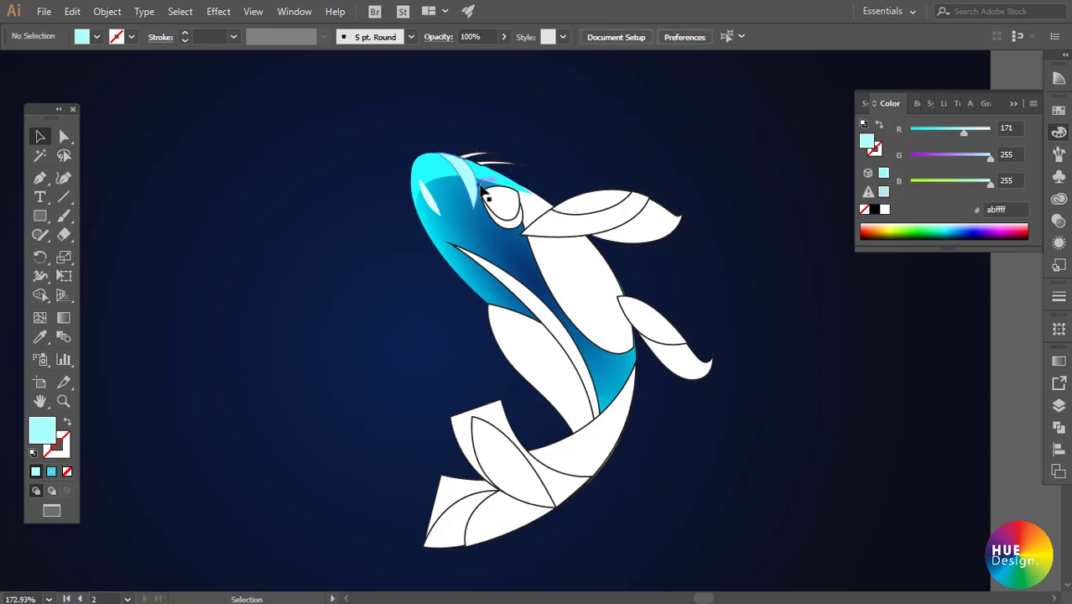
left_click(437, 201)
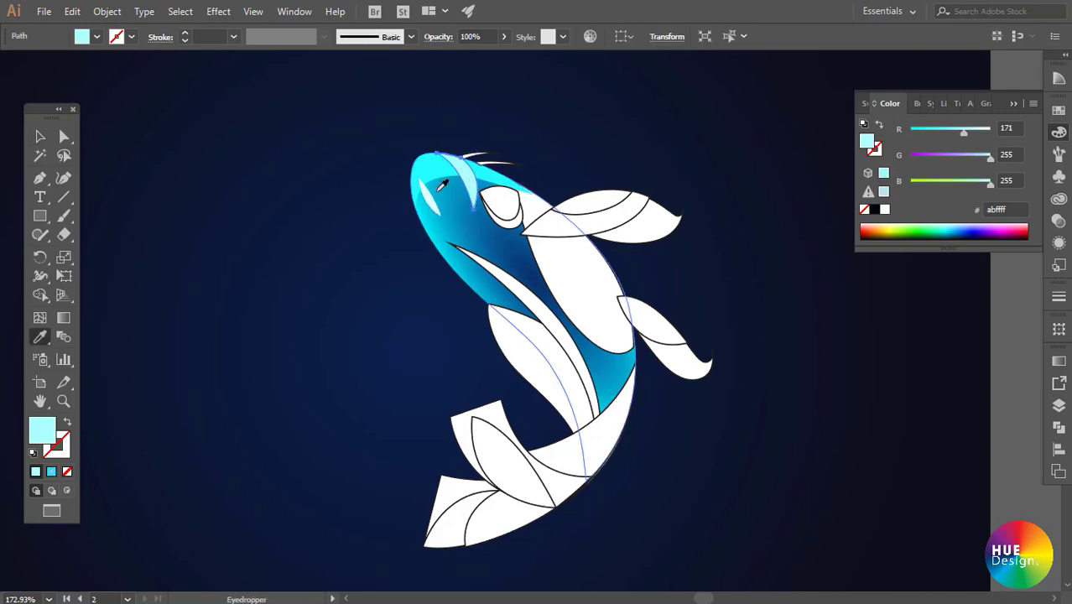
key("ctrl+h")
- Remove the whisker's outline and eyedrop the head highlight's light cyan into it
left_click_drag(481, 140, 506, 159)
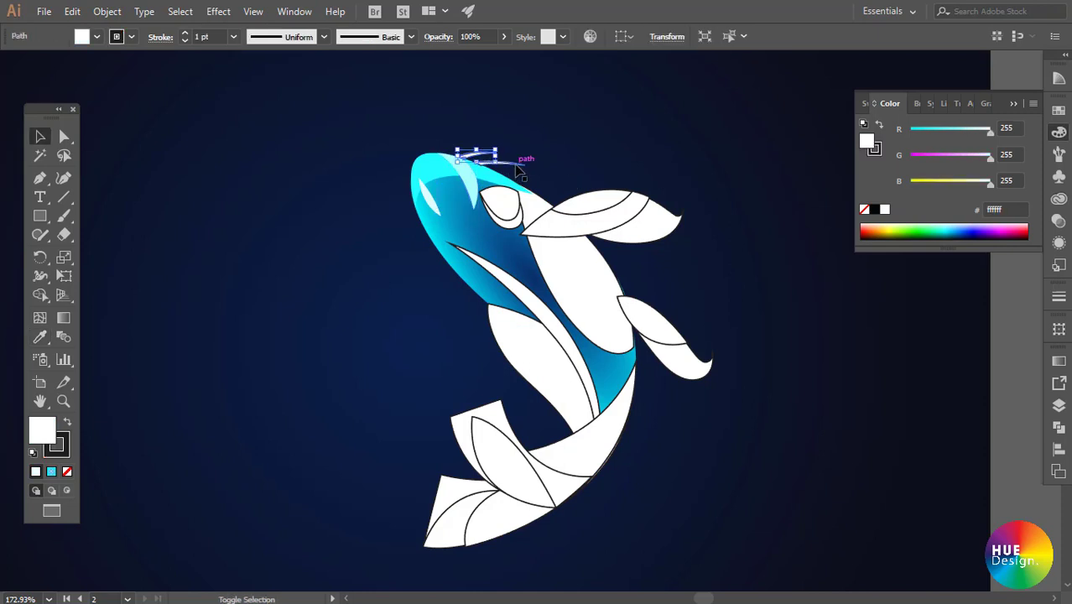
left_click(521, 161, "shift")
left_click(59, 449)
left_click(67, 471)
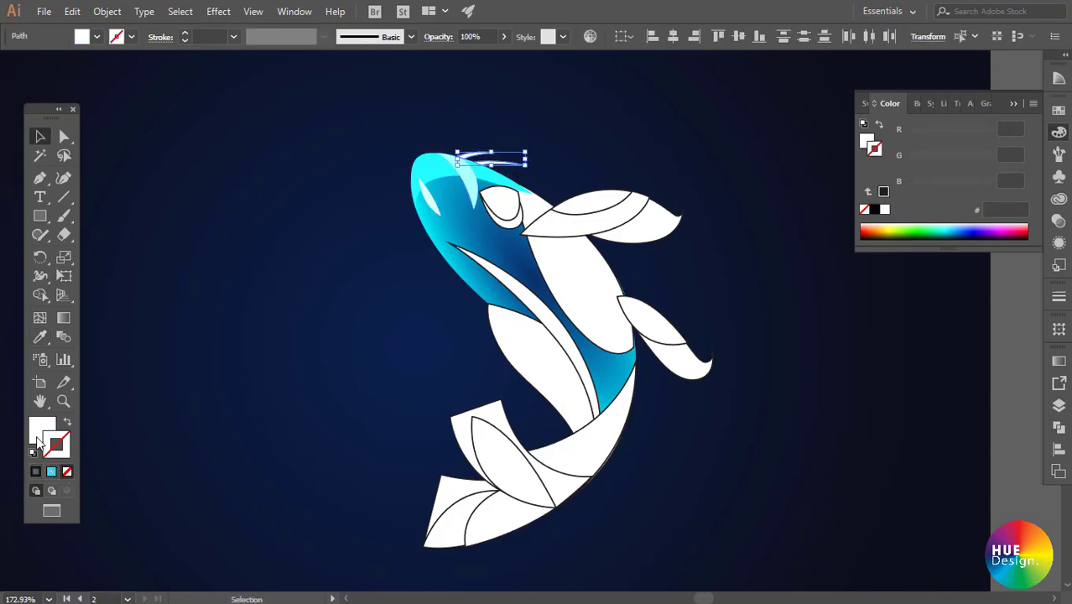
left_click(38, 431)
key("i")
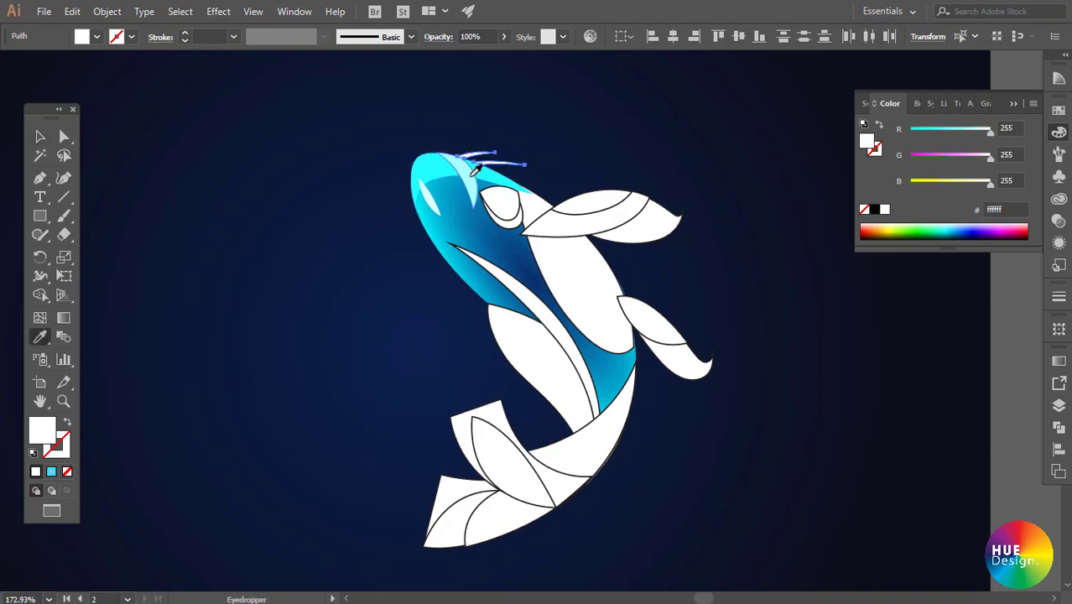
left_click(428, 197)
key("v")
left_click(640, 156)
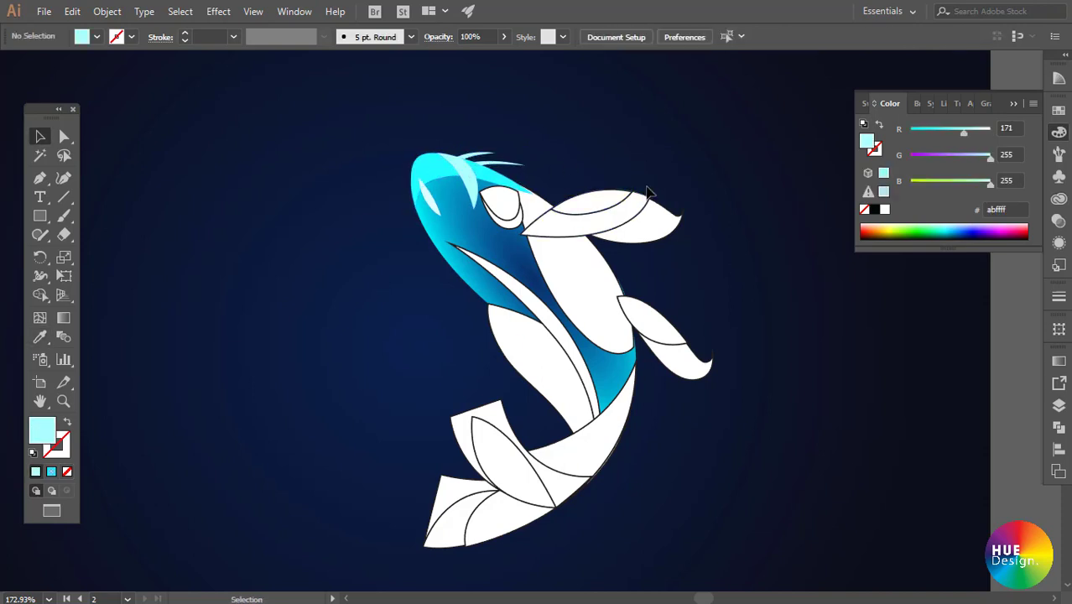
- Eyedrop pale cyan into both white eye shapes
left_click(506, 216)
key("i")
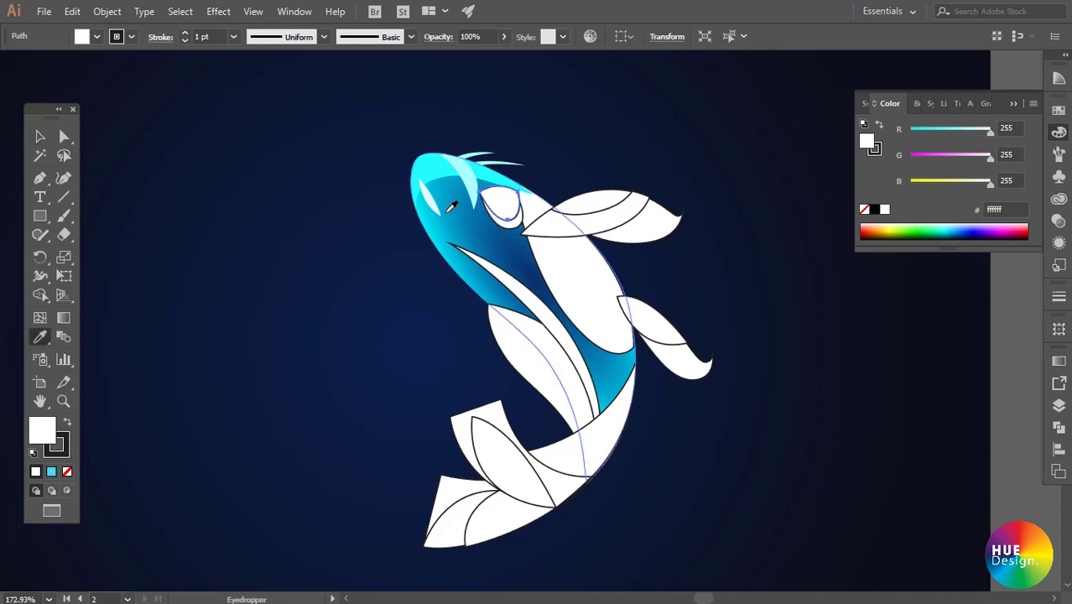
left_click(431, 200)
key("v")
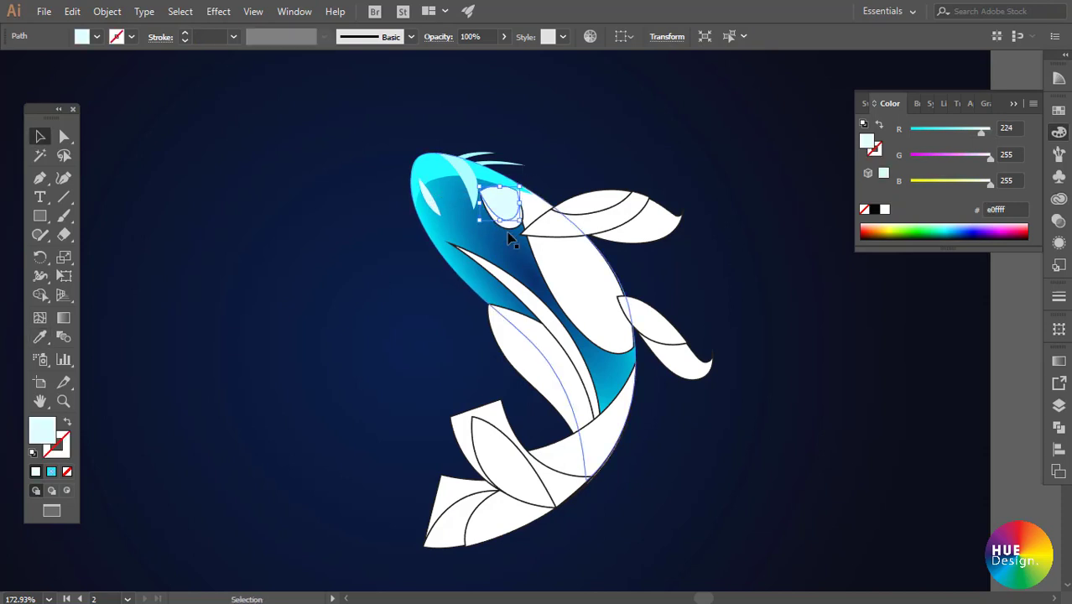
left_click(650, 122)
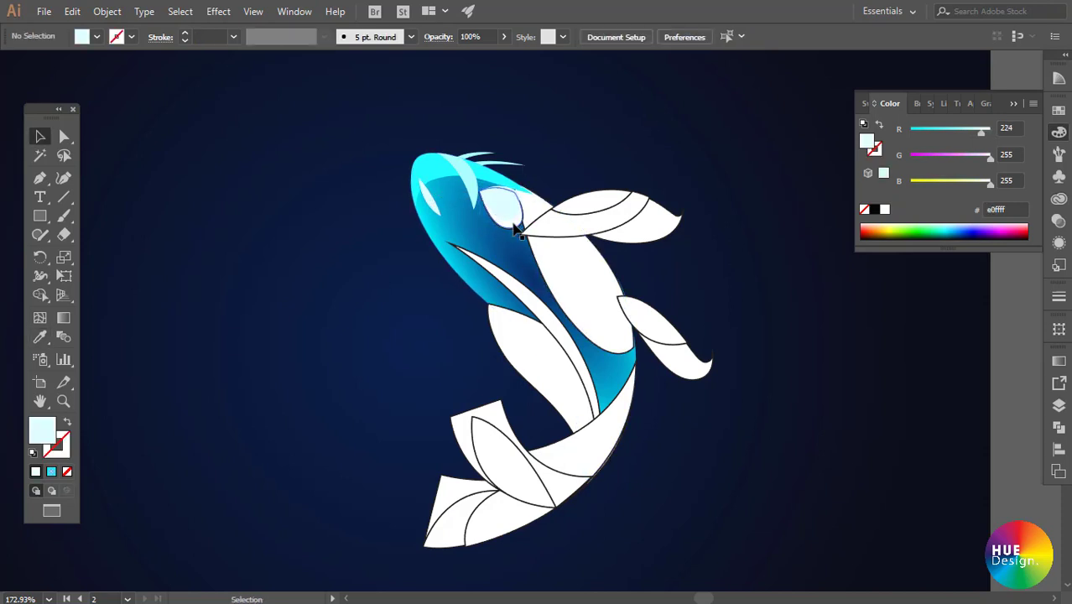
left_click(514, 230)
key("i")
left_click(481, 166)
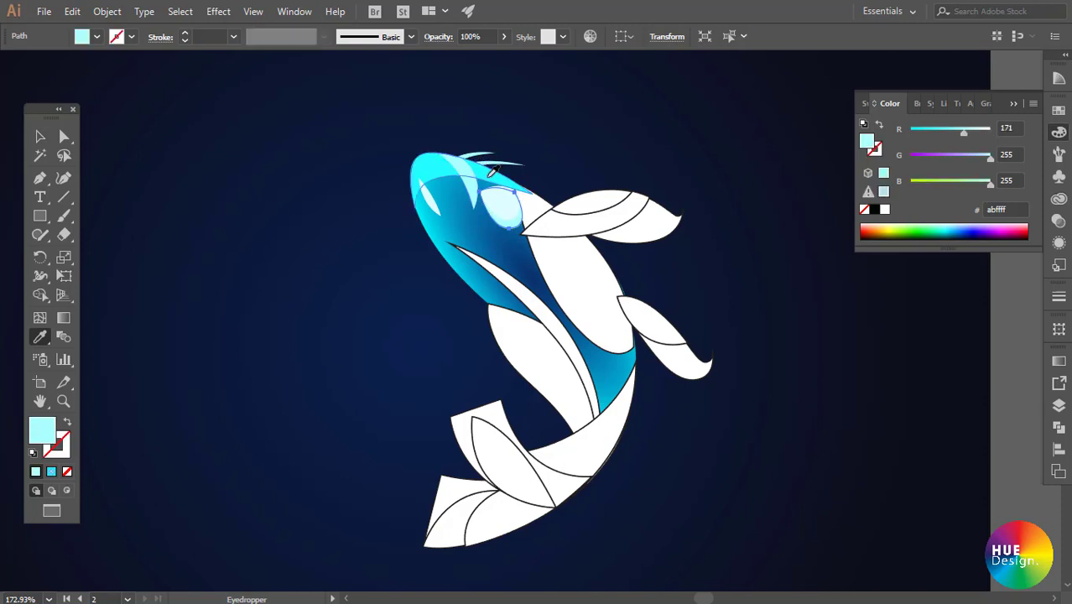
key("v")
left_click(616, 152)
left_click(532, 209)
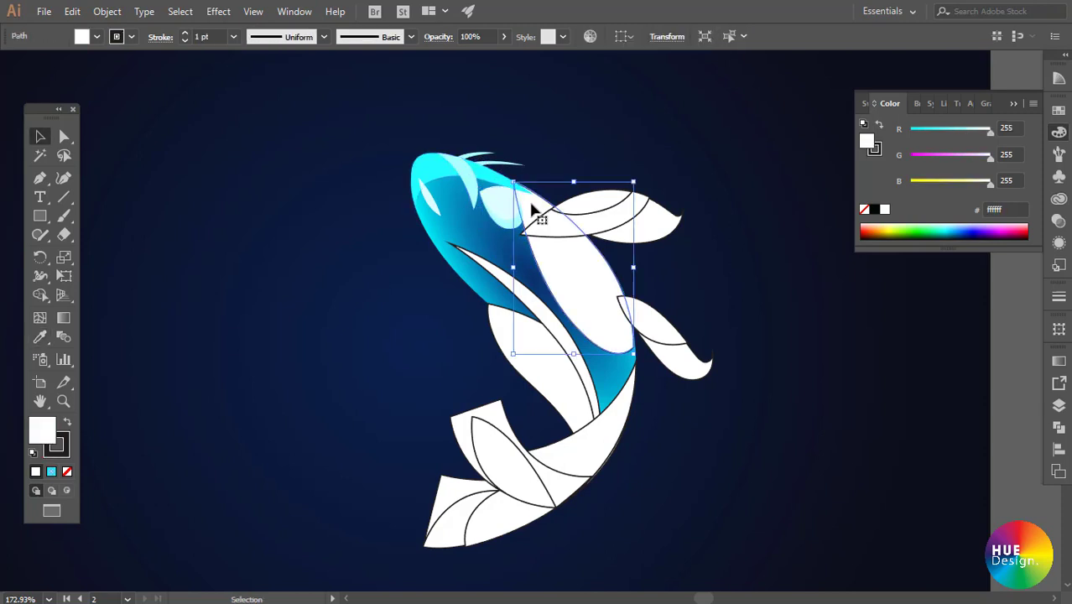
- Fill the upper body section with the head's cyan using the Eyedropper
key("i")
left_click(455, 178)
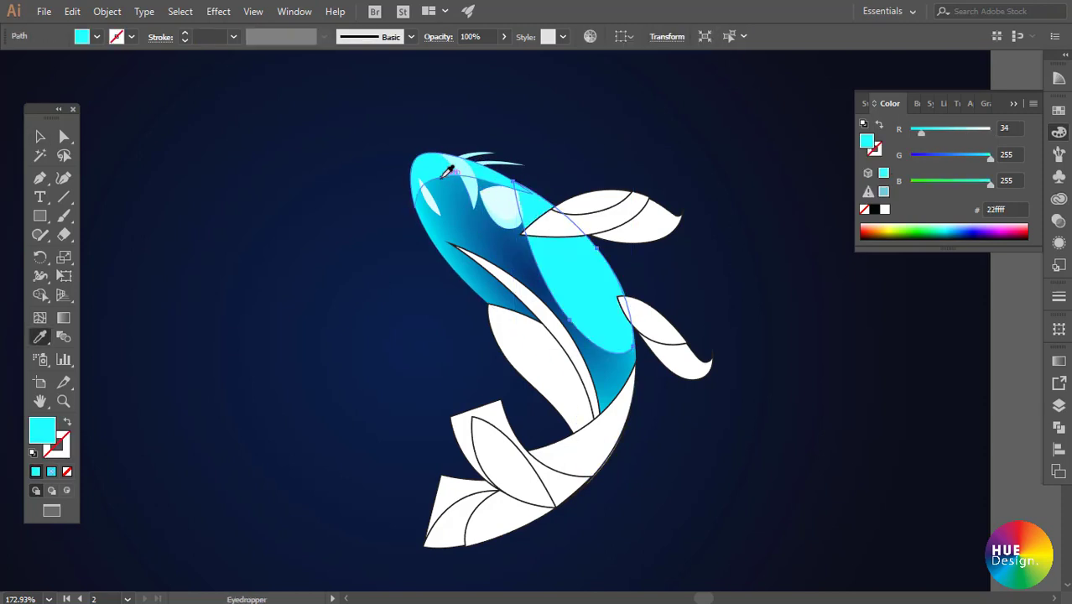
key("v")
left_click(626, 168)
- Eyedrop pale cyan into the two white top-fin pieces
left_click(600, 202)
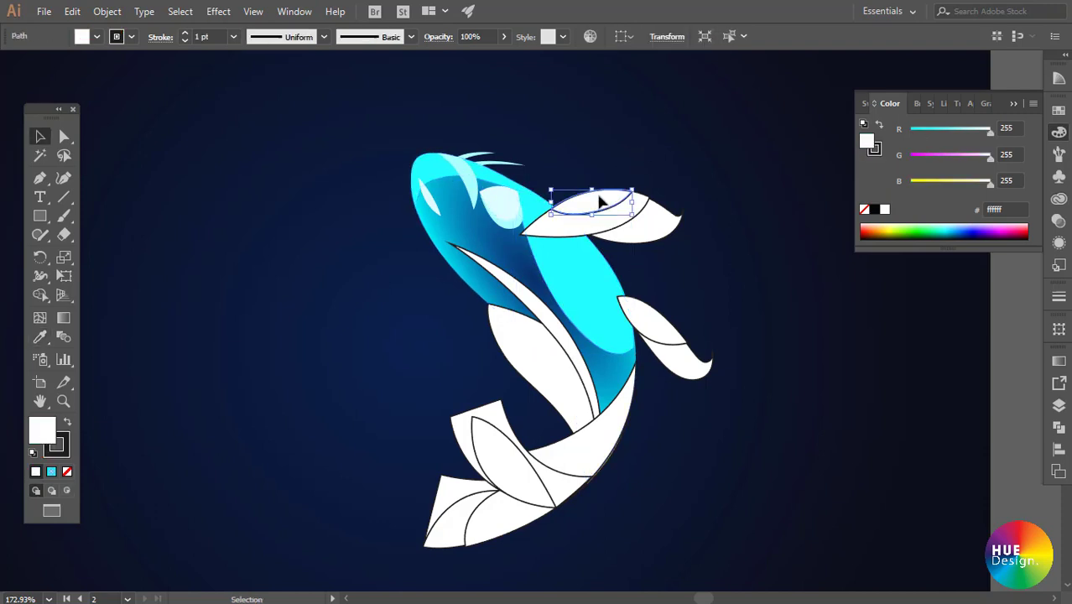
key("i")
left_click(504, 198)
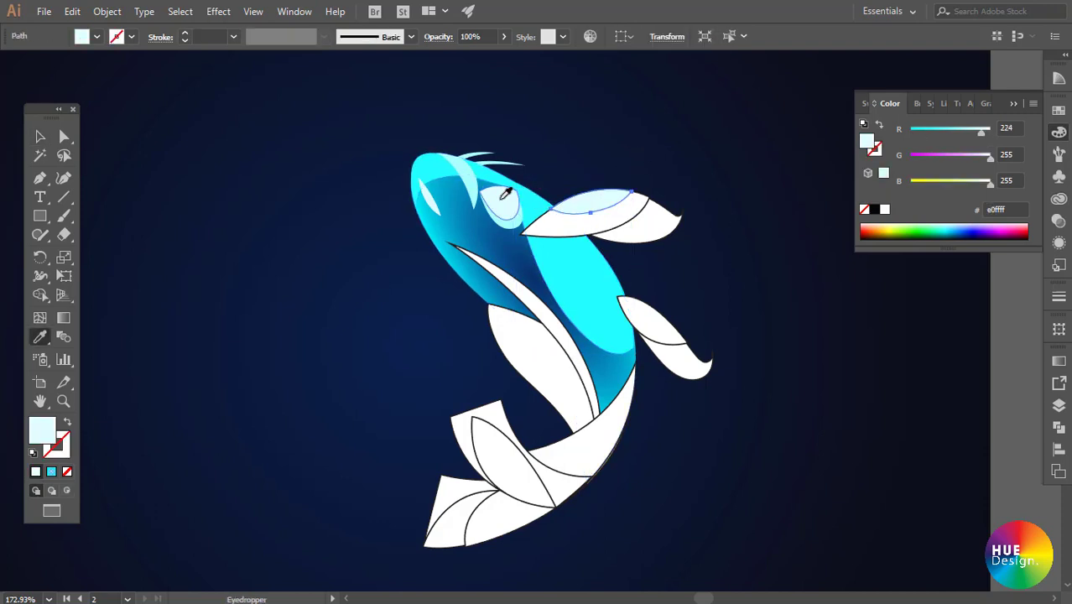
key("v")
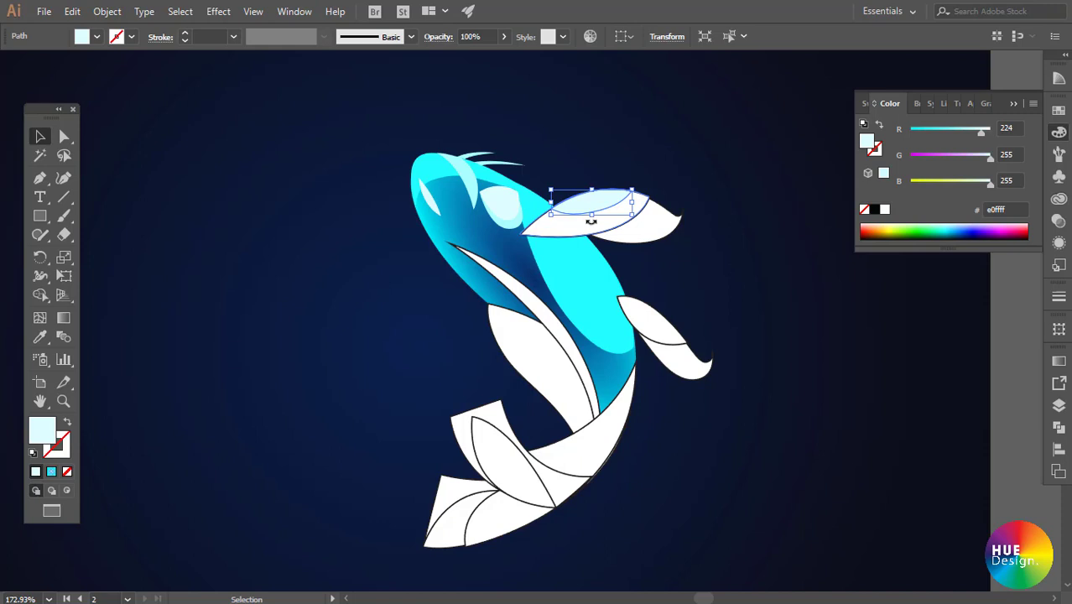
left_click(776, 225)
left_click(615, 227)
key("i")
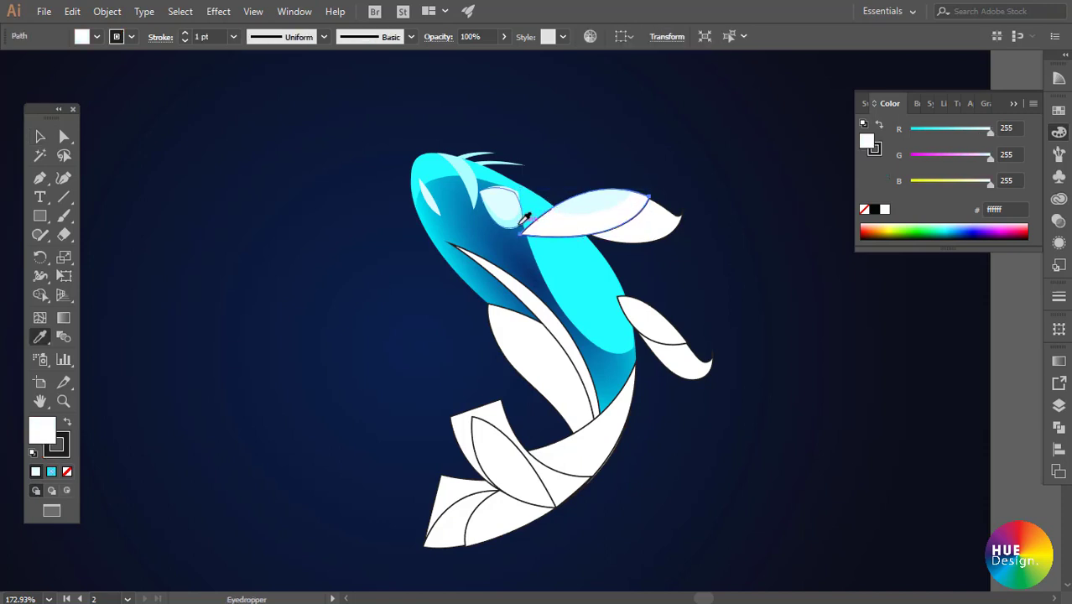
left_click(520, 223)
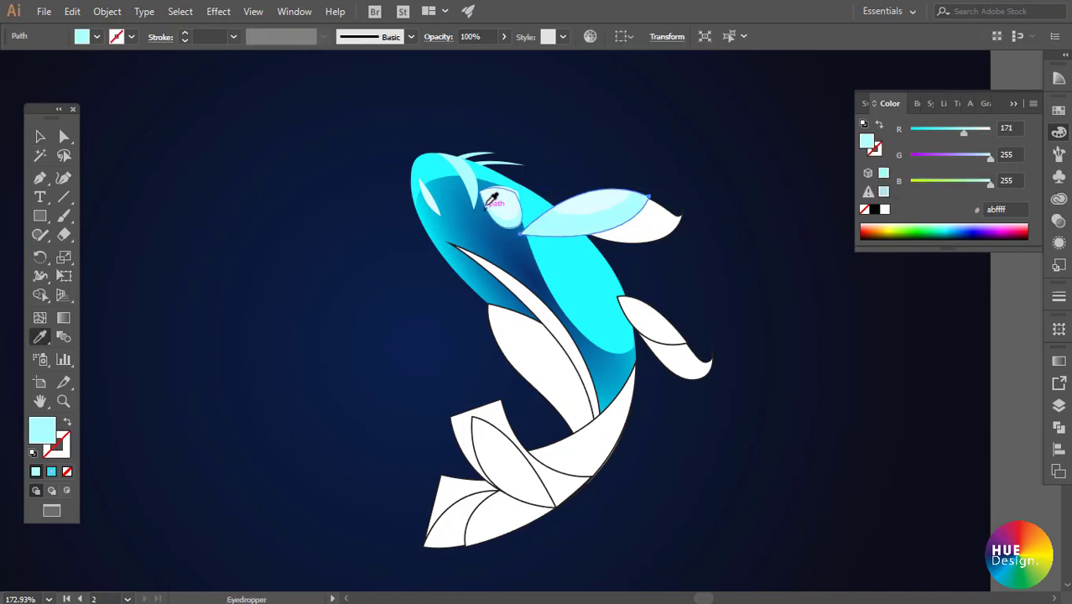
key("v")
left_click(671, 239)
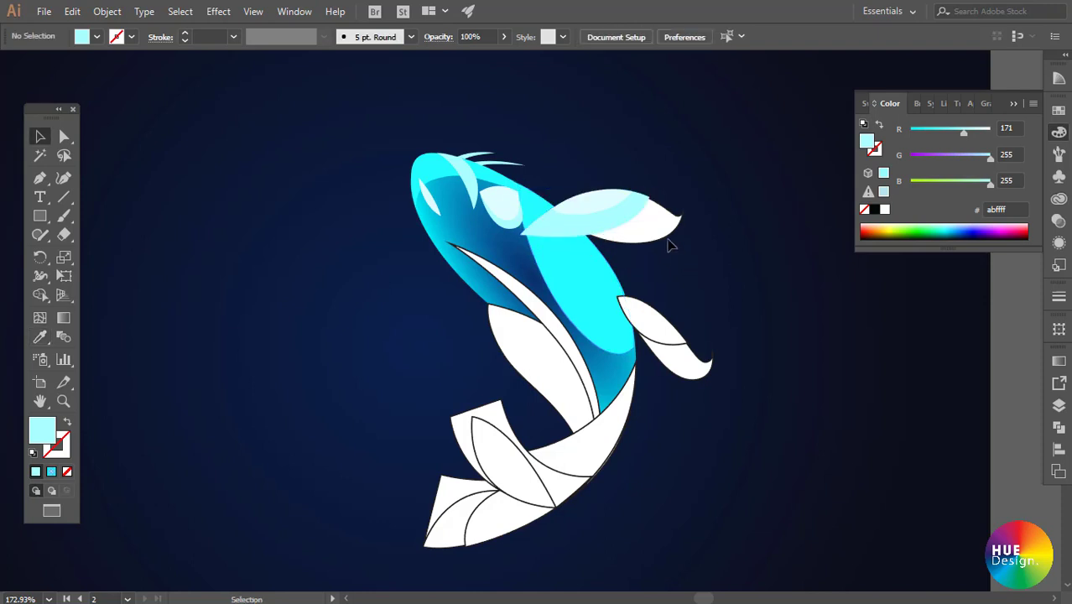
key("ctrl+z")
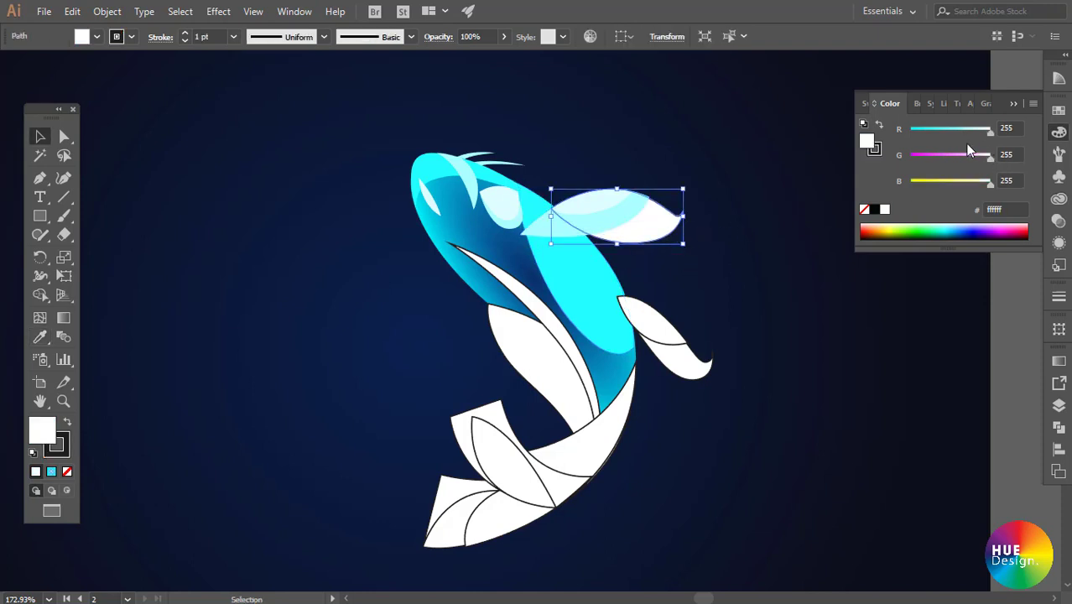
- Deepen the fin fill to medium blue; eyedrop body cyan into the next section and side fin
left_click_drag(941, 132, 933, 132)
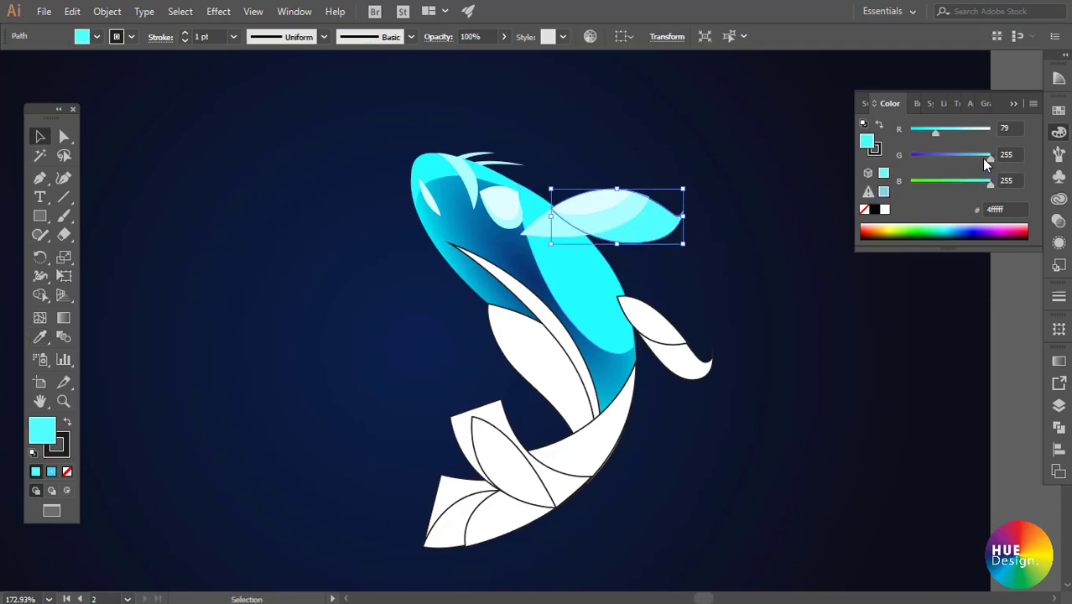
left_click_drag(983, 158, 957, 156)
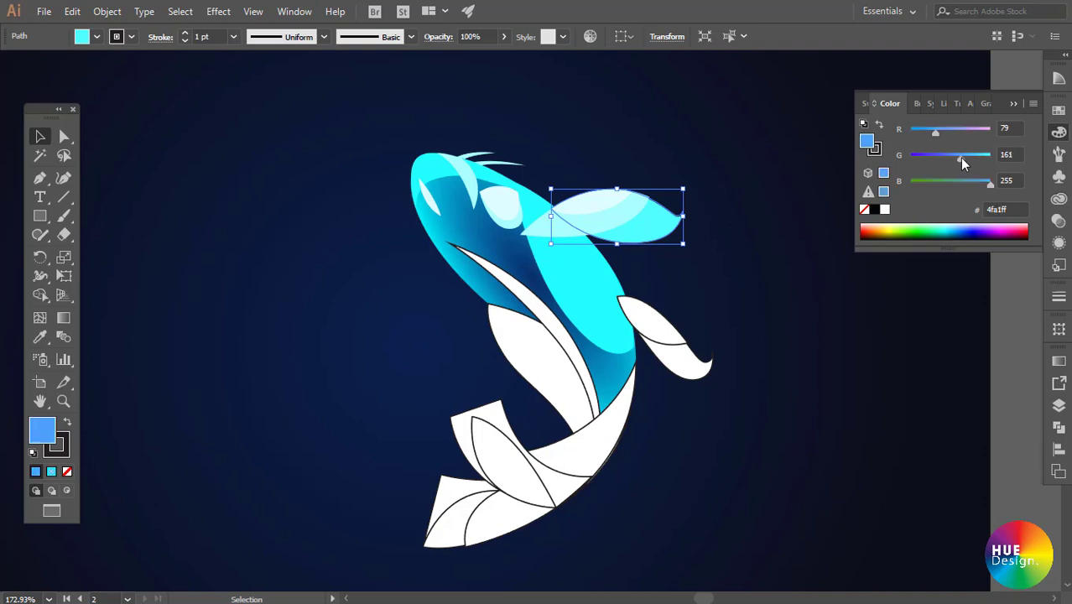
left_click(637, 220)
key("i")
left_click(562, 270)
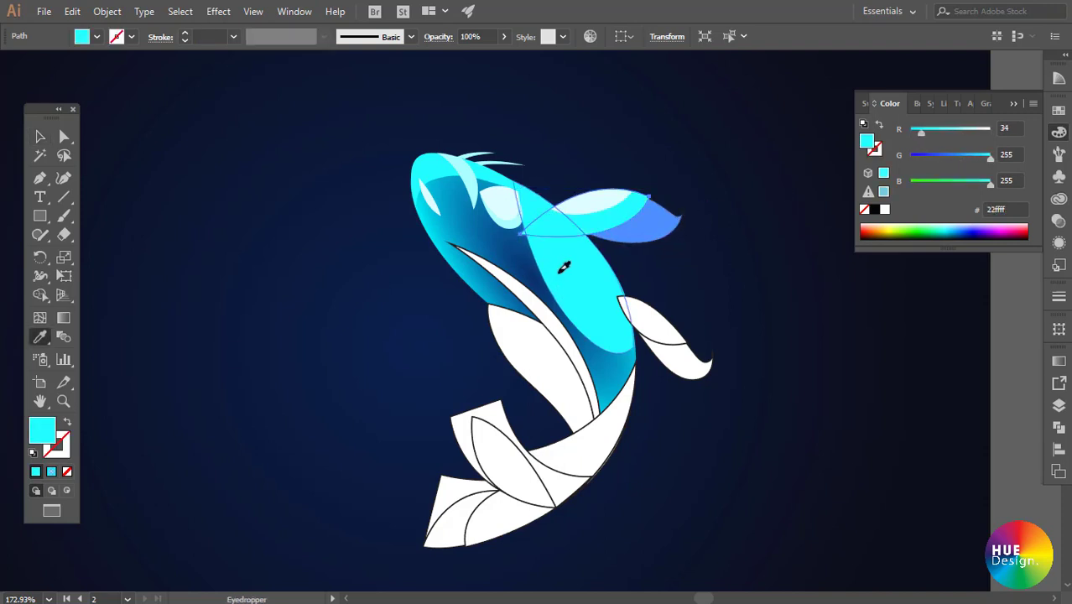
key("v")
left_click(719, 277)
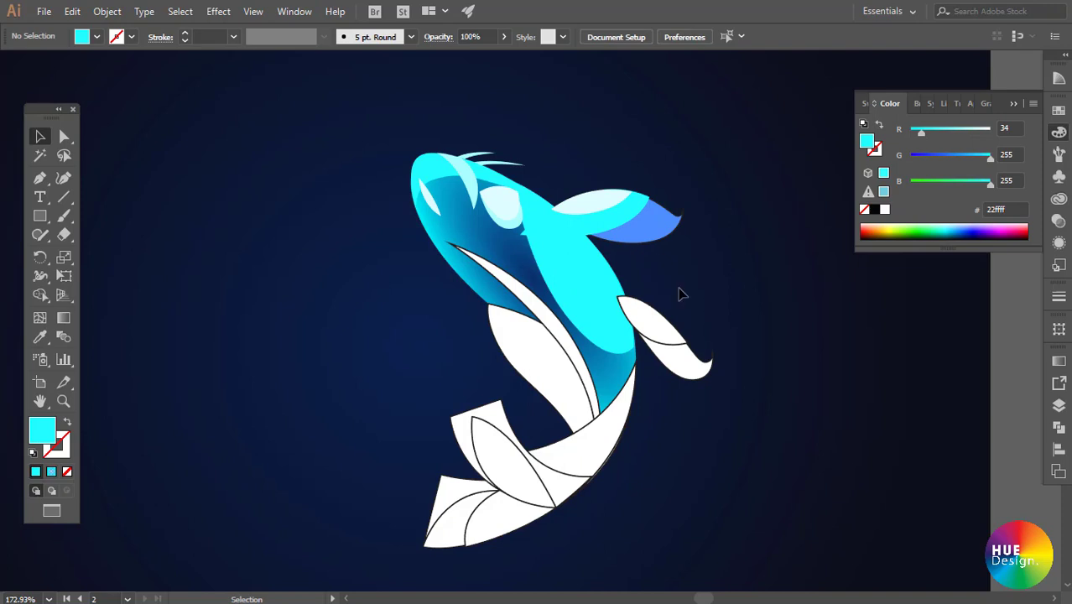
left_click(647, 328)
key("i")
left_click(600, 301)
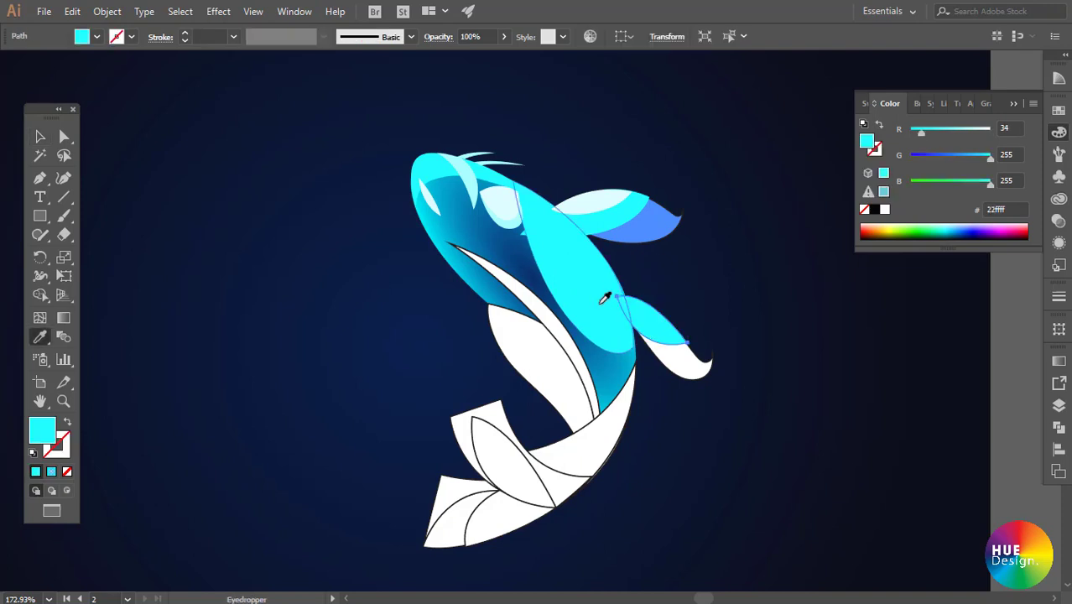
key("v")
- Give the lower fin part the top fin's blue and the belly piece the body's cyan
left_click(688, 362)
key("i")
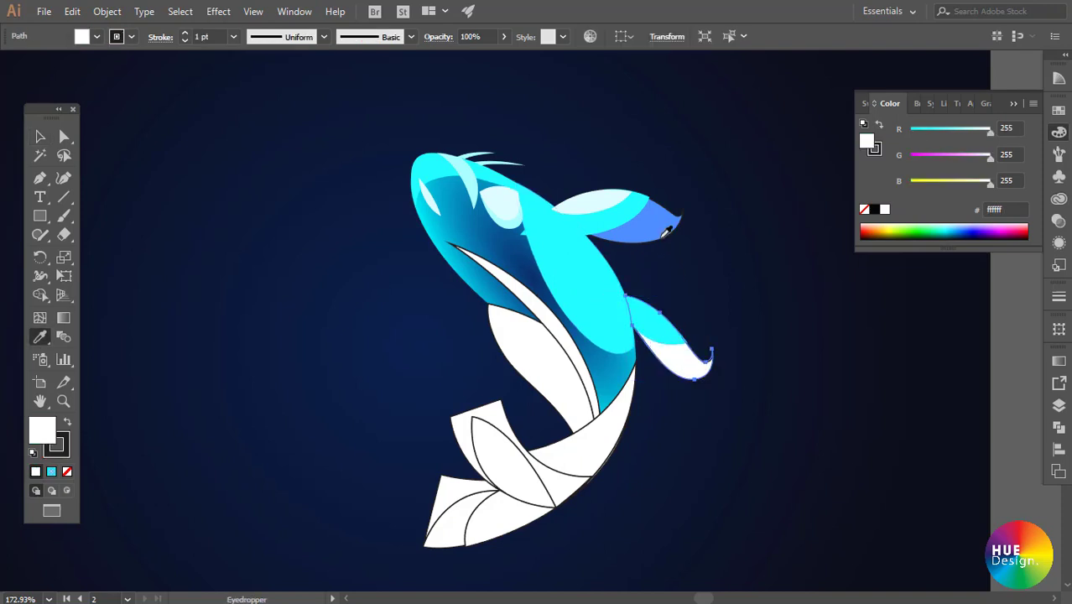
left_click(669, 231)
key("v")
left_click(713, 302)
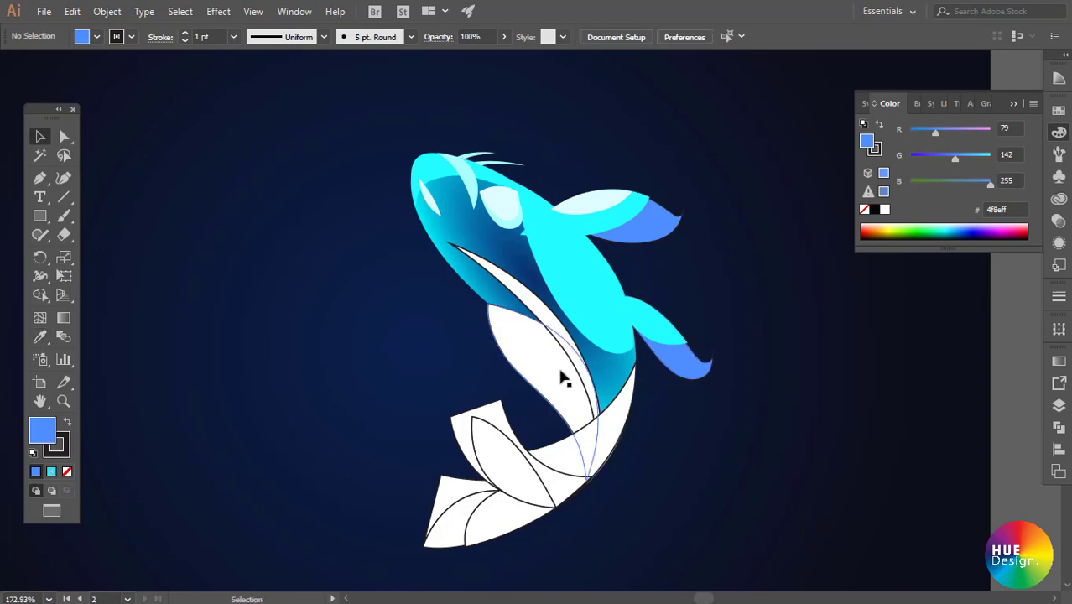
left_click(561, 374)
key("i")
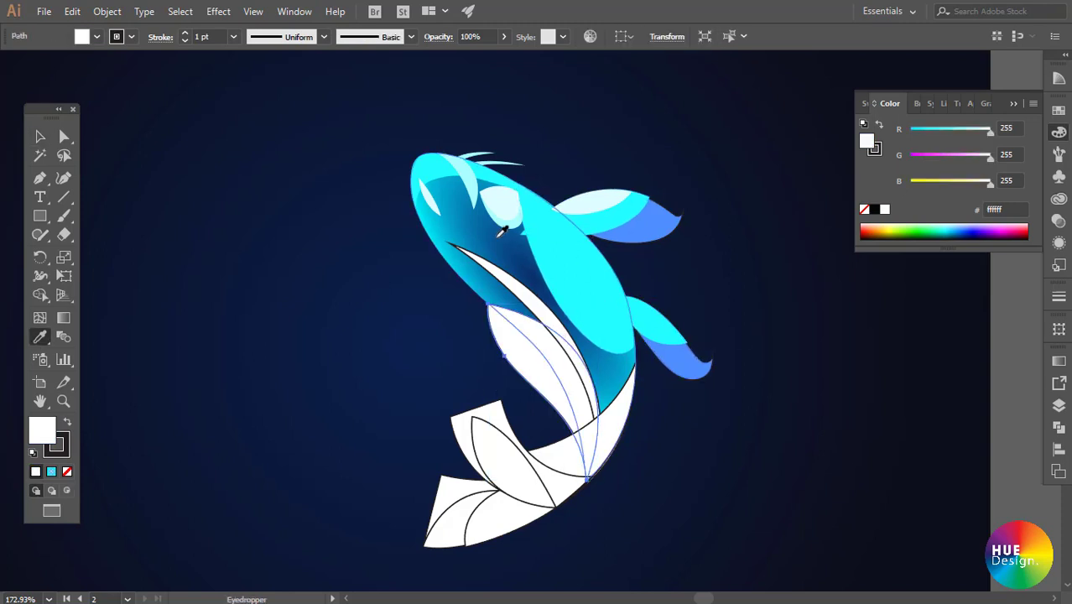
left_click(613, 302)
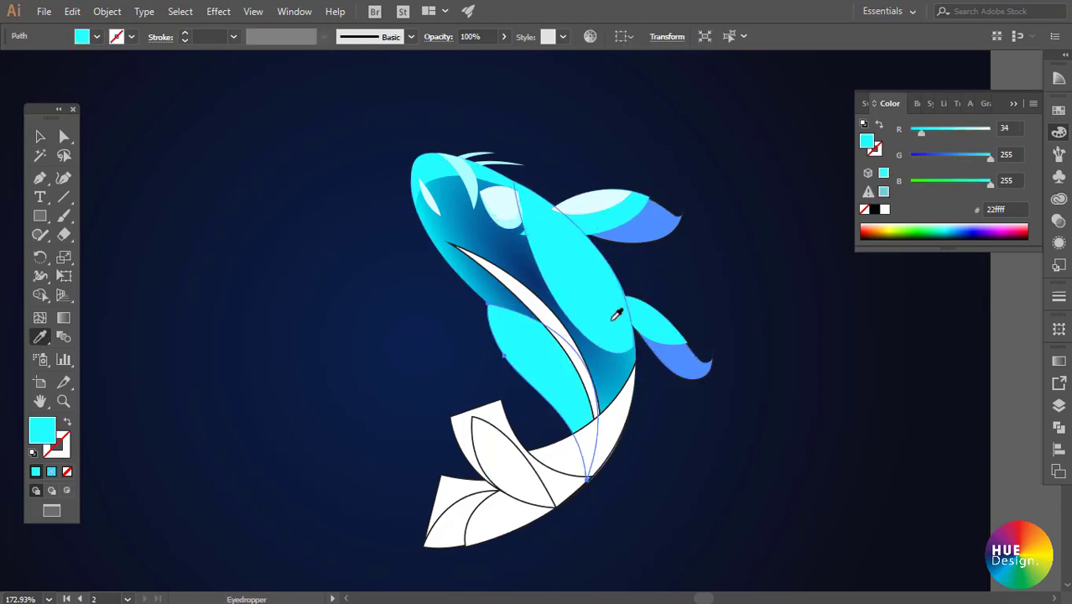
key("v")
- Fill the white stripe with the head's light cyan
left_click(527, 298)
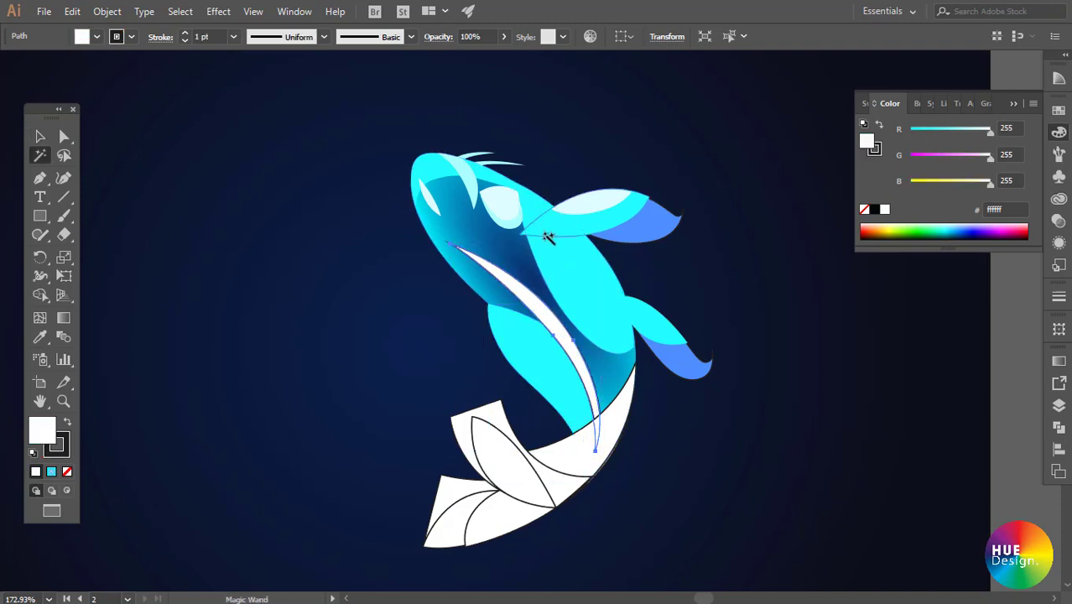
key("i")
left_click(475, 174)
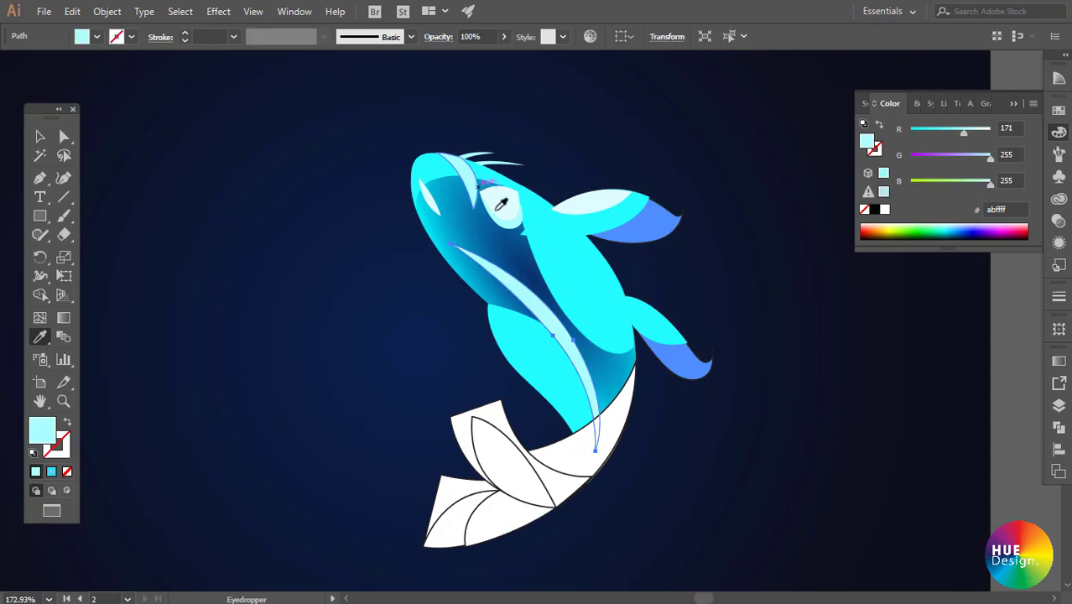
key("v")
left_click(699, 449)
- Fill the white tail piece with the fin's blue instead of cyan
left_click(610, 429)
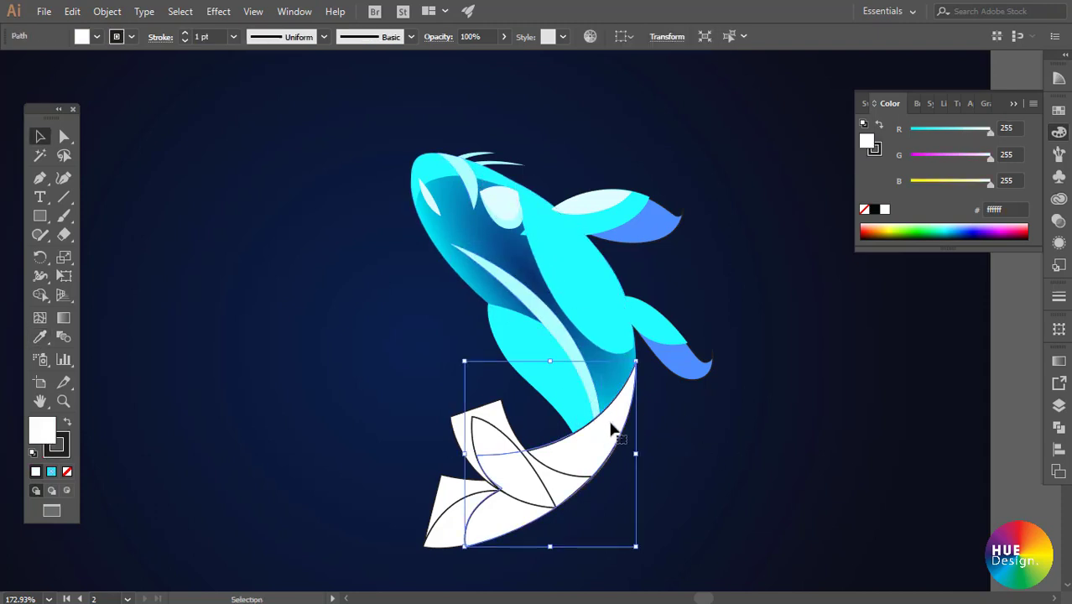
key("i")
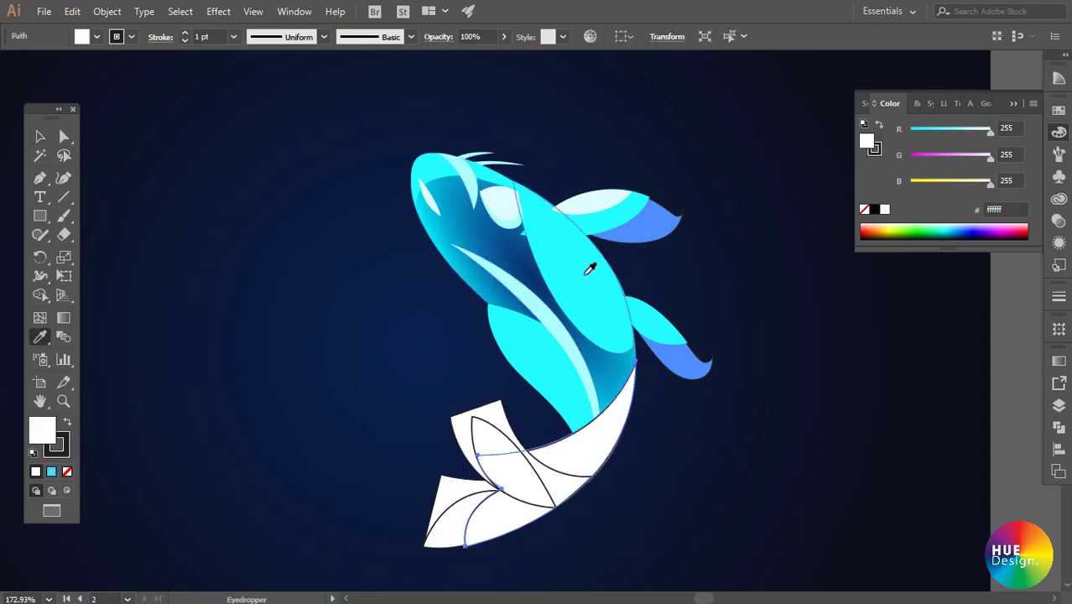
left_click(599, 327)
key("v")
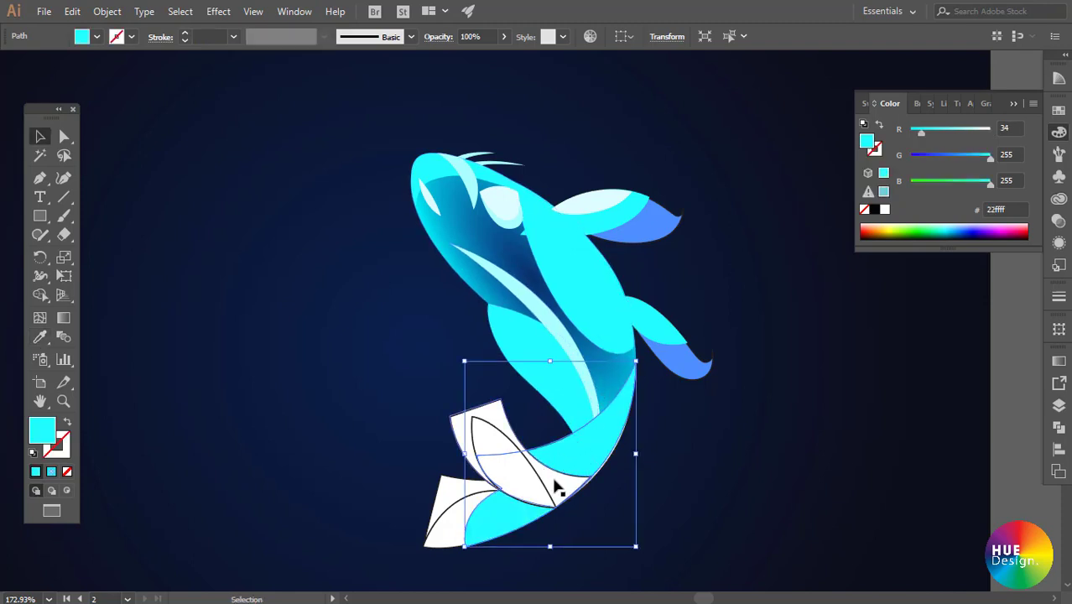
key("ctrl+z")
key("i")
left_click(687, 357)
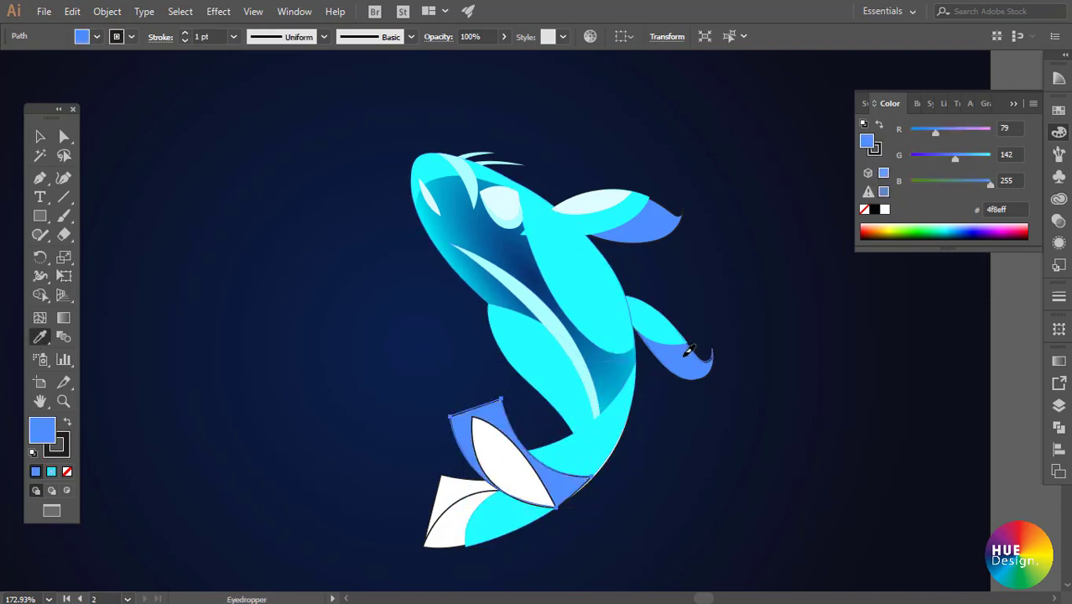
left_click(693, 383, "ctrl")
- Remove the outlines from the blue side fin and blue tail piece
left_click(678, 358)
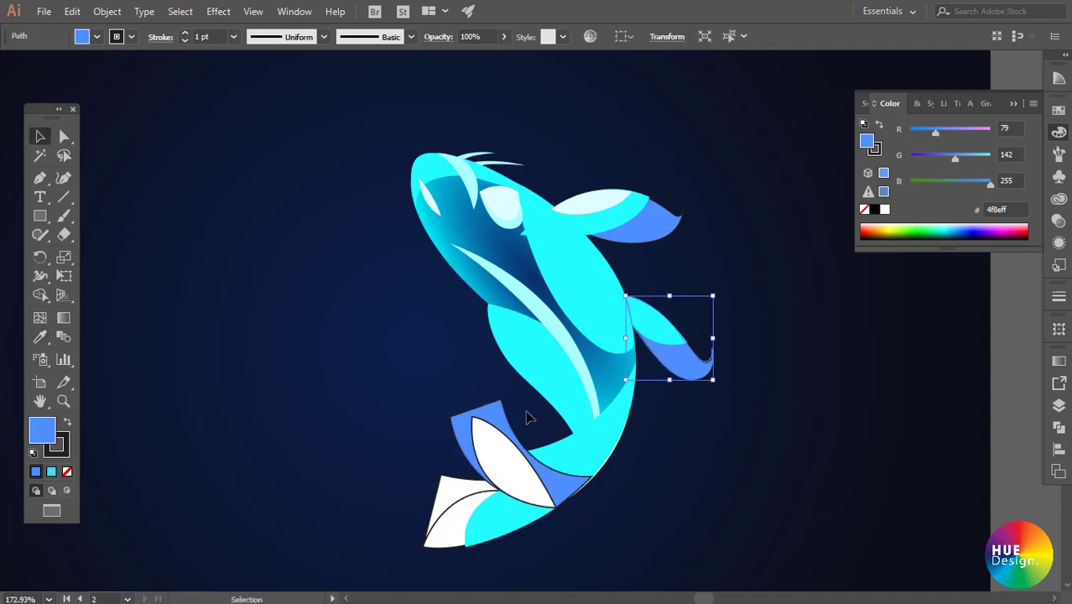
left_click(491, 410, "shift")
key("x")
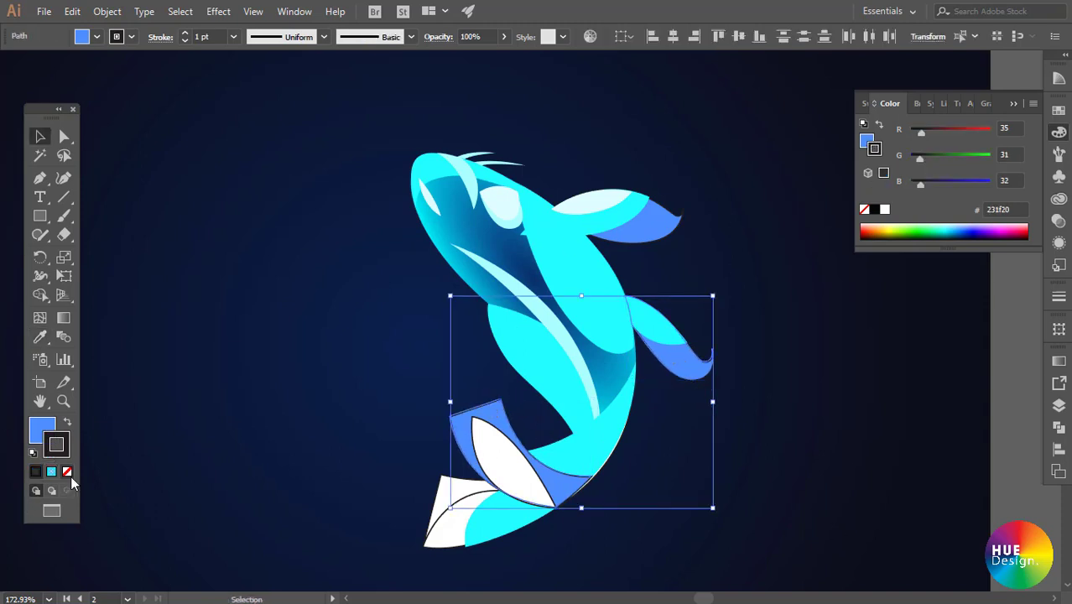
left_click(67, 471)
left_click(215, 384)
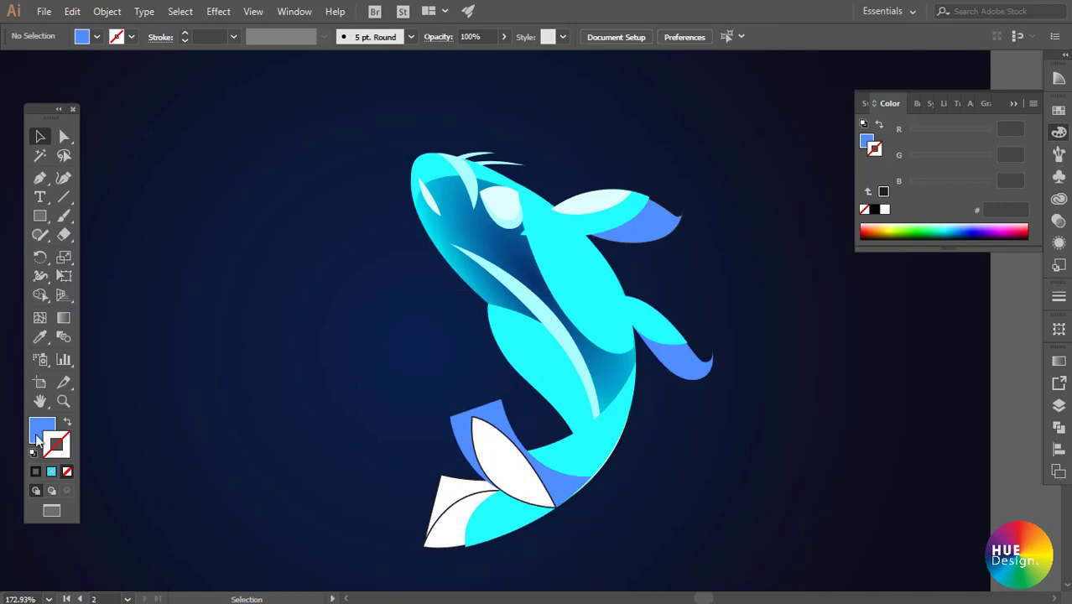
left_click(34, 435)
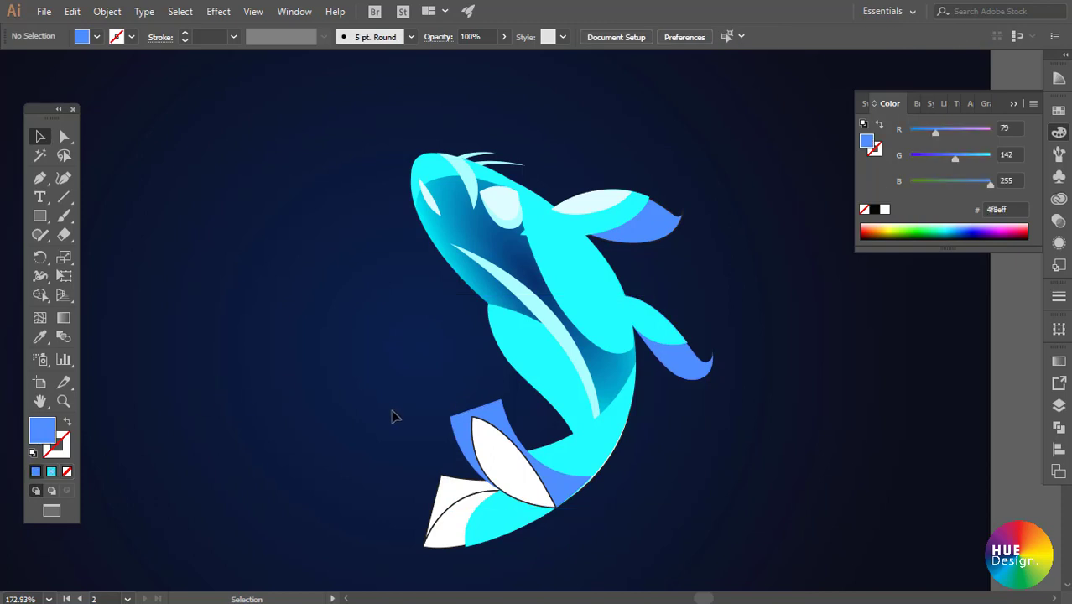
- Give the upper and lower white fins the blue fin colour
left_click(495, 490)
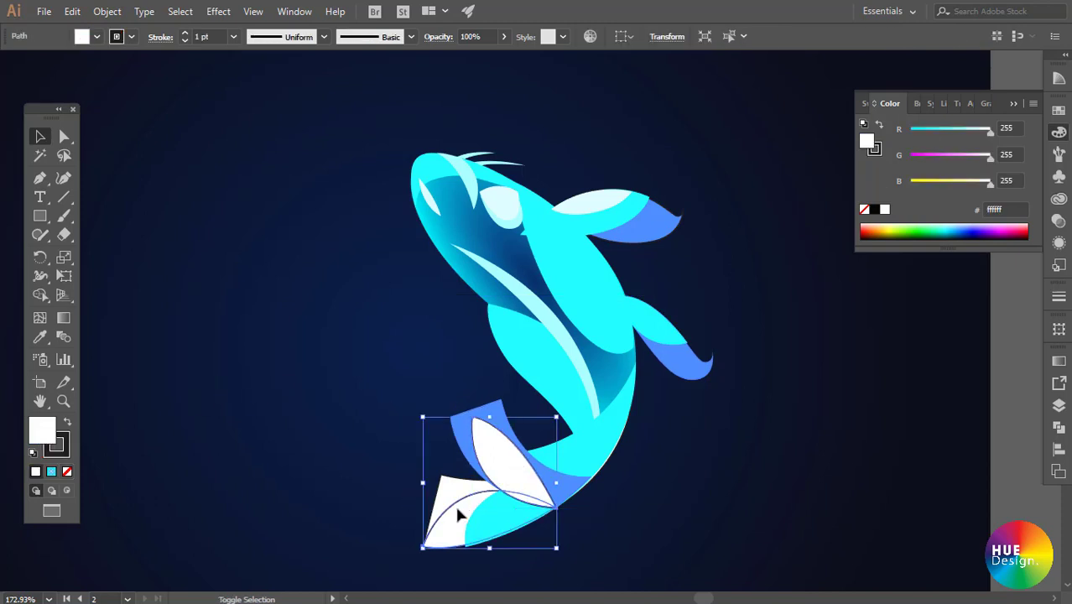
left_click(460, 516, "shift")
key("i")
left_click(653, 221)
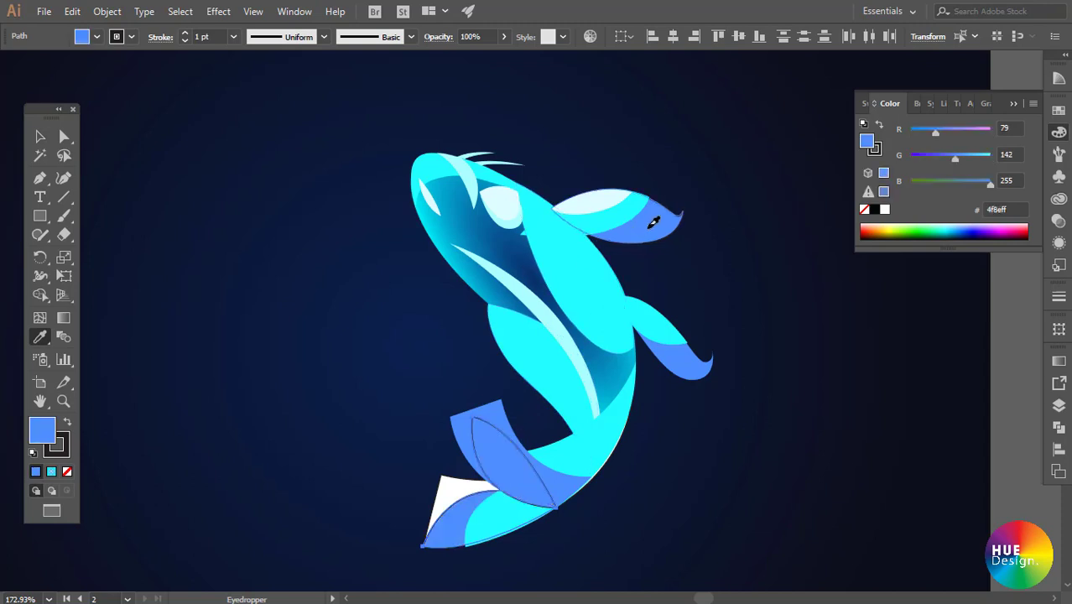
key("v")
left_click(421, 398)
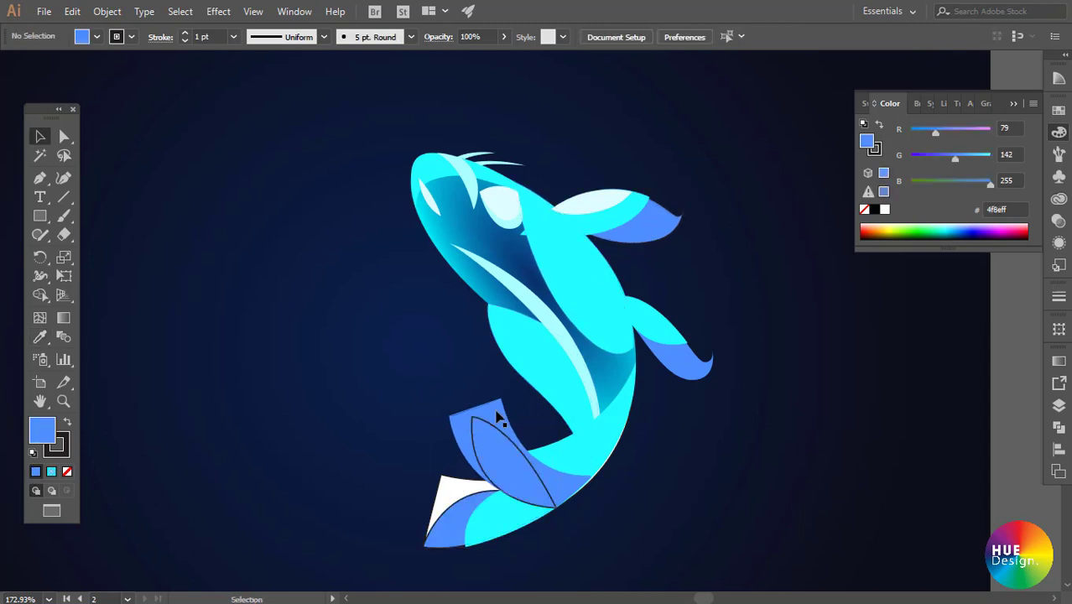
- Remove the tail pieces' outlines and fill them purple-blue (red 136, green 49)
left_click(492, 422)
left_click(449, 491, "shift")
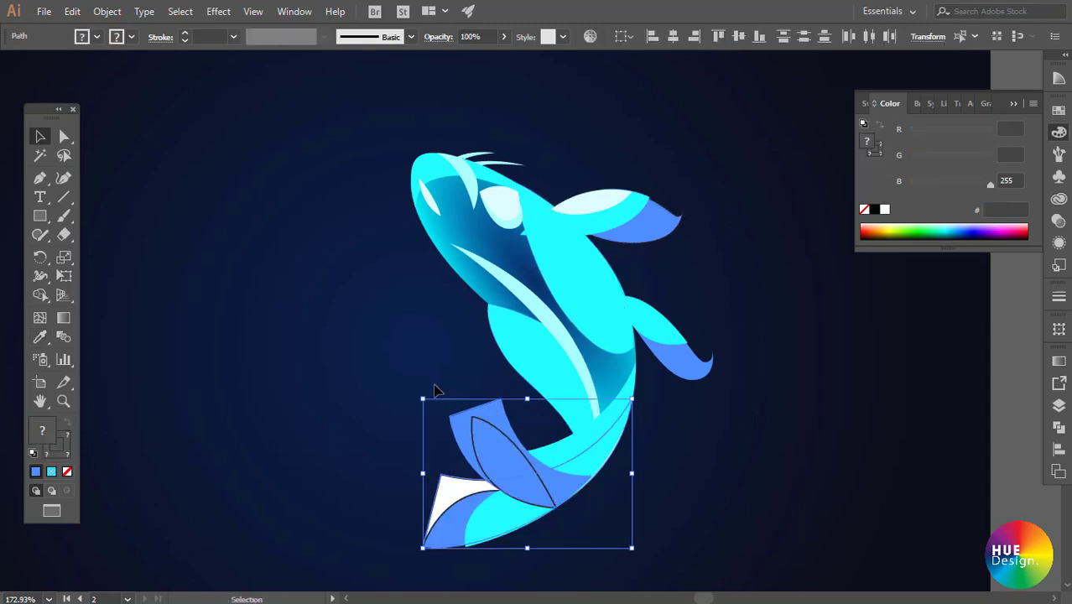
left_click(878, 153)
left_click(865, 211)
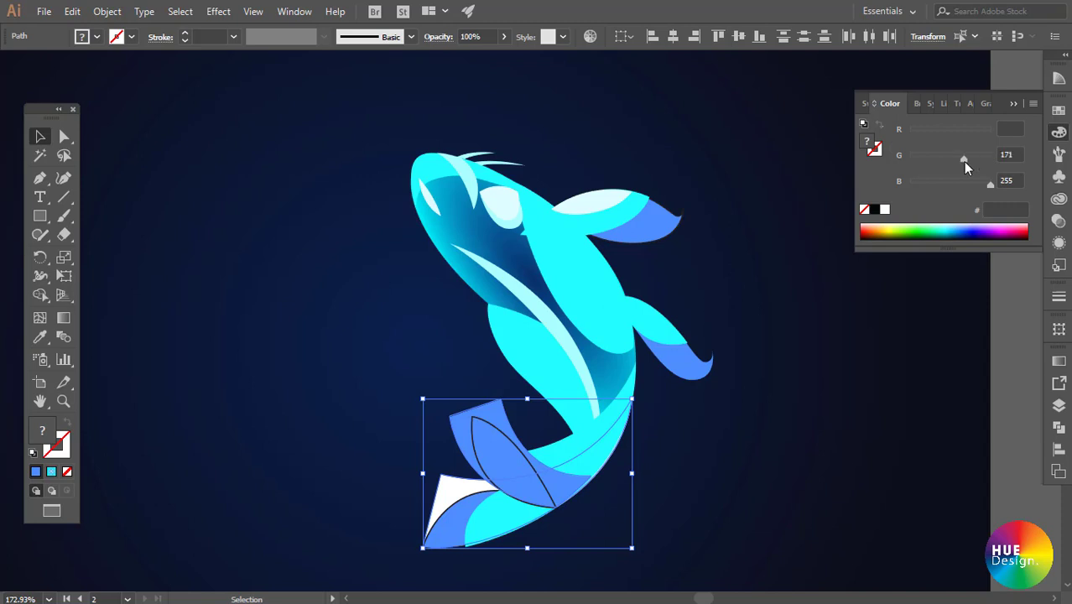
left_click(965, 160)
left_click(954, 132)
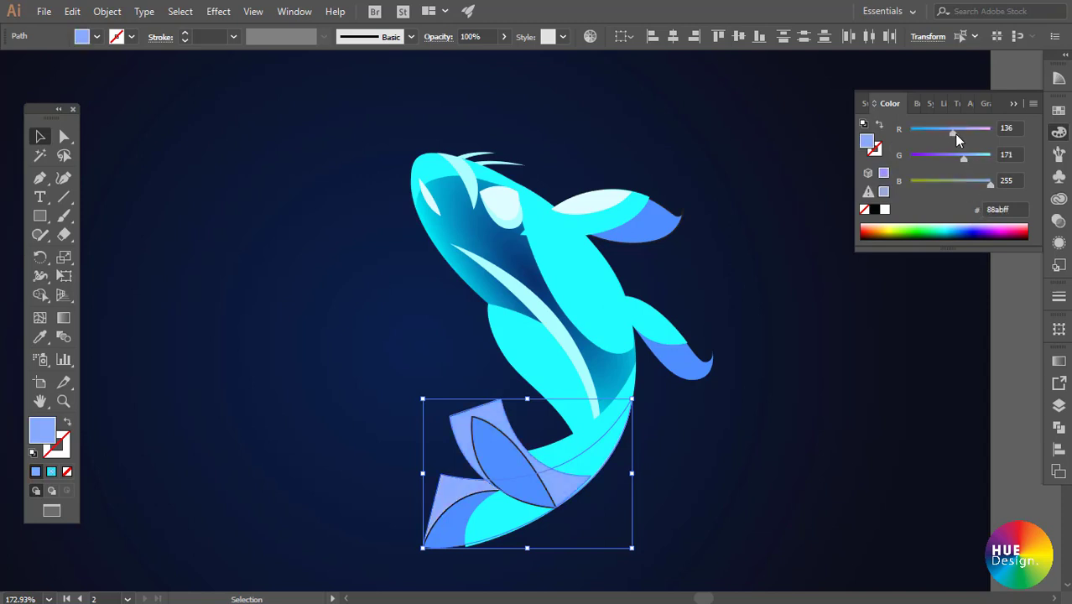
left_click(927, 158)
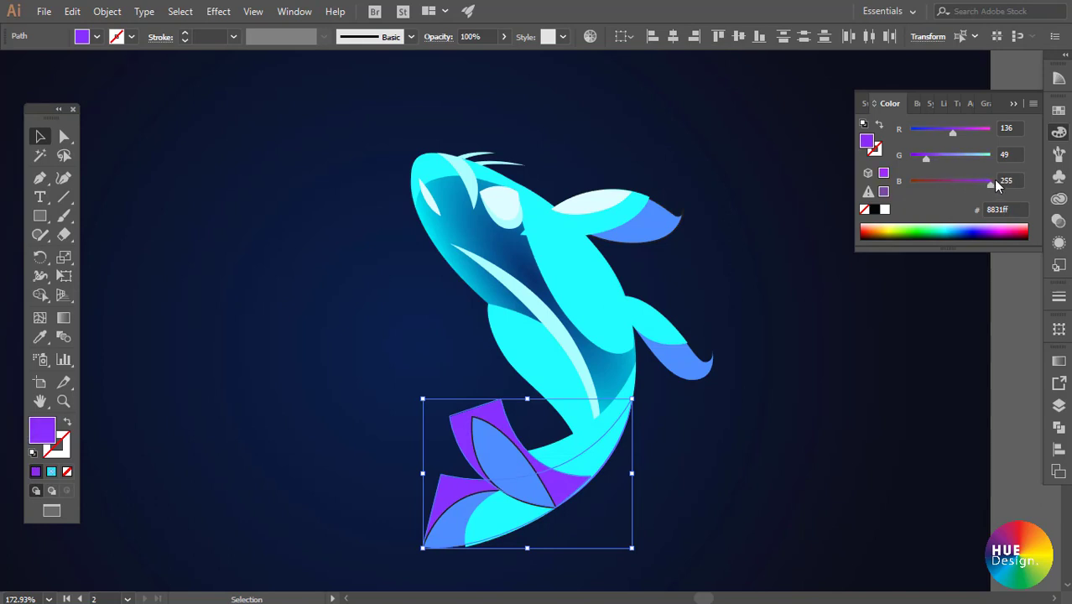
left_click(940, 130)
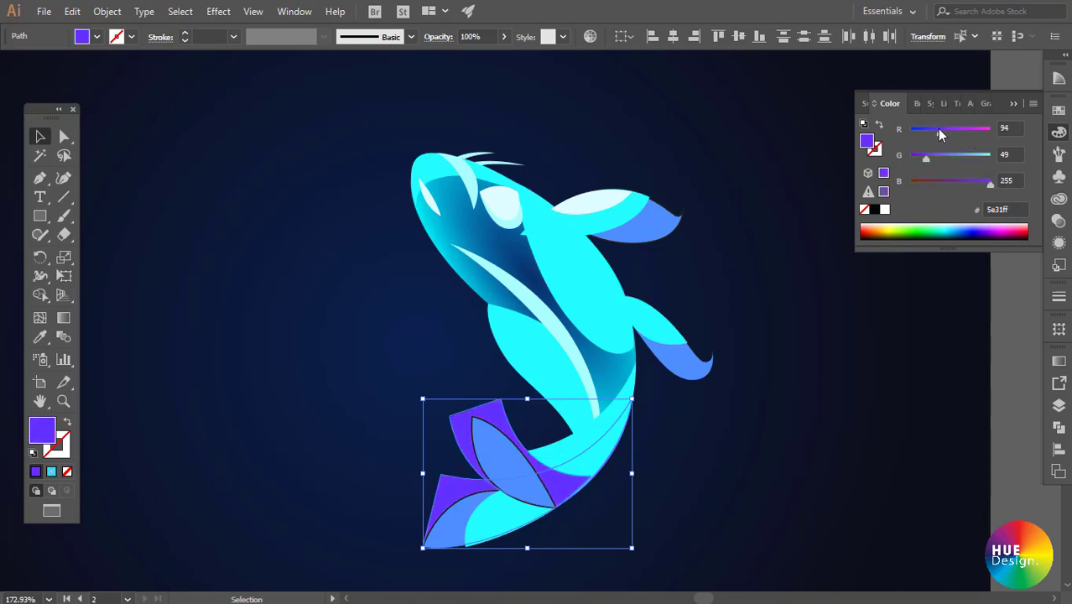
left_click(758, 377)
- Remove the outlines from the inner light-blue fin and lower tail fin
left_click(486, 438)
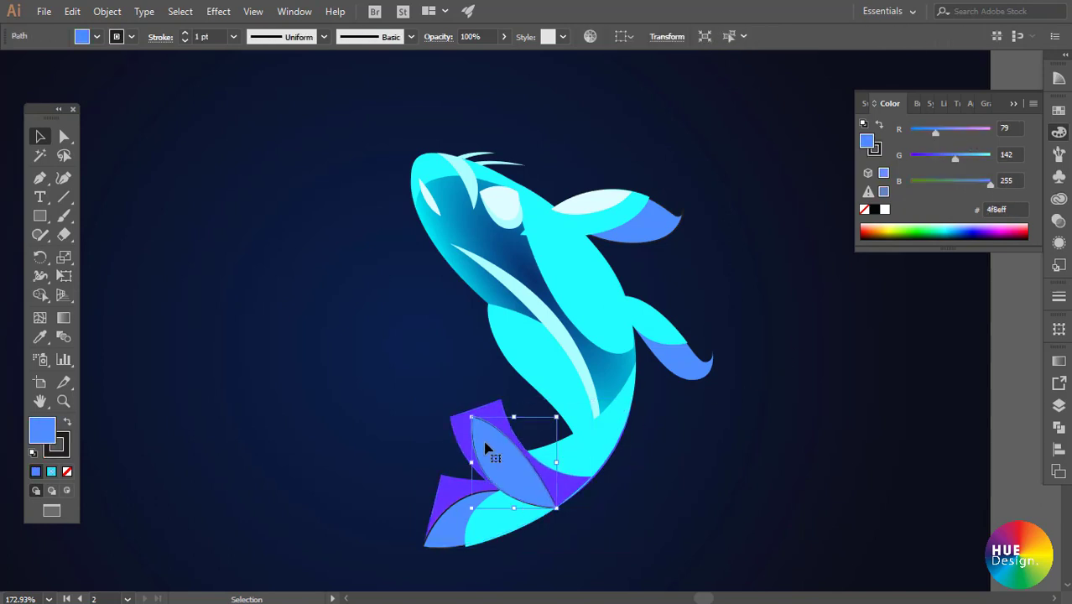
left_click(449, 533, "shift")
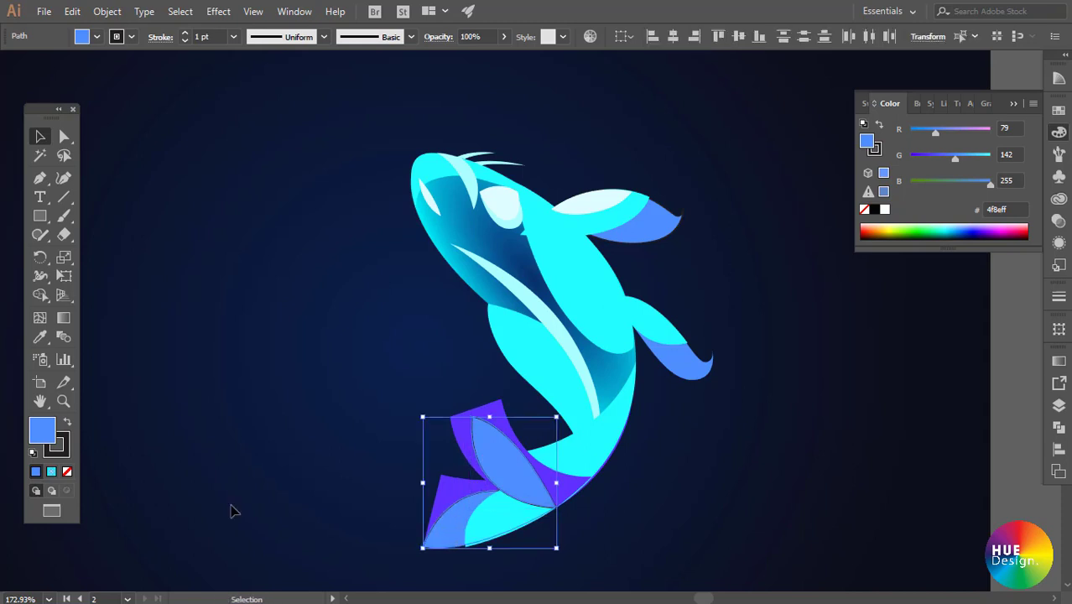
left_click(67, 469)
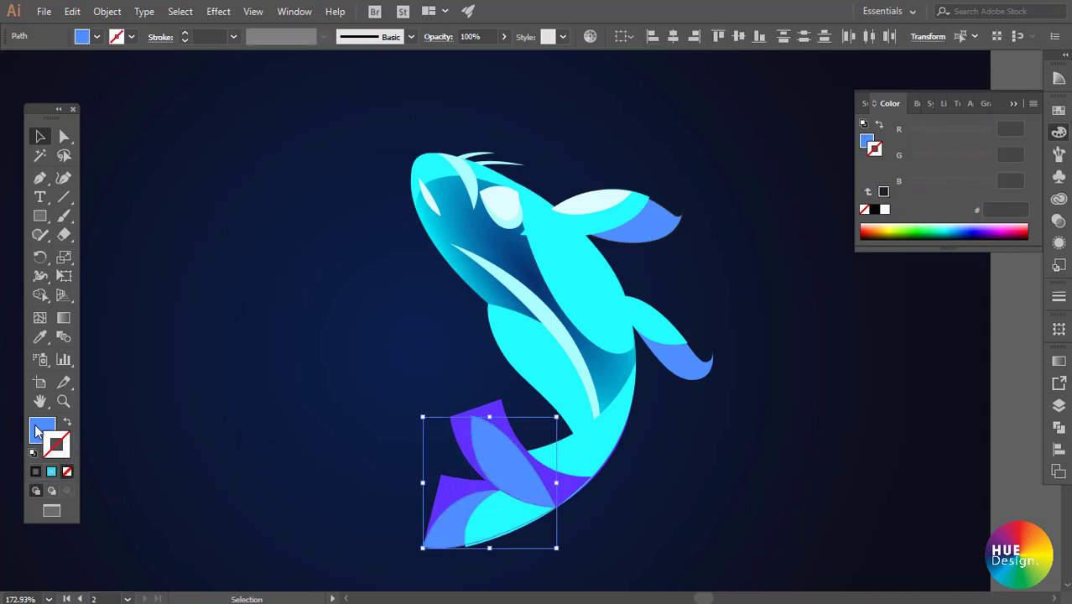
left_click(37, 431)
left_click(348, 352)
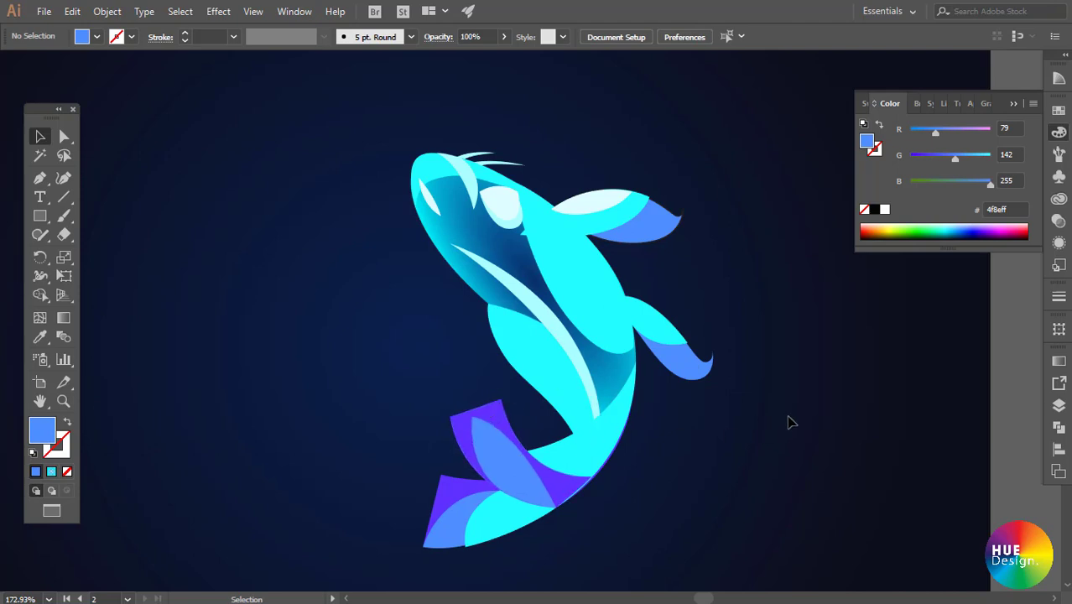
- Eyedrop the dark gradient fill onto the cyan body piece behind the head
left_click(517, 476)
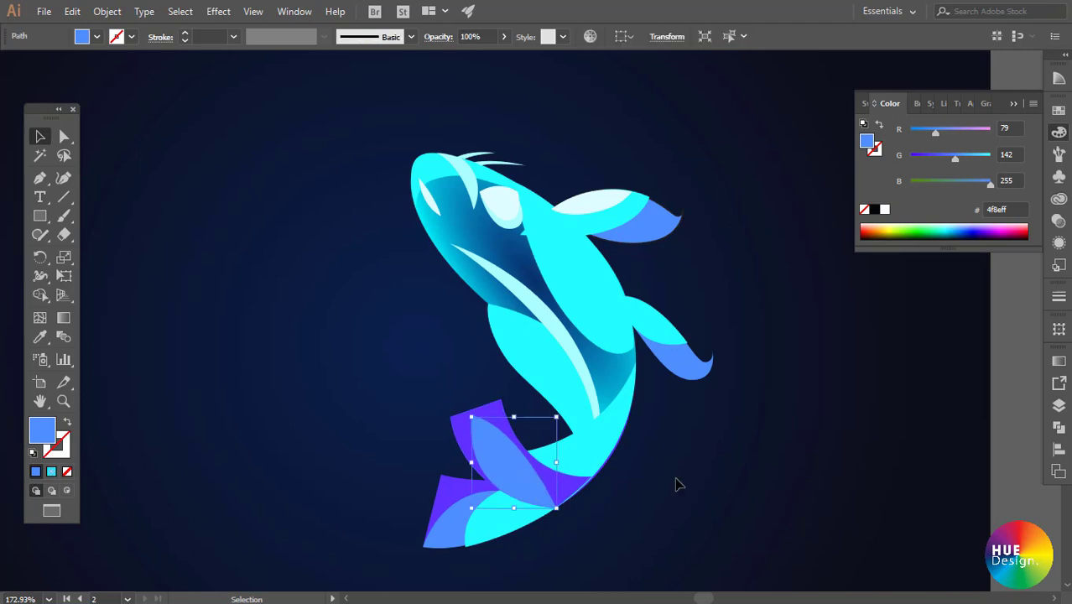
left_click(702, 475)
left_click(481, 232)
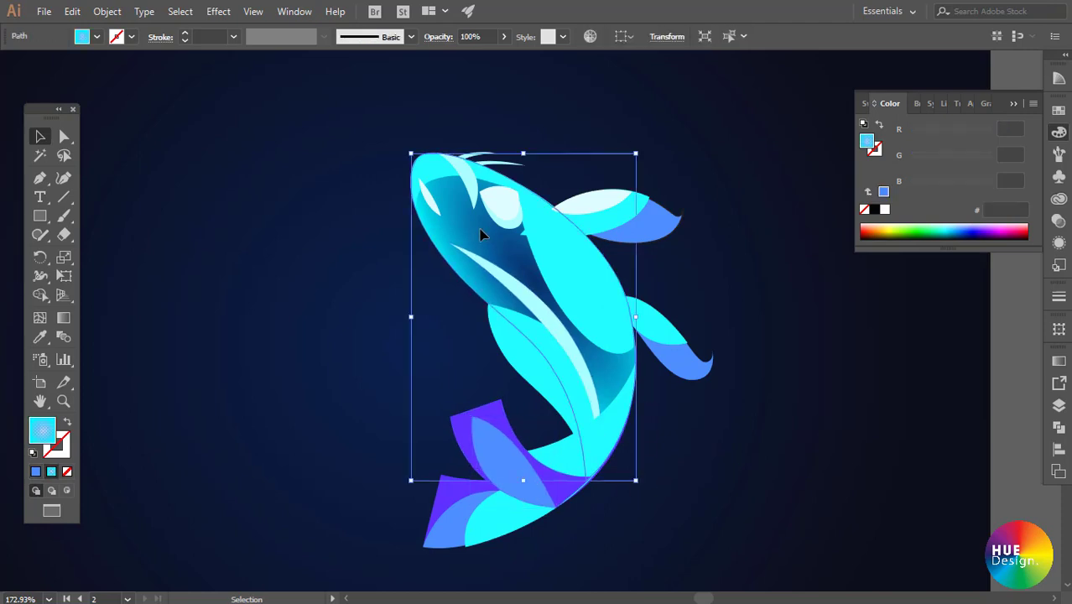
left_click(629, 292)
left_click(617, 316)
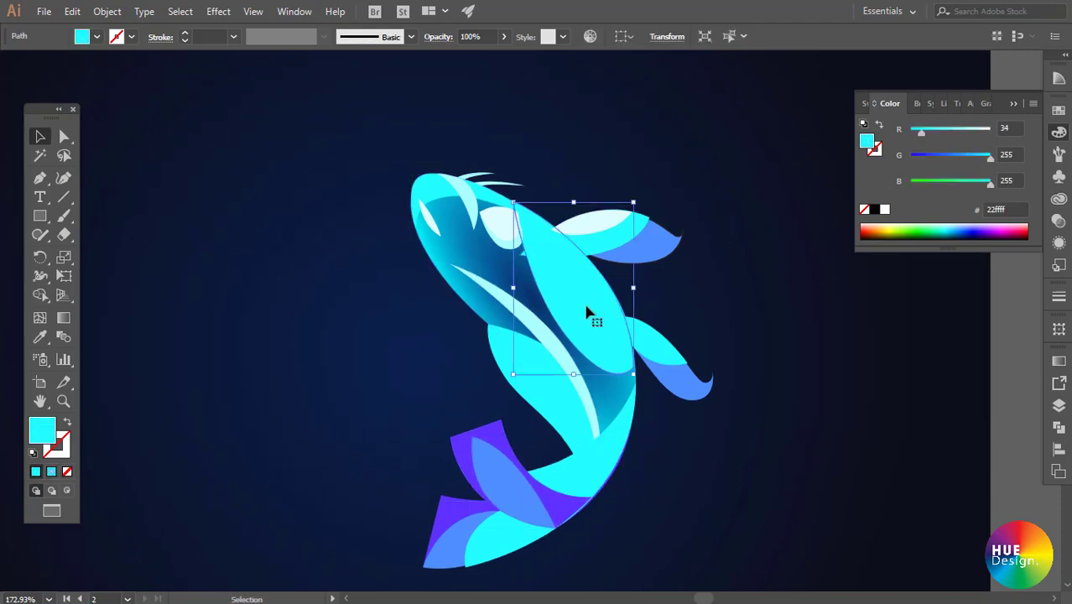
key("i")
left_click(529, 277)
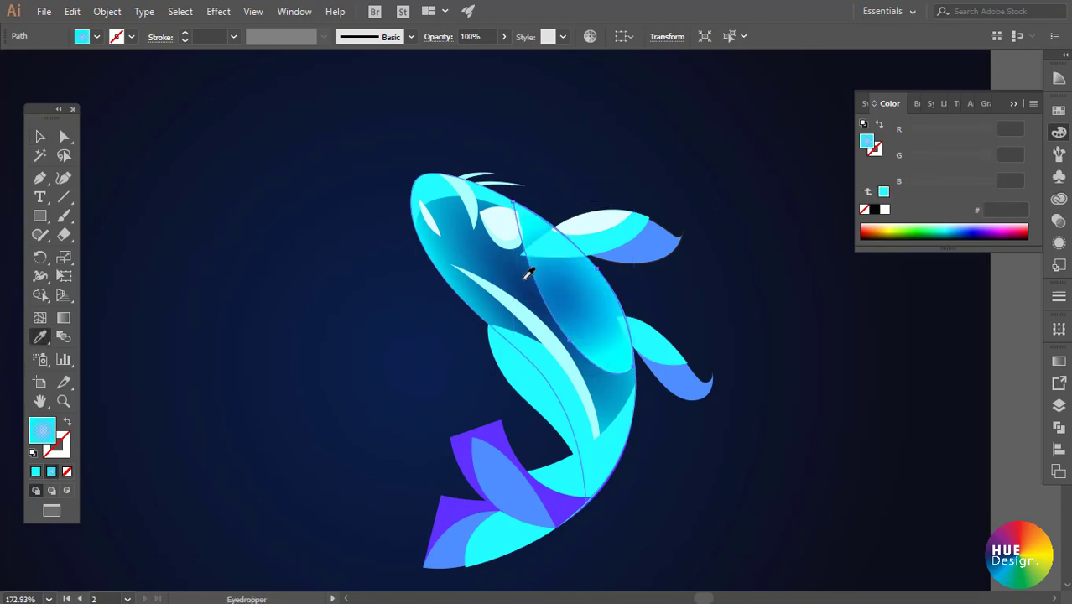
key("v")
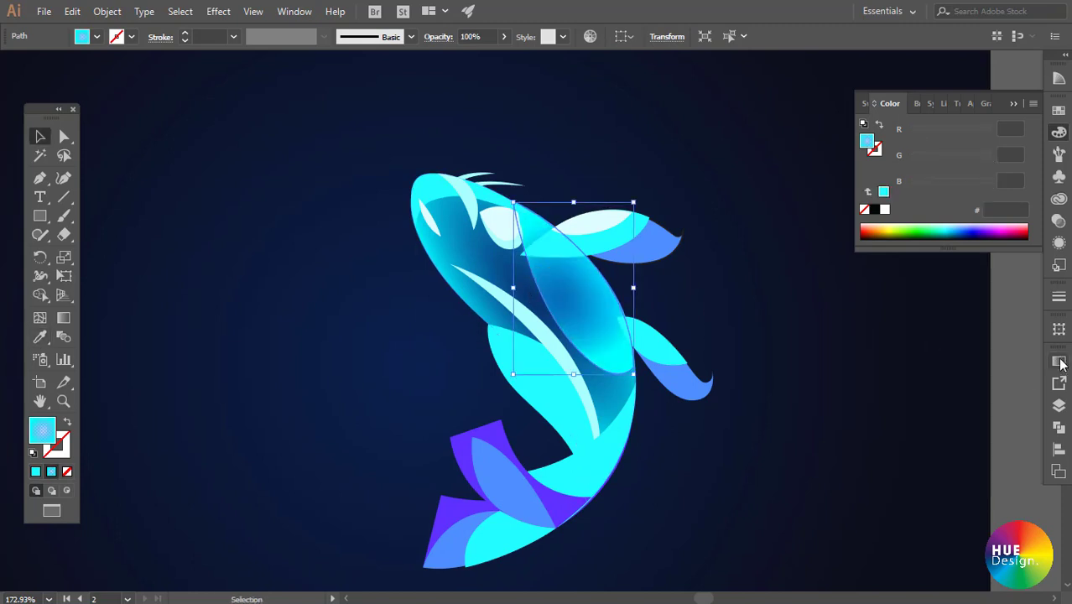
- Make the upper back shape's gradient linear and angle it about 29°
left_click(1059, 362)
left_click(1005, 380)
left_click(987, 395)
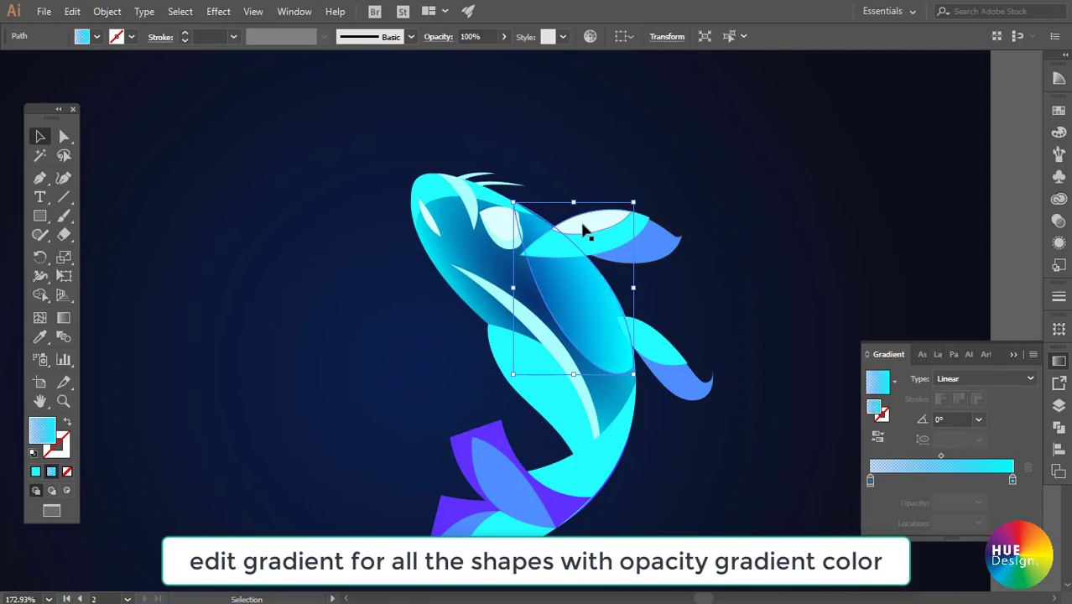
key("g")
left_click_drag(548, 300, 606, 267)
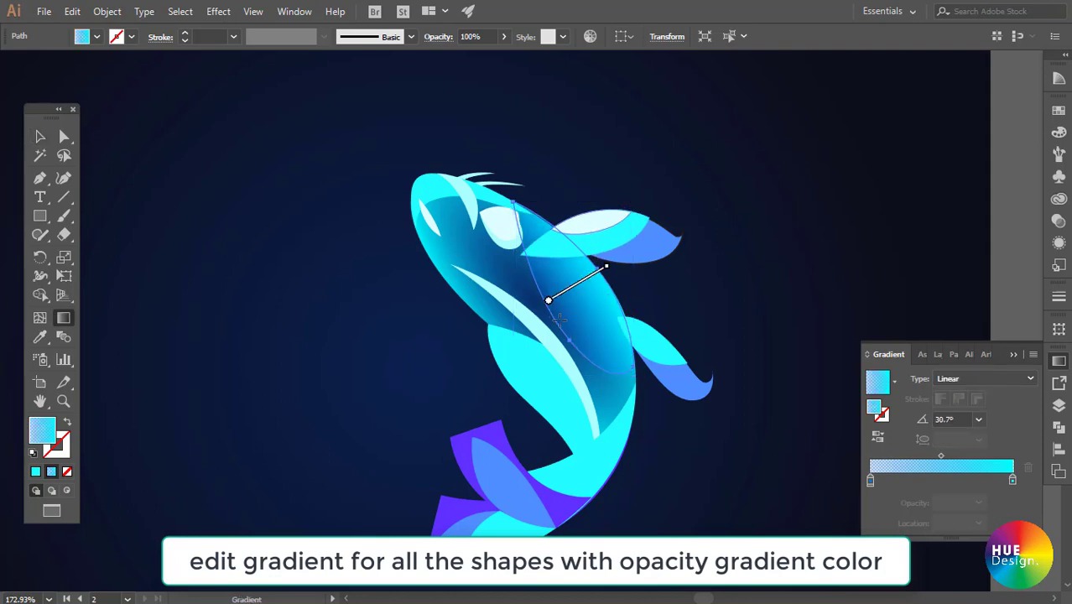
left_click_drag(540, 303, 604, 269)
key("v")
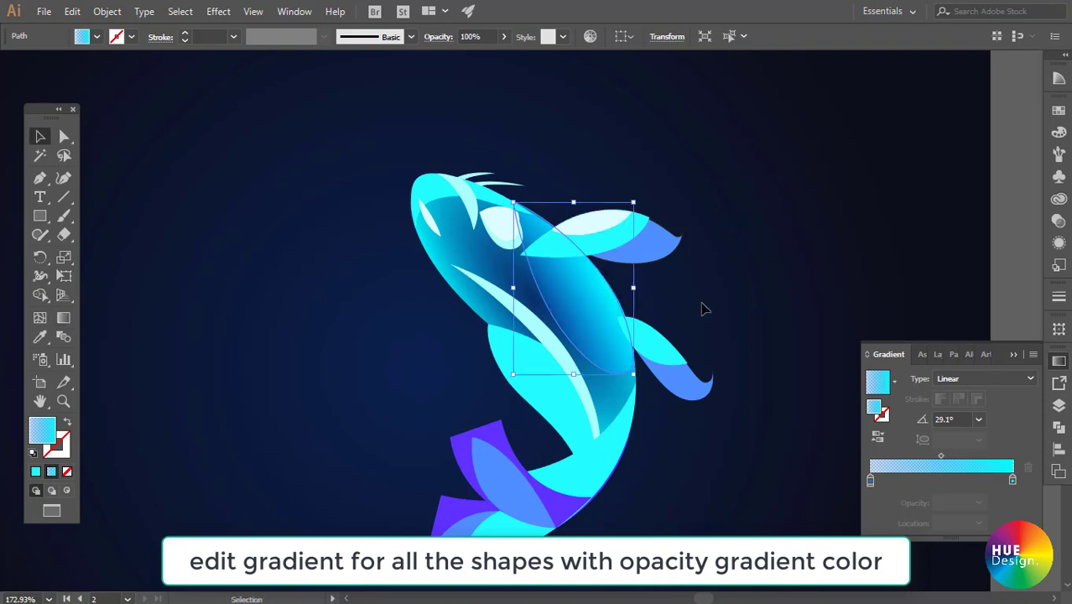
left_click(703, 319)
scroll(688, 377, "up", 1)
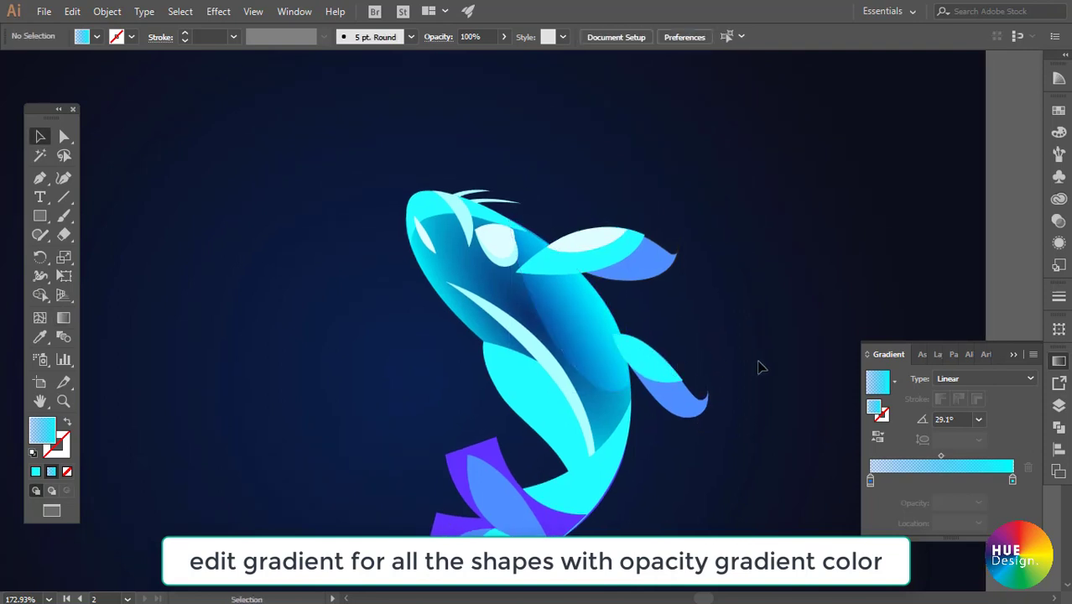
scroll(729, 366, "down", 1)
- Copy the body's transparent-cyan gradient onto the curved lower body shape with the Eyedropper
scroll(713, 366, "down", 1)
left_click(567, 360)
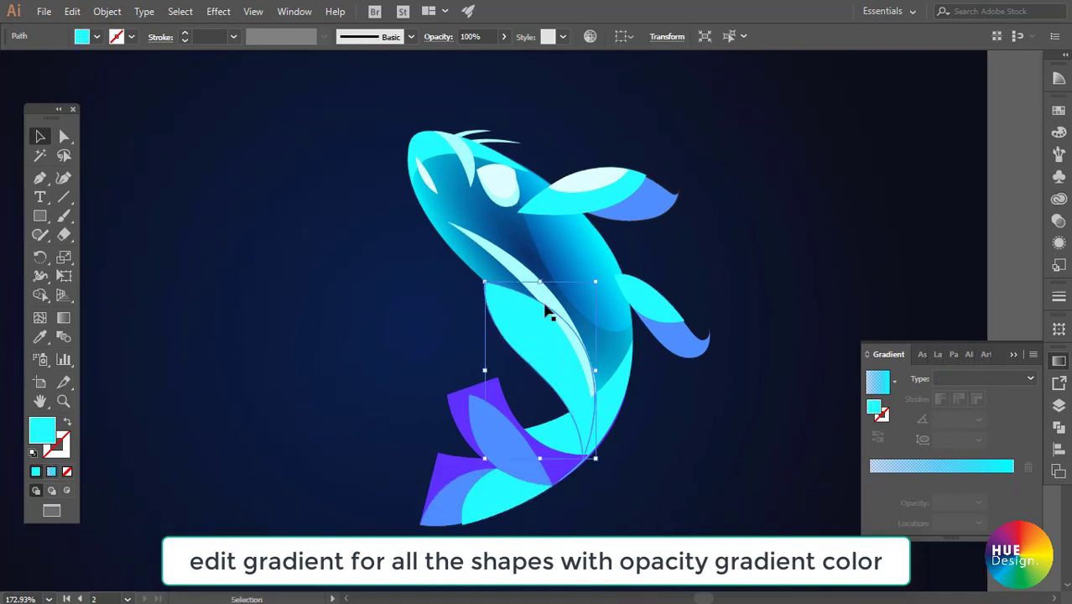
key("g")
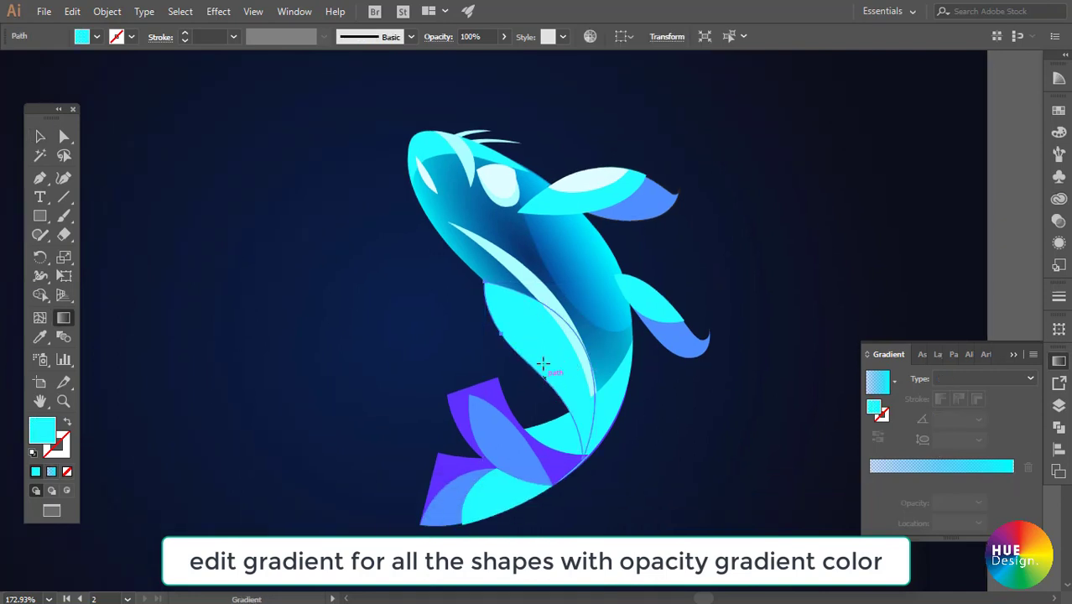
key("i")
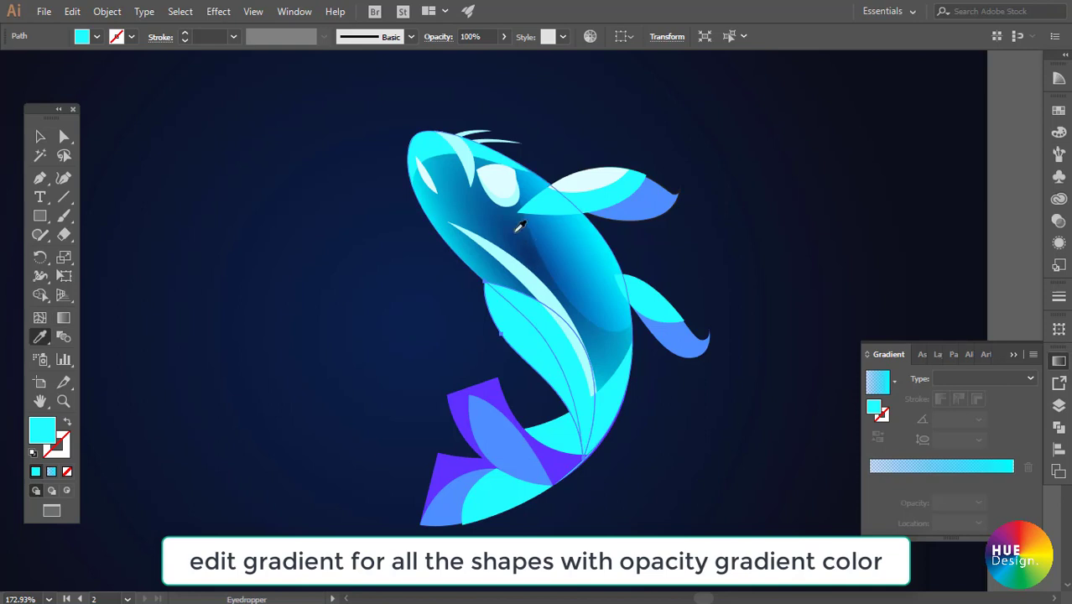
left_click(517, 229)
key("g")
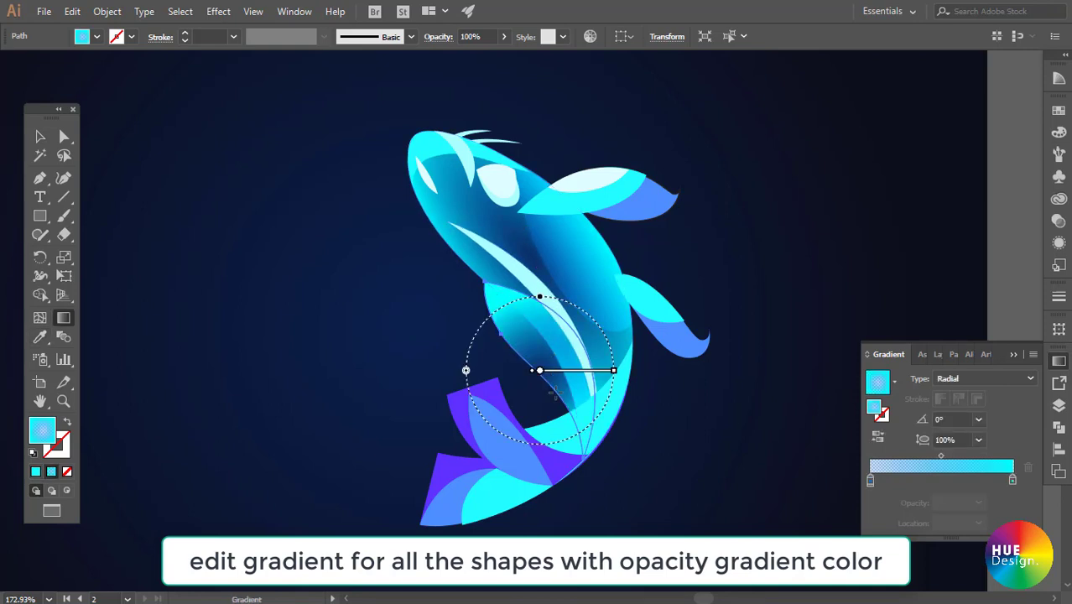
- Reshape the lower body's radial gradient into a narrow ellipse at -56.4° with 33.1% aspect
mouse_move(614, 370)
left_mouse_down()
mouse_move(579, 371)
mouse_move(614, 371)
left_mouse_up()
left_click_drag(541, 300, 539, 333)
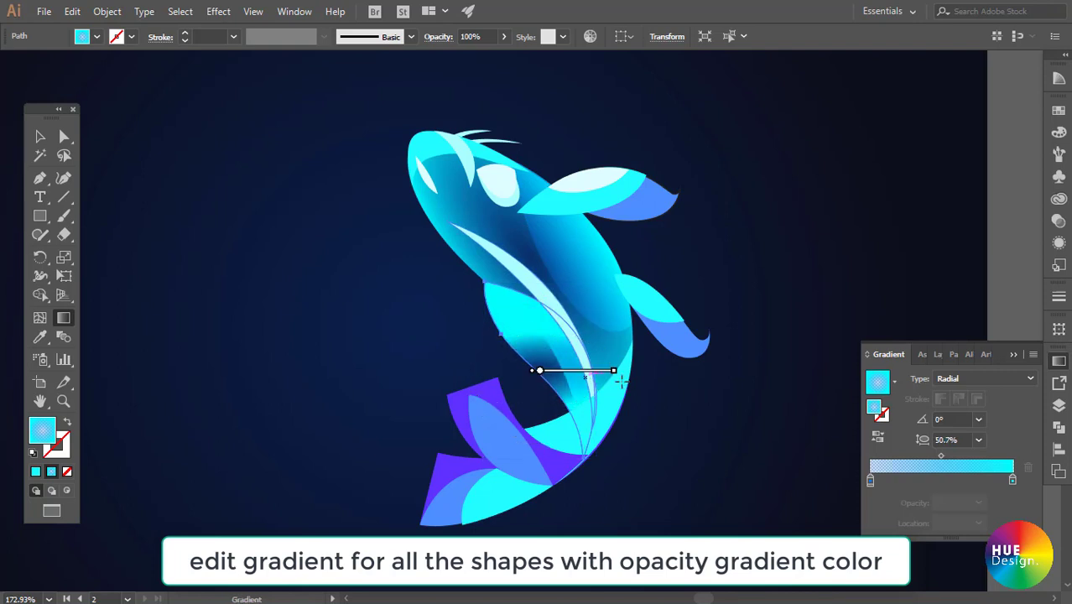
left_click_drag(605, 387, 583, 435)
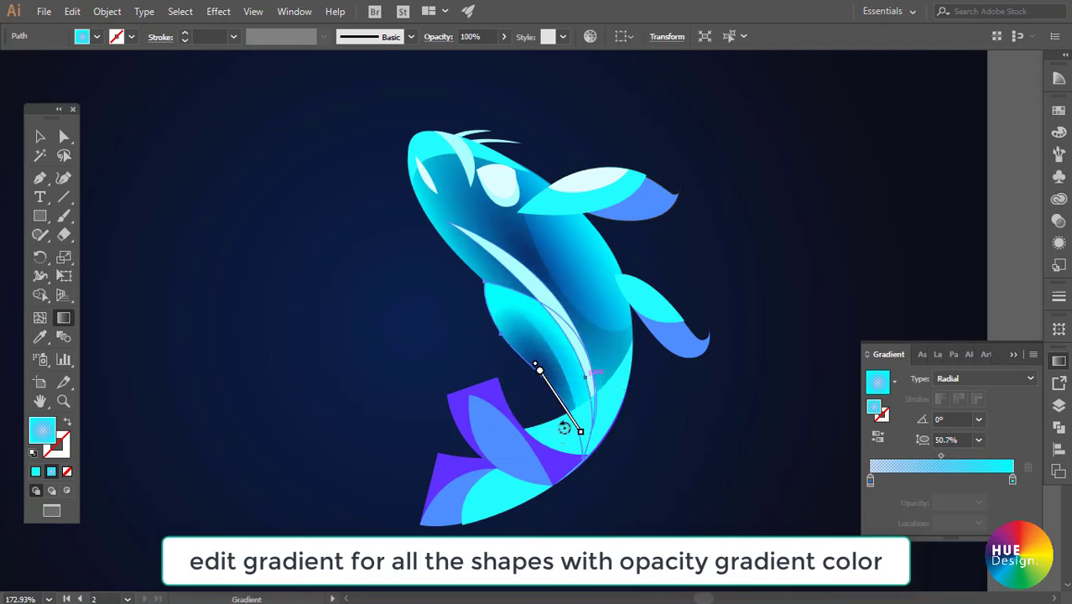
left_click_drag(536, 374, 541, 347)
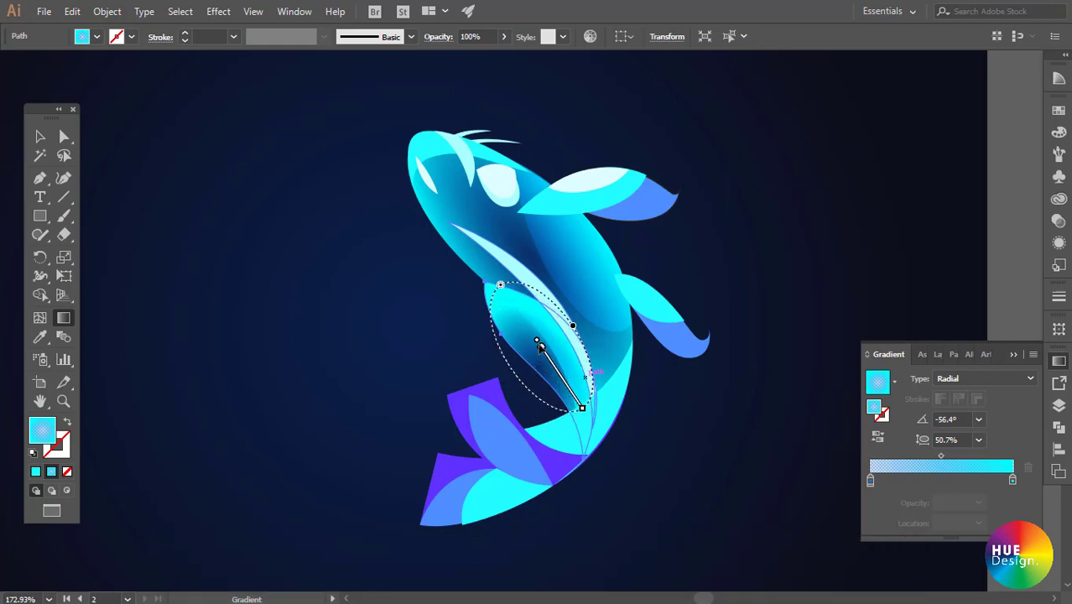
mouse_move(538, 369)
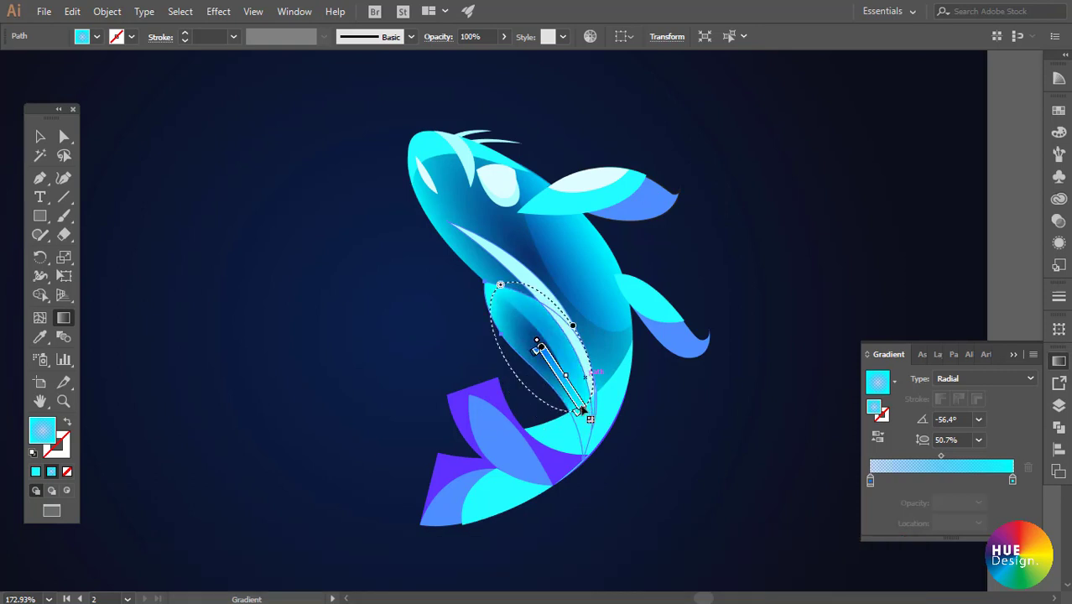
left_click_drag(579, 412, 590, 427)
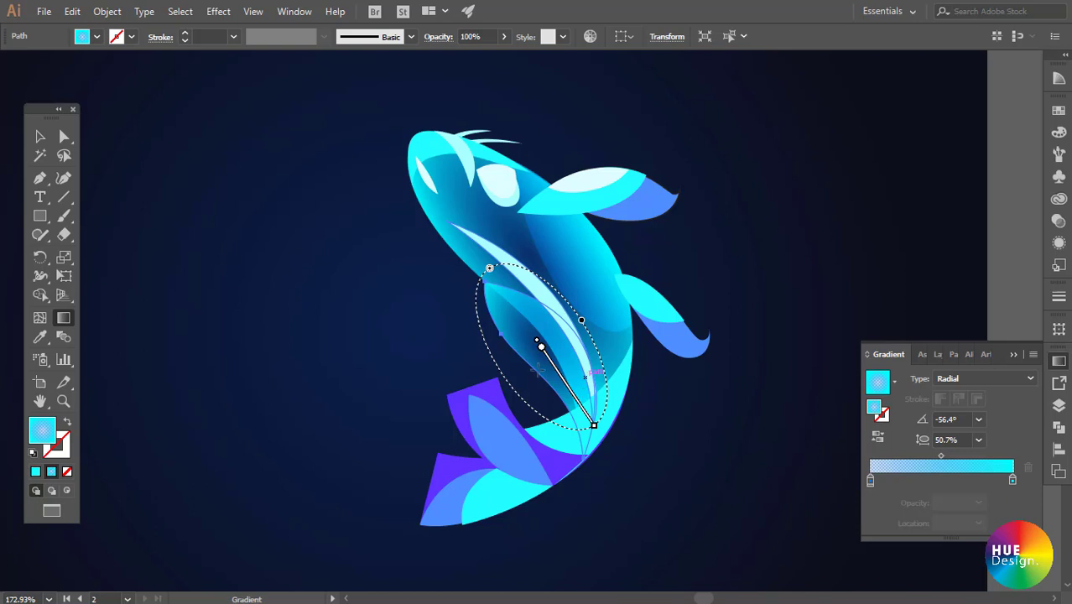
left_click_drag(583, 324, 571, 327)
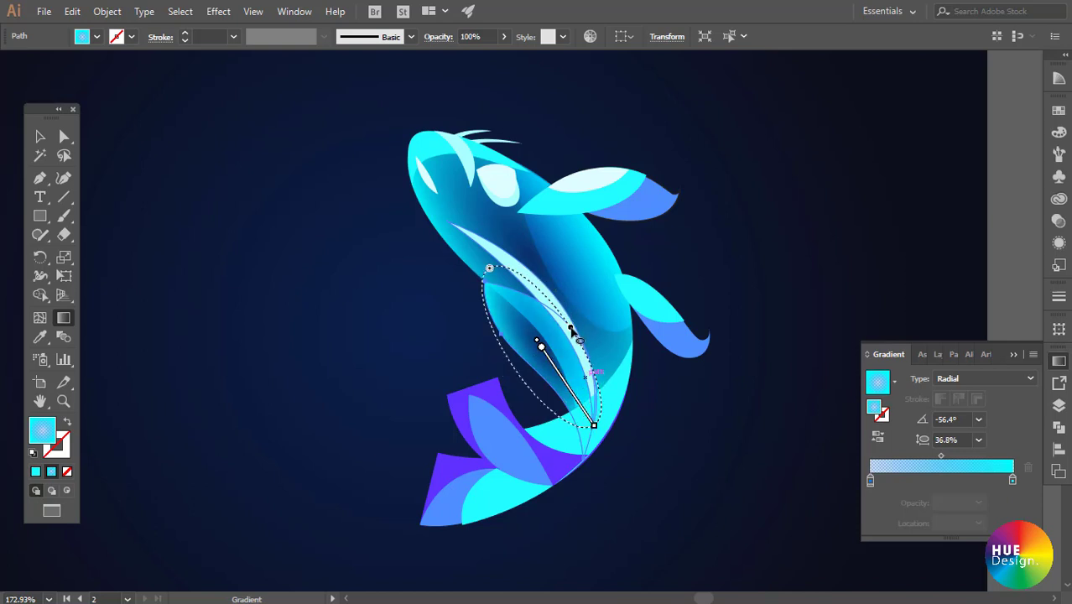
left_click_drag(572, 329, 569, 332)
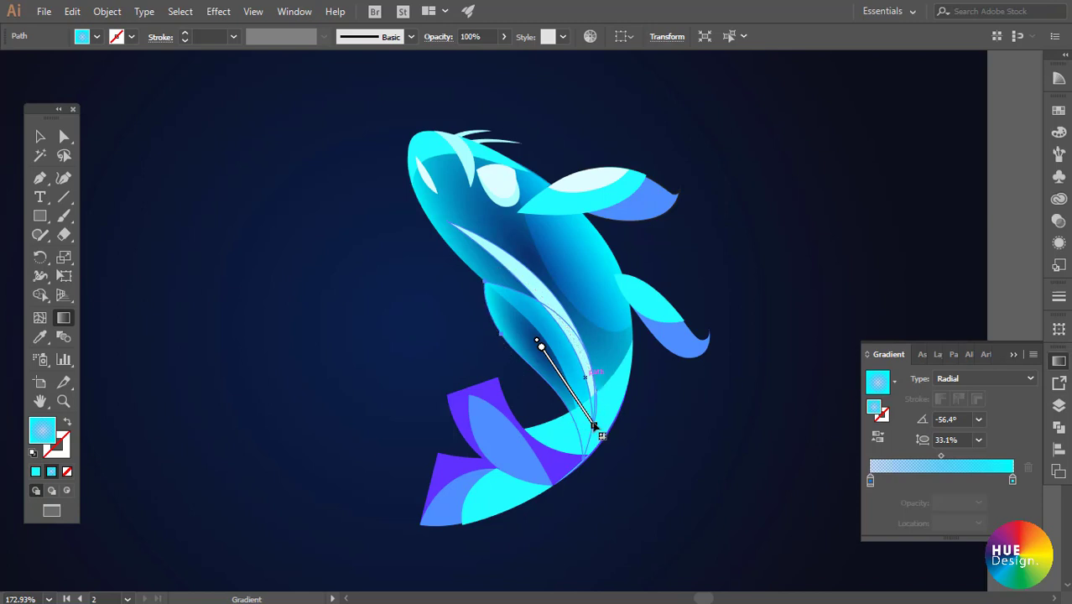
left_click_drag(538, 349, 546, 346)
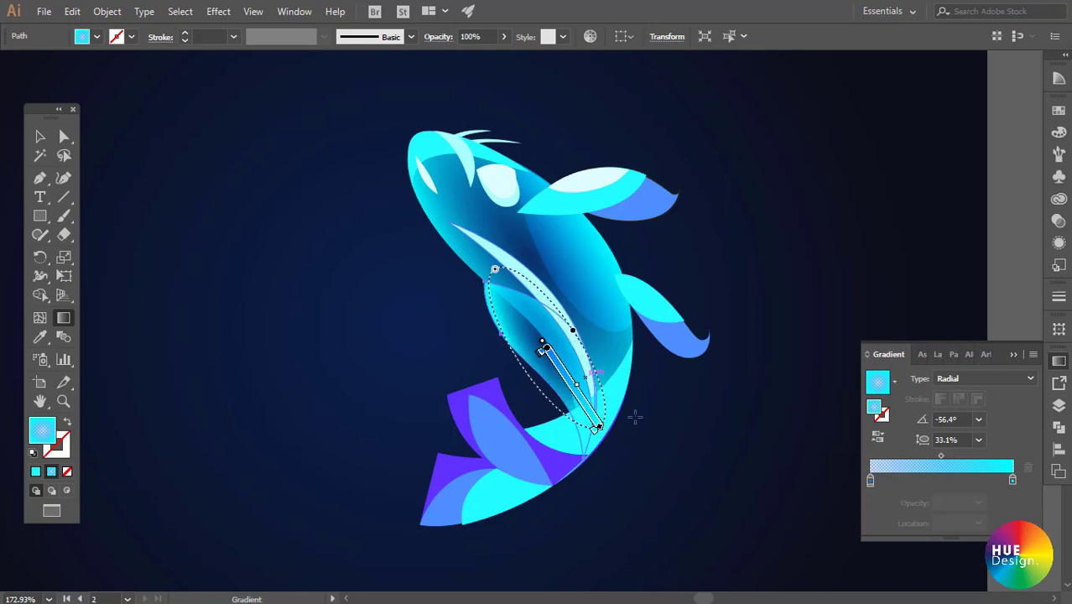
key("v")
left_click(660, 405)
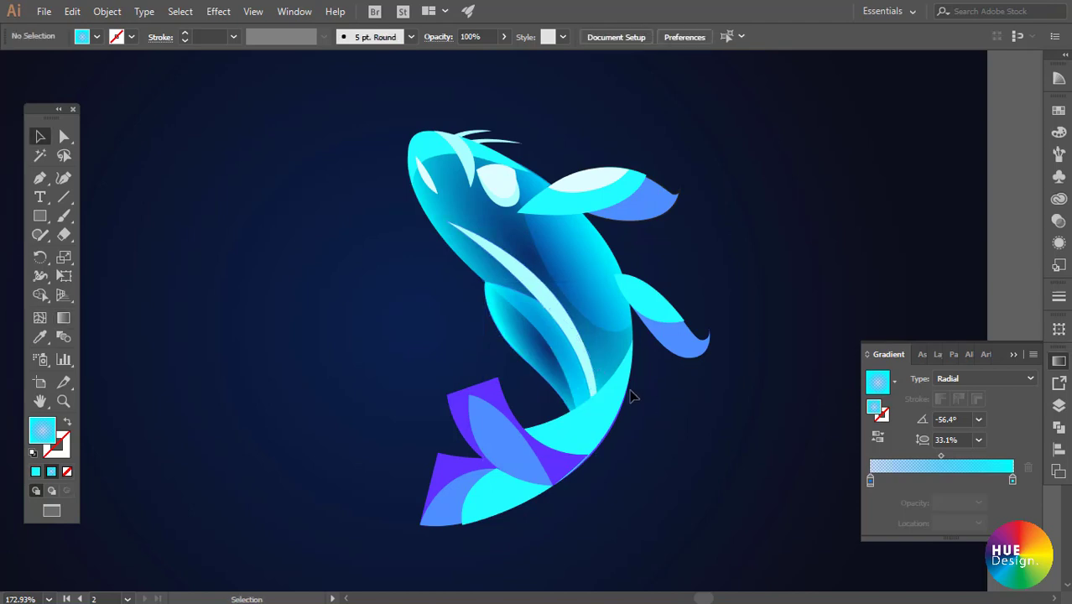
left_click(597, 412)
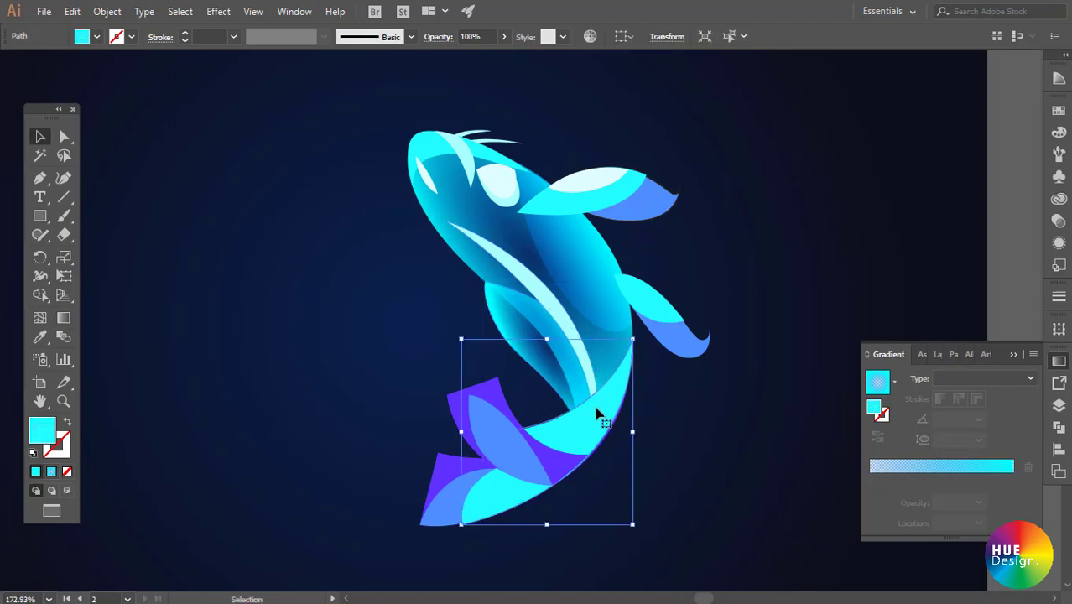
- Set the thin light sliver on the body to 50% opacity
left_click(697, 417)
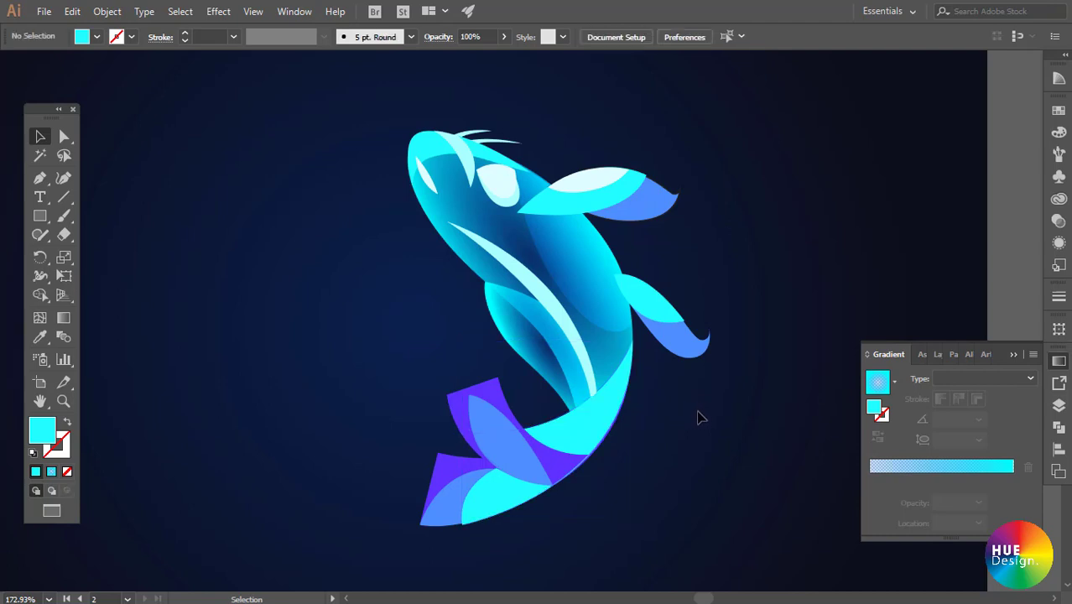
left_click(553, 295)
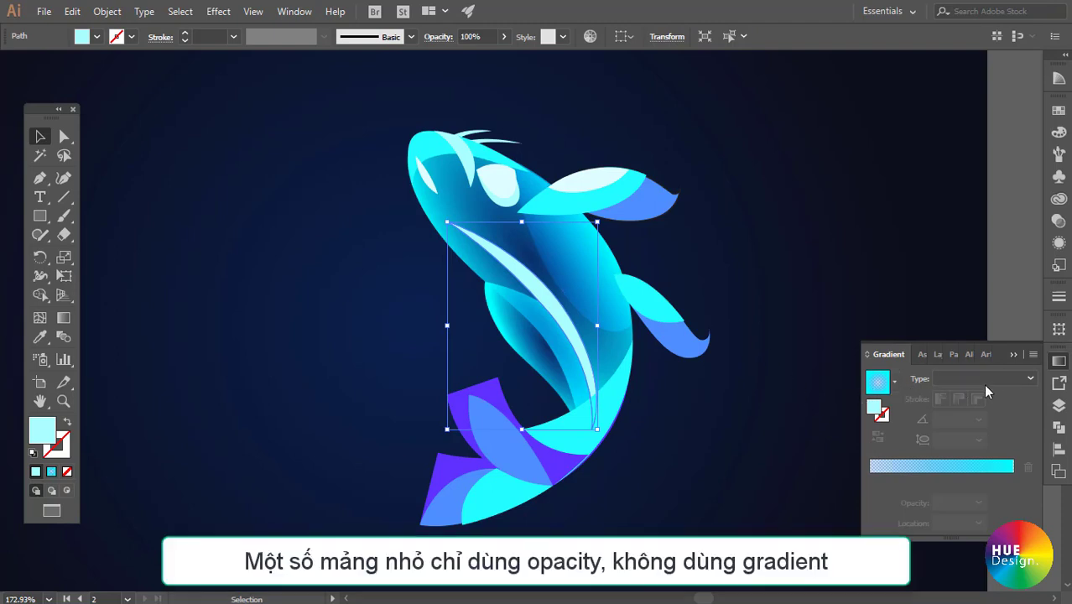
left_click(1059, 241)
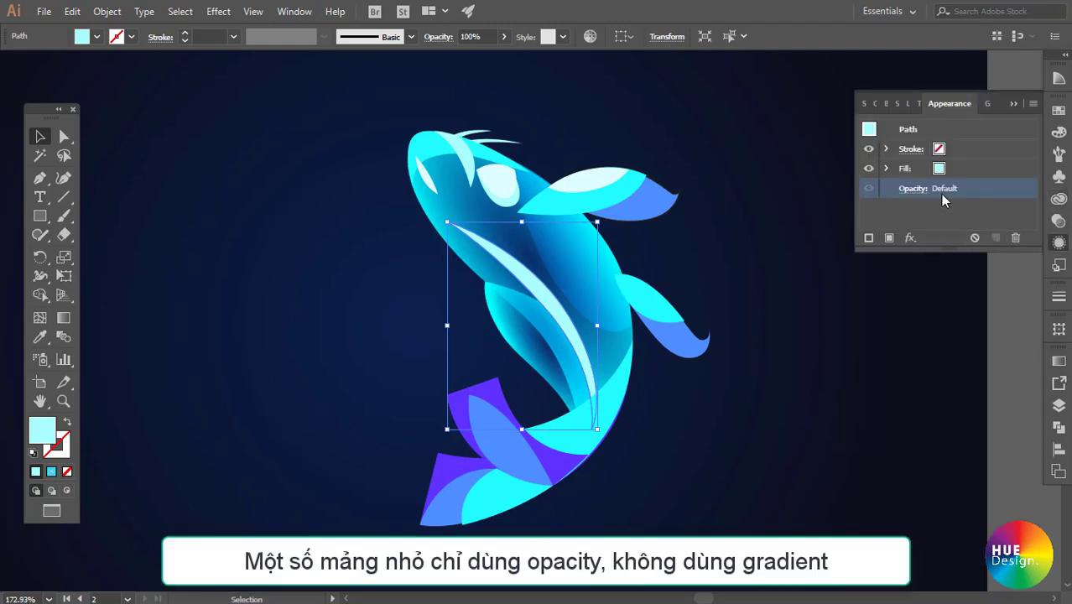
left_click(915, 192)
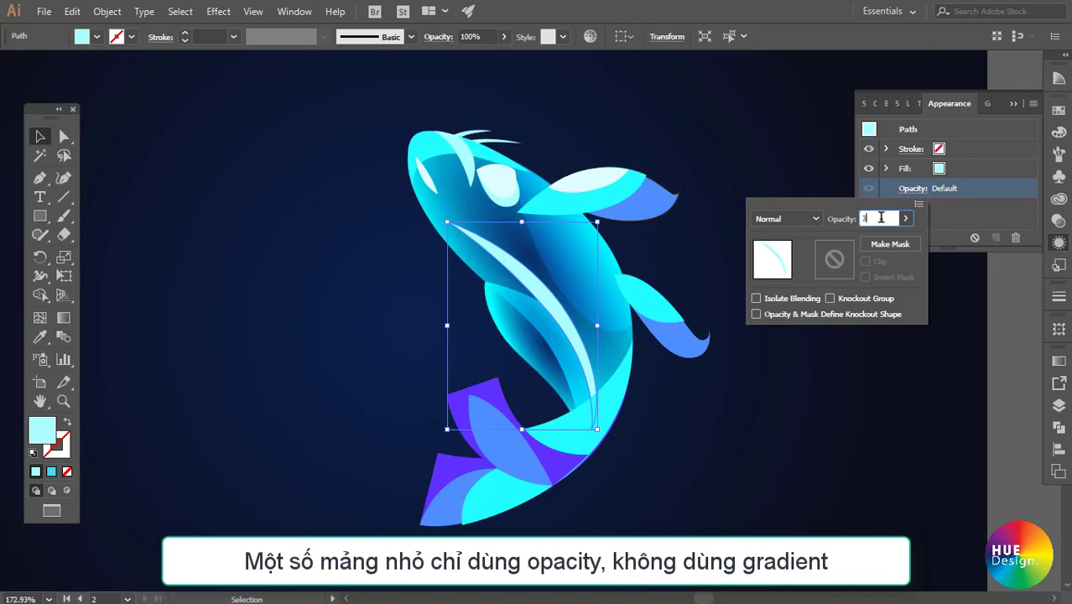
type("0")
key("Return")
left_click(773, 384)
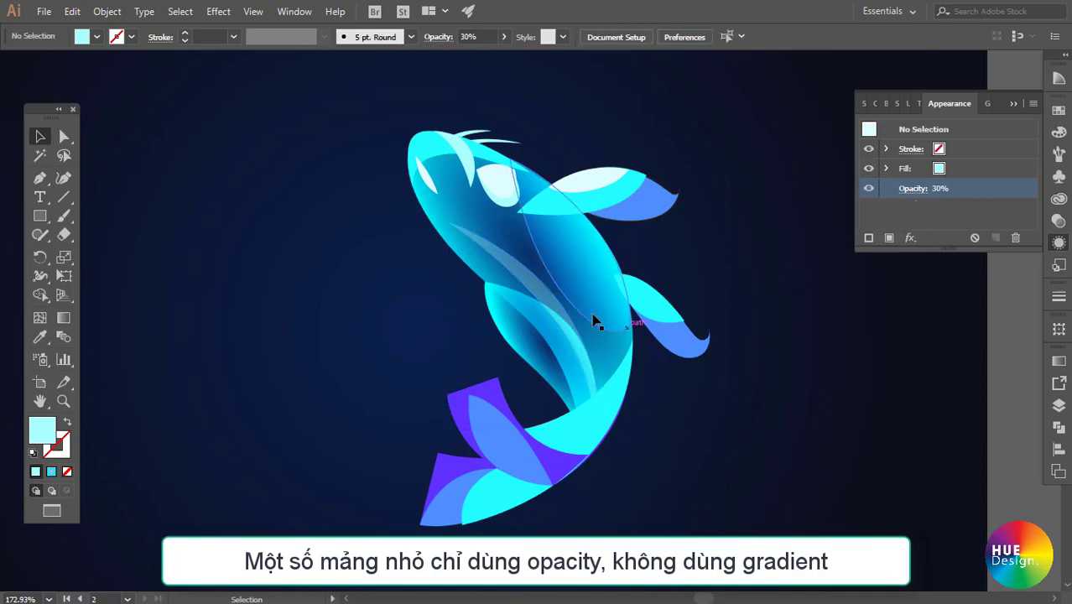
left_click(530, 290)
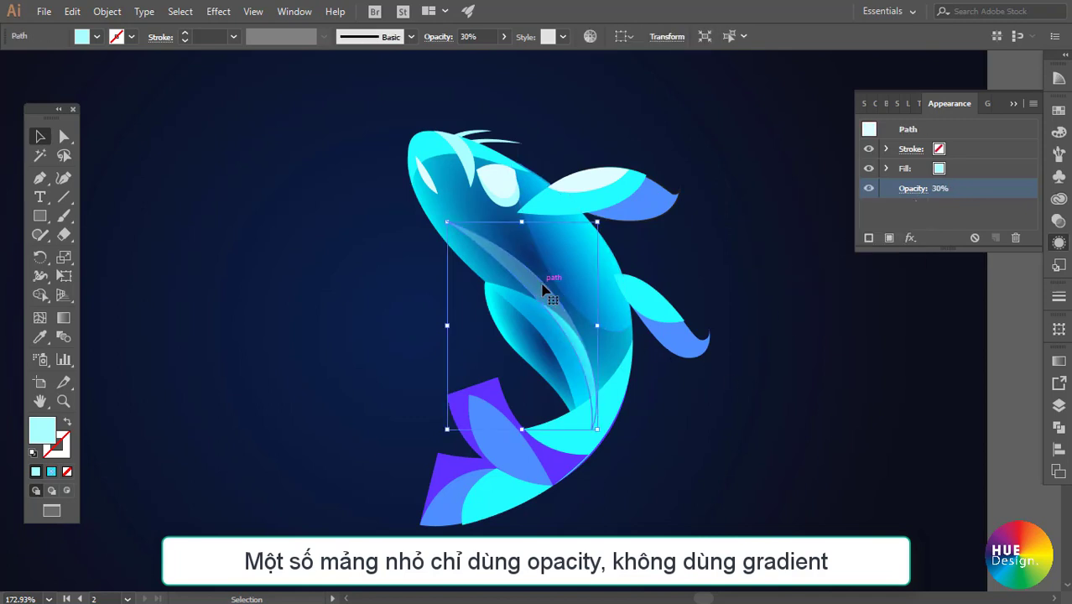
left_click(916, 190)
type("50")
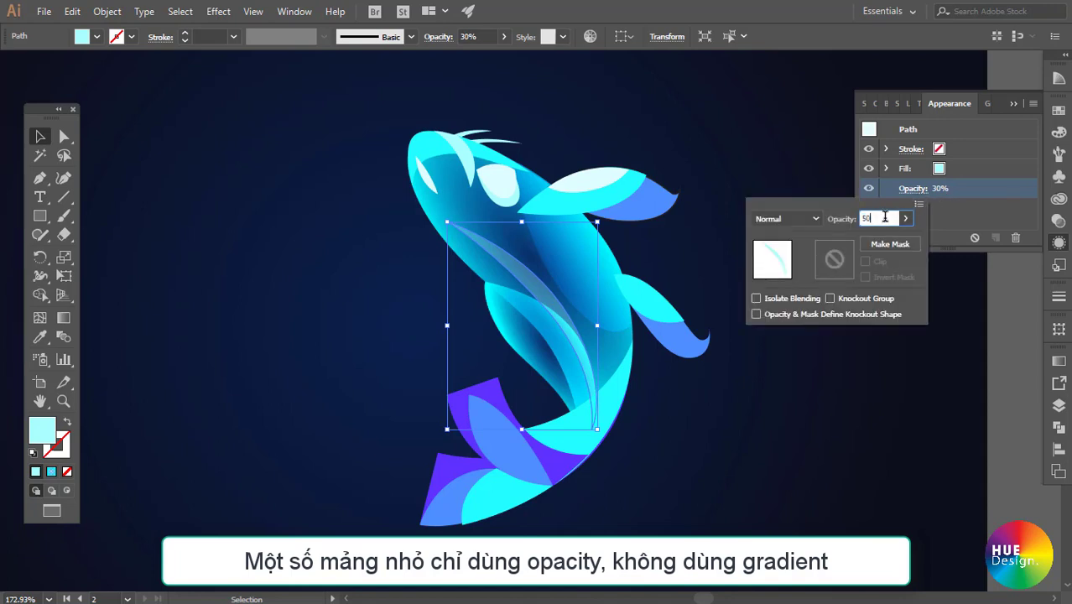
key("Return")
left_click(752, 399)
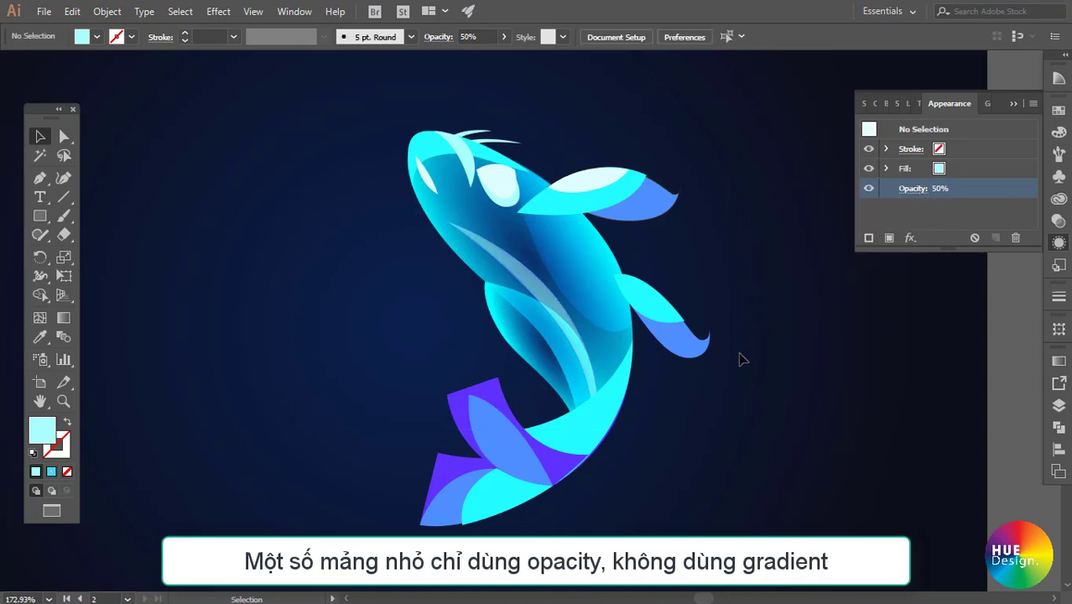
- Set the eye-white to 30% opacity and the eye shape to 50% opacity
left_click(426, 176)
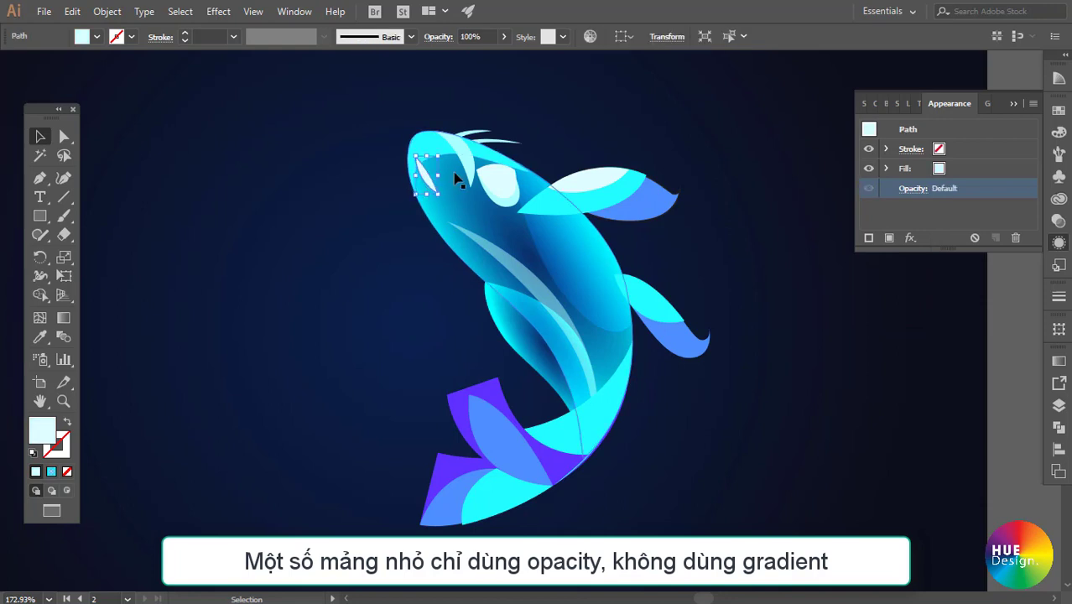
left_click(501, 188)
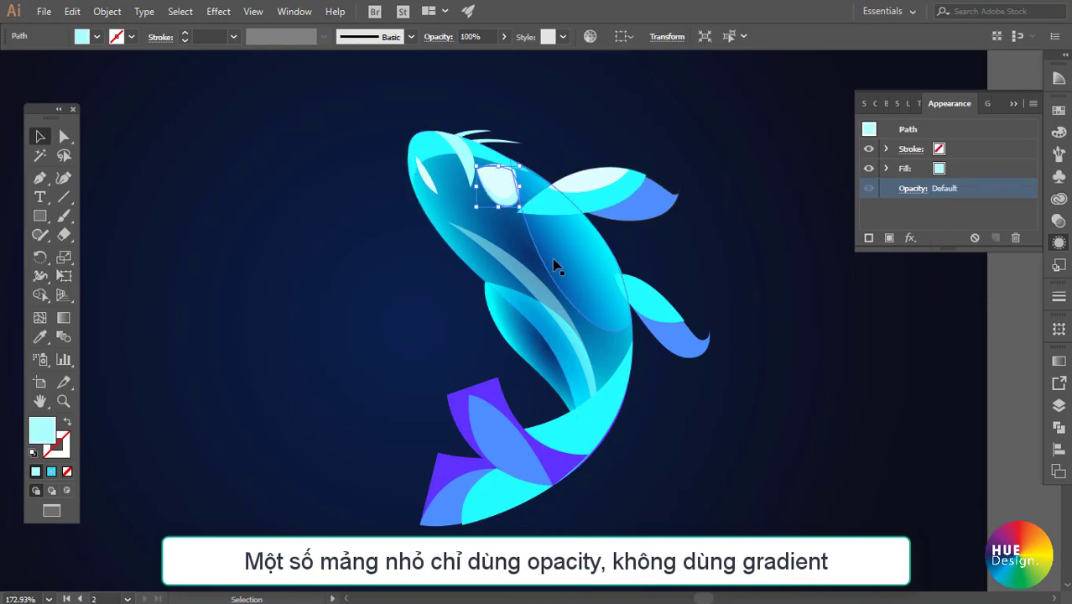
left_click(915, 190)
type("30")
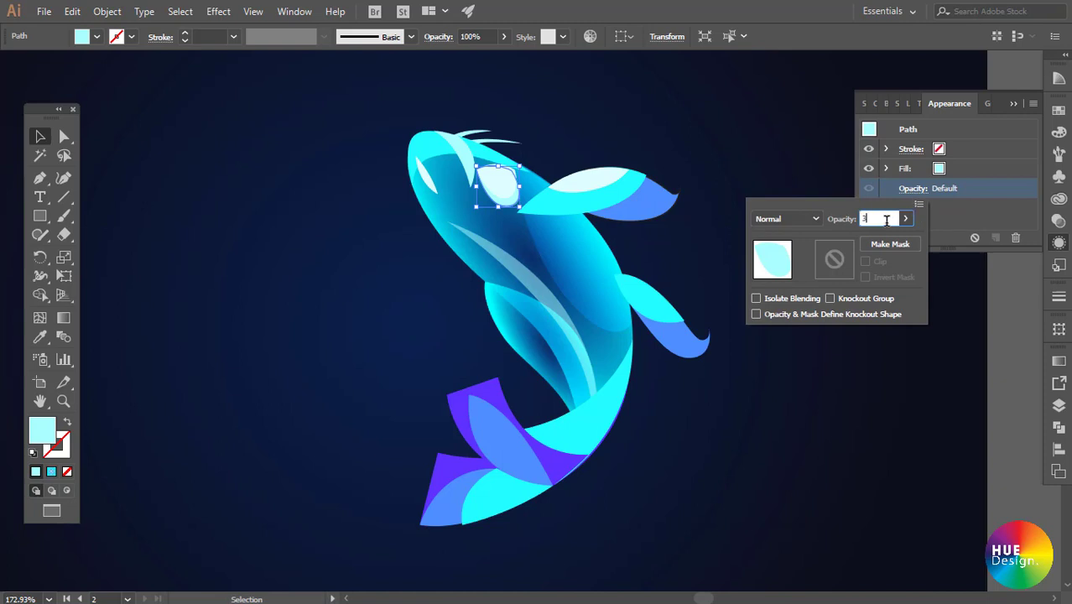
key("Return")
left_click(796, 225)
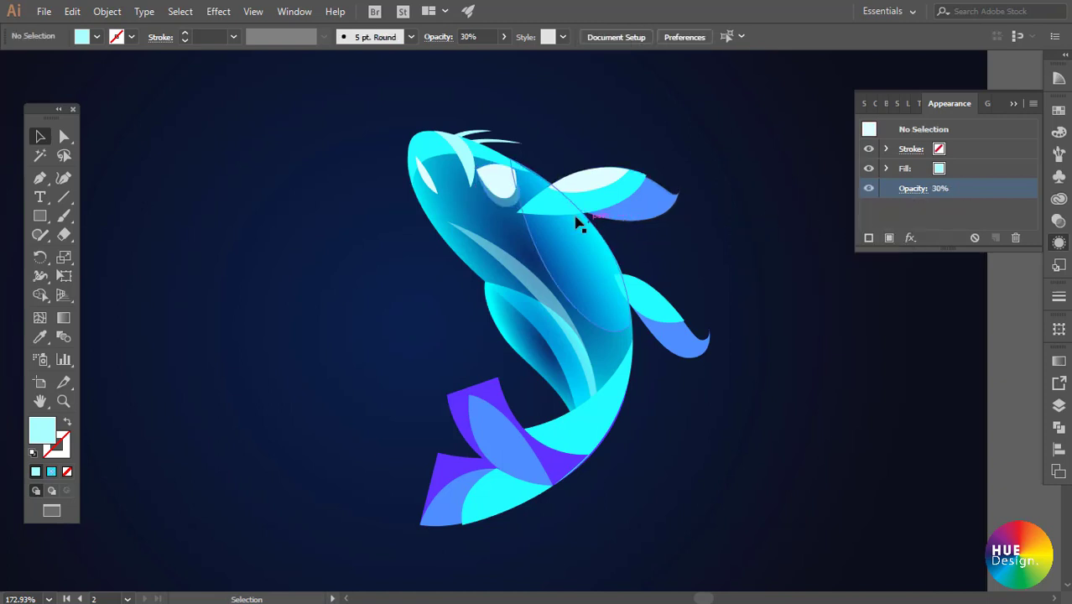
left_click(506, 205)
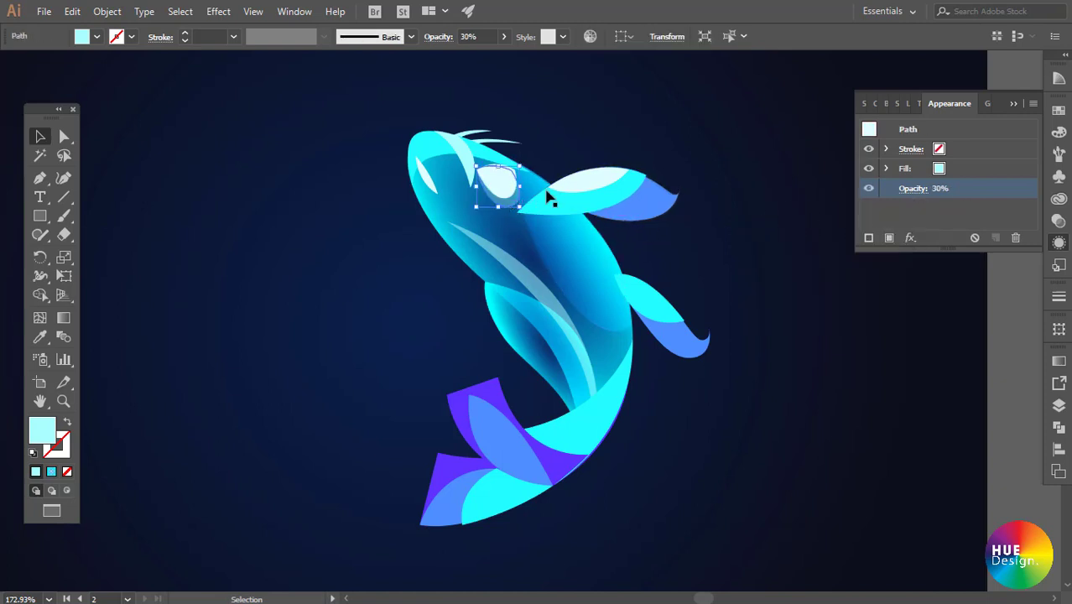
left_click(912, 191)
type("100")
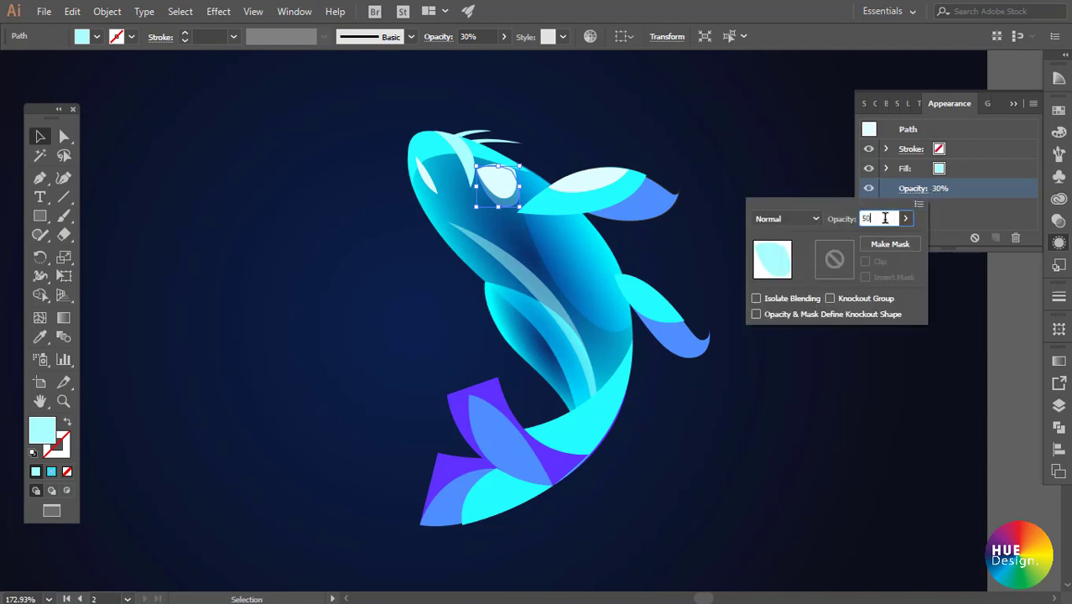
key("Return")
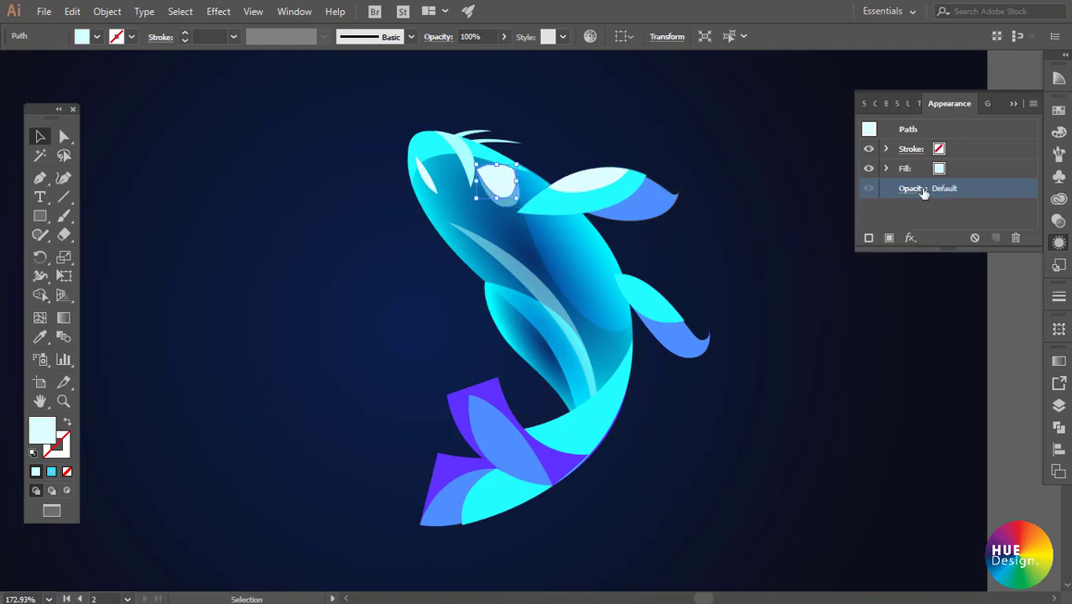
left_click(921, 190)
type("50")
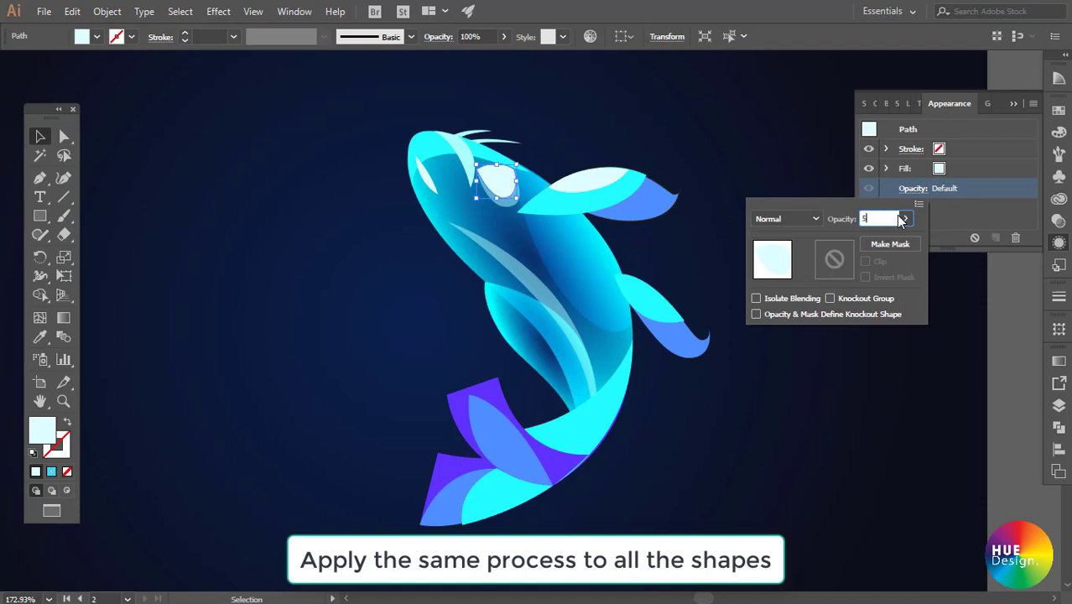
key("Return")
- Set the two small head highlight shapes to 50% opacity
left_click(801, 270)
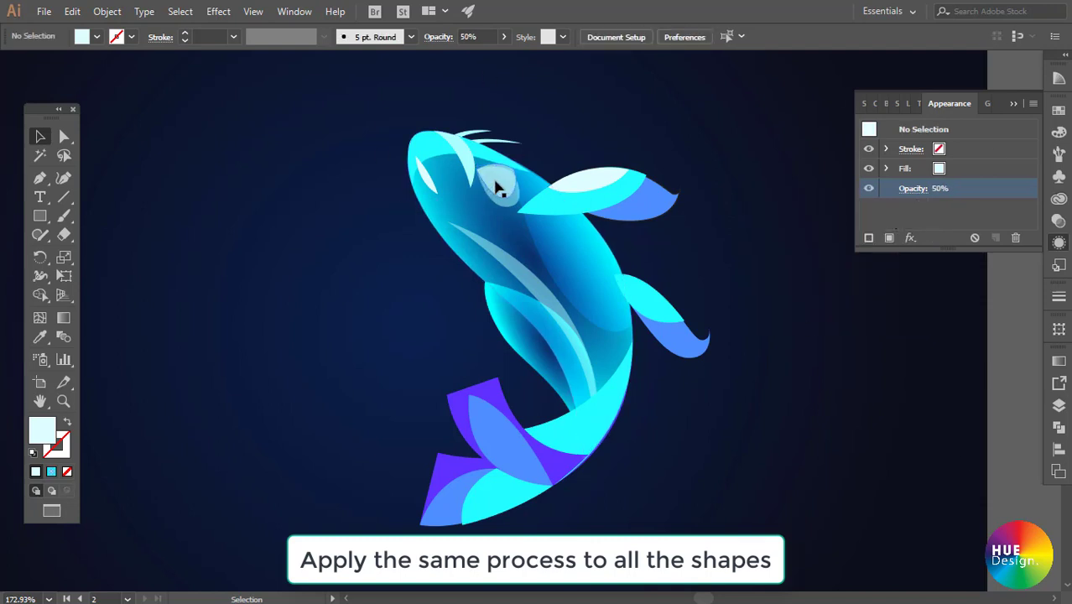
left_click(495, 182)
left_click(701, 189)
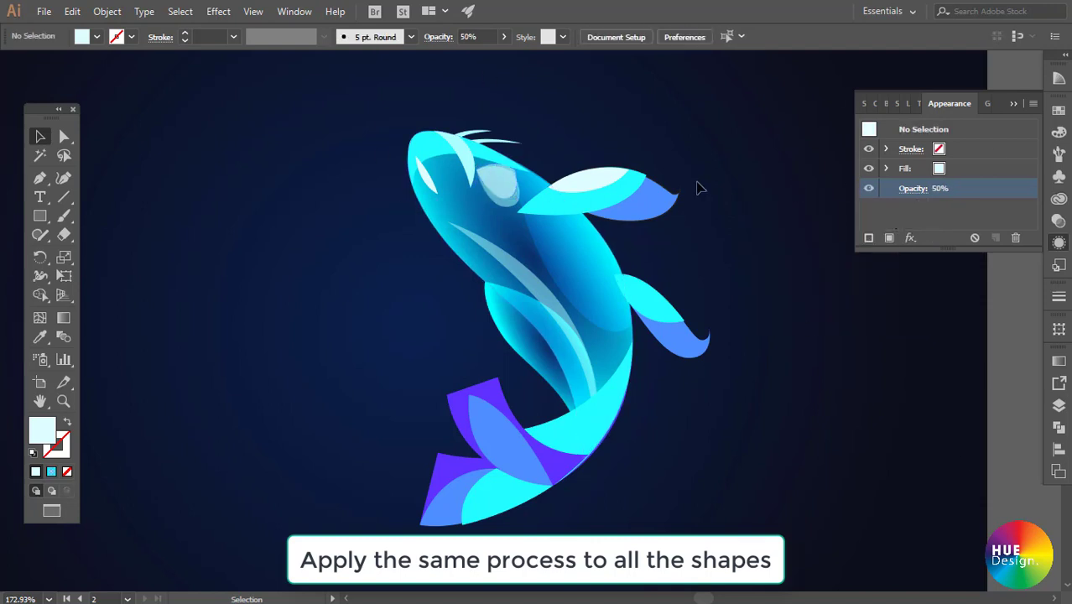
left_click(491, 172)
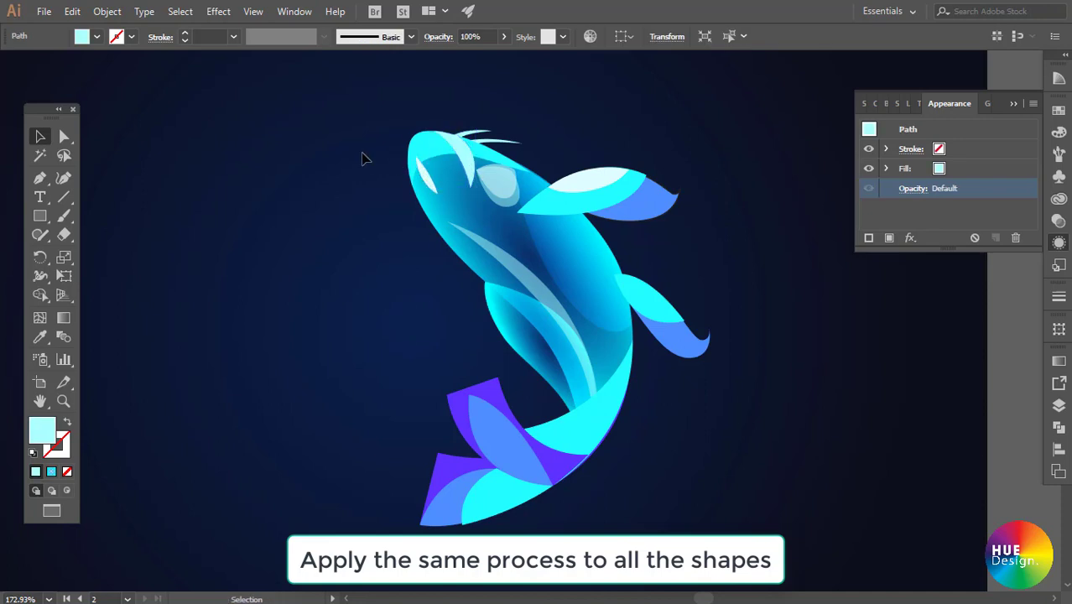
left_click(362, 158)
left_click(426, 172)
left_click(462, 165, "shift")
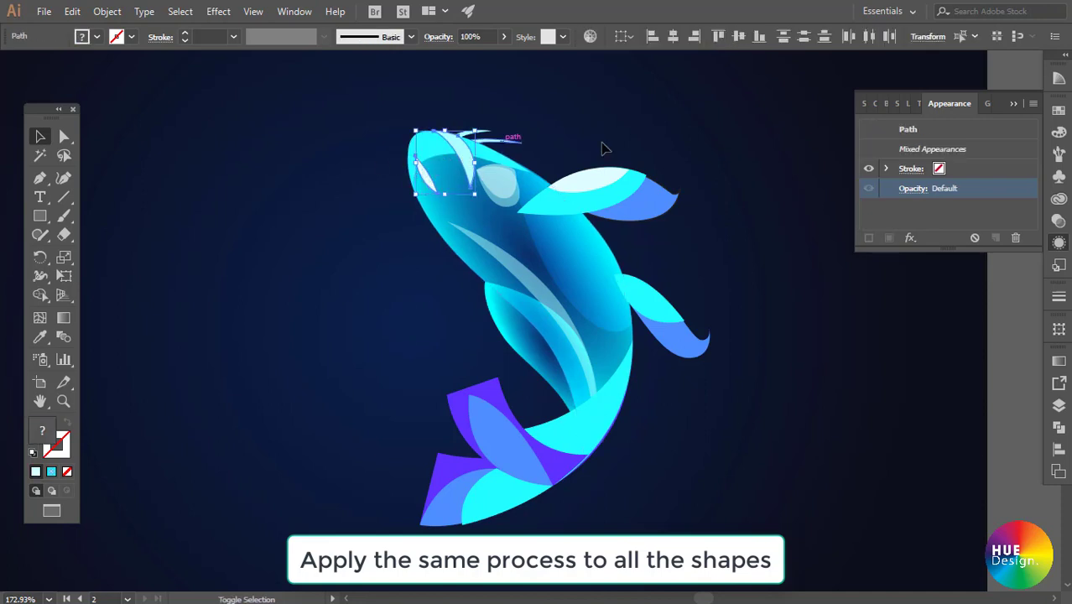
left_click(918, 189)
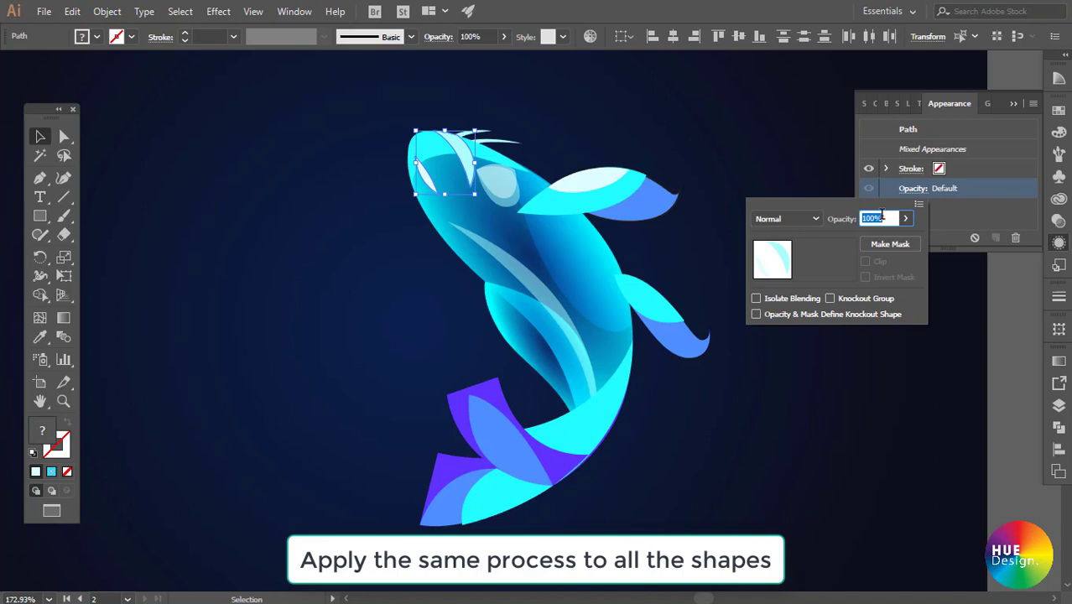
type("50")
key("Return")
left_click(761, 223)
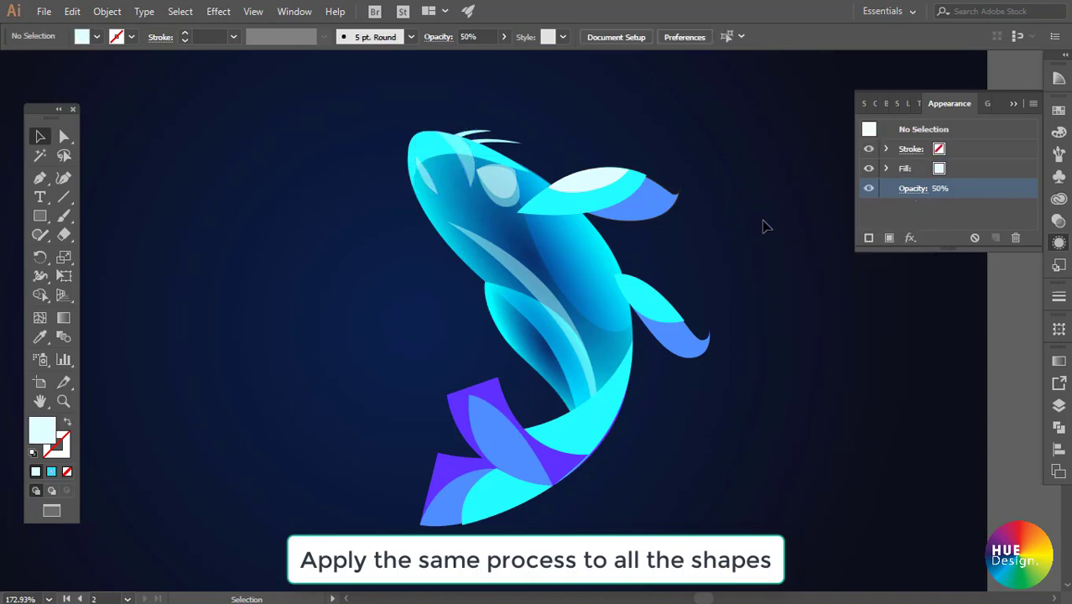
- Set two head shapes and the whiskers above the head to 70% opacity
scroll(434, 204, "up", 1)
left_click(437, 178)
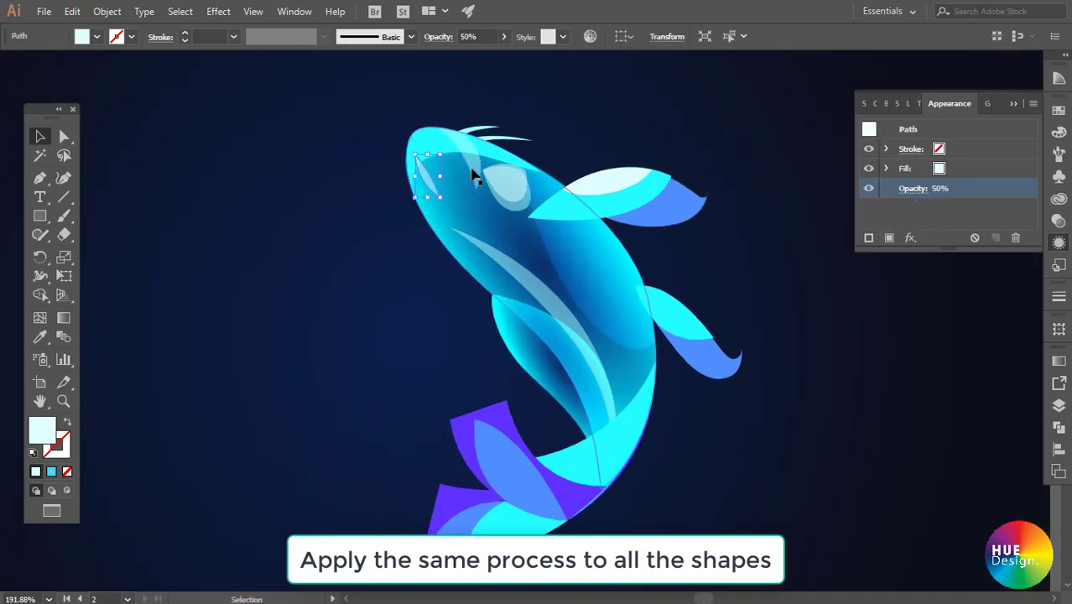
left_click(477, 167, "shift")
left_click(917, 188)
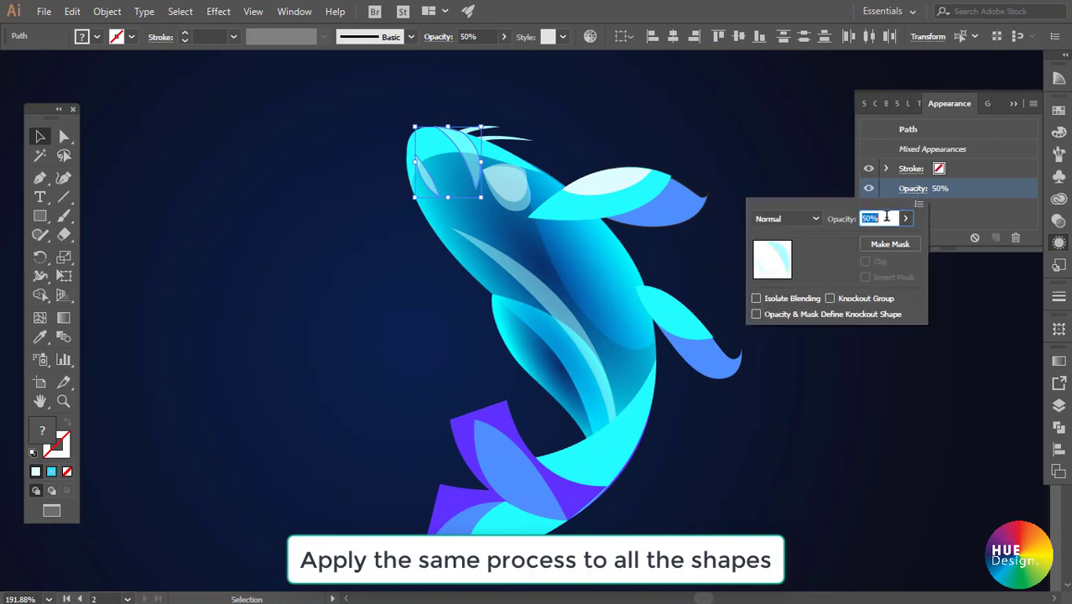
type("70")
key("Return")
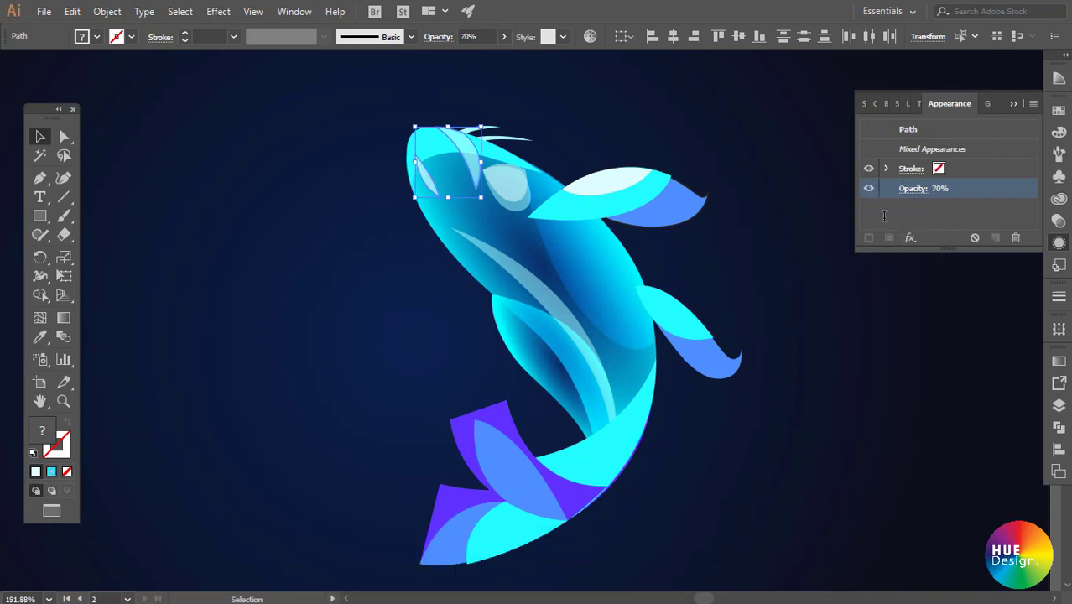
left_click(801, 229)
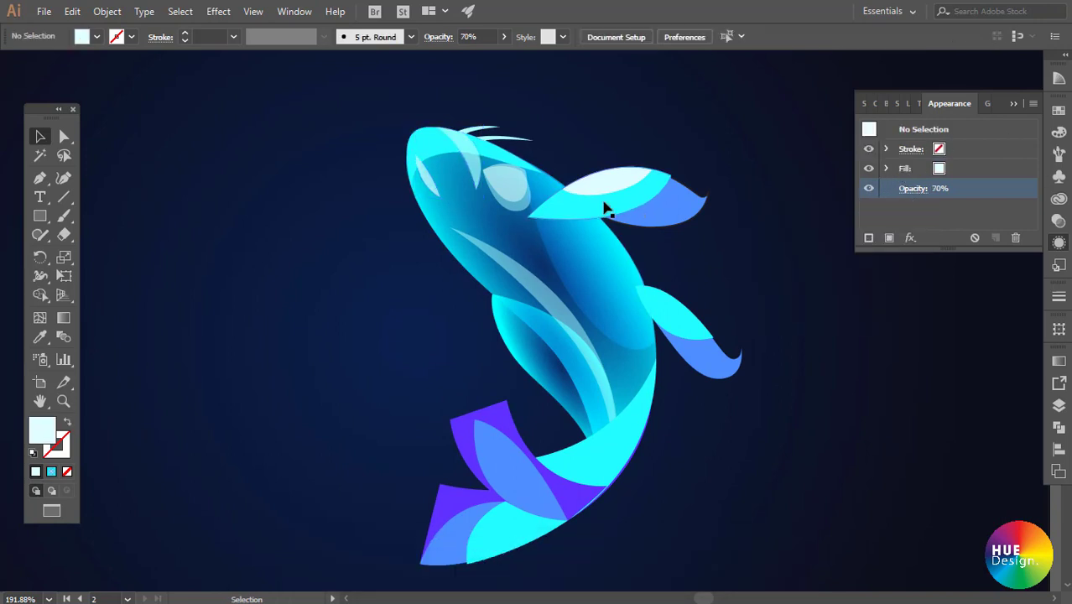
left_click_drag(488, 108, 517, 142)
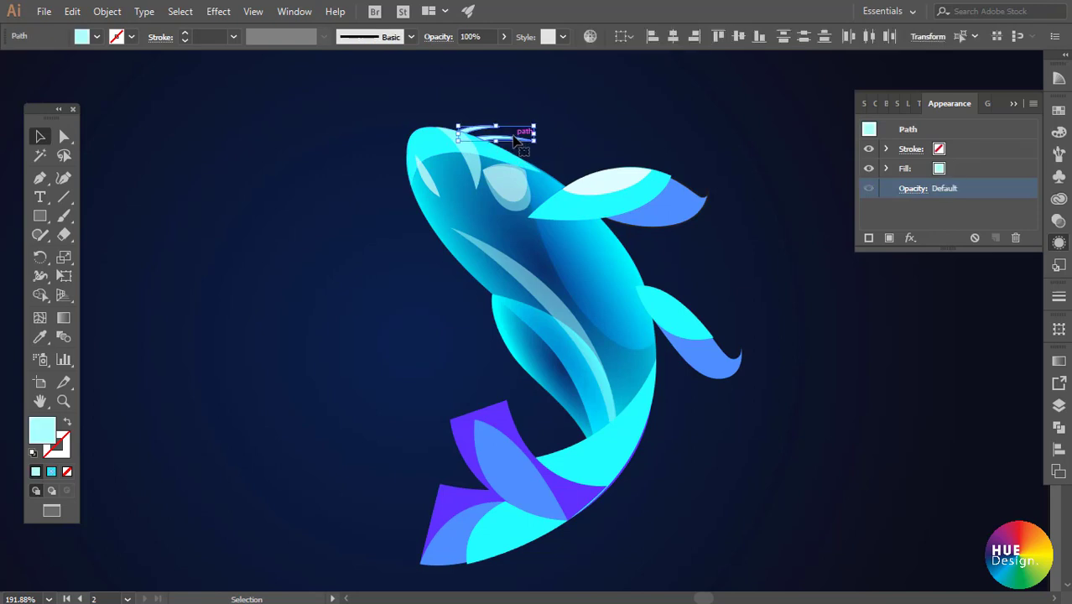
left_click(914, 188)
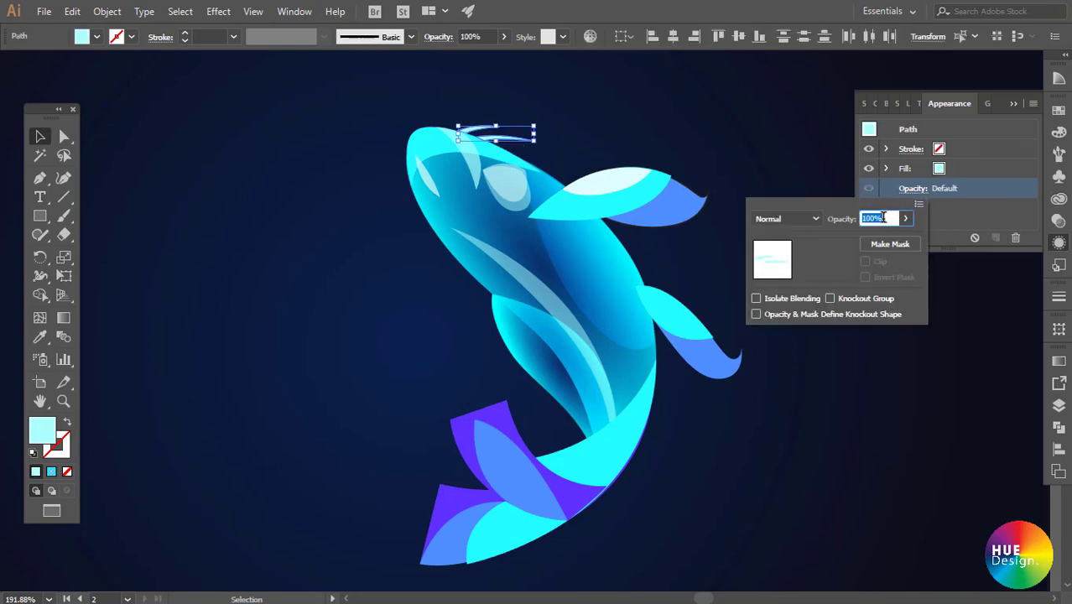
type("70")
key("Return")
left_click(723, 245)
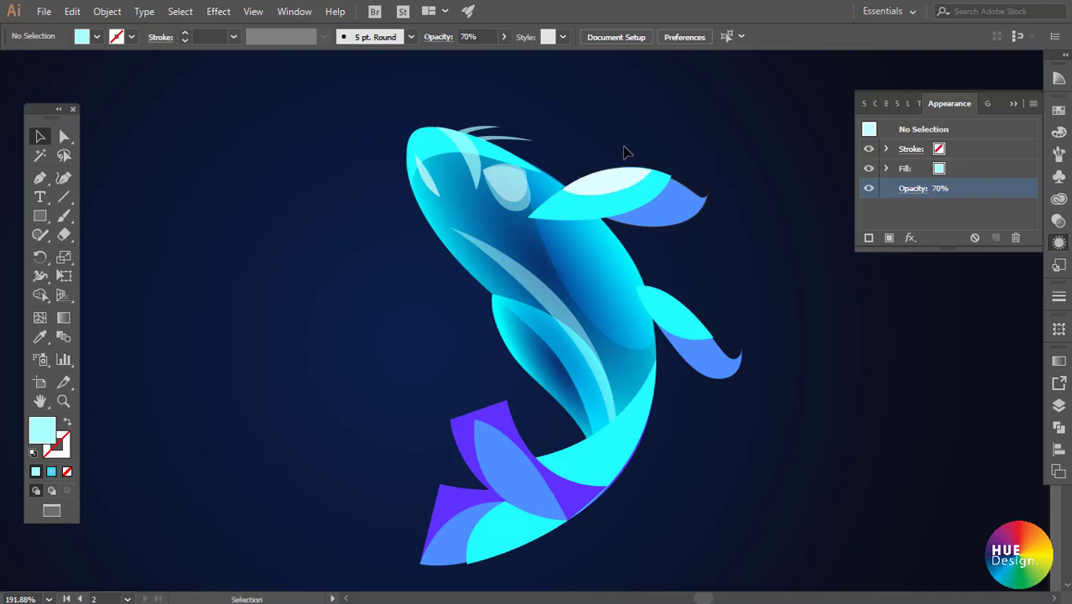
- Fade the top fin, lower side fin and lower-left tail fins to 50% opacity
left_click_drag(677, 225, 676, 227)
left_click(703, 336, "shift")
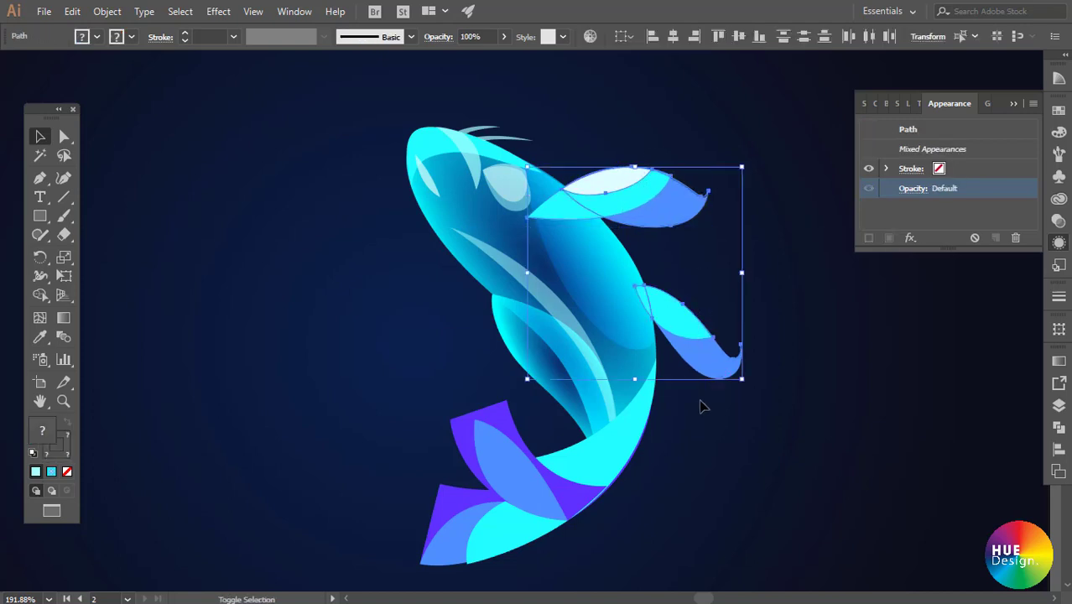
left_click_drag(417, 424, 556, 550)
left_click(907, 190)
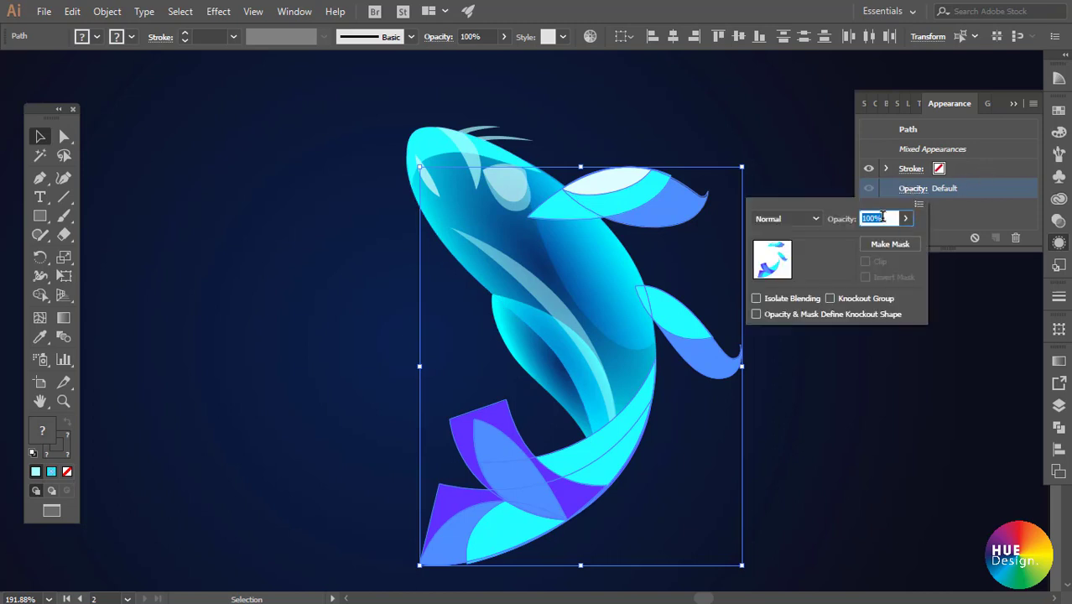
type("50")
key("Return")
left_click(814, 329)
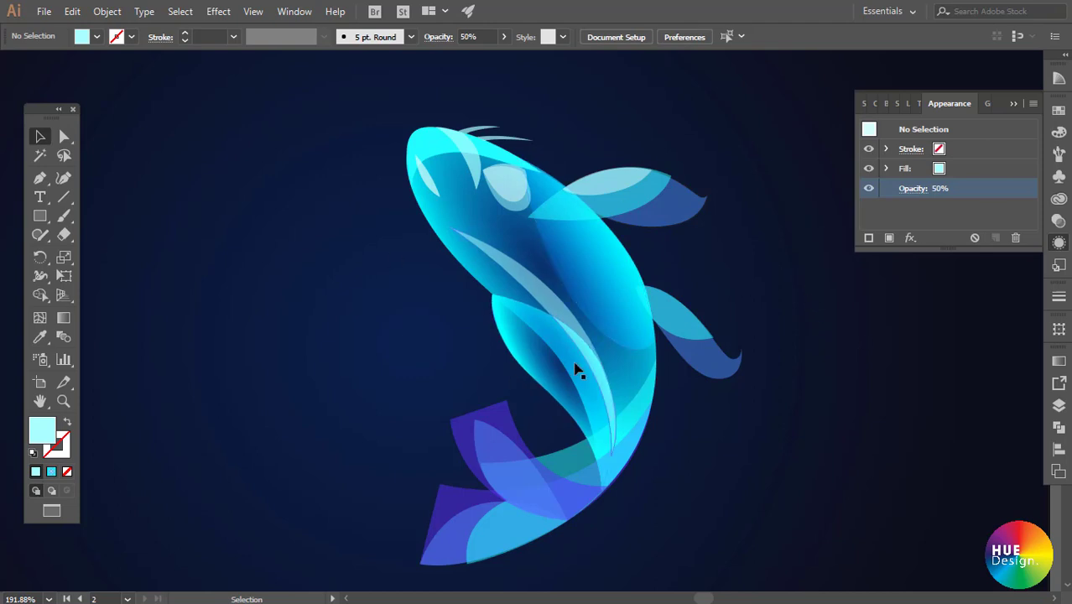
scroll(725, 395, "down", 1)
scroll(726, 394, "down", 1)
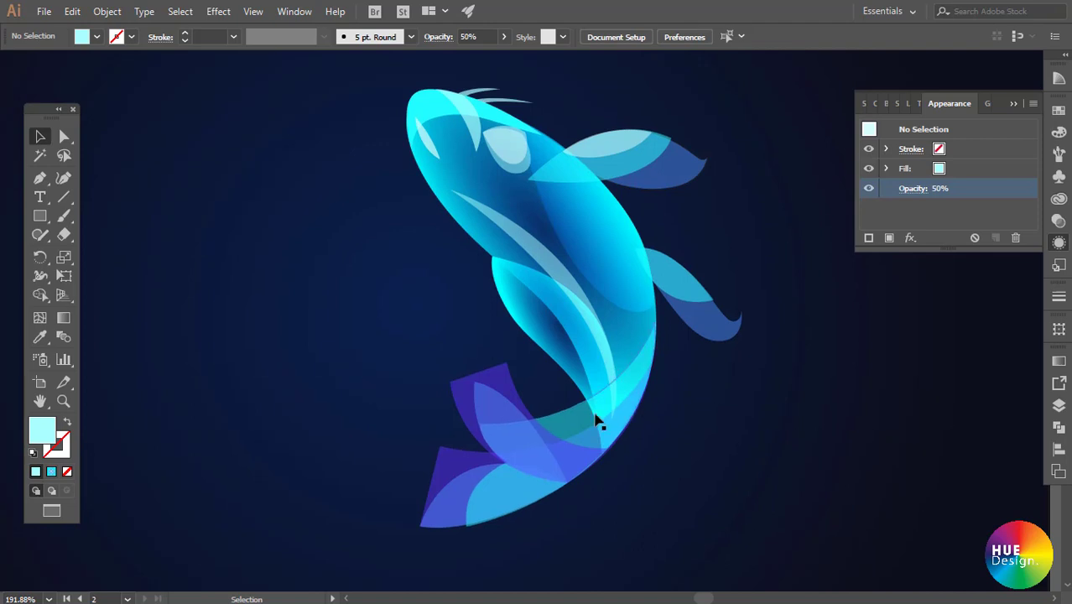
- Apply a radial gradient to the tail and deepen the left stop's blue
left_click(561, 428)
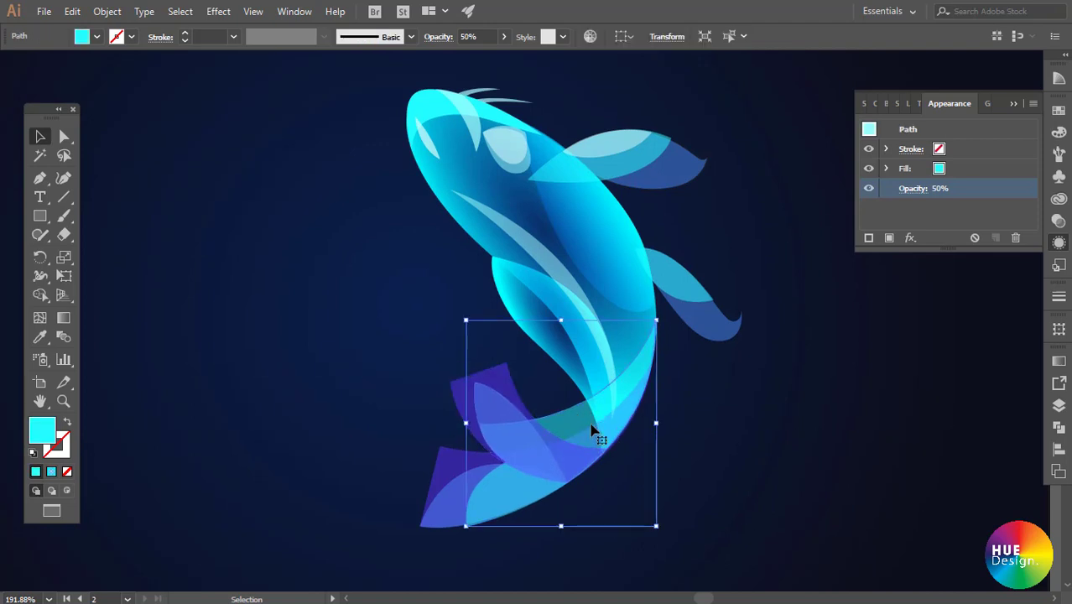
left_click(625, 324)
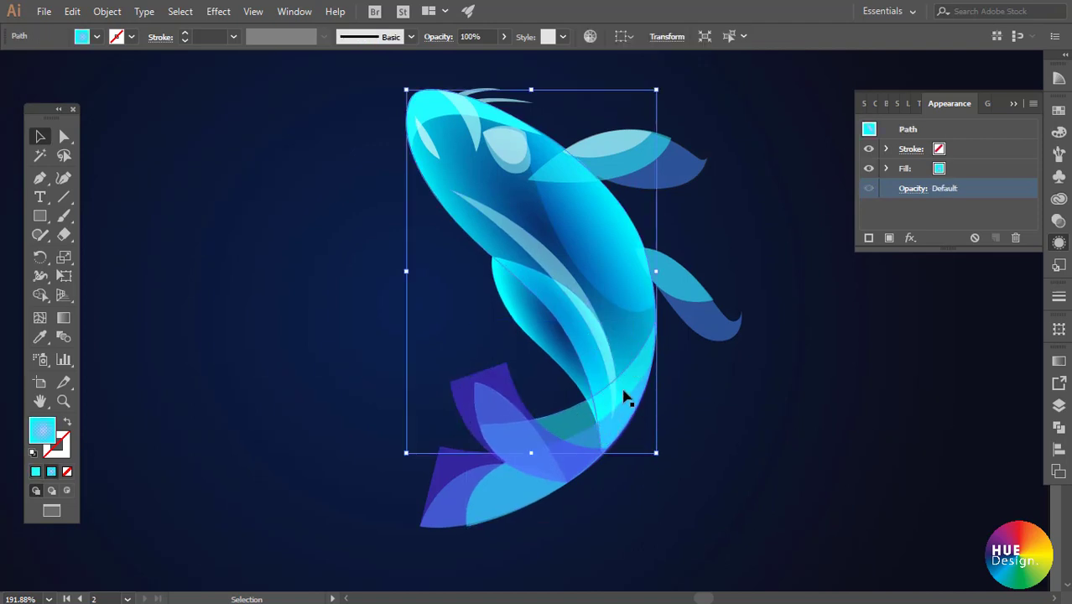
left_click(610, 403)
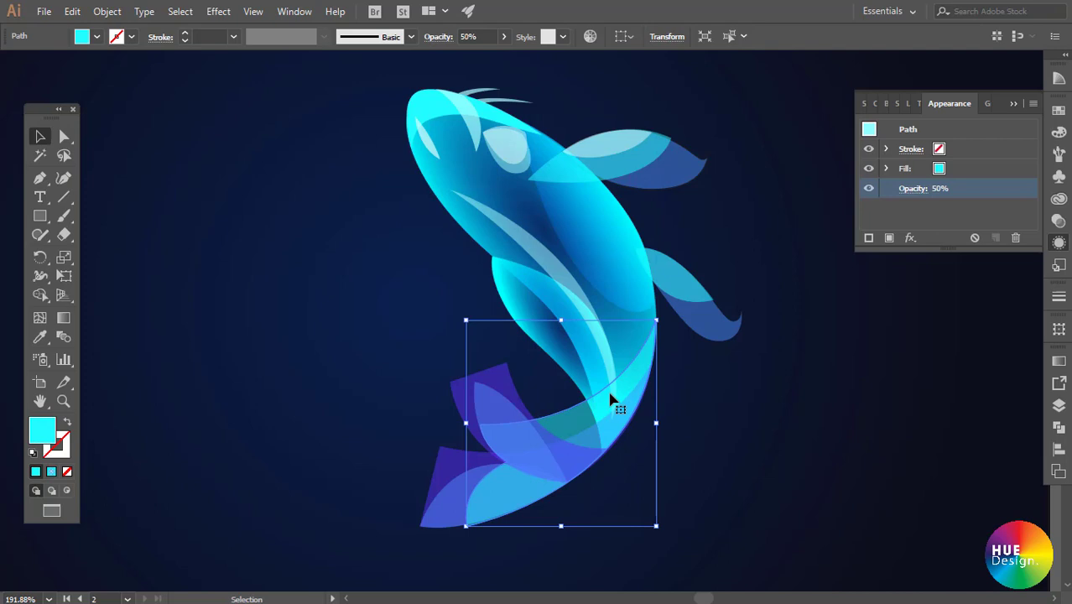
left_click(1059, 361)
left_click(872, 472)
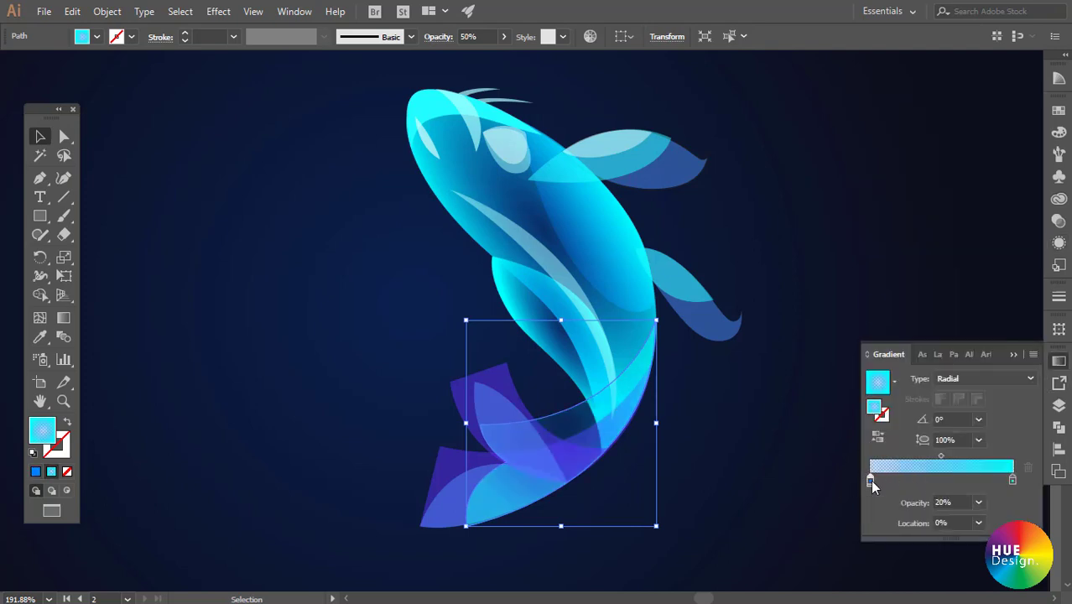
double_click(870, 480)
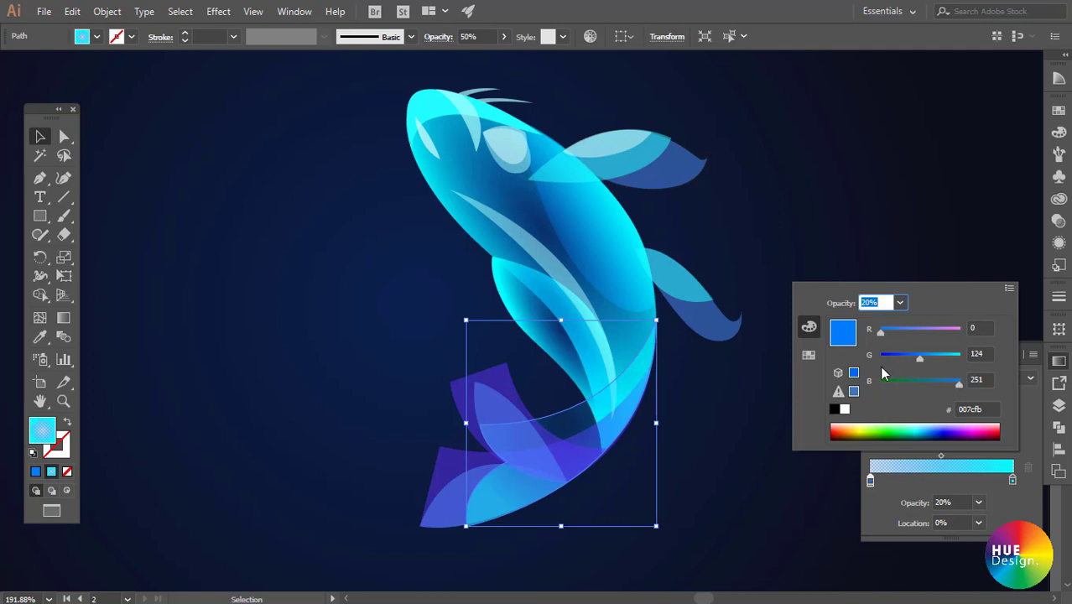
left_click_drag(915, 361, 908, 359)
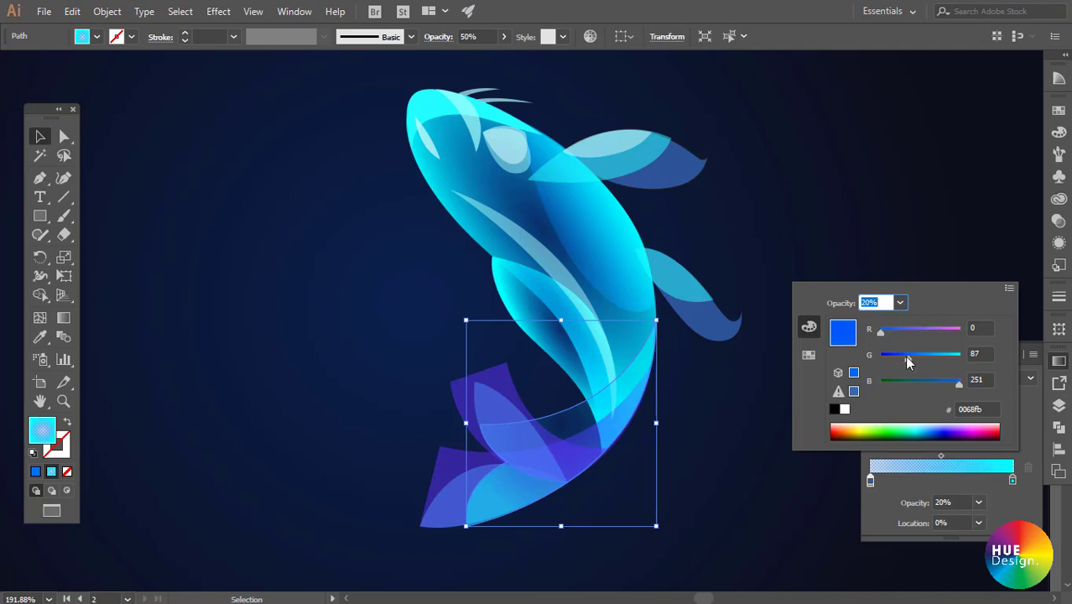
key("Return")
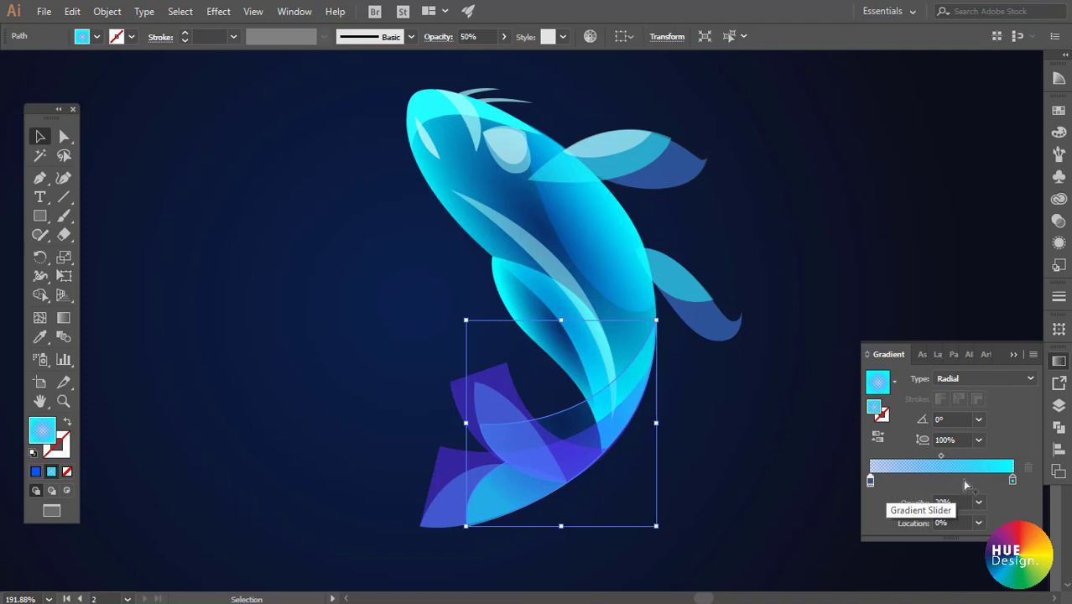
- Set the faded left gradient stop's opacity to 40%
left_click(1013, 482)
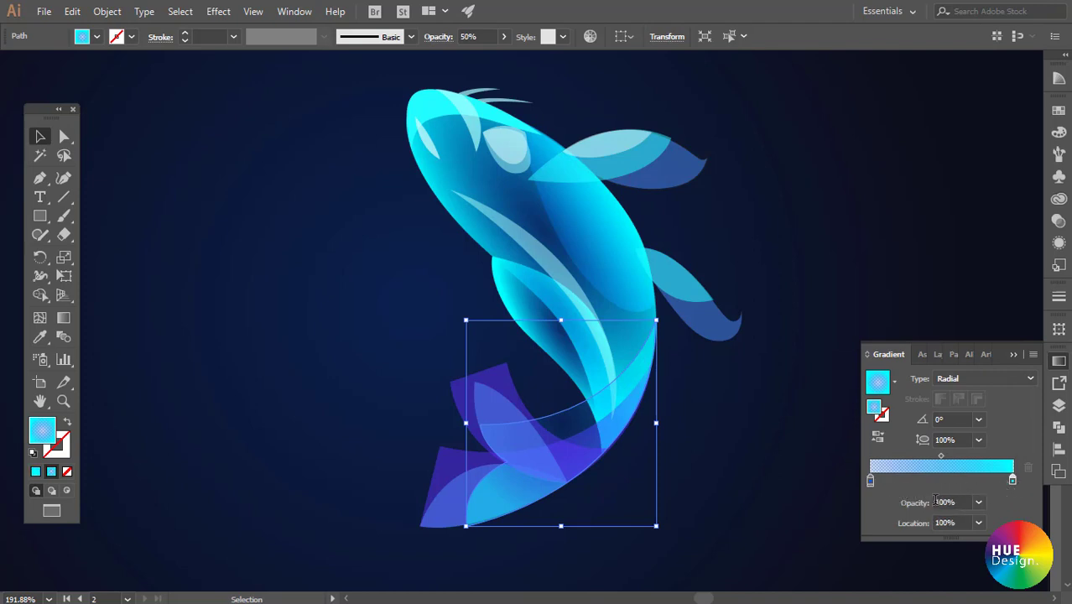
left_click(870, 479)
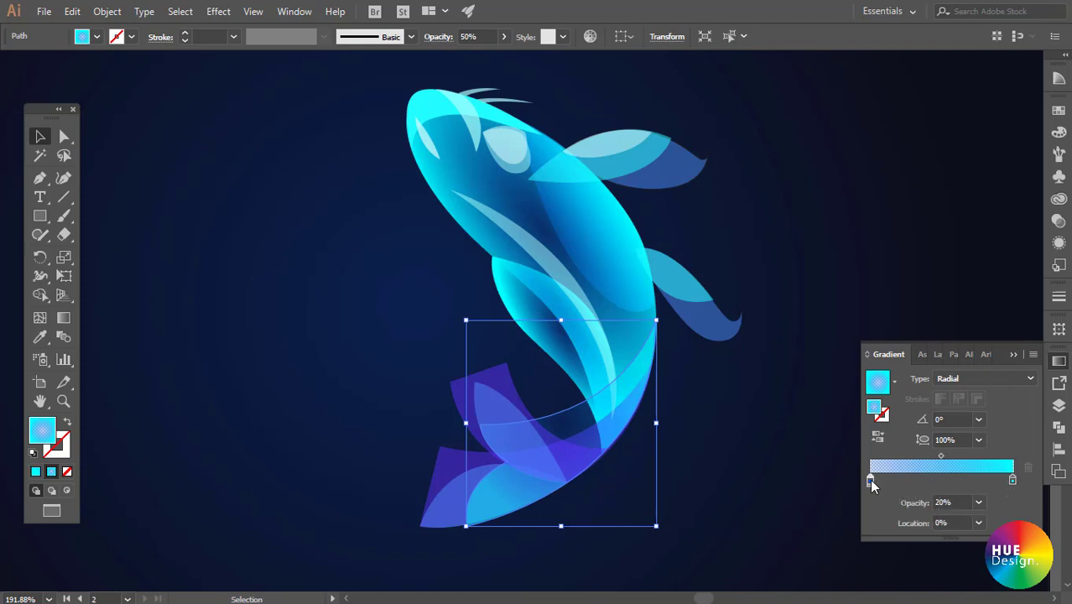
left_click(978, 503)
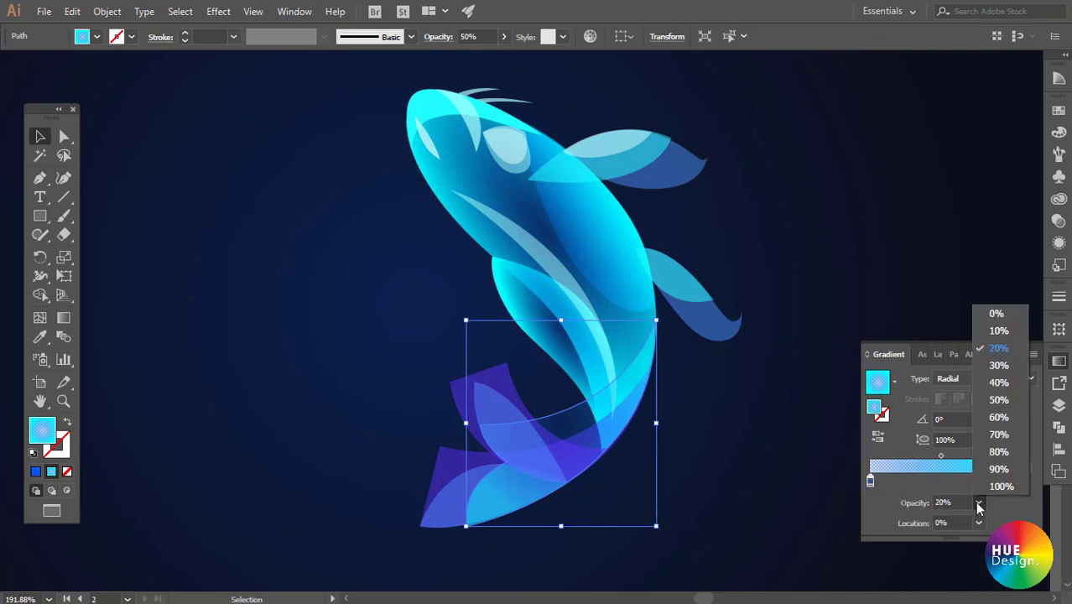
left_click(998, 383)
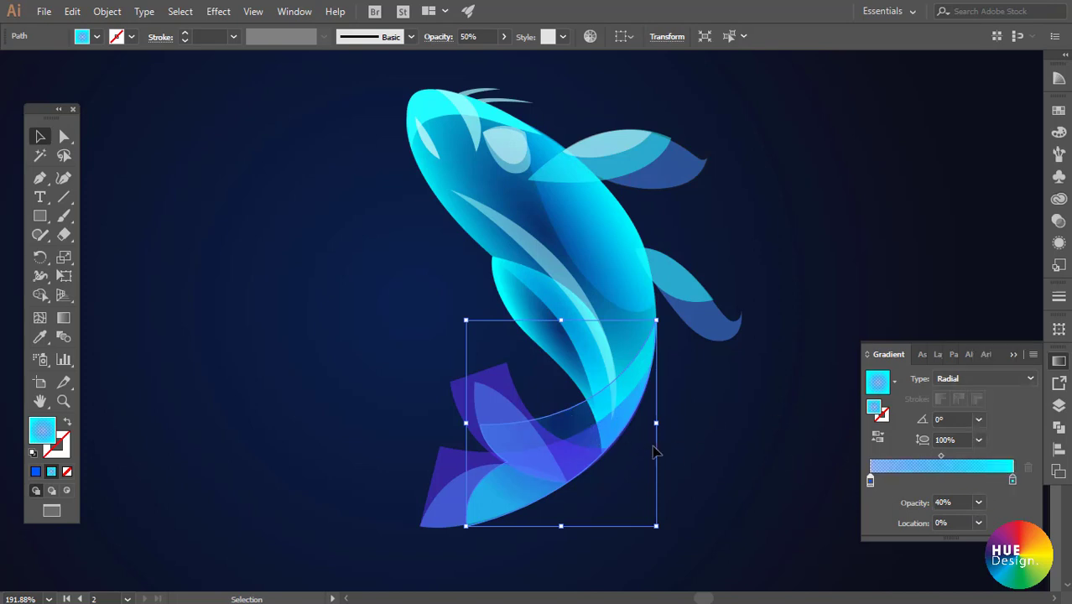
- Stretch the tail's radial gradient into an elongated ellipse at 42.3° with 38.5% aspect
key("g")
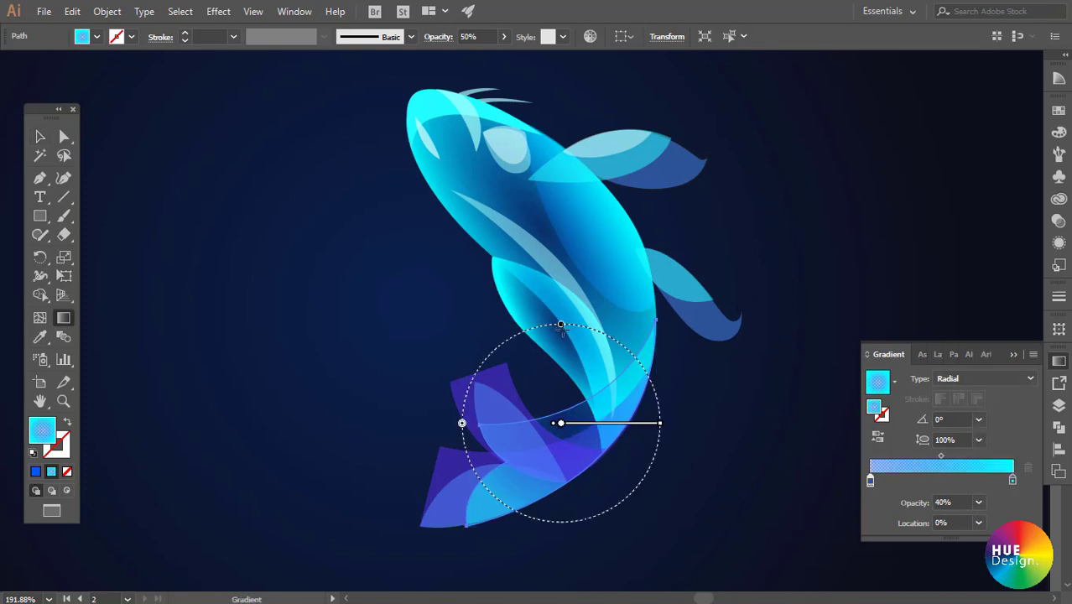
left_click_drag(561, 326, 560, 378)
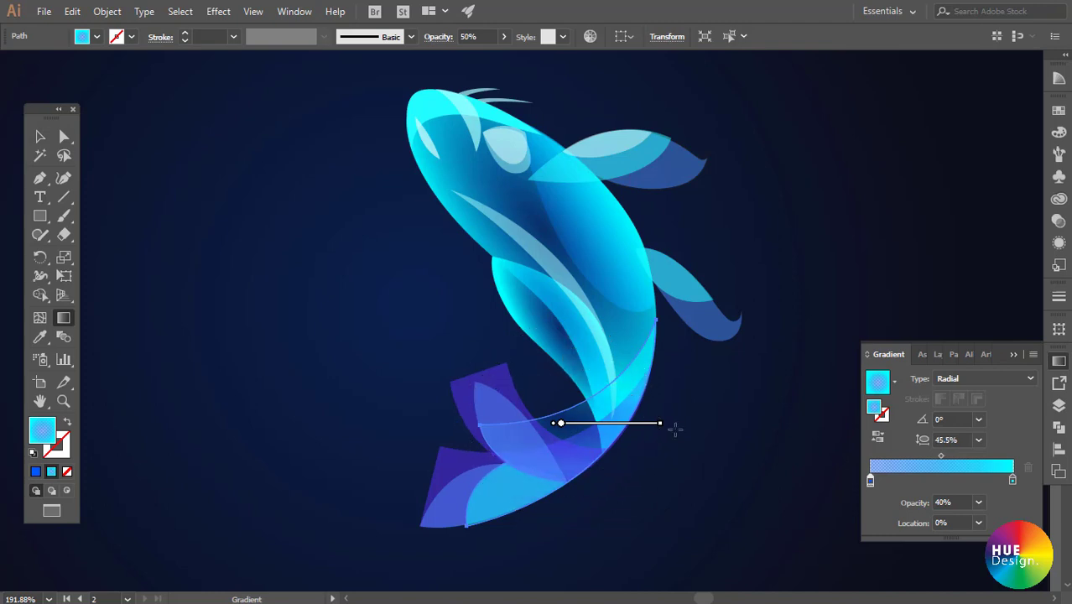
mouse_move(662, 424)
left_mouse_down()
mouse_move(677, 422)
mouse_move(656, 390)
left_mouse_up()
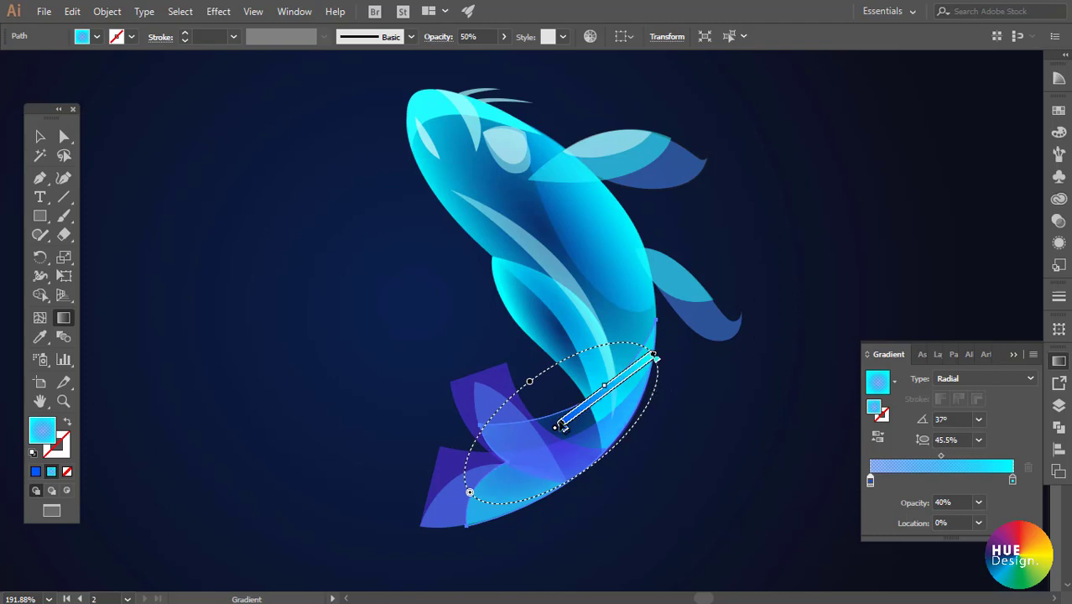
left_click_drag(560, 426, 567, 433)
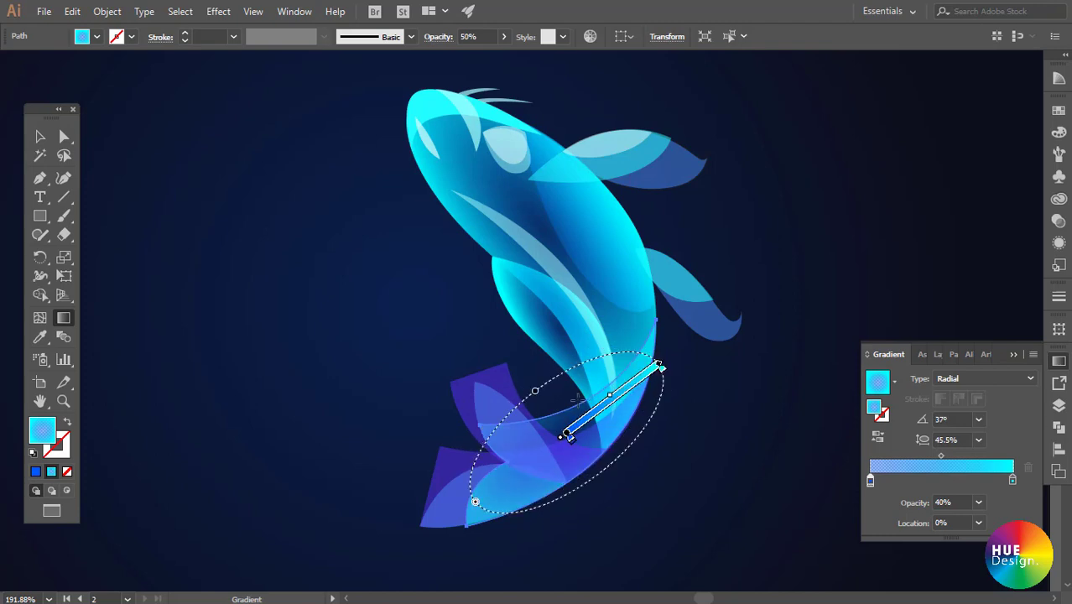
left_click_drag(535, 393, 541, 399)
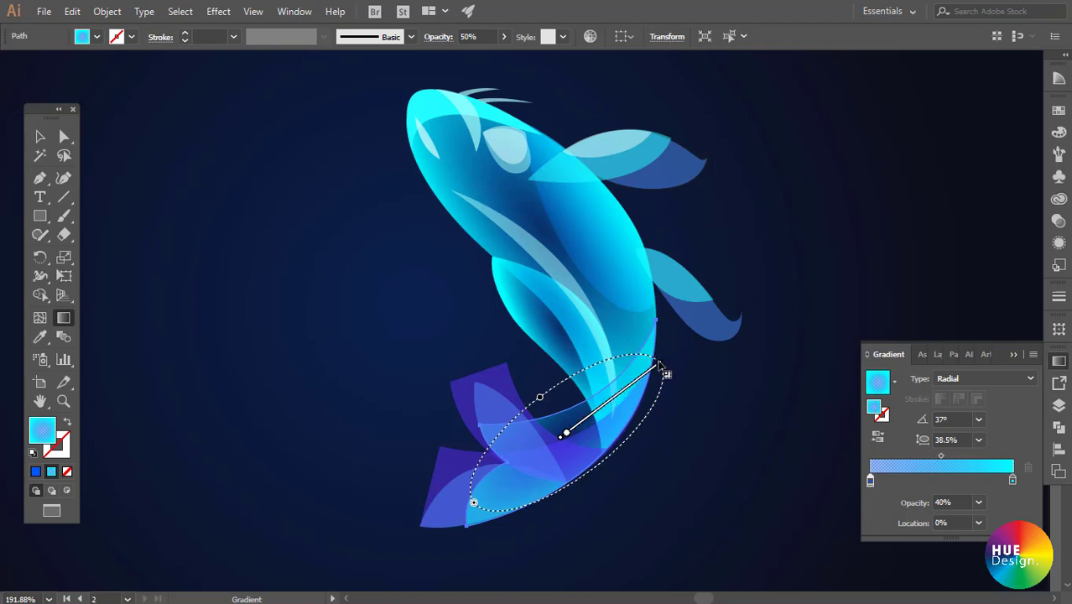
left_click_drag(662, 388, 658, 380)
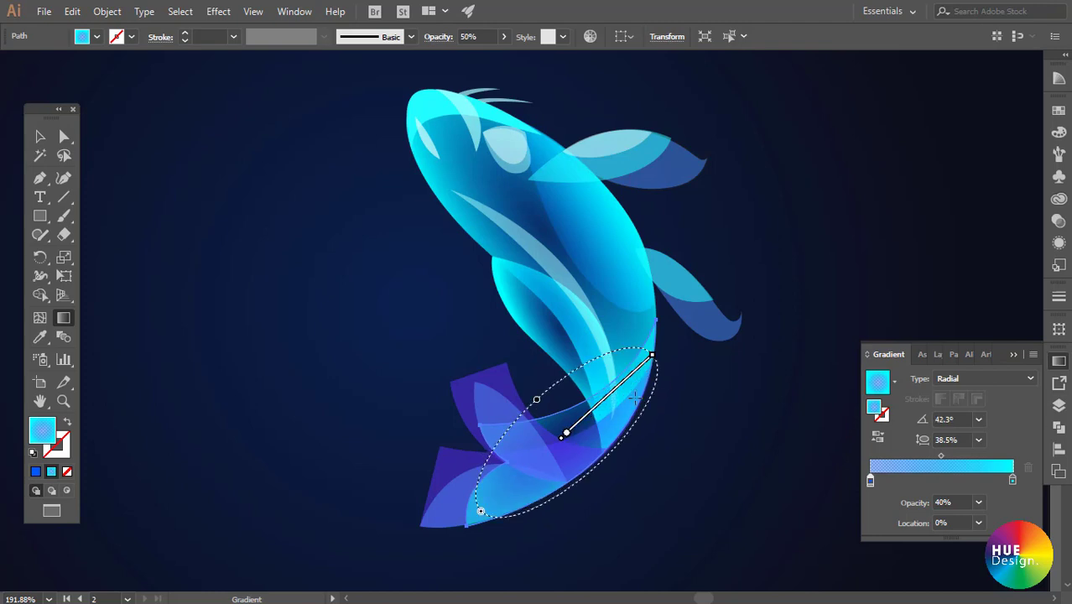
key("v")
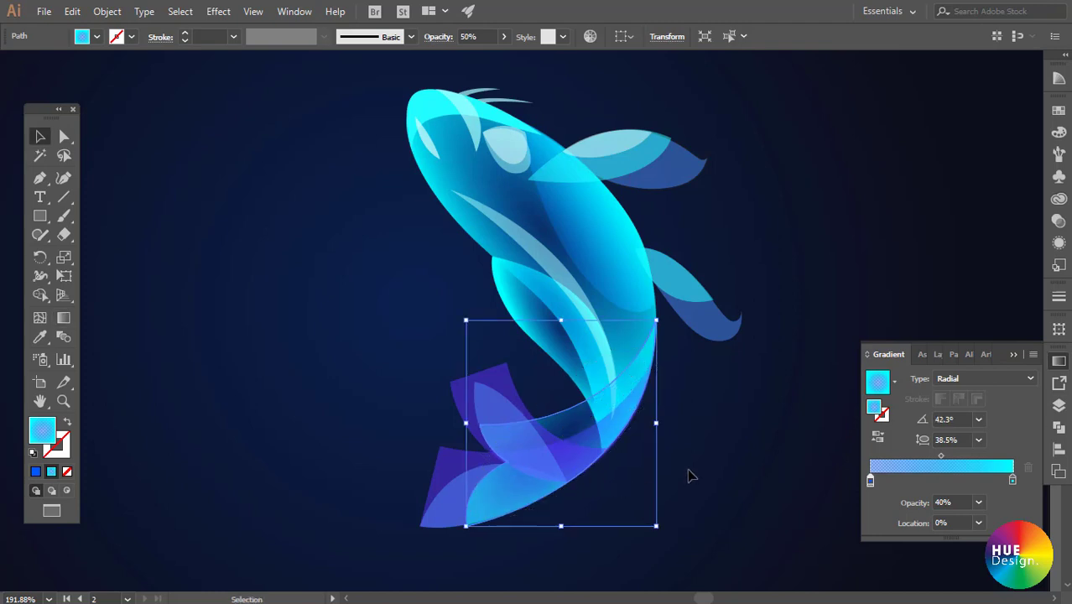
left_click(688, 475)
- Apply a radial gradient to the purple fin with a violet-blue left stop at full blue 255
left_click(588, 439)
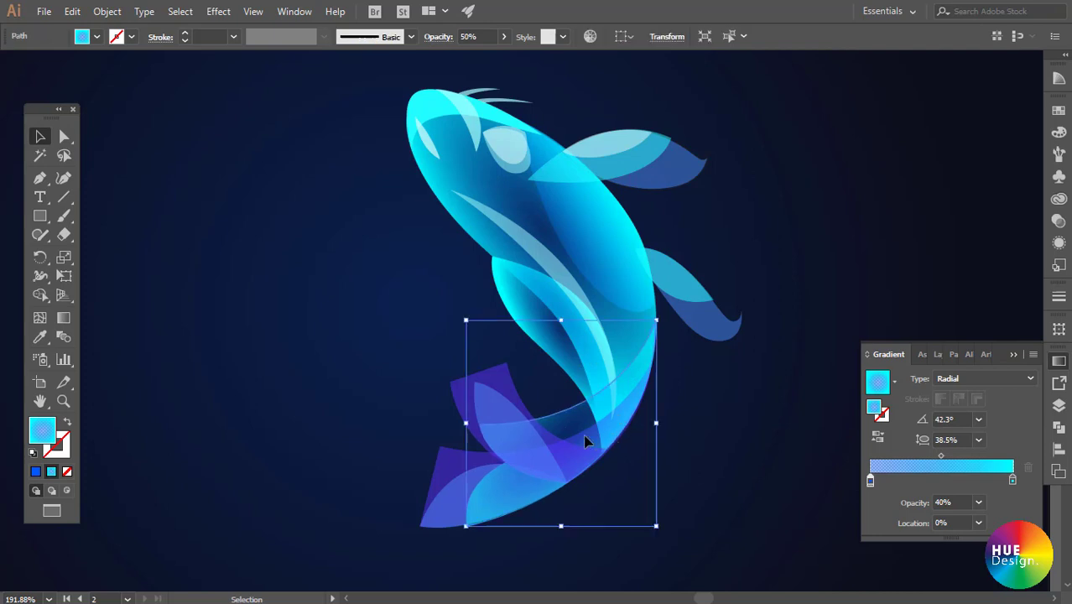
left_click(441, 451)
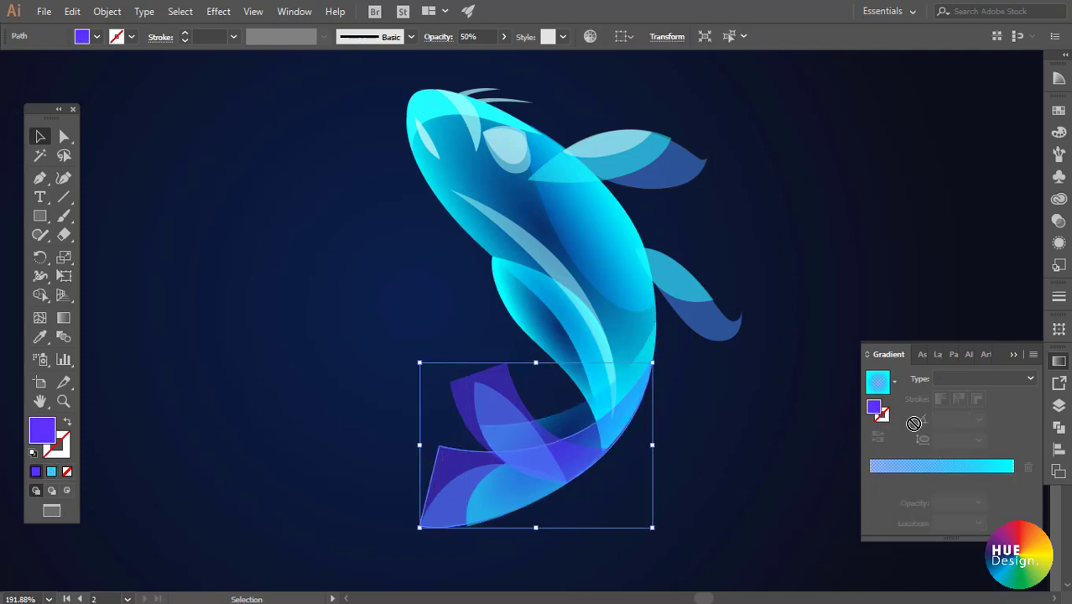
left_click(1011, 470)
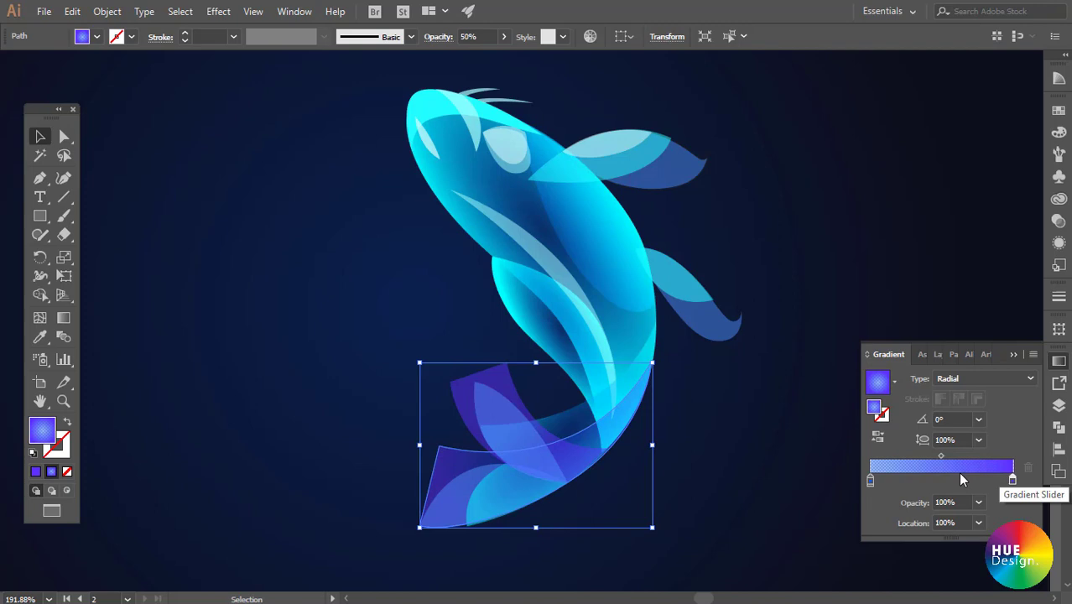
double_click(870, 481)
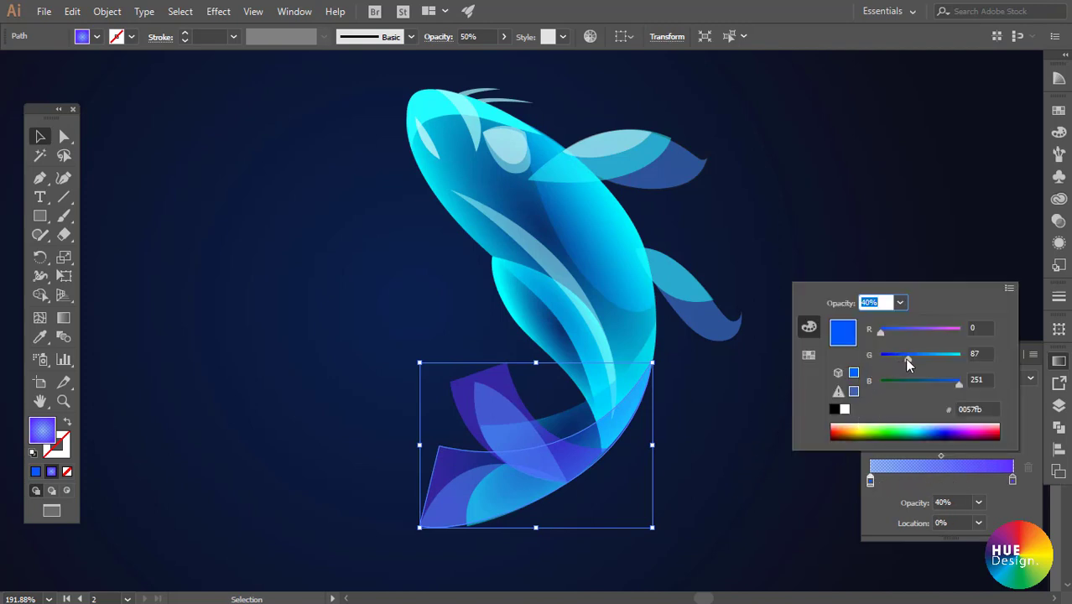
left_click_drag(903, 361, 883, 348)
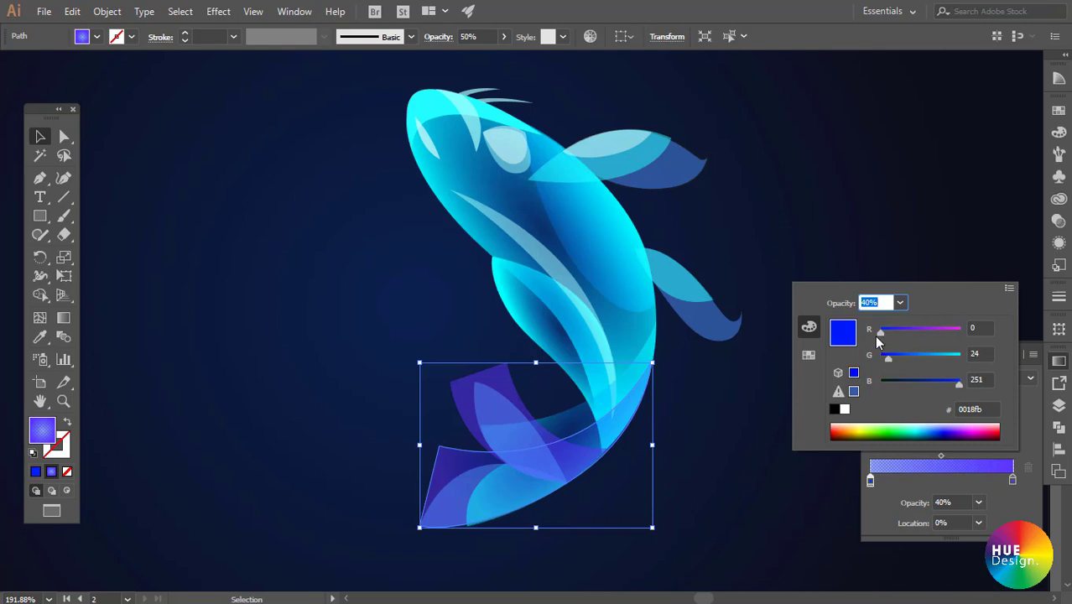
left_click(889, 332)
left_click_drag(953, 385, 954, 382)
mouse_move(892, 333)
left_mouse_down()
mouse_move(880, 332)
mouse_move(864, 361)
left_mouse_up()
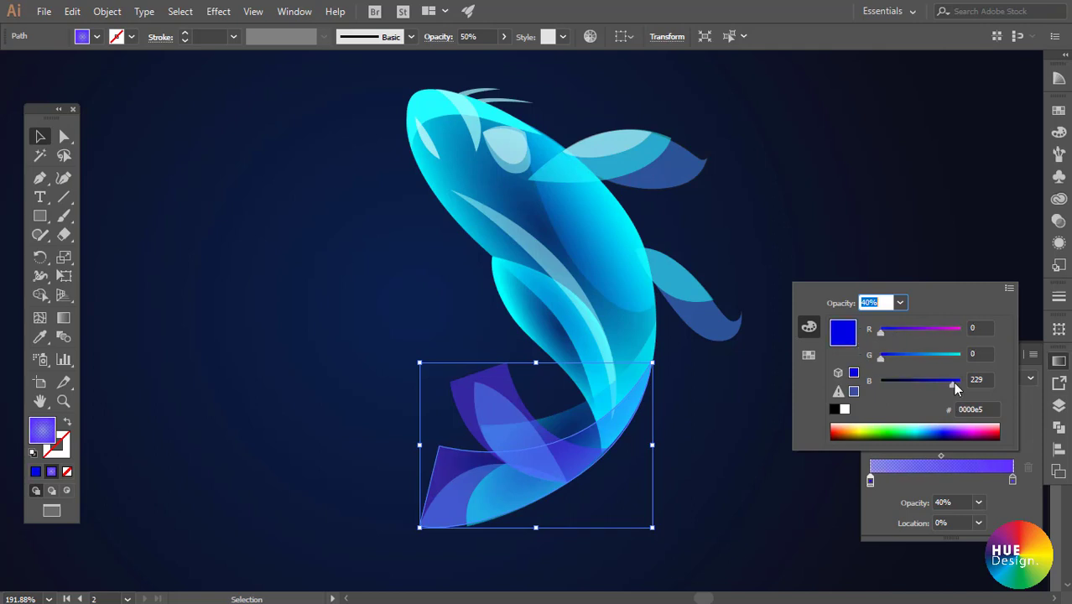
left_click_drag(955, 383, 964, 382)
left_click(1009, 506)
- Flatten the fin's radial gradient into a narrow 30.7%-aspect ellipse tilted along the fin
key("g")
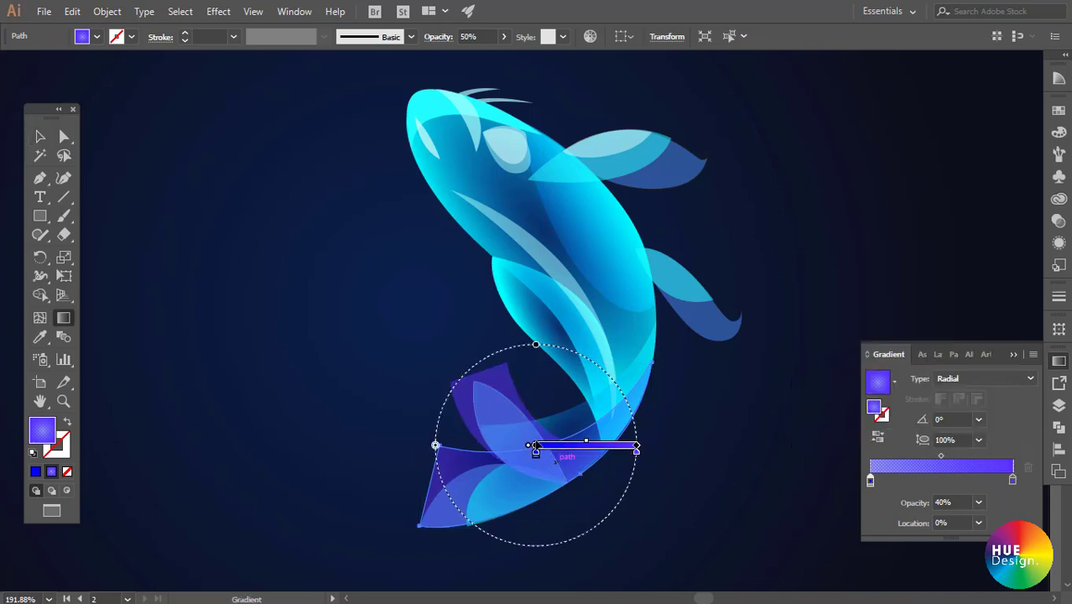
left_click_drag(536, 345, 536, 391)
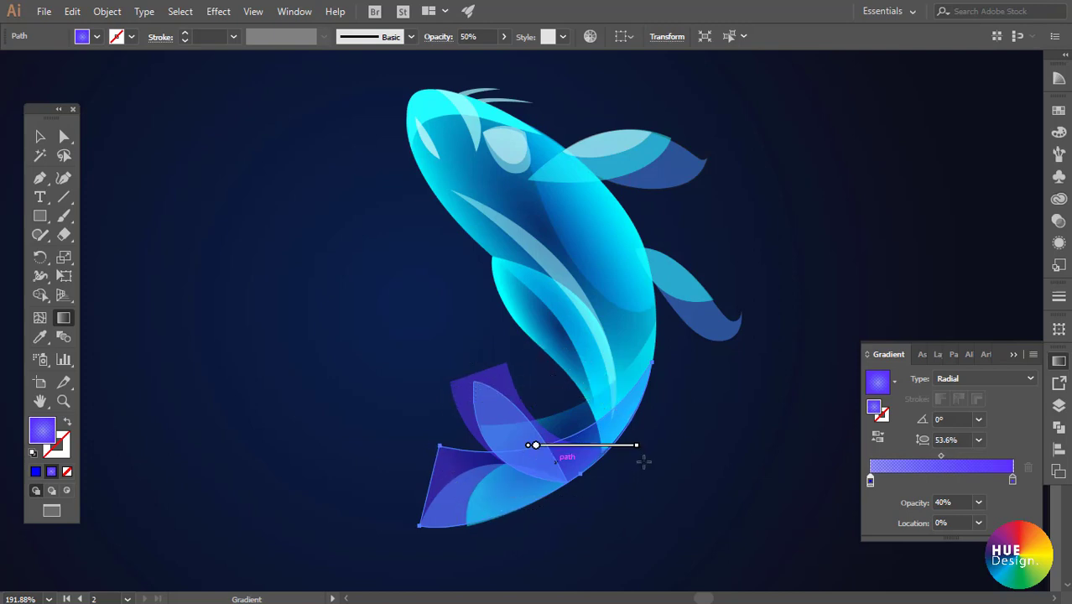
left_click_drag(630, 462, 636, 427)
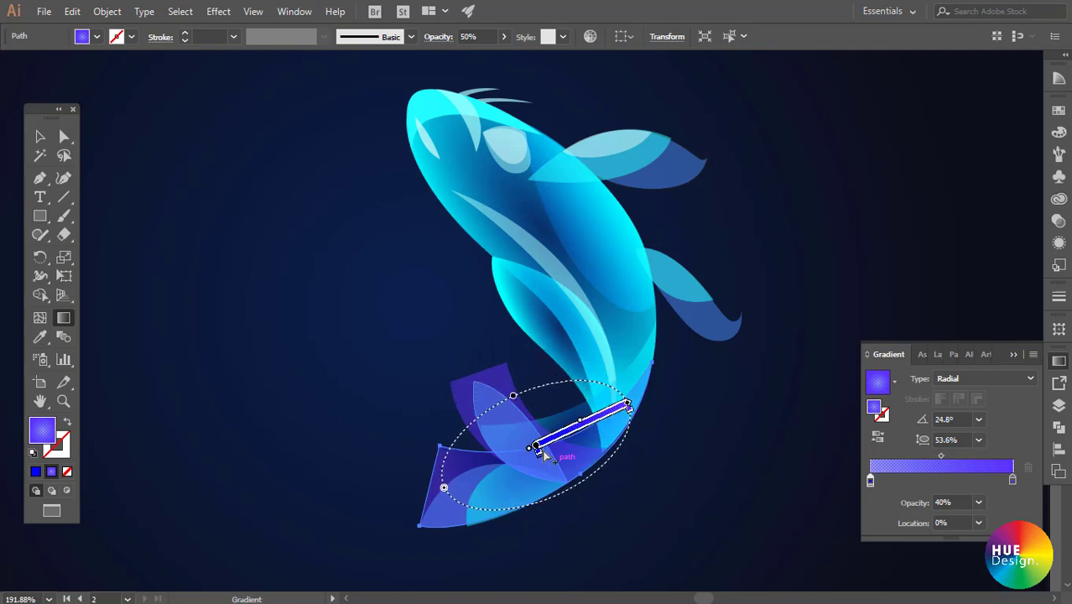
left_click_drag(533, 447, 521, 474)
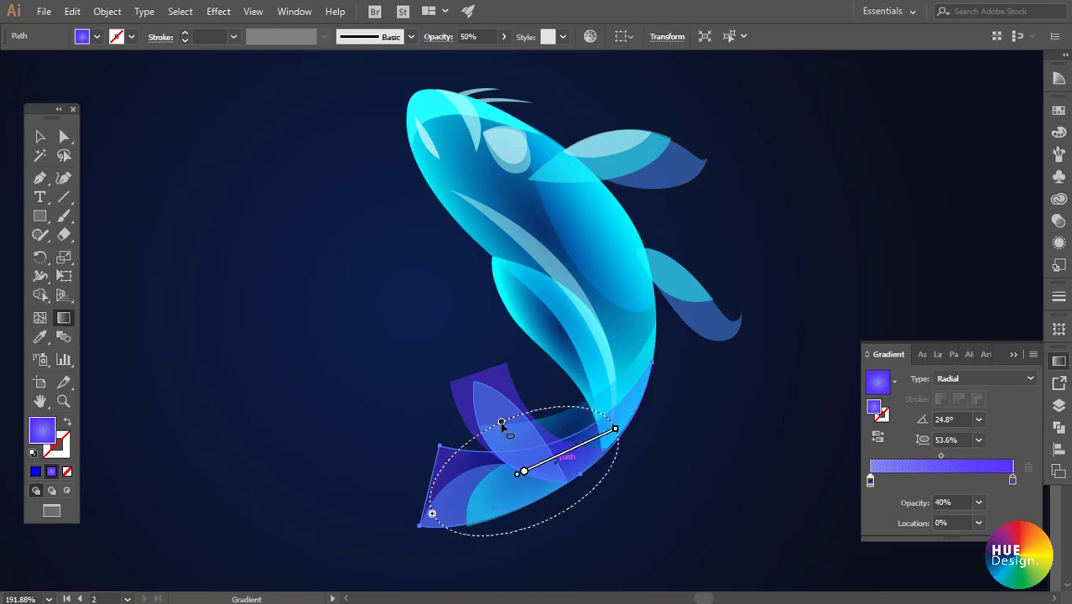
left_click_drag(501, 423, 511, 442)
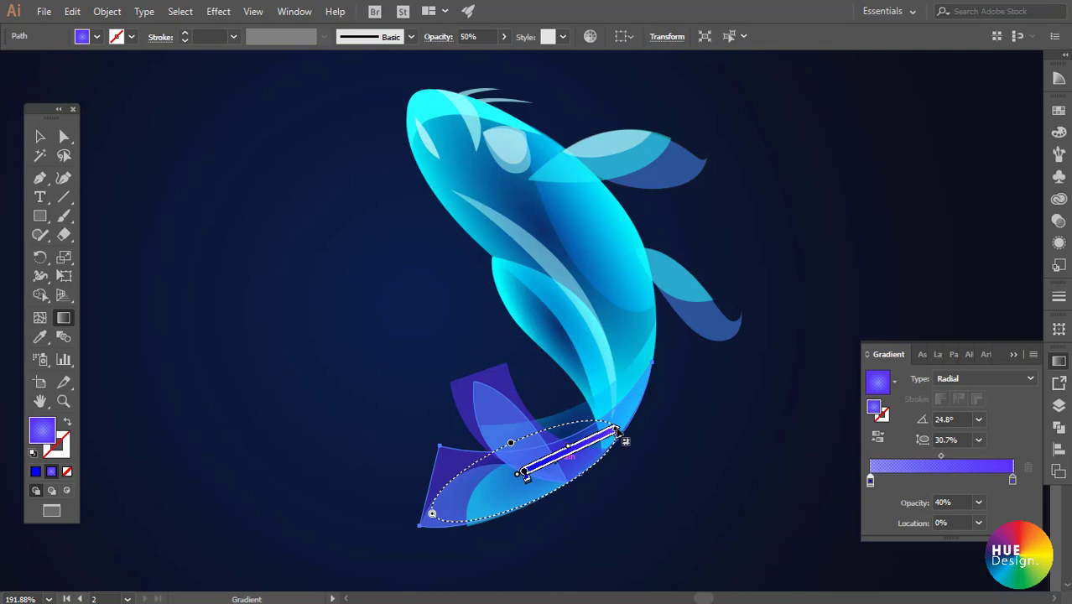
left_click_drag(625, 441, 645, 417)
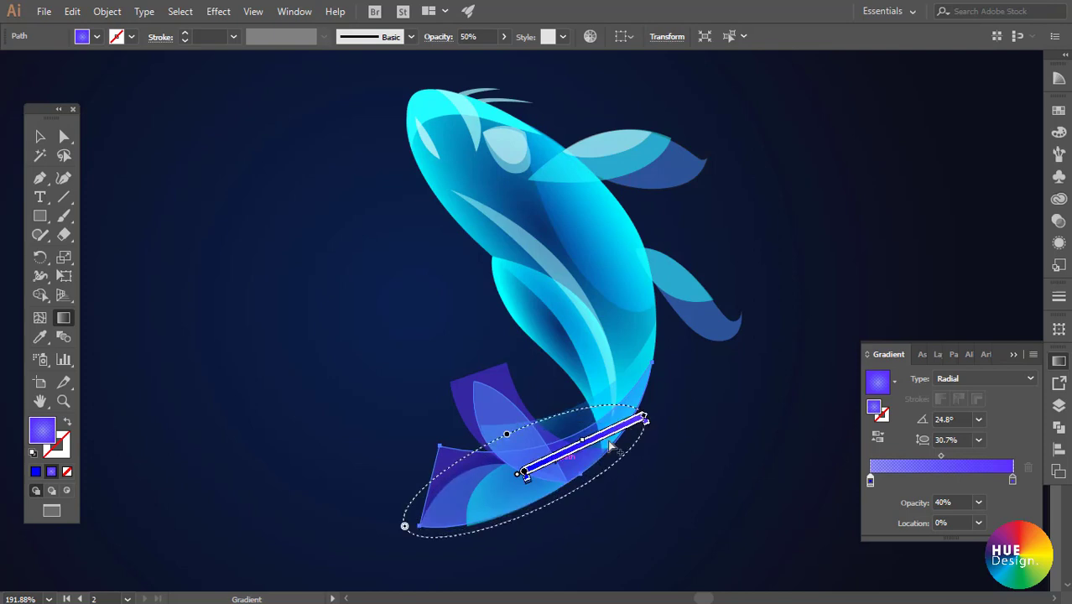
left_click_drag(640, 437, 642, 447)
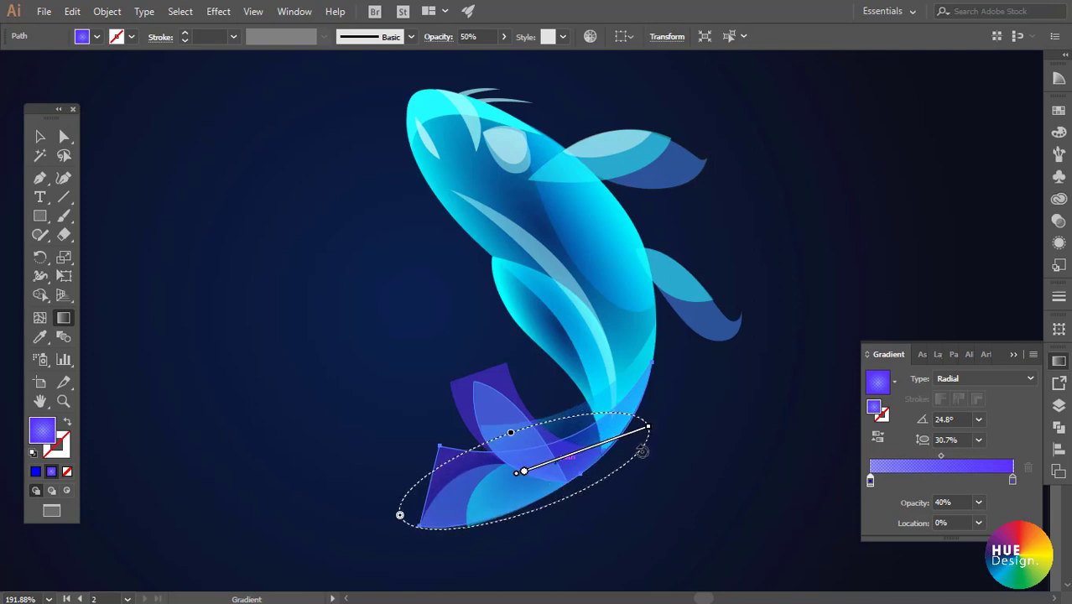
- Change the lower tail shape's gradient from radial to linear
key("v")
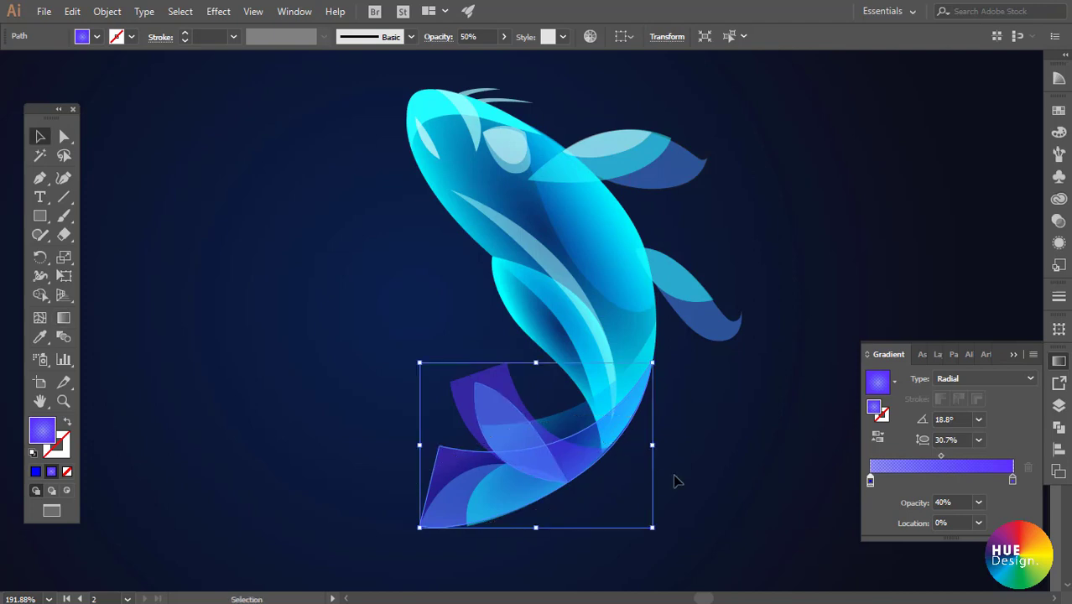
left_click(610, 491)
left_click(501, 371)
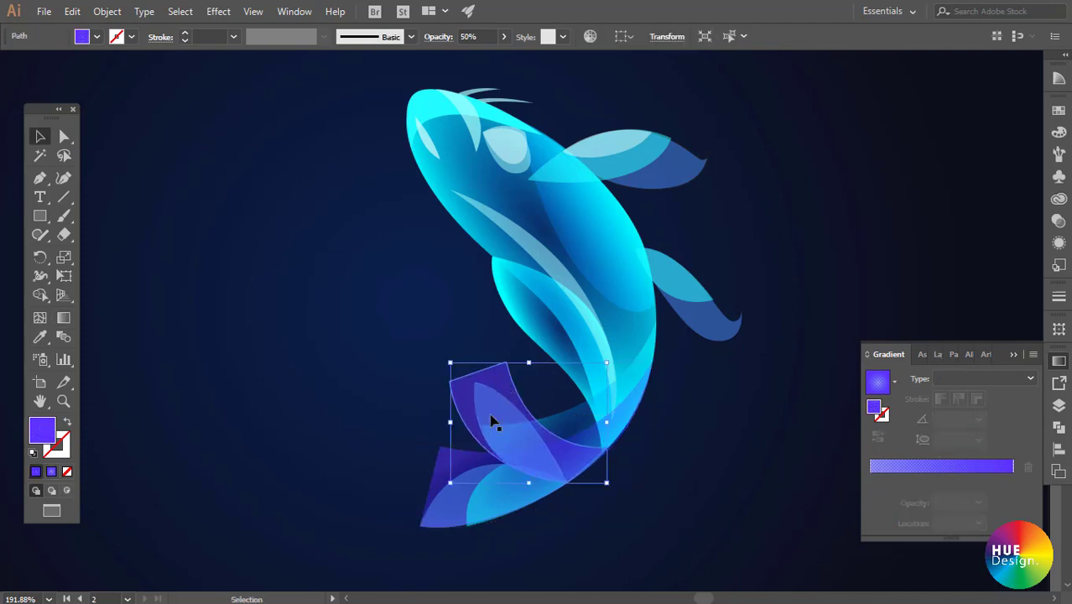
left_click(676, 466)
left_click(460, 463)
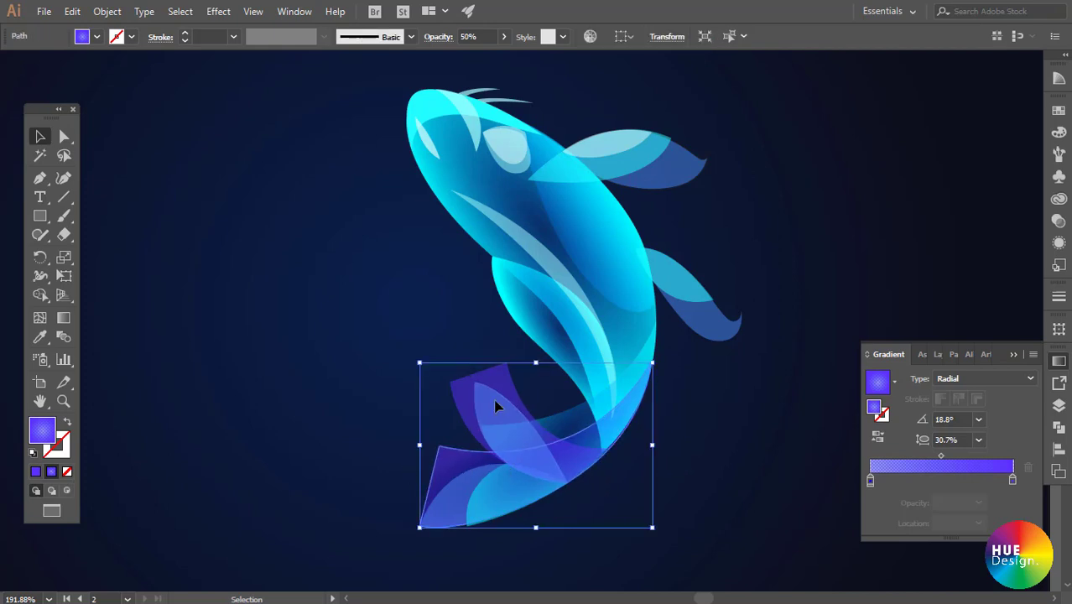
left_click(1024, 377)
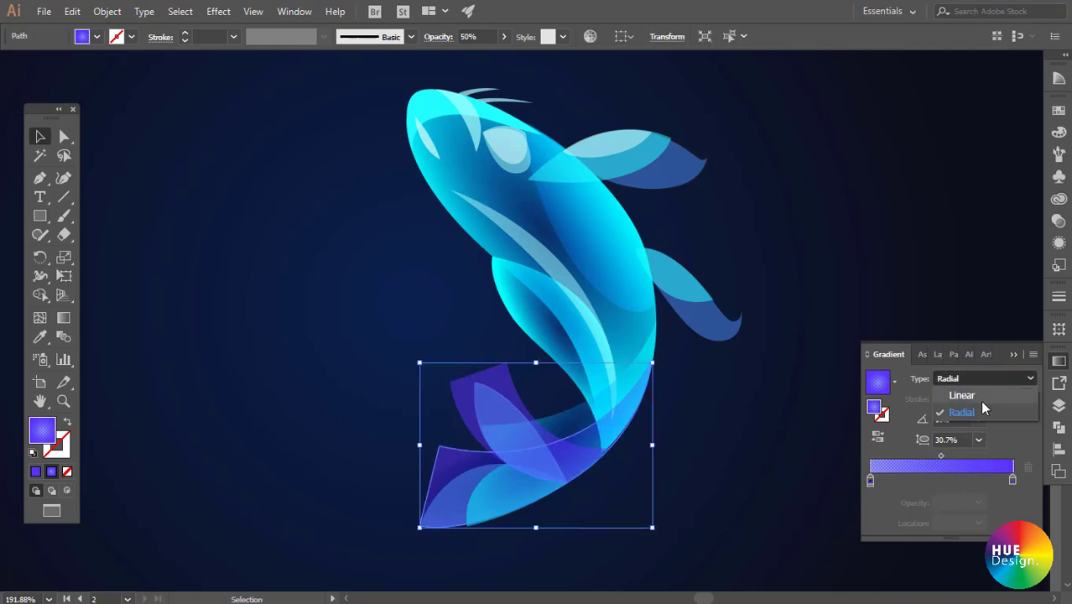
left_click(979, 398)
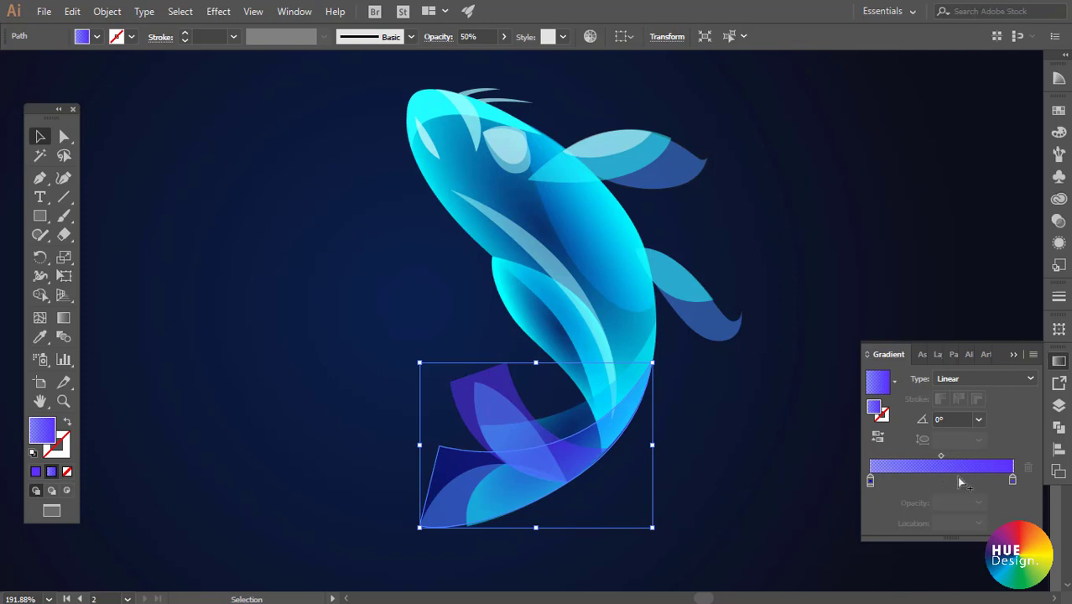
- Angle the tail's linear gradient to 19.9° running up along the tail
left_click(710, 487)
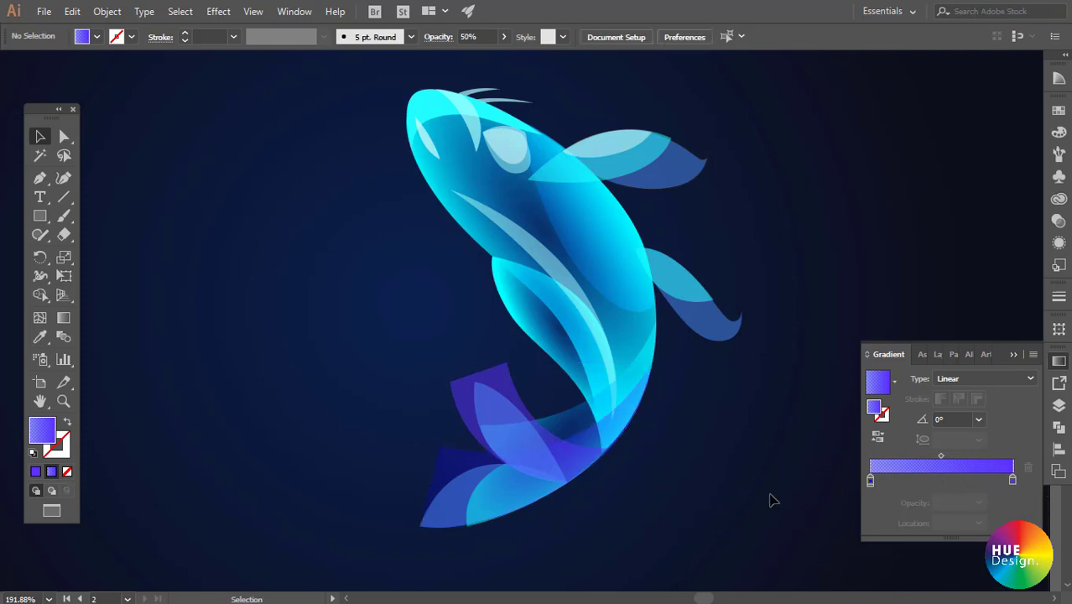
left_click(469, 457)
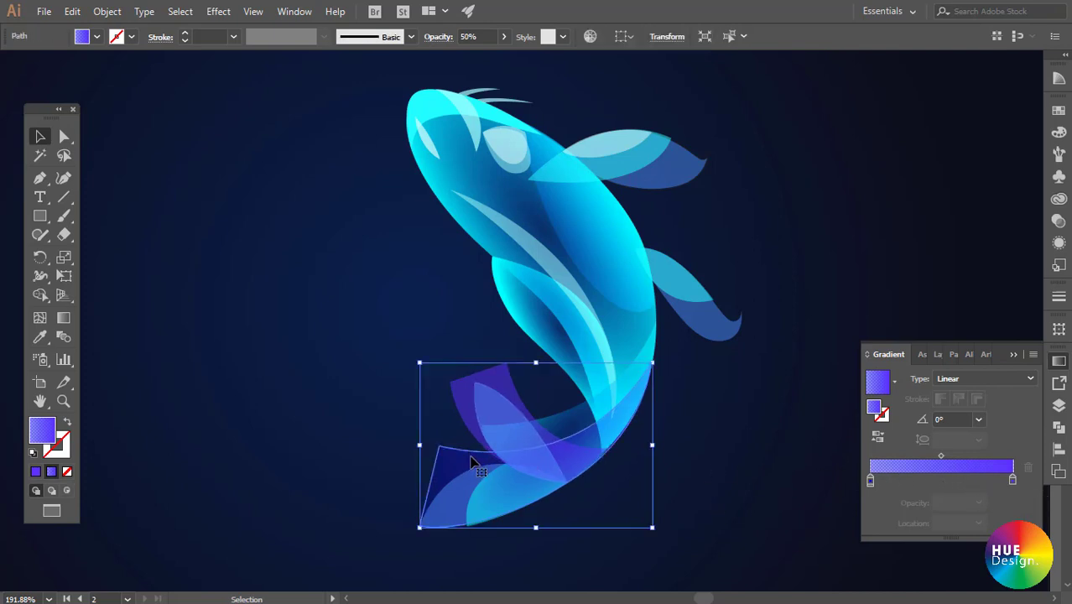
key("g")
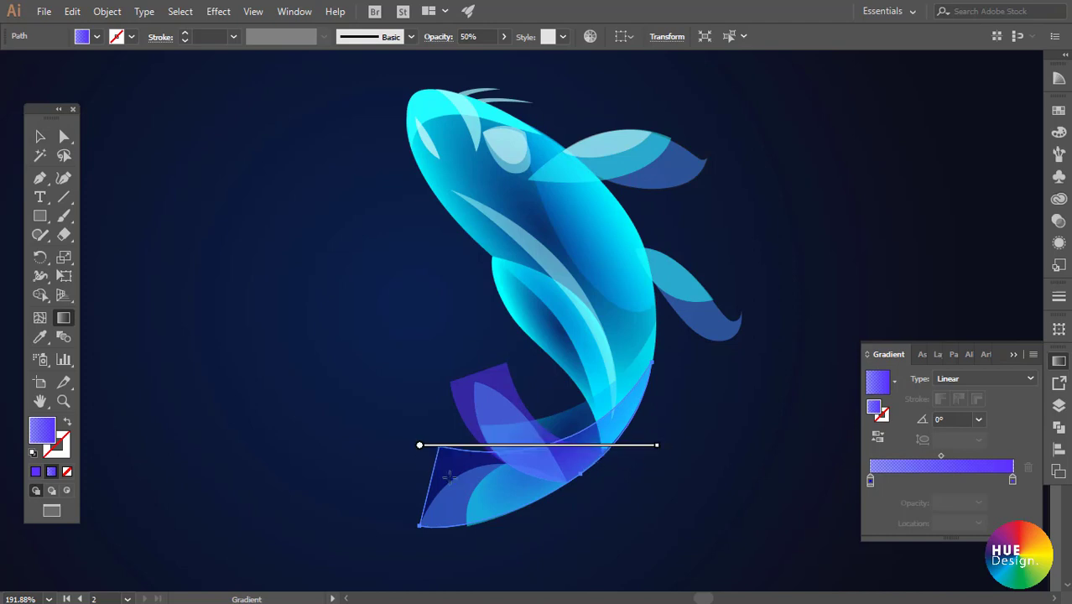
left_click_drag(434, 489, 660, 411)
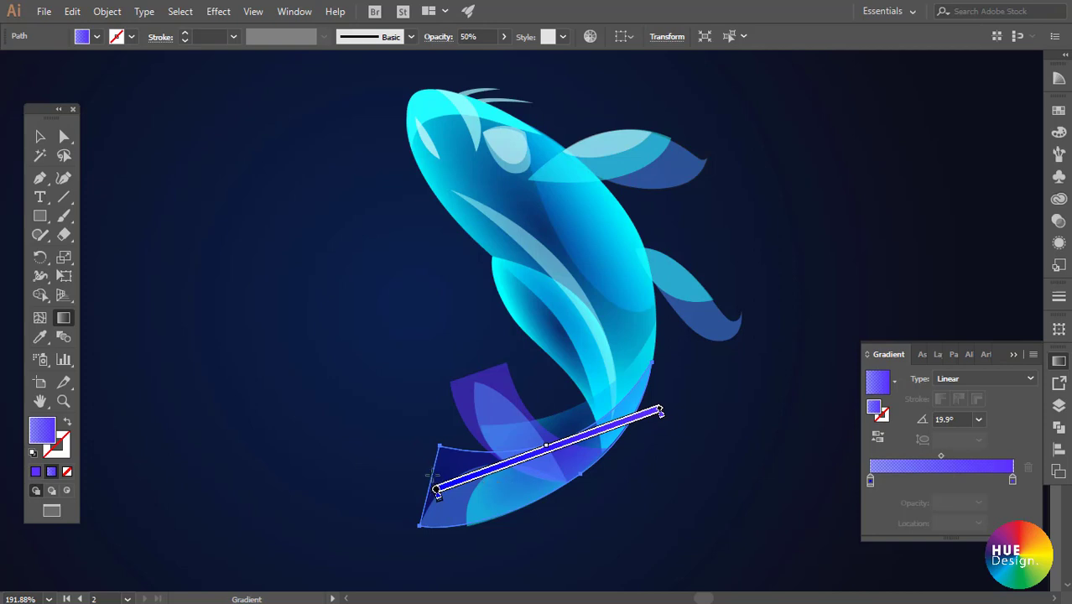
key("v")
left_click(718, 505)
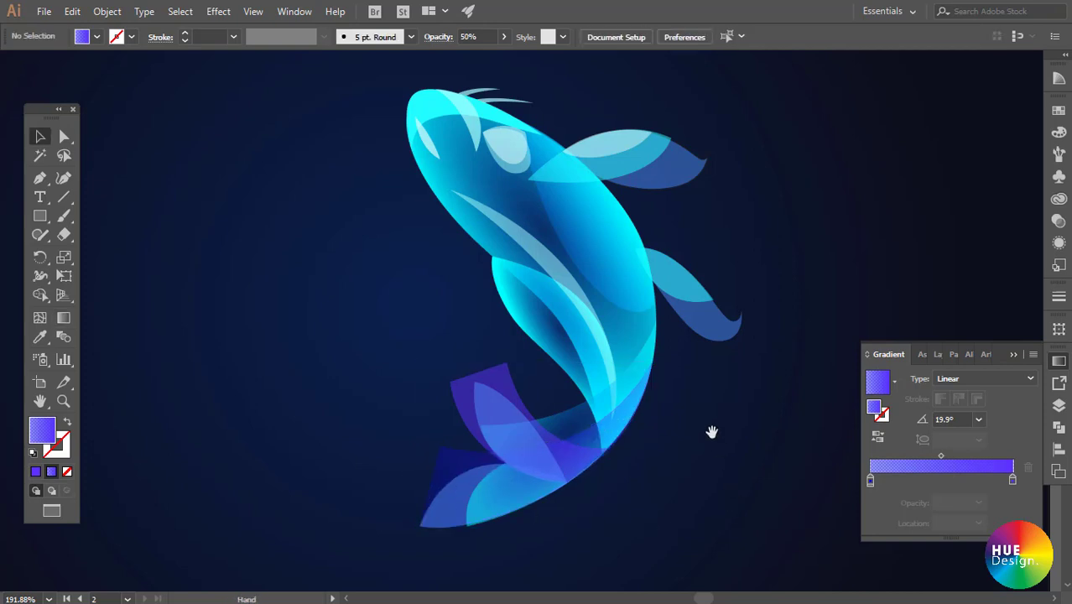
- Copy the lower fin's purple linear gradient onto the upper purple tail fin
scroll(638, 453, "up", 1)
scroll(575, 438, "up", 1)
left_click(568, 444)
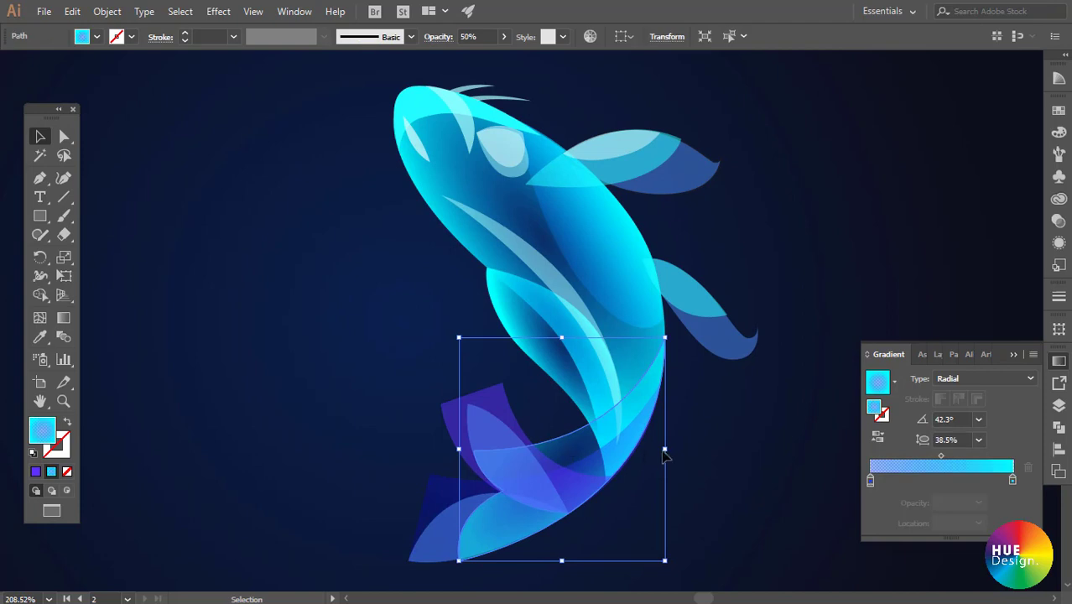
left_click(718, 459)
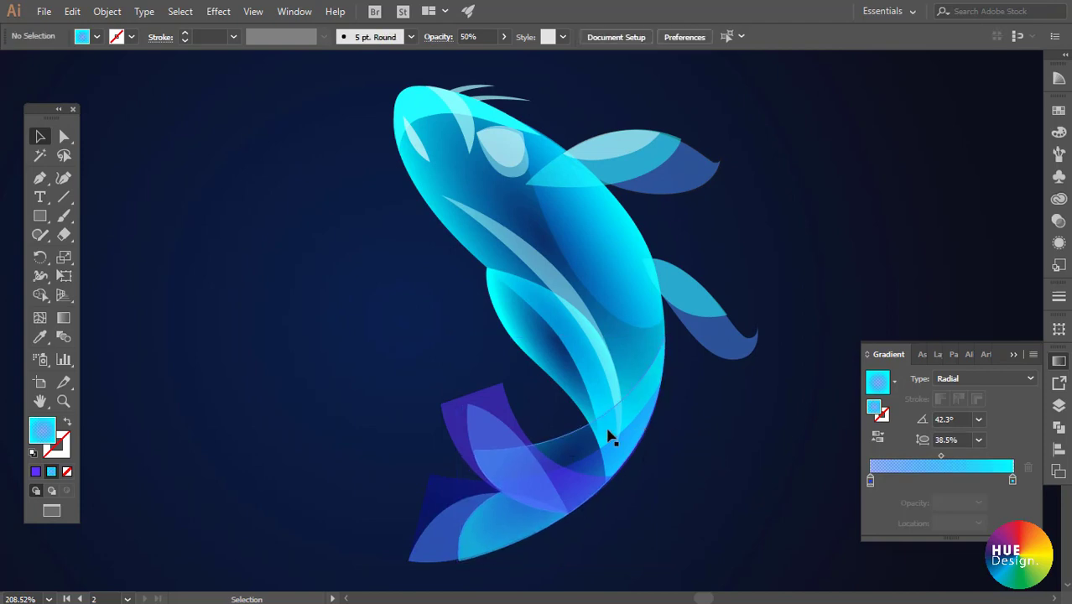
left_click(569, 446)
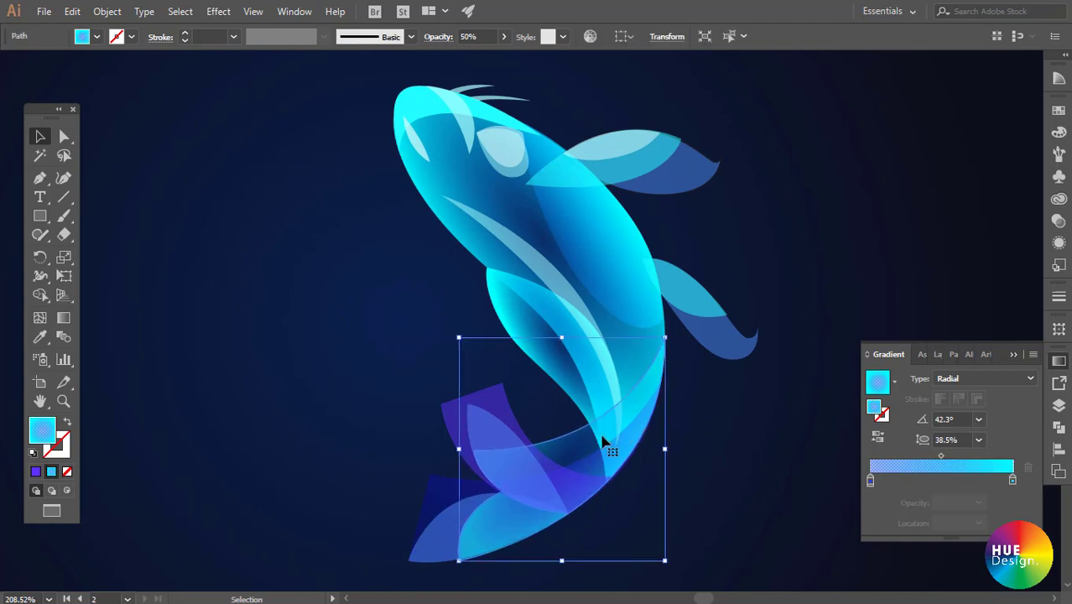
left_click(487, 403)
key("i")
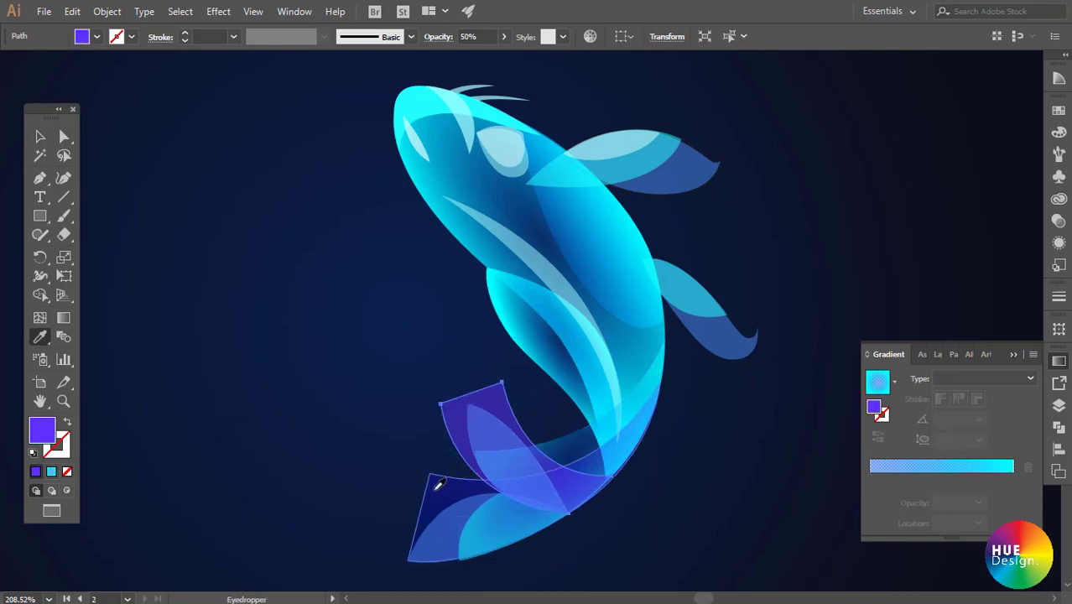
left_click(436, 484)
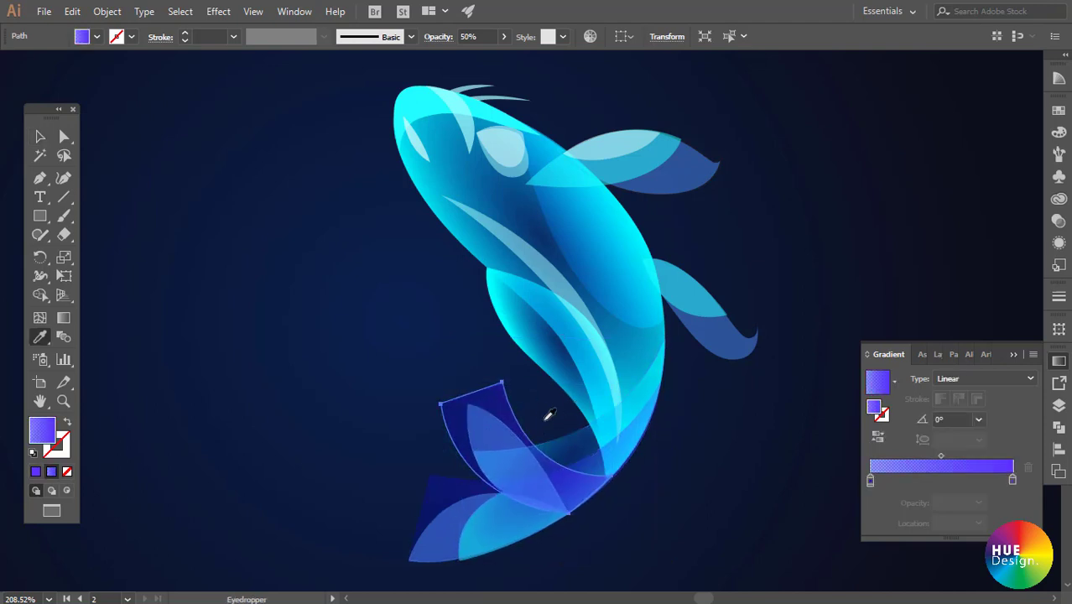
- Angle the upper fin's gradient diagonally to -36.9°, then fit the artboard in view
key("g")
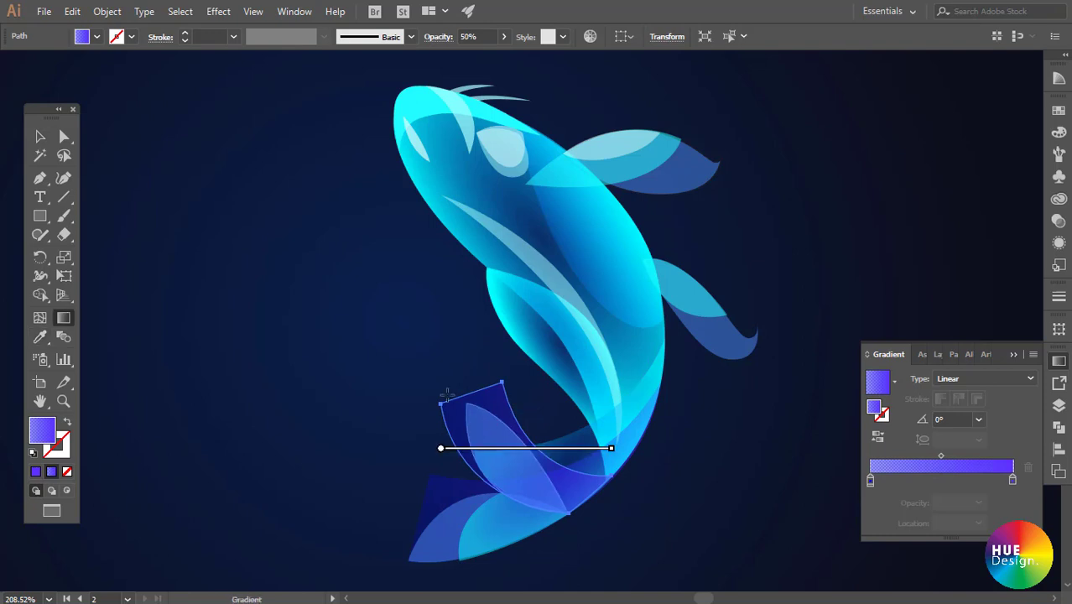
left_click_drag(446, 394, 579, 496)
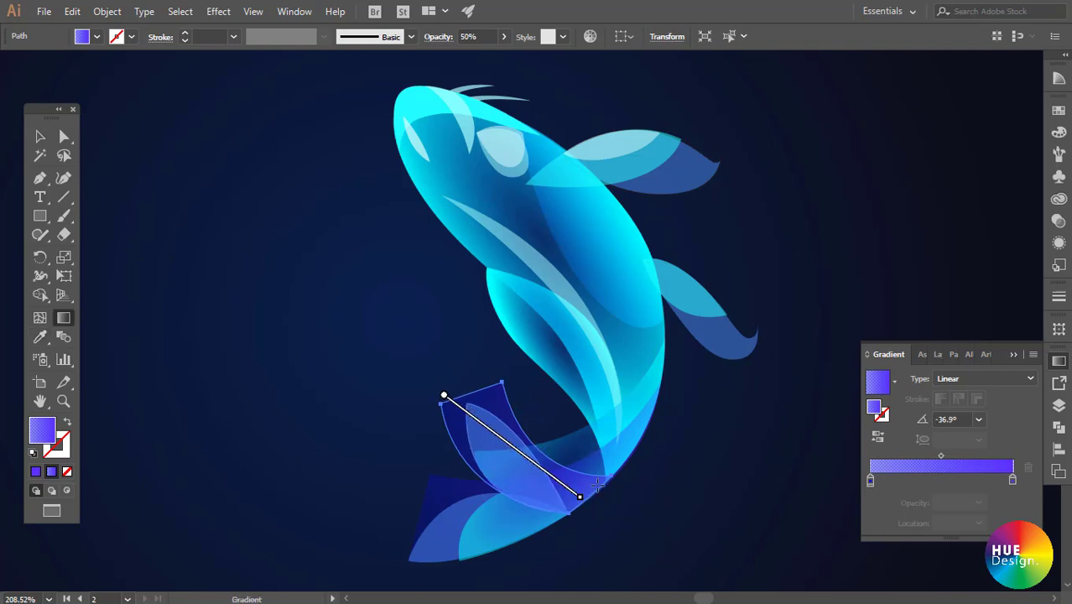
key("v")
left_click(710, 454)
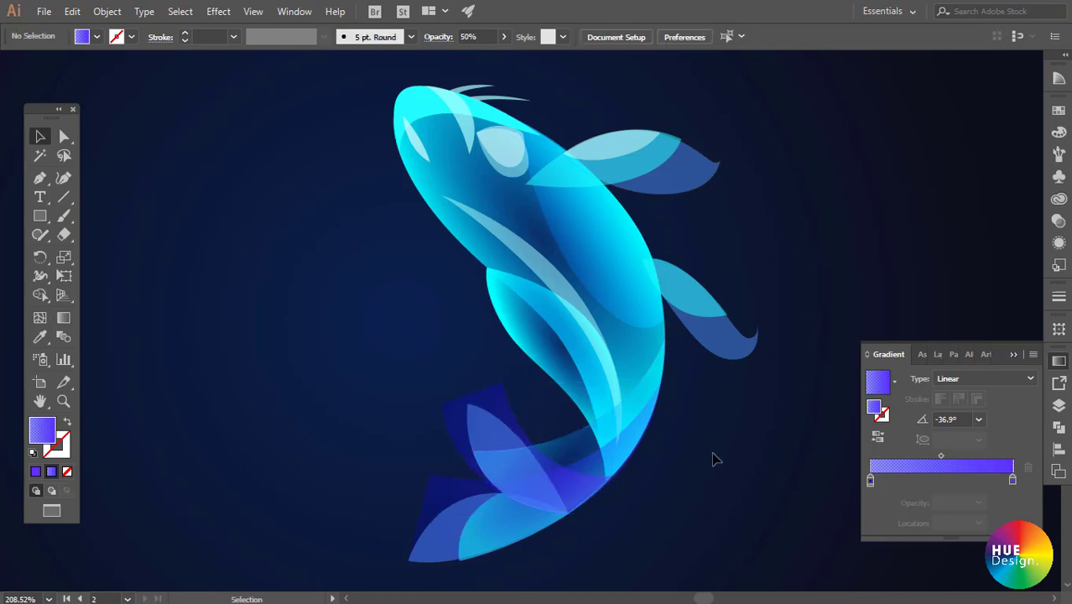
key("ctrl+0")
scroll(603, 431, "up", 1)
scroll(652, 432, "up", 3)
- Select the middle and lower tail fins together and apply a linear gradient to both
left_click_drag(652, 432, 607, 335)
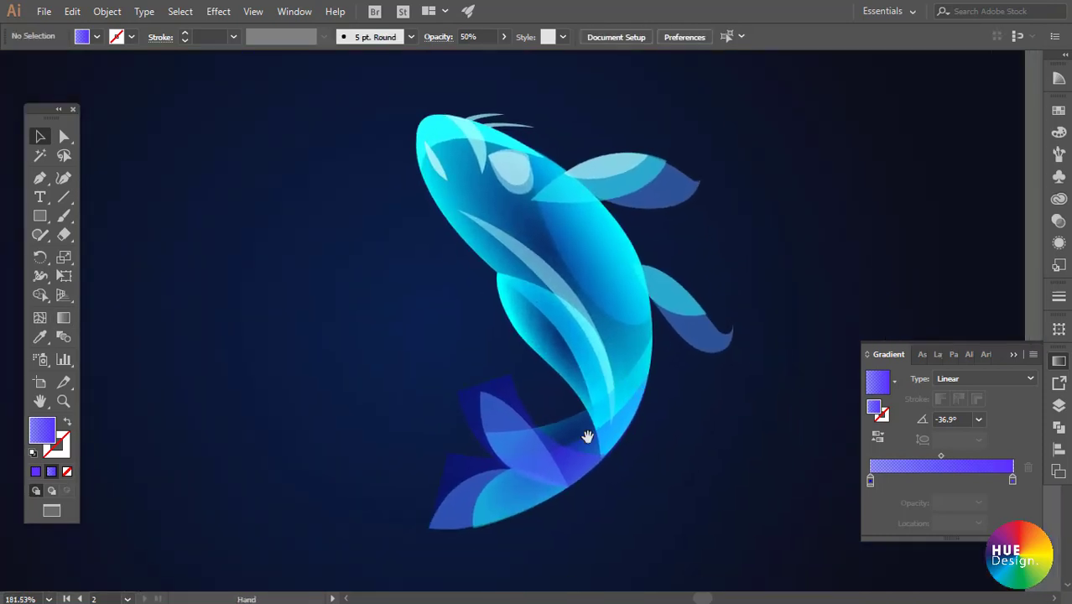
left_click(497, 423)
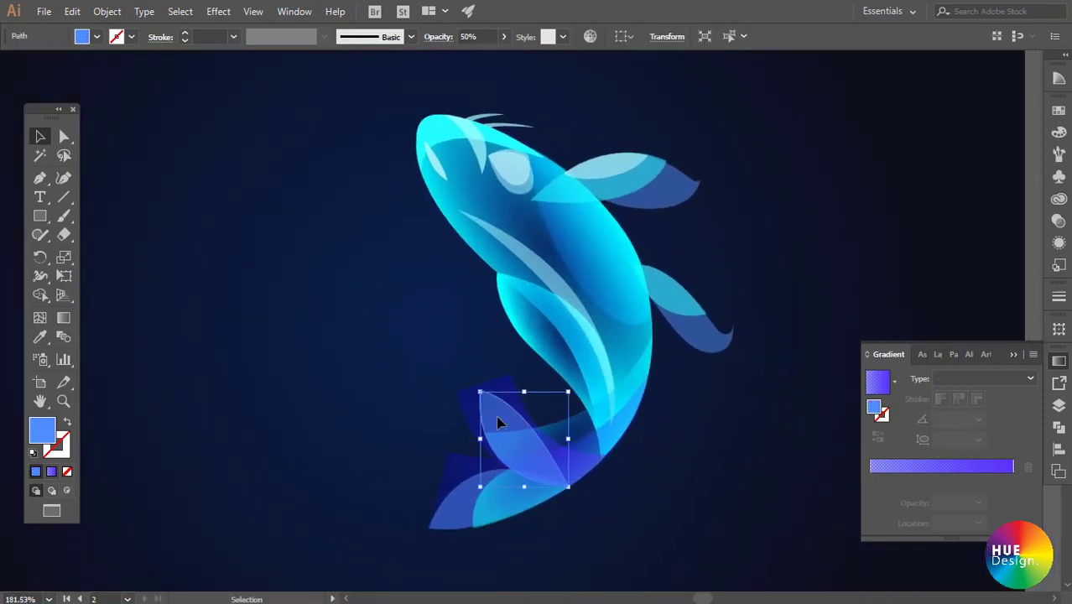
left_click(579, 508)
left_click(455, 505)
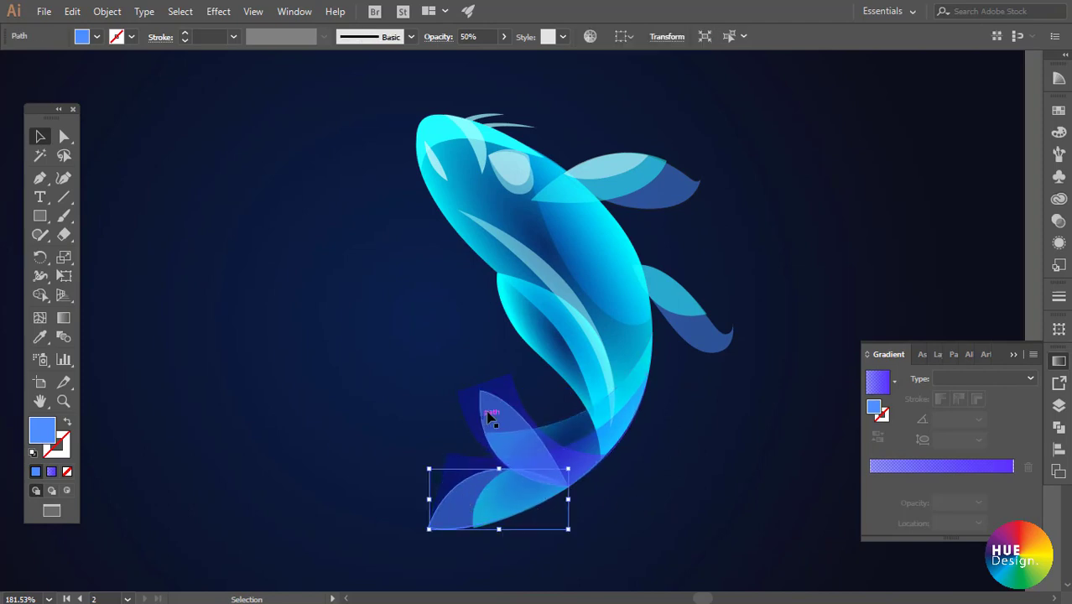
left_click(495, 412)
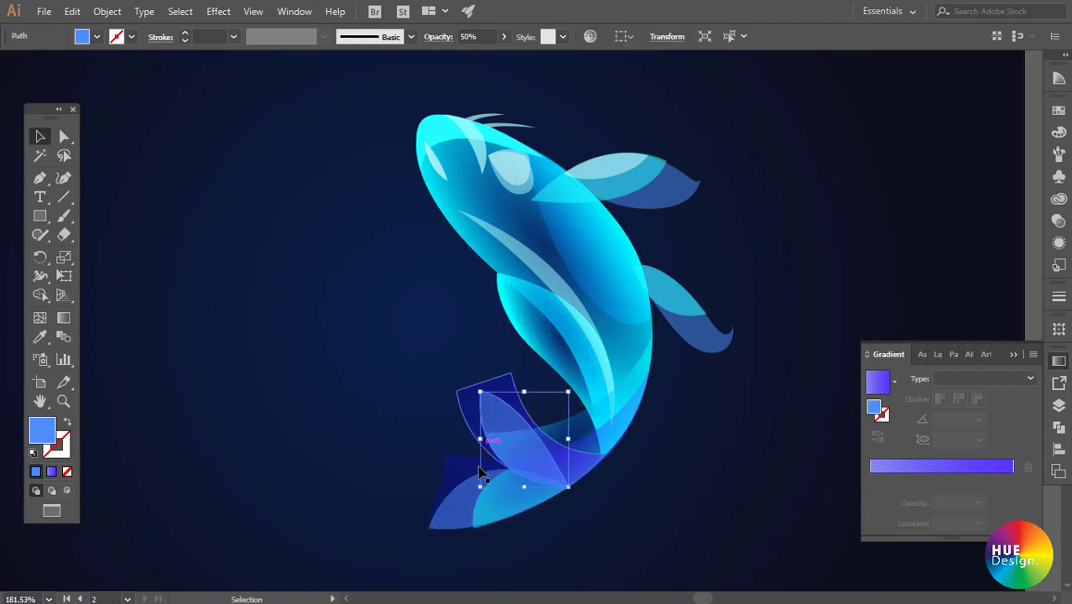
left_click(468, 510, "shift")
left_click(933, 477)
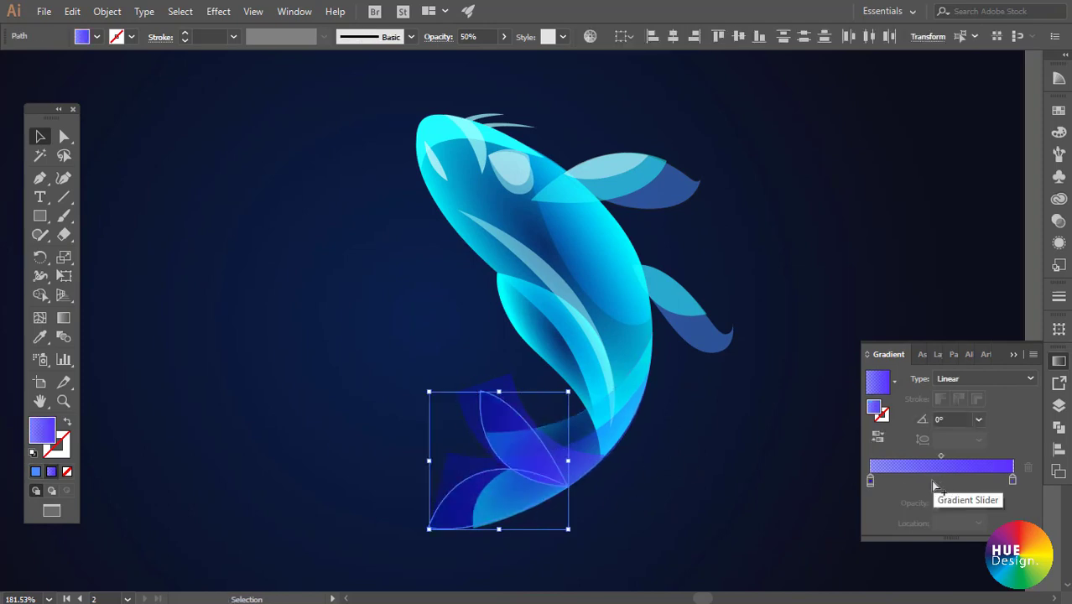
- Set the gradient's starting stop to a violet-blue at 40% opacity
double_click(871, 482)
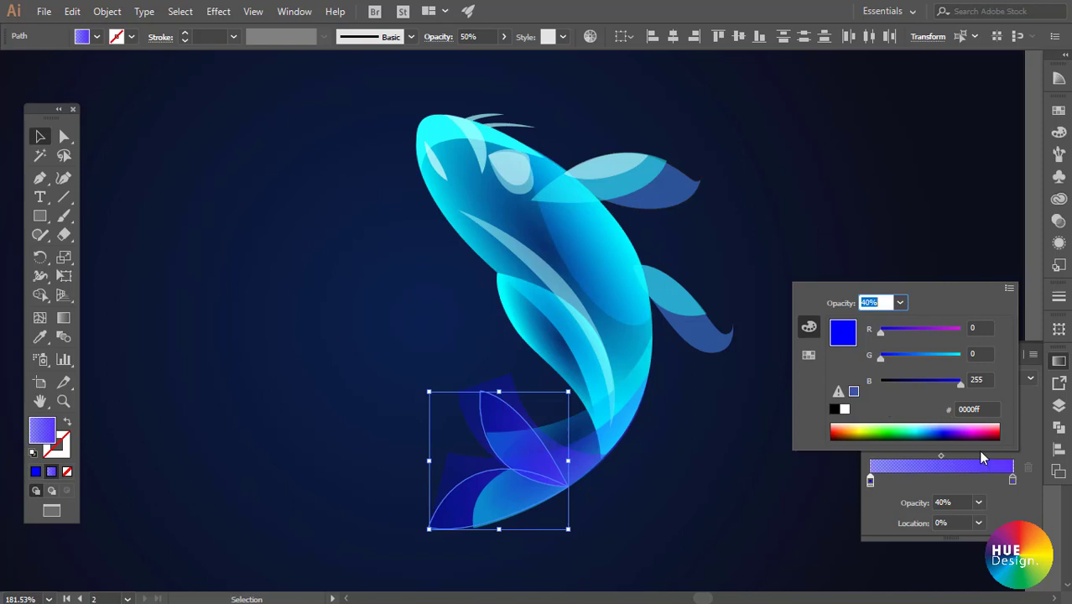
mouse_move(881, 330)
left_mouse_down()
mouse_move(911, 329)
mouse_move(911, 358)
mouse_move(881, 332)
mouse_move(904, 358)
mouse_move(901, 333)
mouse_move(908, 358)
left_mouse_up()
left_click(911, 332)
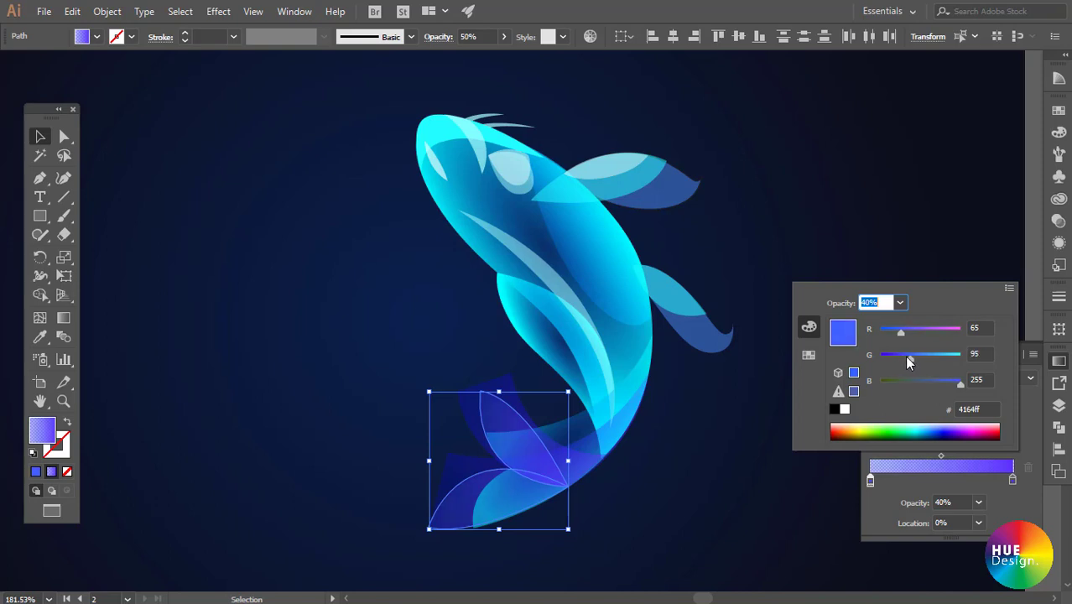
left_click(991, 488)
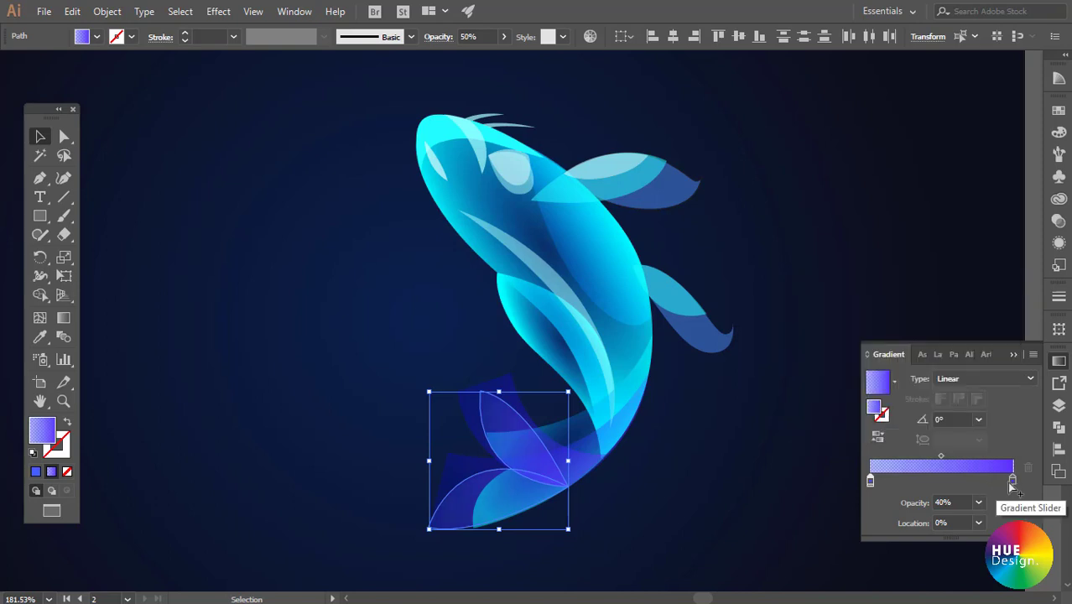
- Move the ending stop to the very end and make it a fully opaque pale periwinkle blue
left_click(1011, 484)
left_click_drag(1008, 482, 1011, 480)
double_click(1010, 479)
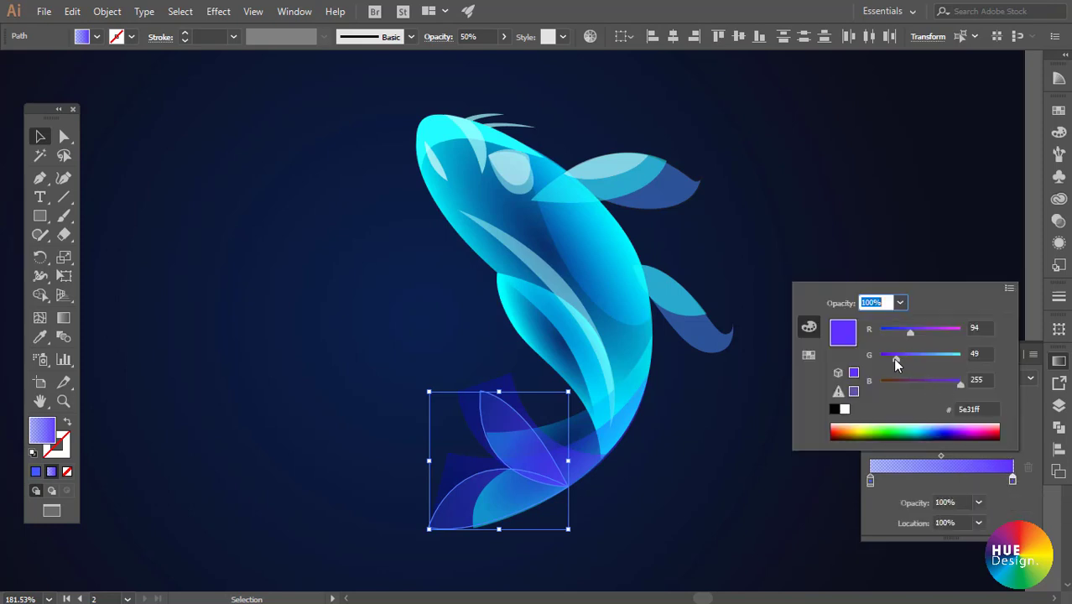
mouse_move(895, 357)
left_mouse_down()
mouse_move(928, 362)
mouse_move(920, 358)
left_mouse_up()
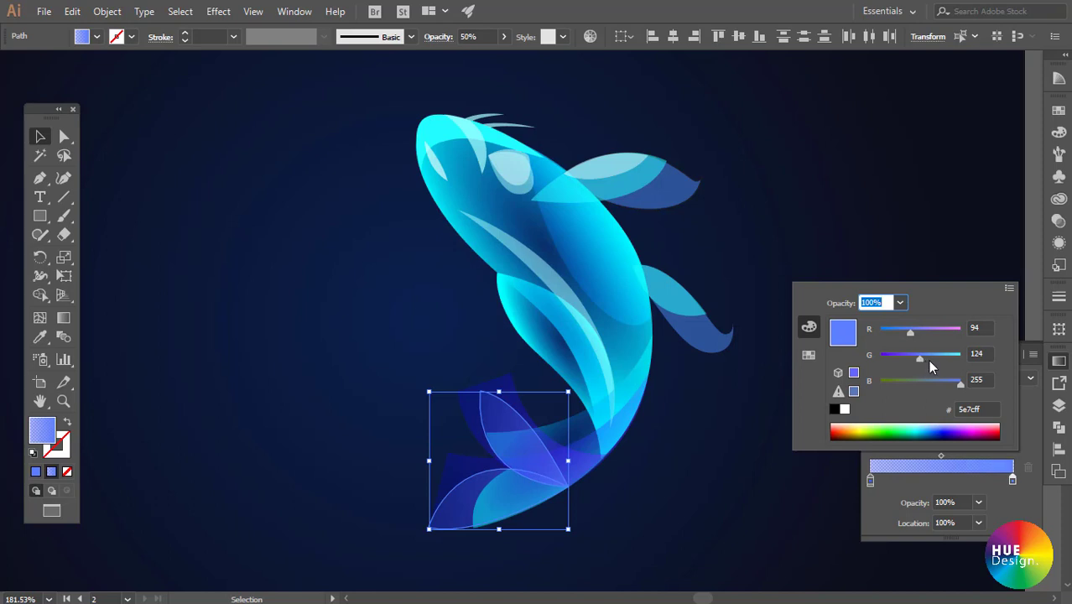
left_click(928, 360)
left_click_drag(904, 335, 890, 338)
mouse_move(904, 336)
left_mouse_down()
mouse_move(921, 339)
mouse_move(898, 332)
mouse_move(911, 331)
left_mouse_up()
- Redraw the middle fin's gradient from tip to base at about -82.5°
left_click(725, 449)
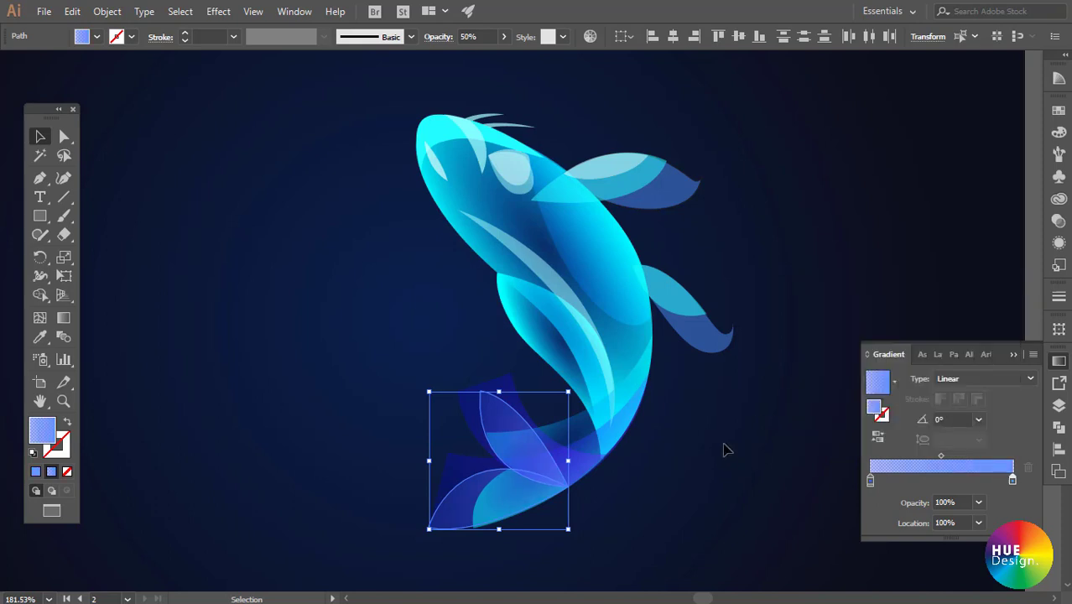
left_click(717, 485)
left_click(534, 461)
key("g")
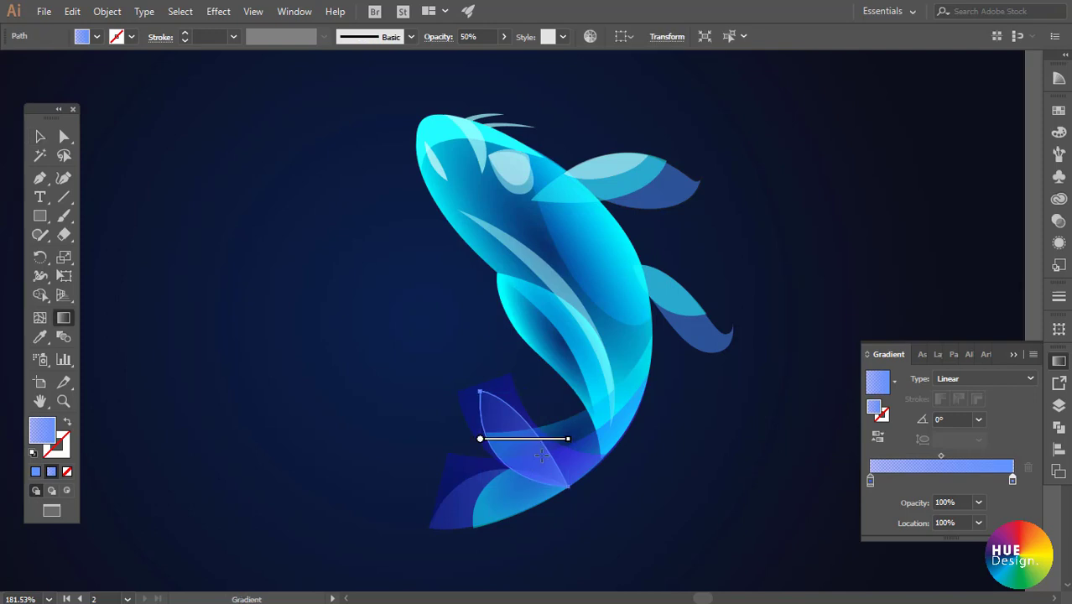
left_click_drag(491, 453, 574, 424)
mouse_move(469, 456)
left_mouse_down()
mouse_move(546, 432)
mouse_move(483, 451)
left_mouse_up()
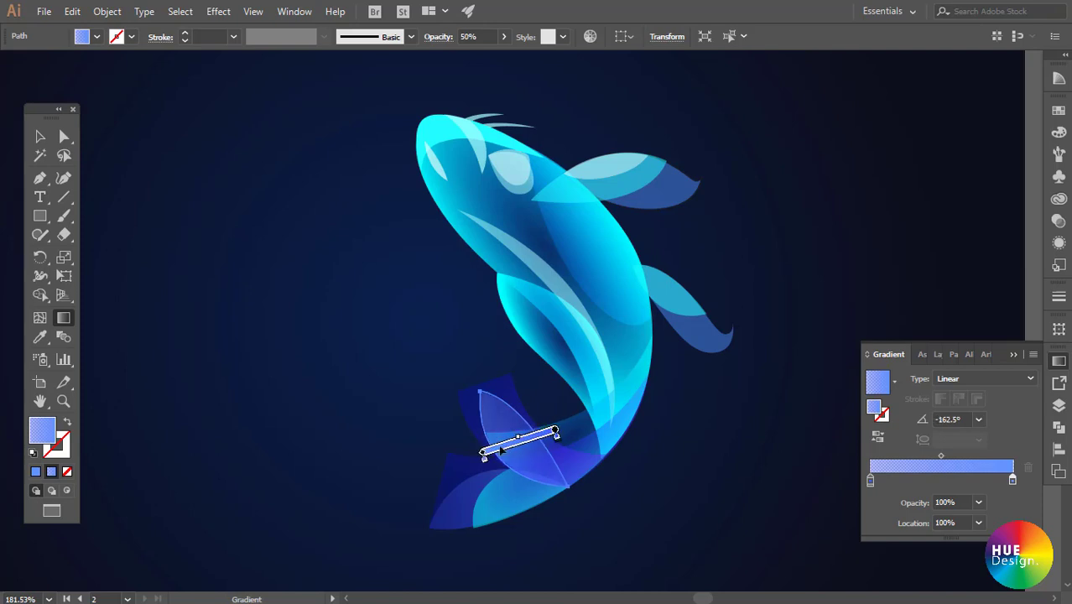
left_click_drag(525, 400, 522, 478)
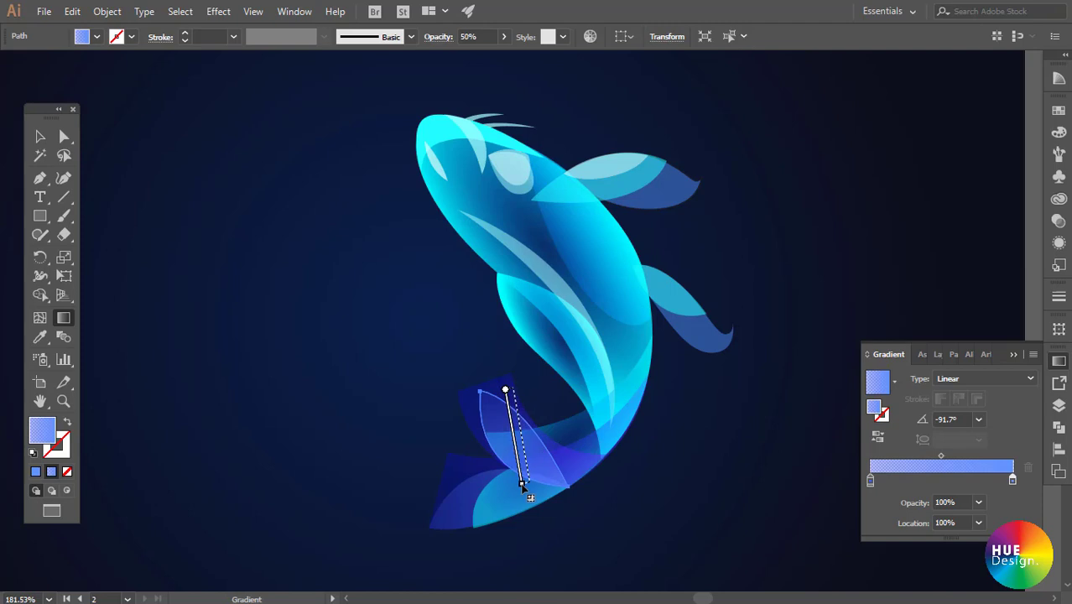
left_click_drag(516, 388, 529, 484)
key("v")
- Select the lower tail fin alone and switch to the Gradient tool
left_click(641, 505)
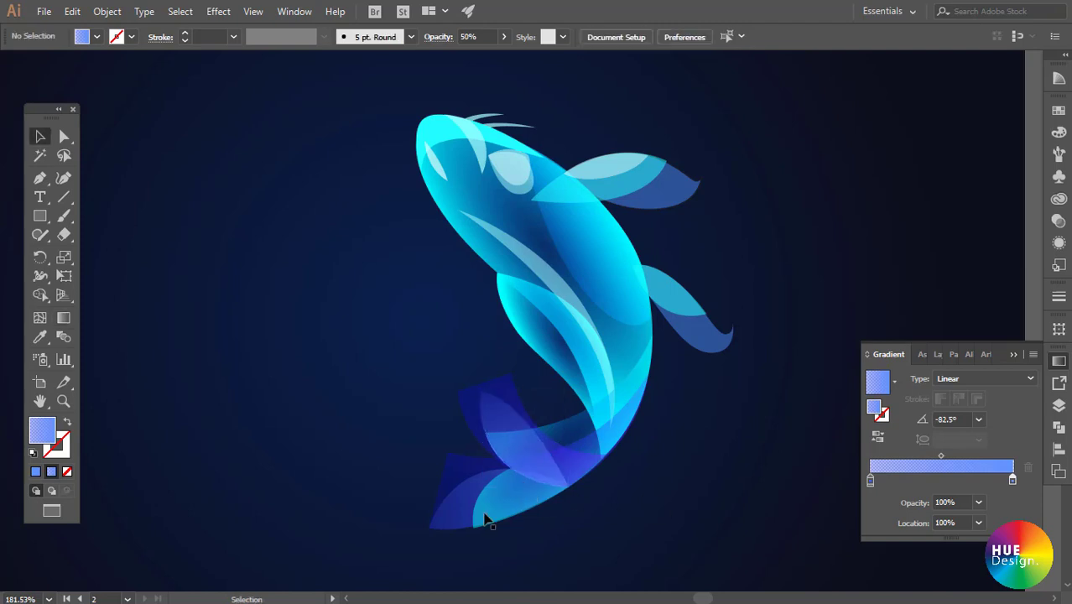
left_click(458, 512)
key("g")
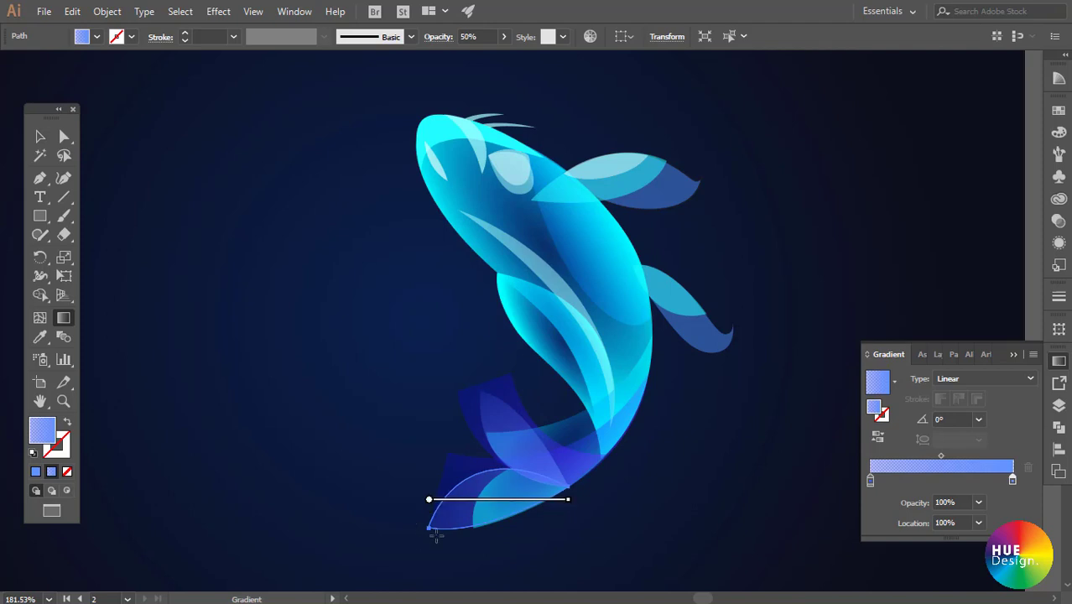
- Angle the lower tail fin's linear gradient diagonally toward the lower left, about -149°
mouse_move(440, 549)
left_mouse_down()
mouse_move(541, 463)
mouse_move(458, 558)
left_mouse_up()
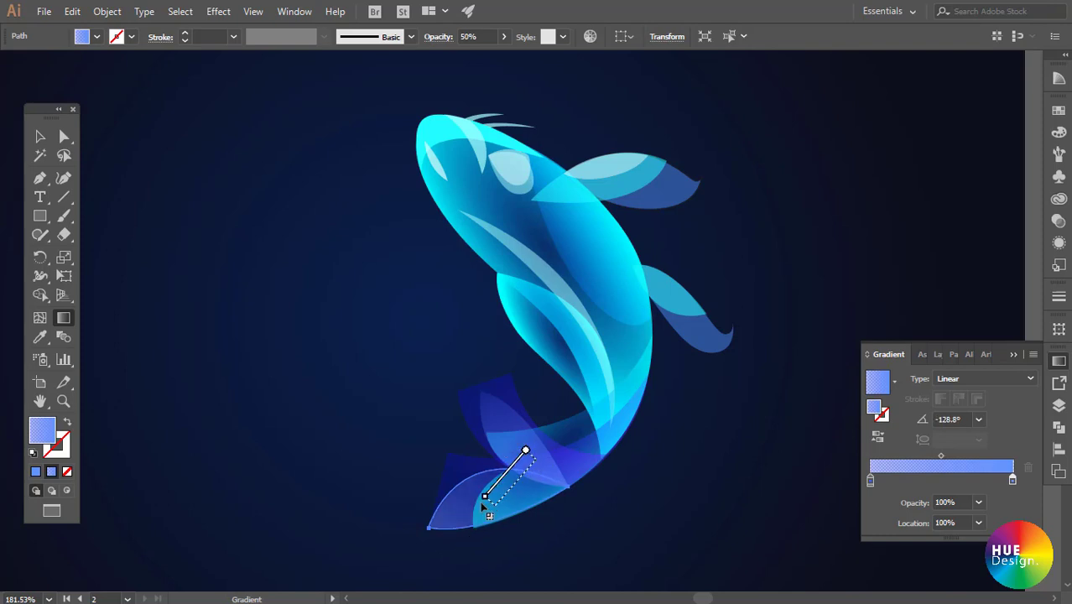
left_click_drag(537, 461, 464, 537)
left_click_drag(559, 458, 443, 525)
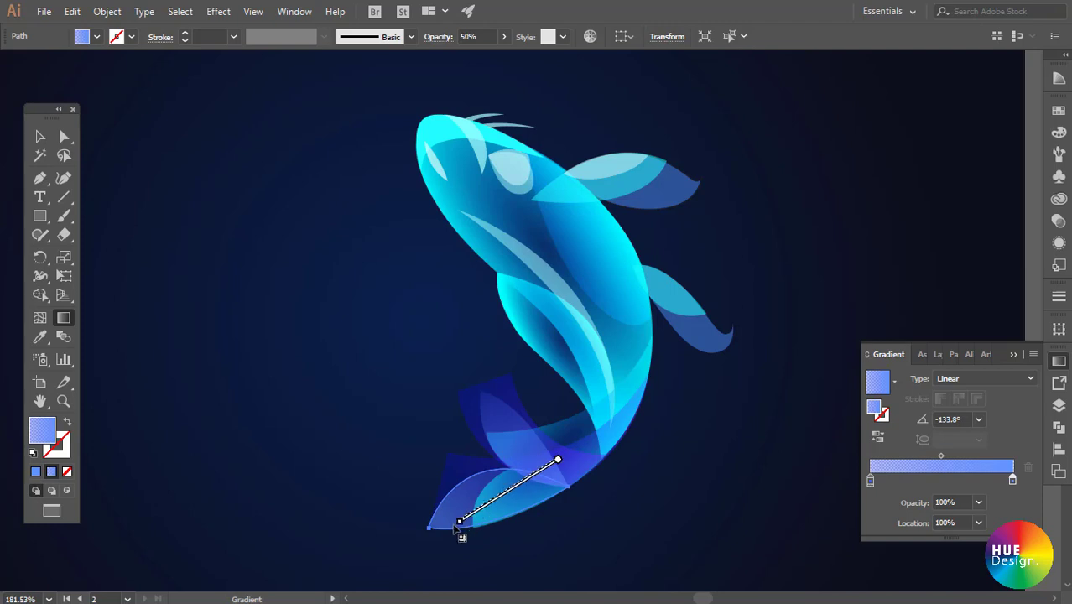
key("v")
left_click(675, 512)
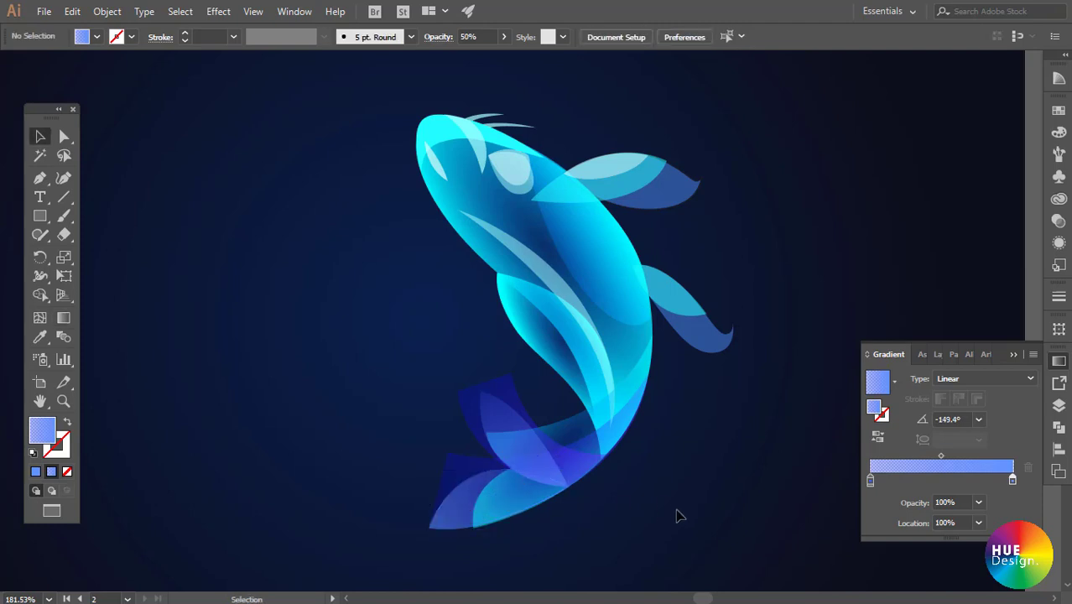
left_click(543, 502)
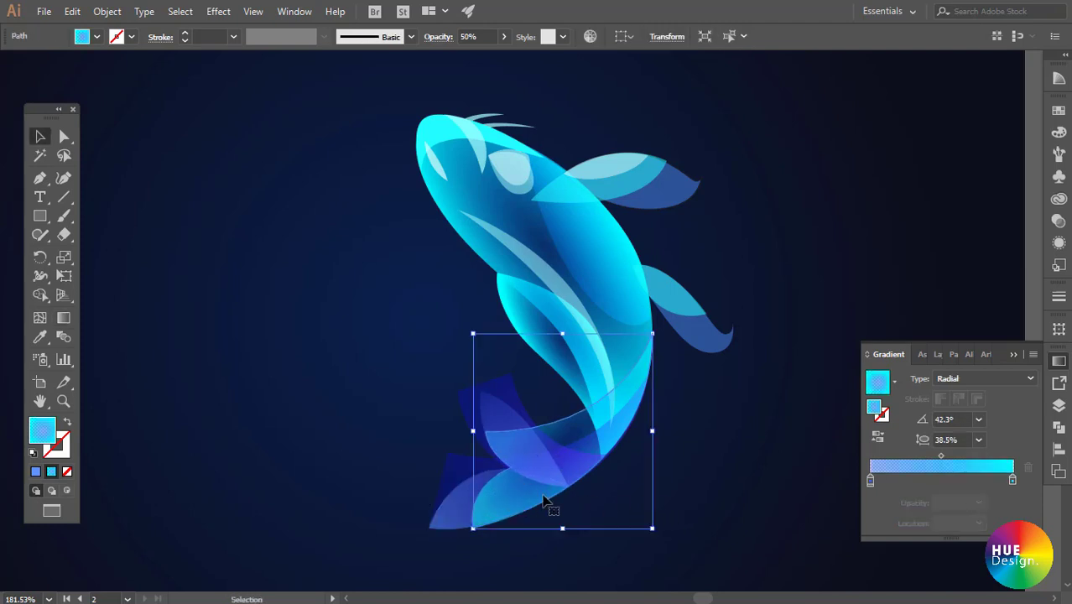
left_click(672, 484)
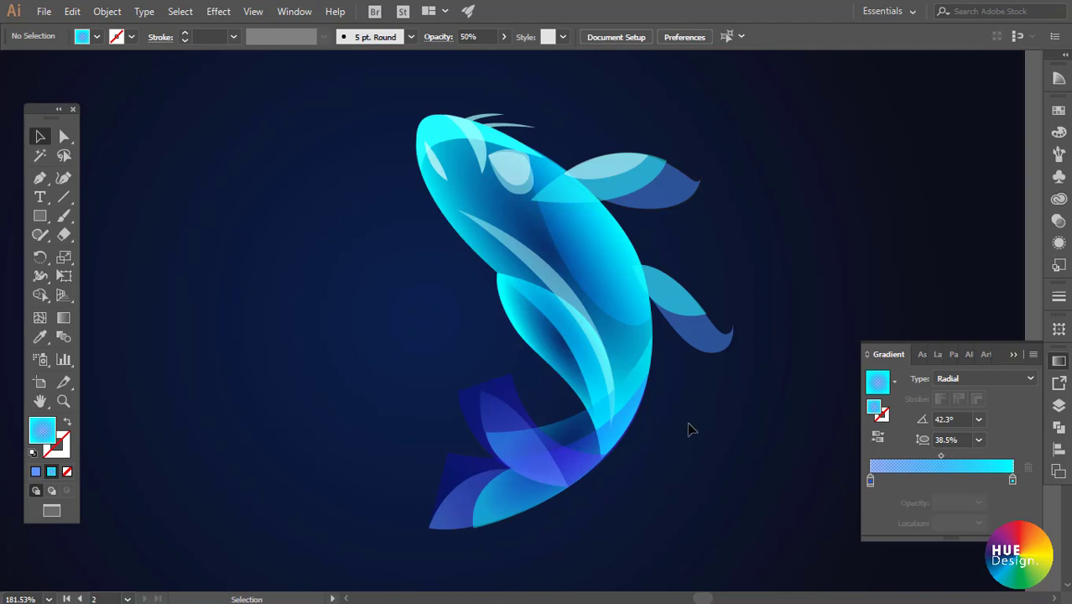
- Select both right-side fins, remove their stroke, and give them a radial gradient fill
left_click_drag(727, 418, 685, 445)
left_click(662, 361)
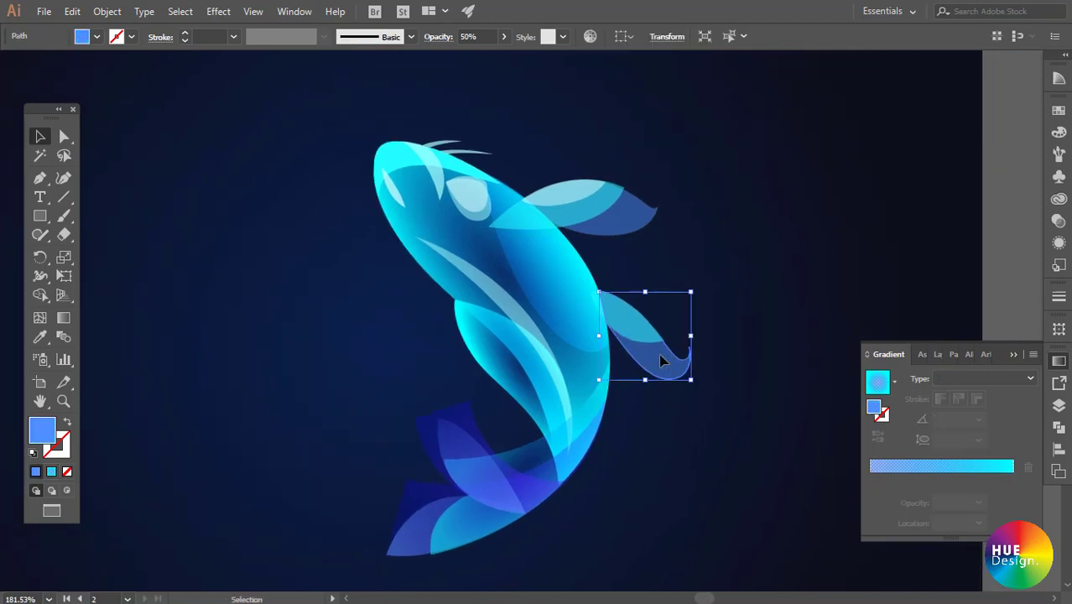
left_click(639, 215, "shift")
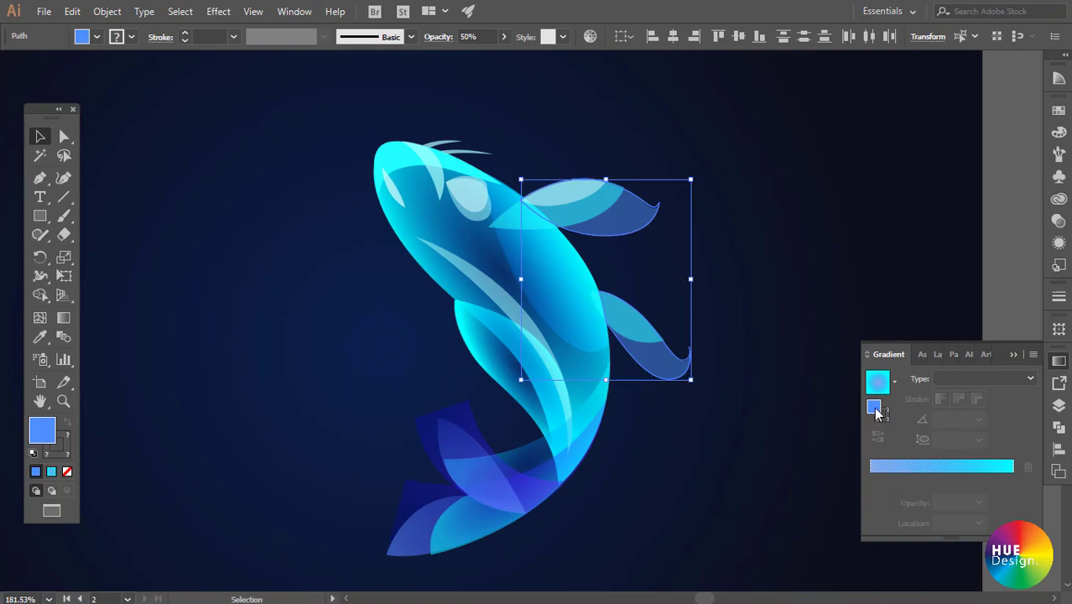
left_click(1003, 467)
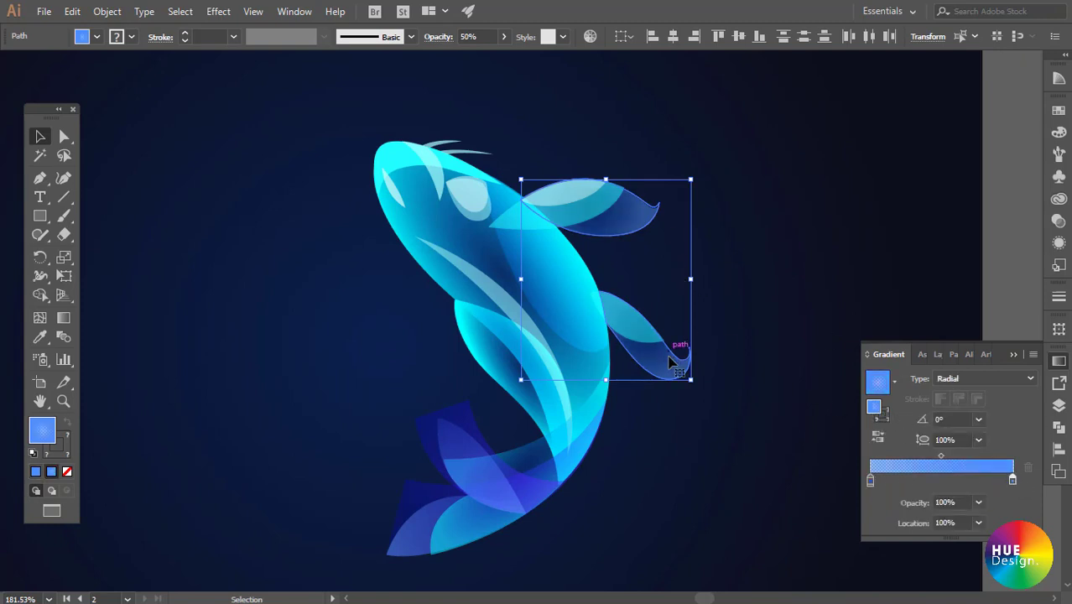
left_click(60, 451)
left_click(67, 472)
left_click(42, 430)
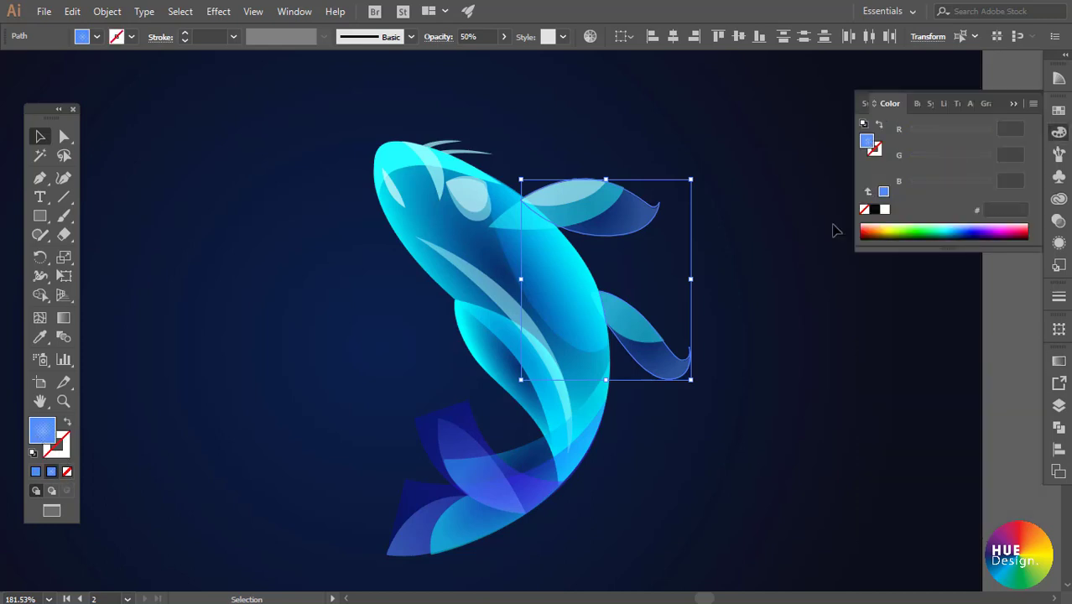
left_click(1059, 360)
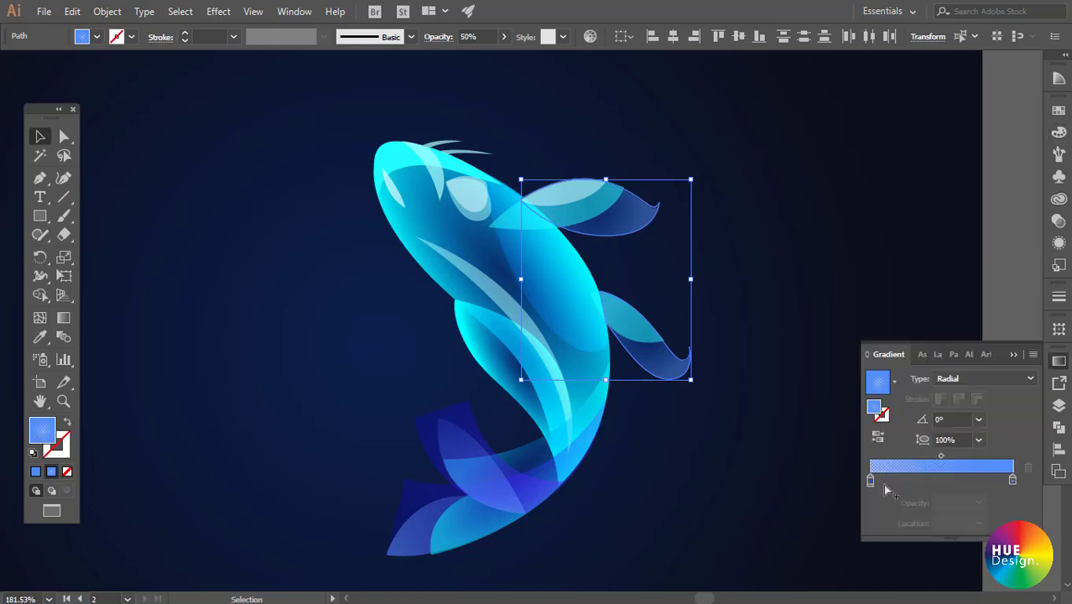
- Set the gradient's left stop to deep blue 0000fb at 40% opacity
left_click(870, 480)
double_click(870, 480)
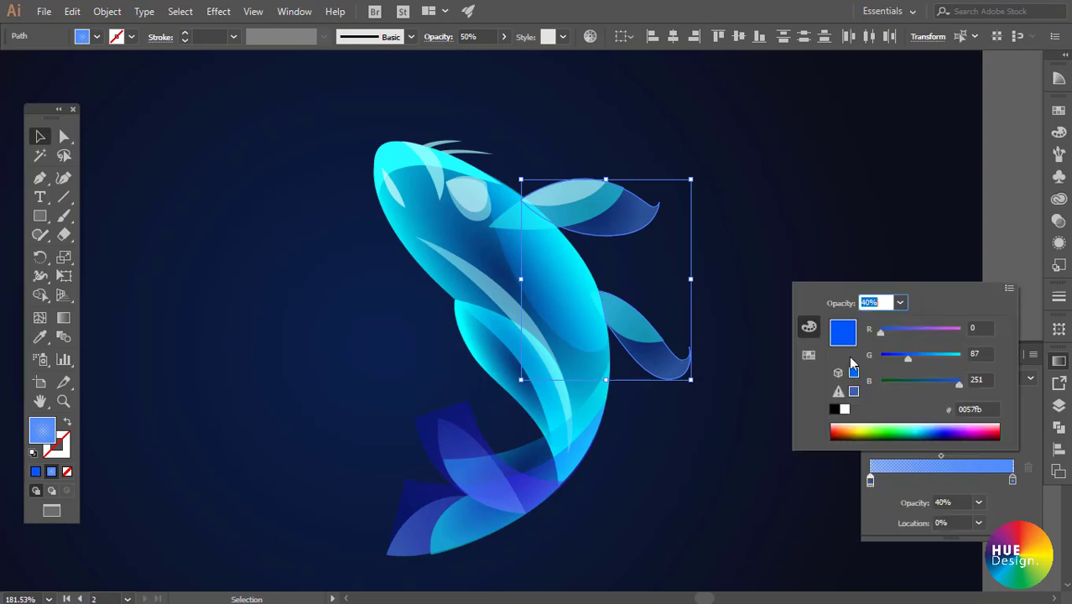
left_click_drag(907, 357, 892, 358)
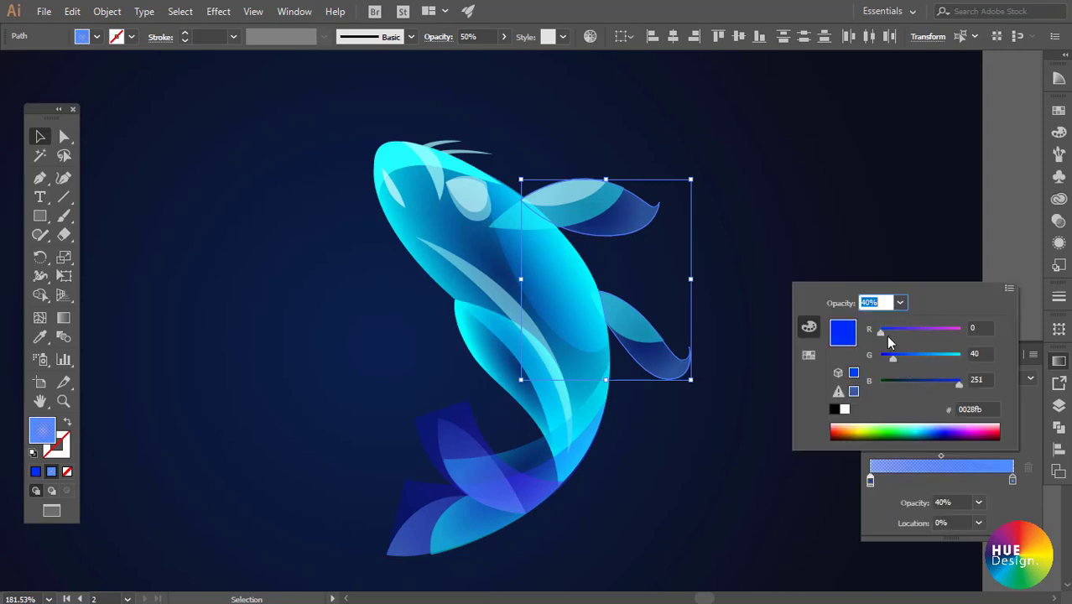
left_click_drag(891, 362, 885, 358)
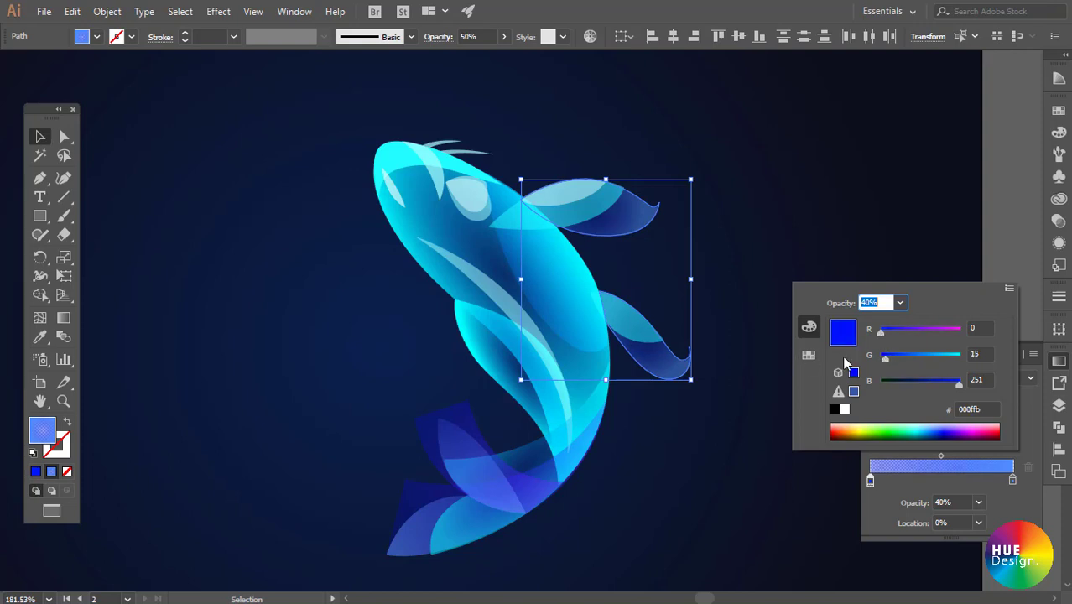
left_click_drag(886, 359, 874, 359)
left_click(759, 332)
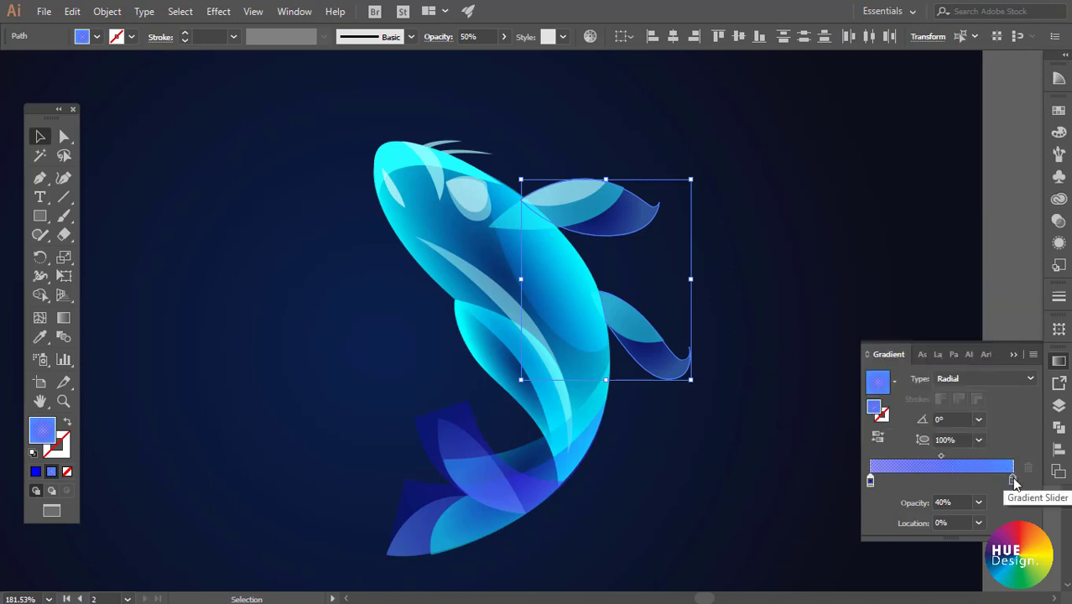
- Set the gradient's right stop to solid purple 7e00ff
left_click(1013, 480)
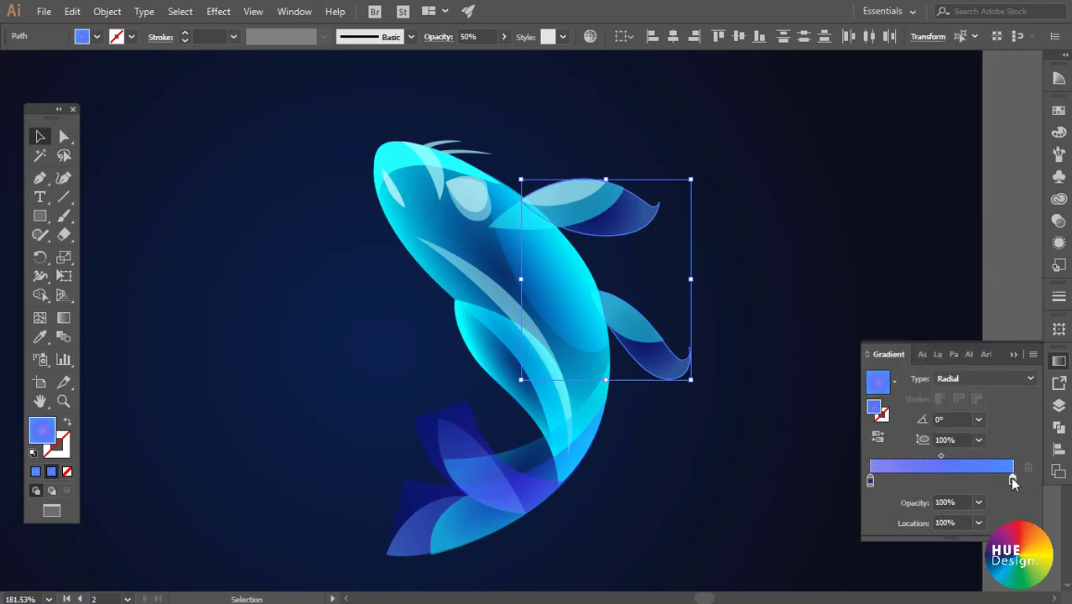
double_click(1012, 480)
mouse_move(928, 361)
left_mouse_down()
mouse_move(904, 359)
mouse_move(891, 334)
mouse_move(910, 359)
mouse_move(919, 335)
mouse_move(878, 361)
left_mouse_up()
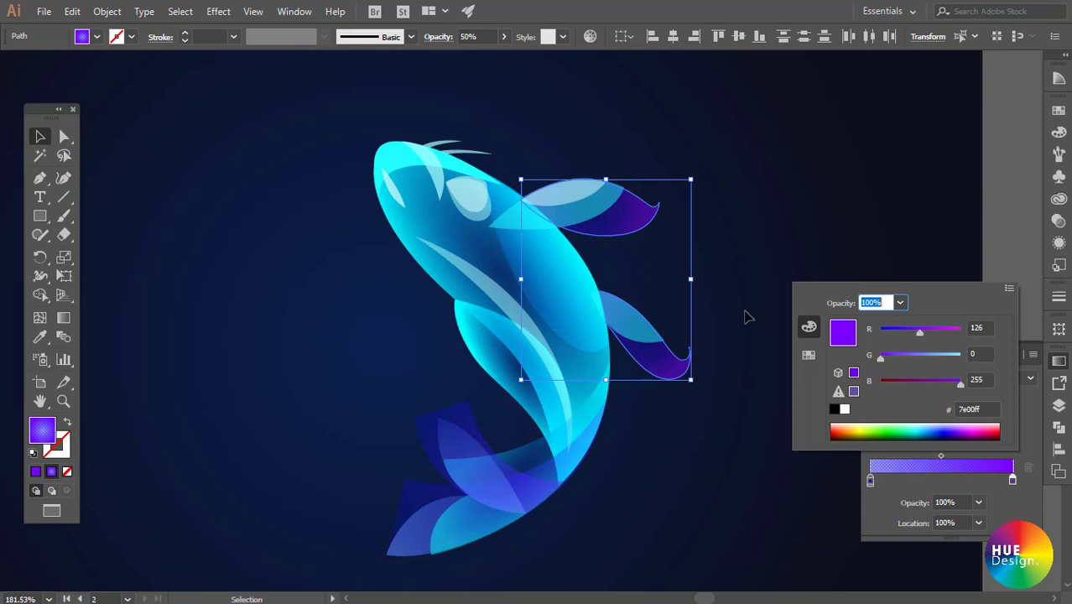
left_click(738, 340)
left_click(721, 371)
left_click(665, 365)
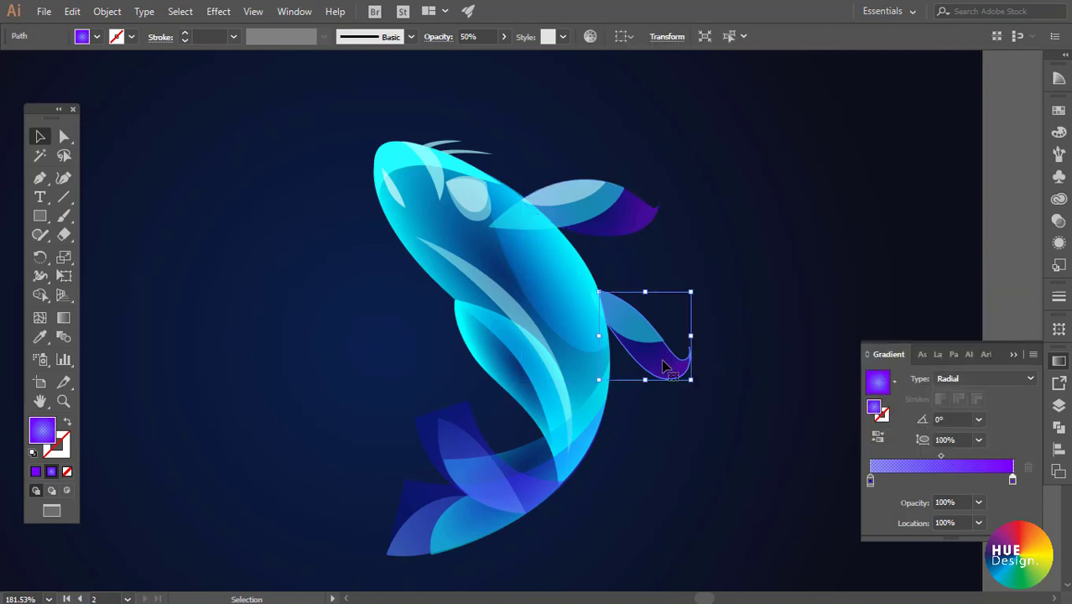
- Squash the lower right fin's radial gradient into an ellipse and preview the artwork
key("g")
mouse_move(645, 292)
left_mouse_down()
mouse_move(646, 316)
mouse_move(700, 336)
mouse_move(682, 370)
left_mouse_up()
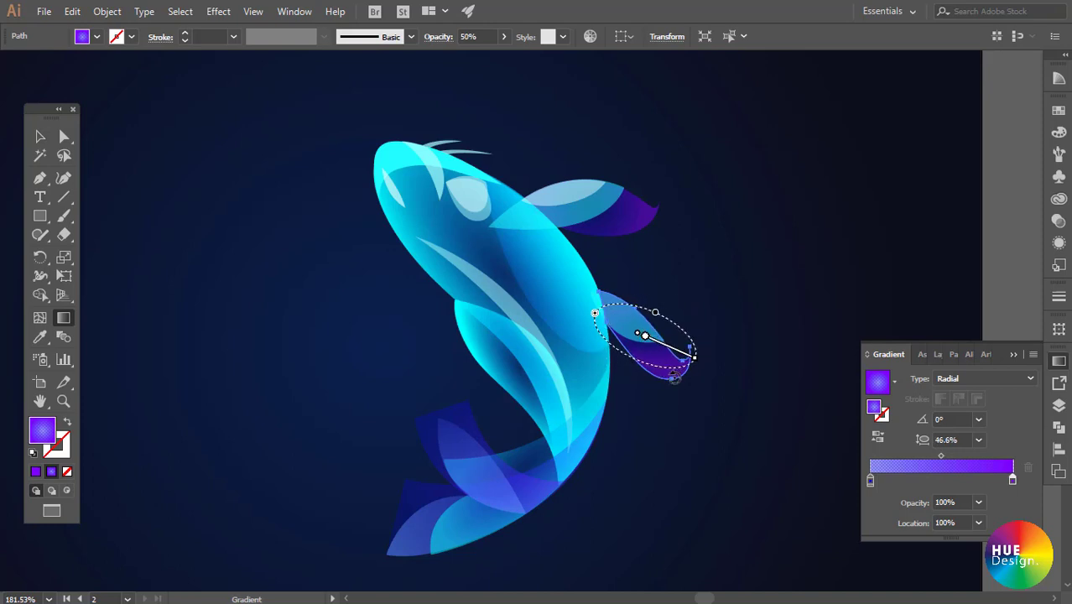
key("v")
left_click(635, 221)
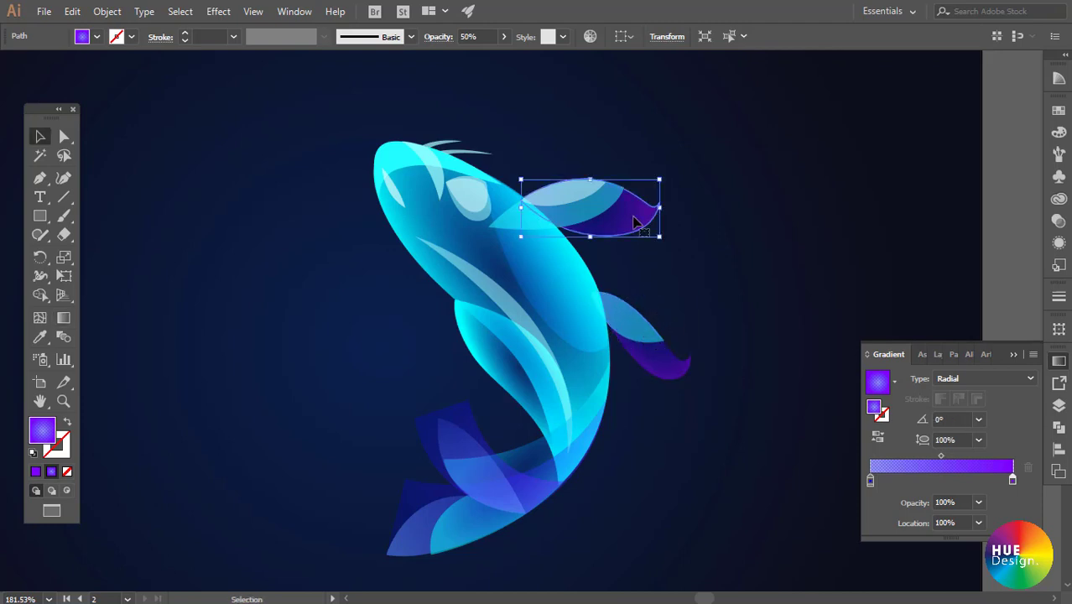
key("f")
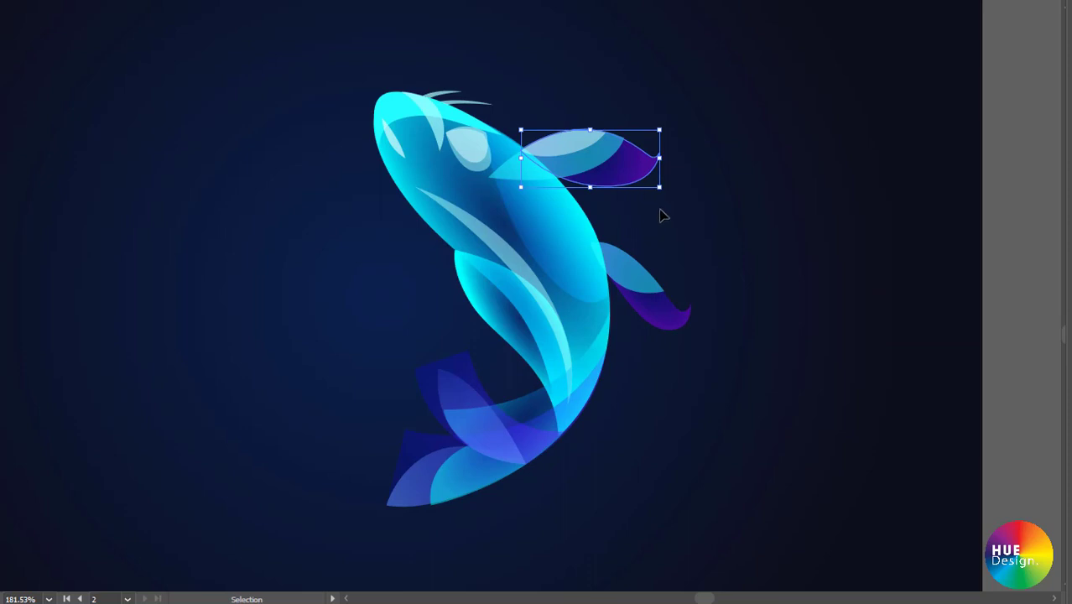
key("f")
key("f")
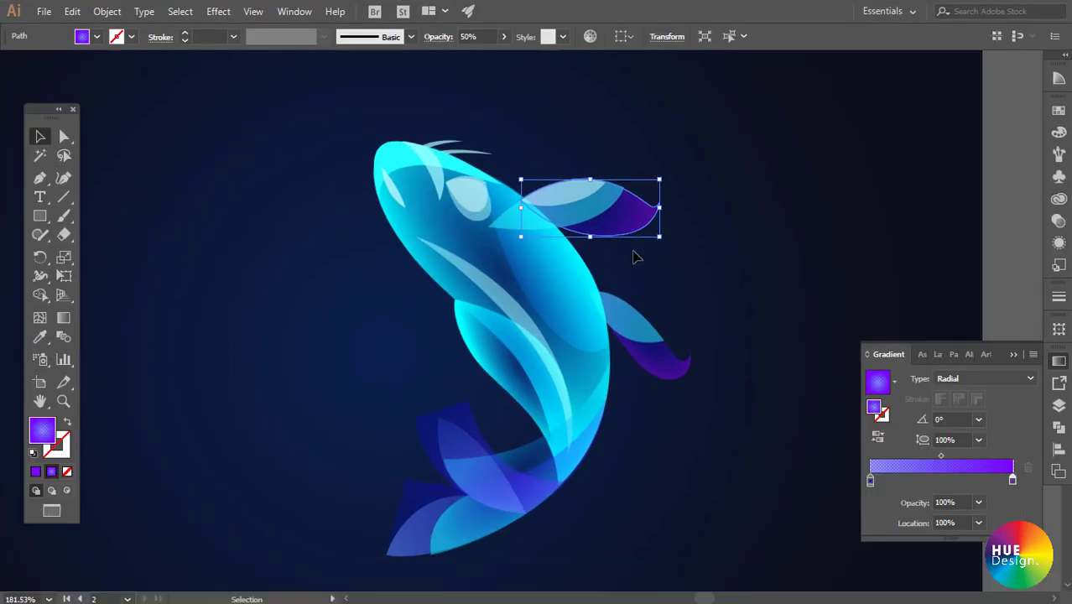
- Stretch the upper fin's radial gradient to the tip, flatten it and tilt it slightly clockwise
key("g")
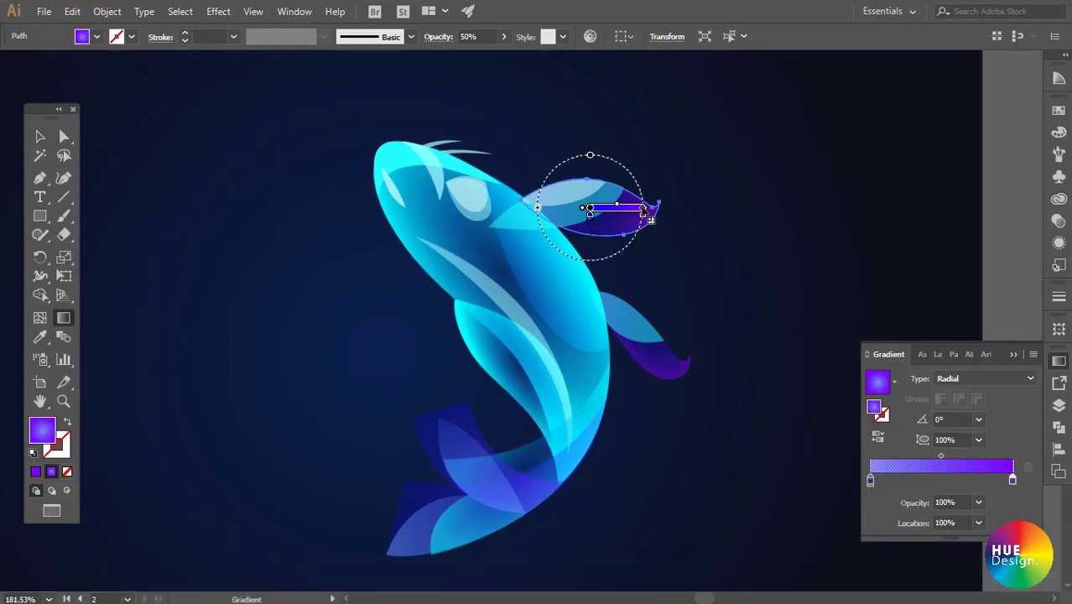
left_click_drag(644, 209, 659, 208)
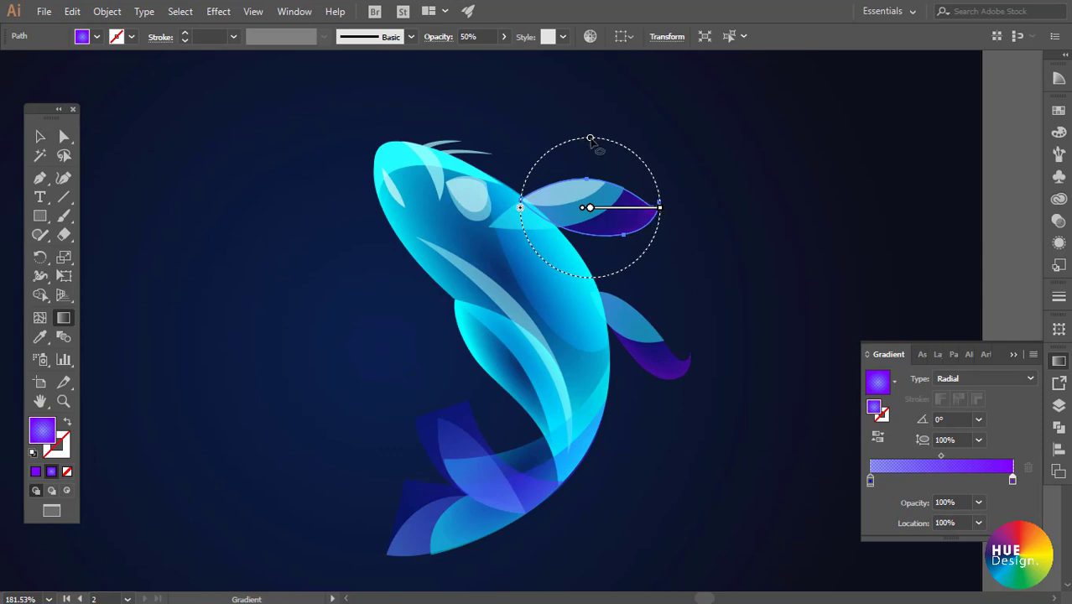
left_click_drag(591, 139, 590, 176)
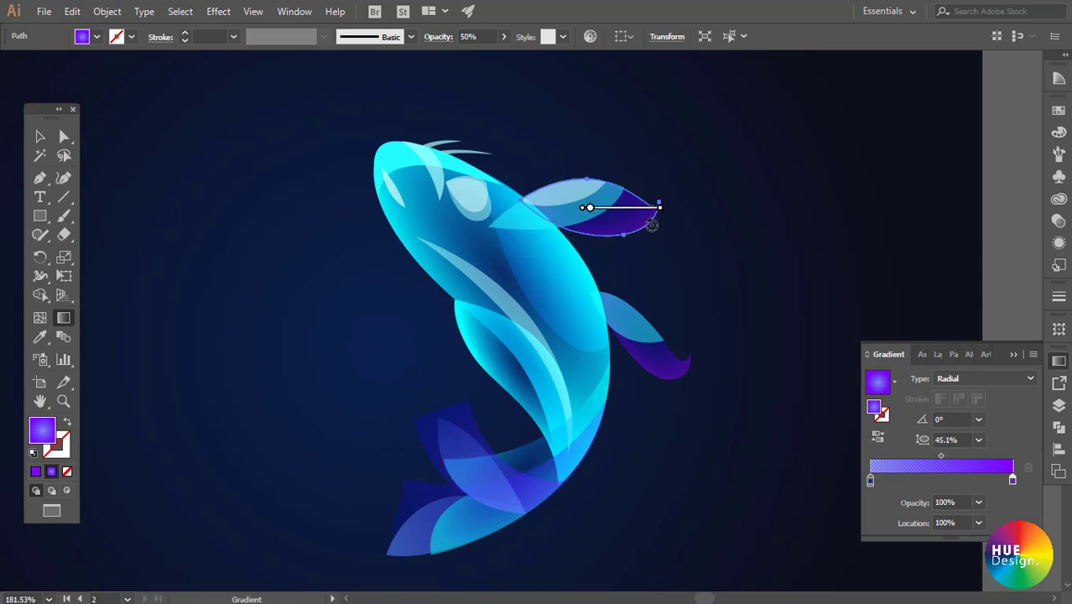
left_click_drag(652, 225, 642, 232)
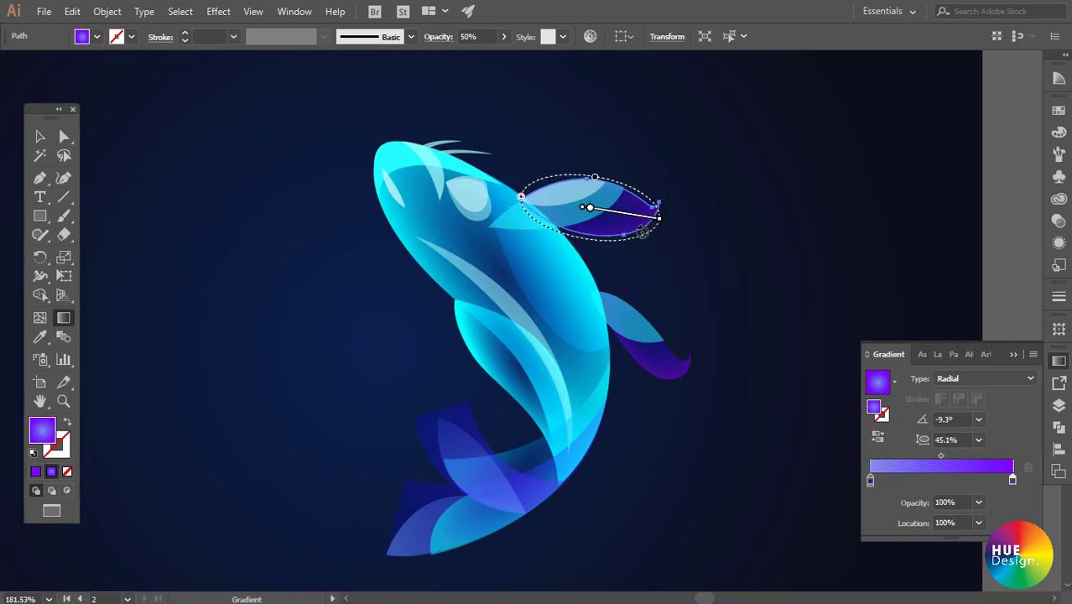
left_click_drag(595, 180, 594, 186)
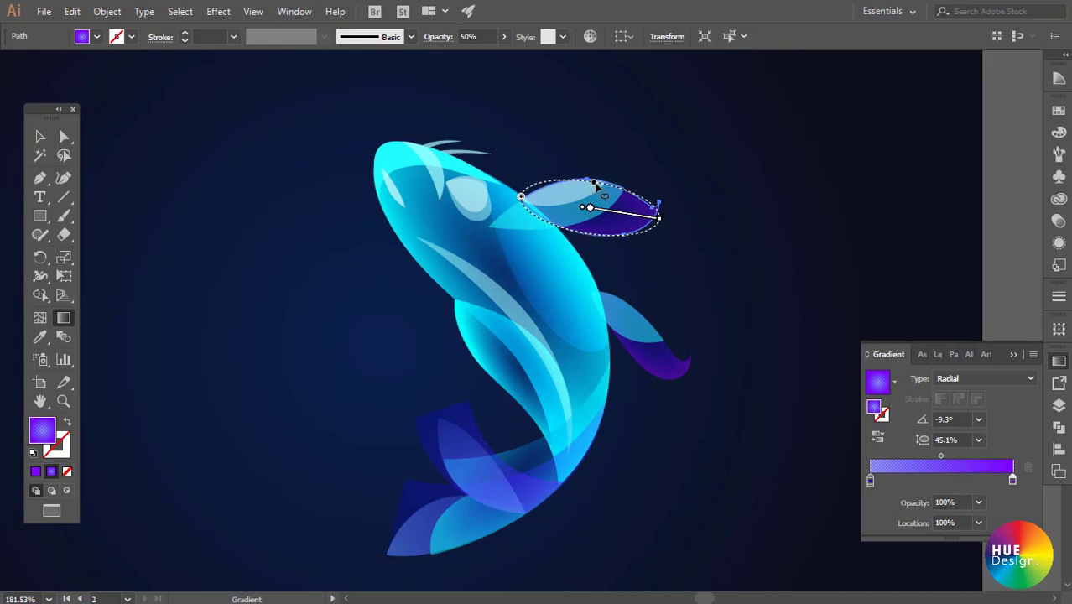
key("v")
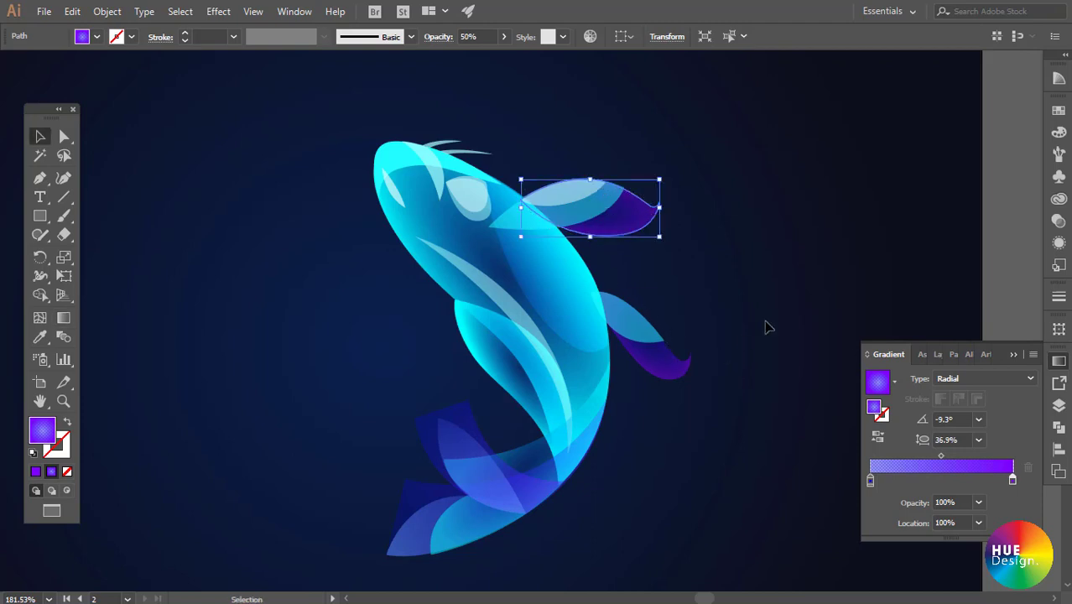
left_click(752, 329)
- Flatten the lower right fin's gradient further to about 41.8% aspect at -44.7°
left_click(670, 366)
key("g")
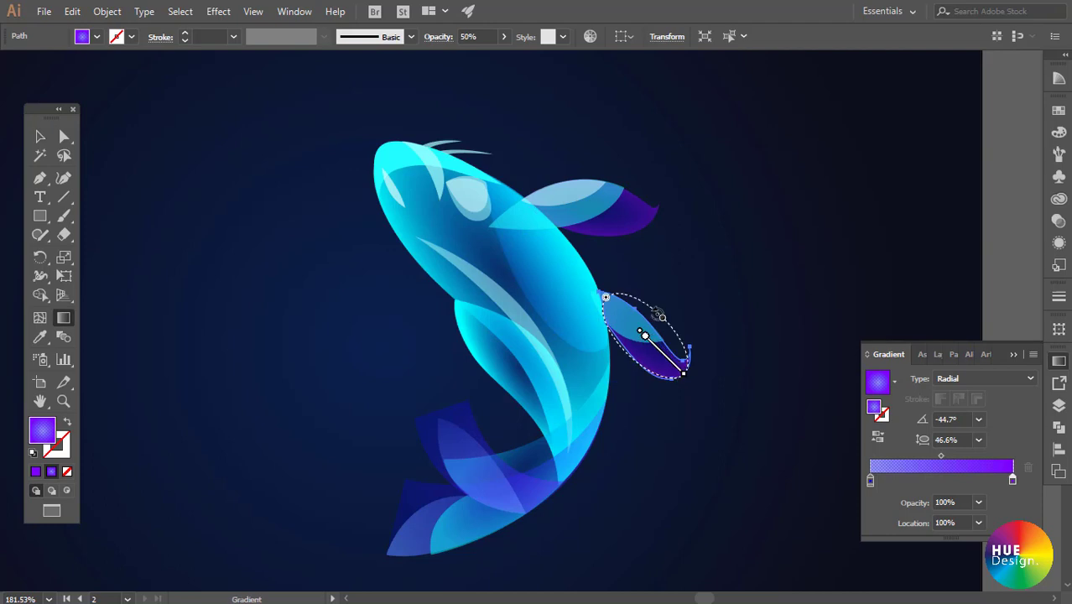
mouse_move(662, 322)
left_mouse_down()
mouse_move(626, 345)
mouse_move(678, 375)
left_mouse_up()
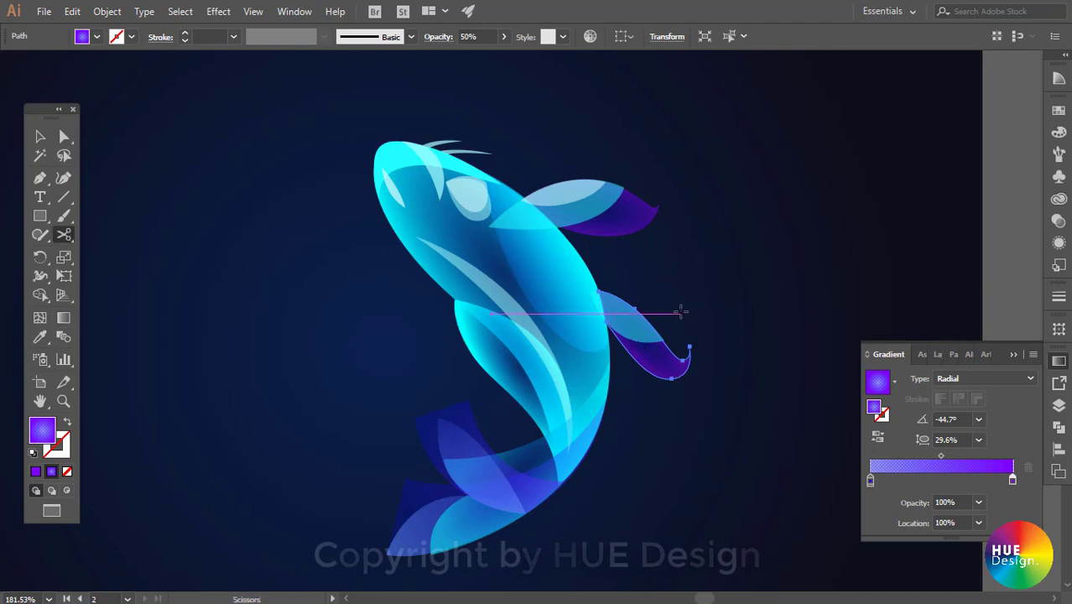
key("v")
left_click(729, 335)
left_click_drag(659, 270, 682, 307)
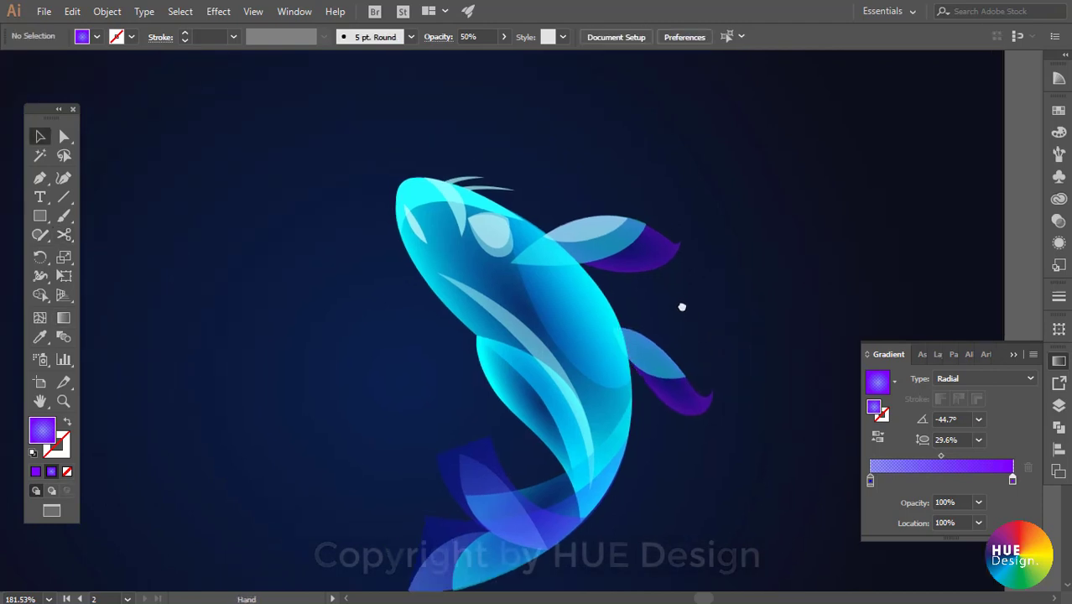
left_click(689, 400)
key("g")
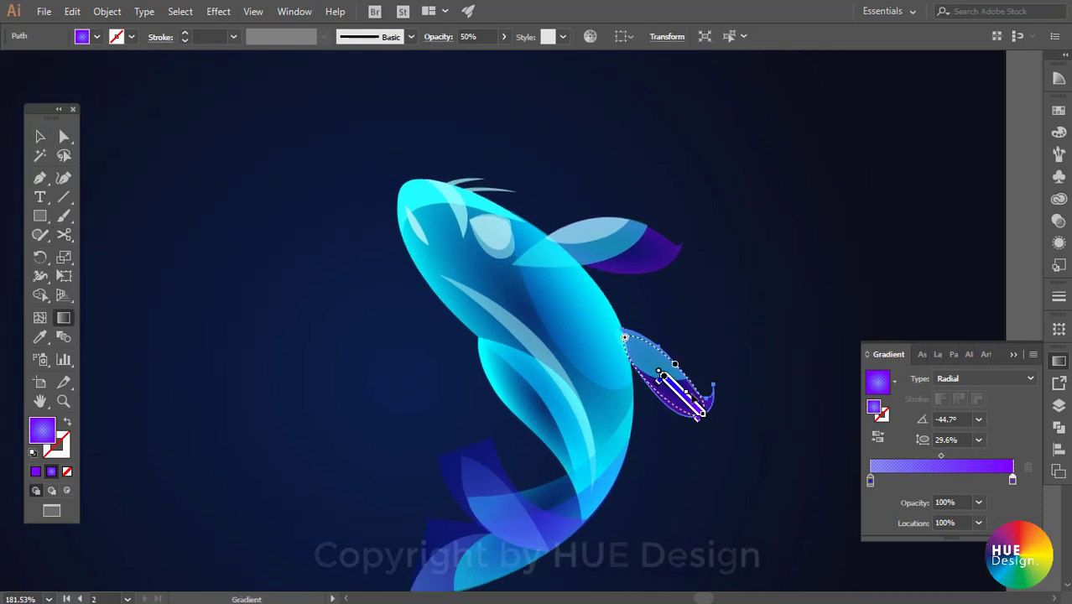
left_click_drag(675, 365, 684, 356)
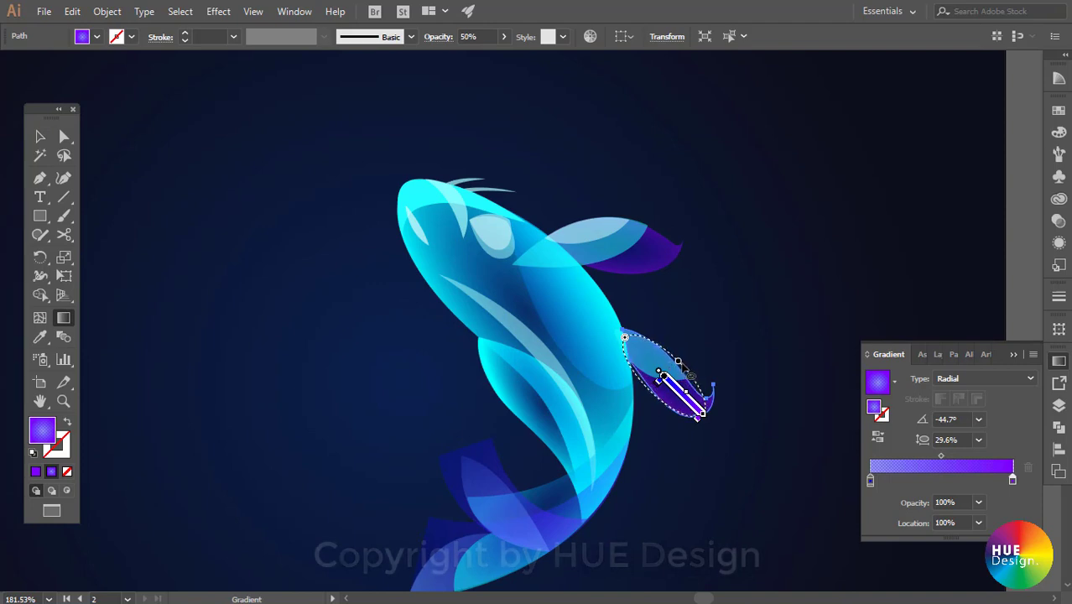
- Apply a radial gradient to the upper fin with a brighter blue left stop at 40%
key("v")
left_click(800, 379)
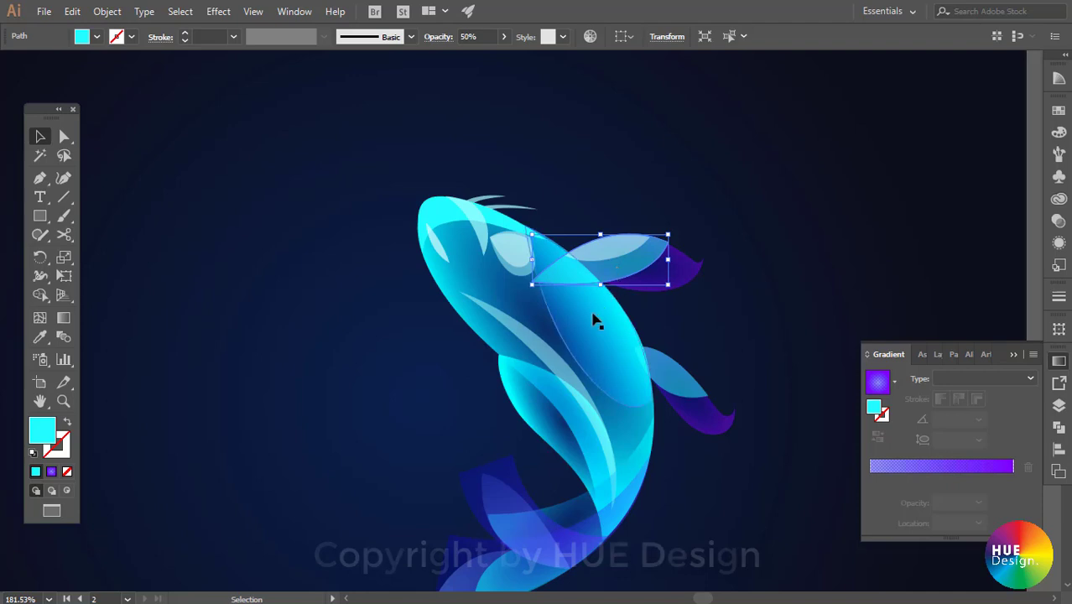
key("g")
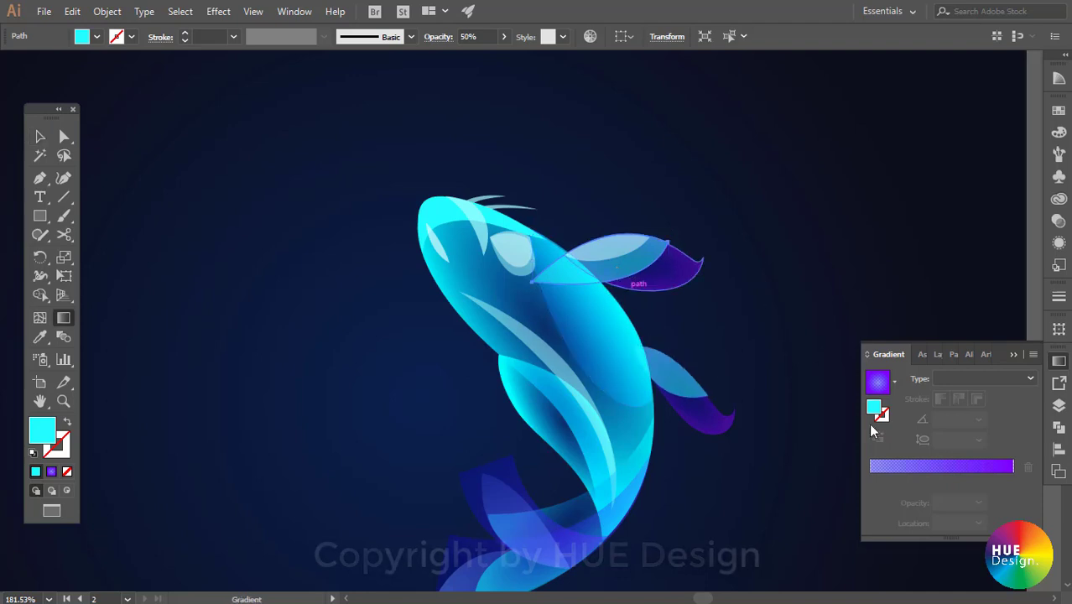
left_click(1001, 476)
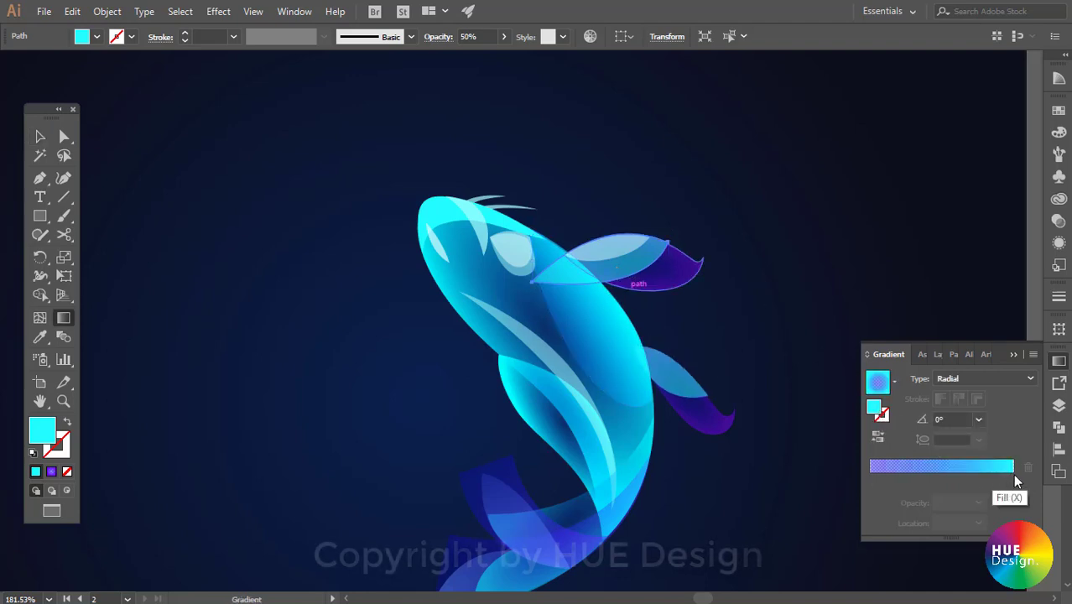
left_click(870, 481)
double_click(870, 482)
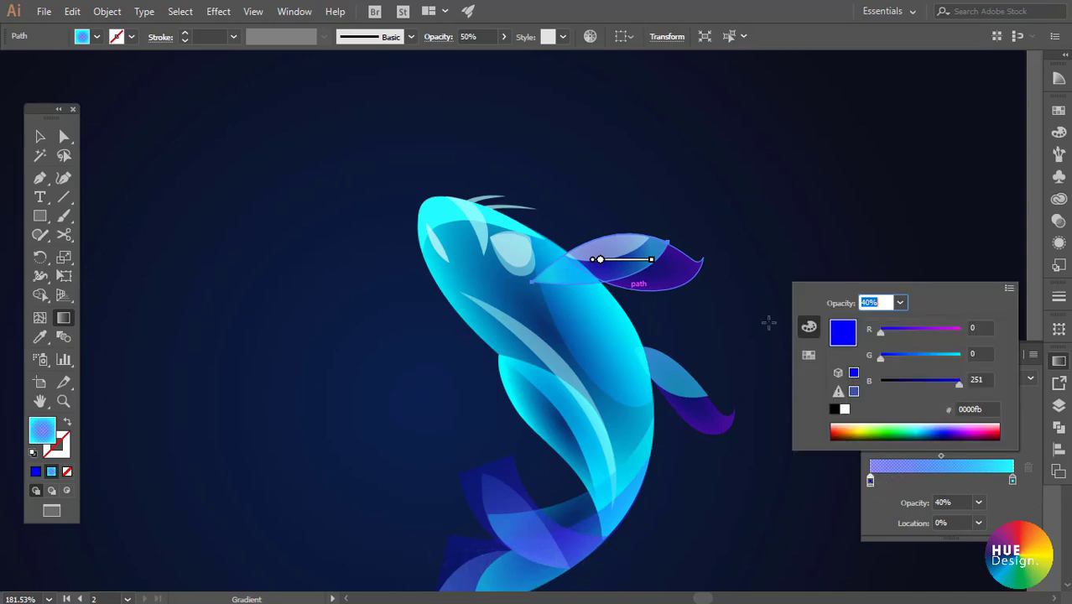
left_click_drag(880, 360, 912, 363)
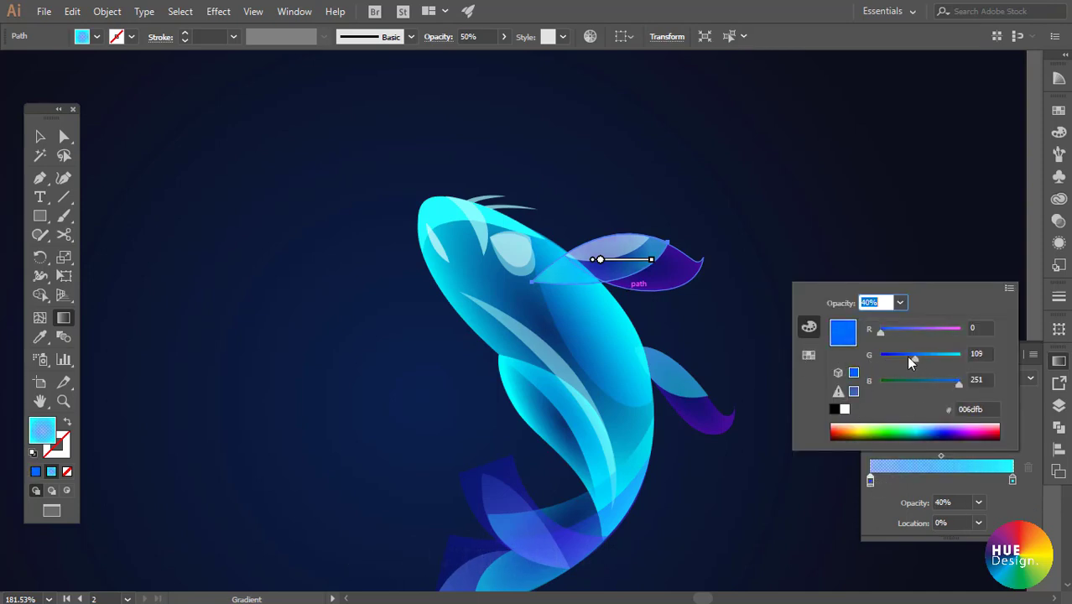
left_click(599, 262)
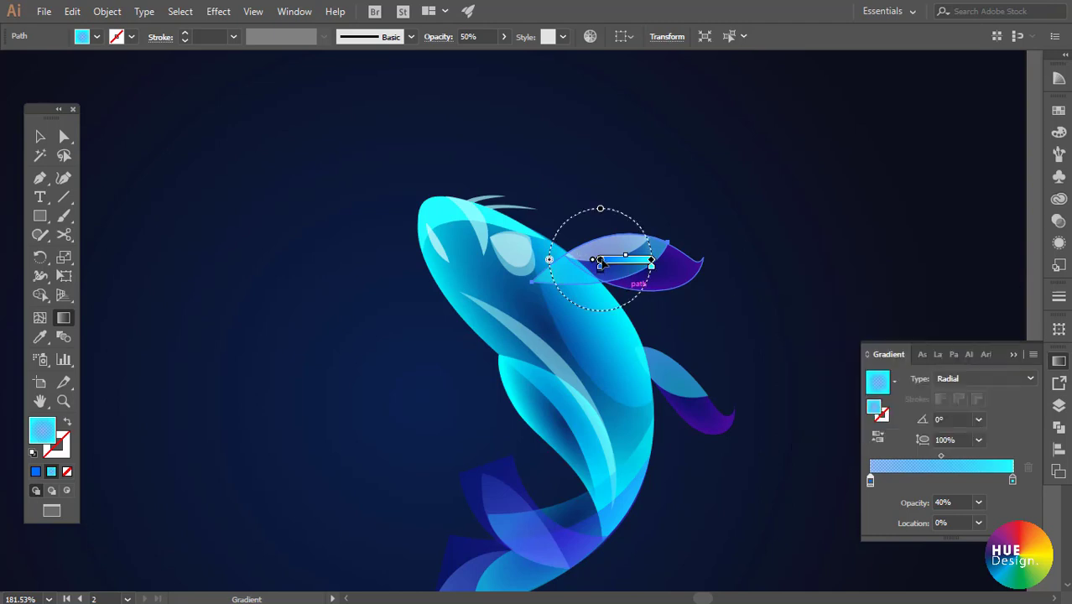
- Flatten, stretch and tilt the upper fin's radial gradient to match the fin's angle
left_click_drag(601, 208, 600, 238)
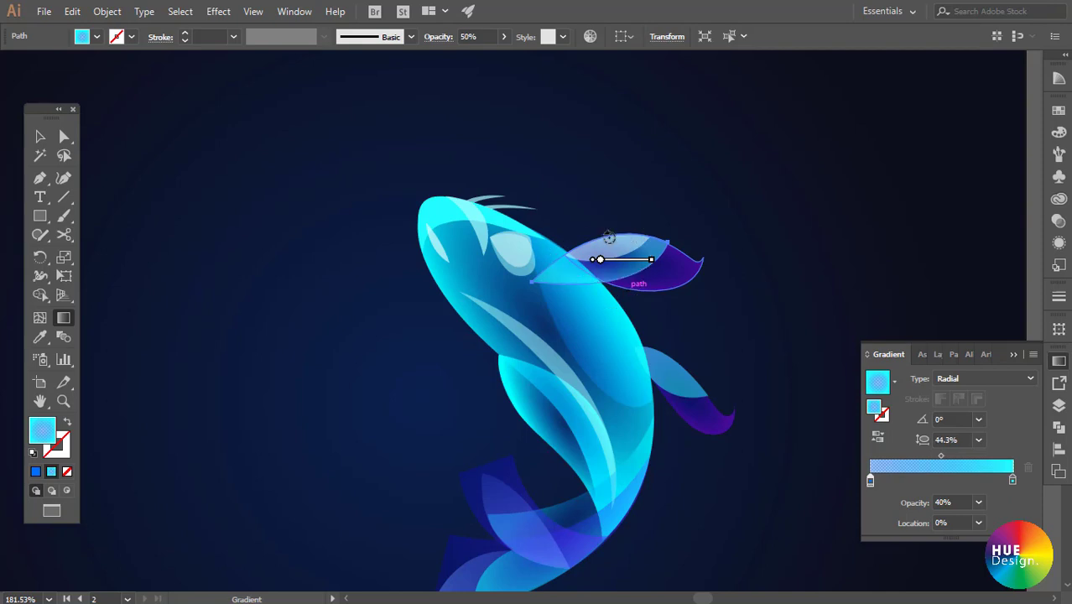
mouse_move(651, 262)
left_mouse_down()
mouse_move(664, 261)
mouse_move(662, 242)
left_mouse_up()
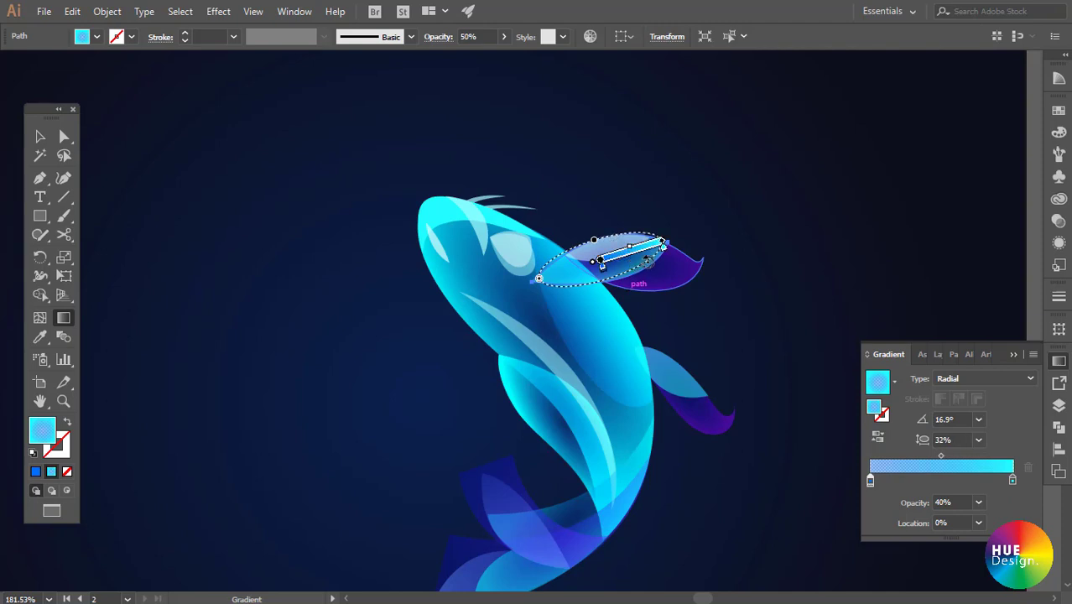
left_click_drag(648, 262, 599, 260)
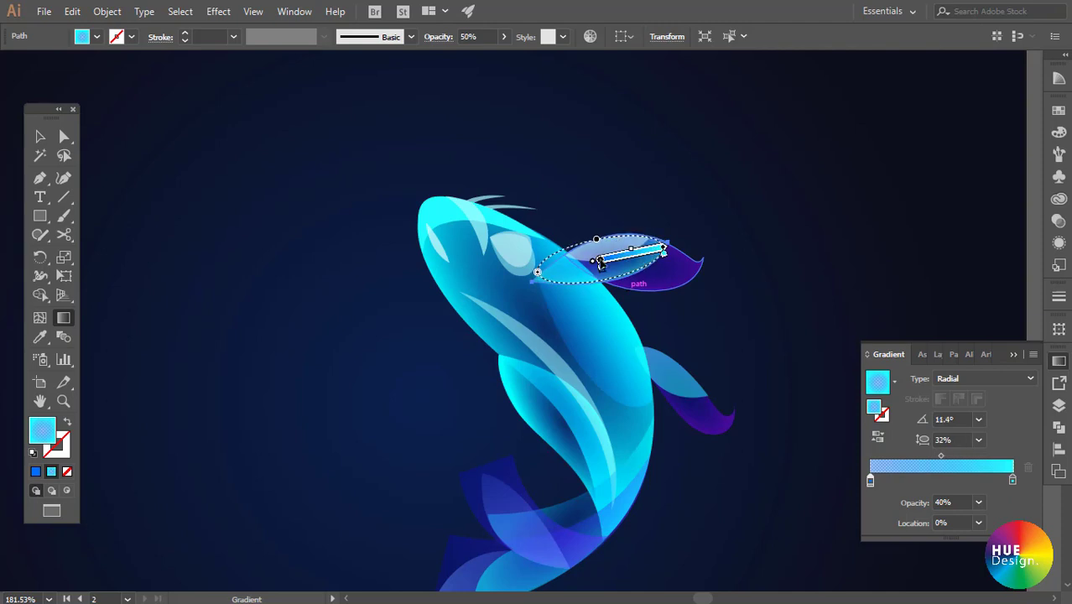
key("v")
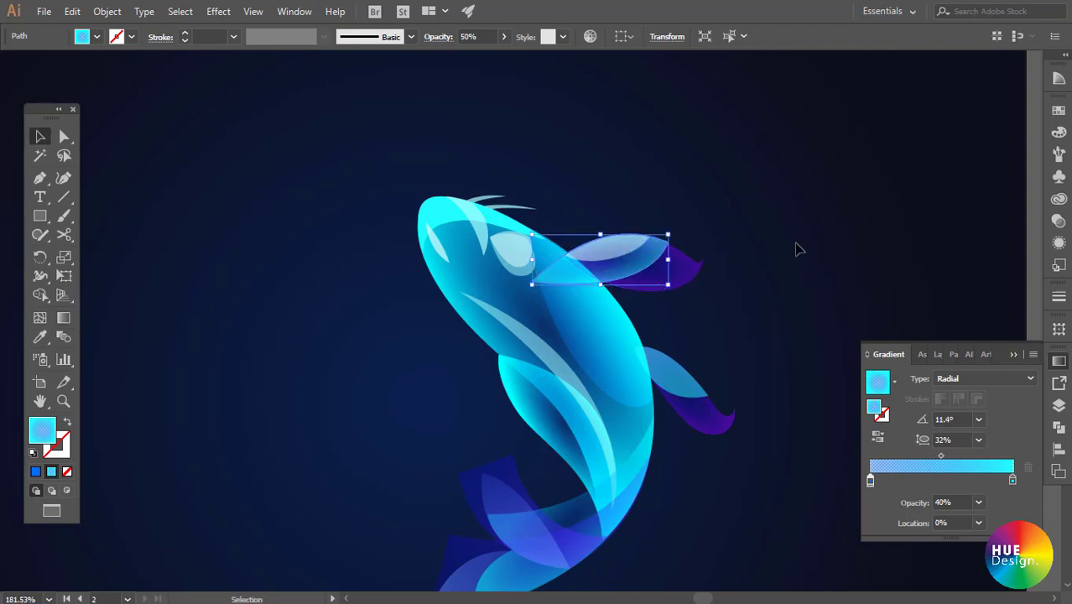
left_click(799, 249)
- Give the smaller overlapping fin a blue-to-cyan radial gradient, flattened and stretched across it
left_click(611, 247)
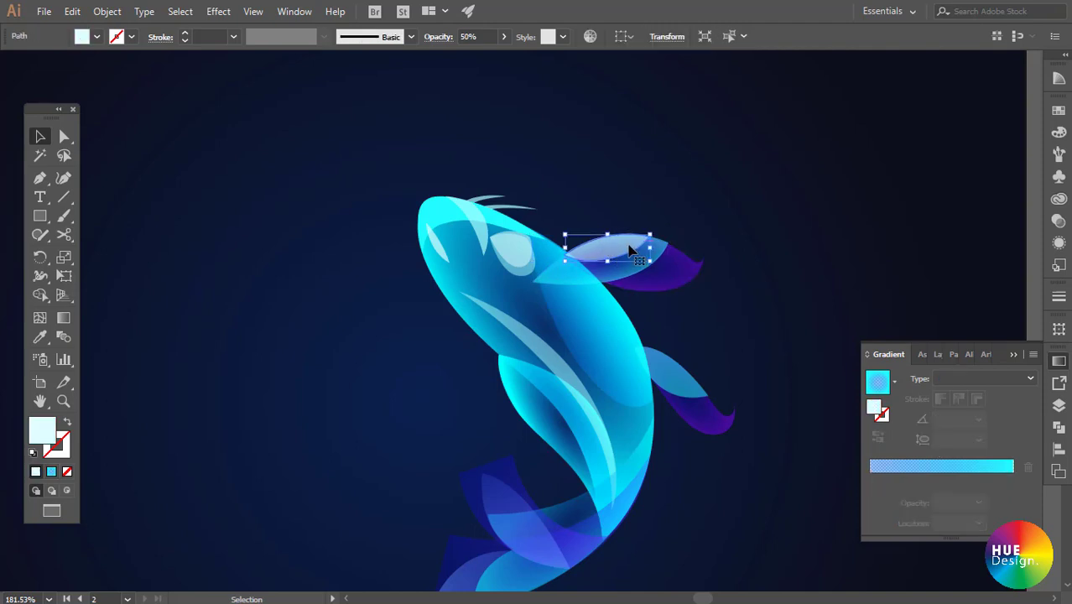
key("g")
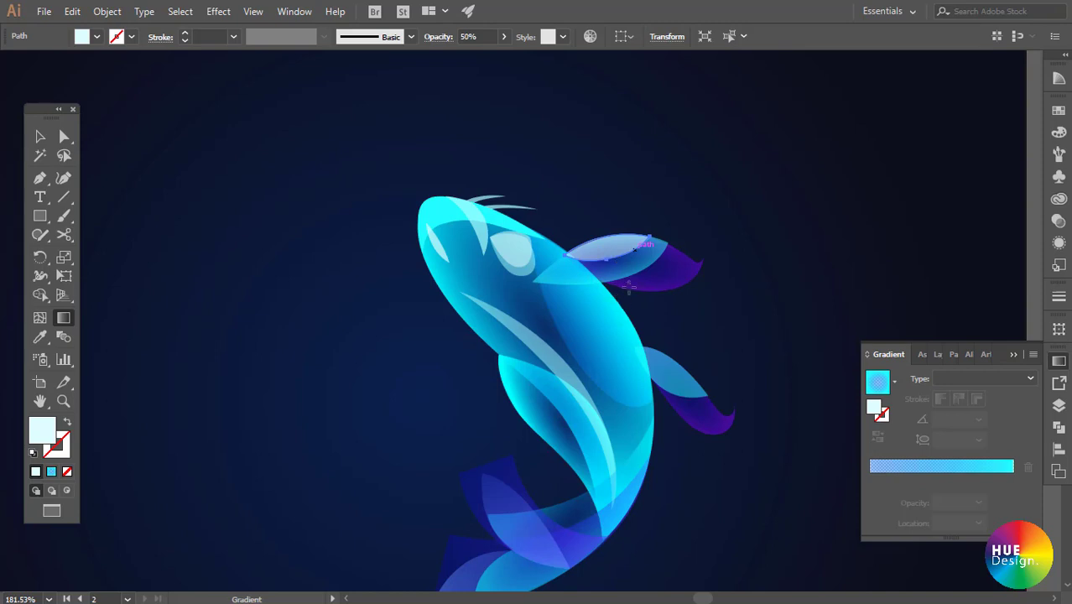
left_click(957, 467)
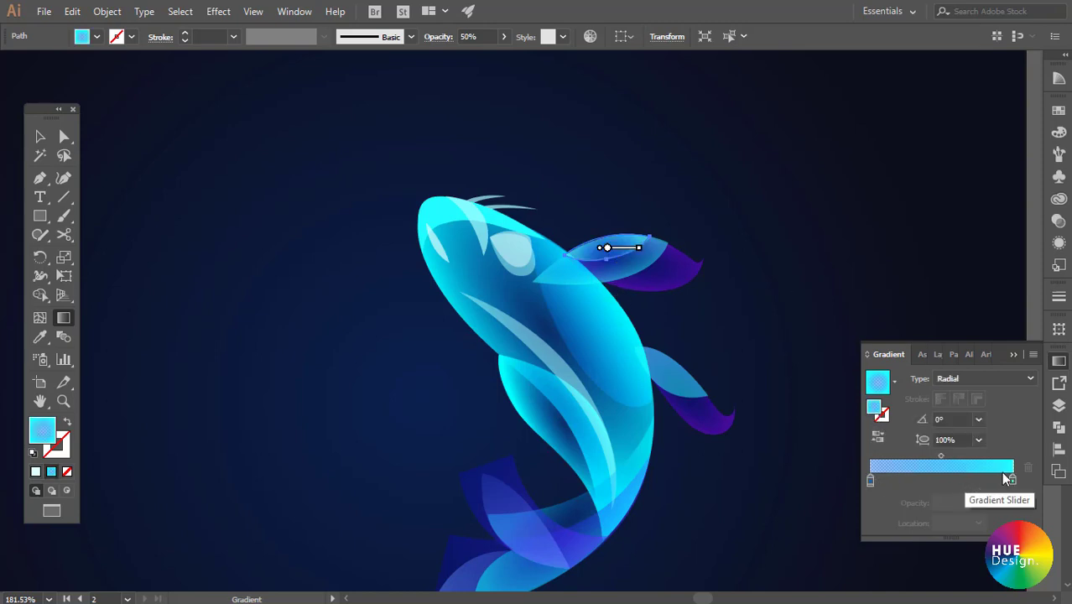
double_click(870, 480)
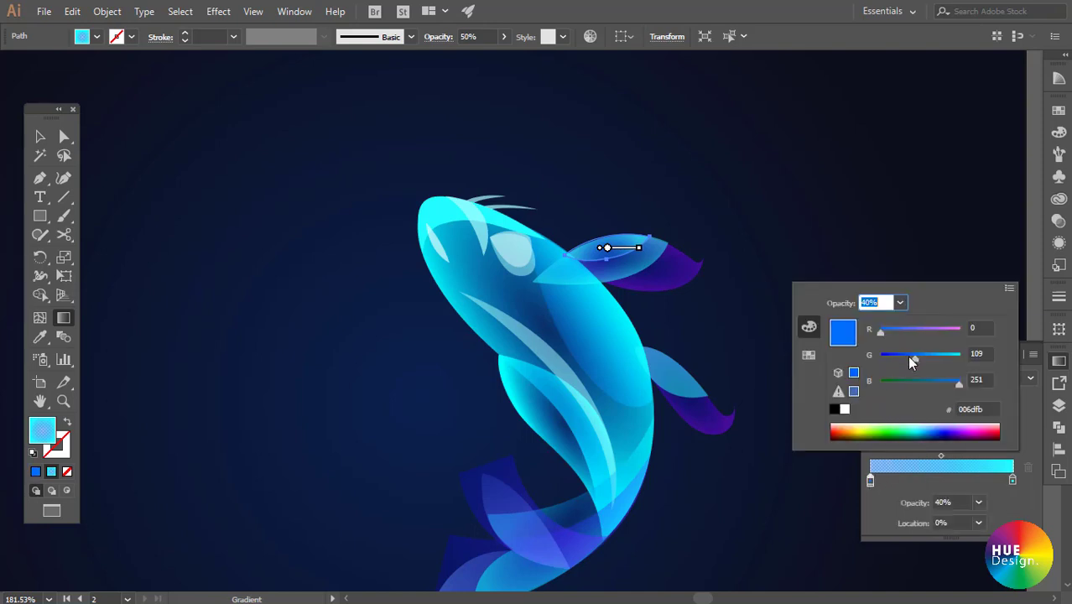
left_click(896, 498)
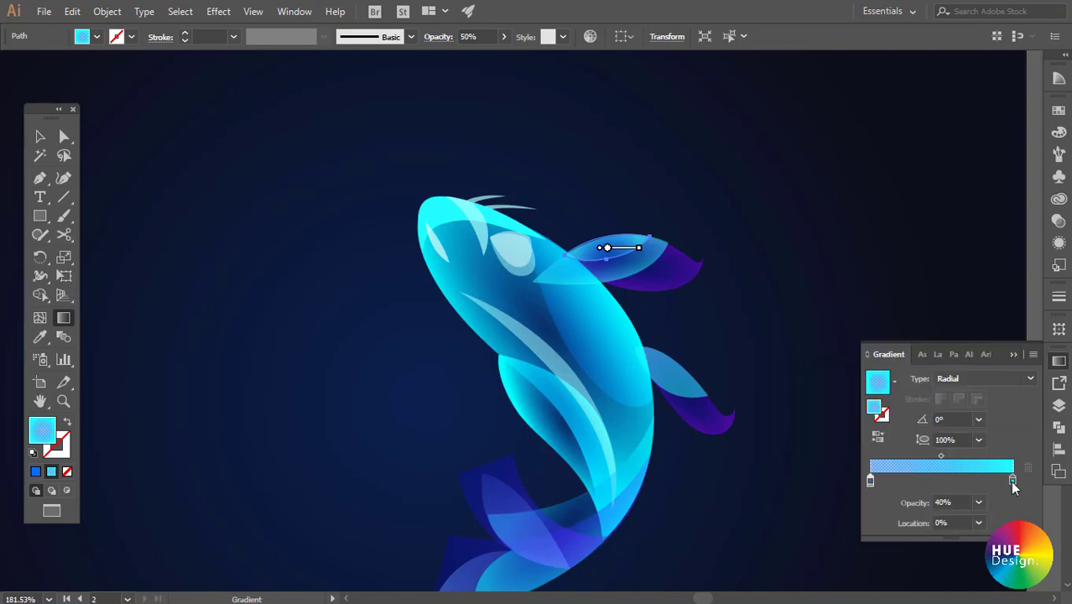
double_click(1013, 480)
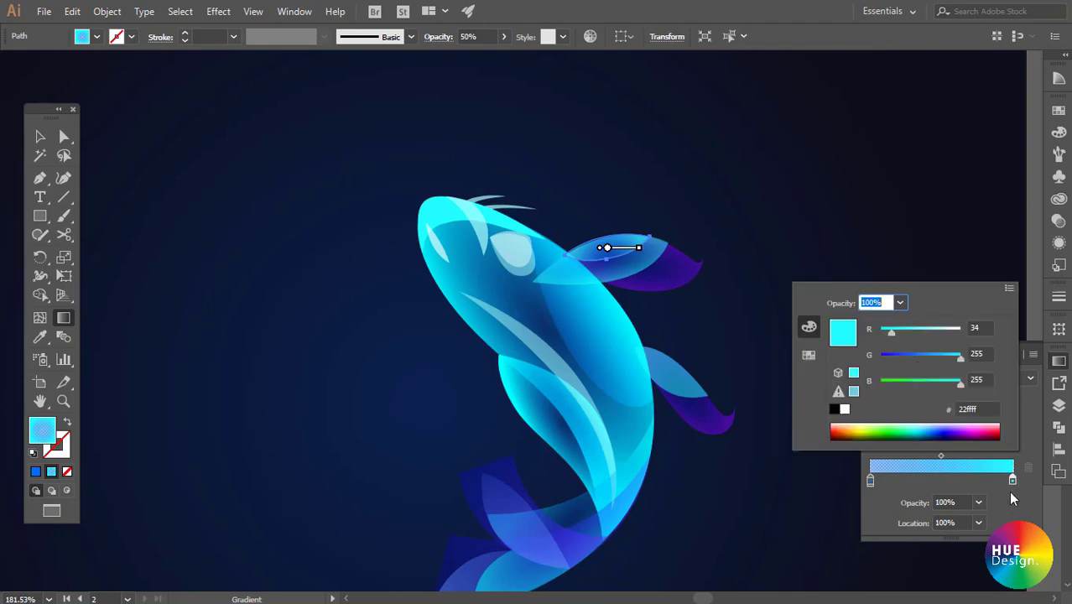
left_click(1011, 498)
mouse_move(616, 256)
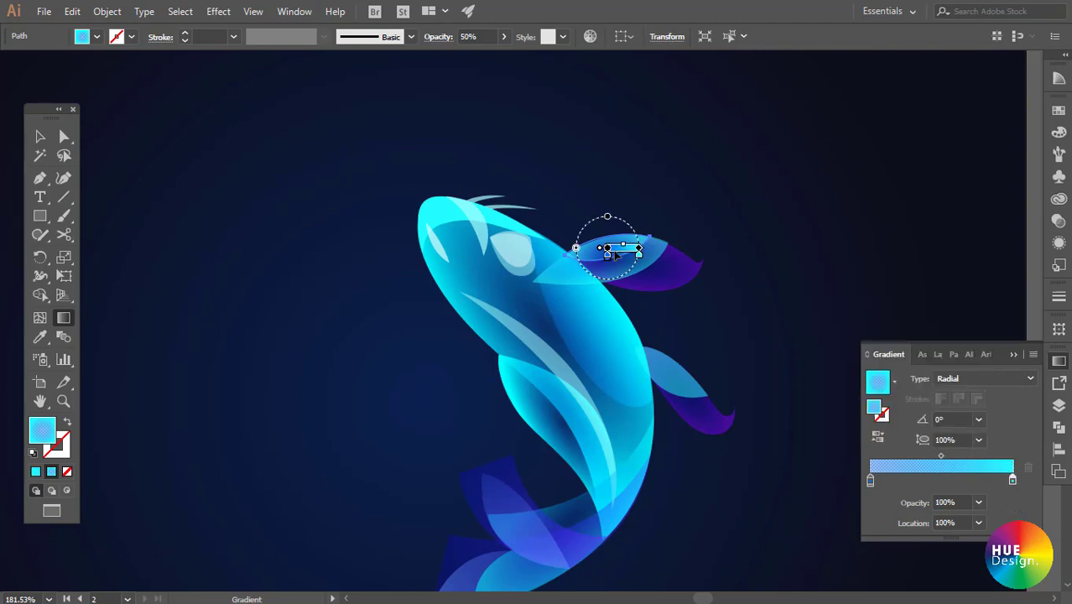
left_click_drag(607, 218, 607, 231)
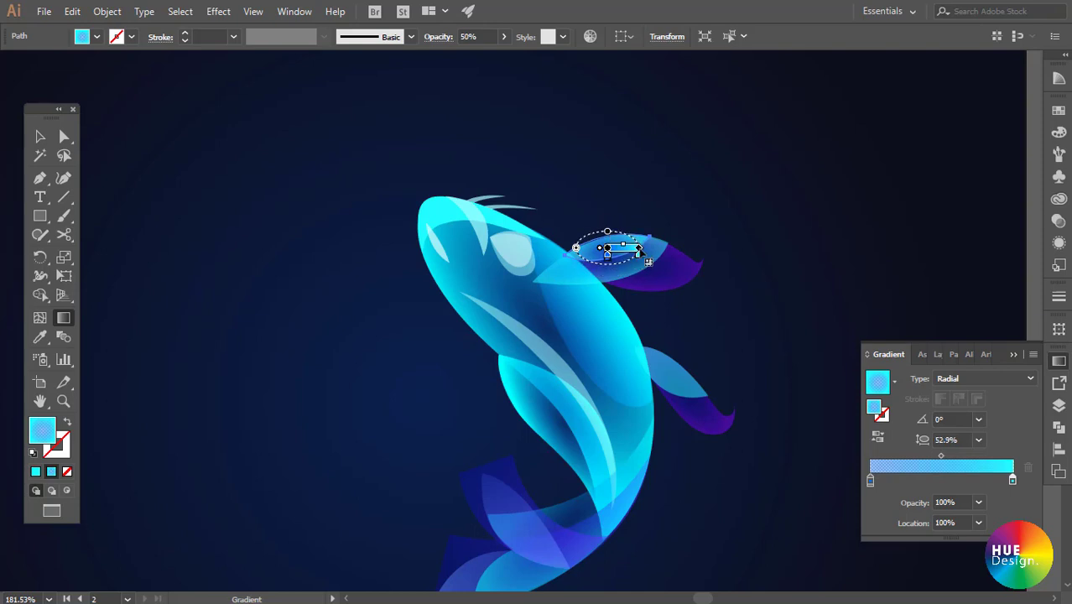
mouse_move(649, 262)
left_mouse_down()
mouse_move(659, 267)
mouse_move(640, 259)
left_mouse_up()
key("v")
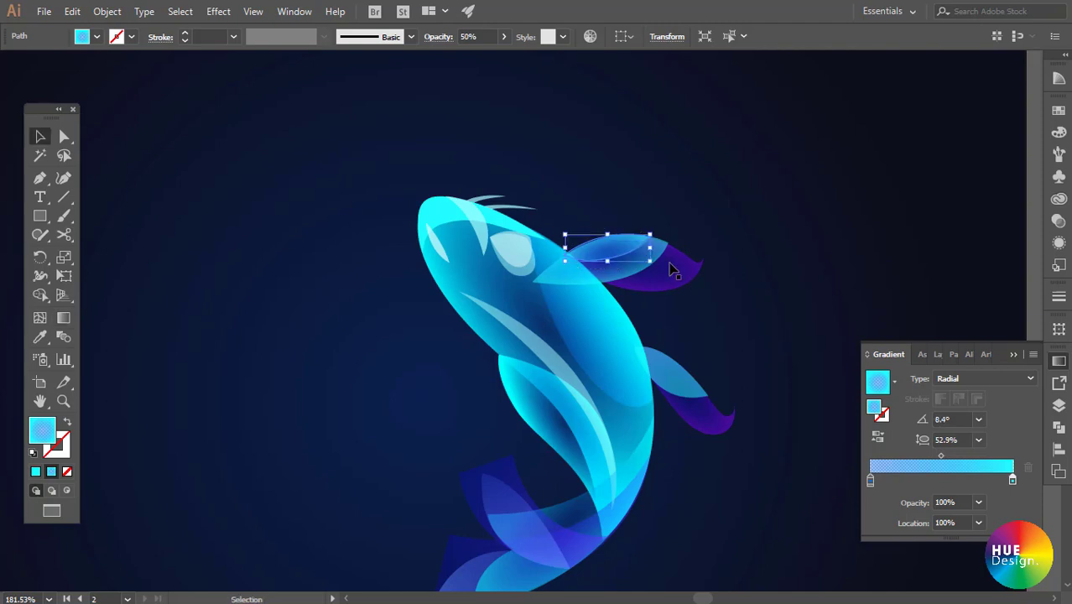
left_click(761, 248)
- Copy the upper fin's gradient onto the lower side fin, enlarge it and flatten it to 40%
left_click_drag(731, 361, 716, 350)
left_click(659, 365)
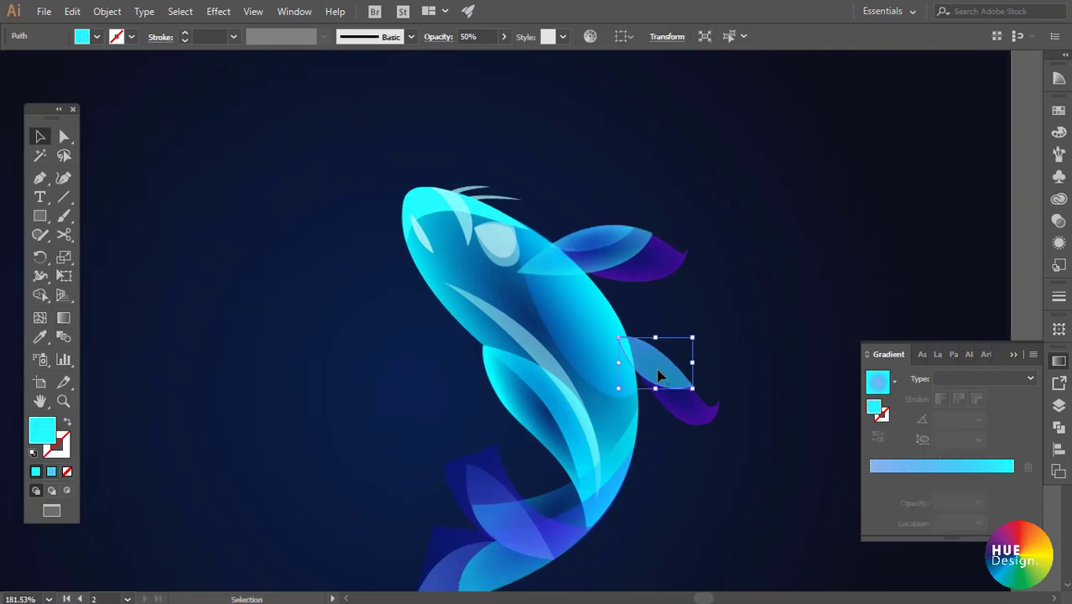
key("i")
left_click(609, 247)
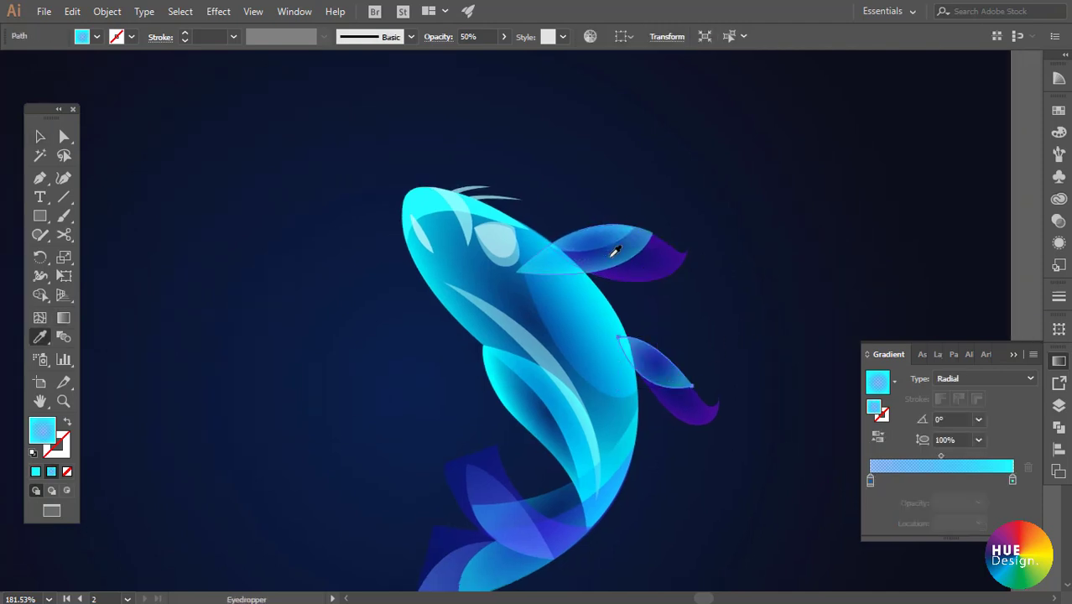
key("g")
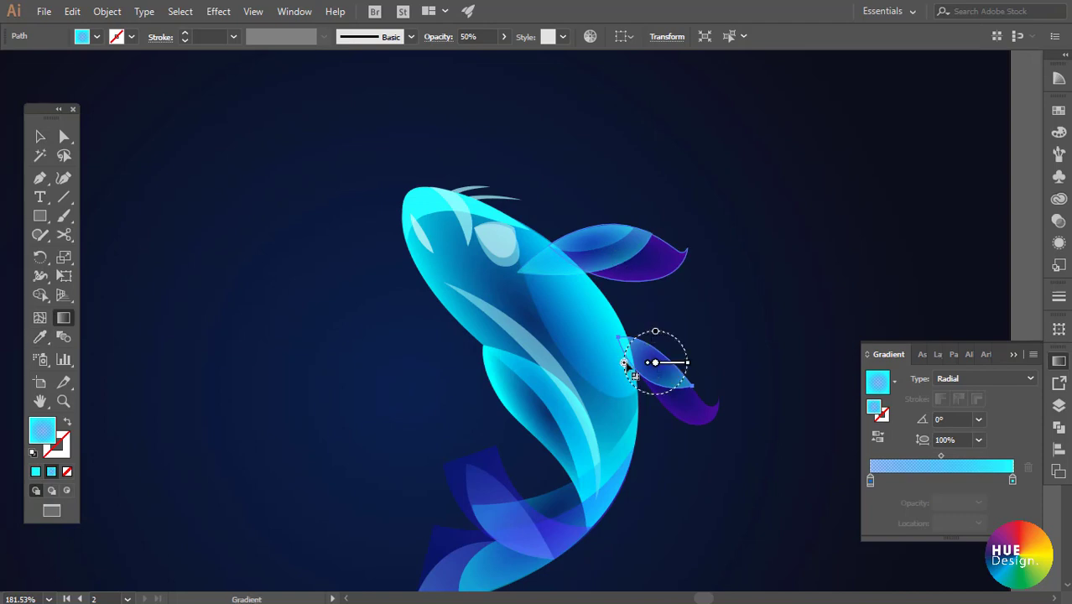
left_click_drag(624, 362, 613, 363)
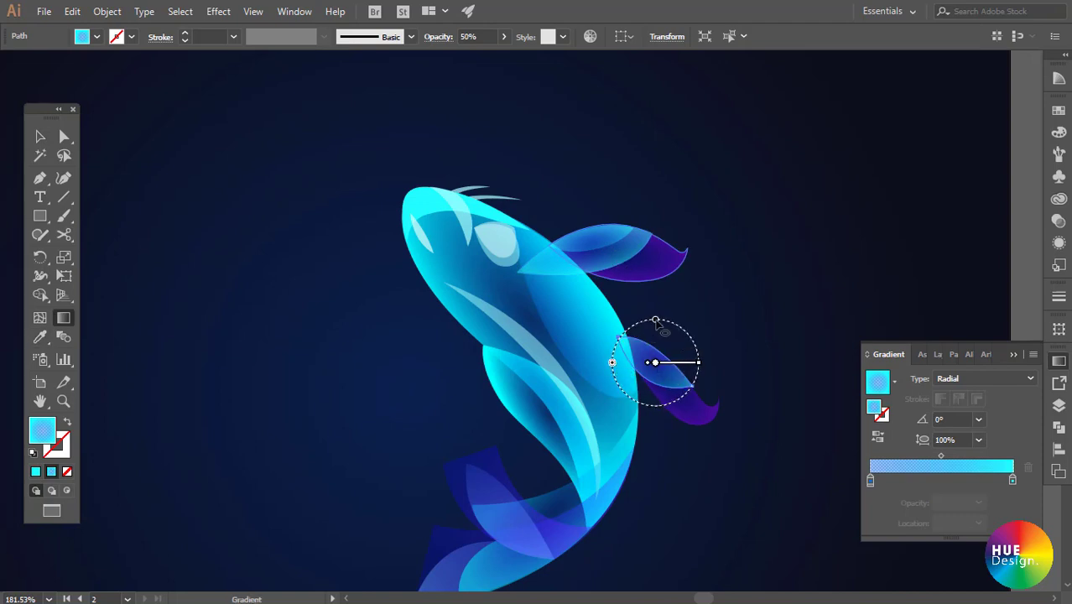
left_click_drag(657, 321, 655, 345)
left_click_drag(687, 378, 677, 392)
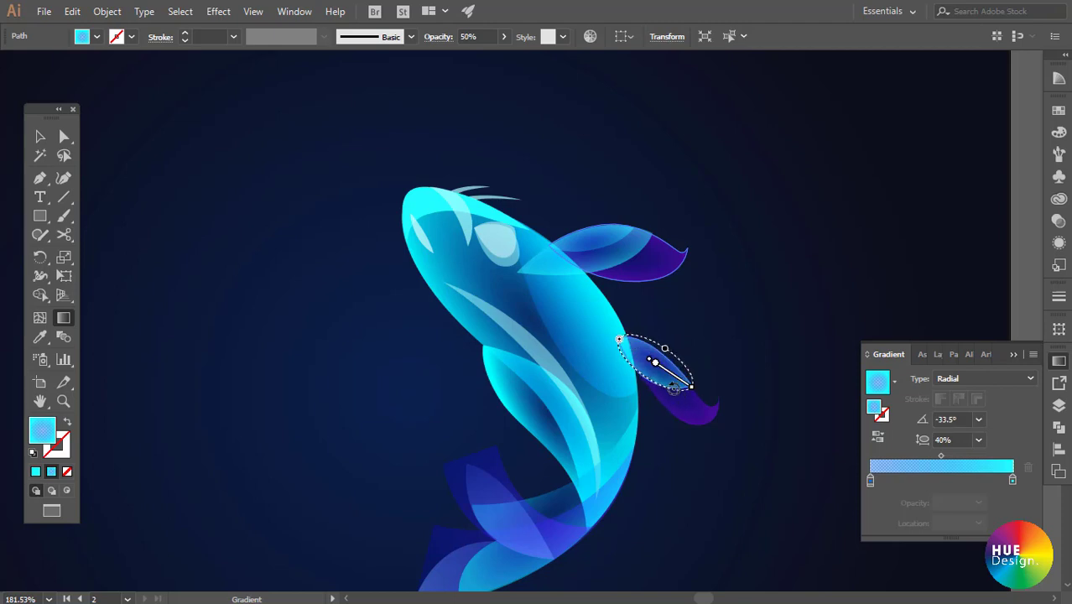
key("v")
left_click(754, 333)
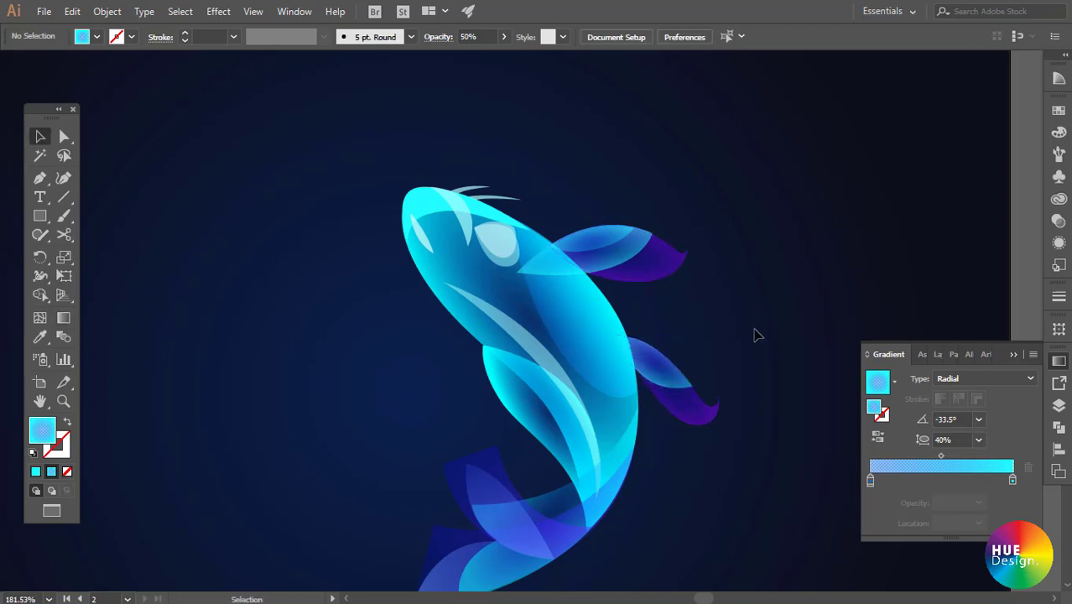
- Tilt the lower fin's gradient further along the fin to about -41.7°
left_click(665, 378)
key("g")
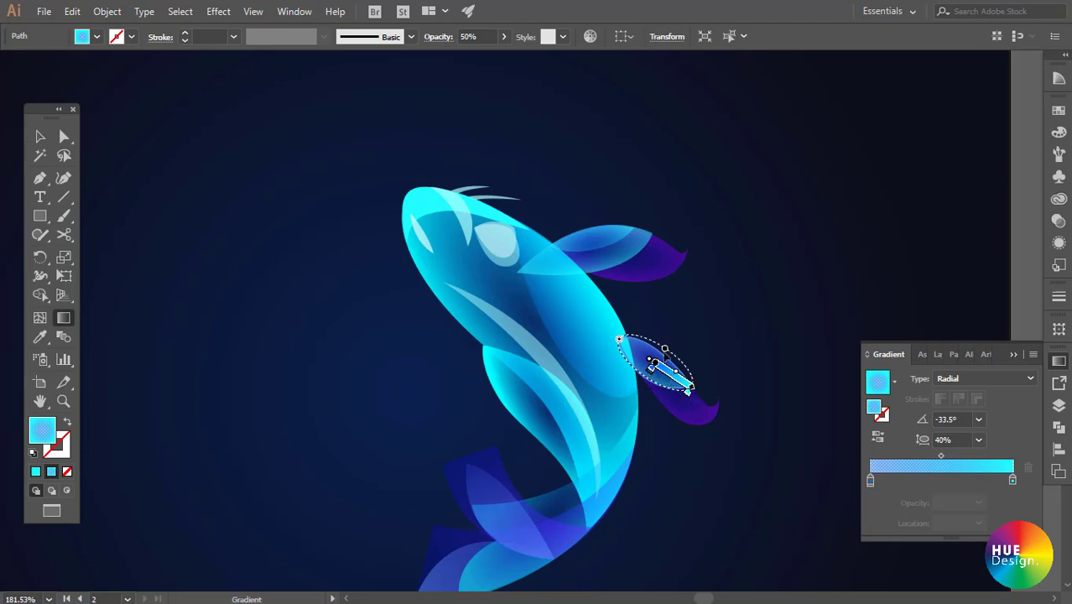
left_click_drag(688, 371, 648, 383)
key("v")
left_click(737, 353)
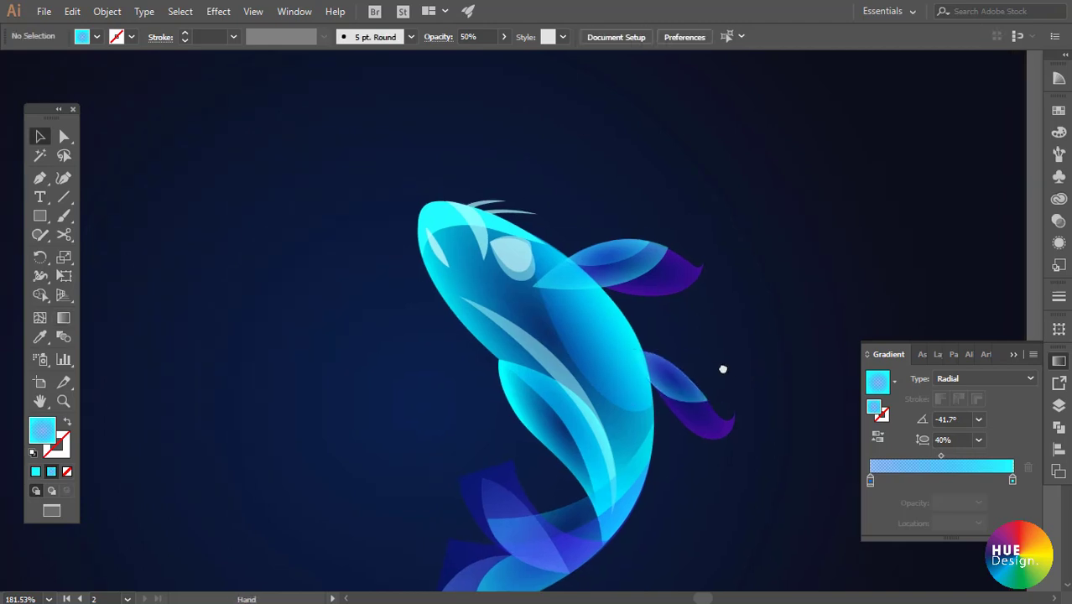
scroll(572, 319, "down", 1)
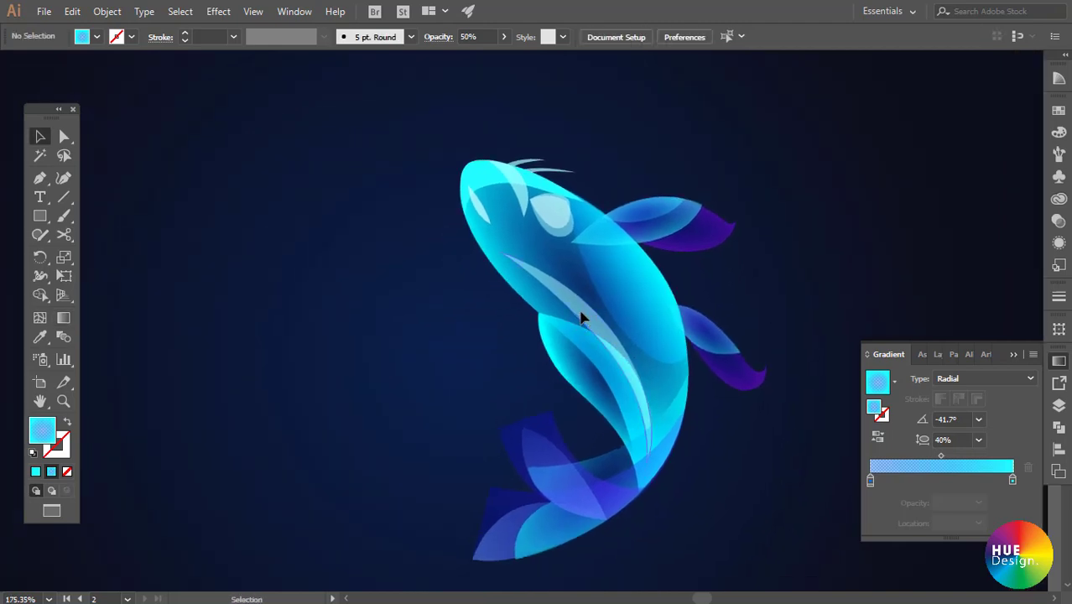
- Sample a cyan gradient onto the midsection body shape and angle it 130.4° from head toward tail
left_click(582, 314)
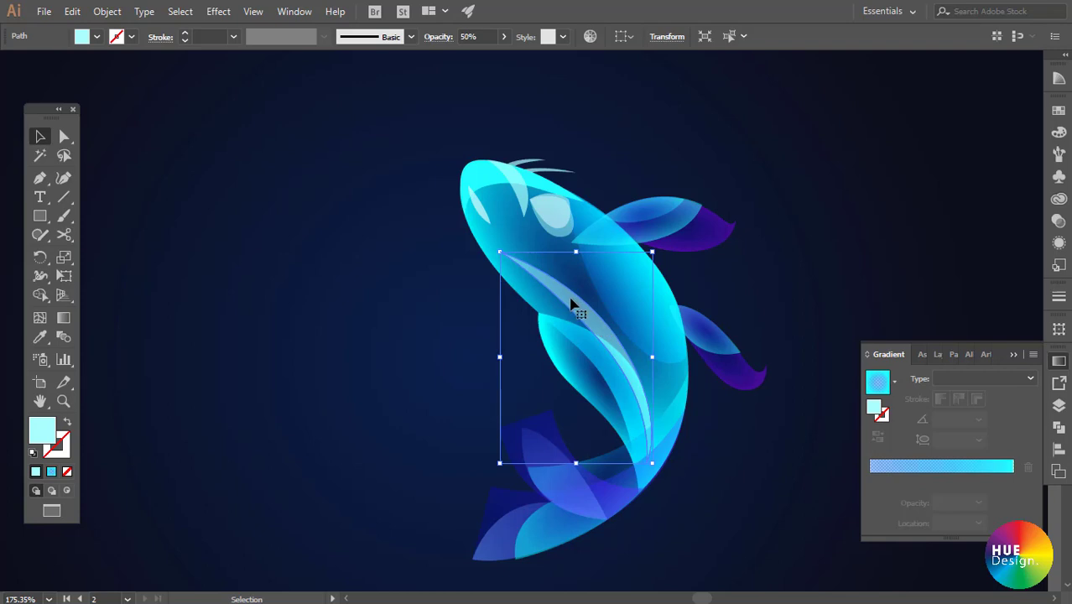
key("i")
left_click(629, 272)
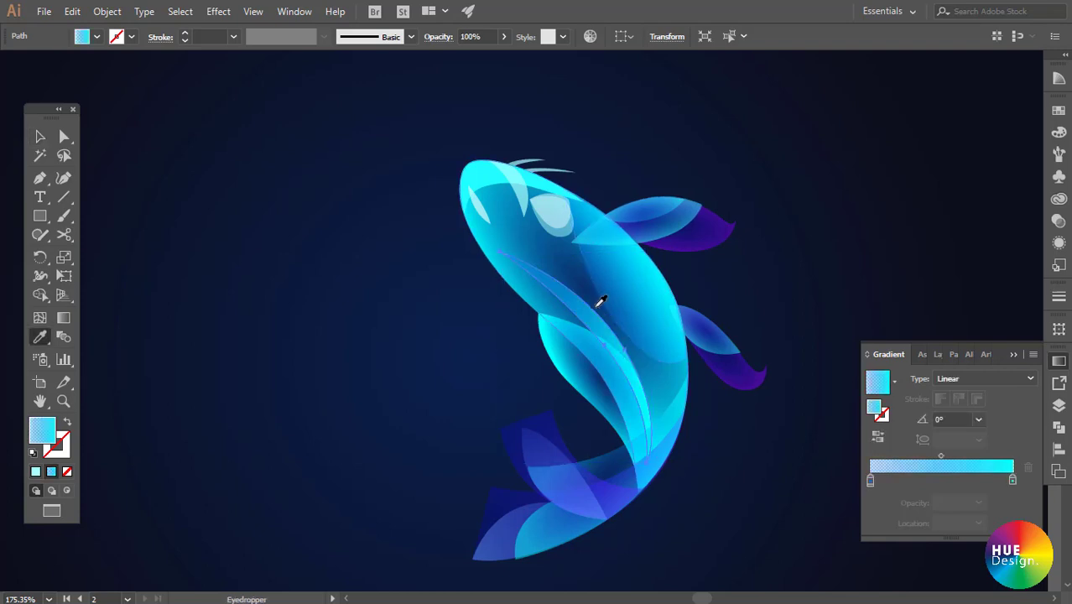
key("g")
mouse_move(514, 250)
left_mouse_down()
mouse_move(652, 428)
mouse_move(504, 250)
left_mouse_up()
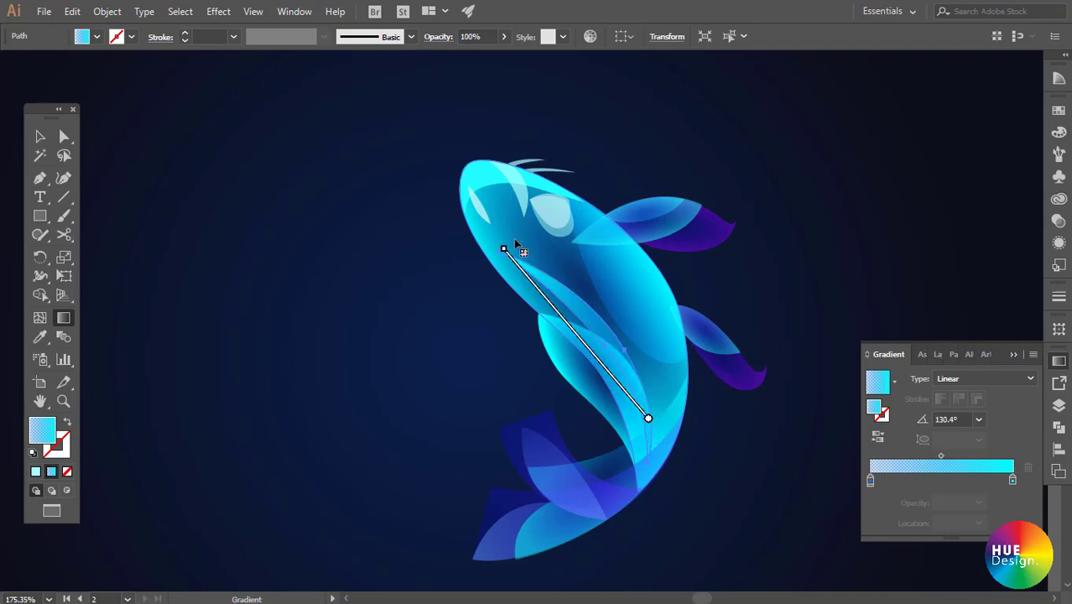
key("v")
left_click(766, 283)
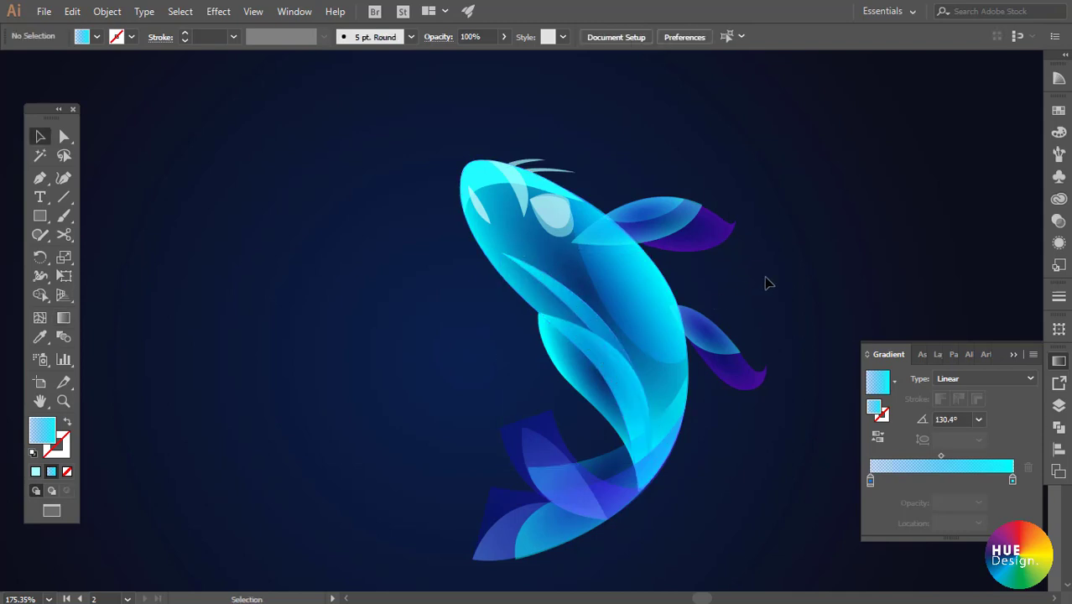
- Select a fish body shape and bring up the Appearance settings
left_click_drag(778, 347, 756, 371)
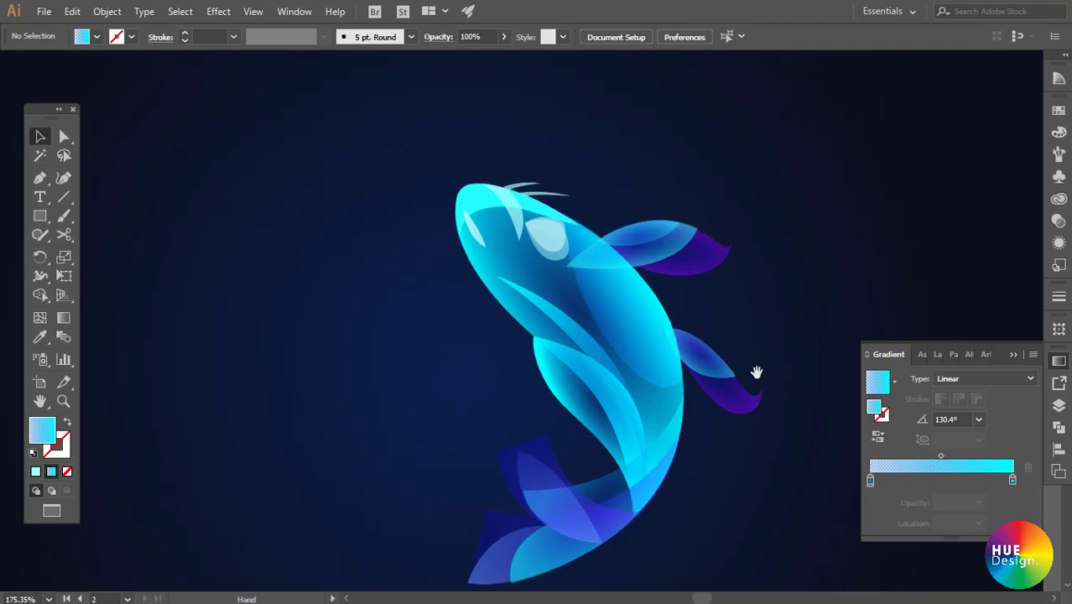
left_click(567, 311)
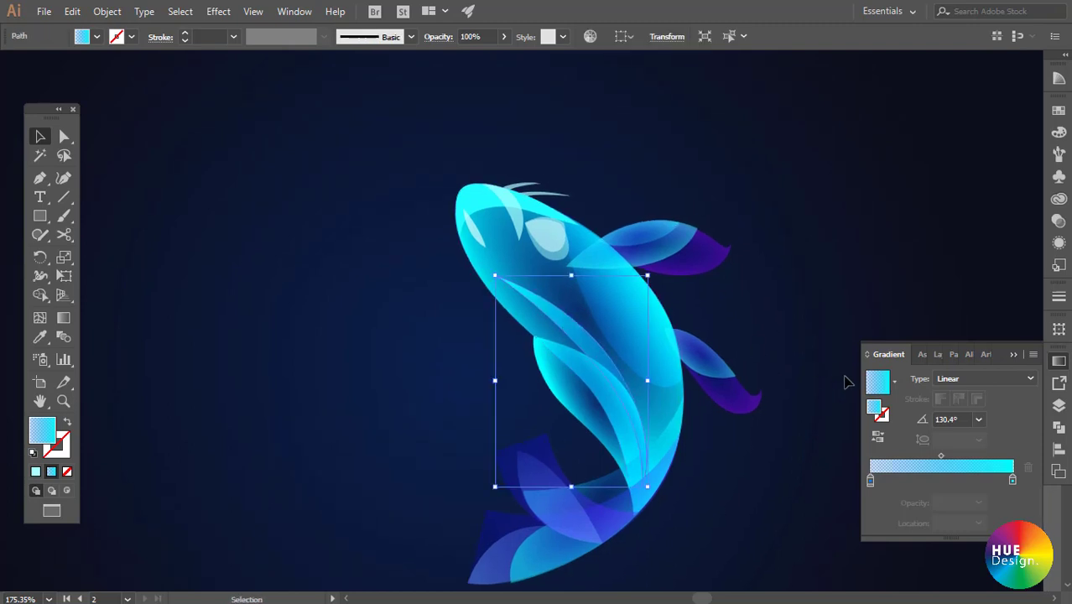
left_click(1060, 242)
- Copy the upper fin's cyan radial gradient at 50% opacity onto the eye shape with the Eyedropper
left_click(764, 233)
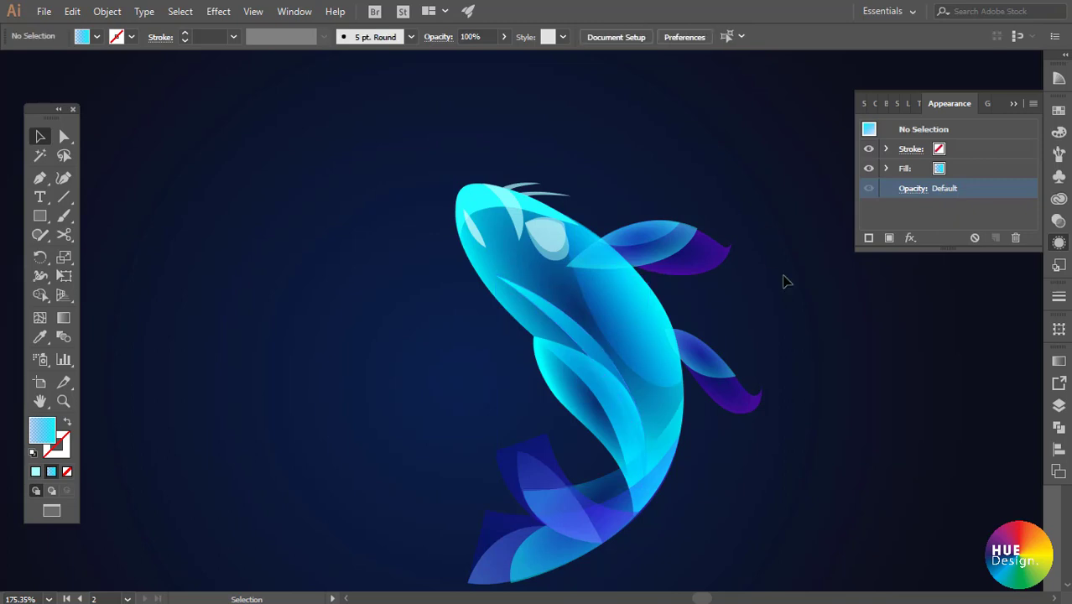
left_click(555, 252)
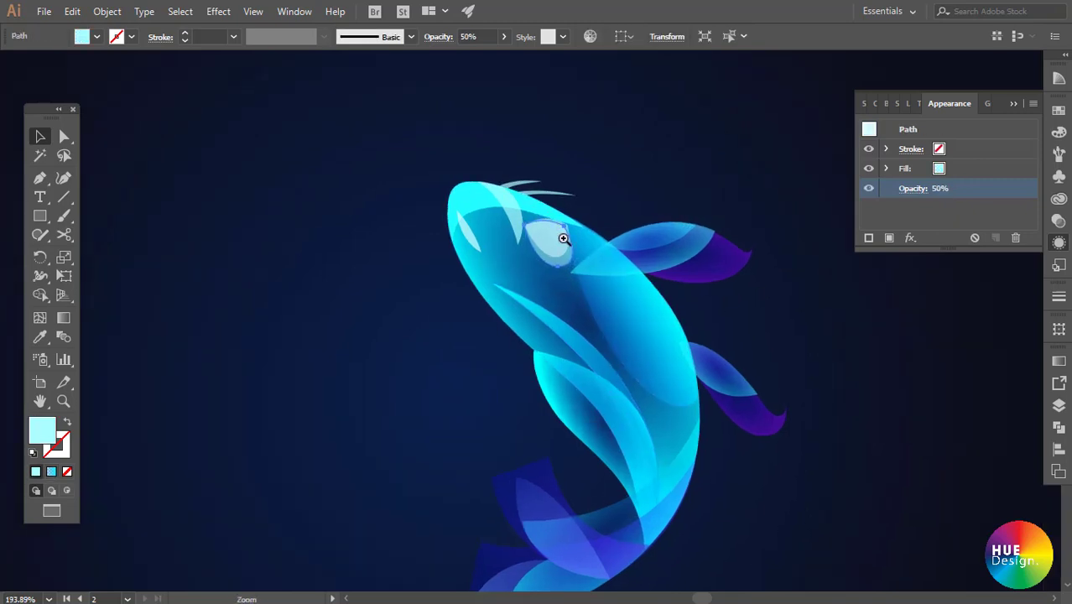
scroll(563, 235, "up", 1)
key("i")
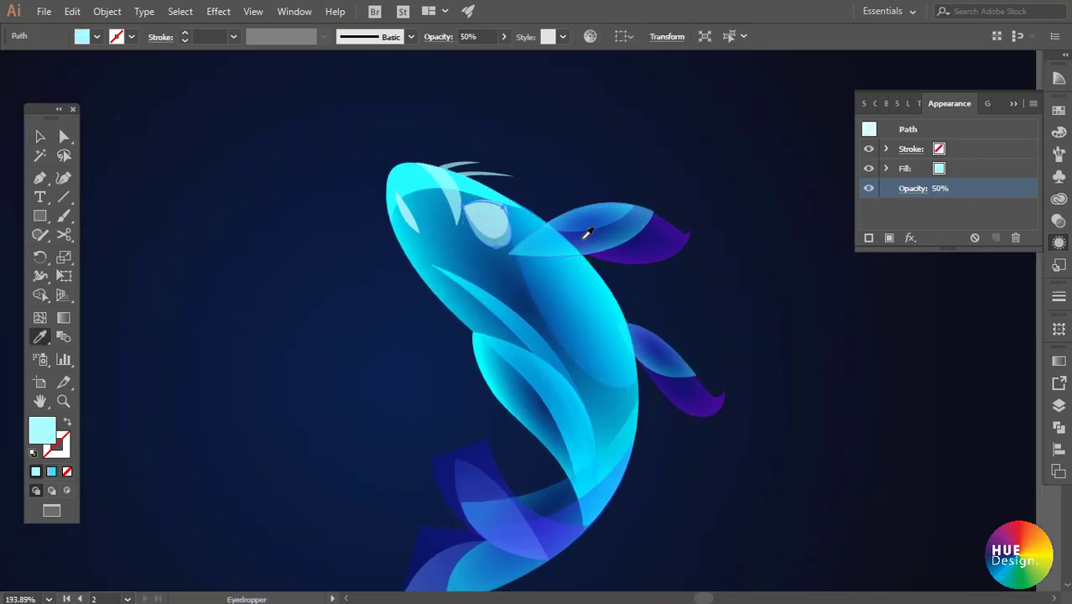
left_click(585, 238)
key("v")
left_click(539, 180)
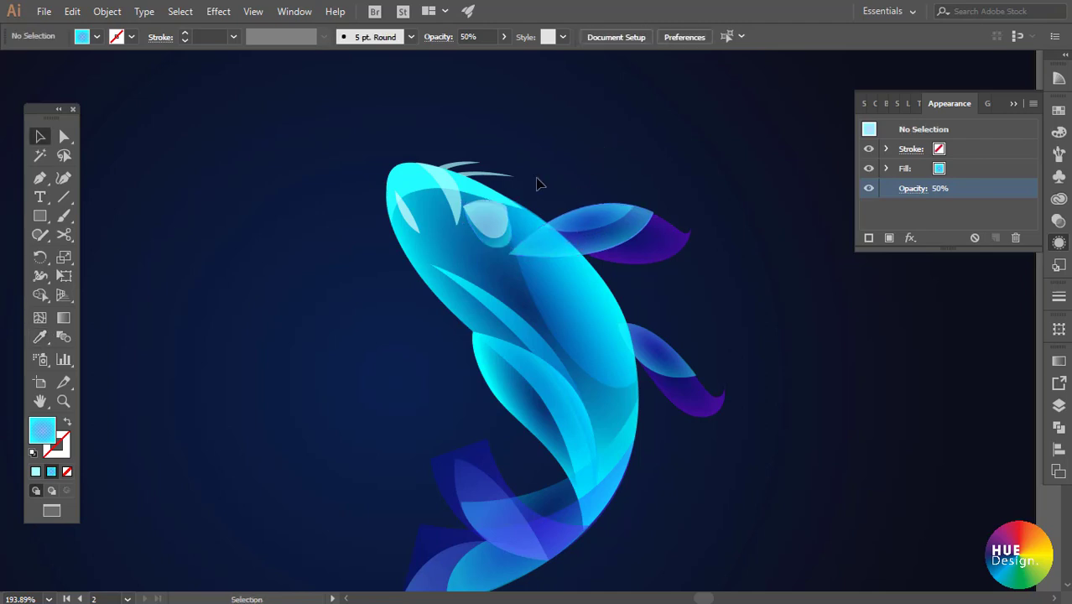
left_click(503, 222)
key("i")
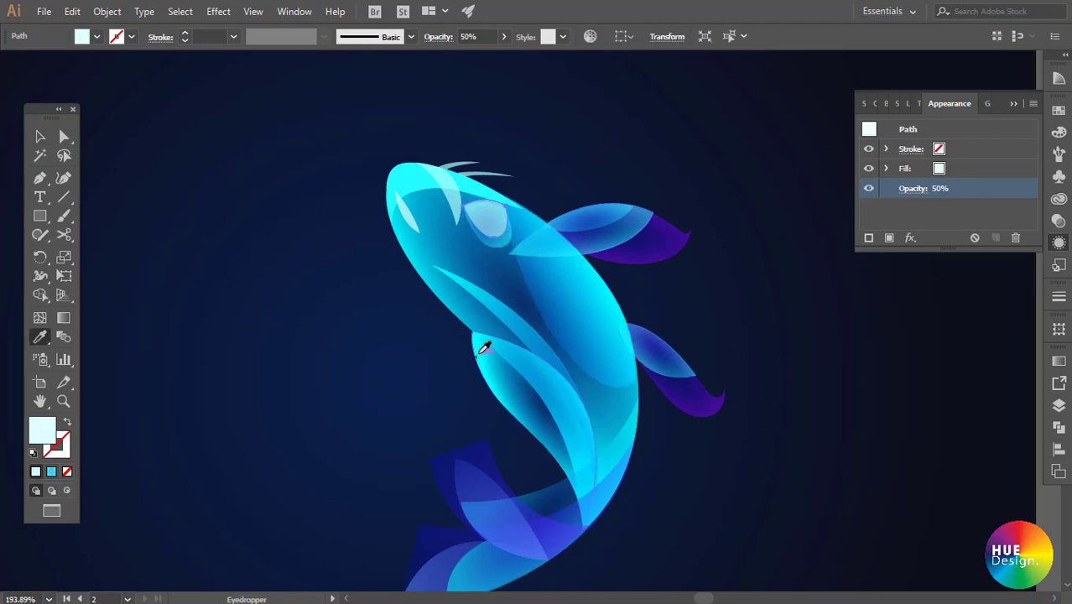
left_click(600, 206)
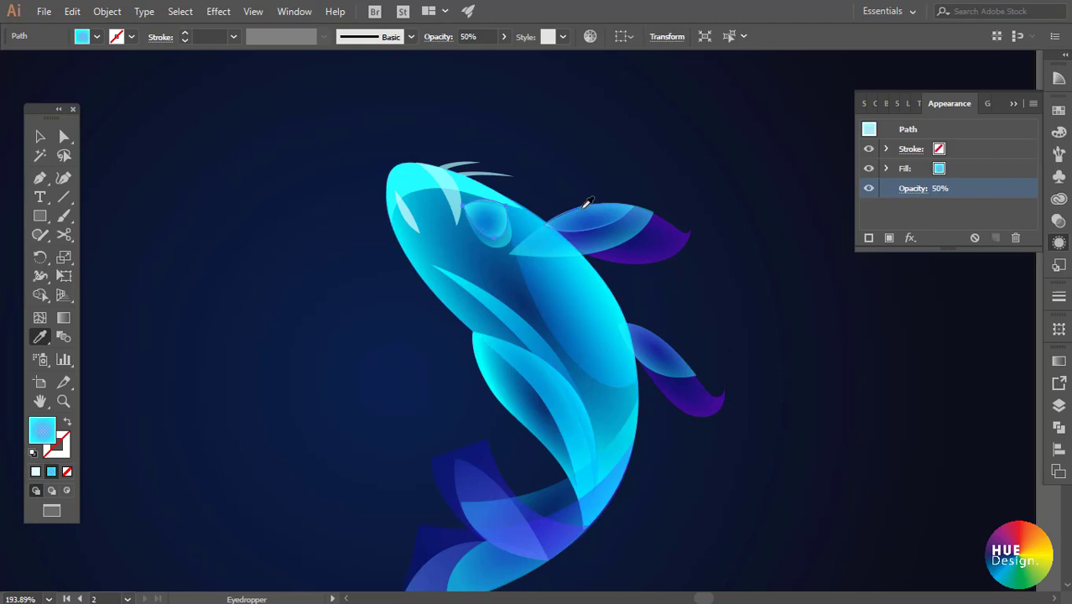
key("v")
left_click(1058, 362)
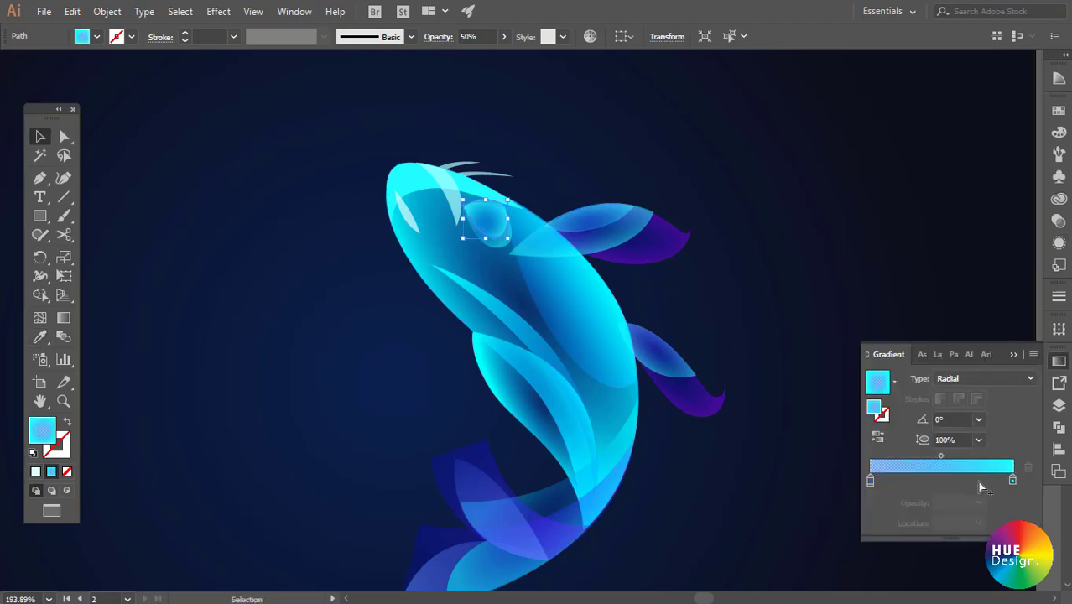
- Recolour the eye gradient: right stop pale cyan b0ffff, left stop cyan 00dbfb at 40%
double_click(1013, 479)
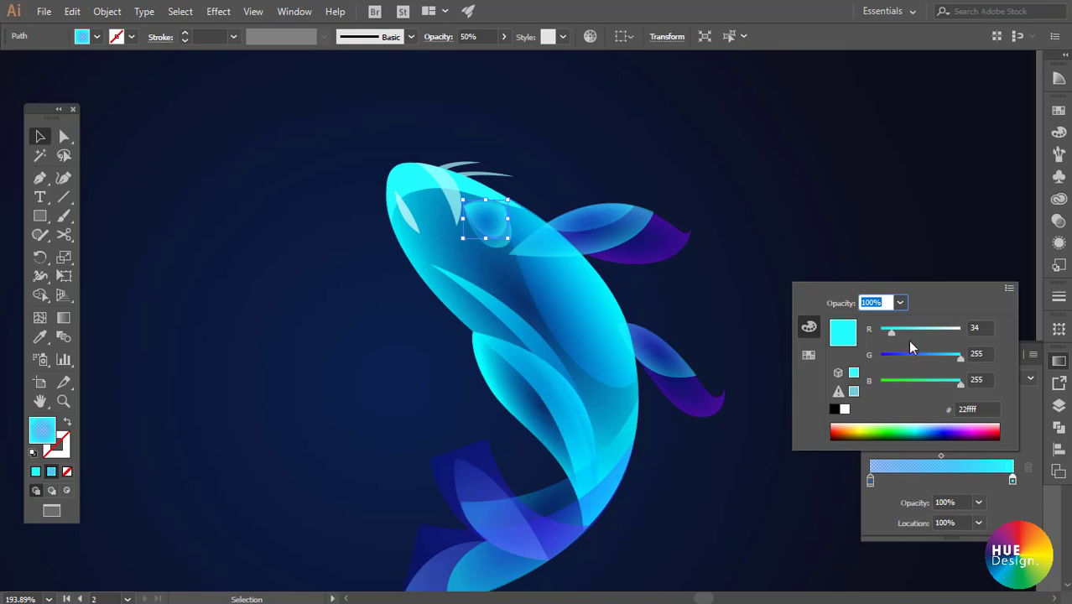
left_click_drag(931, 333, 957, 332)
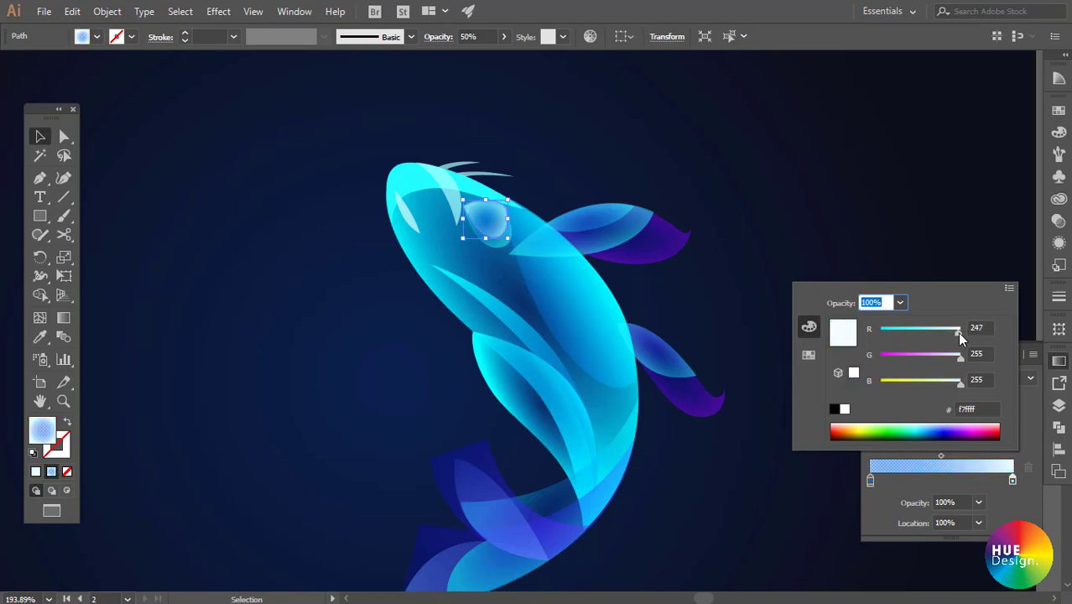
left_click_drag(951, 333, 935, 330)
left_click(871, 480)
double_click(871, 480)
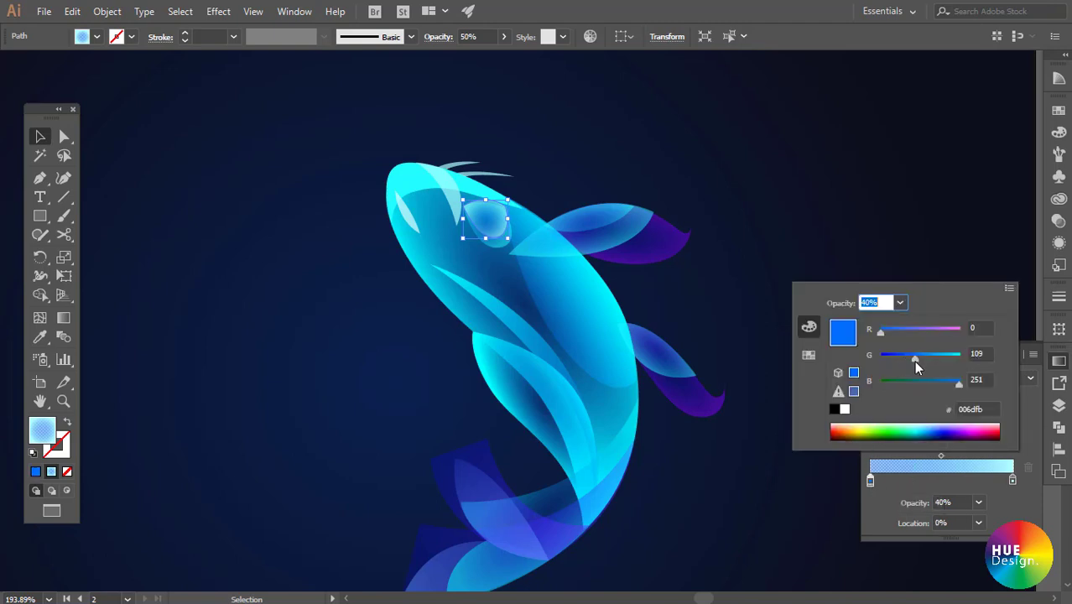
left_click_drag(916, 358, 970, 365)
left_click(991, 504)
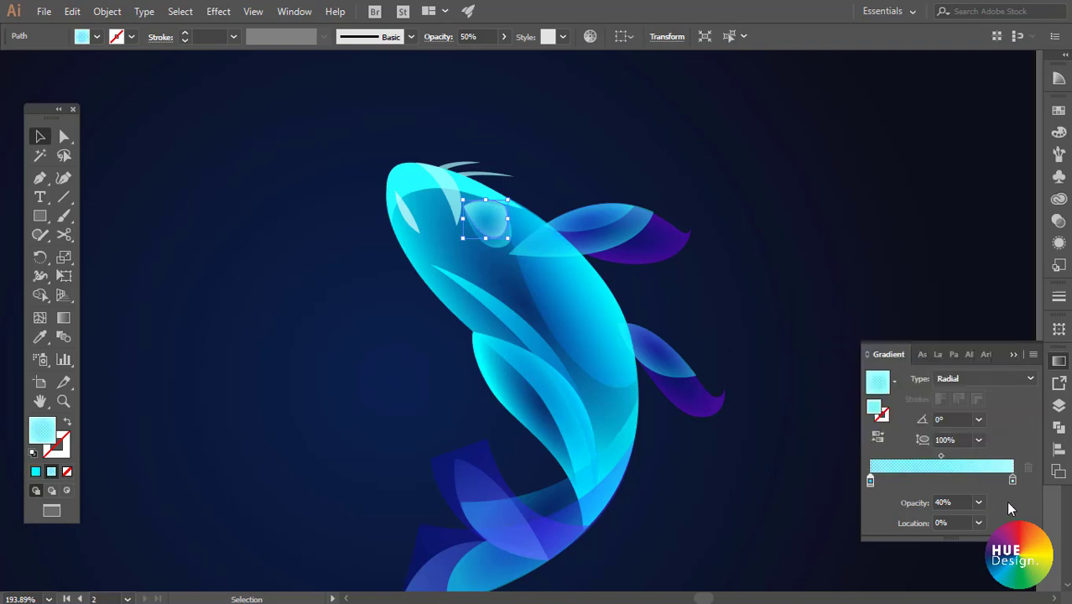
- Stretch the eye's radial gradient into an oval at 61.5% aspect, rotated to -1°
key("g")
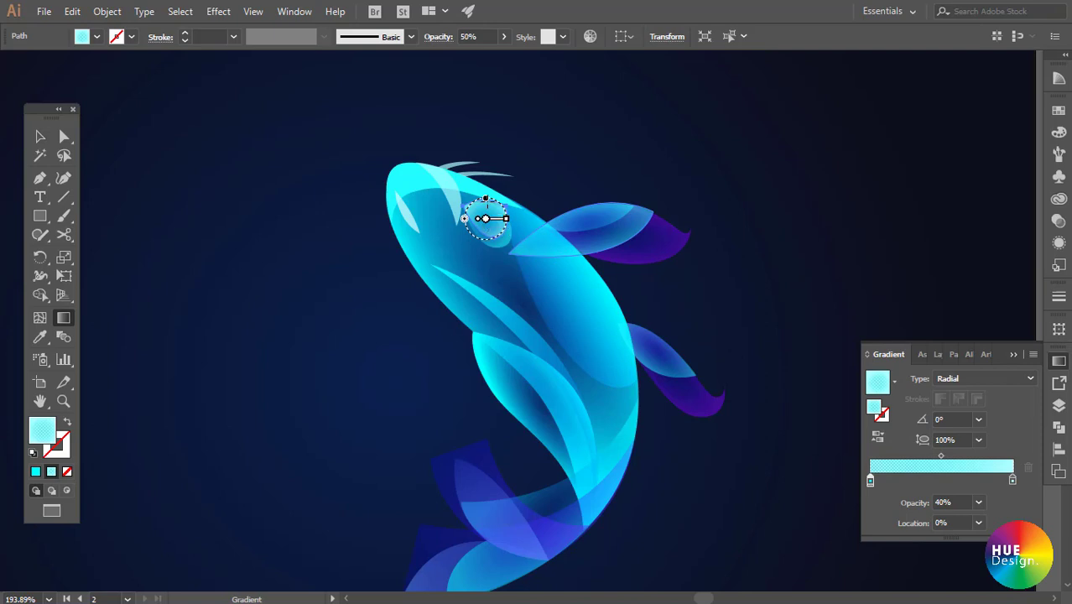
mouse_move(486, 218)
mouse_move(486, 199)
left_mouse_down()
mouse_move(505, 223)
mouse_move(519, 215)
left_mouse_up()
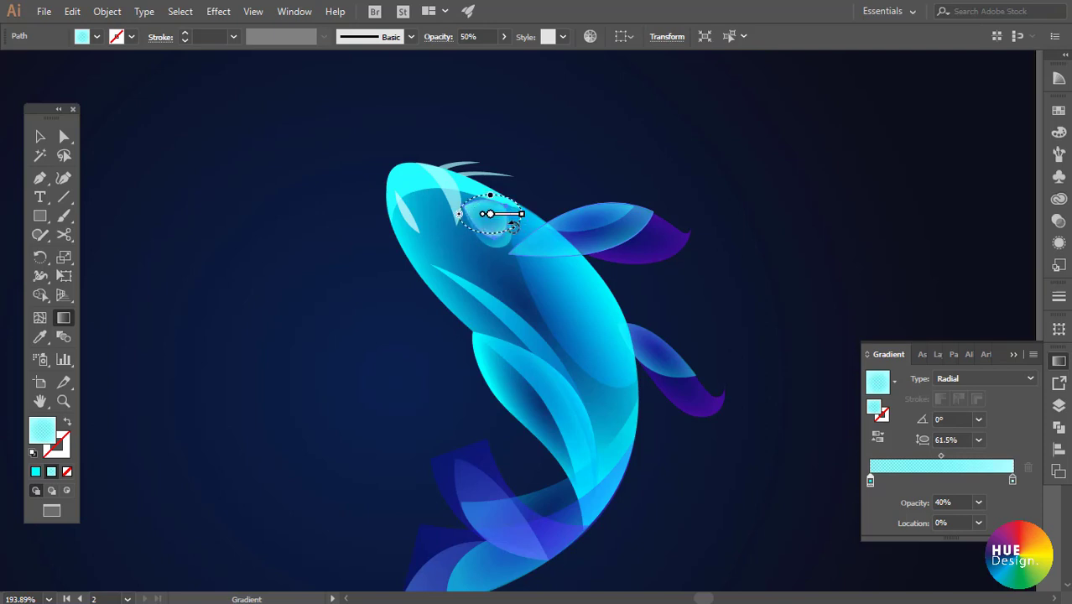
left_click_drag(512, 225, 508, 225)
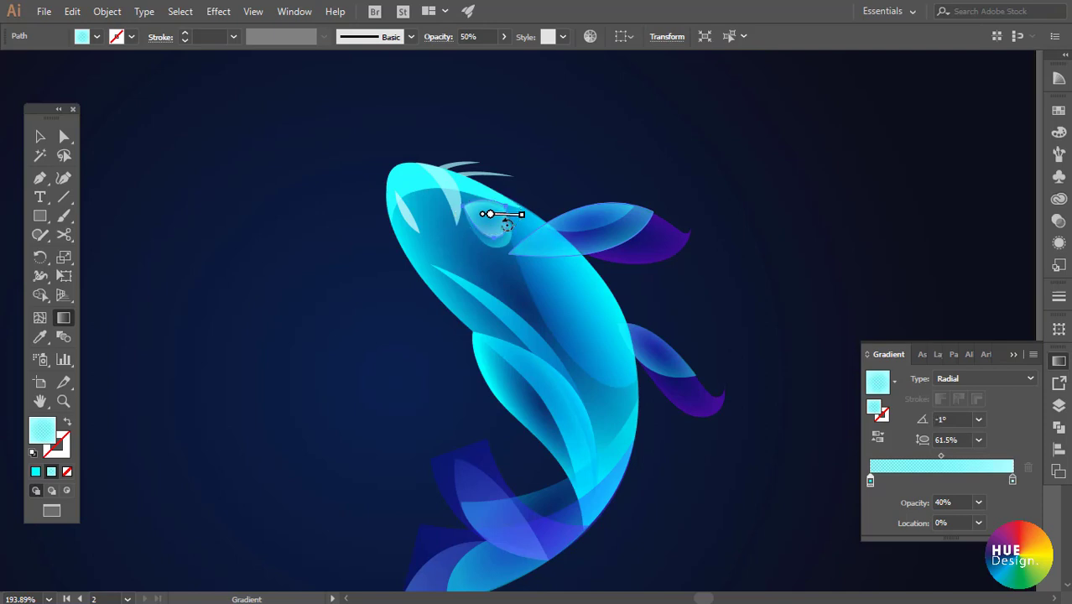
key("v")
left_click(783, 218)
key("space")
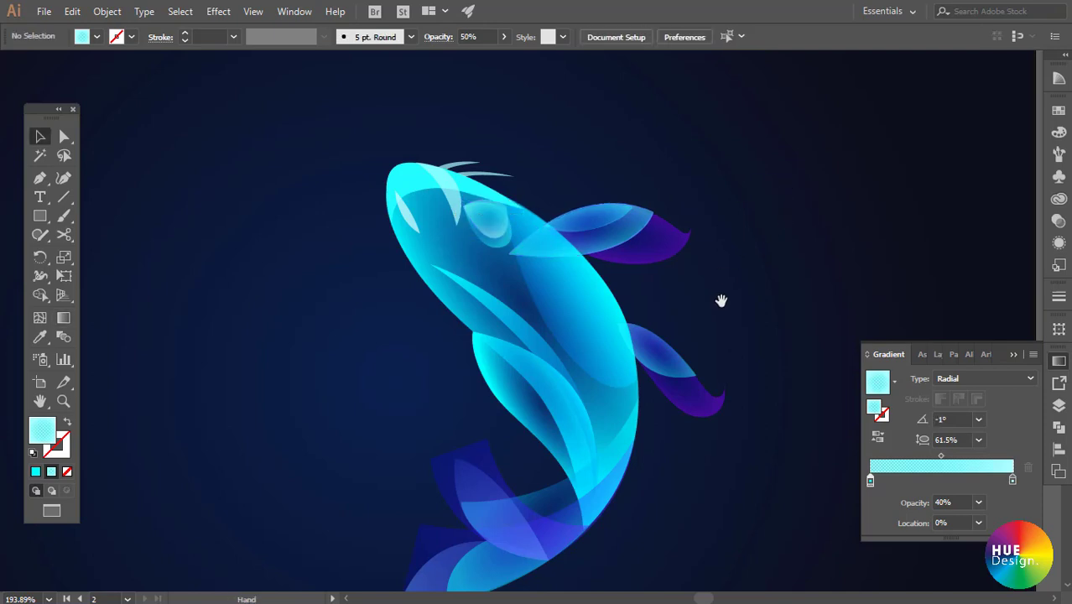
left_click_drag(721, 300, 739, 286)
- Re-check the eye gradient's right stop colour and clear the selection
left_click(509, 211)
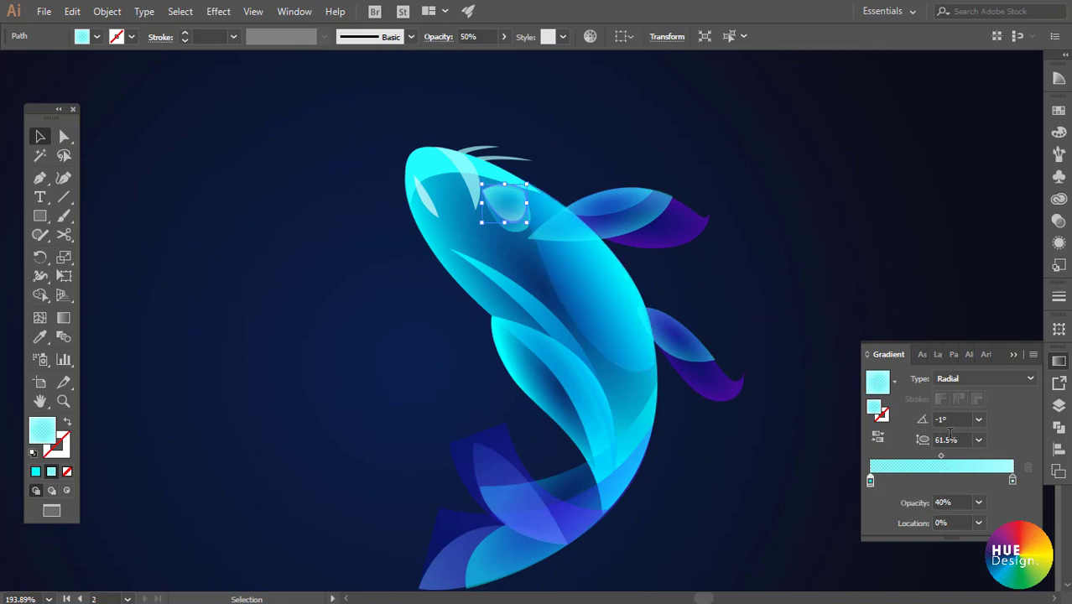
double_click(1013, 480)
left_click(809, 202)
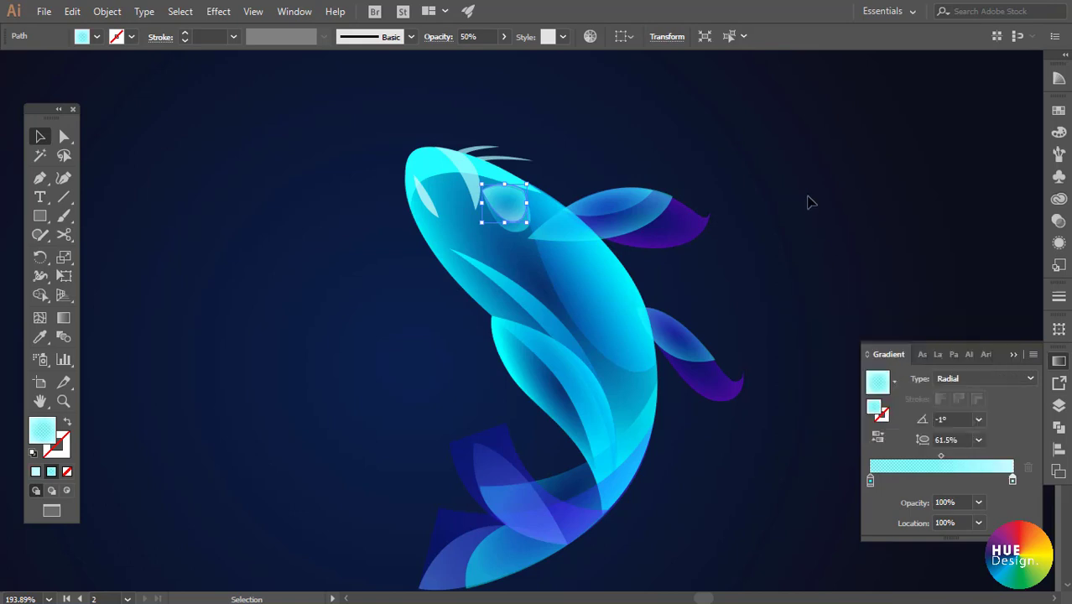
left_click(814, 233)
key("space")
scroll(486, 252, "up", 2)
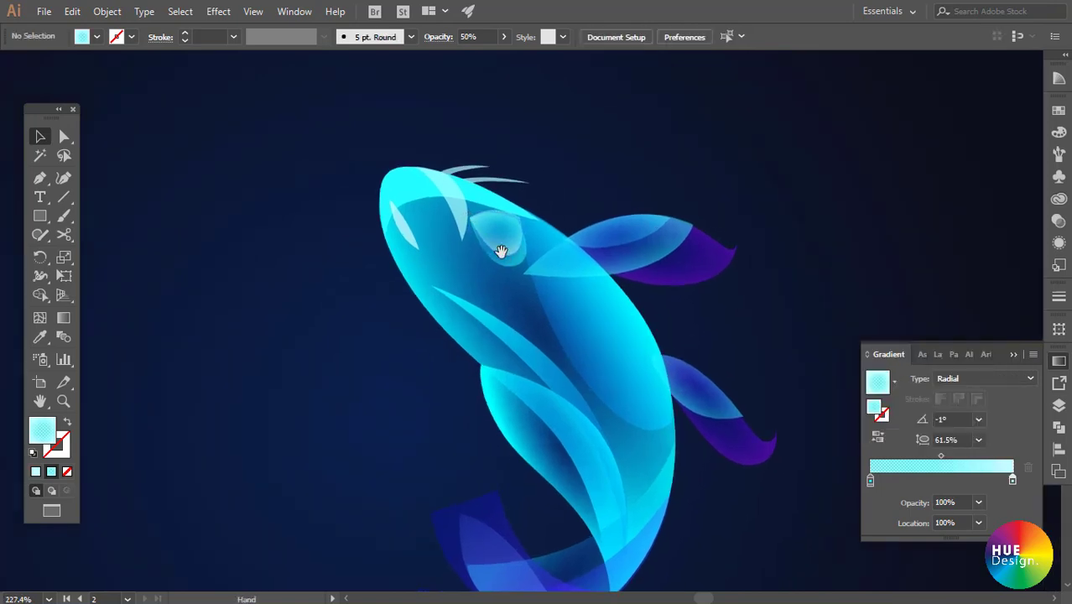
- Copy the eye's radial gradient onto the small head shape near the snout
left_click(462, 214)
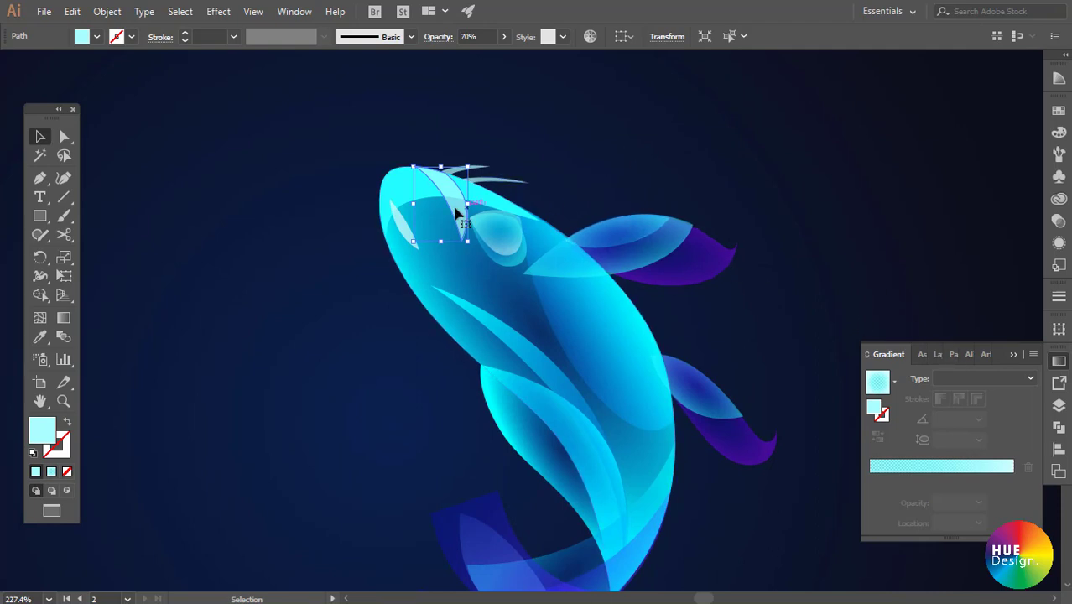
left_click(760, 135)
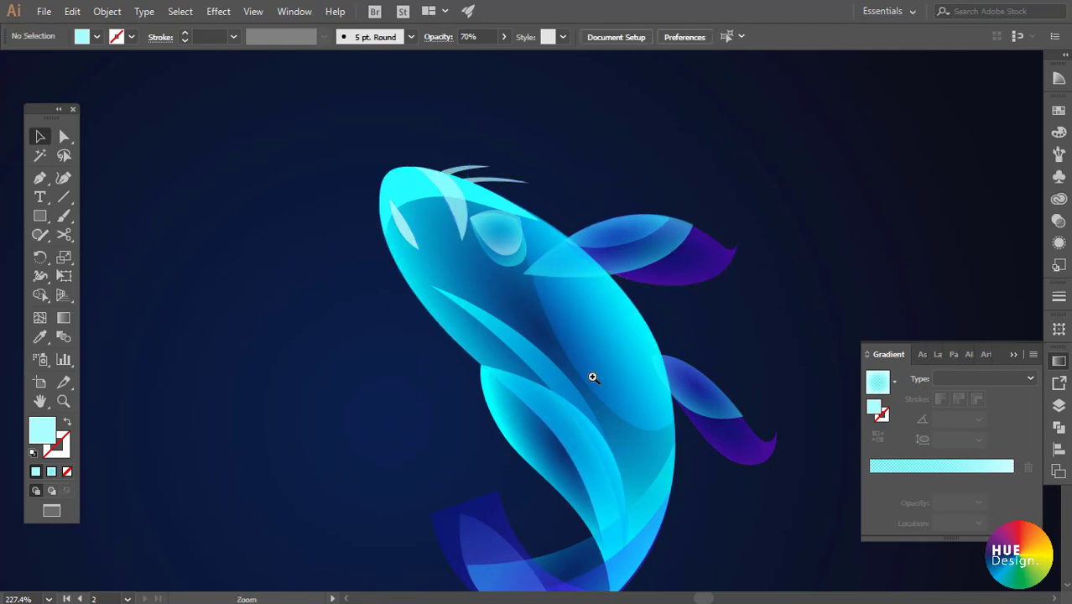
scroll(591, 376, "down", 1)
scroll(479, 220, "up", 1)
left_click(484, 234)
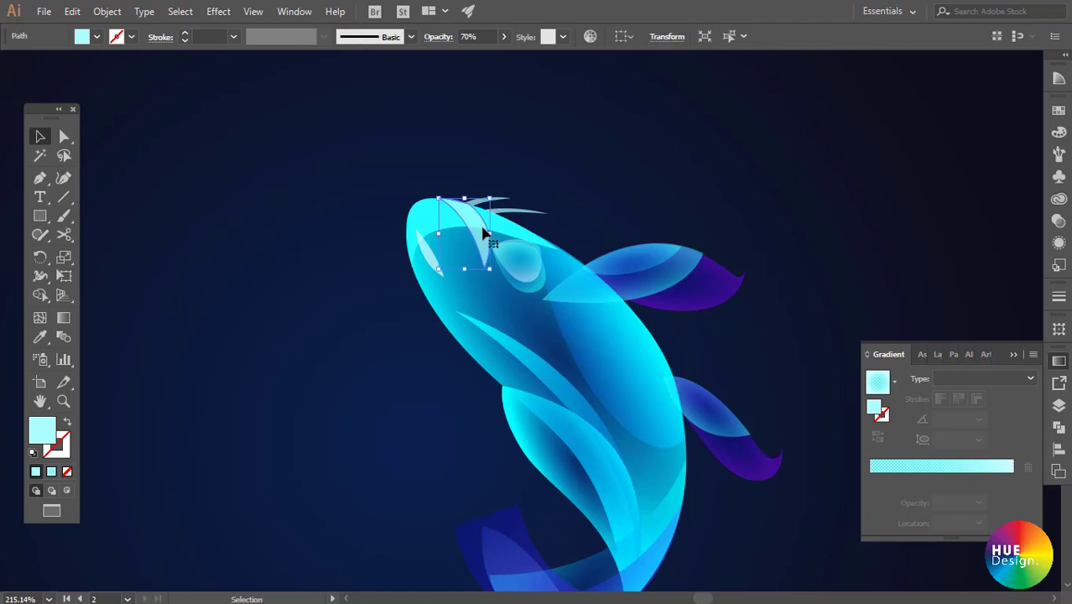
key("i")
left_click(527, 252)
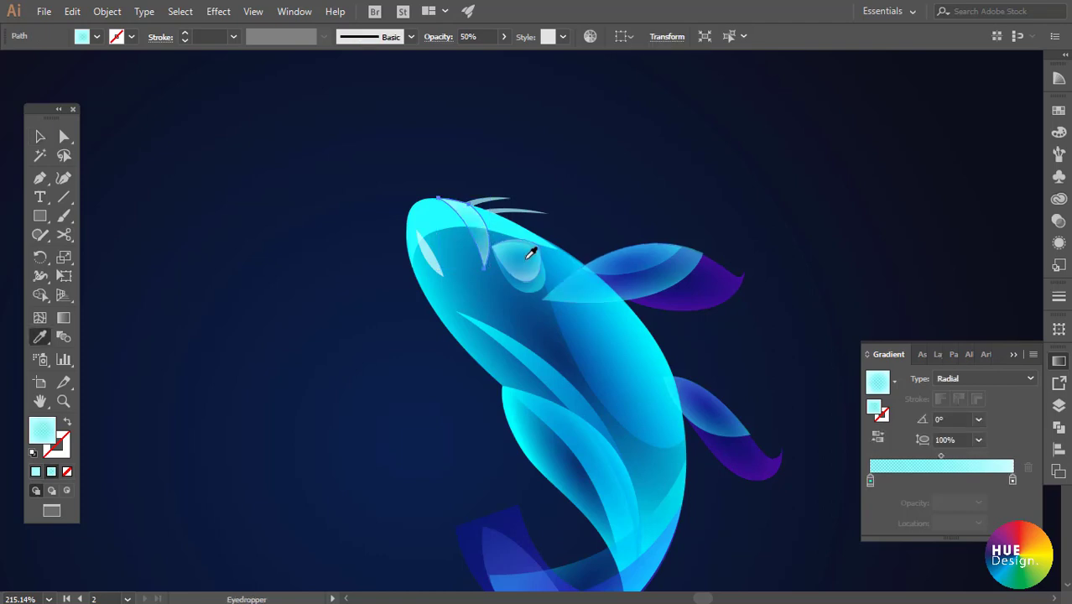
key("v")
left_click(603, 187)
left_click(479, 241)
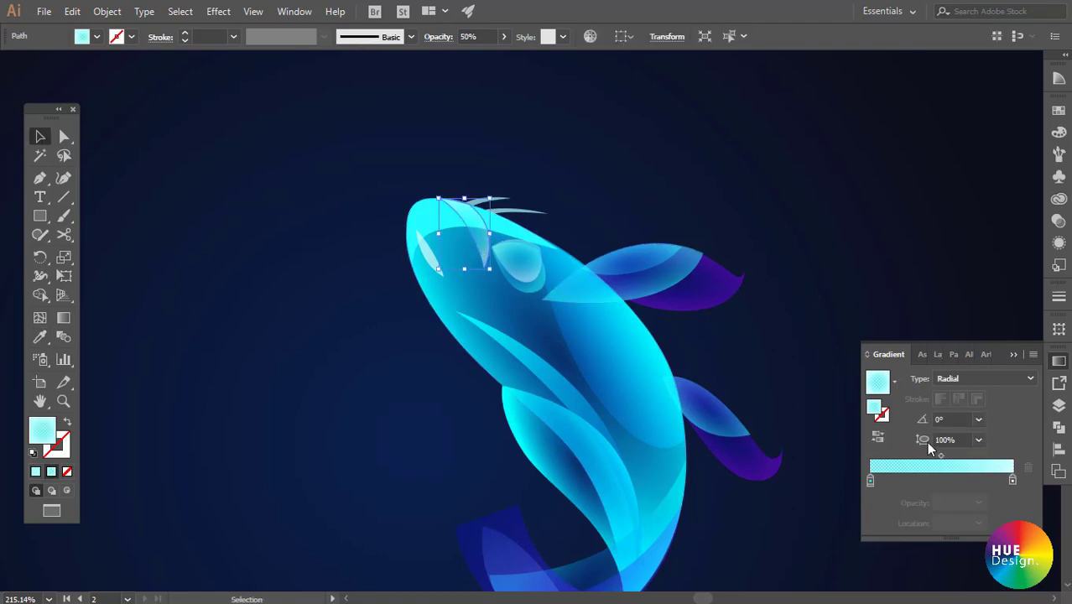
left_click(892, 211)
- Sample the body's gradient onto the larger head shape and switch it to a linear gradient
scroll(730, 300, "down", 1)
left_click(397, 160)
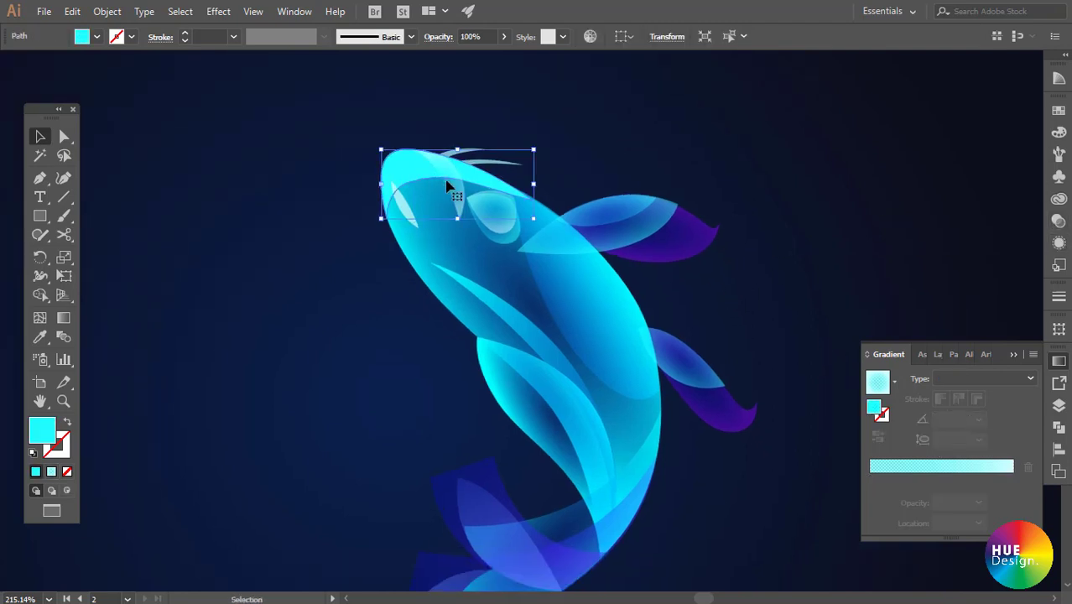
key("i")
left_click(512, 277)
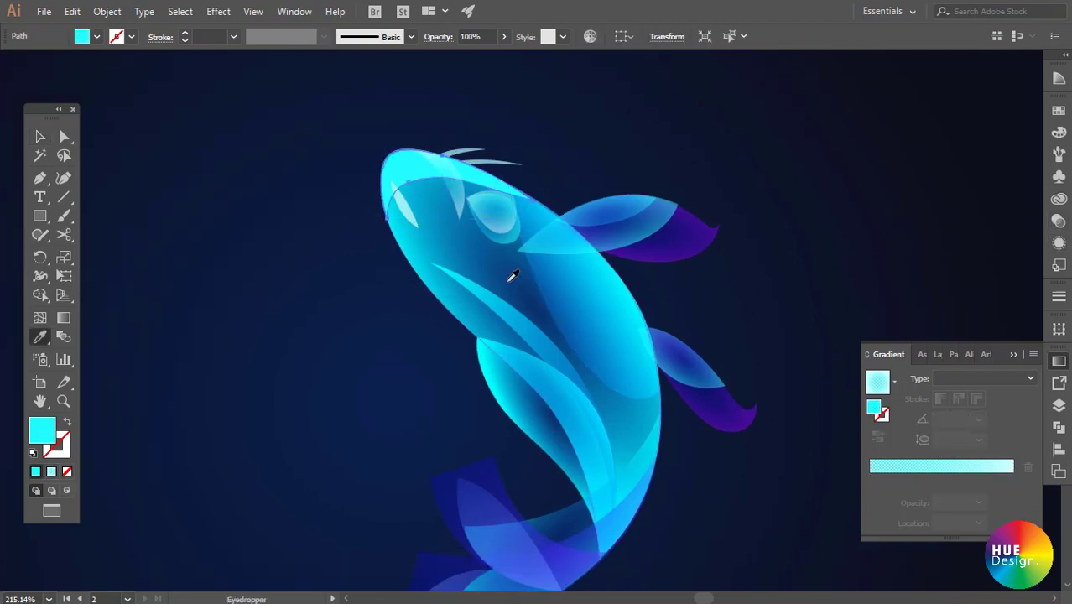
left_click(545, 369)
key("g")
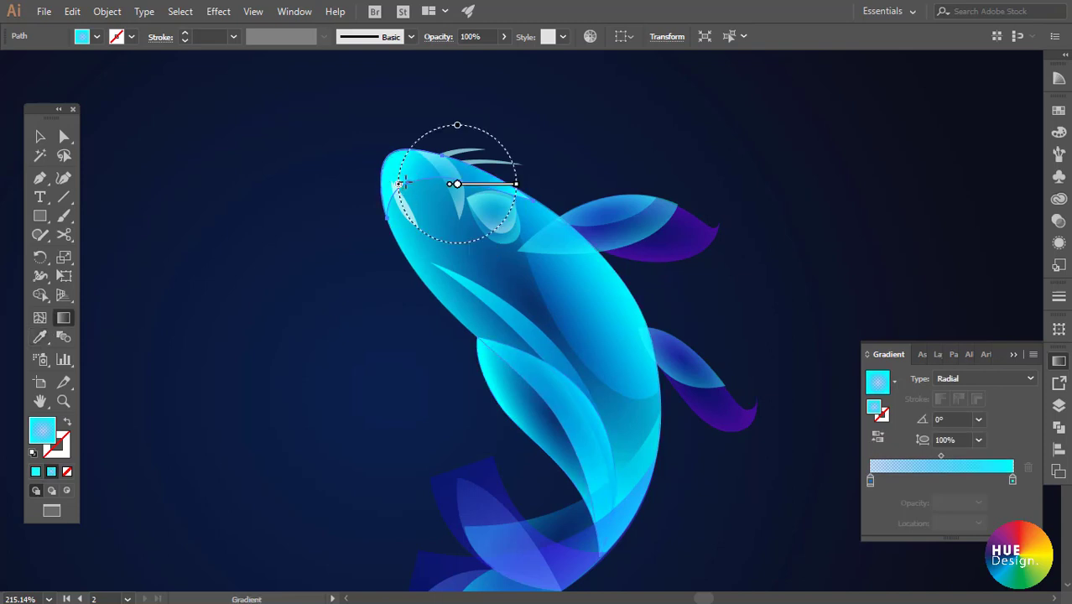
left_click_drag(406, 183, 489, 312)
key("ctrl+shift+a")
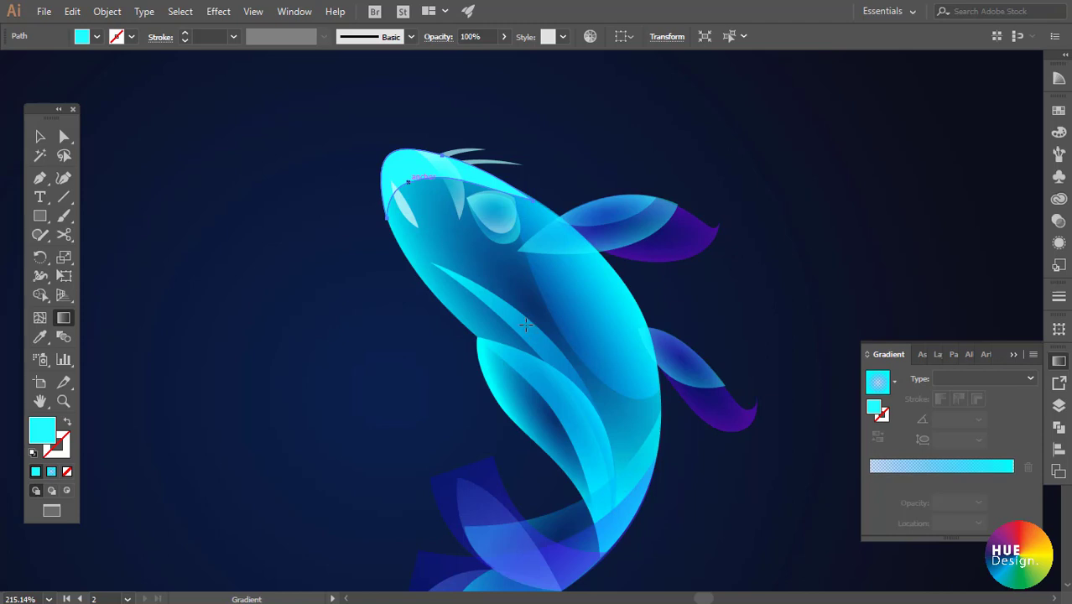
left_click(524, 313)
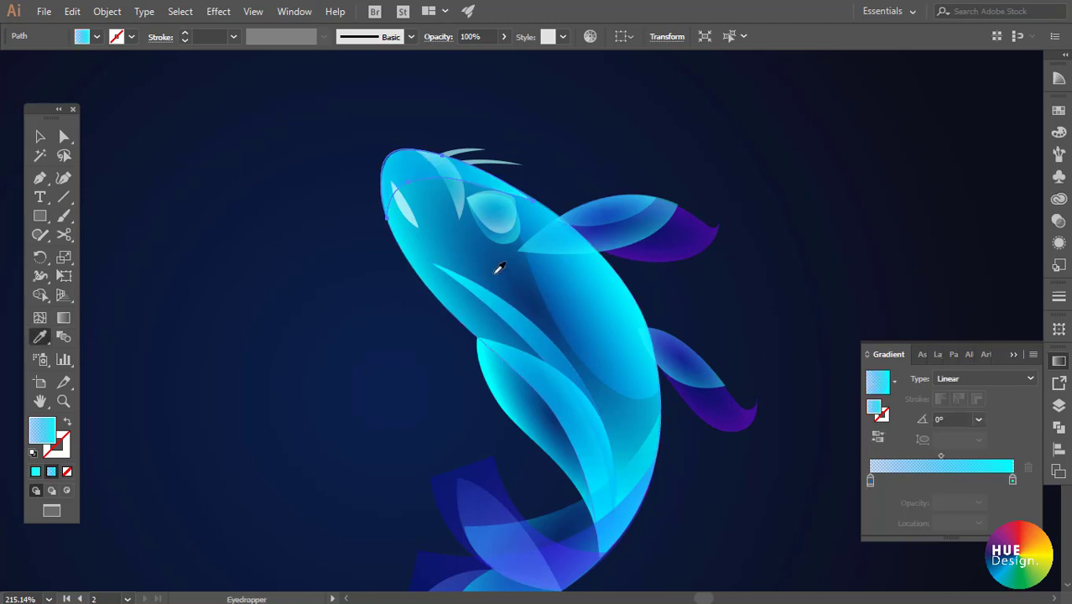
- Re-aim the head highlight's linear cyan gradient until it runs at about 106.5°
mouse_move(410, 135)
left_mouse_down()
mouse_move(459, 211)
mouse_move(379, 135)
left_mouse_up()
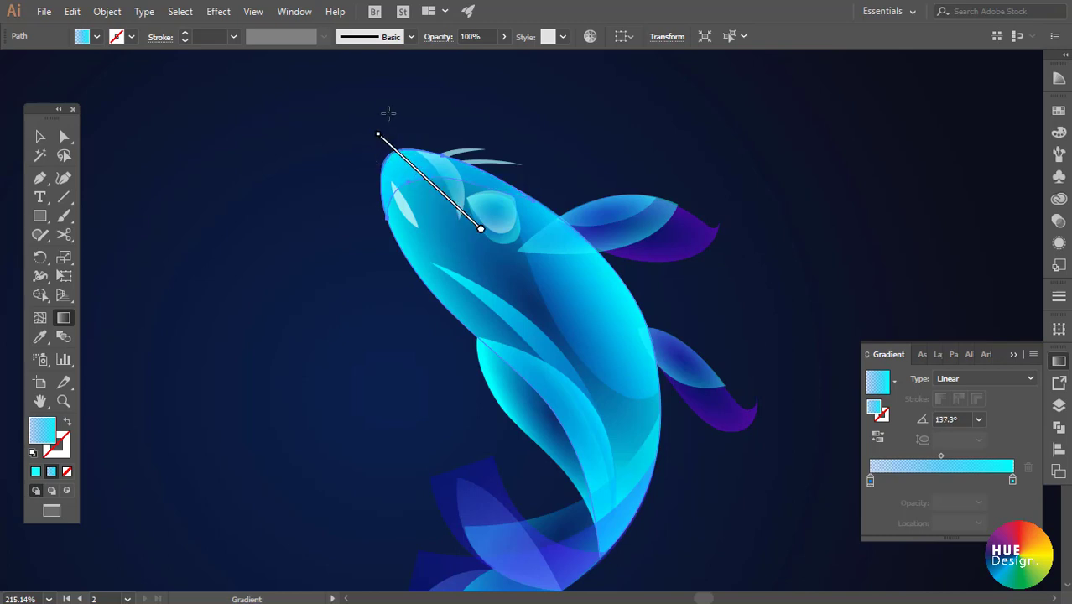
left_click_drag(417, 120, 460, 209)
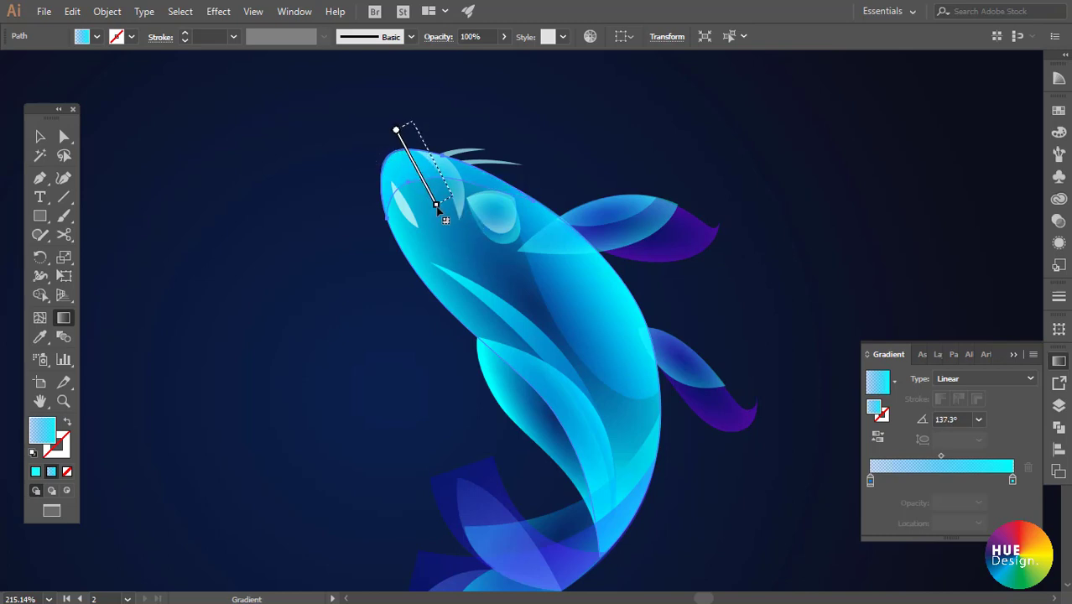
mouse_move(381, 132)
left_mouse_down()
mouse_move(453, 203)
mouse_move(408, 128)
left_mouse_up()
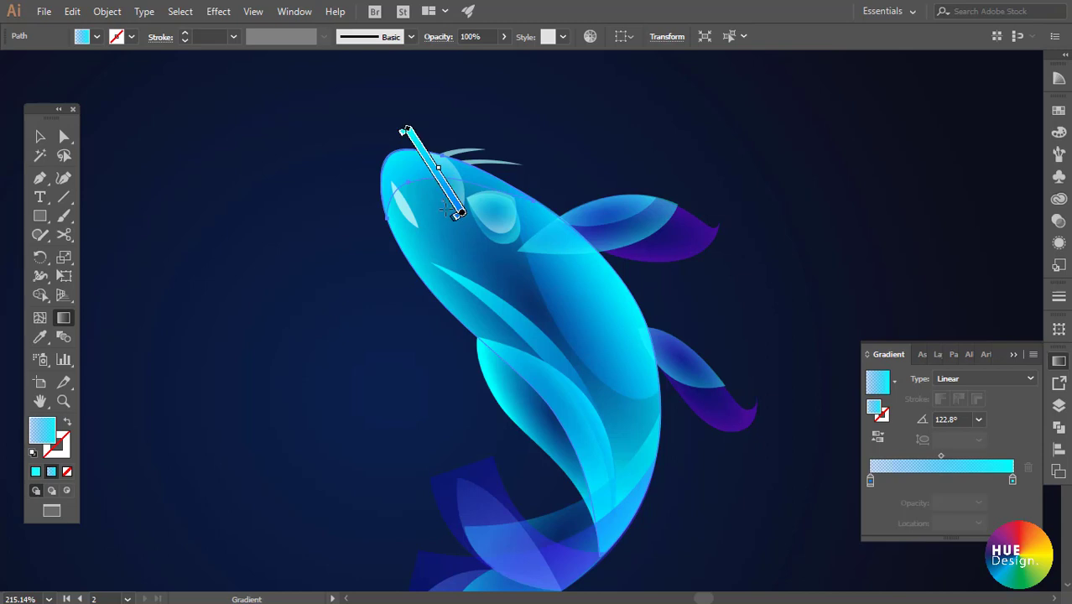
mouse_move(445, 224)
left_mouse_down()
mouse_move(433, 155)
mouse_move(445, 134)
left_mouse_up()
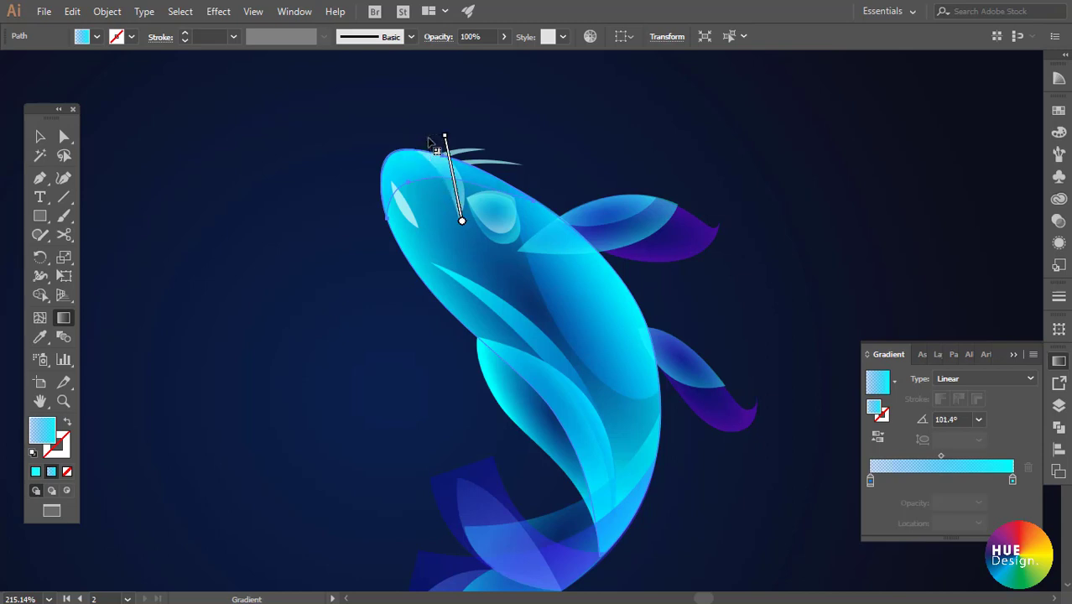
left_click_drag(466, 233, 439, 143)
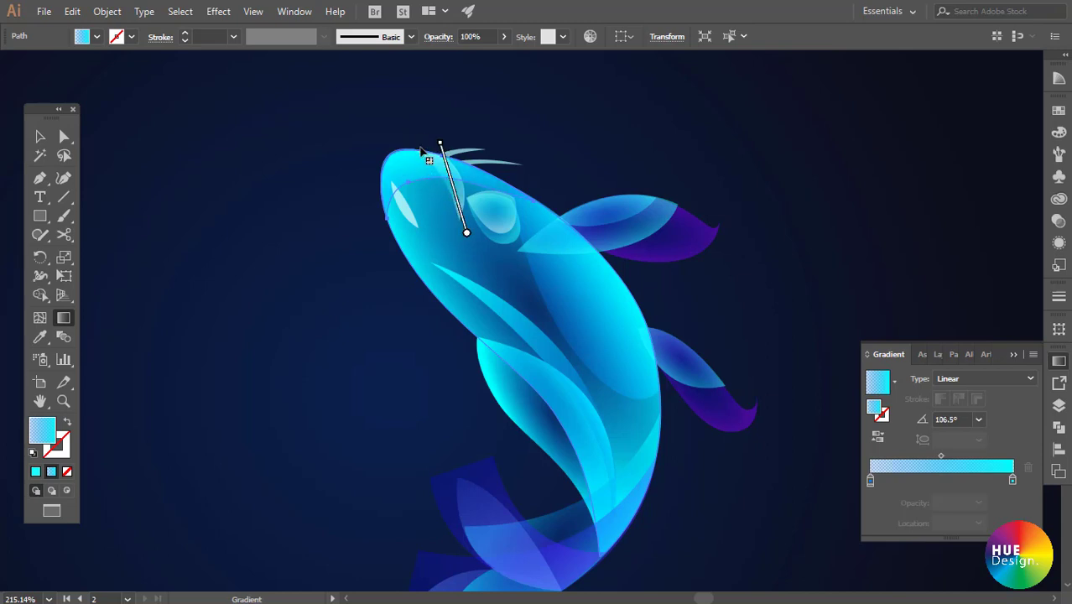
key("v")
left_click(646, 172)
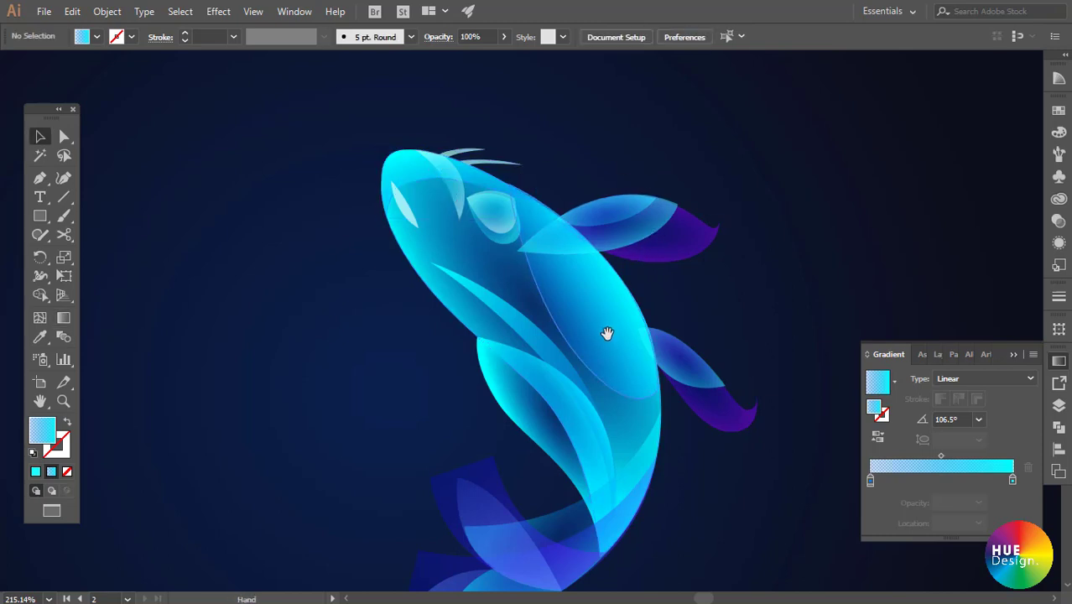
- Sample the head's cyan gradient onto the thin whisker and run it horizontally at -180°
left_click_drag(605, 333, 479, 262)
left_click(435, 197)
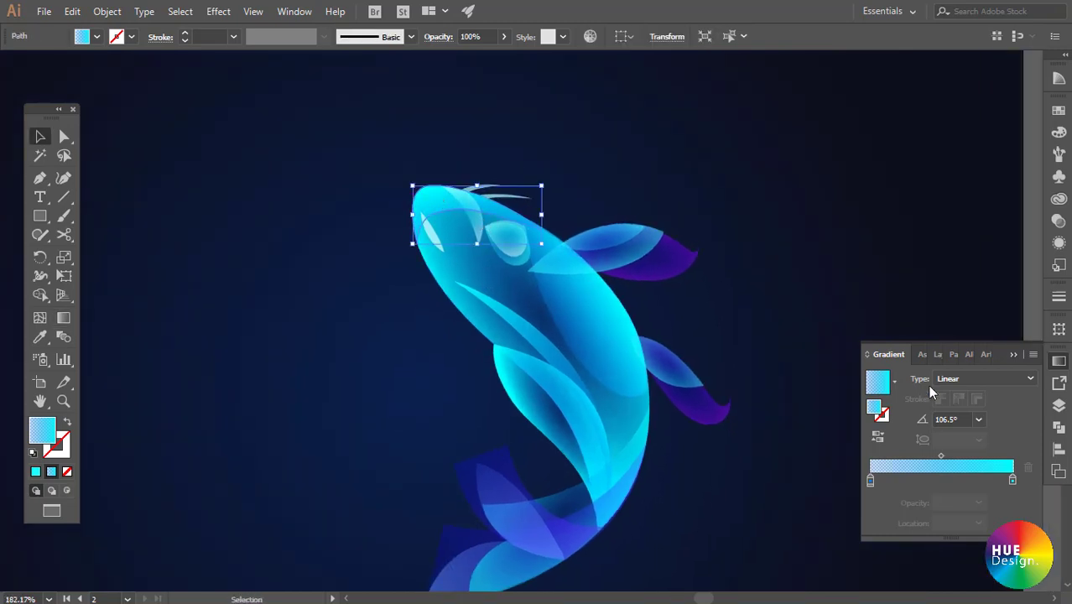
left_click(882, 199)
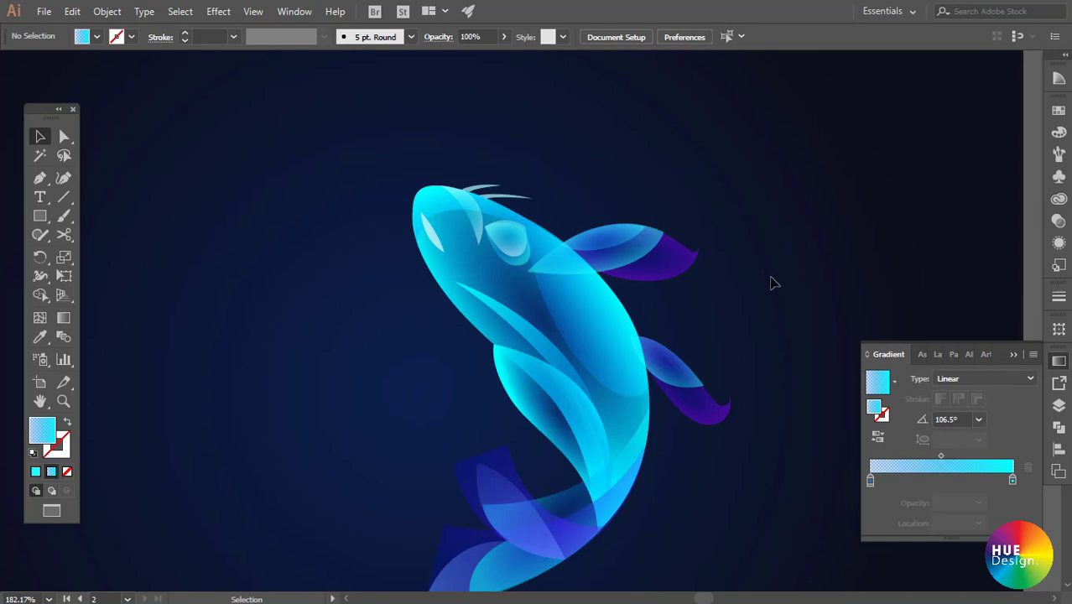
left_click_drag(692, 314, 651, 263)
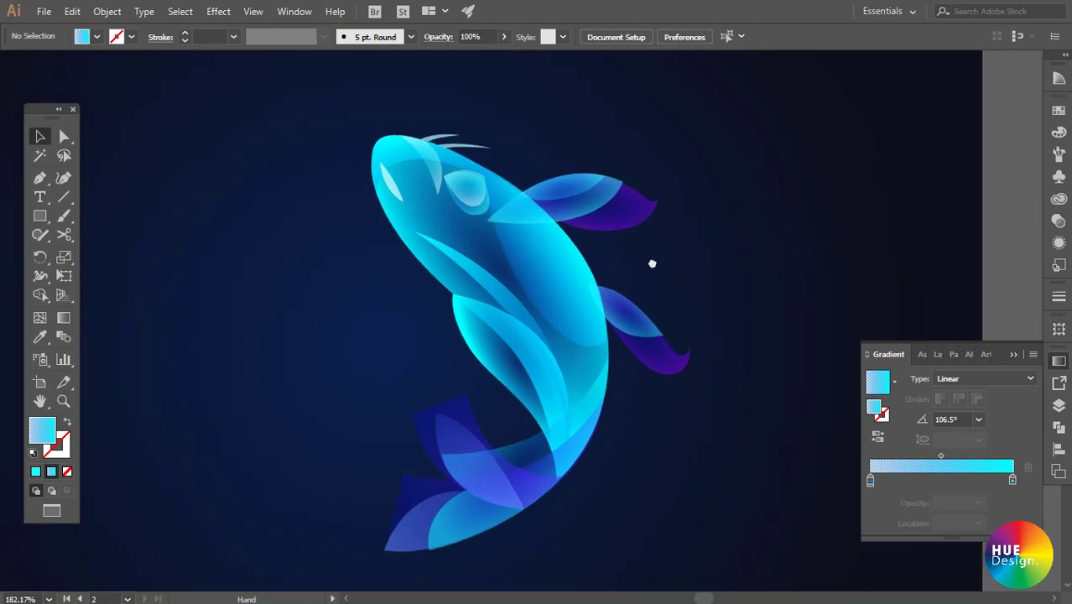
left_click(456, 136)
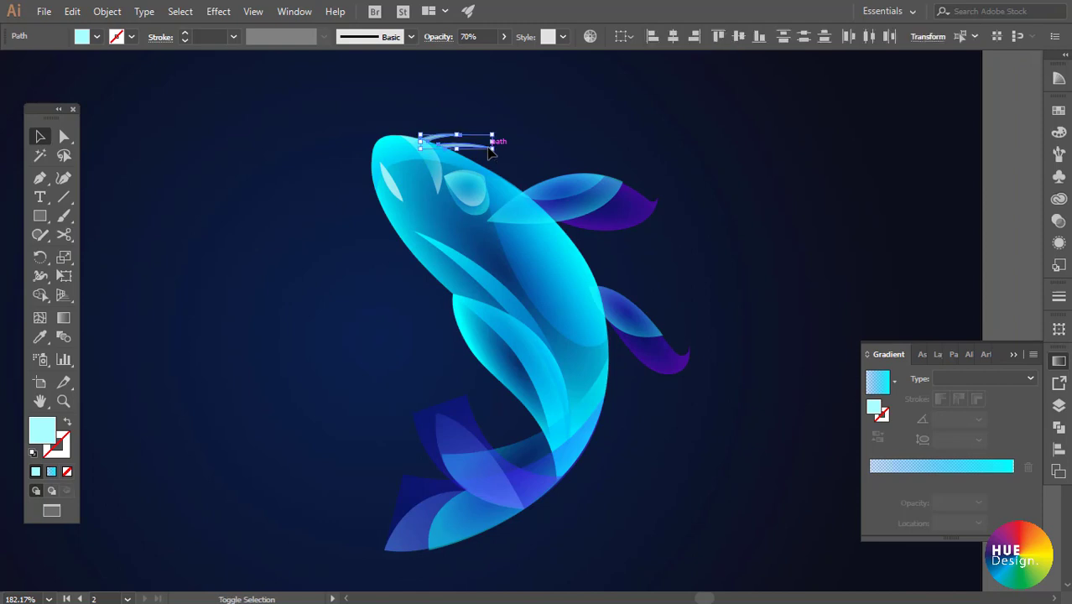
key("i")
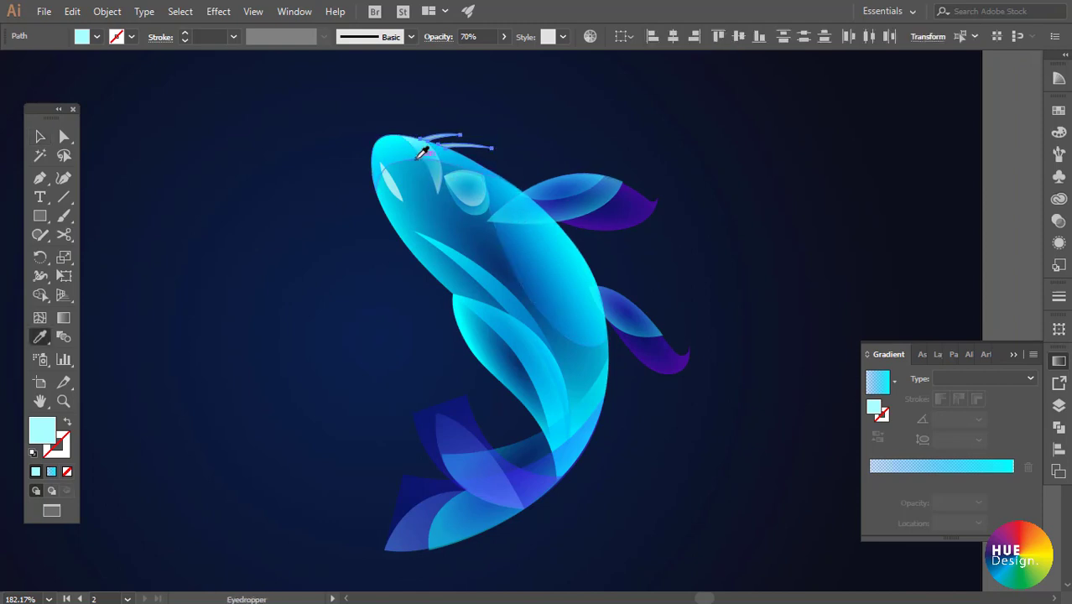
left_click(418, 156)
key("g")
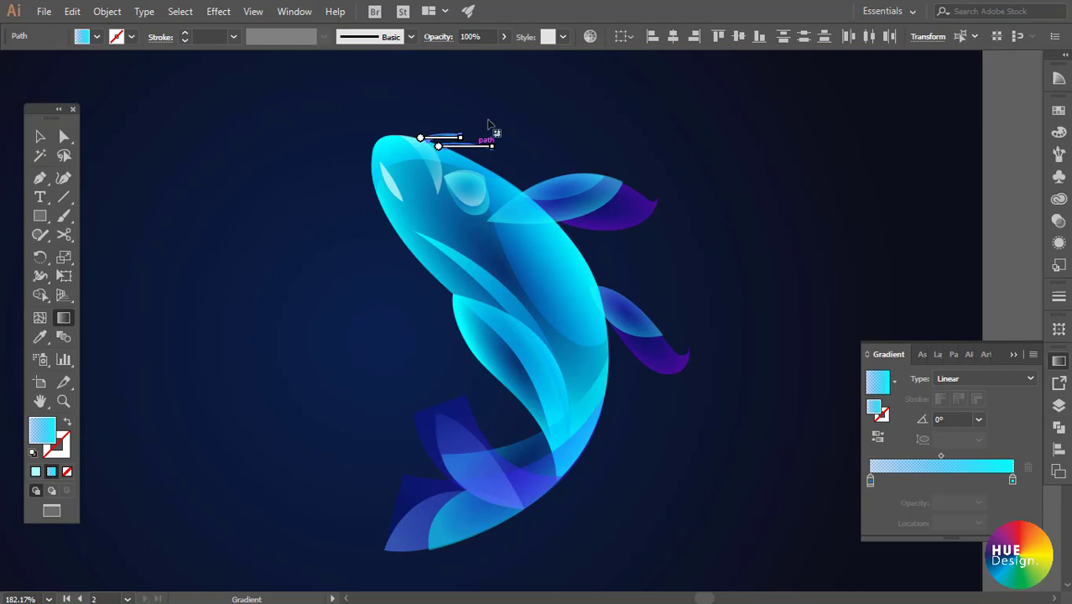
left_click_drag(493, 120, 406, 123)
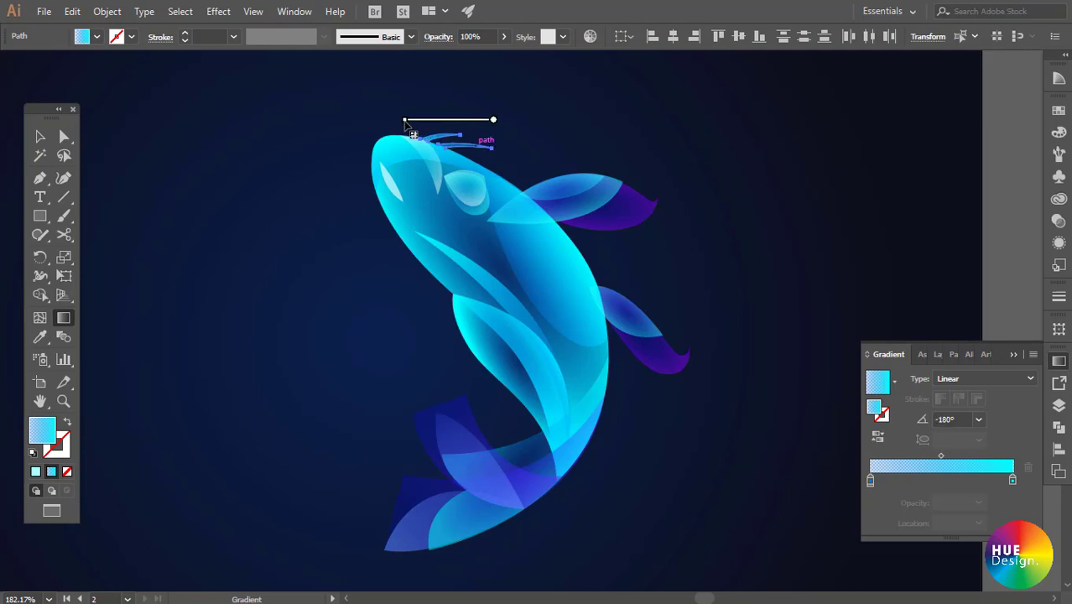
key("v")
left_click(637, 132)
- Inspect the fish body and head highlight shapes and the body gradient's stops
scroll(527, 235, "down", 1)
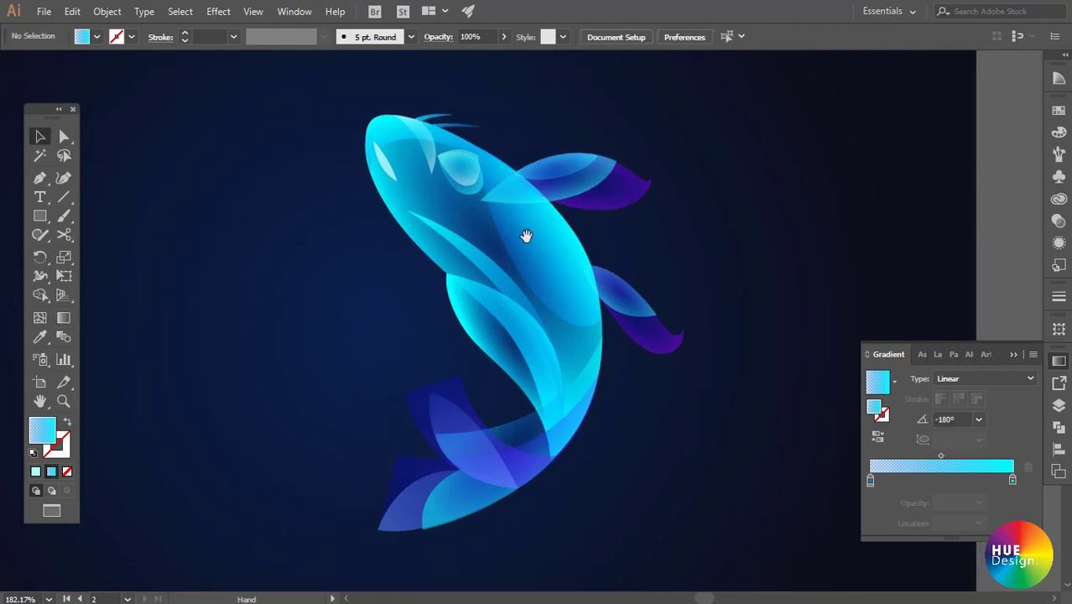
scroll(484, 359, "down", 1)
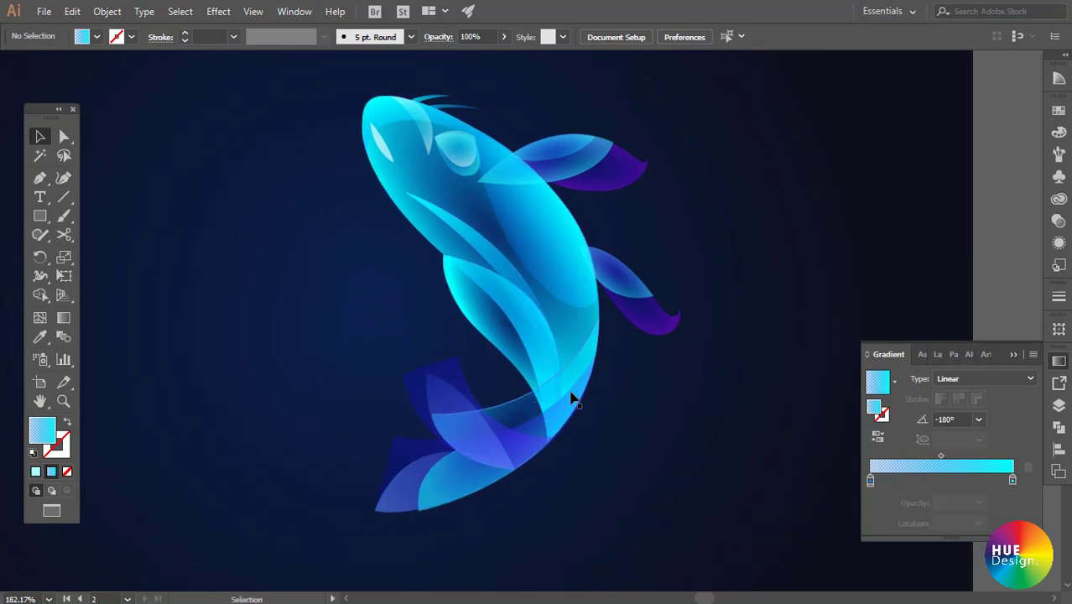
left_click(503, 311)
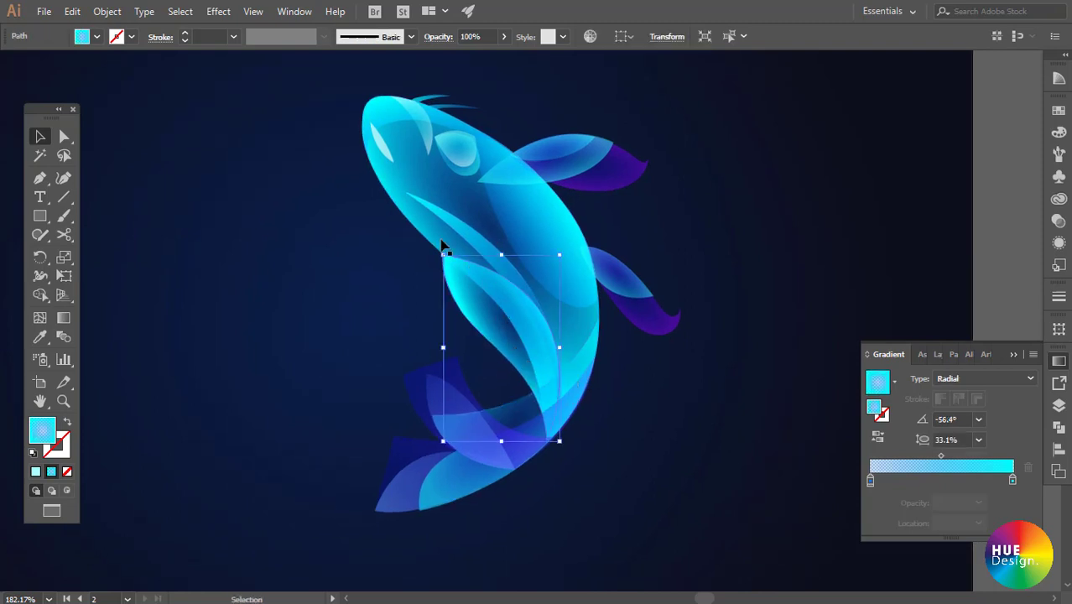
left_click(379, 241)
scroll(501, 282, "up", 2)
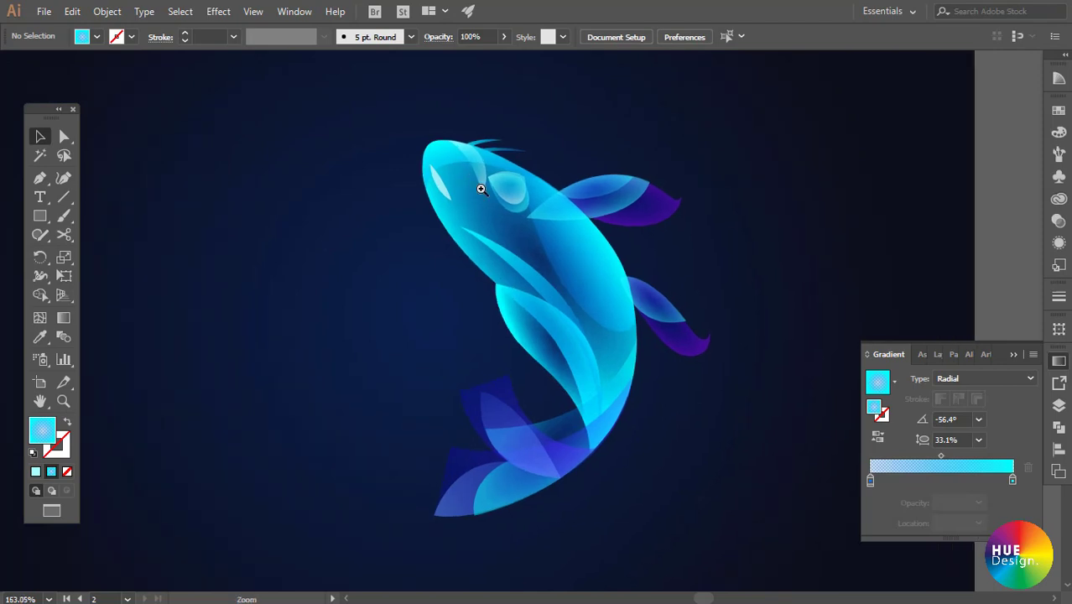
left_click(436, 189)
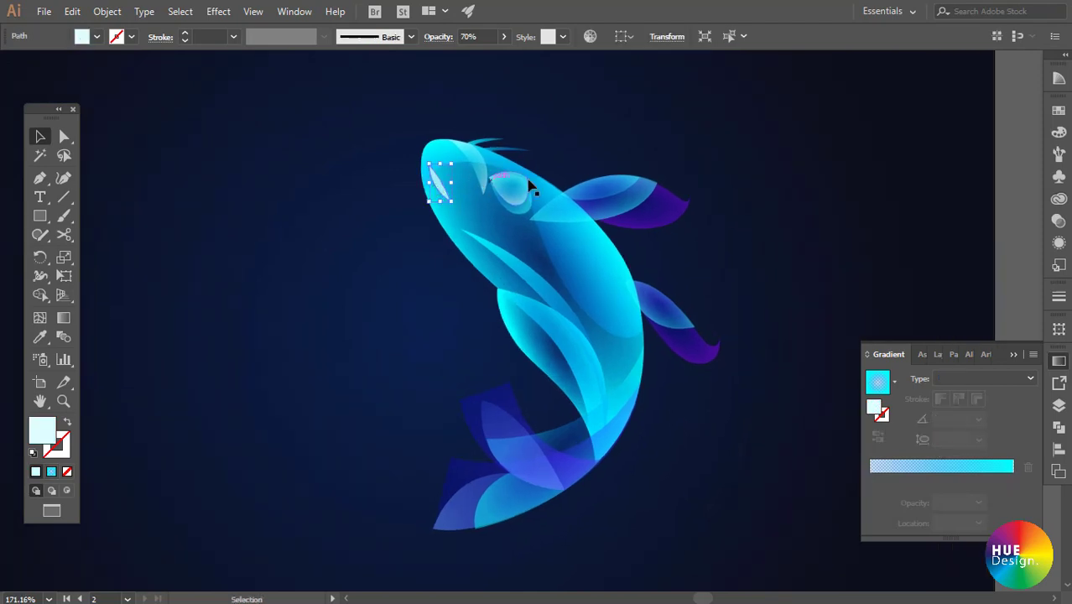
left_click(661, 145)
left_click(529, 240)
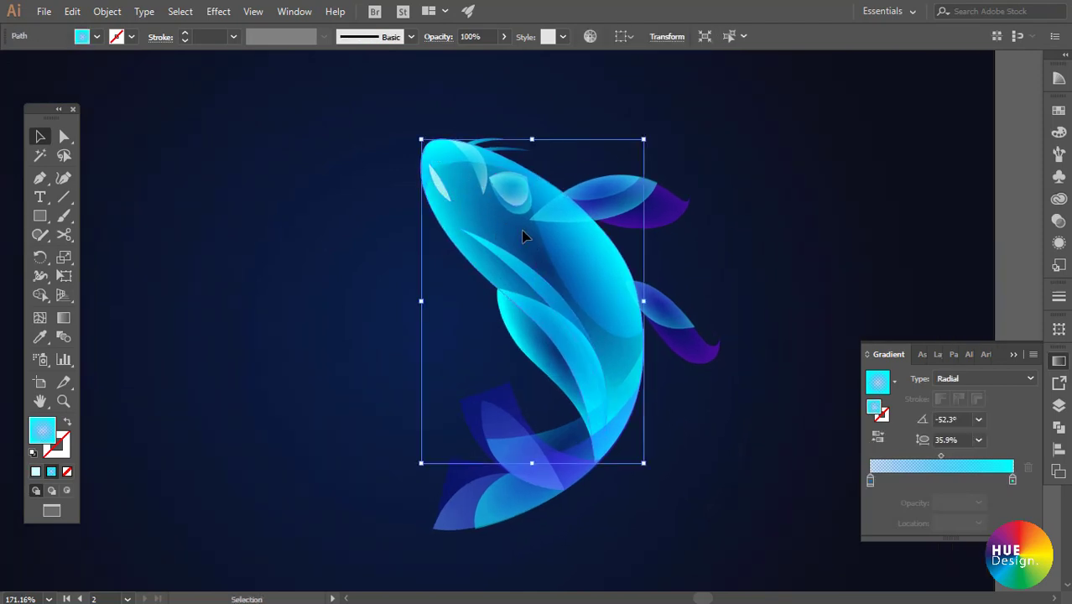
left_click(869, 479)
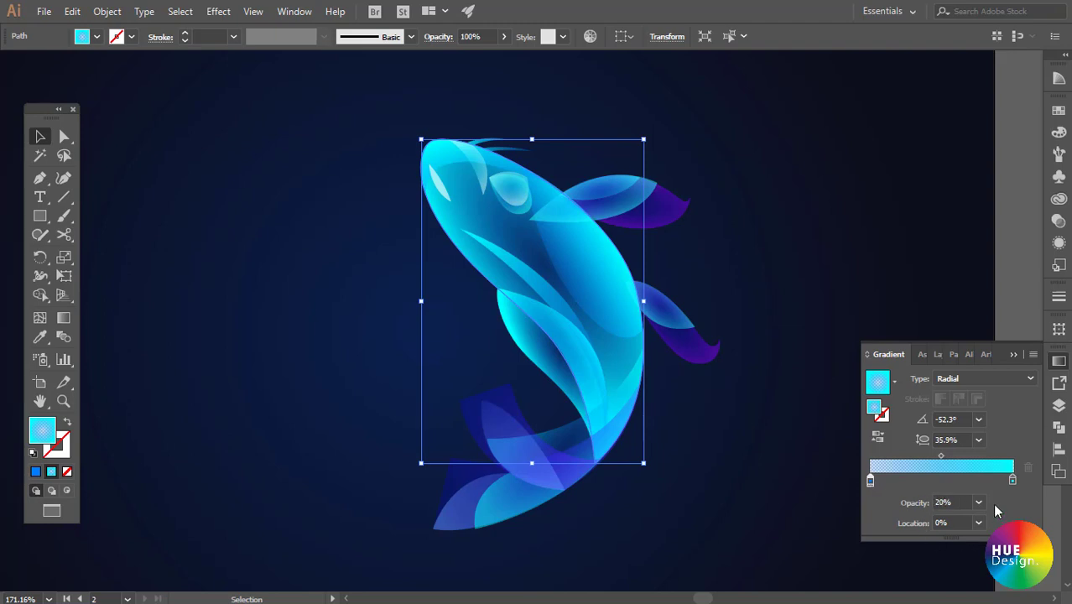
left_click(789, 267)
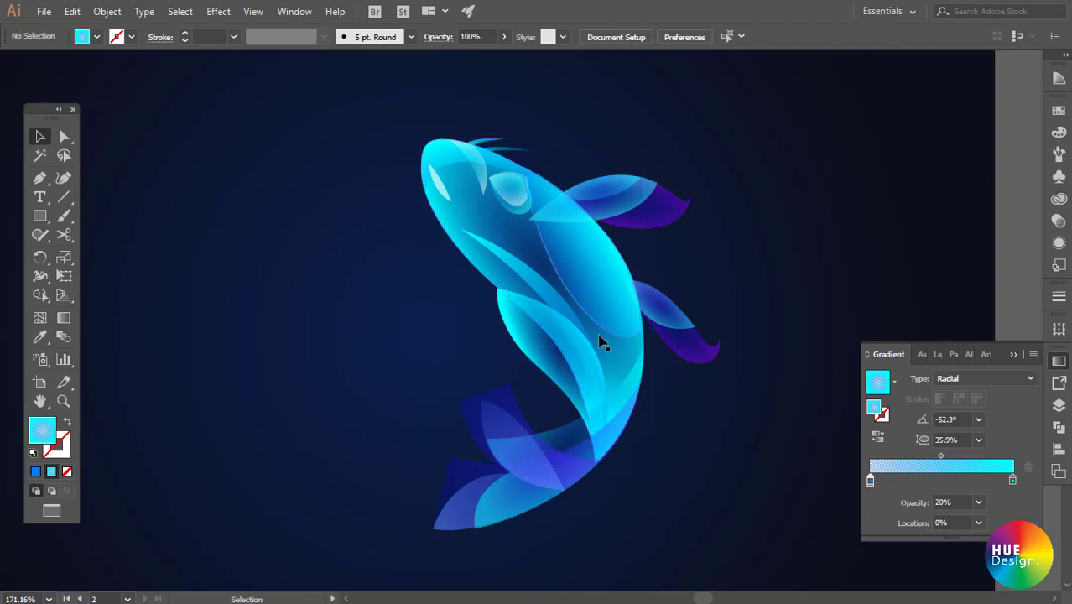
left_click(489, 217)
left_click(772, 306)
- Stretch the body's radial gradient toward the tail (35.9% aspect, -52.3°)
left_click_drag(773, 307, 499, 265)
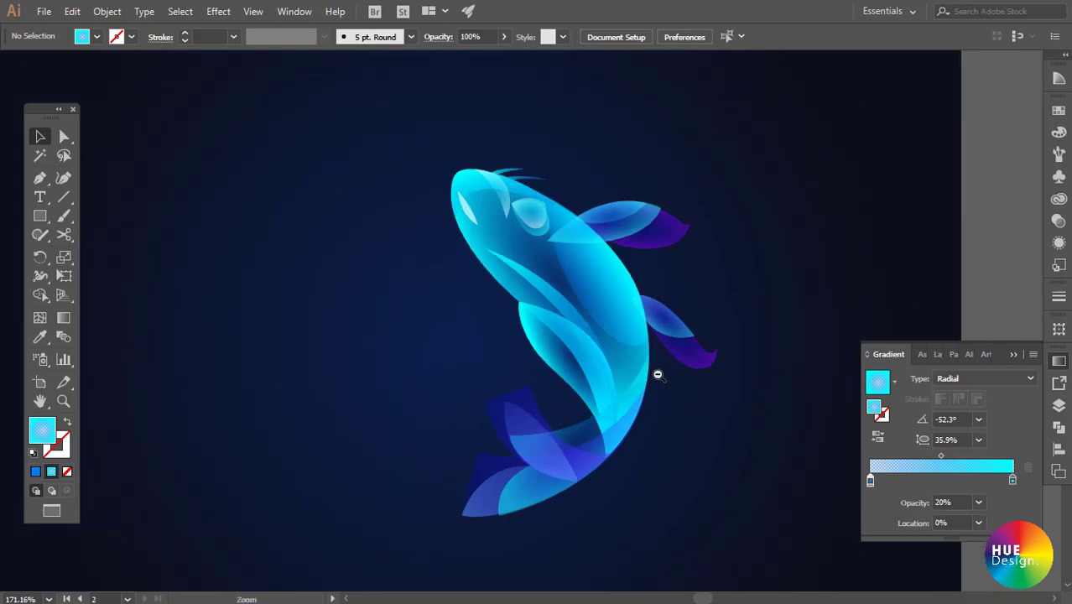
left_click(531, 303)
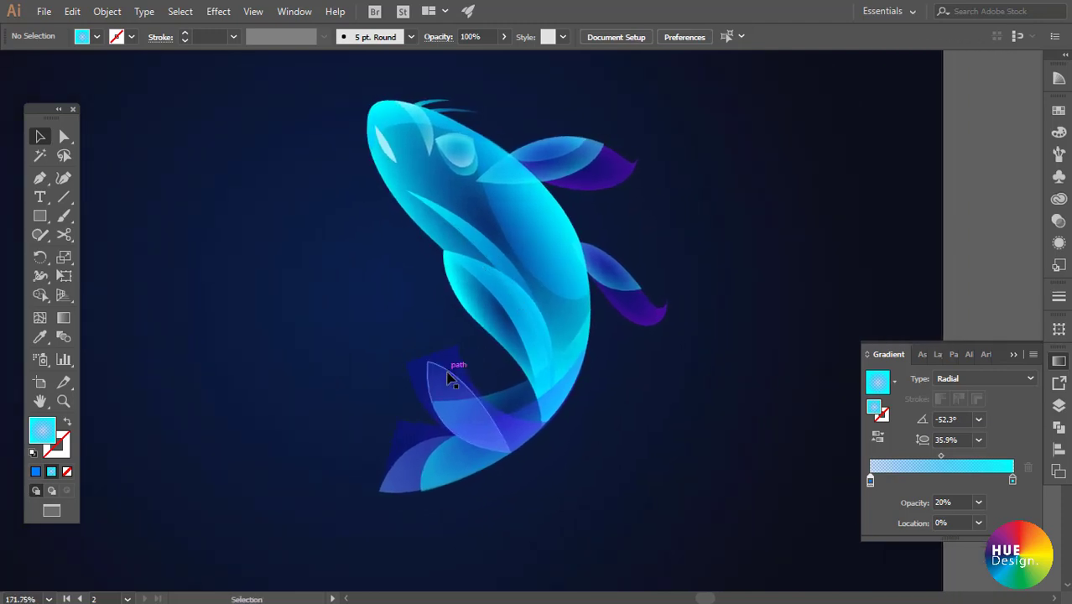
left_click(447, 184)
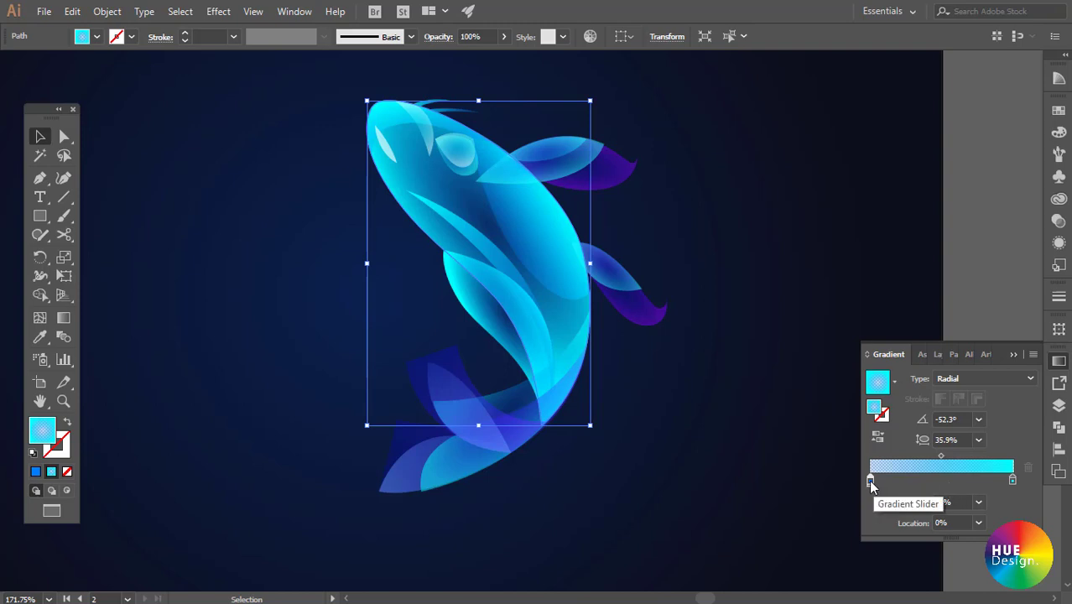
key("g")
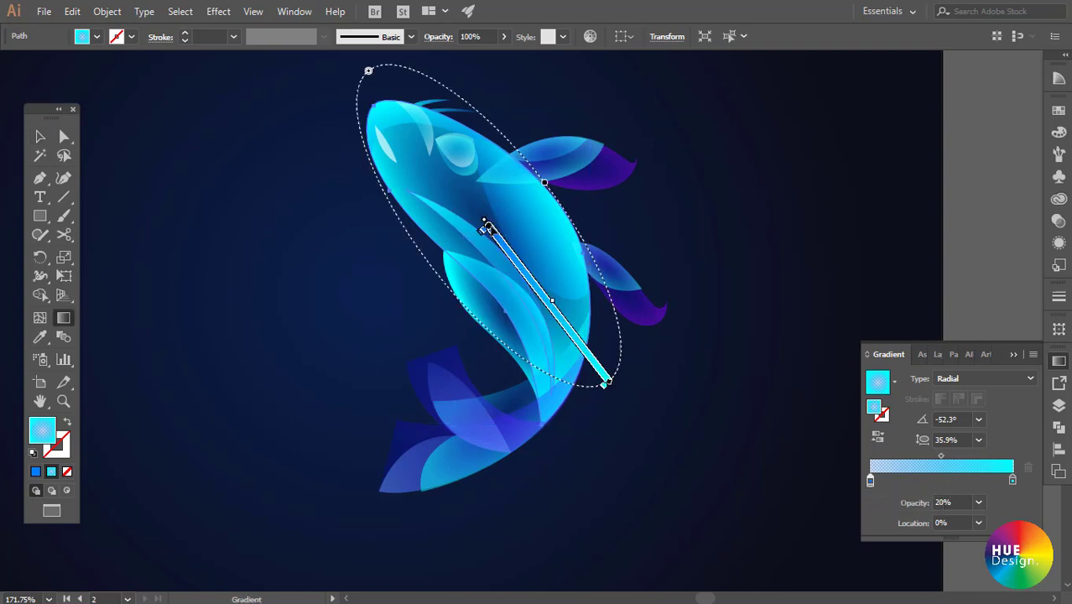
left_click_drag(610, 387, 628, 409)
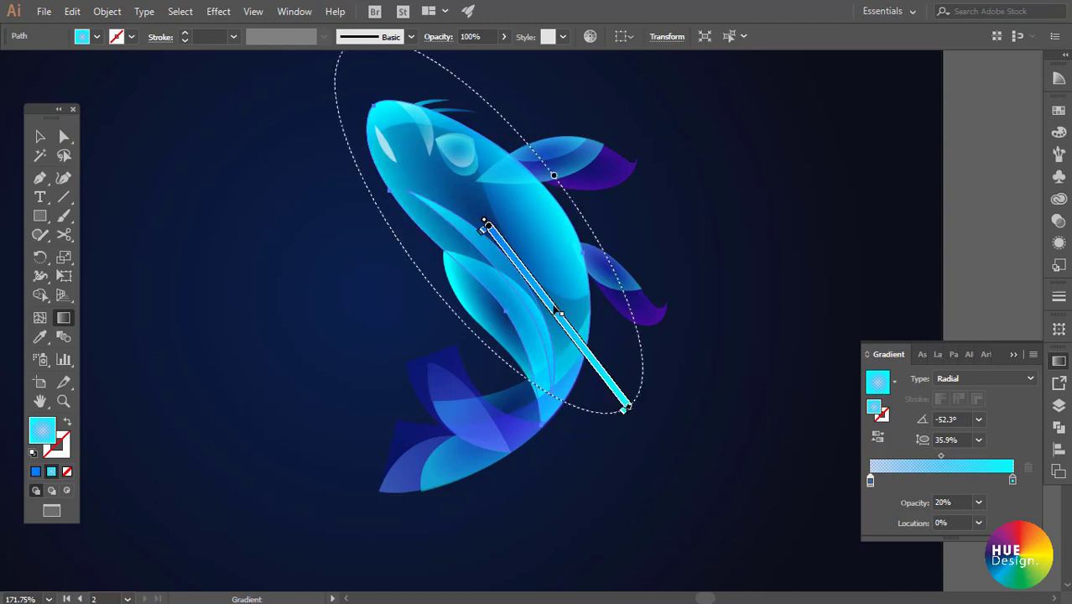
key("v")
left_click(665, 264)
- Shorten the upper inner body shape's gradient and set its left stop to 10% opacity
left_click(472, 209)
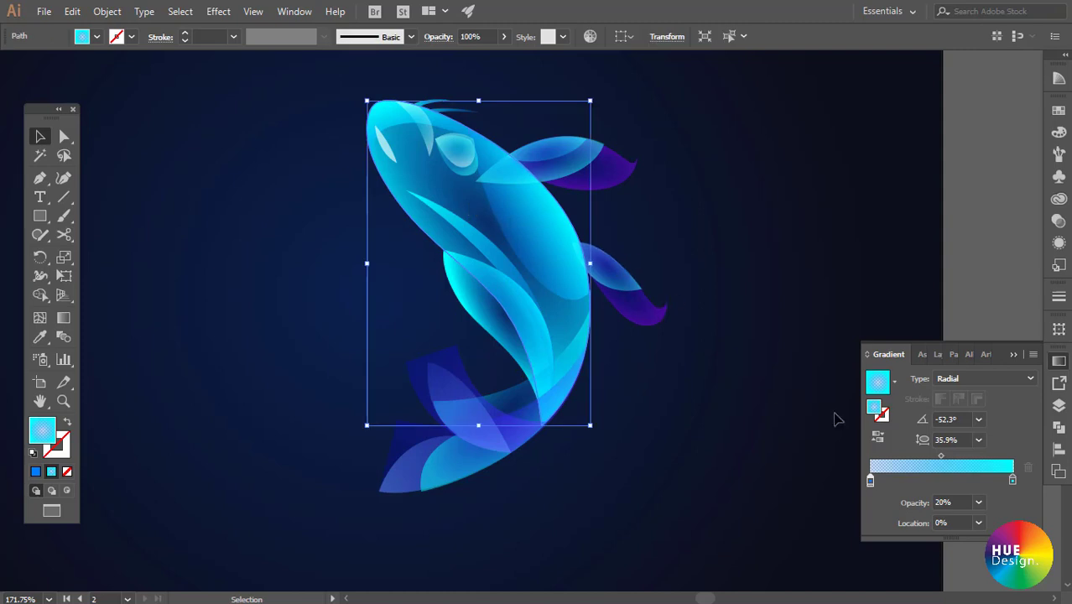
left_click(1004, 188)
left_click(537, 226)
key("g")
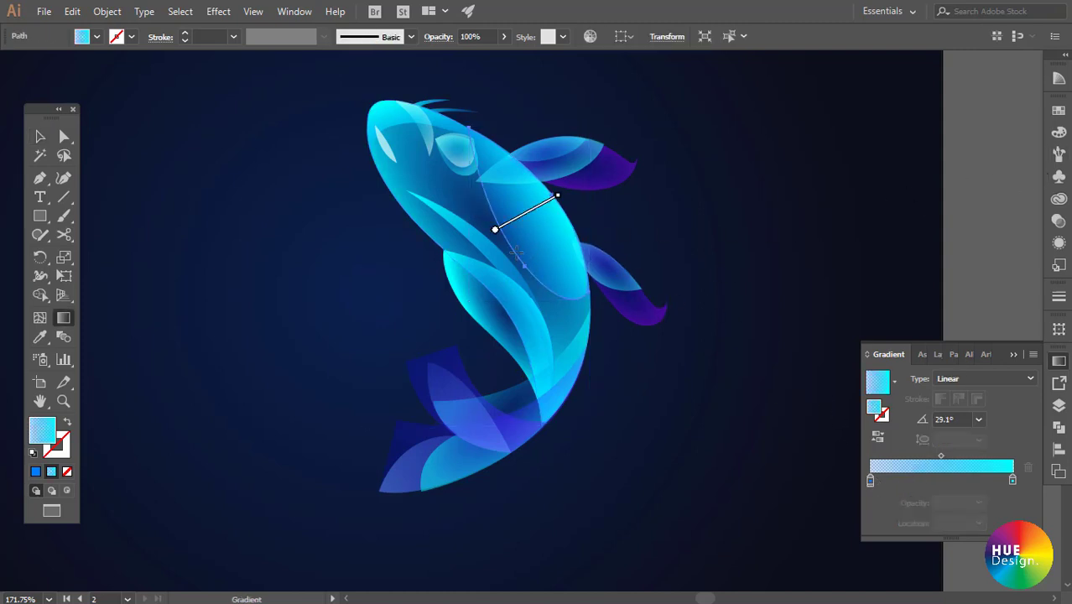
left_click_drag(496, 235, 494, 232)
left_click(869, 481)
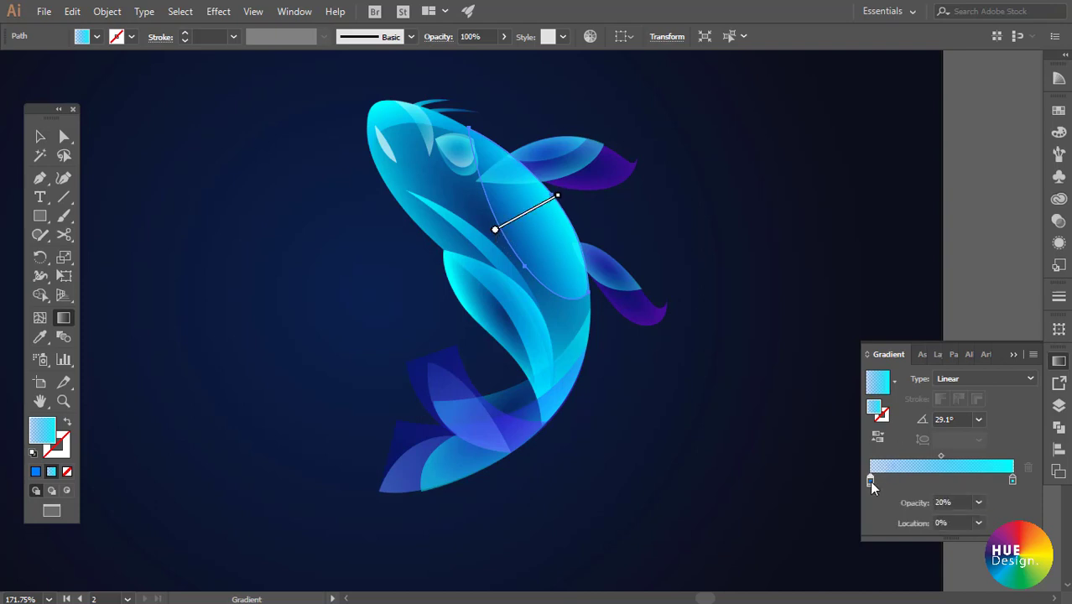
double_click(869, 480)
left_click(978, 503)
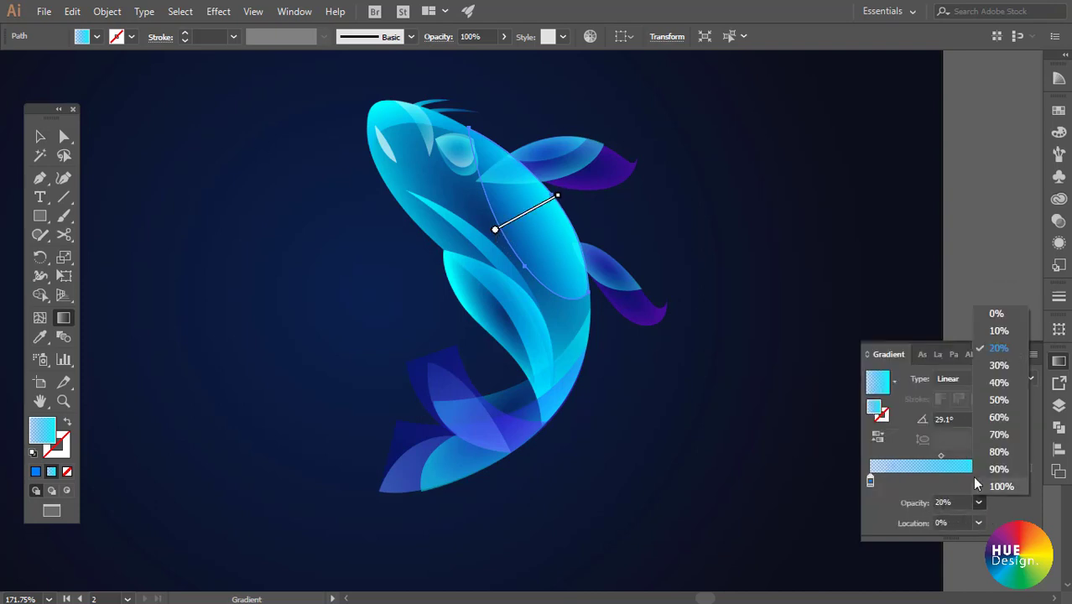
left_click(1001, 331)
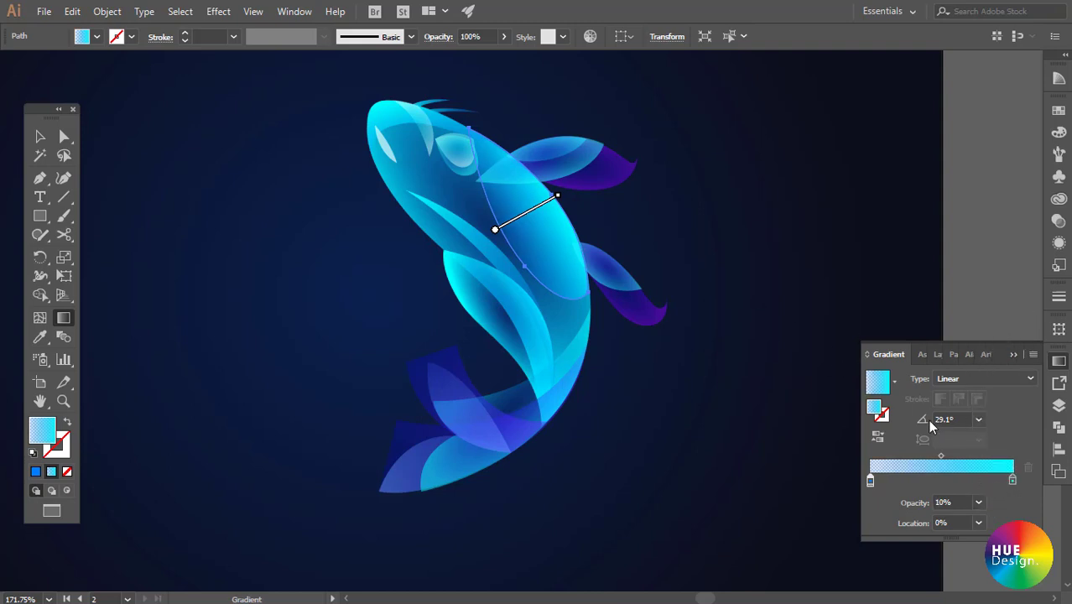
key("v")
- Set the upper inner body shape to 60% opacity in the Transparency panel
left_click(788, 336)
left_click(533, 248)
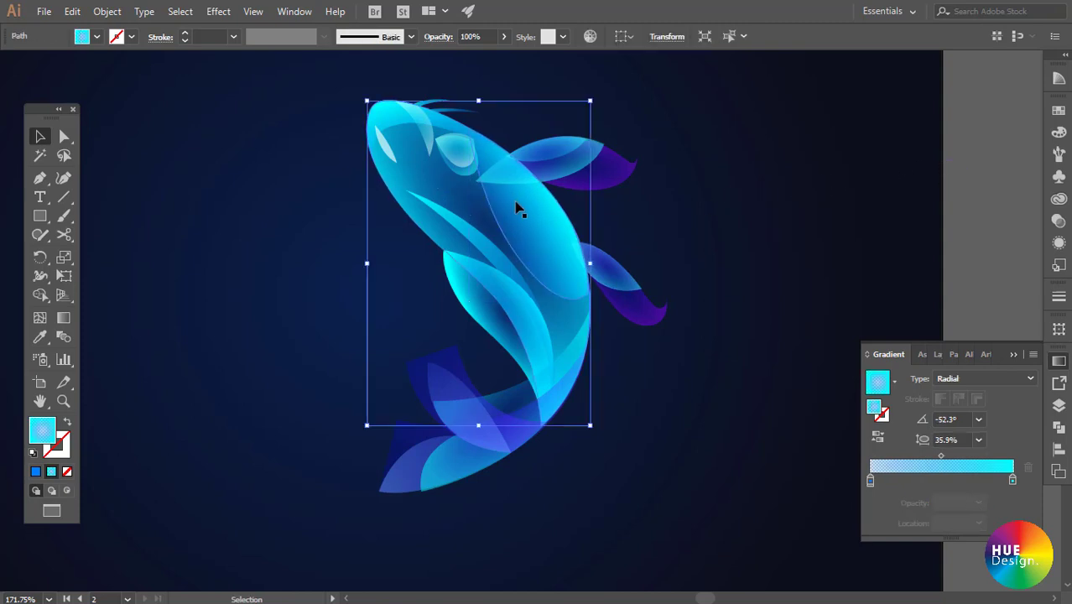
left_click(1059, 243)
left_click(1059, 221)
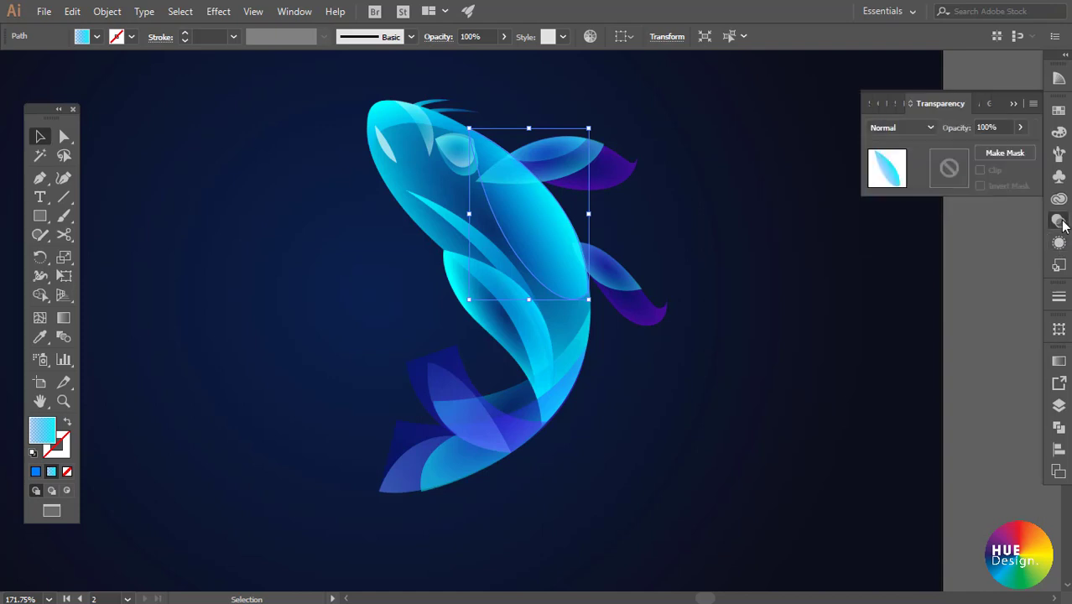
left_click(996, 128)
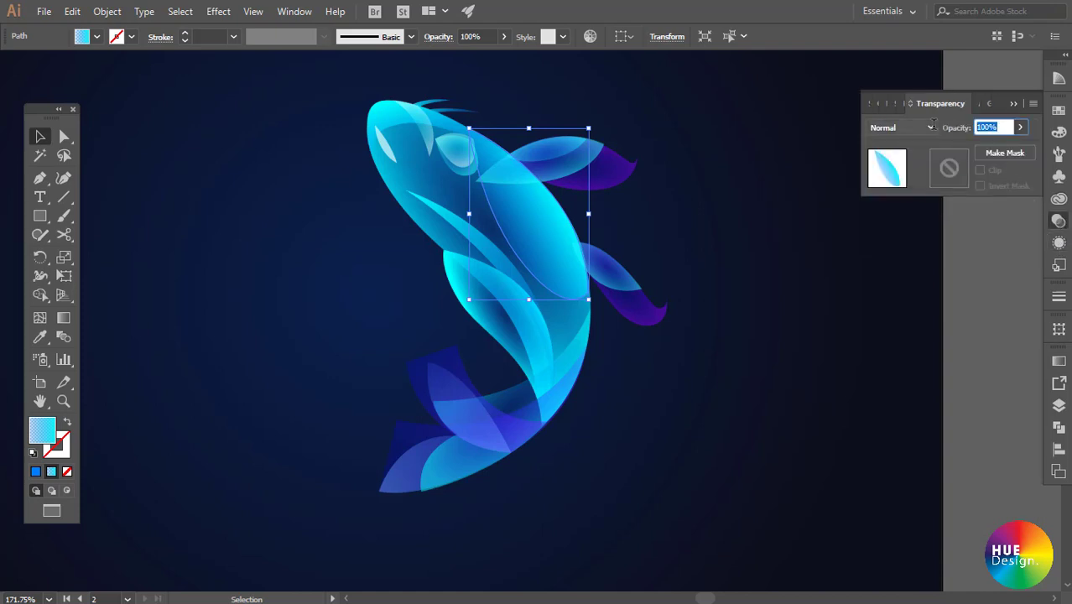
type("60")
key("Return")
left_click(797, 340)
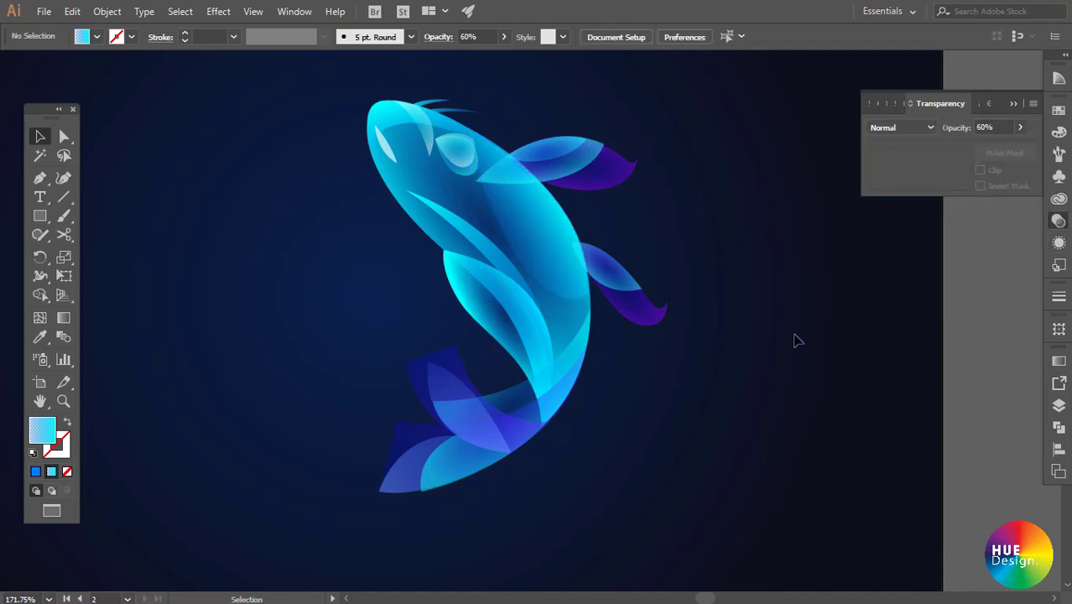
- Lower the long crescent stripe on the body to 70% opacity
left_click(451, 162)
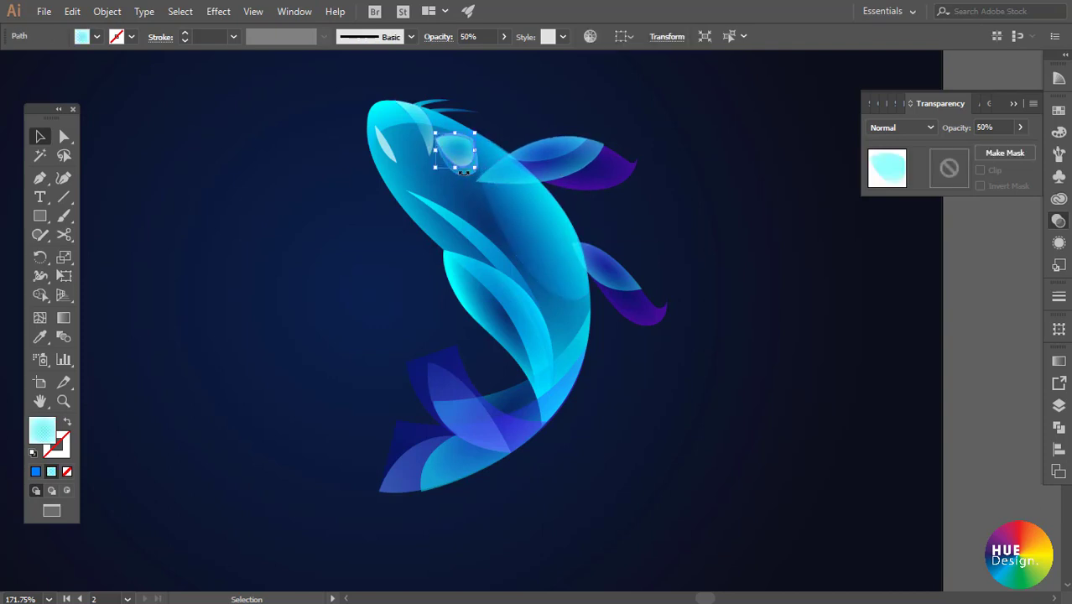
left_click(706, 153)
left_click(457, 172)
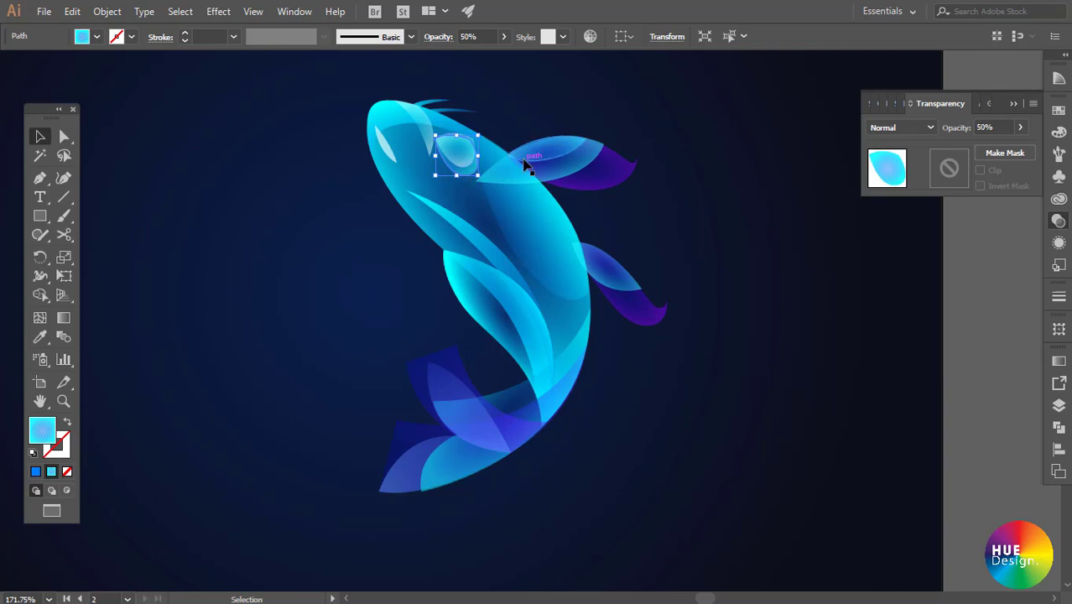
left_click(722, 191)
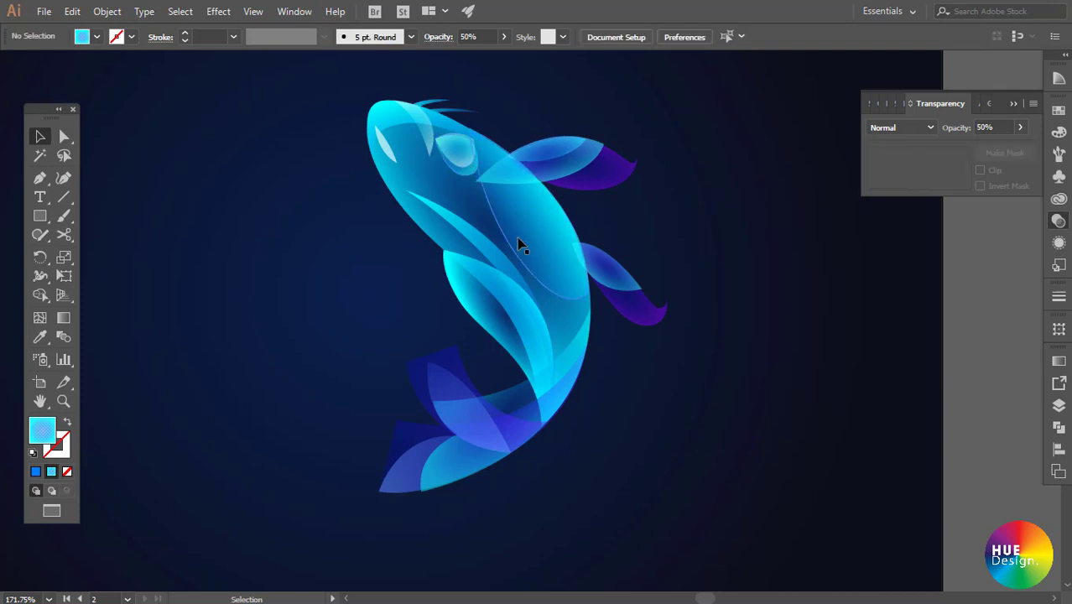
left_click(474, 243)
left_click(990, 127)
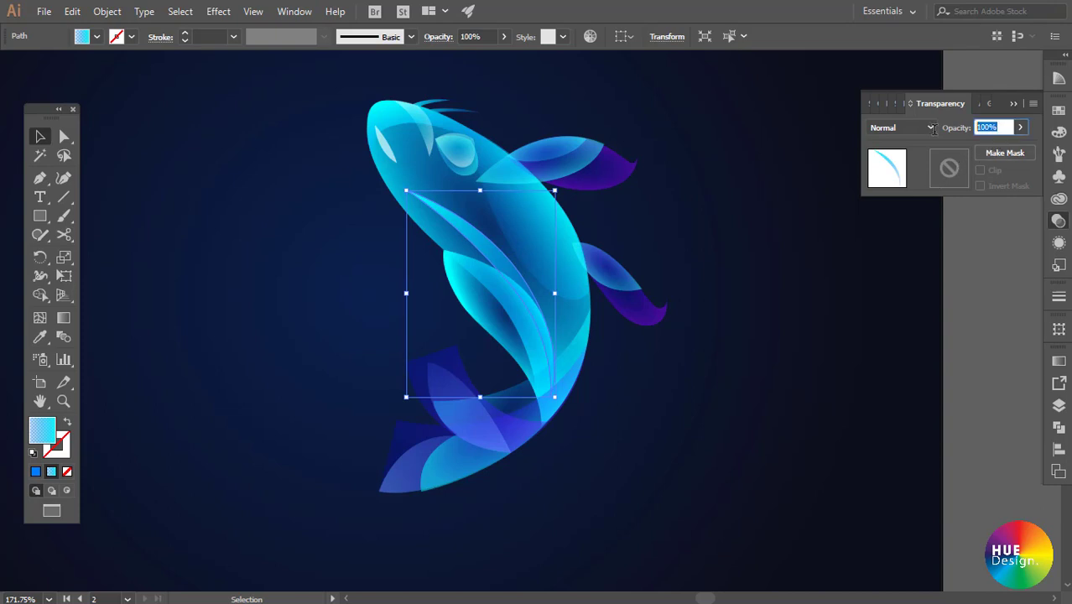
type("70")
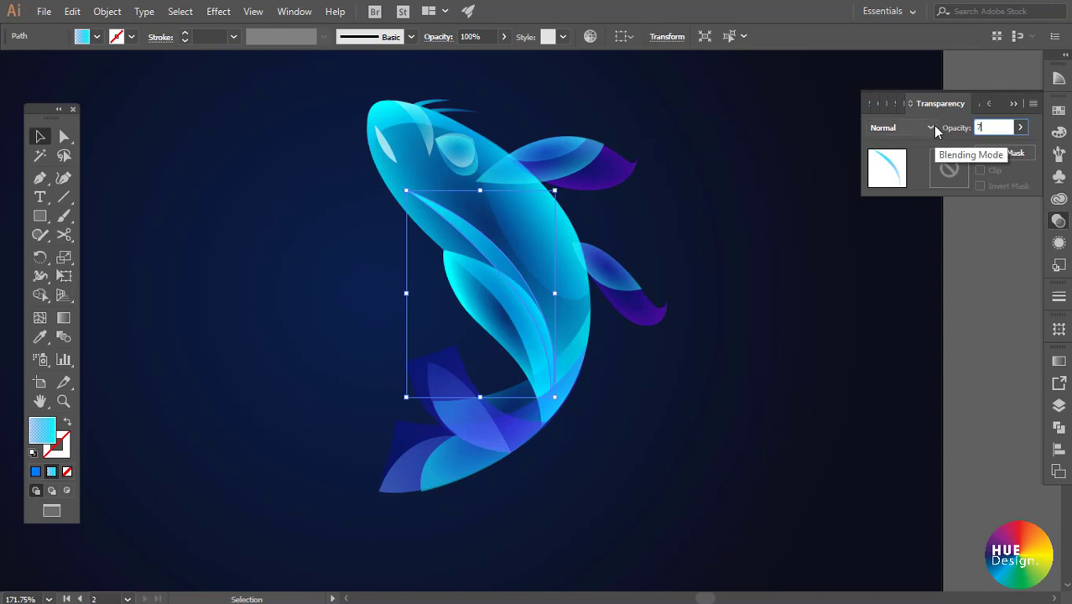
key("Return")
left_click(778, 233)
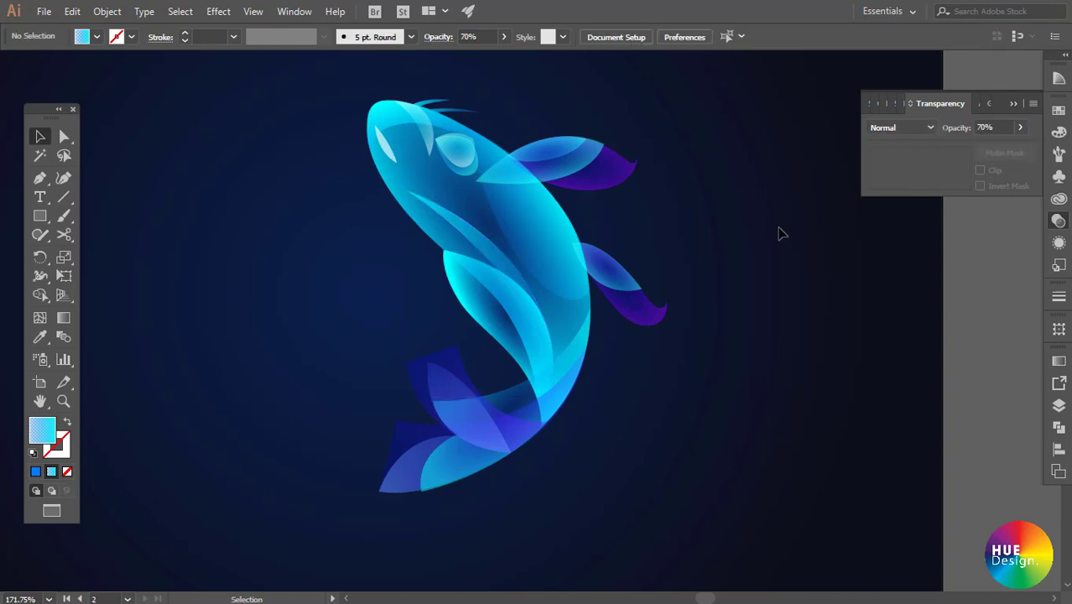
- Set a body shape and the large fish-body shape to 70% opacity
left_click(510, 292)
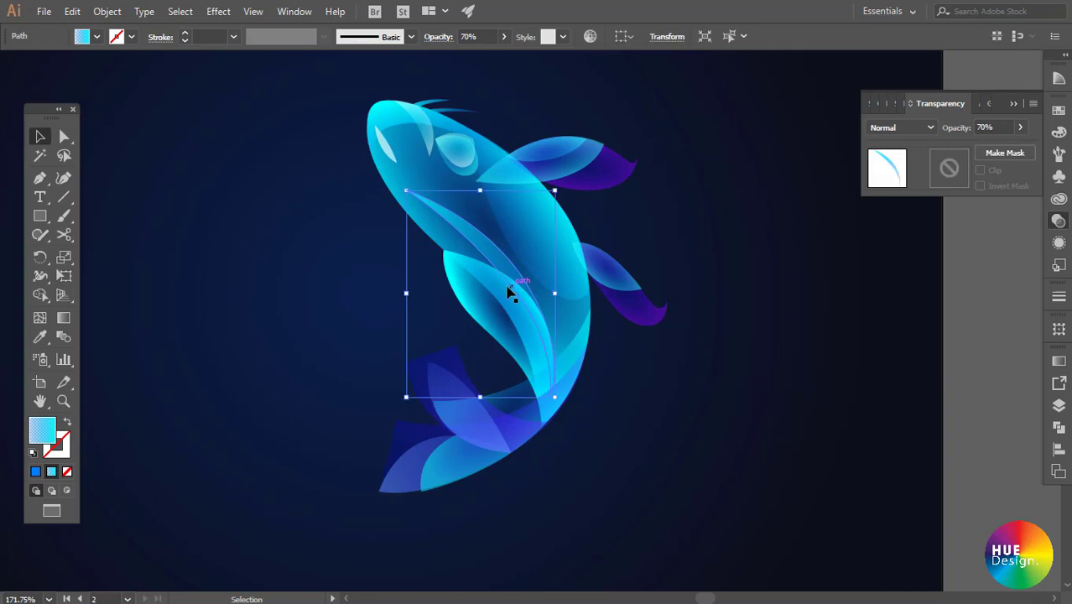
left_click(998, 128)
type("70")
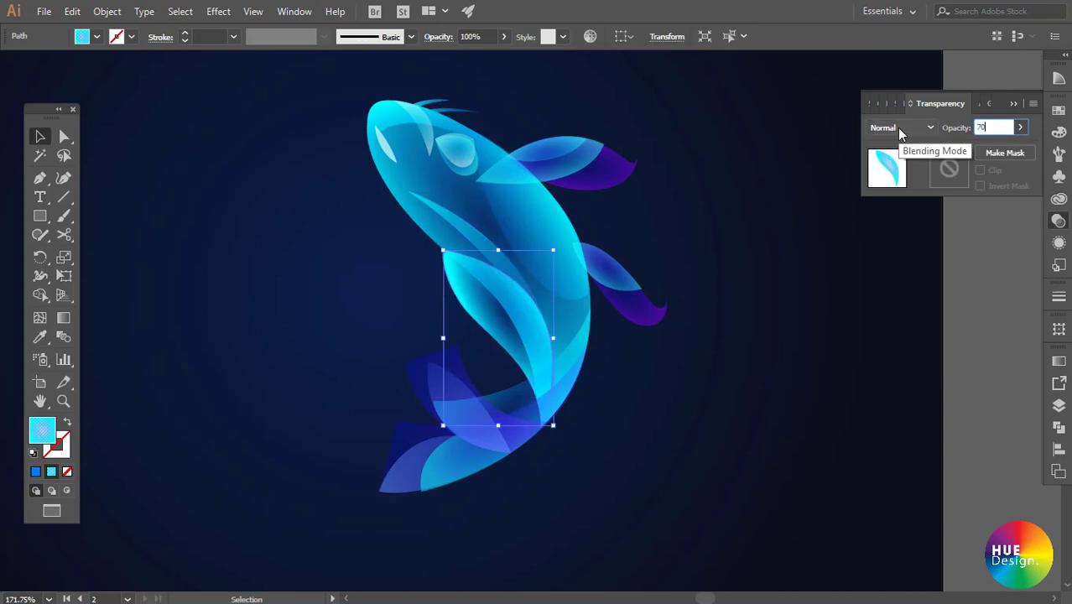
key("Return")
left_click(786, 328)
mouse_move(710, 395)
left_mouse_down()
mouse_move(726, 361)
mouse_move(677, 366)
left_mouse_up()
left_click(497, 266)
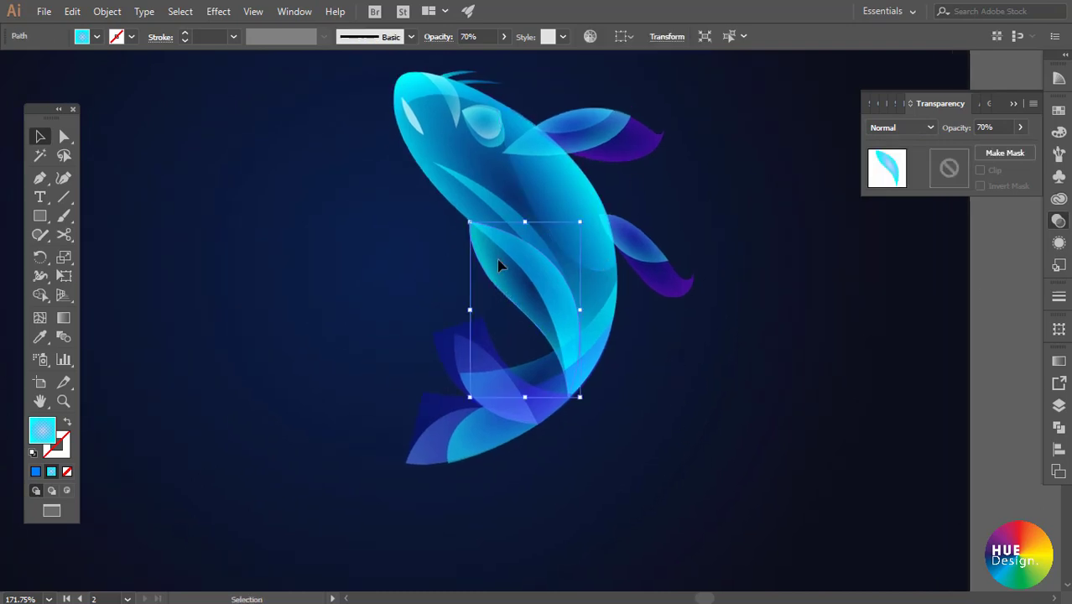
left_click(603, 295)
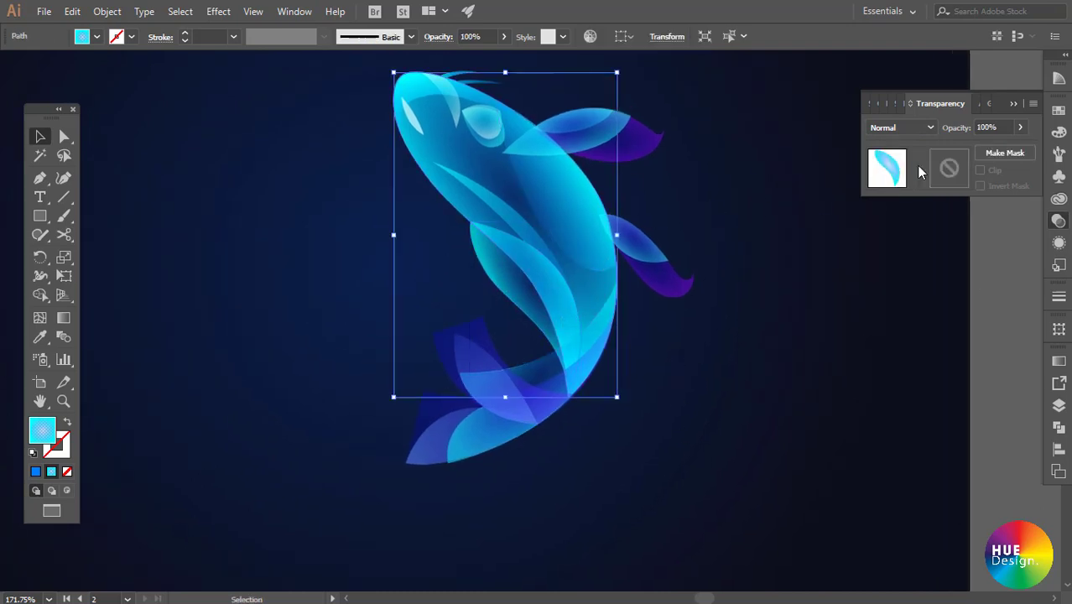
left_click(997, 127)
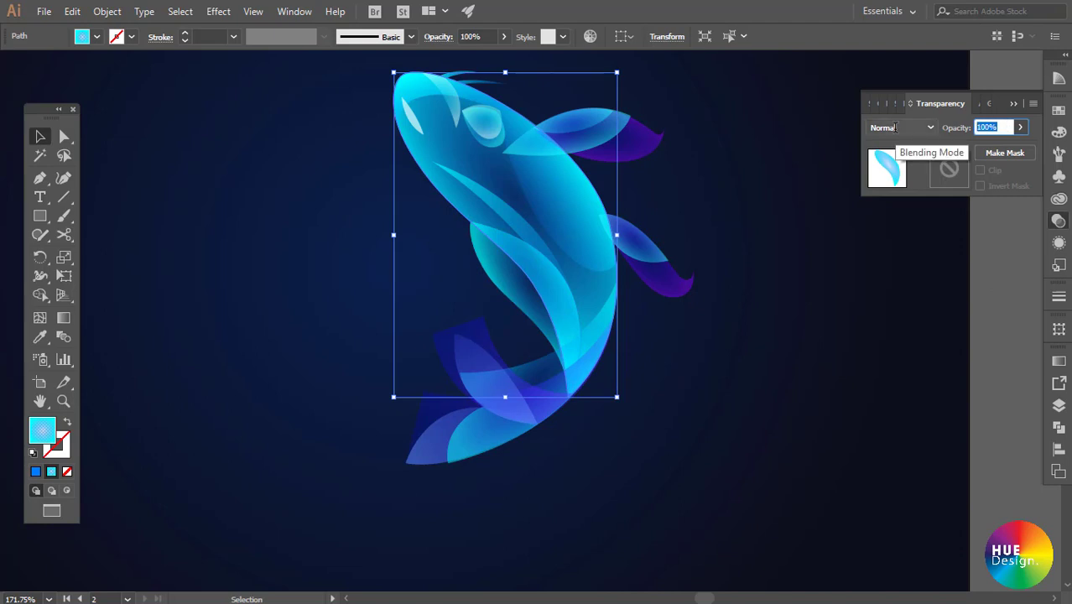
type("70")
key("Return")
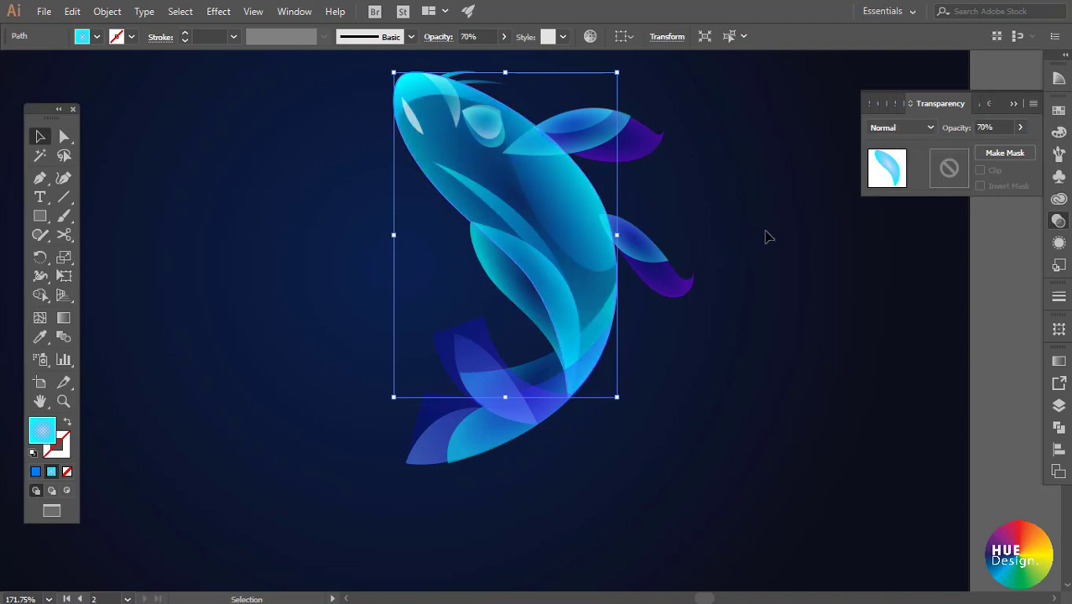
left_click(766, 245)
- Marquee-select every fish shape and set them all to 60% opacity
left_click_drag(761, 342, 767, 398)
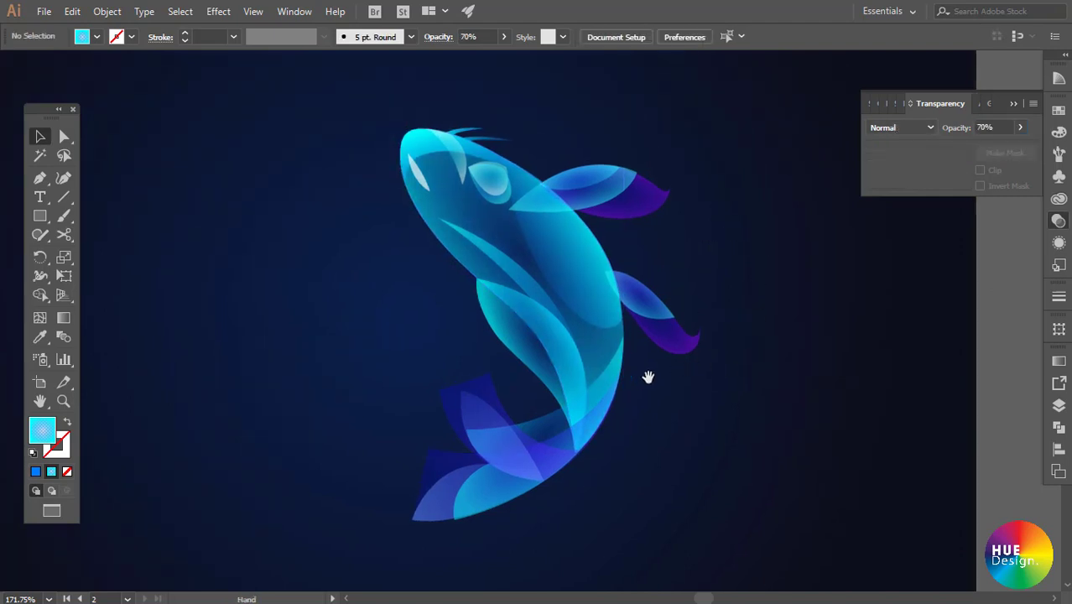
left_click(602, 388)
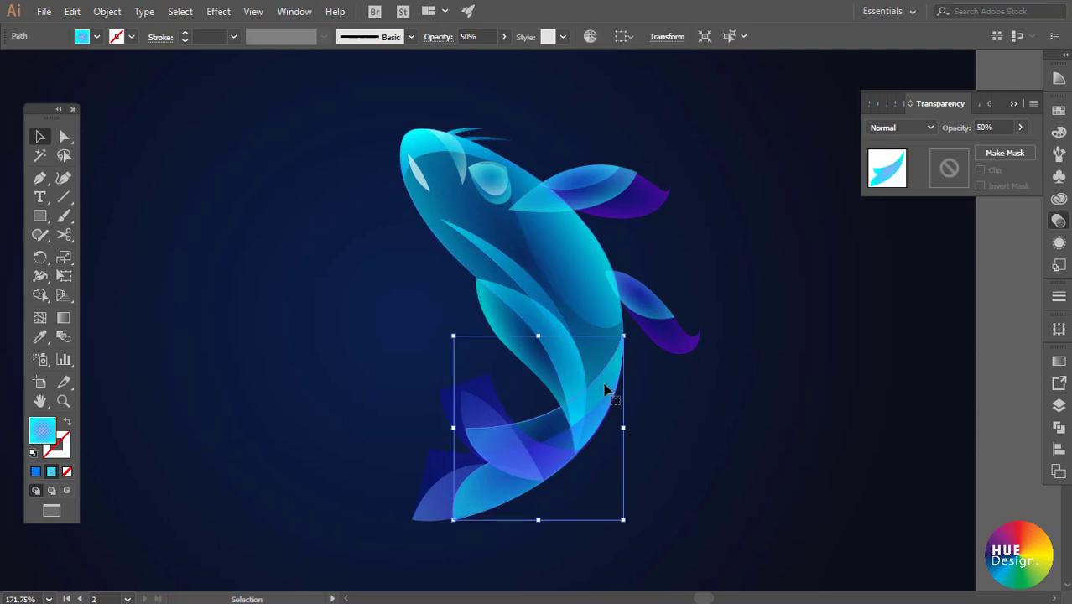
left_click(705, 435)
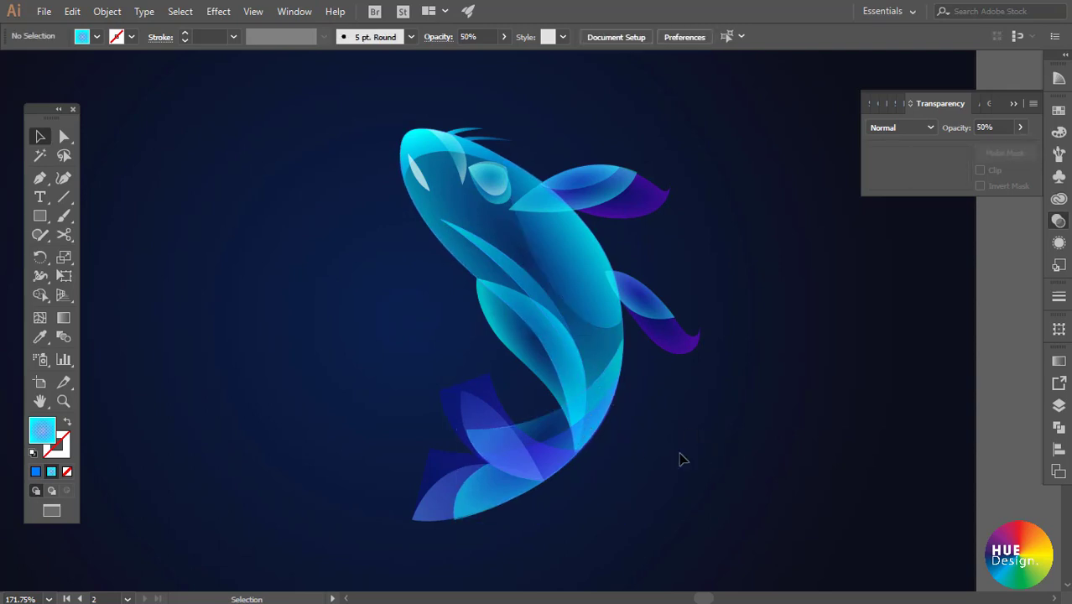
left_click_drag(355, 102, 745, 551)
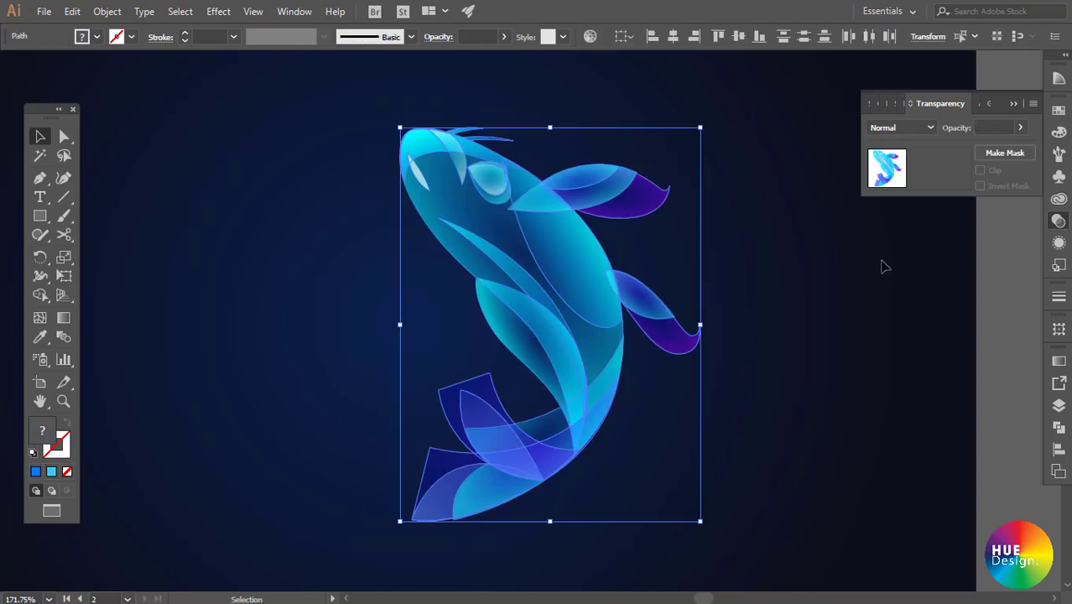
left_click(1000, 126)
type("60")
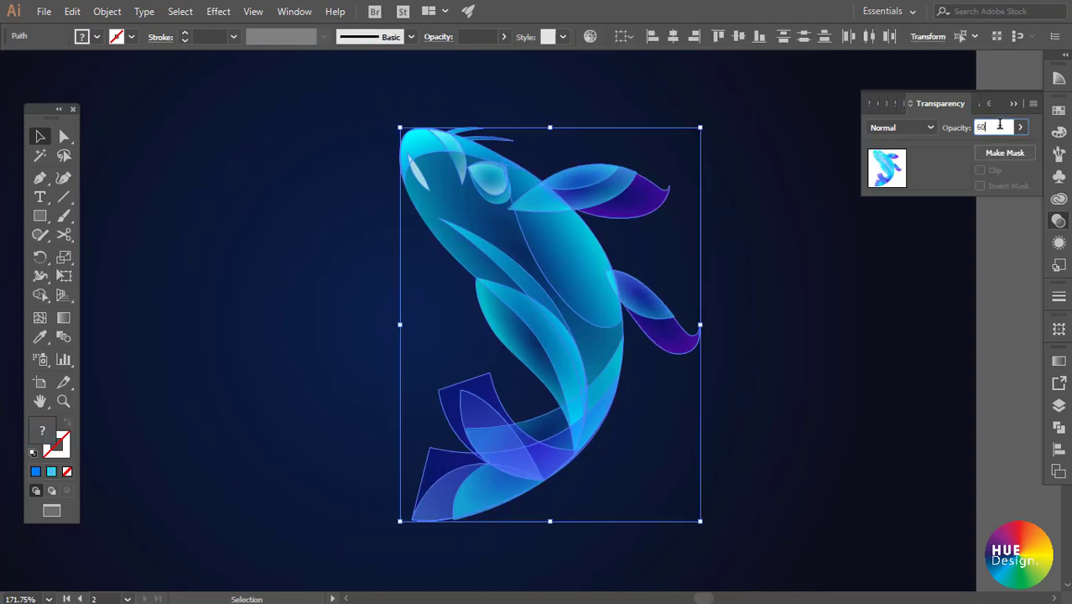
key("Return")
left_click(809, 307)
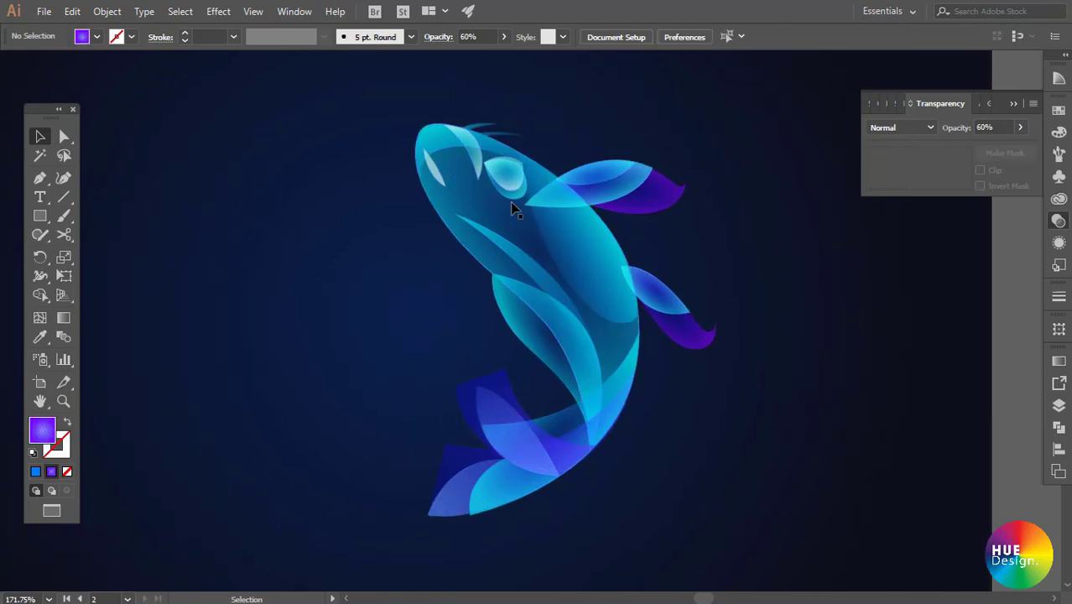
- Add an Inner Glow effect to the main body shape with a light cyan colour
left_click(512, 220)
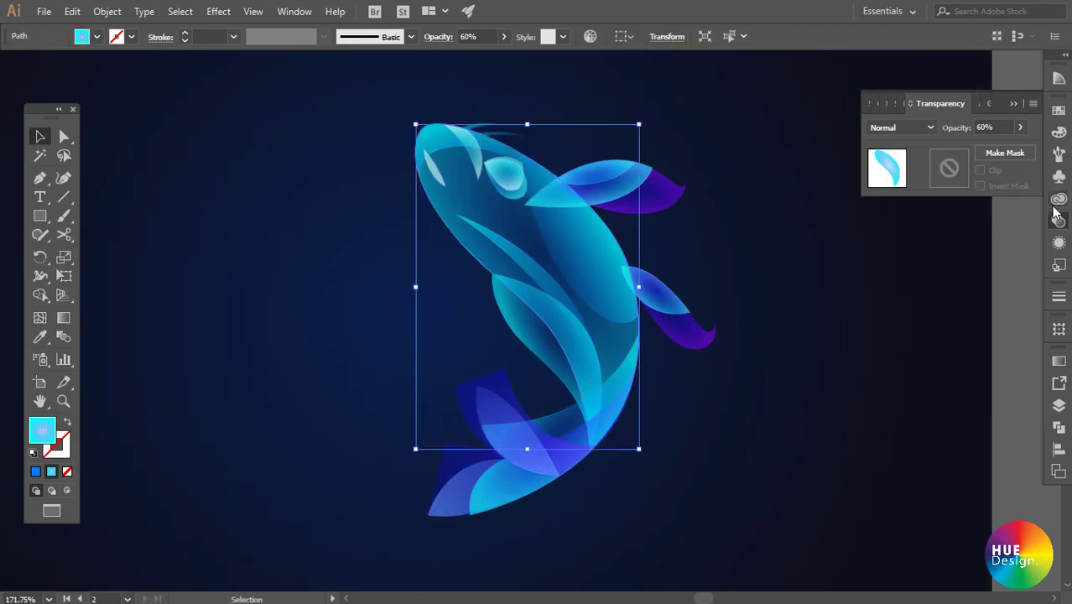
left_click(1059, 241)
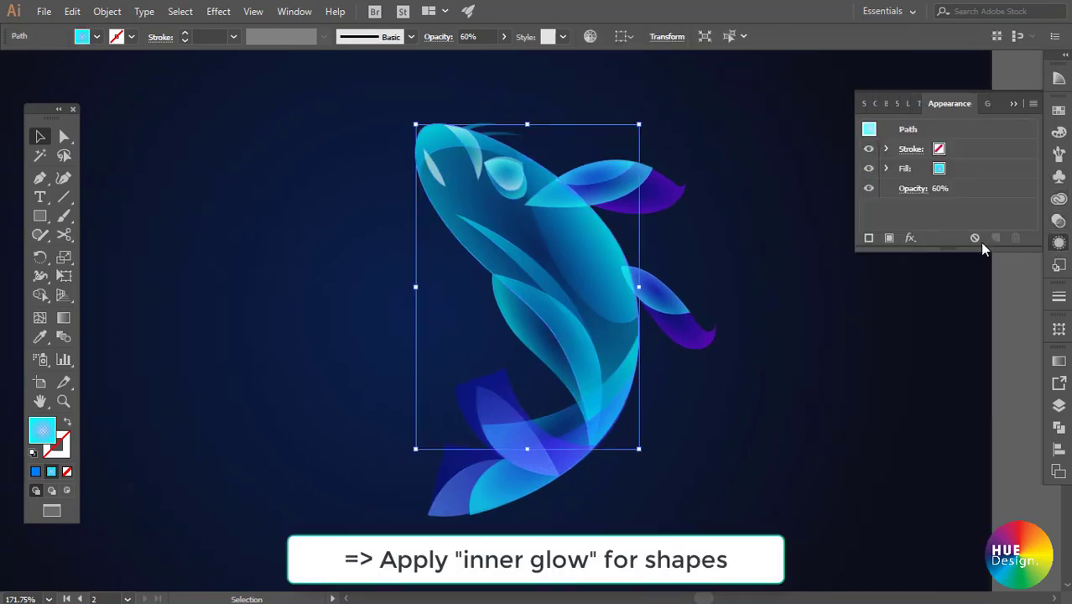
left_click(910, 237)
mouse_move(960, 330)
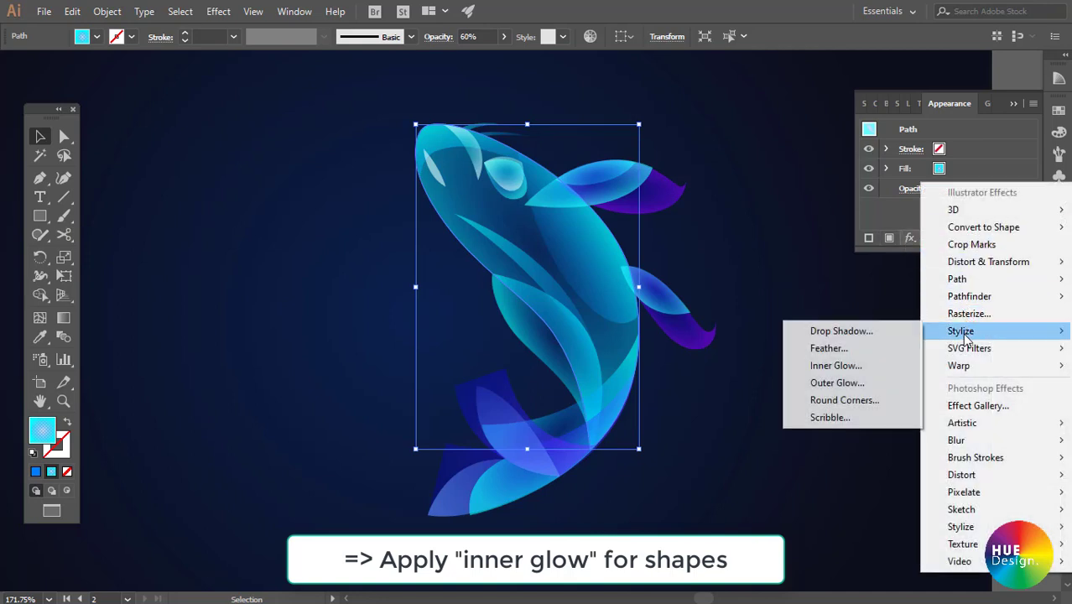
left_click(836, 365)
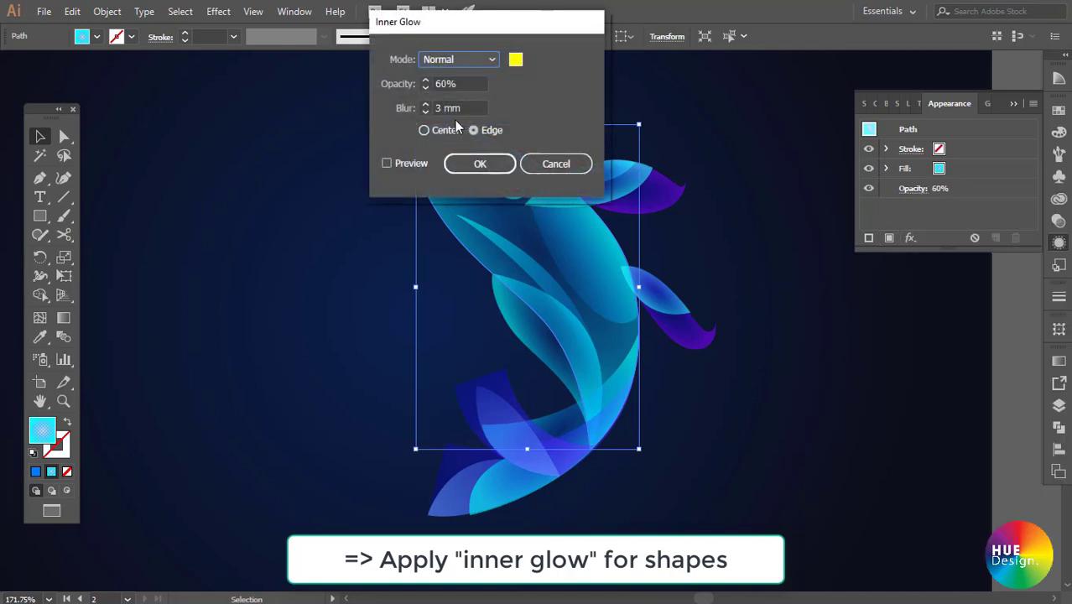
left_click(515, 59)
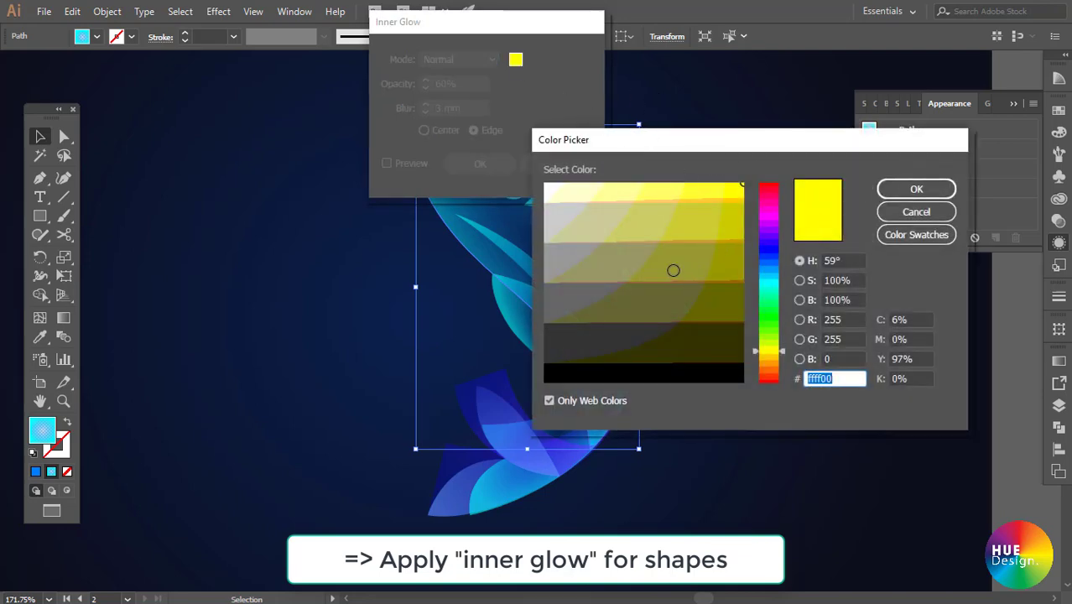
left_click(768, 283)
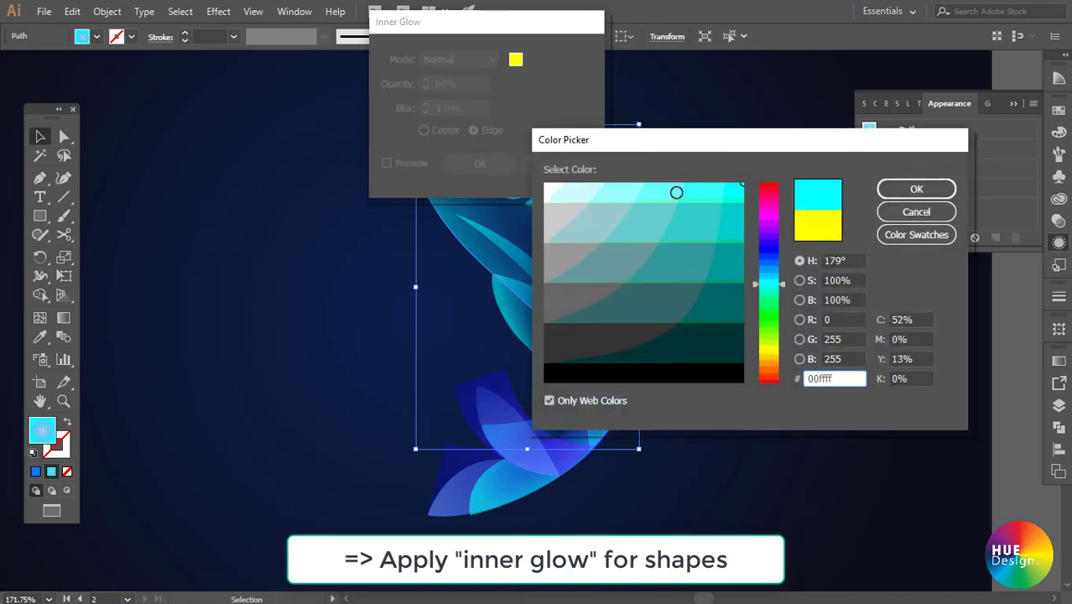
left_click(622, 191)
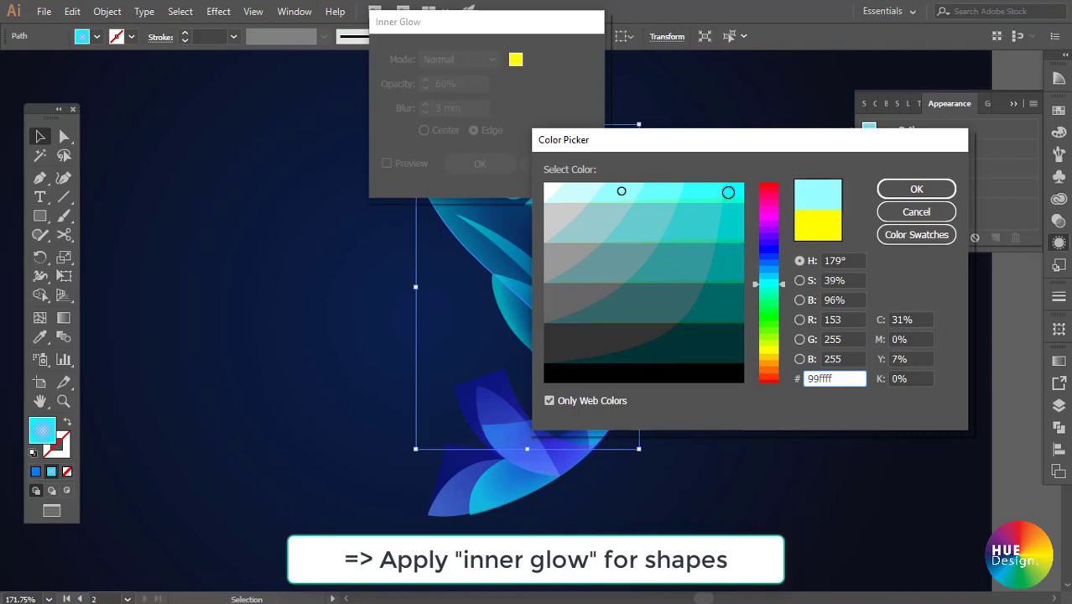
left_click(659, 191)
left_click(892, 189)
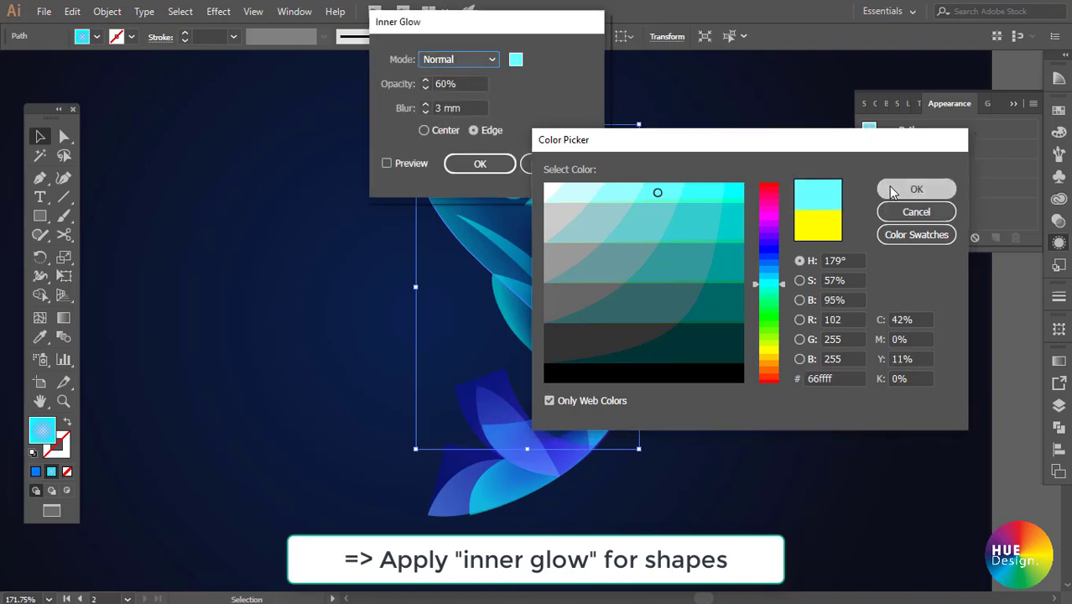
- Preview the glow, raise its blur to 5 mm, switch the colour to pure cyan 00ffff, and apply
left_click_drag(538, 26, 872, 287)
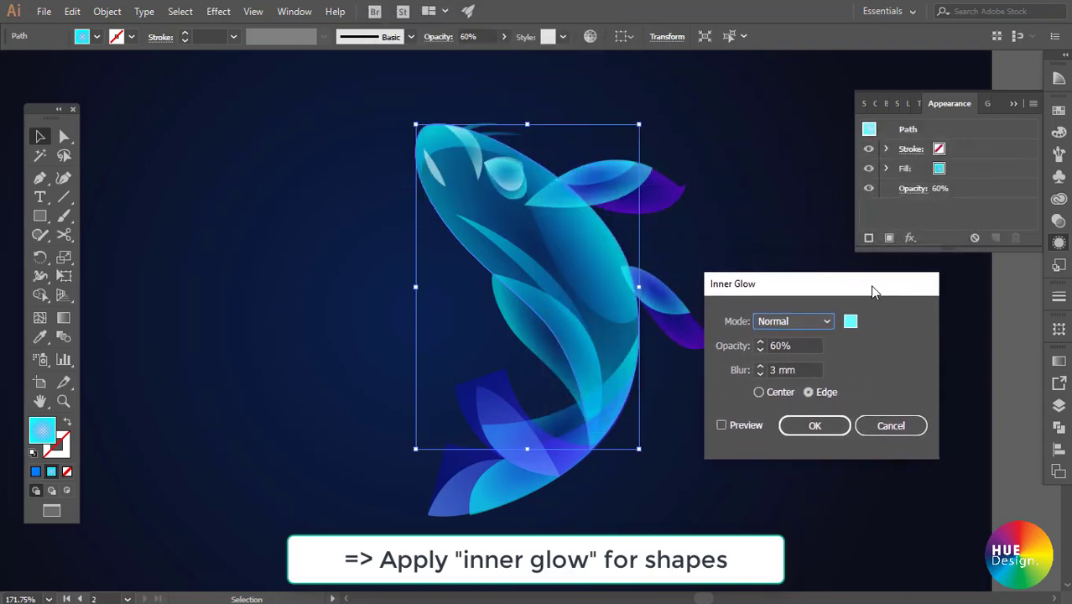
left_click(727, 424)
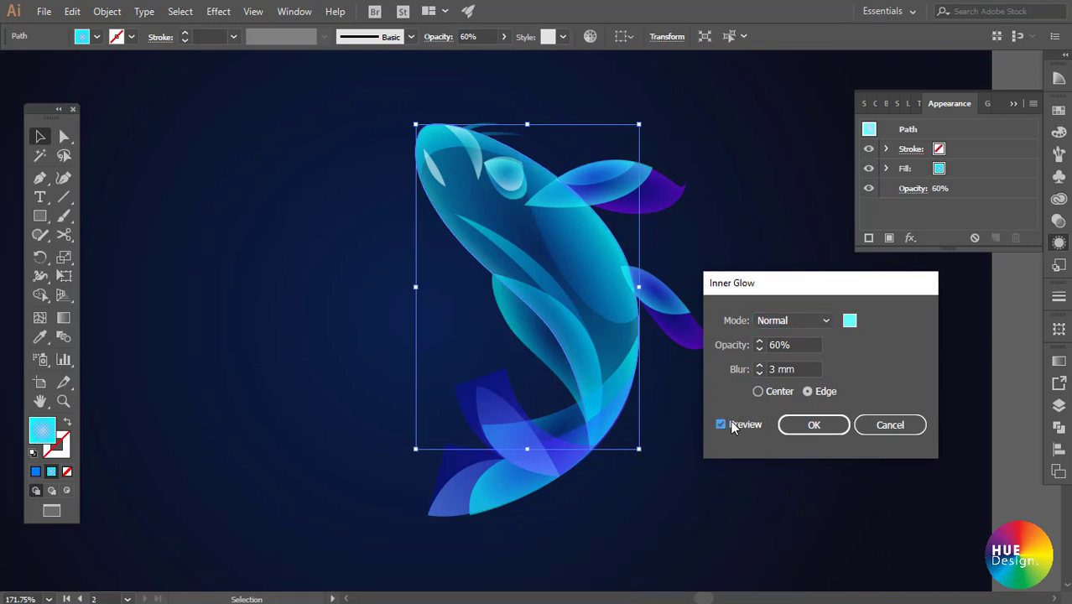
left_click(759, 372)
type("5")
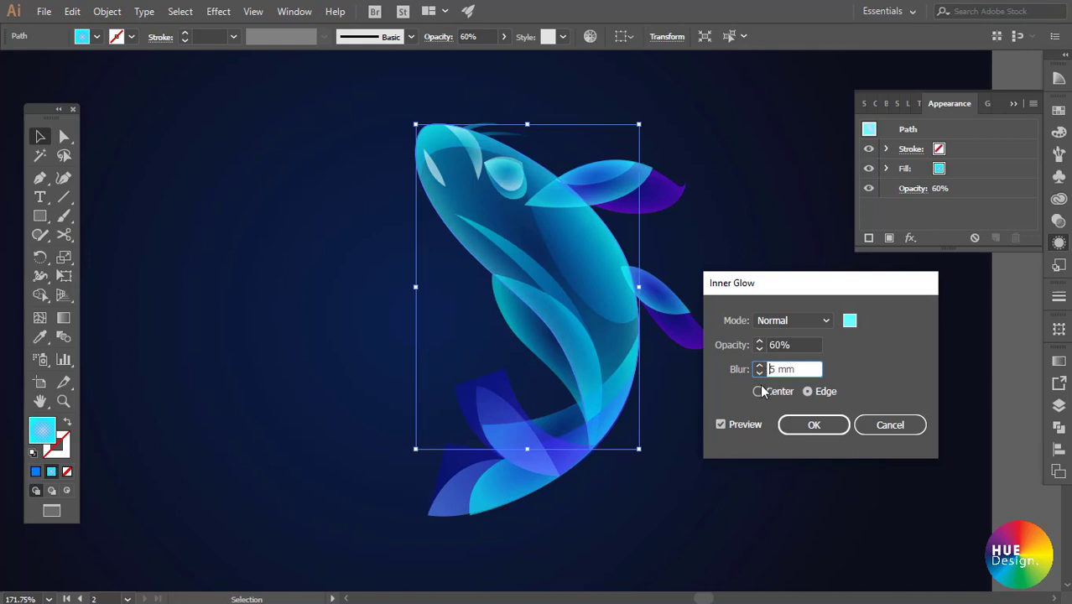
left_click(849, 322)
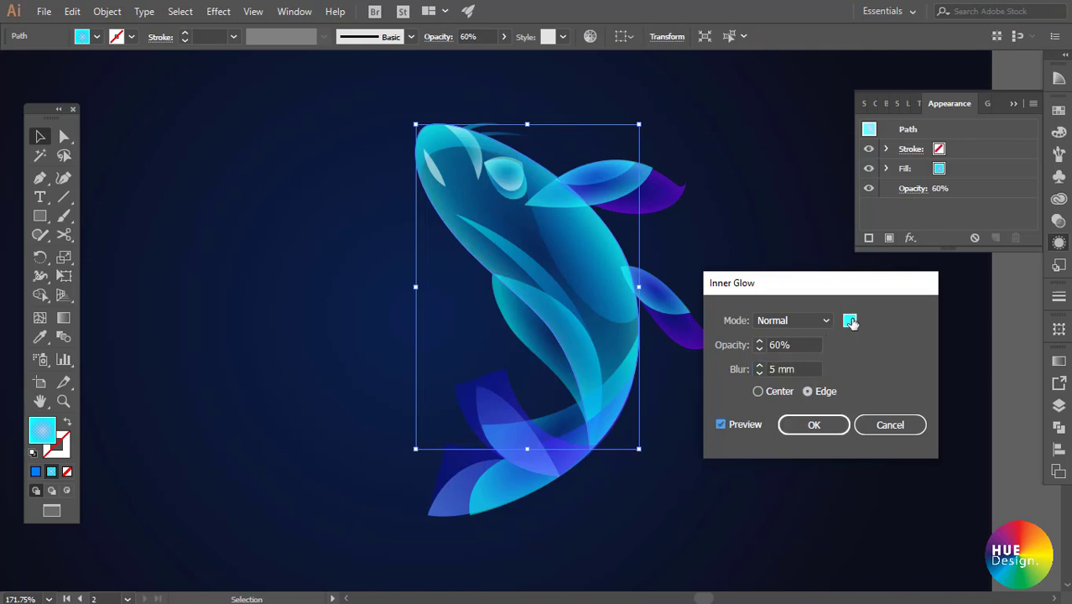
left_click(733, 191)
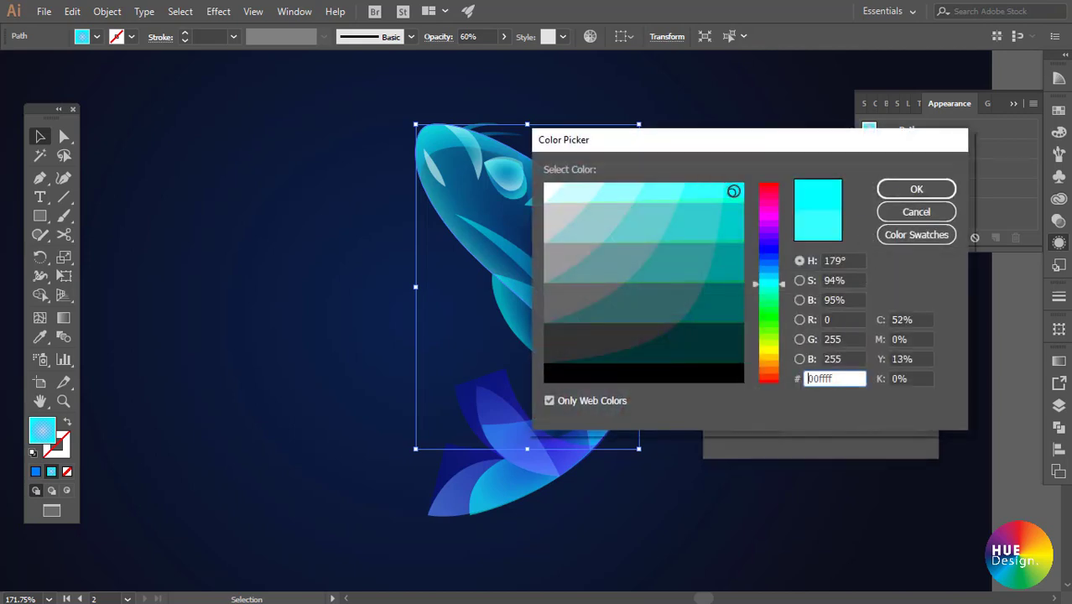
left_click(708, 191)
left_click(732, 191)
left_click(898, 190)
left_click(809, 423)
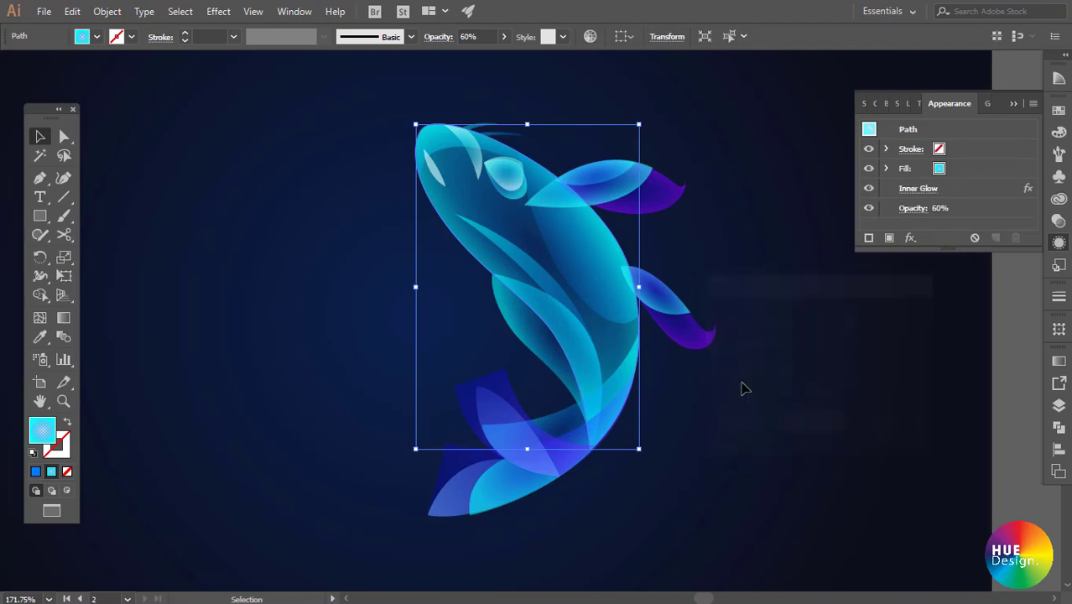
left_click(727, 274)
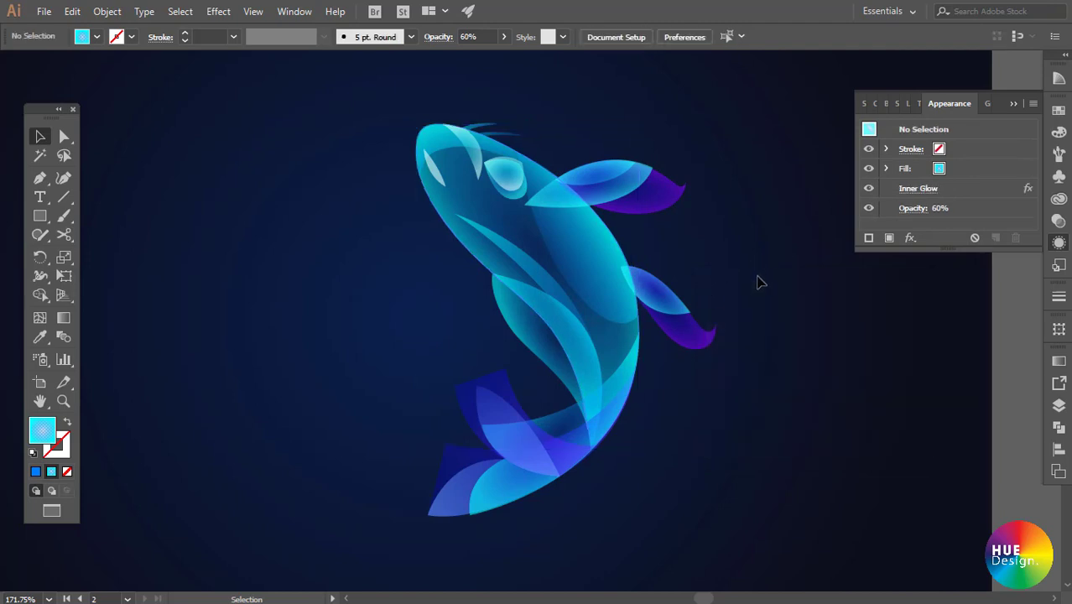
- Give the lower body shape toward the tail a cyan Inner Glow: Normal, 60%, 3 mm blur, Edge
left_click(614, 263)
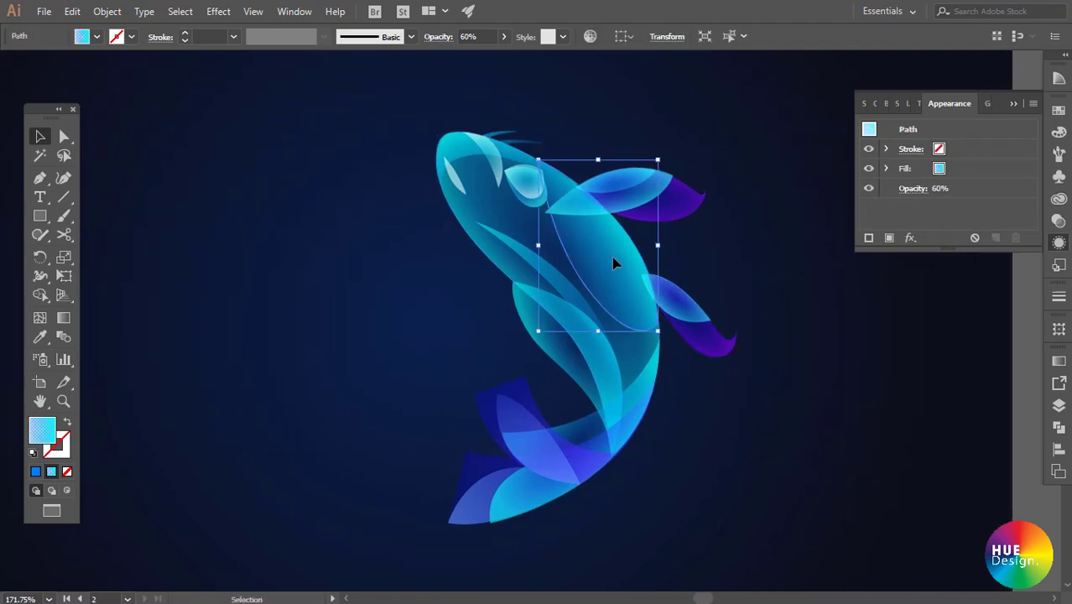
left_click(809, 276)
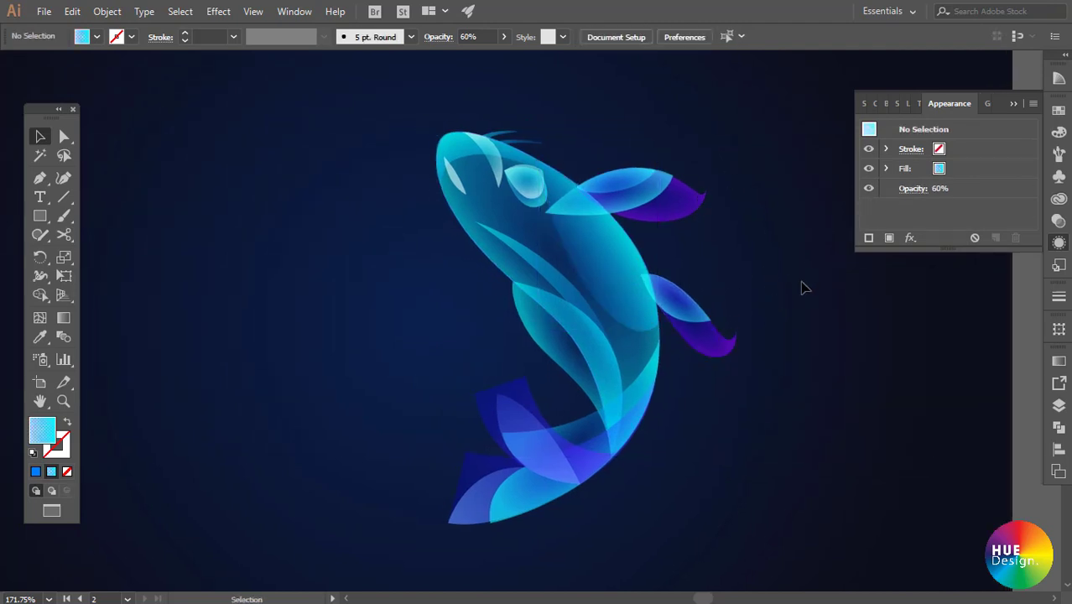
left_click(567, 315)
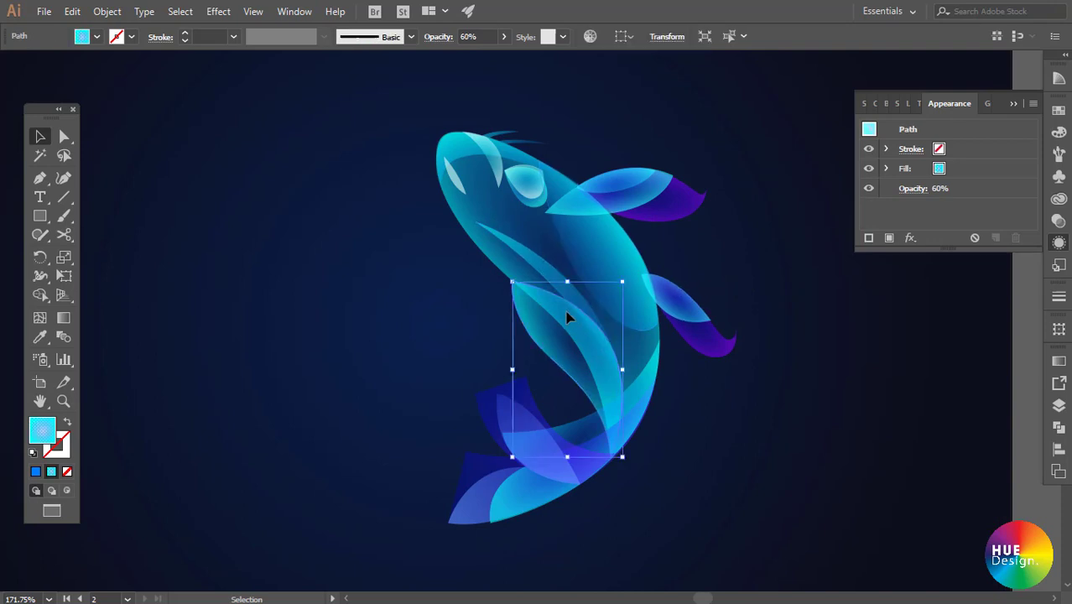
left_click(911, 239)
mouse_move(961, 331)
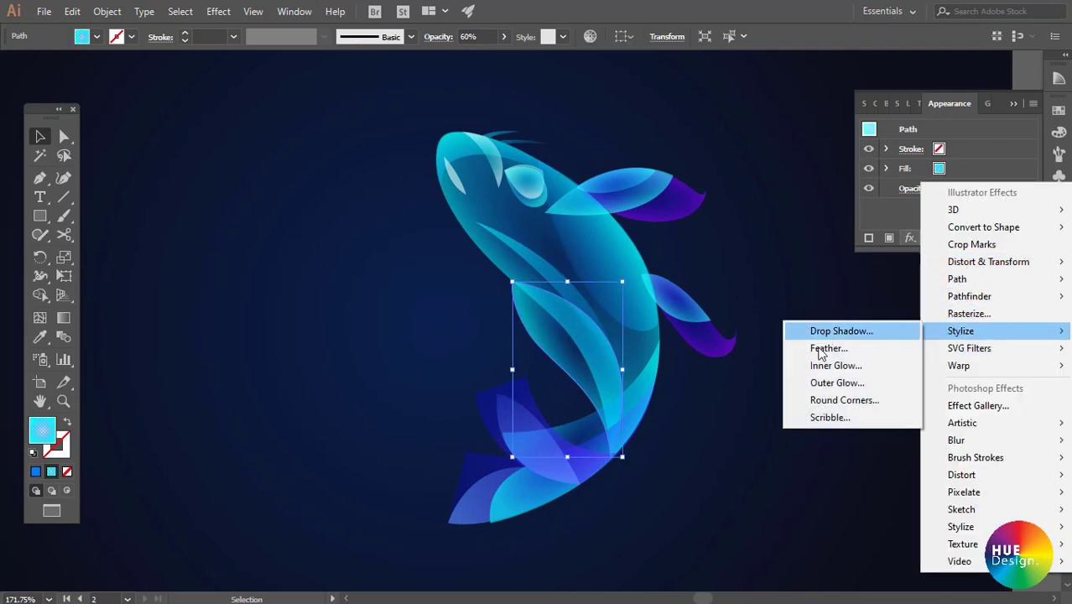
left_click(818, 365)
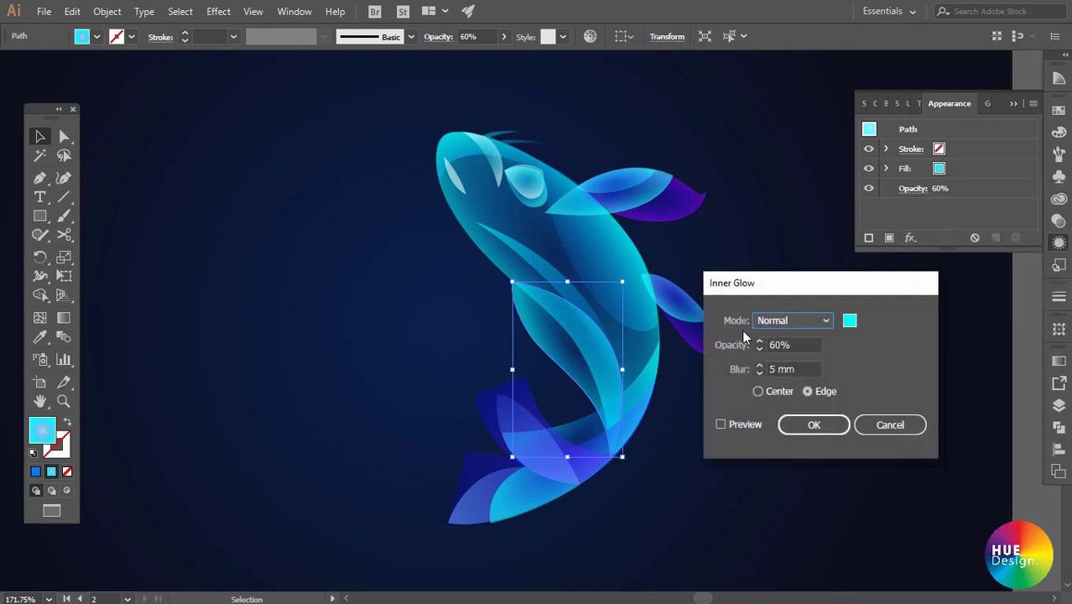
left_click(850, 323)
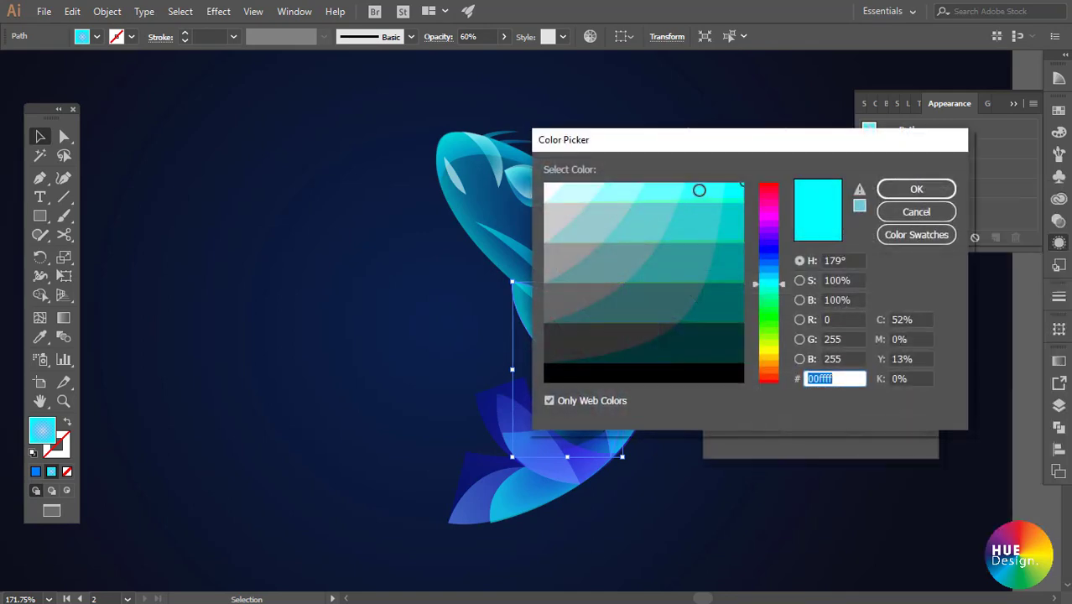
left_click(911, 193)
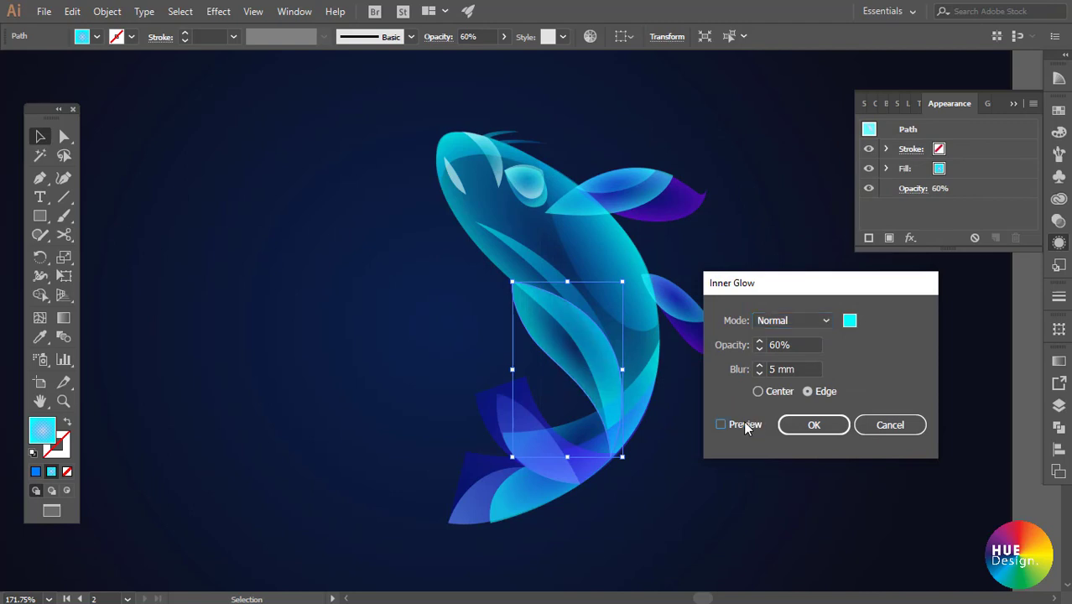
double_click(760, 374)
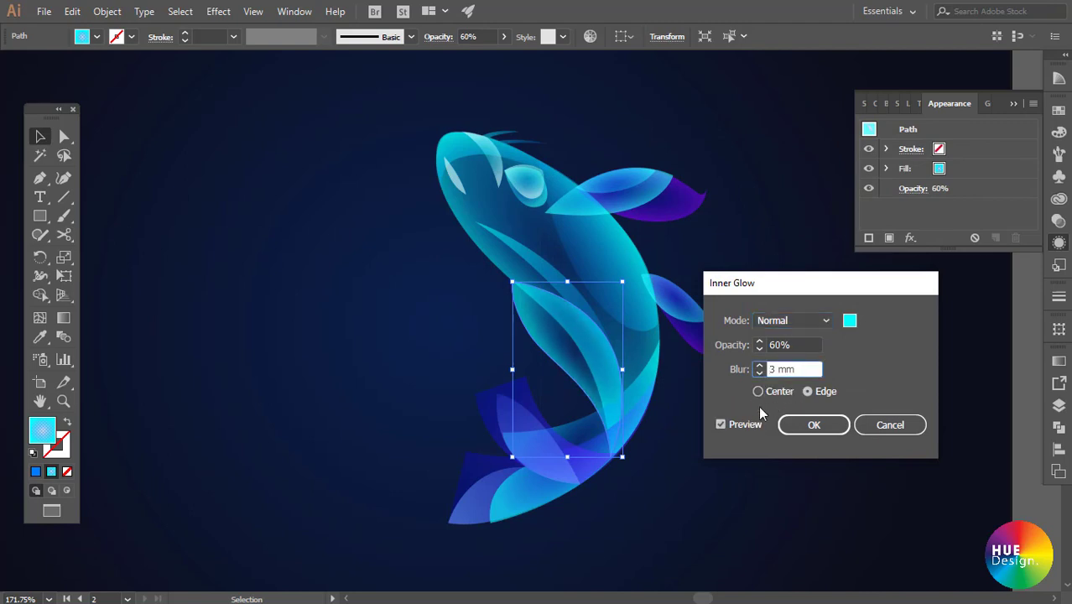
left_click(808, 428)
left_click(745, 302)
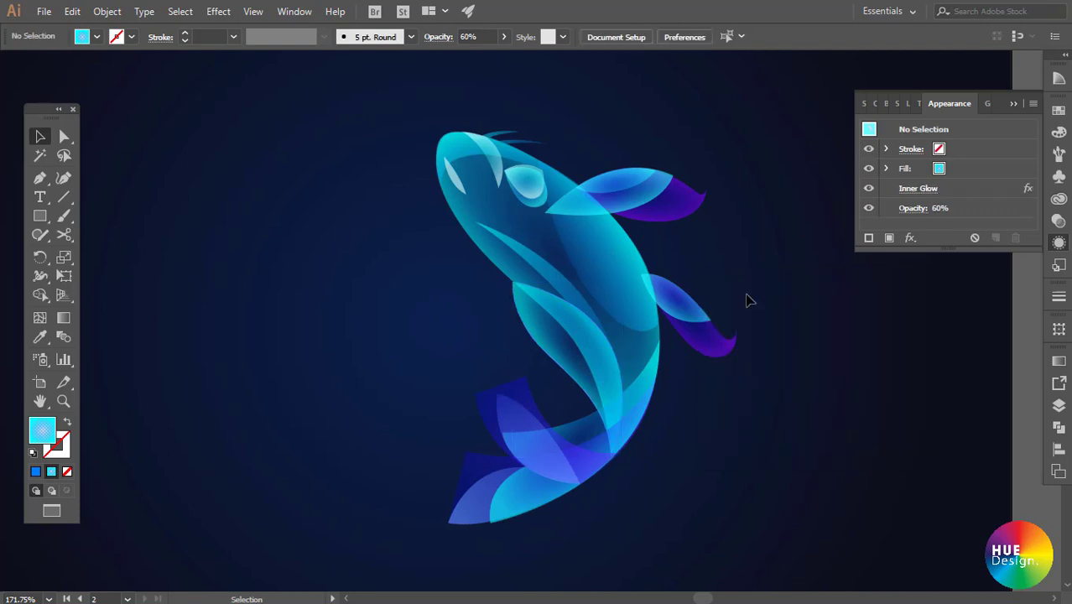
left_click(571, 294)
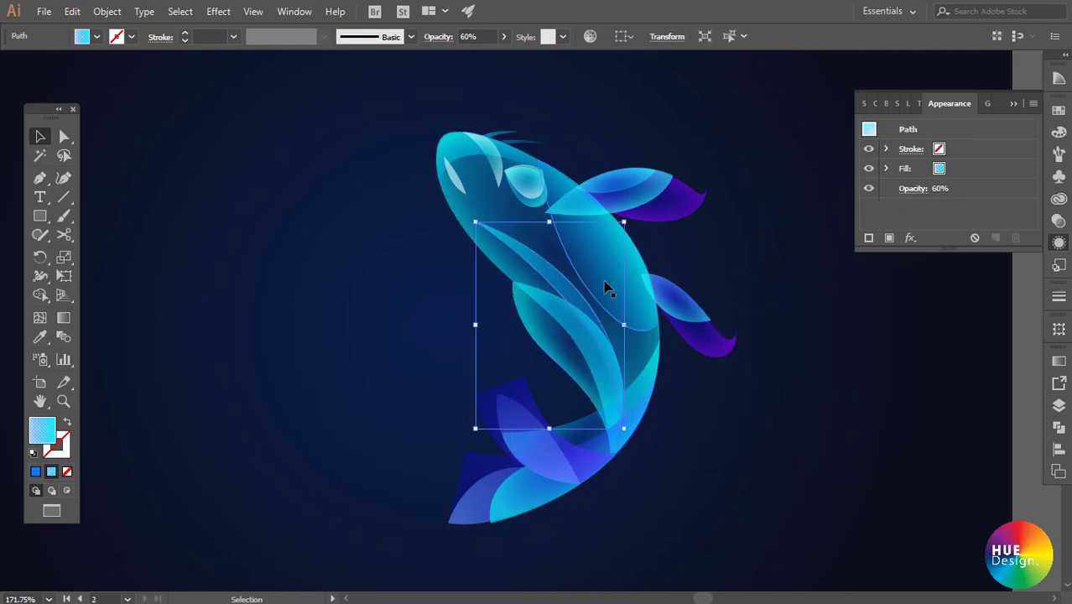
- Give the fish's eye a cyan inner glow and set its opacity to 50%
left_click(529, 189)
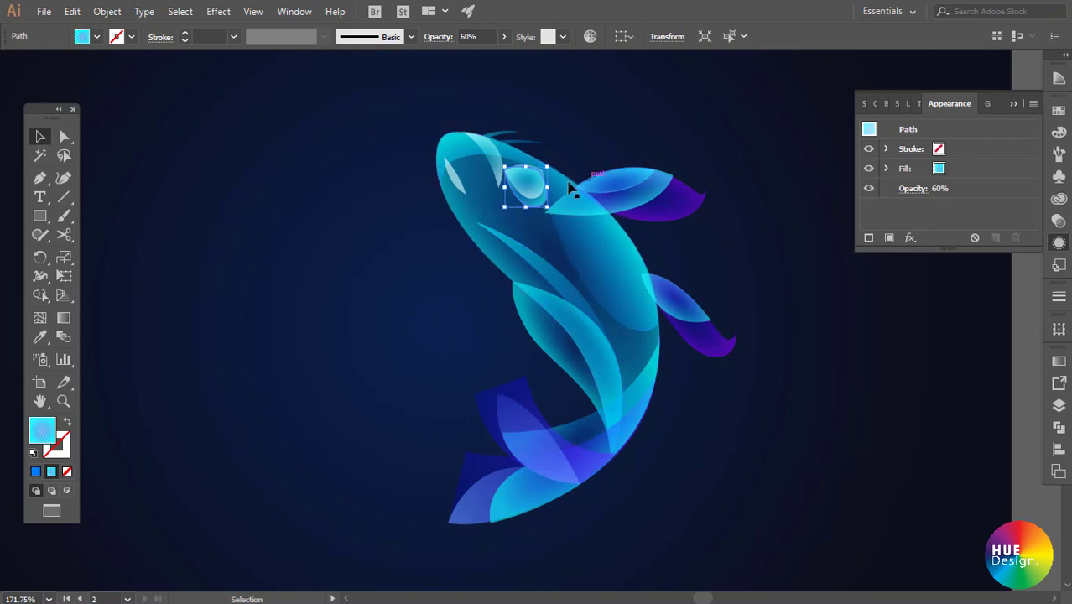
left_click(912, 238)
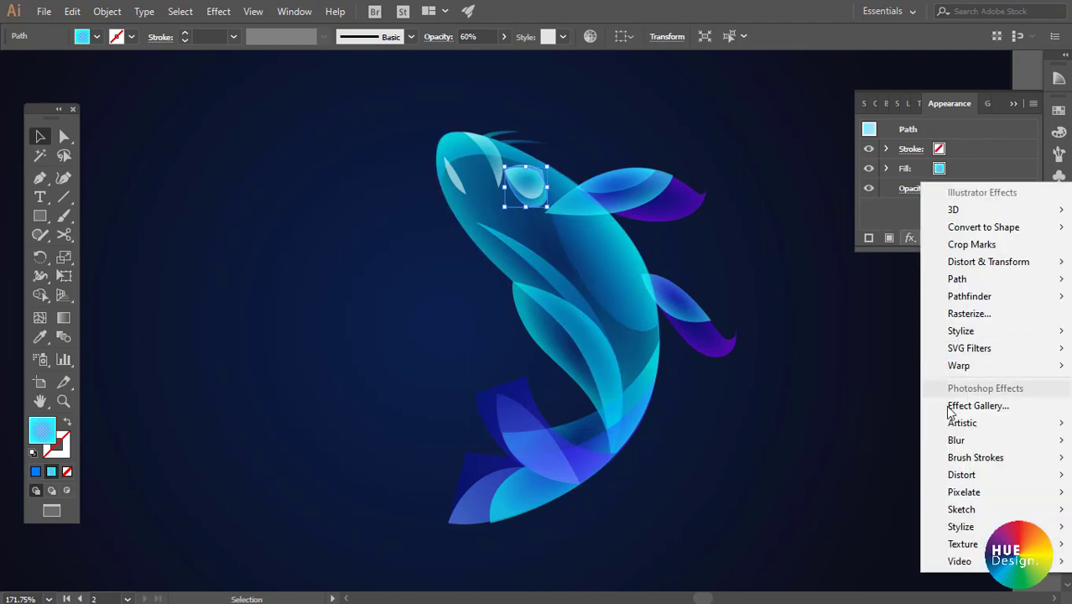
mouse_move(962, 331)
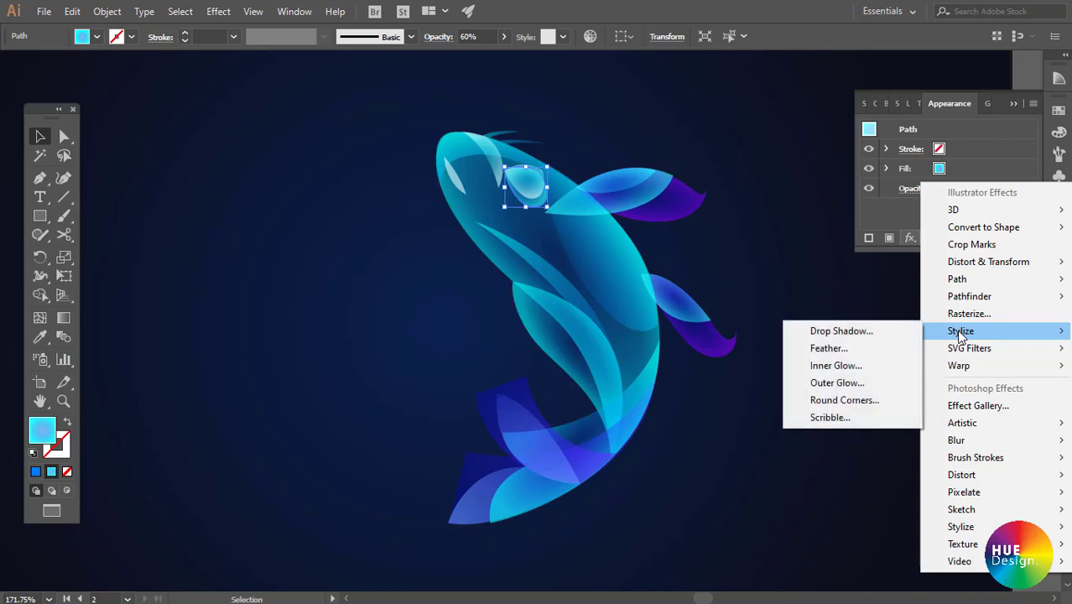
left_click(839, 363)
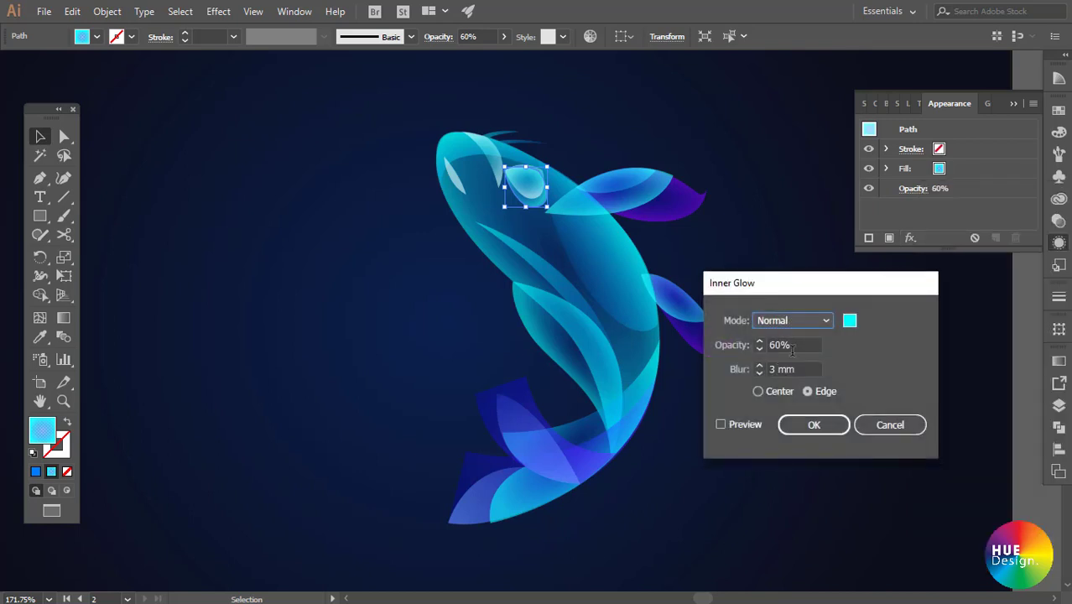
left_click(733, 425)
left_click(813, 425)
left_click(800, 208)
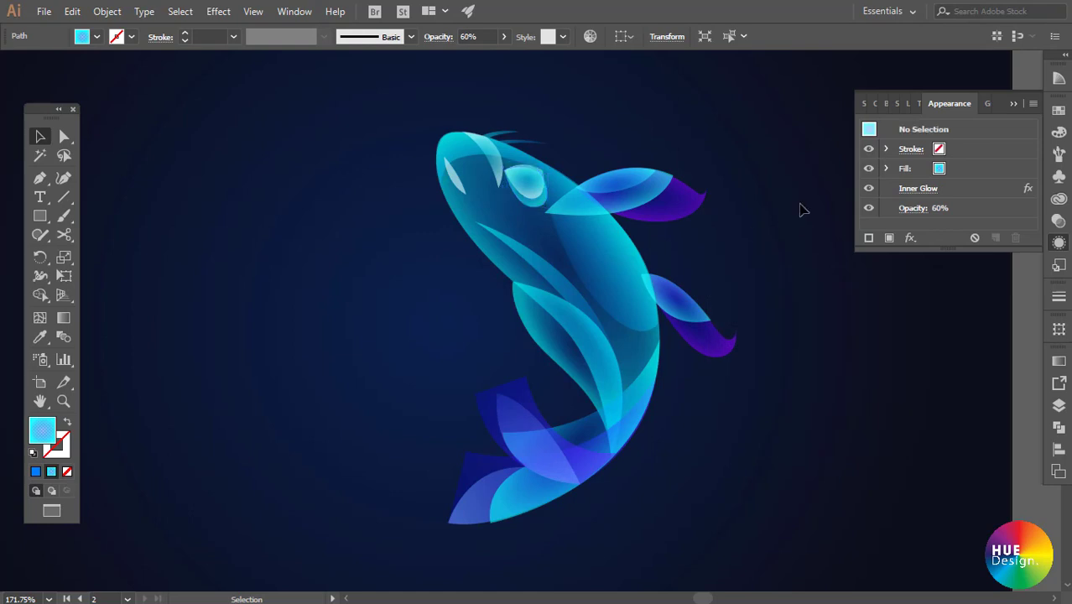
left_click(534, 199)
left_click(914, 208)
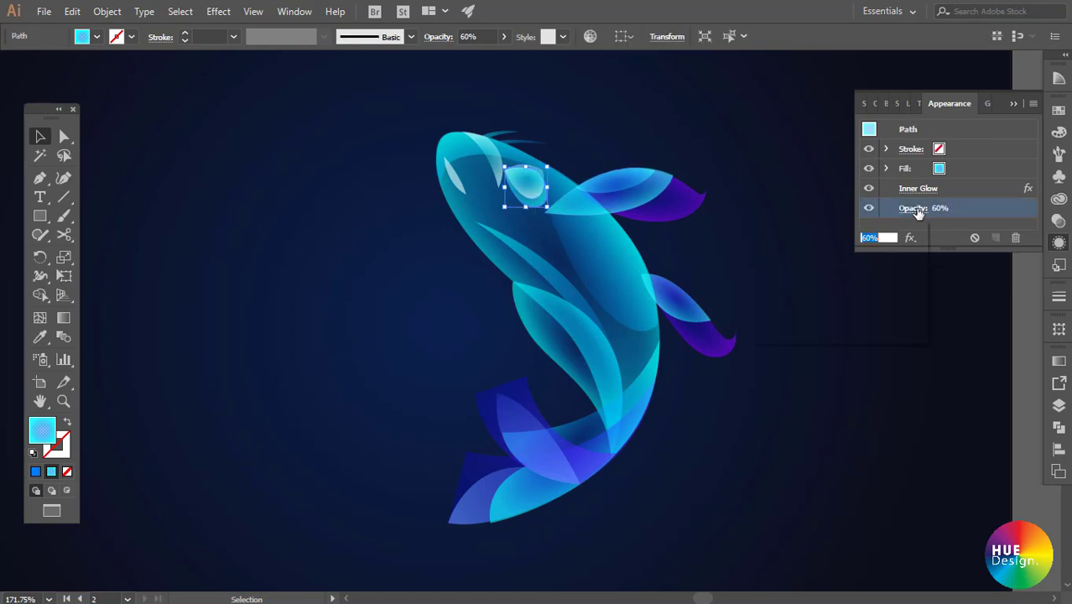
type("50")
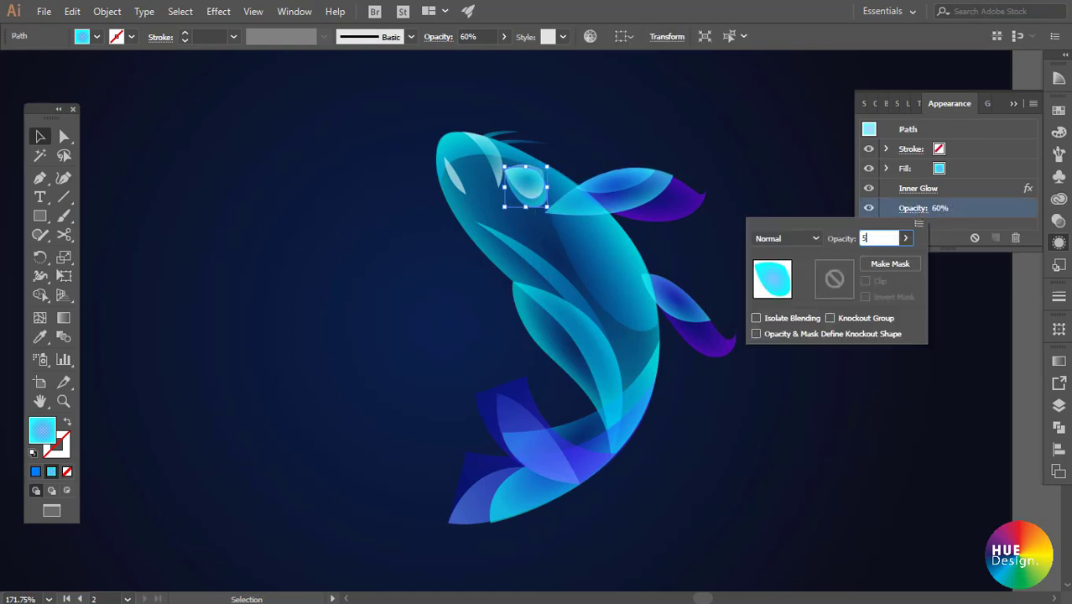
key("Return")
left_click(758, 198)
- Add a pale, near-white inner glow to the small highlight inside the eye
left_click(532, 191)
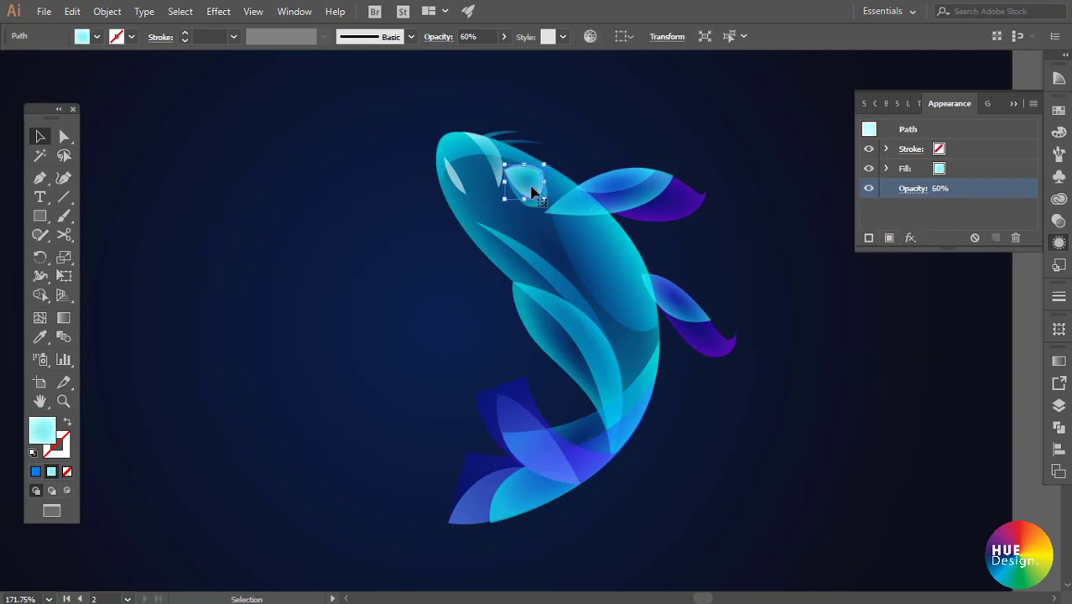
left_click(912, 238)
mouse_move(961, 330)
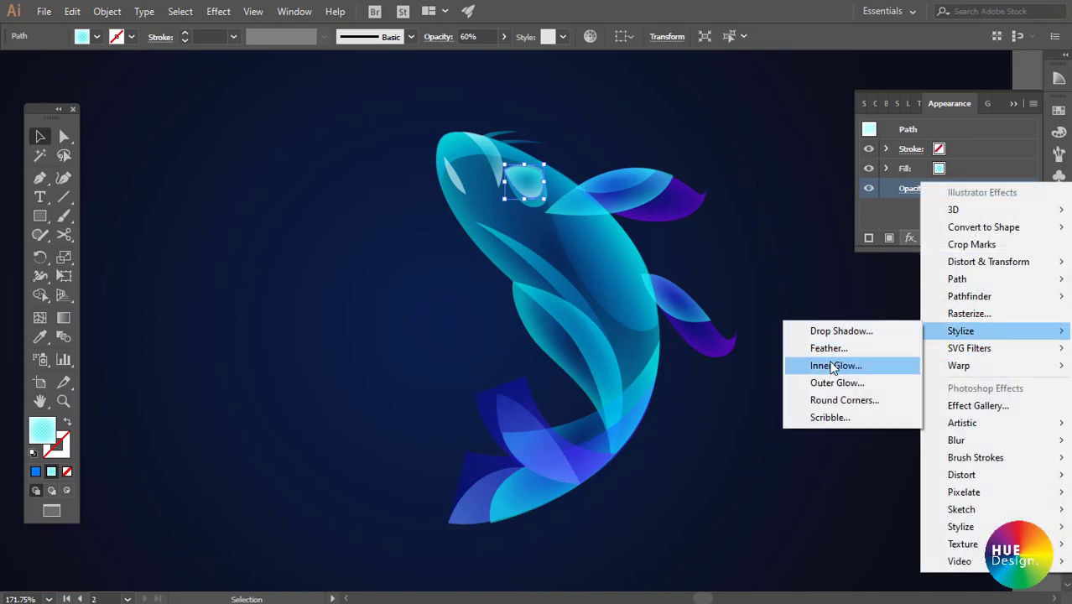
left_click(833, 366)
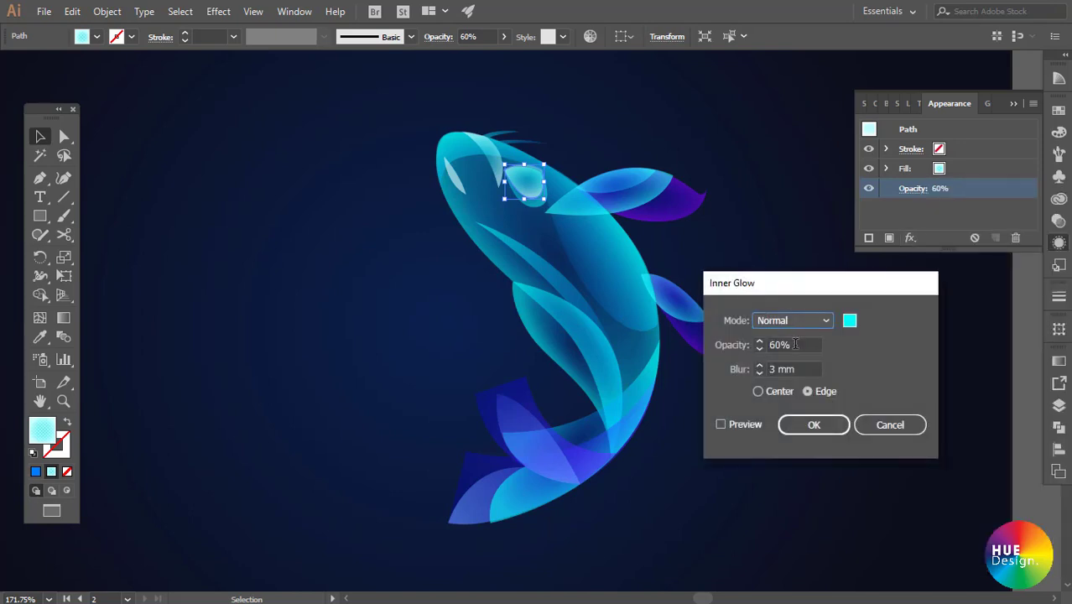
left_click(796, 344)
left_click(722, 425)
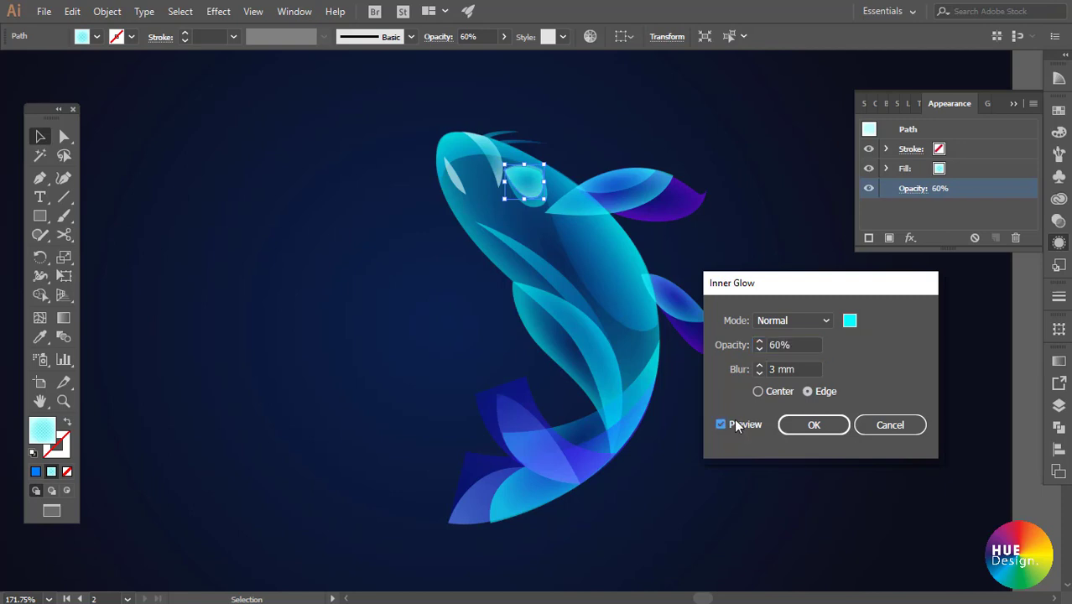
left_click(851, 320)
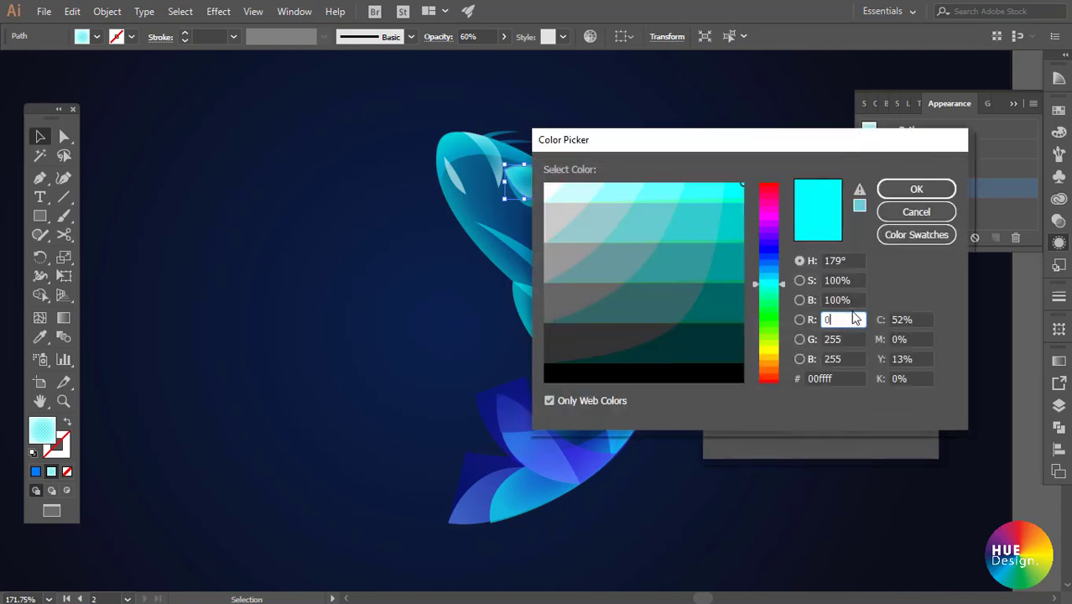
left_click(916, 188)
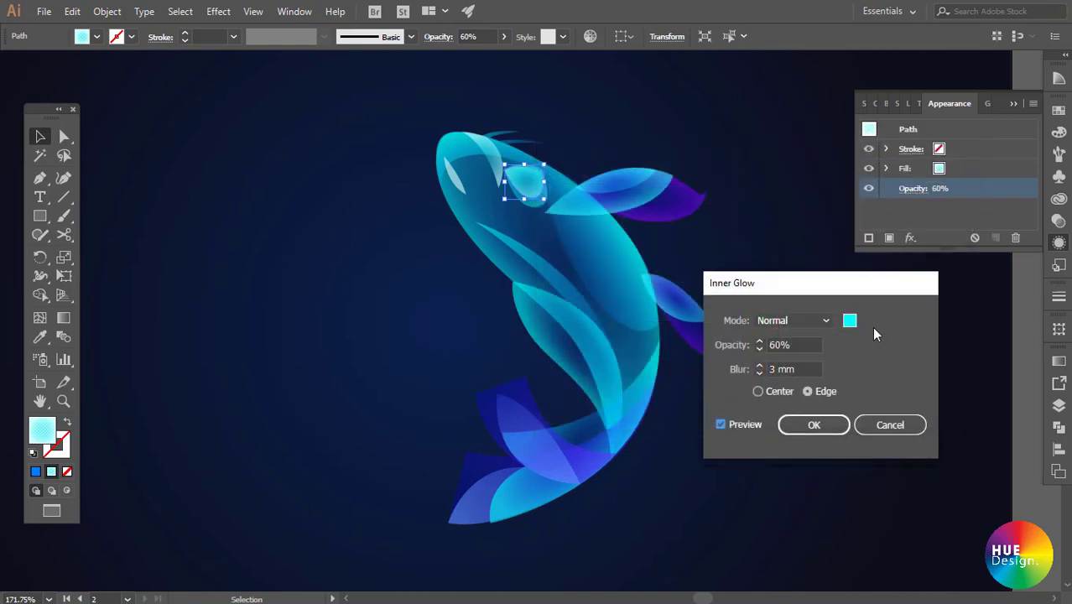
left_click(851, 320)
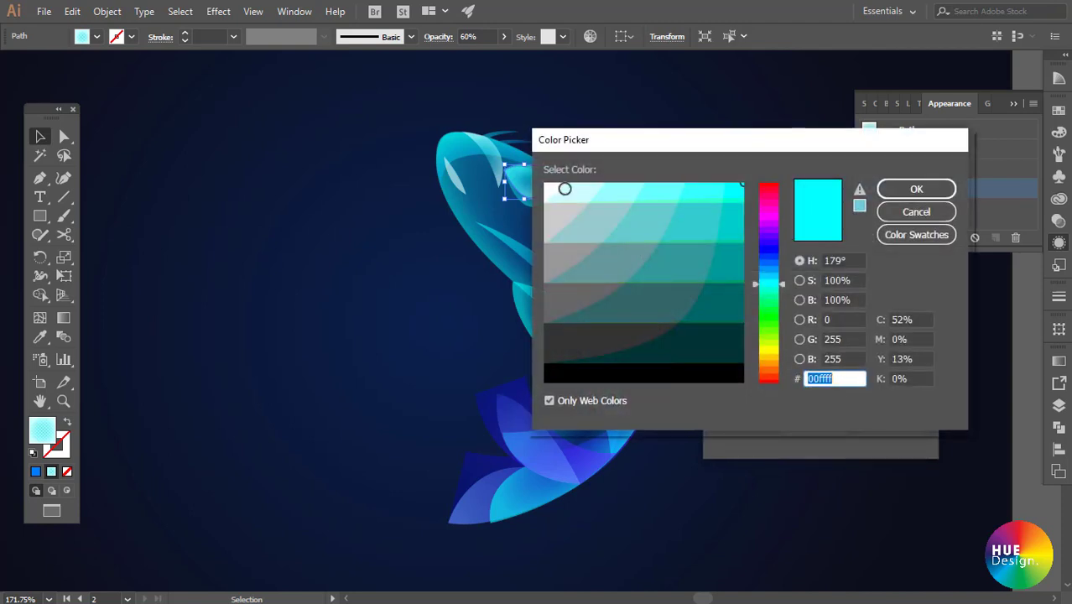
left_click(560, 189)
left_click(896, 188)
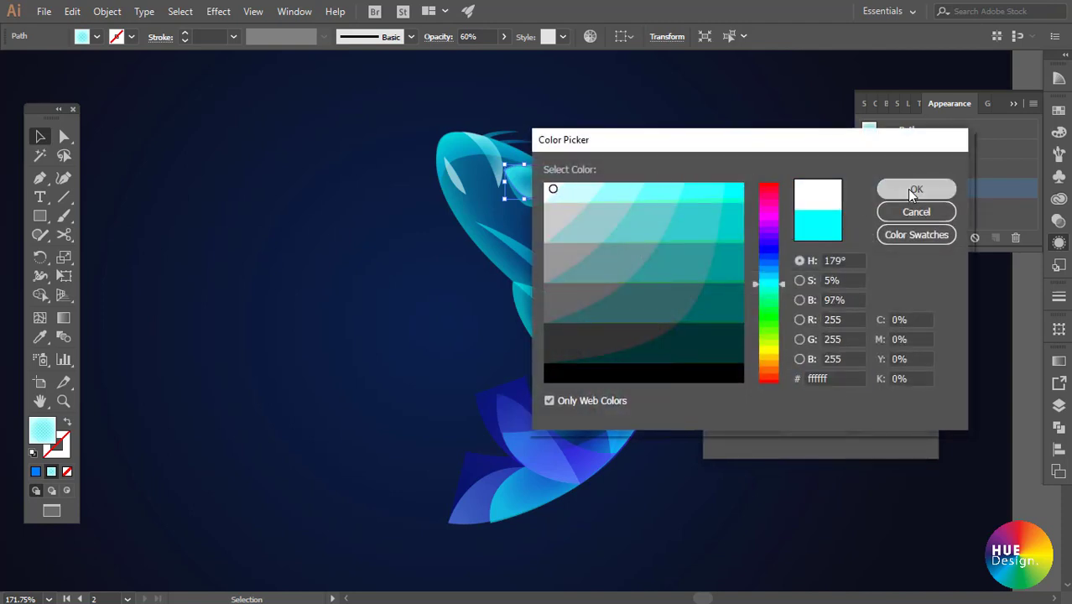
left_click(805, 426)
left_click(774, 265)
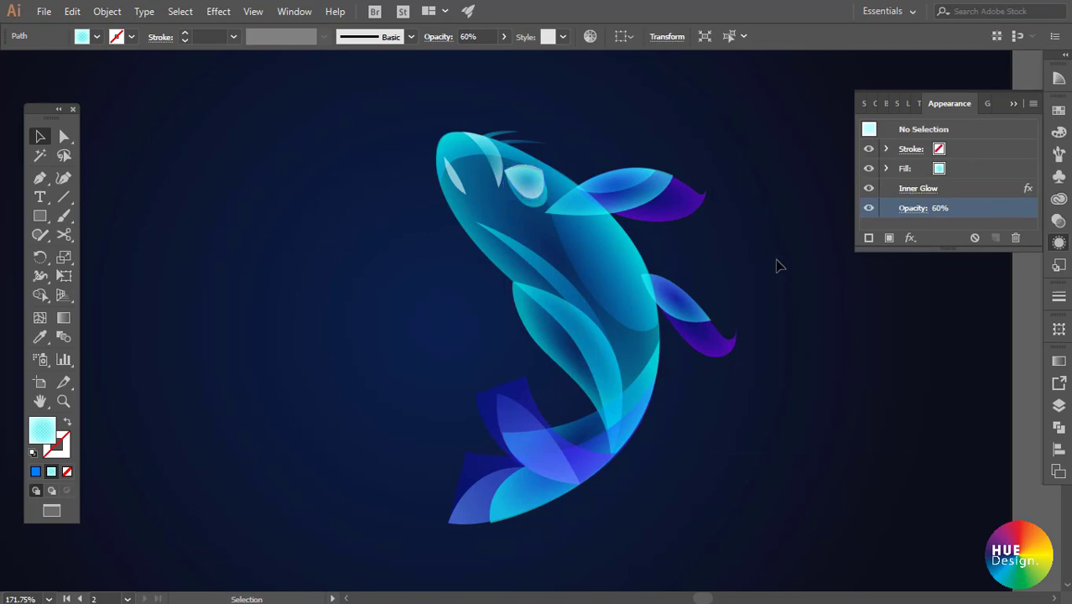
left_click(457, 190)
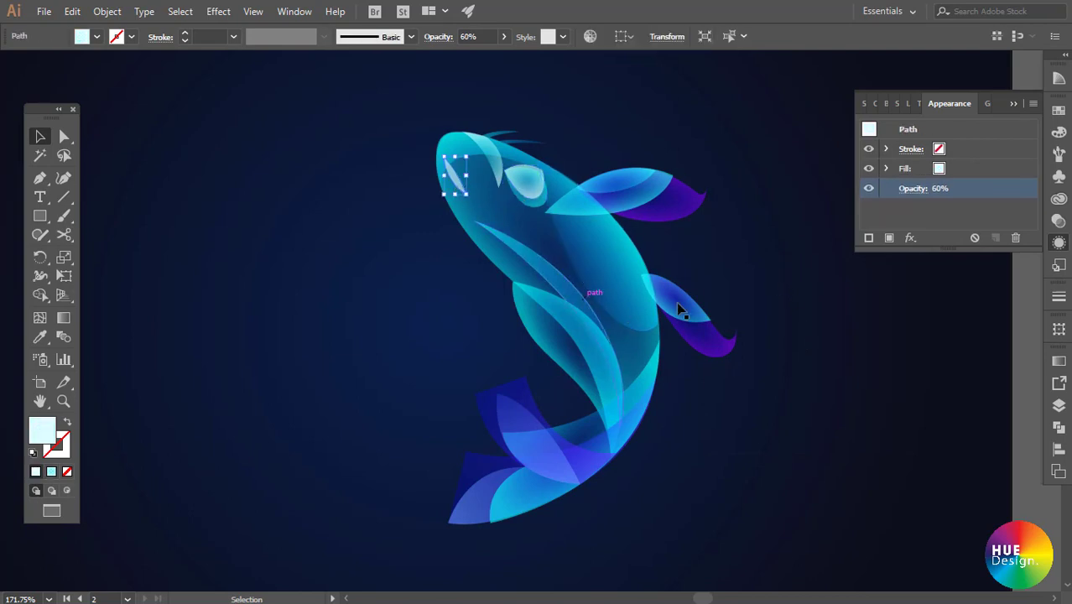
- Add an inner glow to the light streak near the fish's head
left_click(910, 238)
mouse_move(961, 330)
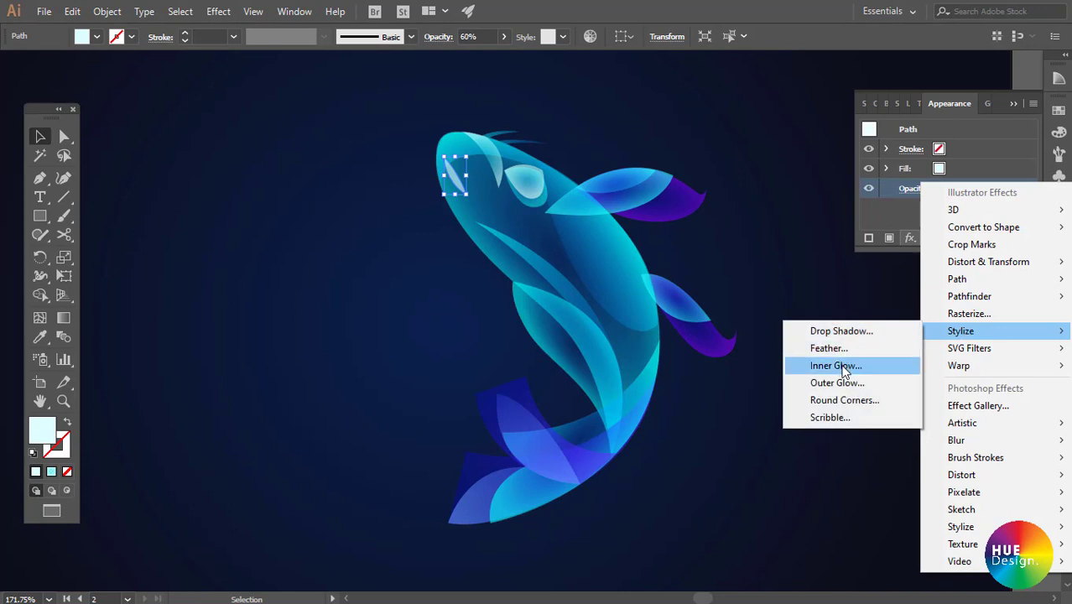
left_click(843, 371)
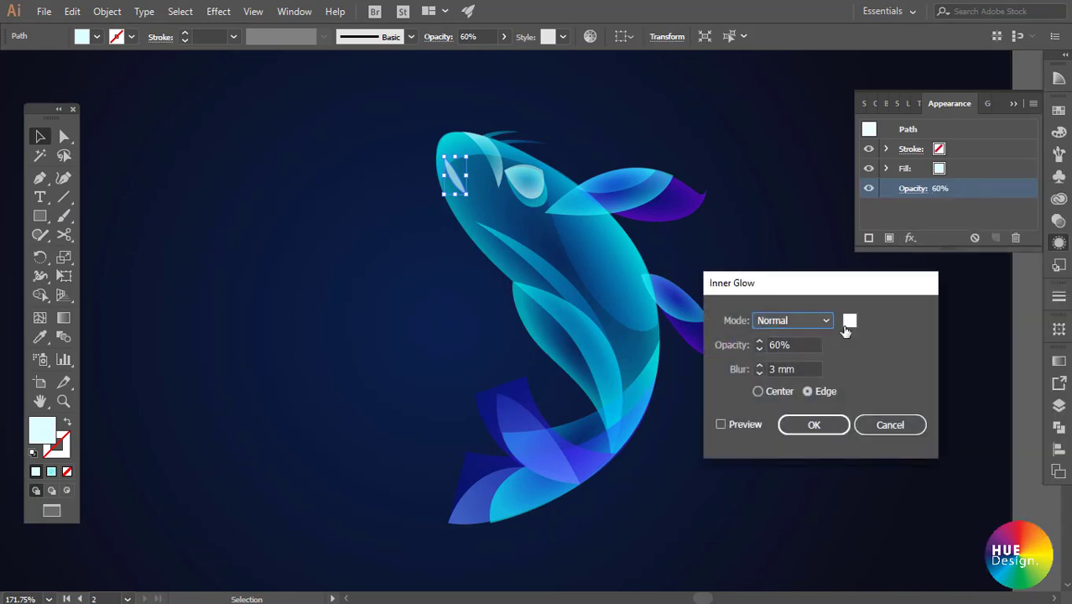
left_click(741, 425)
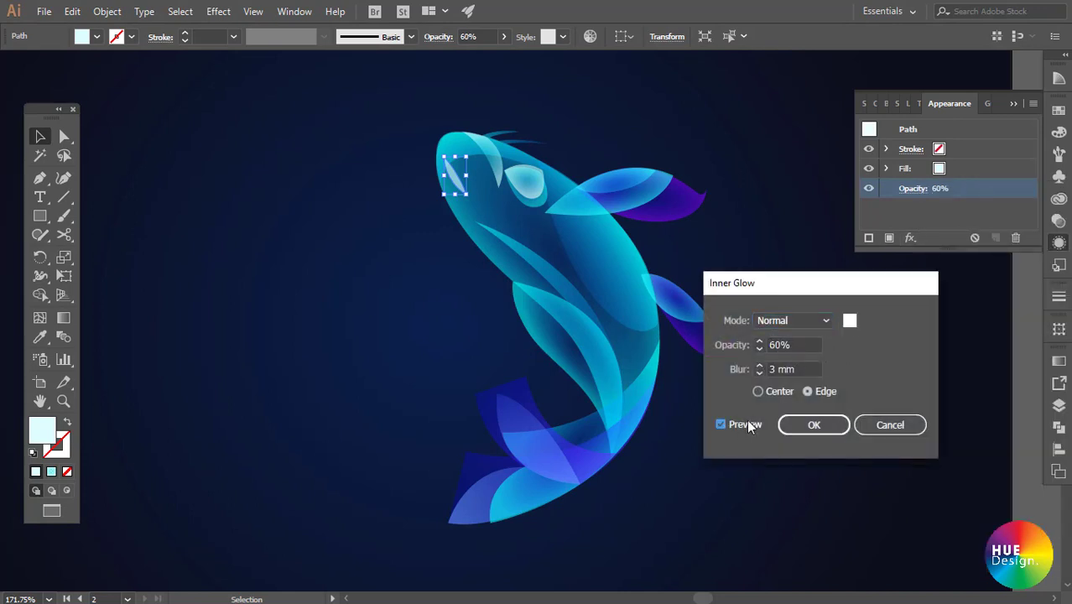
left_click(814, 426)
left_click(765, 180)
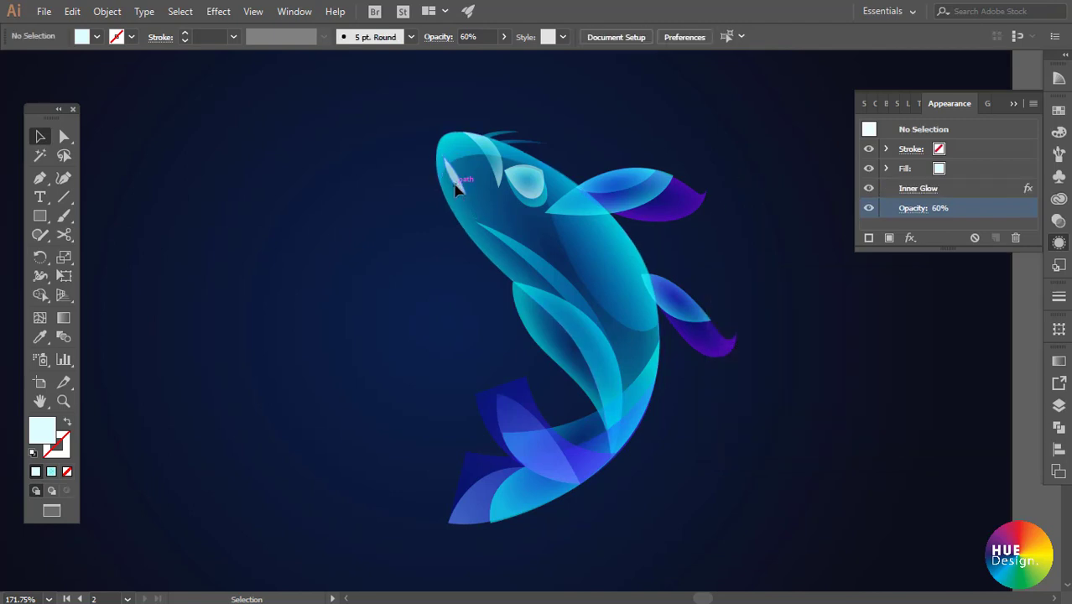
- Reduce the head highlight sliver's inner glow blur from 3 mm to 1 mm
left_click(456, 189)
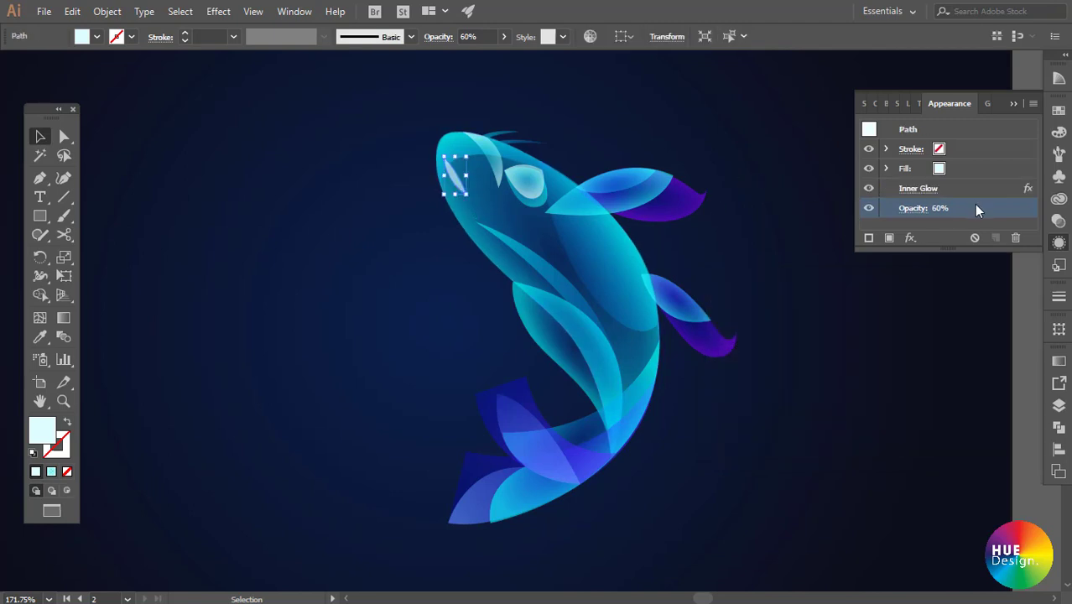
left_click(918, 190)
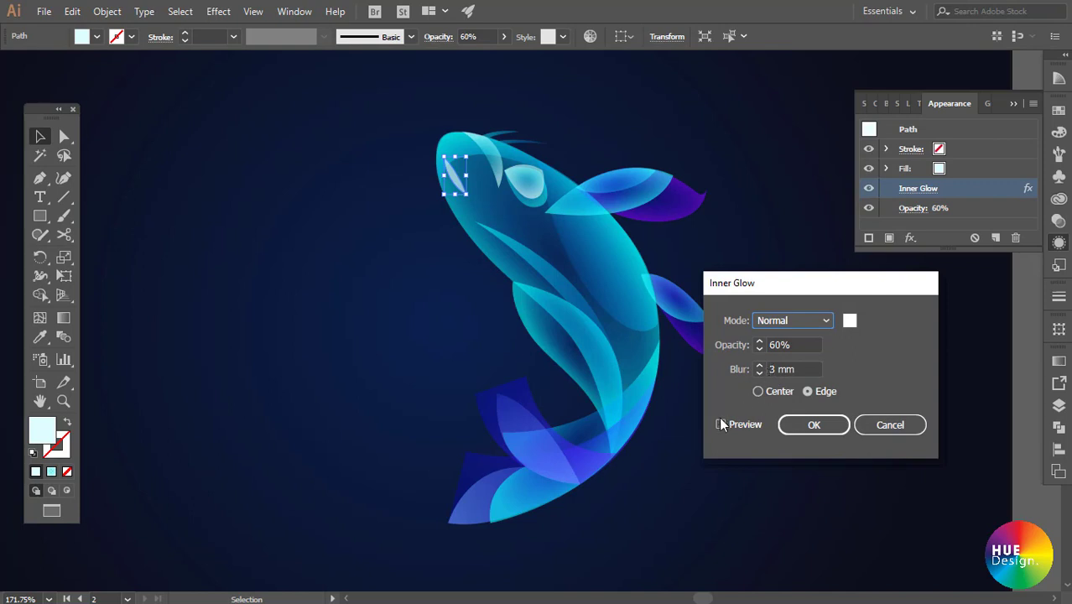
left_click(720, 425)
double_click(770, 369)
type("1")
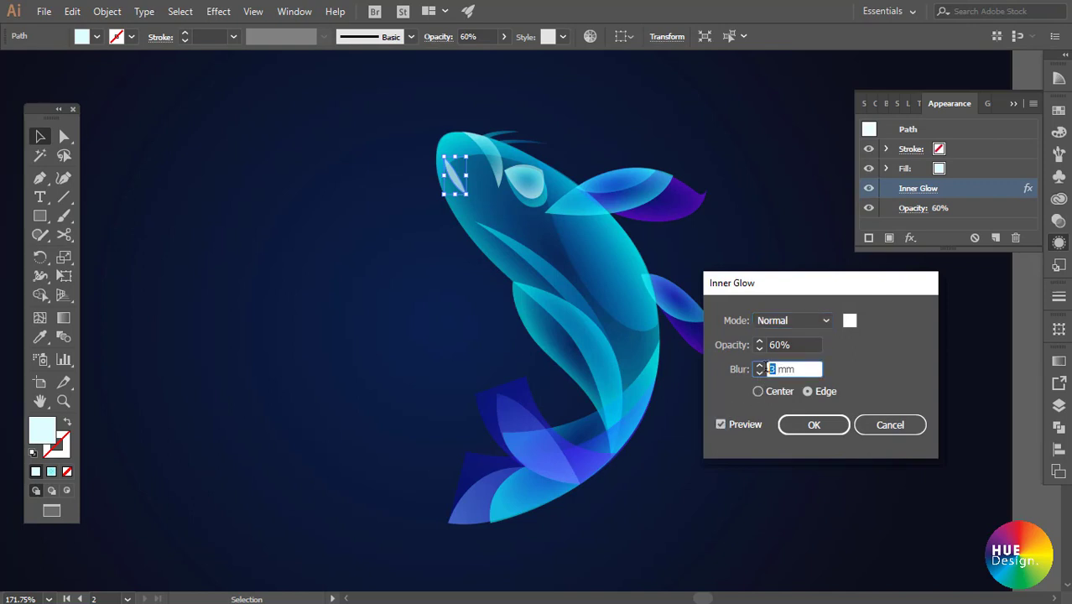
left_click(754, 425)
left_click(751, 428)
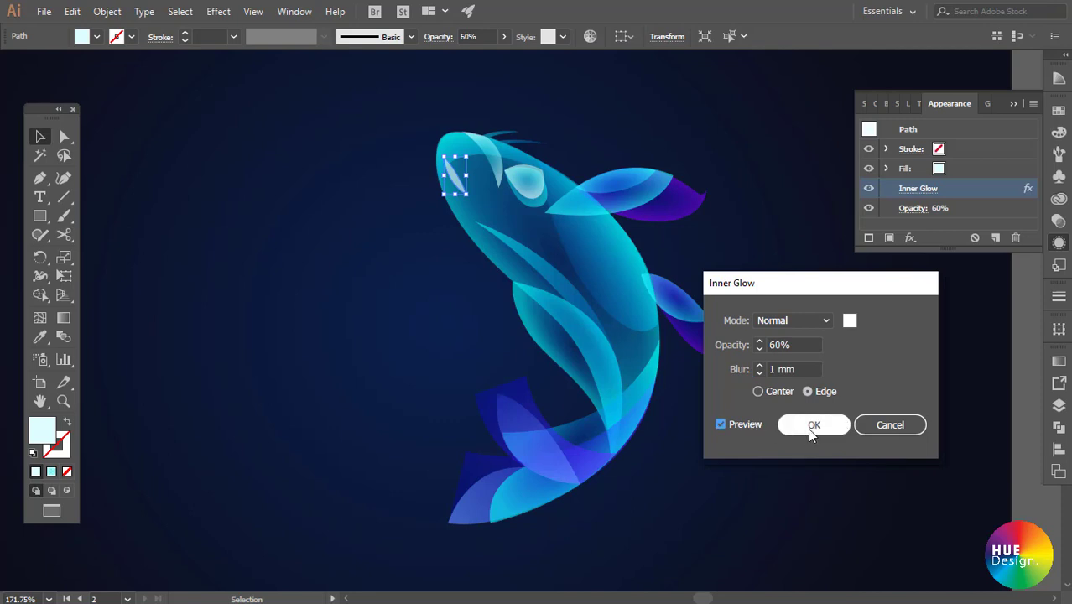
left_click(809, 426)
left_click(738, 201)
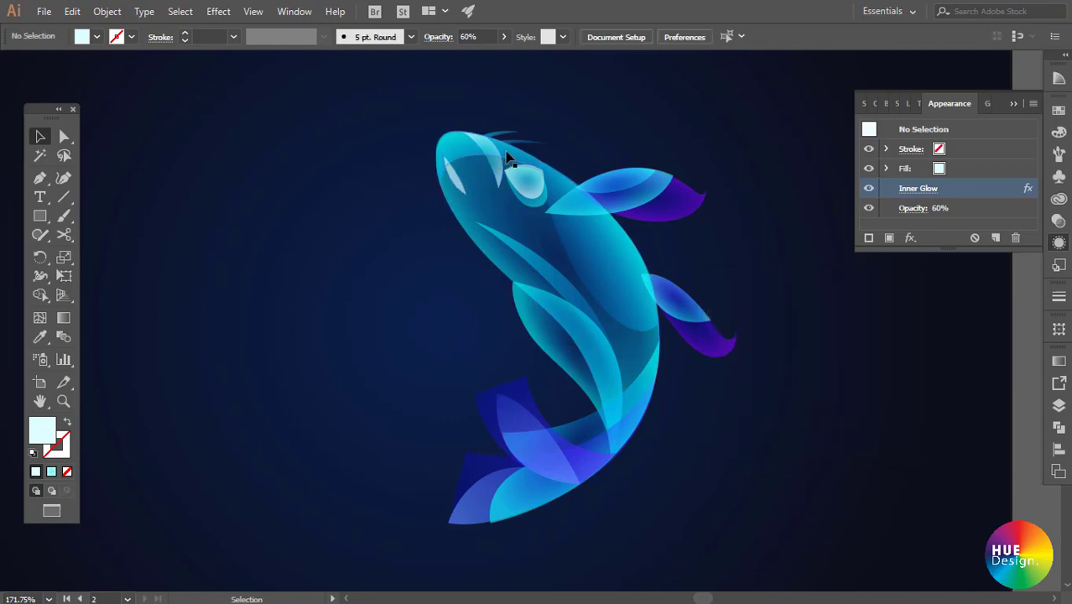
- Add a saturated cyan inner glow (60%, 1 mm blur, Edge) to the head shape
left_click(460, 149)
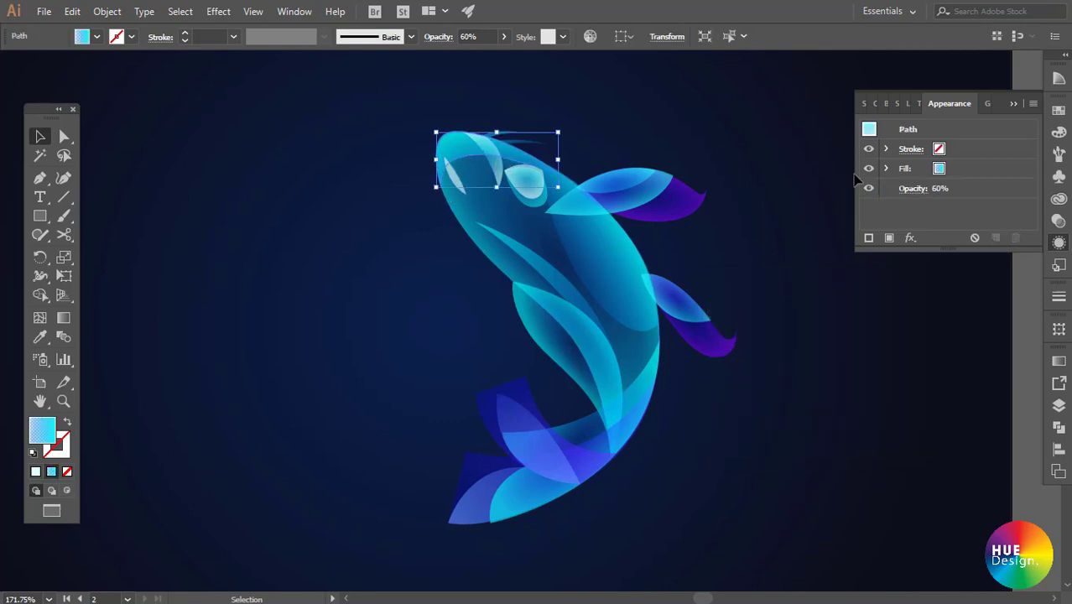
left_click(909, 239)
mouse_move(961, 330)
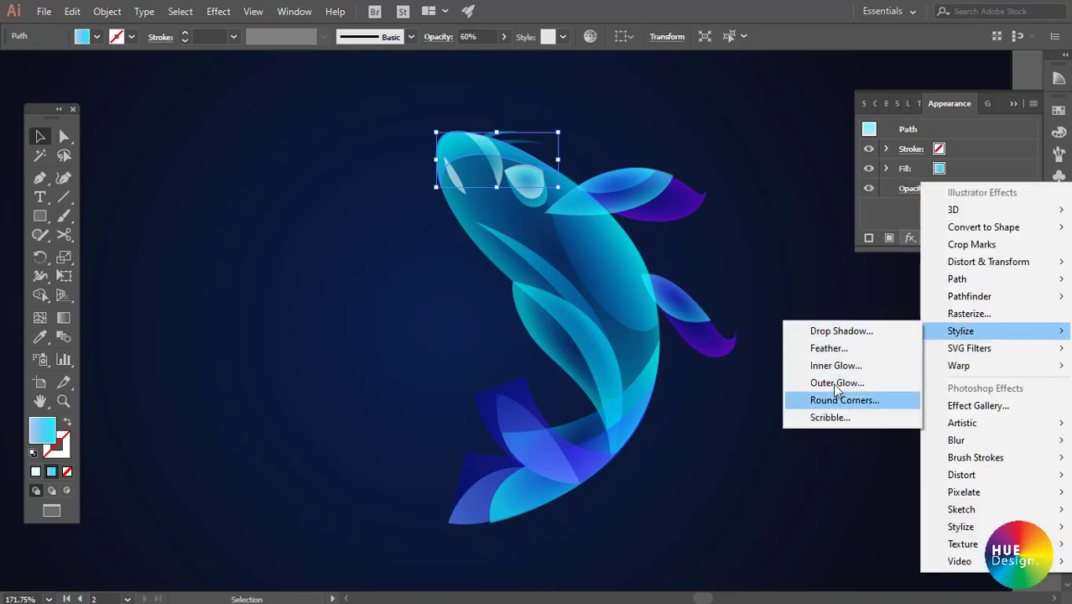
left_click(836, 366)
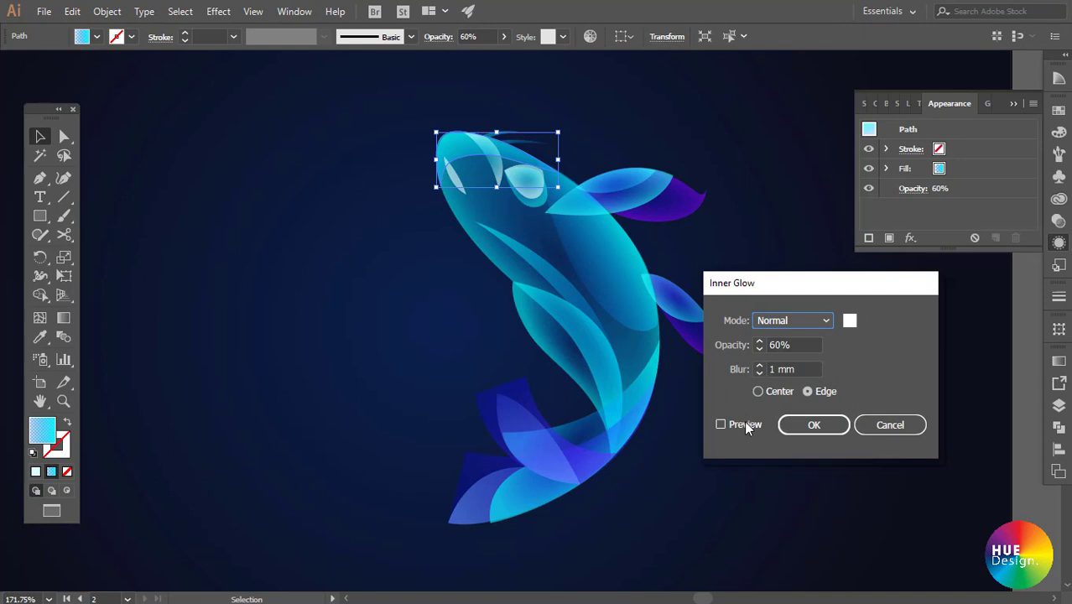
left_click(721, 424)
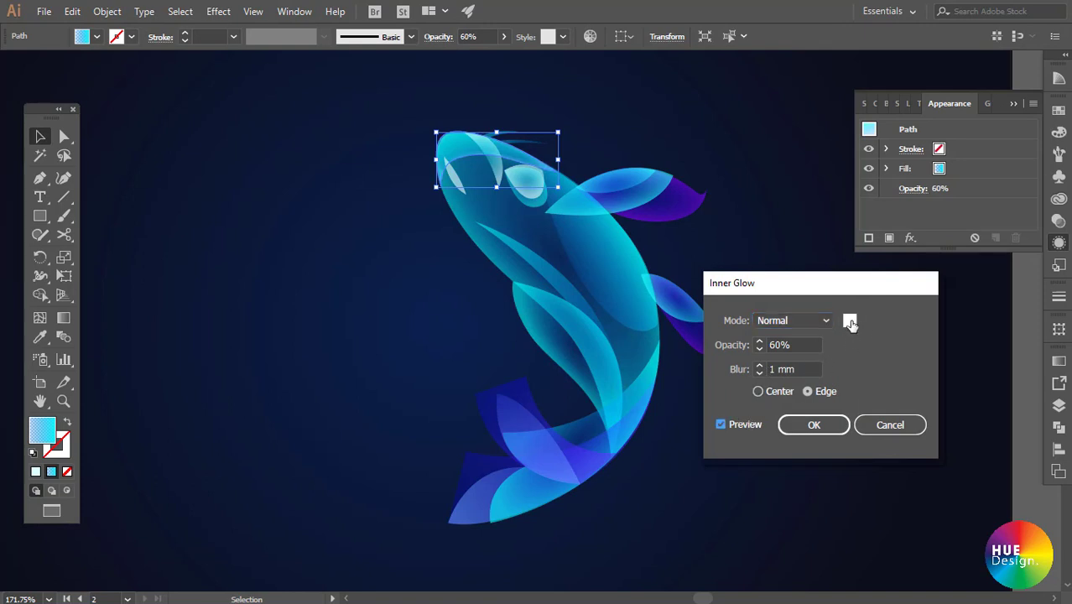
left_click(850, 323)
left_click(664, 191)
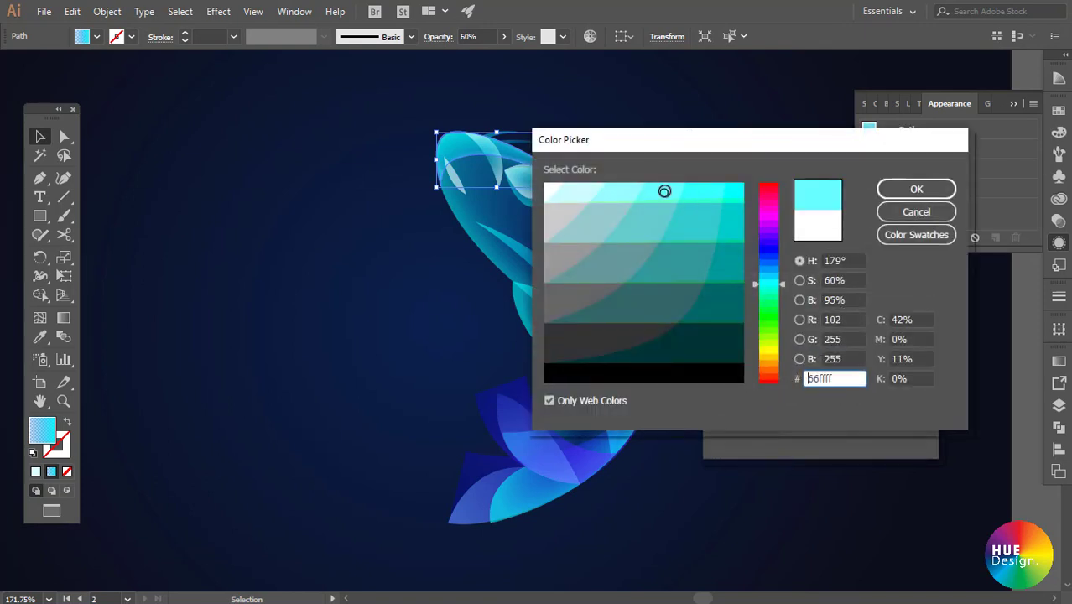
left_click(709, 192)
left_click(913, 189)
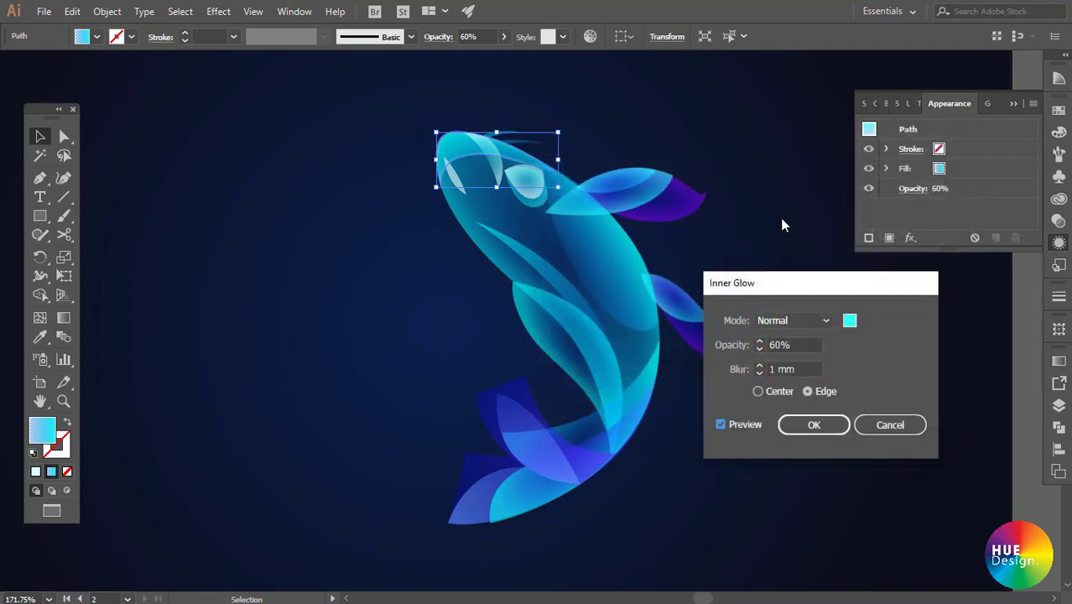
left_click(811, 424)
left_click(782, 269)
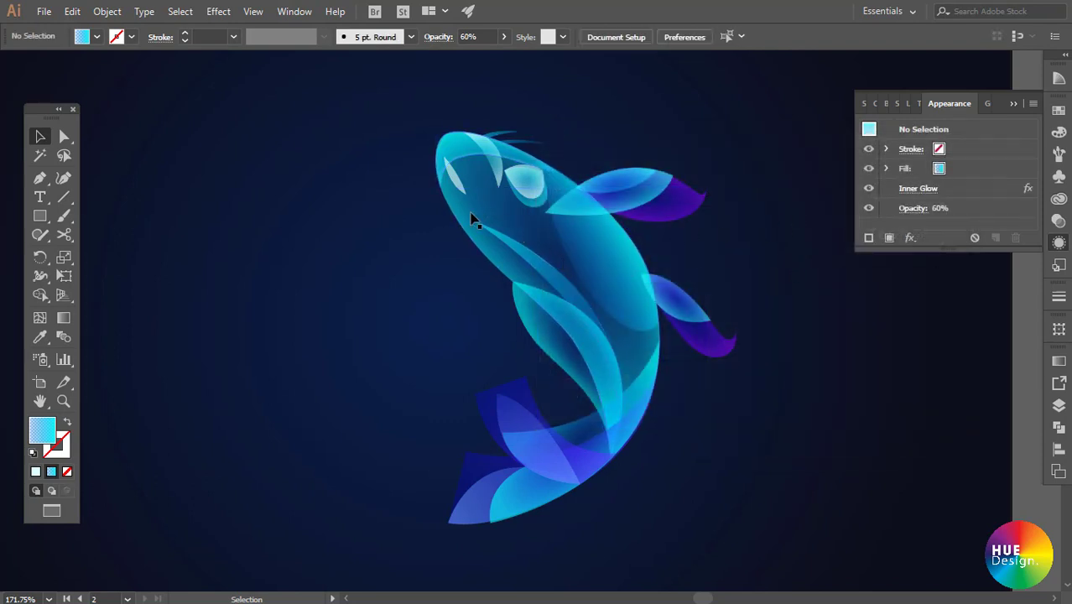
- Raise the fish body's cyan inner glow opacity from 60% to 80%
left_click(487, 248)
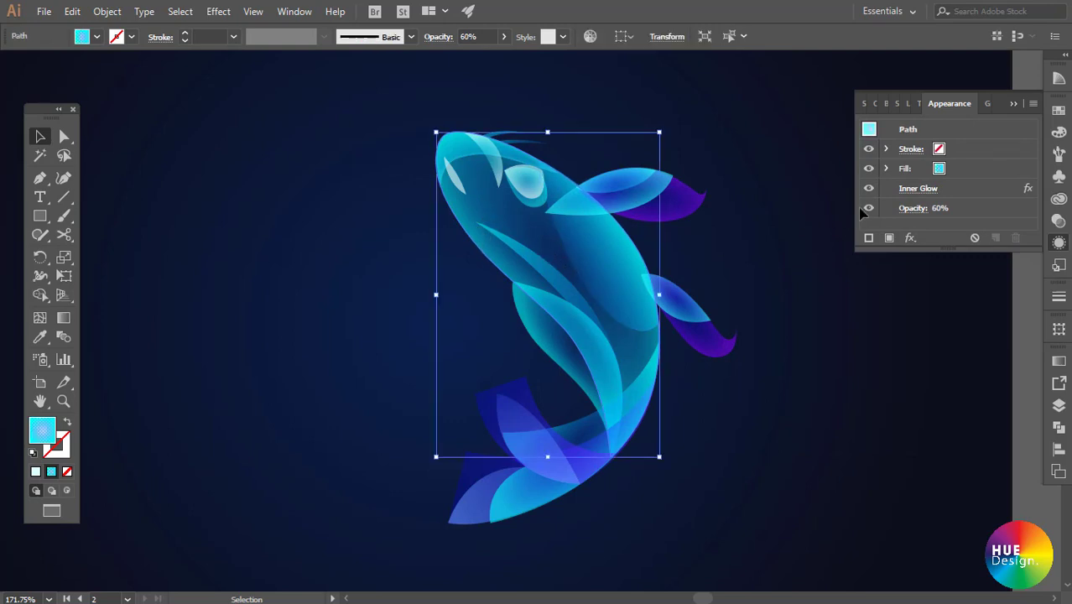
left_click(919, 189)
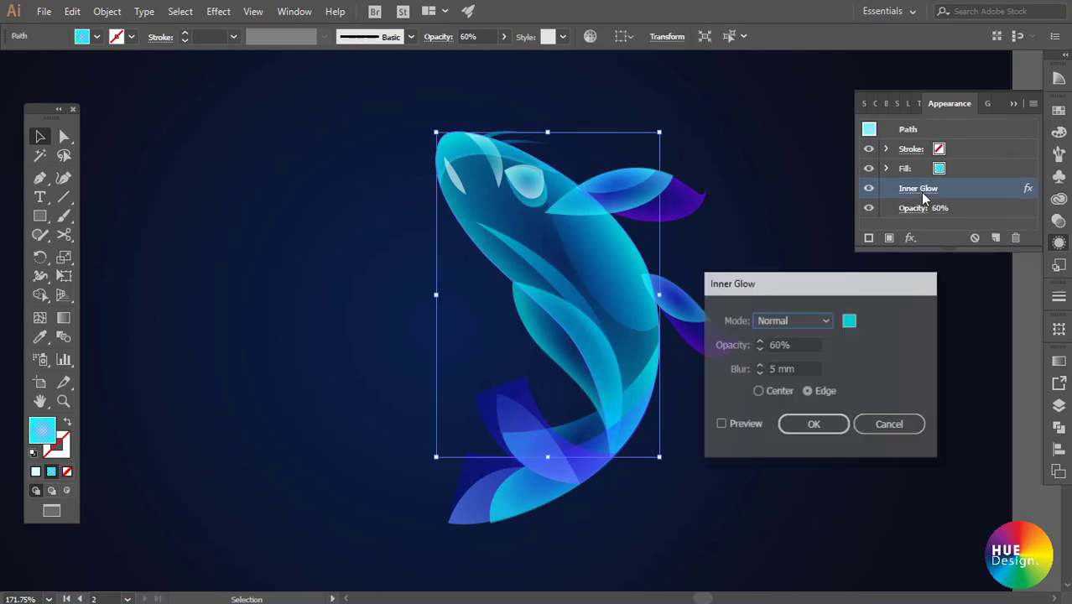
double_click(784, 344)
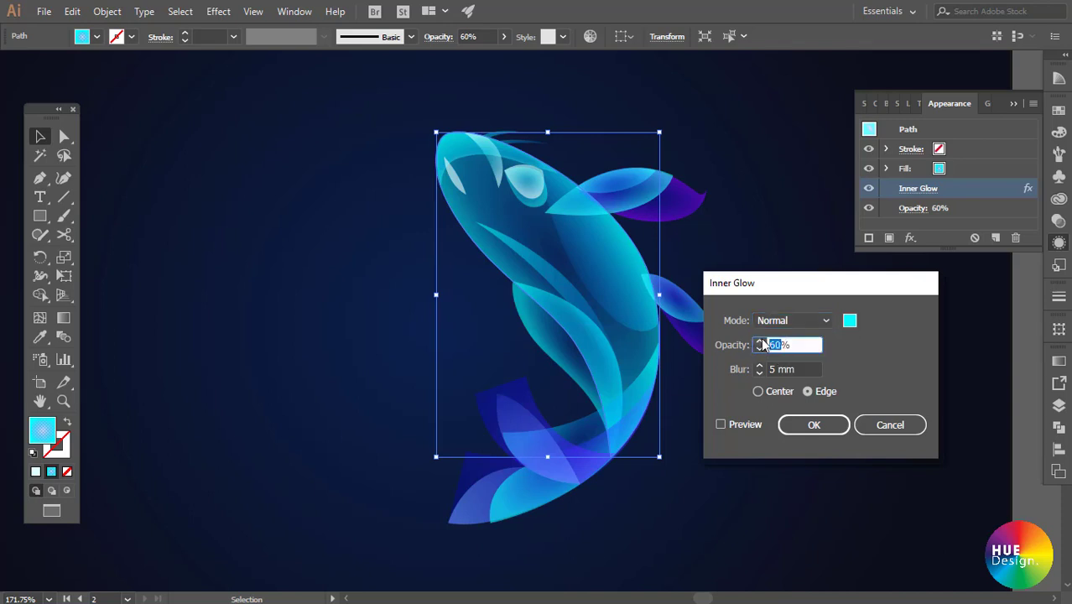
type("80")
left_click(749, 428)
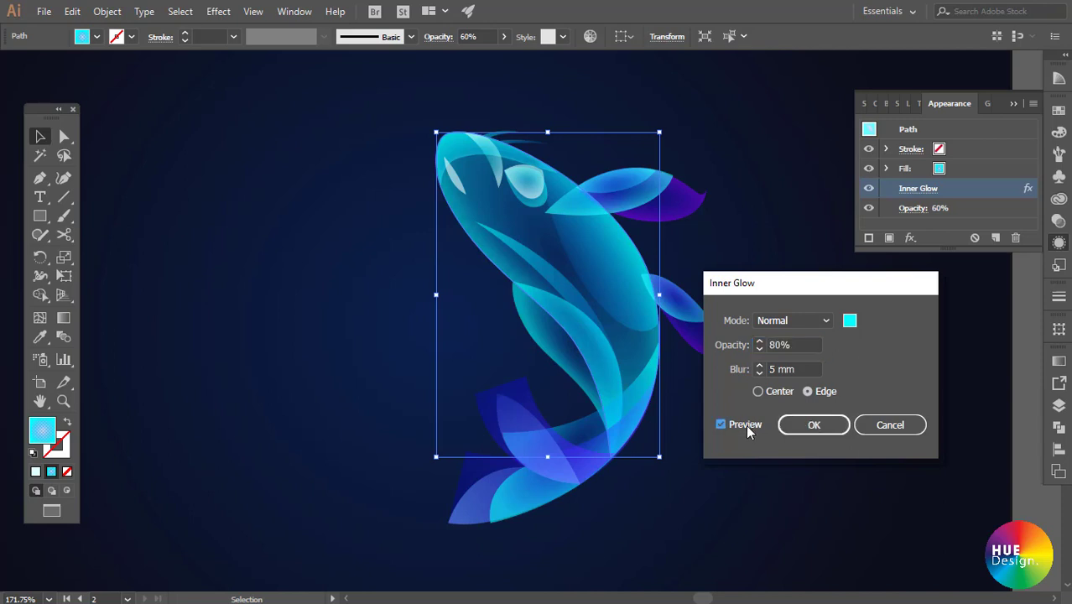
left_click(748, 427)
left_click(803, 426)
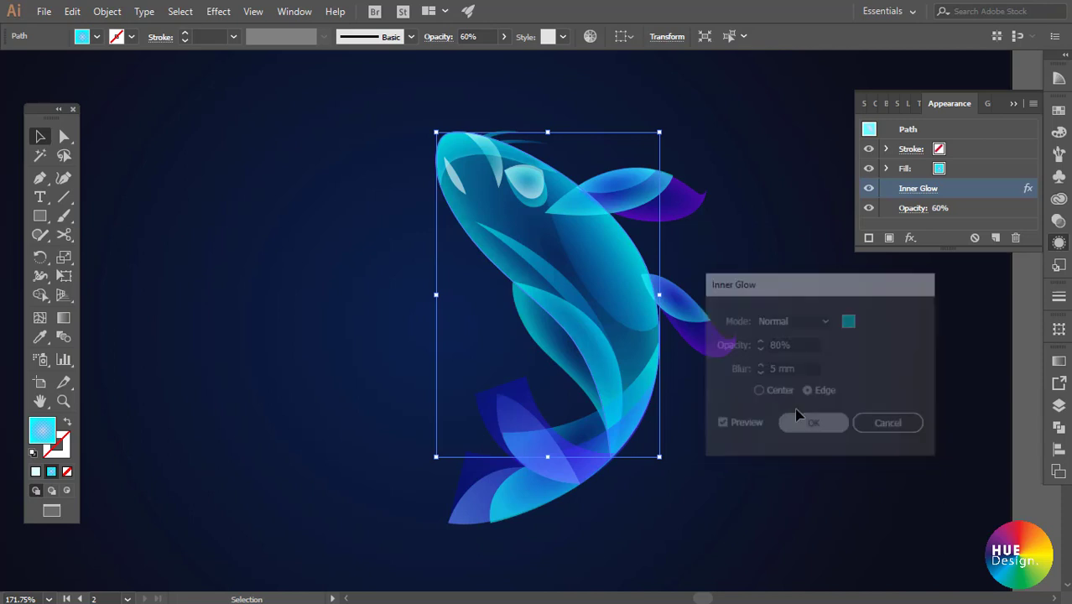
left_click(778, 276)
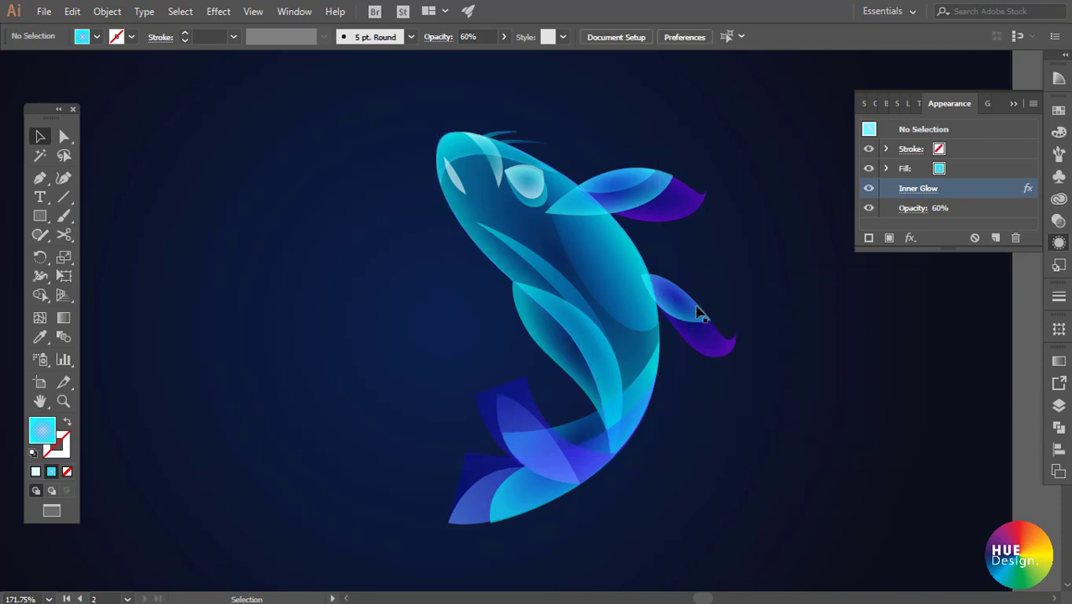
left_click(686, 304)
left_click(742, 233)
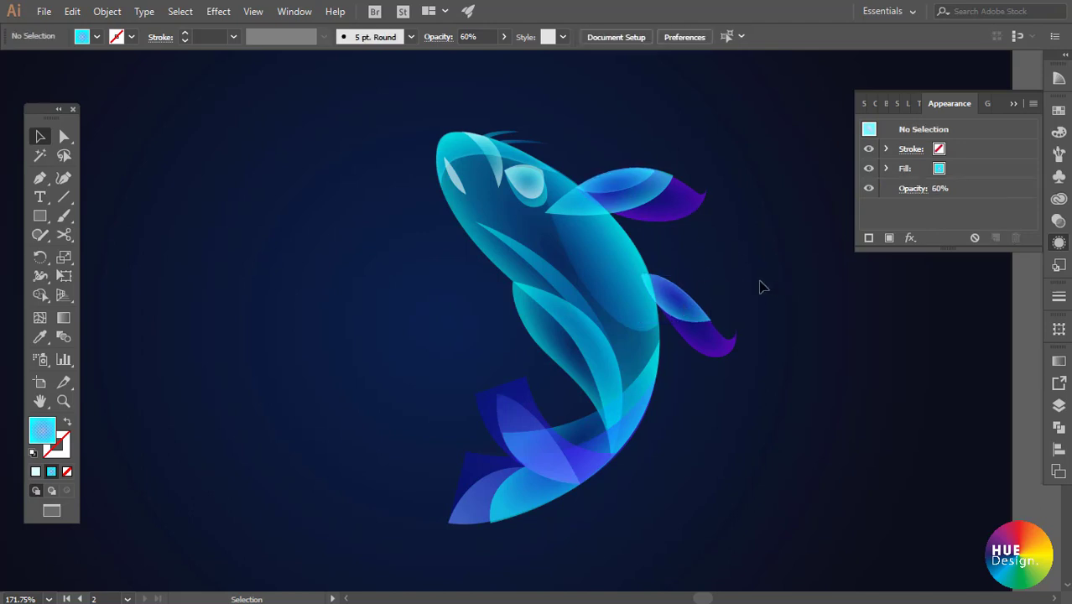
left_click(547, 235)
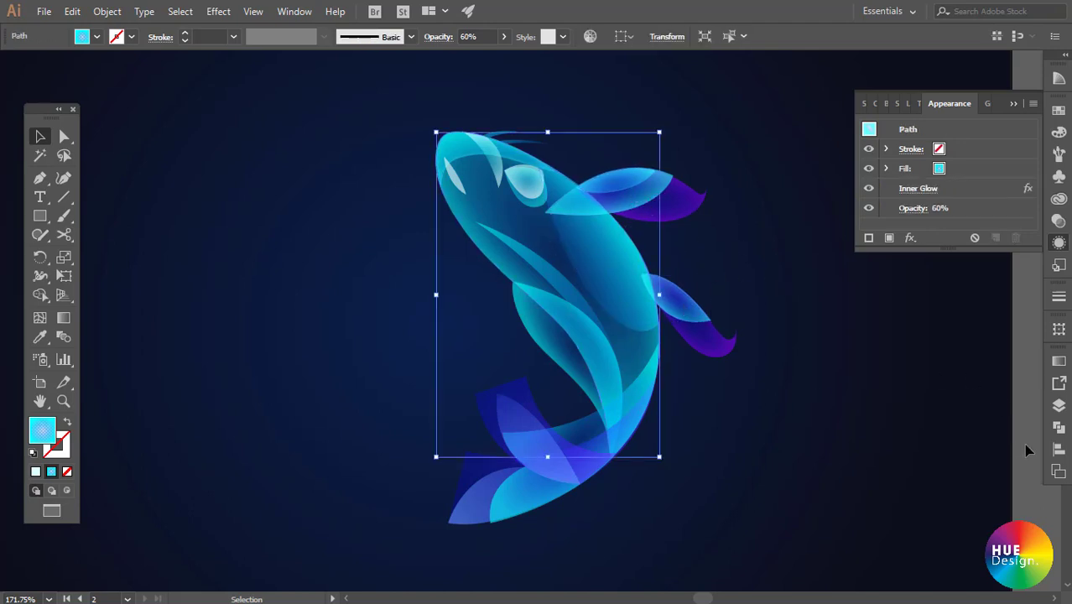
- Open the Gradient panel and inspect the body's radial cyan gradient at -52.3° and 35.9% aspect
left_click(1059, 361)
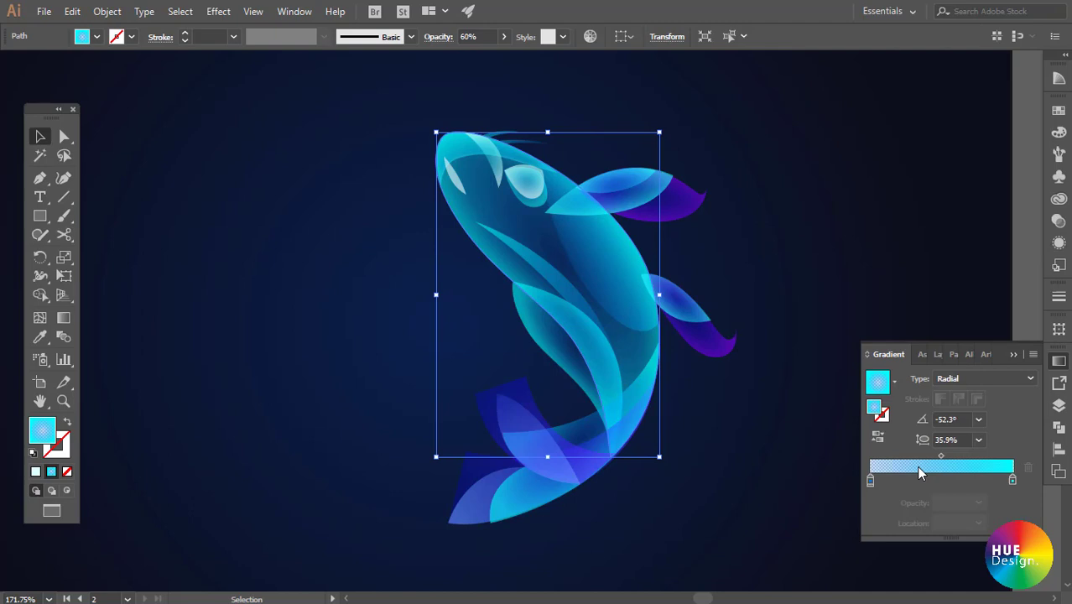
left_click(870, 482)
left_click(835, 271)
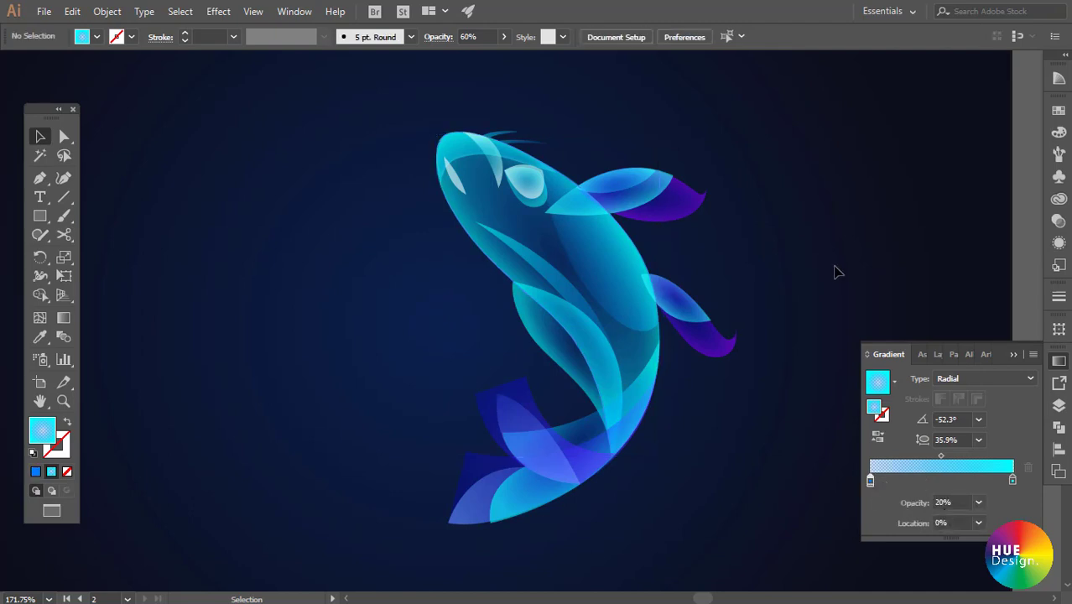
left_click(509, 210)
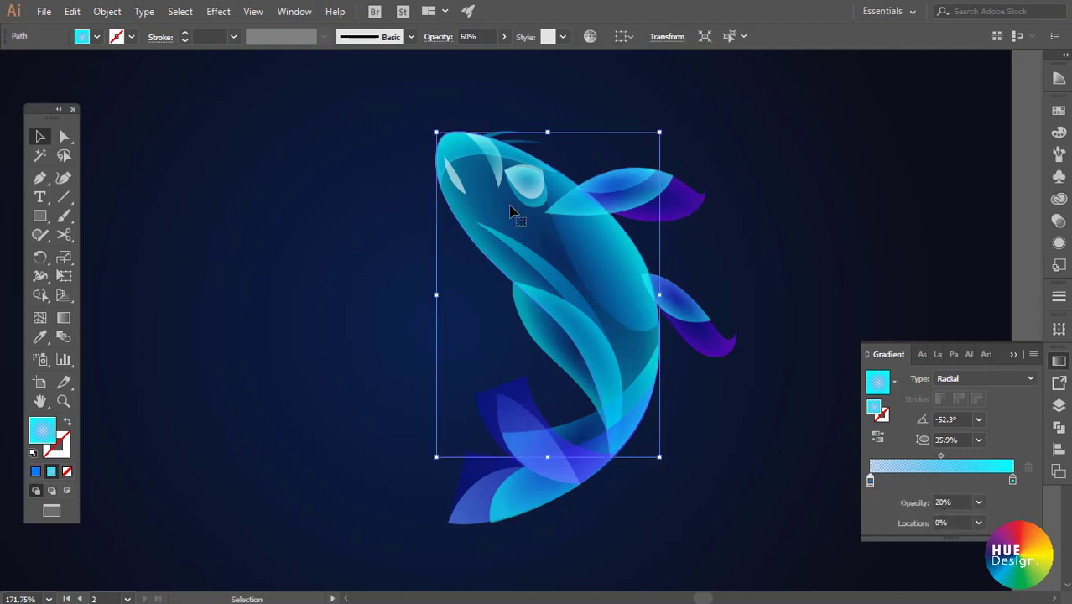
left_click(784, 260)
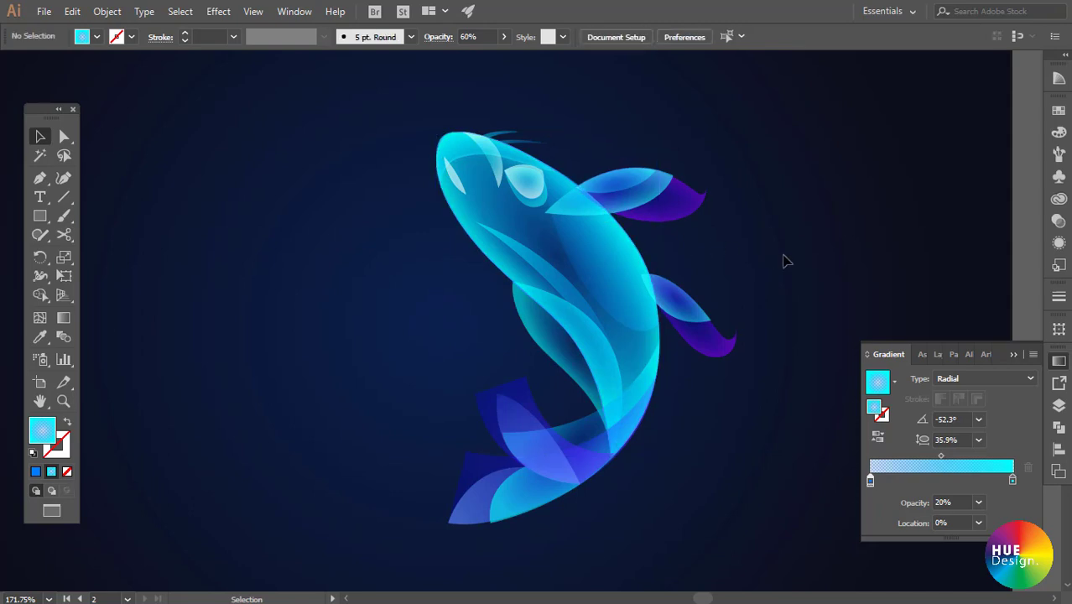
key("ctrl+z")
key("ctrl+z")
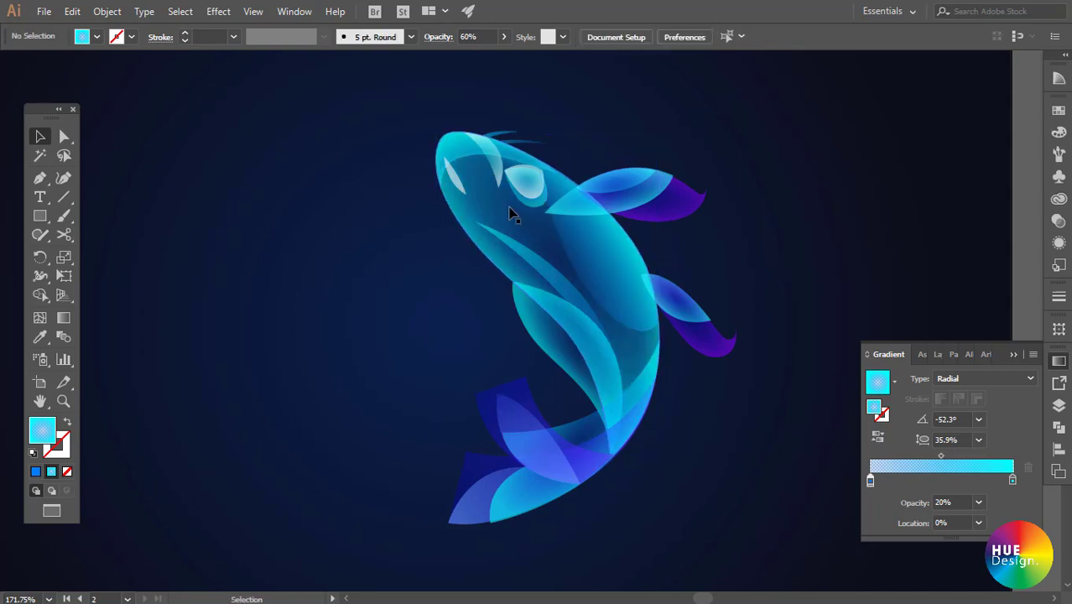
left_click(527, 228)
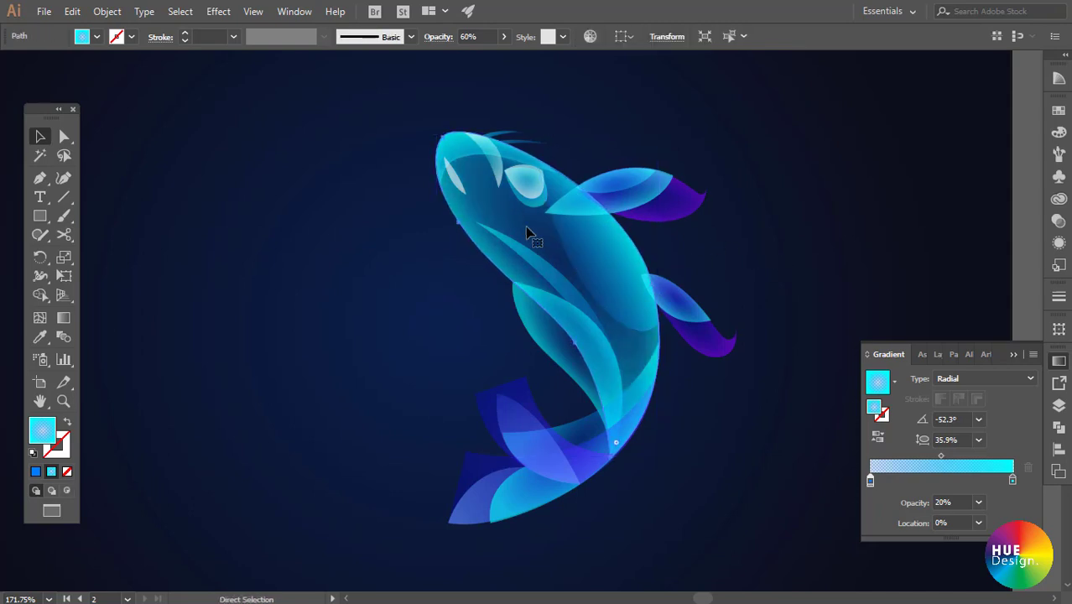
left_click(755, 260)
left_click(635, 186)
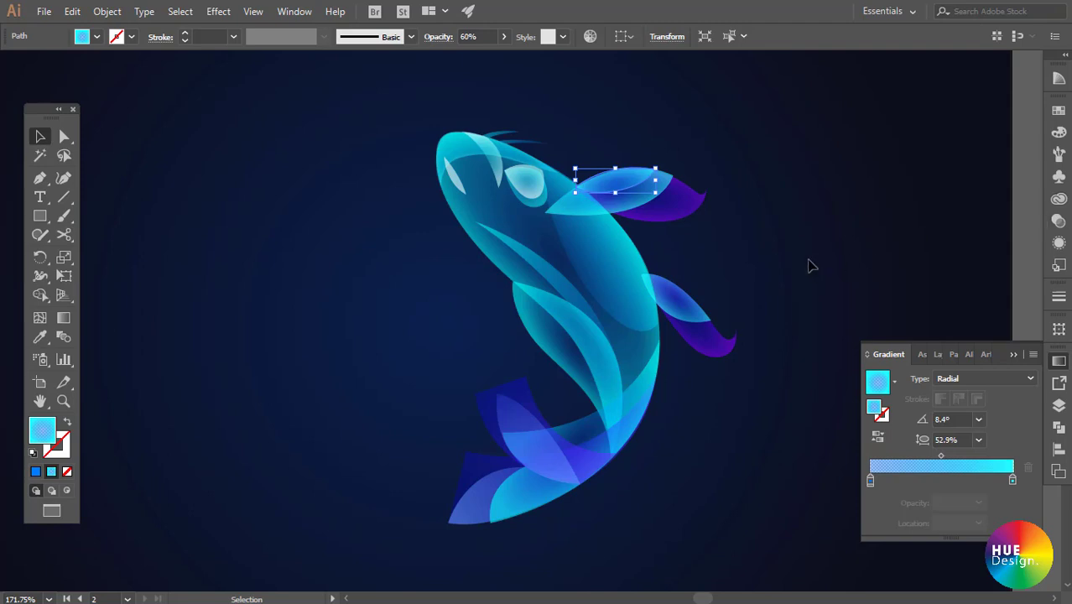
- Add a Stylize Inner Glow to the upper fin's blue shape: Edge, 2 mm blur, 60% opacity
left_click(1059, 242)
left_click(910, 238)
mouse_move(961, 331)
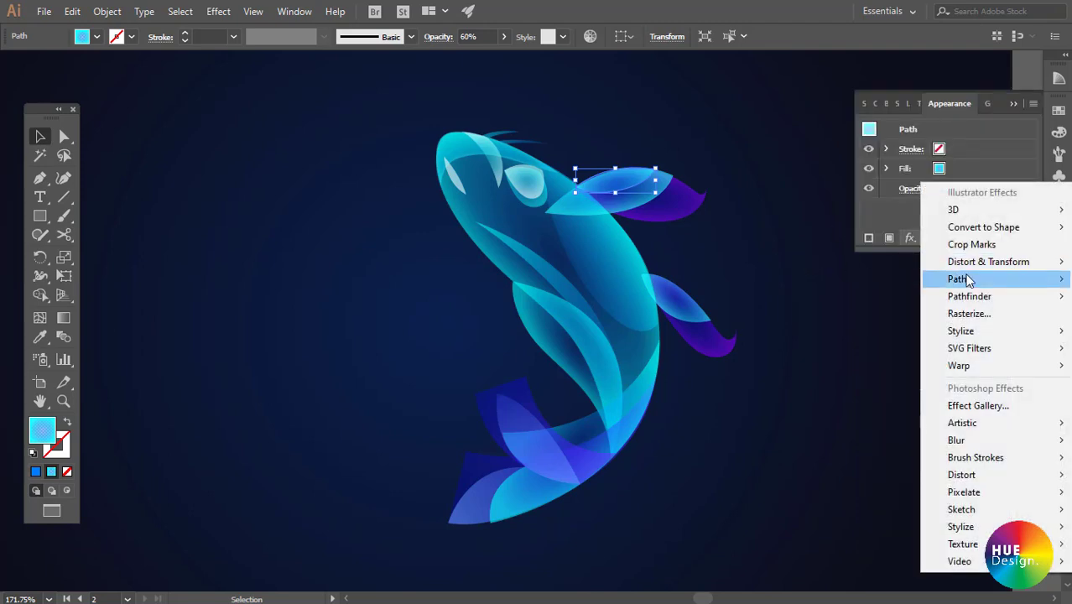
left_click(835, 366)
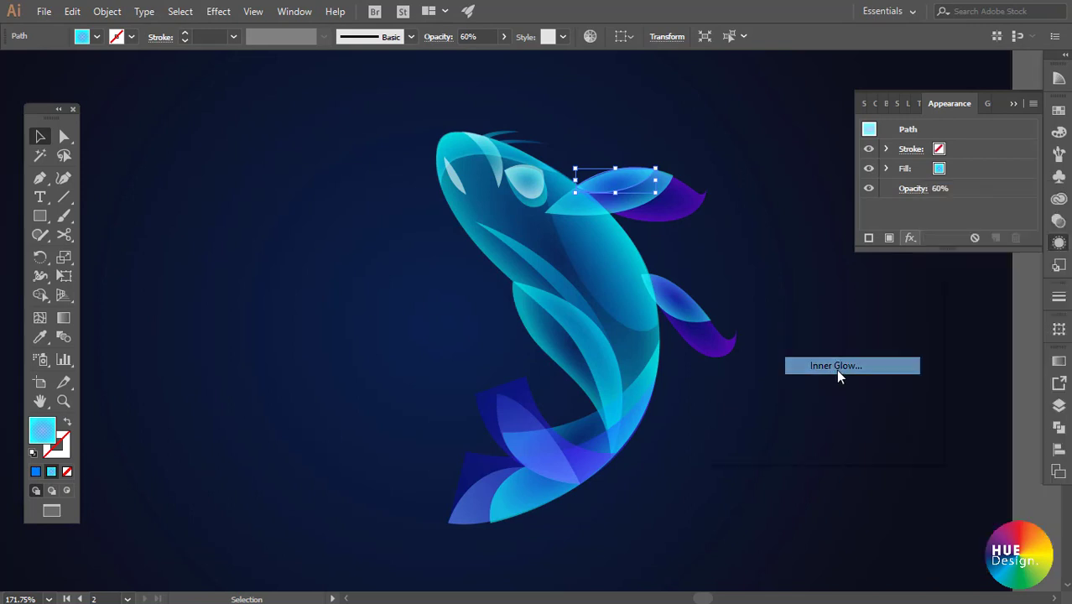
left_click(730, 423)
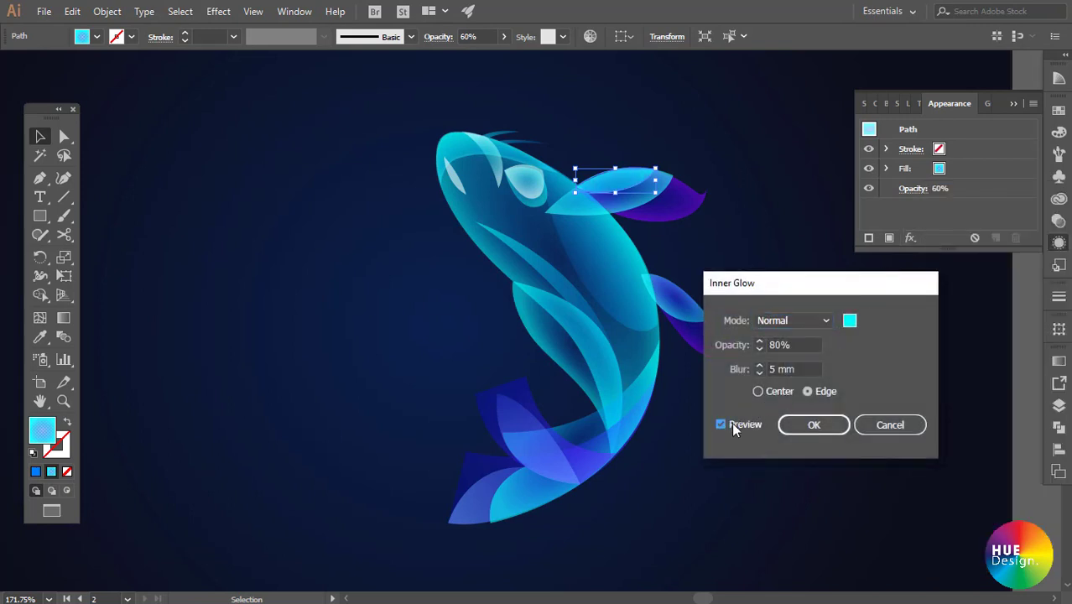
left_click(761, 374)
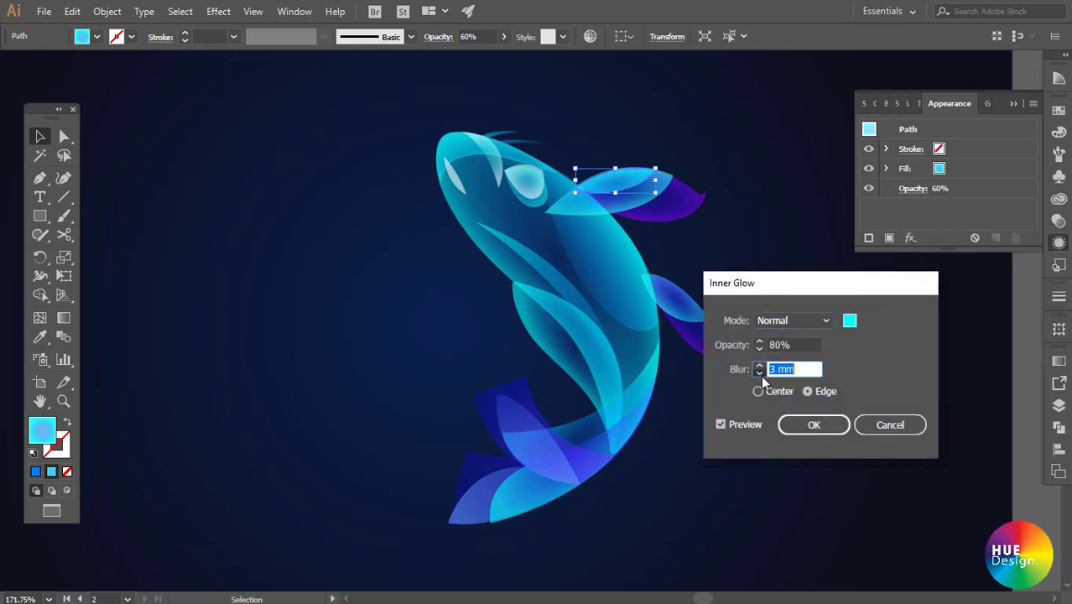
left_click(760, 374)
left_click(760, 375)
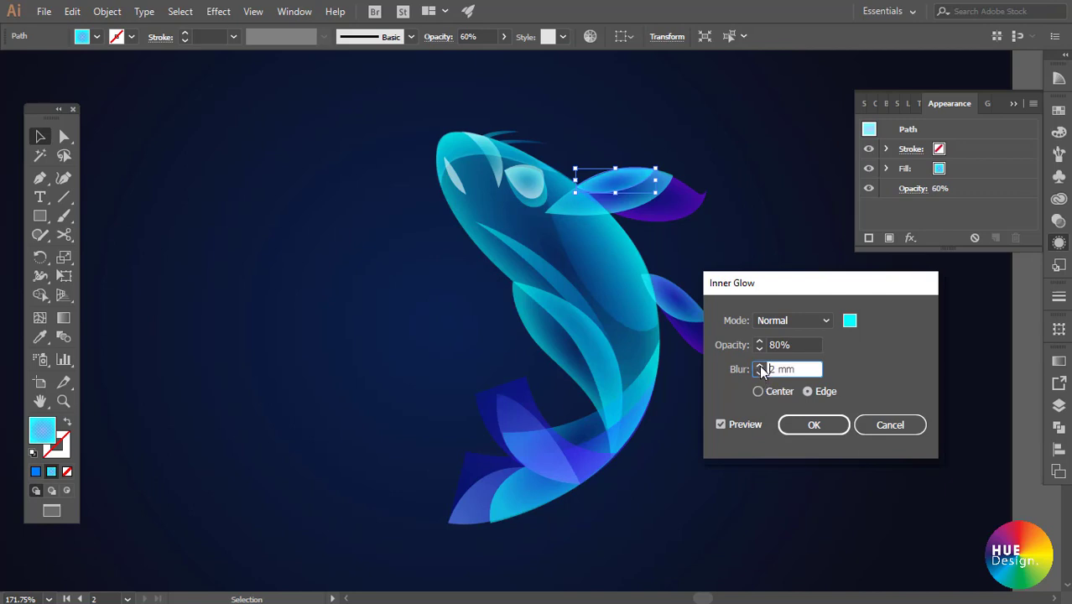
left_click(760, 366)
key("shift+Tab")
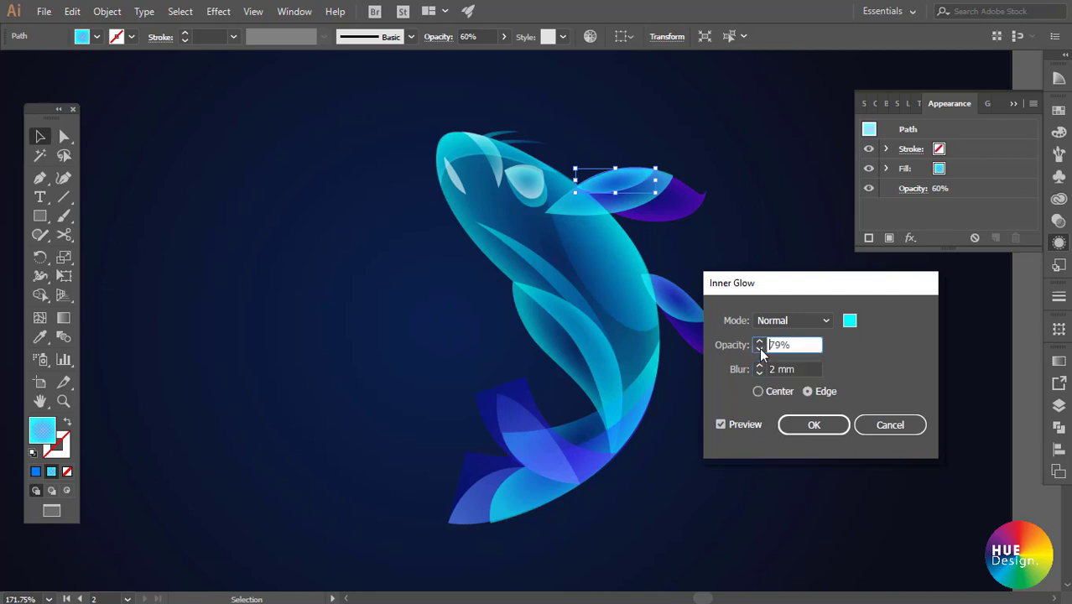
type("6")
type("0")
left_click(722, 426)
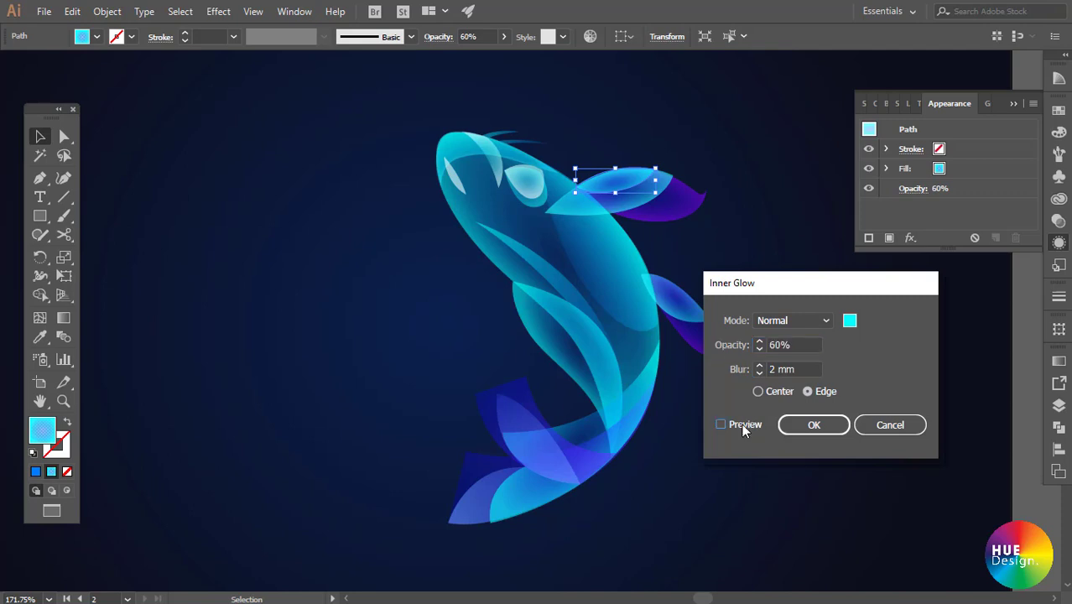
left_click(793, 425)
left_click(781, 270)
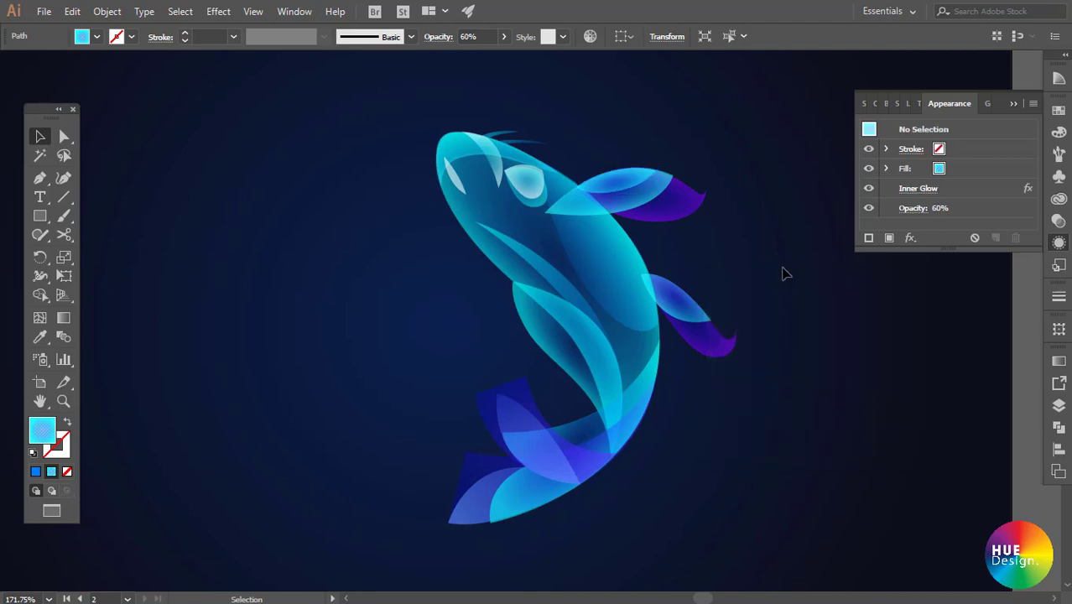
- Select both purple fins on the right and add an Inner Glow effect
left_click(674, 309)
left_click(661, 206, "shift")
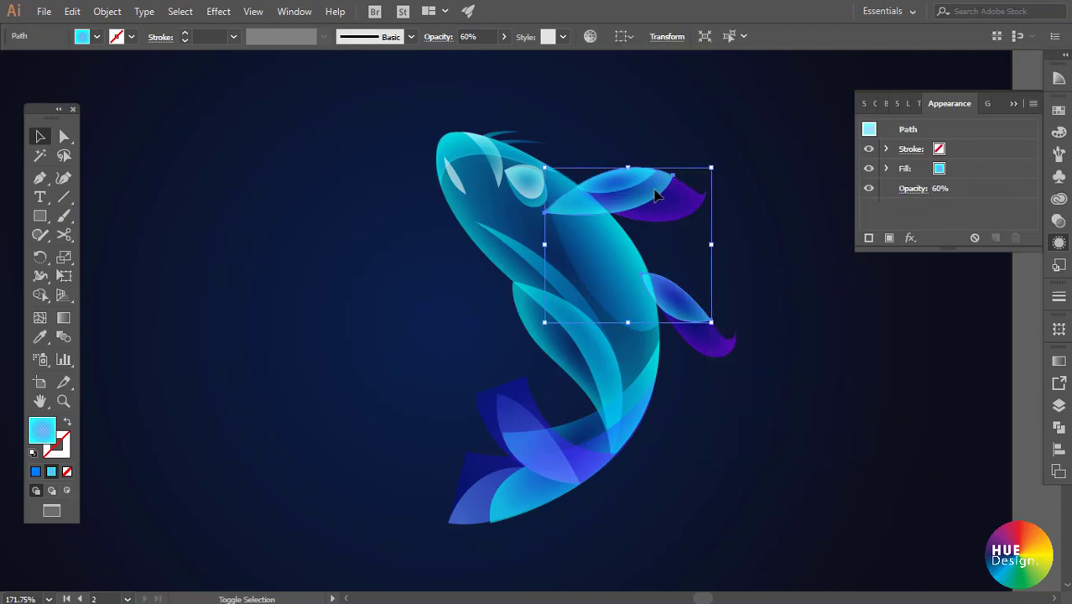
left_click(910, 236)
mouse_move(960, 331)
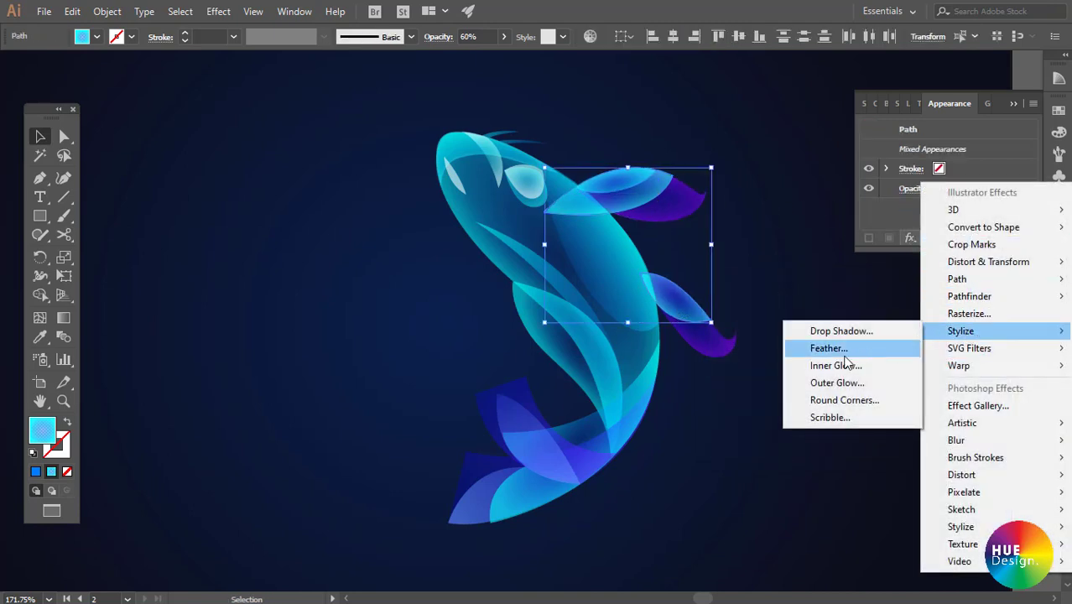
left_click(835, 367)
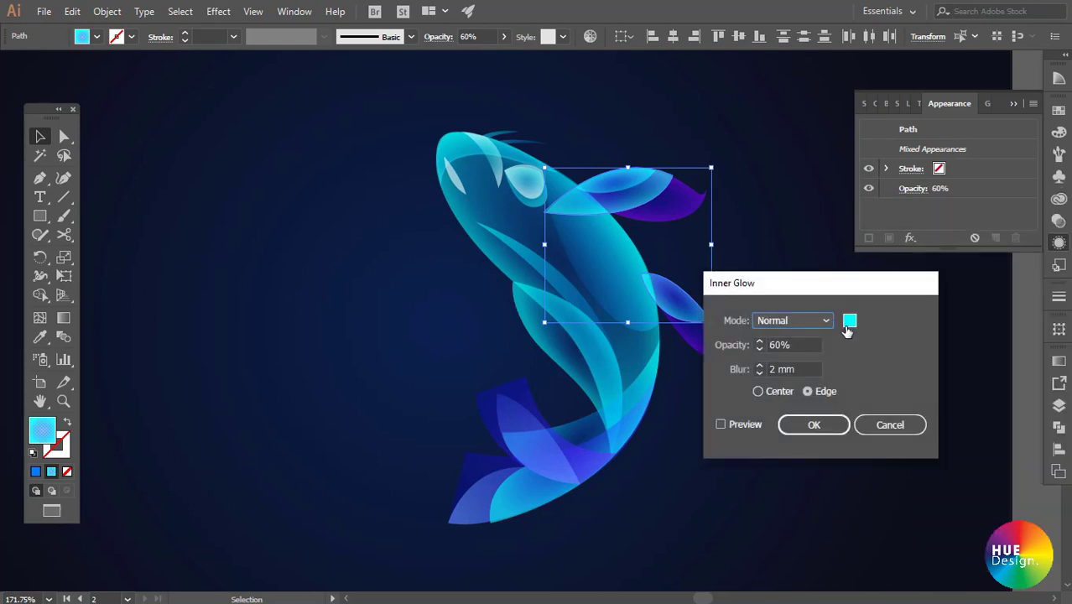
- Set the glow colour to light blue #66ccff, keep 60% and 2 mm, and apply
left_click(850, 321)
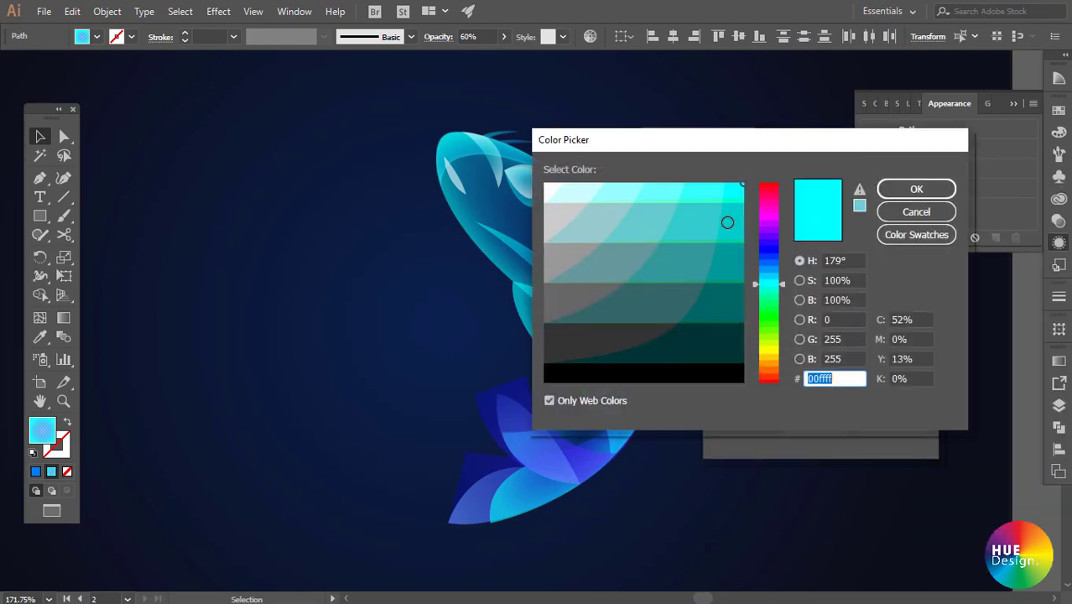
left_click_drag(779, 281, 777, 276)
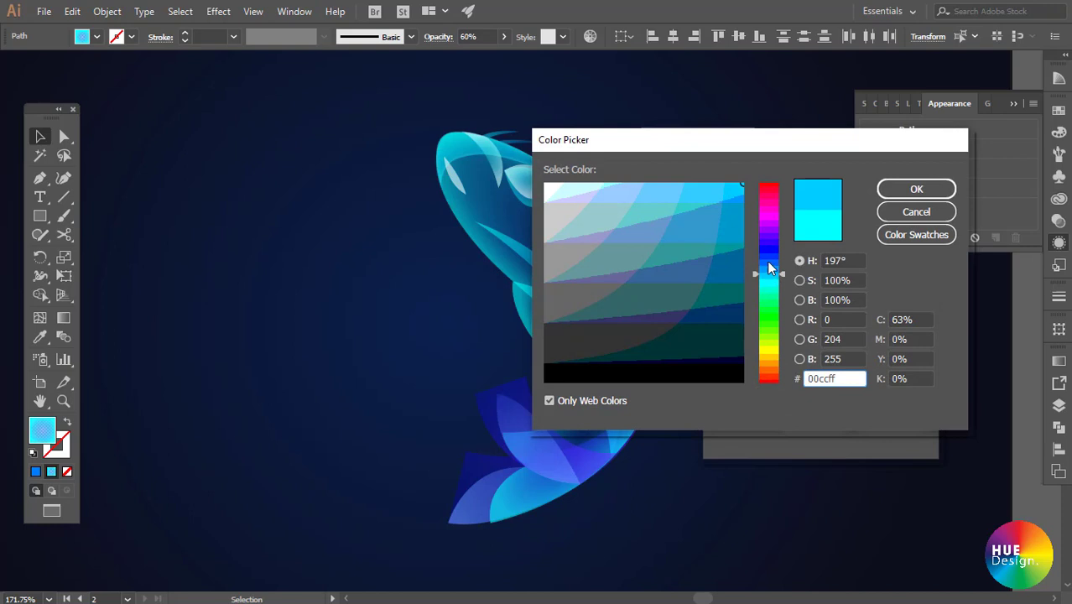
left_click(896, 190)
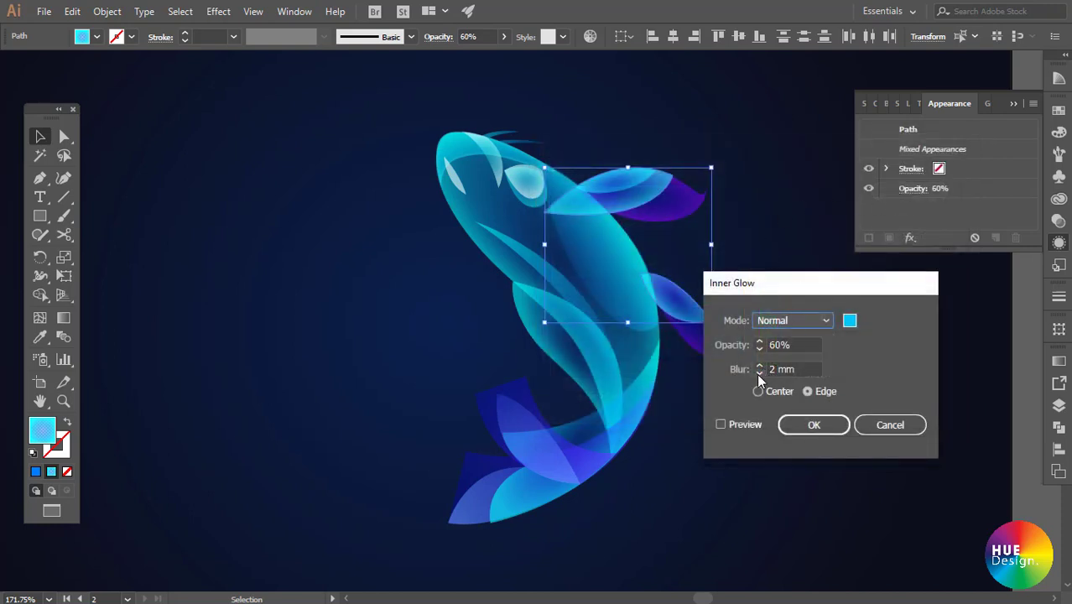
left_click(731, 425)
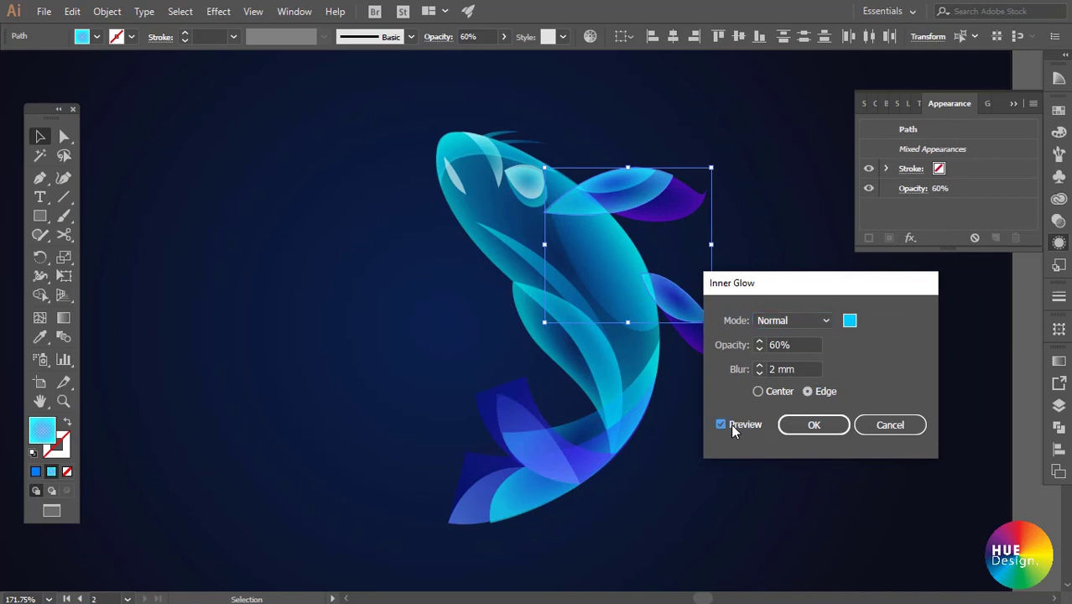
left_click(850, 319)
left_click(667, 195)
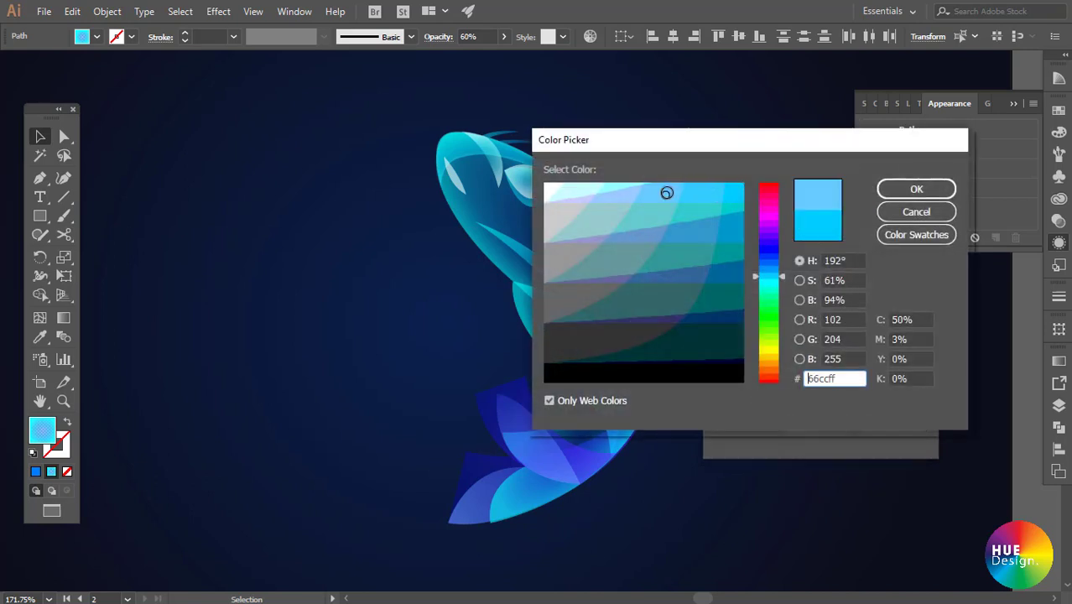
left_click(917, 190)
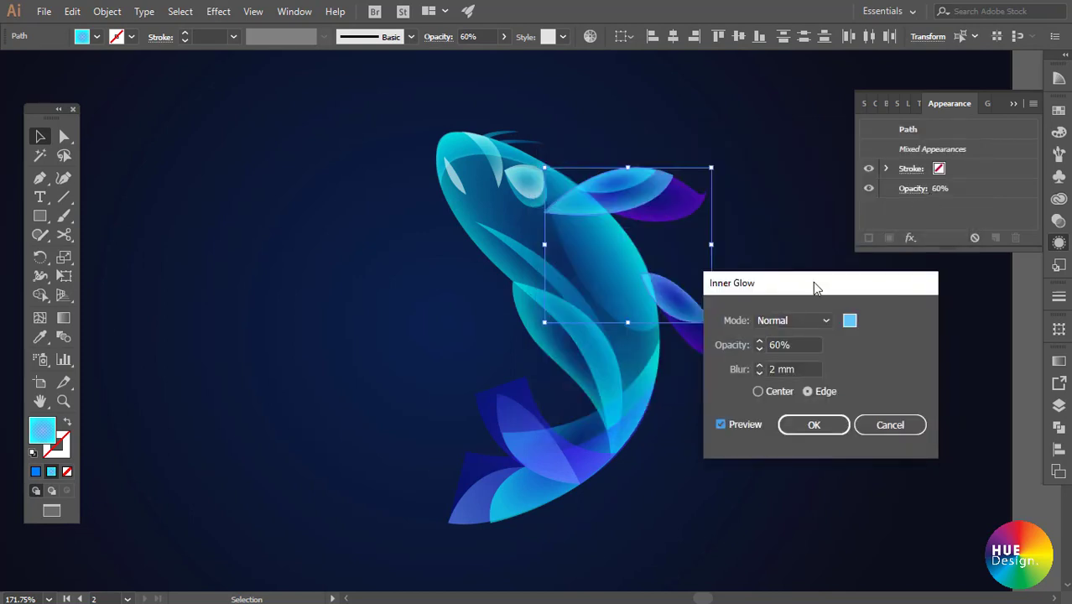
left_click(810, 424)
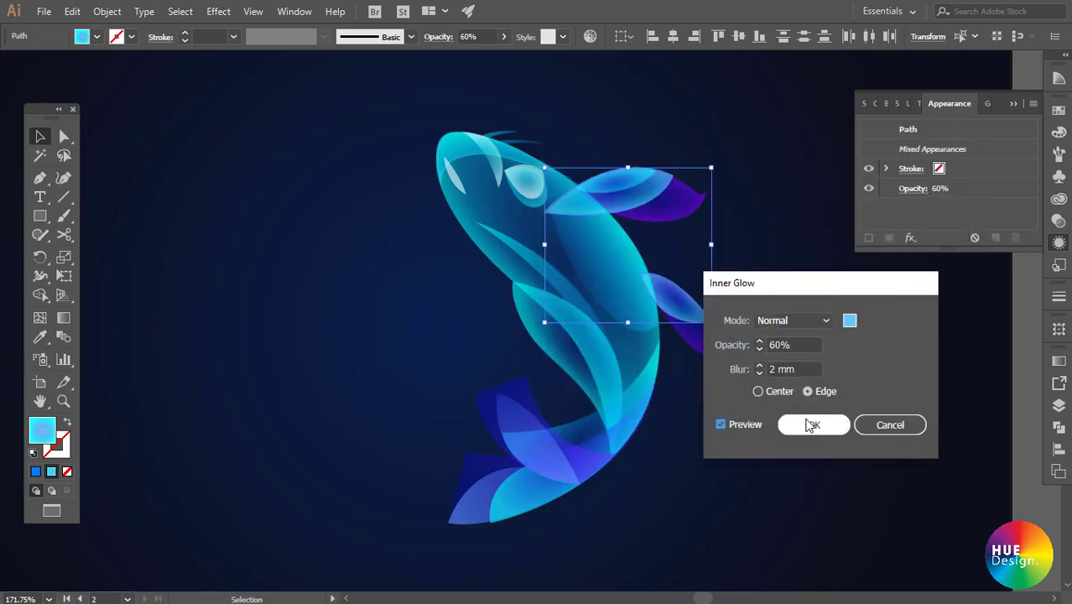
left_click(749, 326)
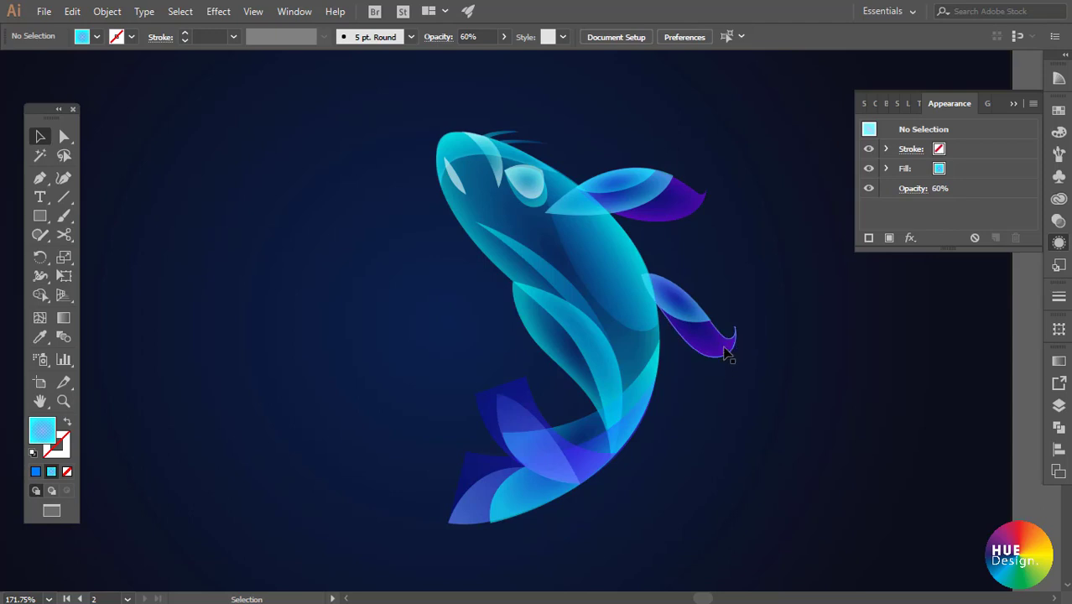
- Select the whole upper fin together with the lower right-side fin
left_click(723, 347)
left_click(670, 208, "shift")
left_click(784, 270)
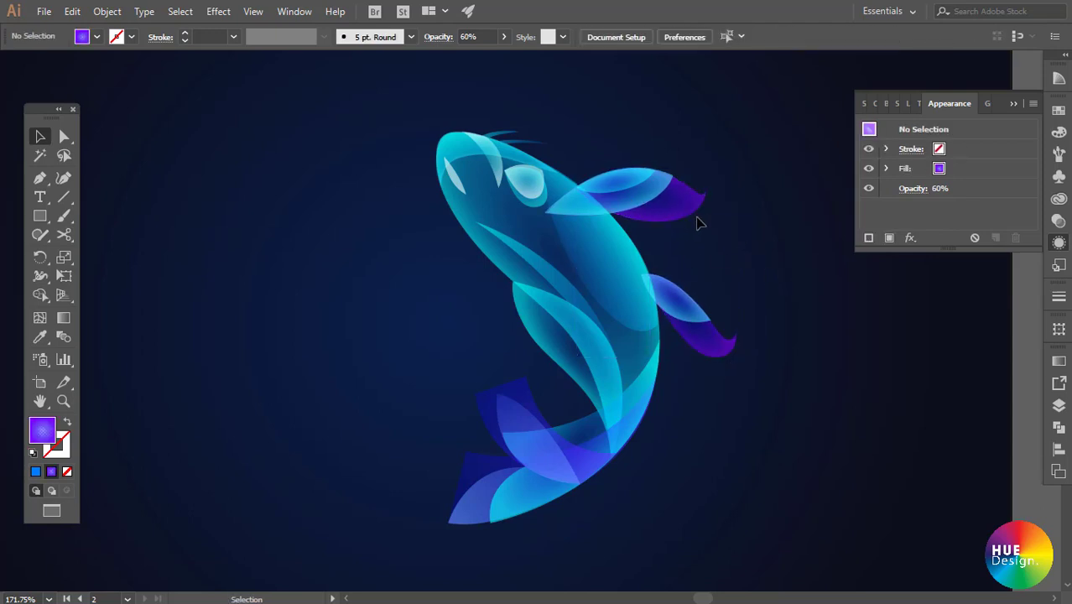
left_click(657, 196)
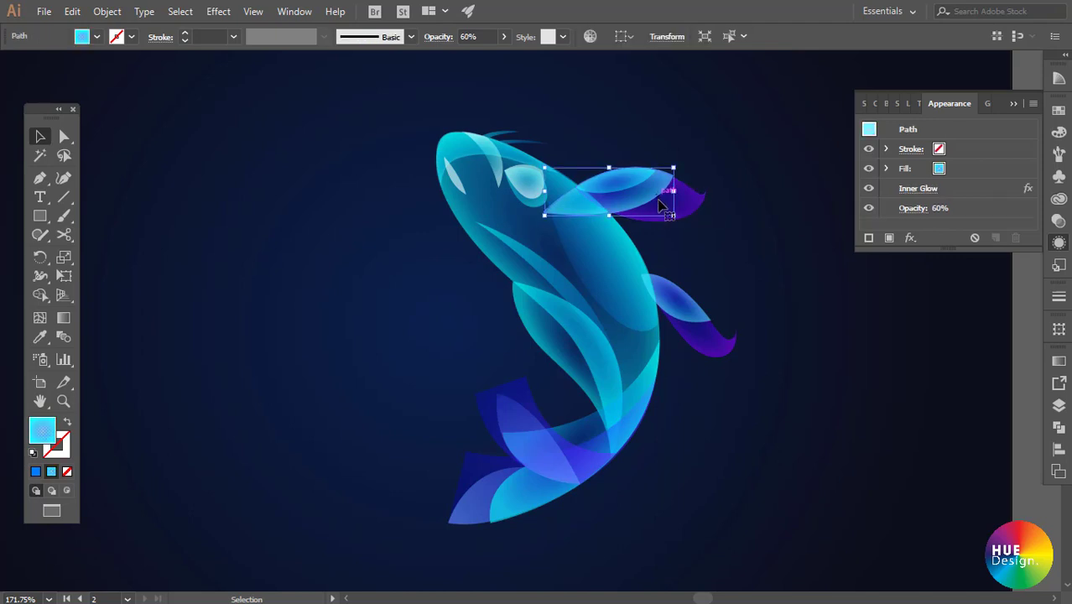
left_click(690, 322, "shift")
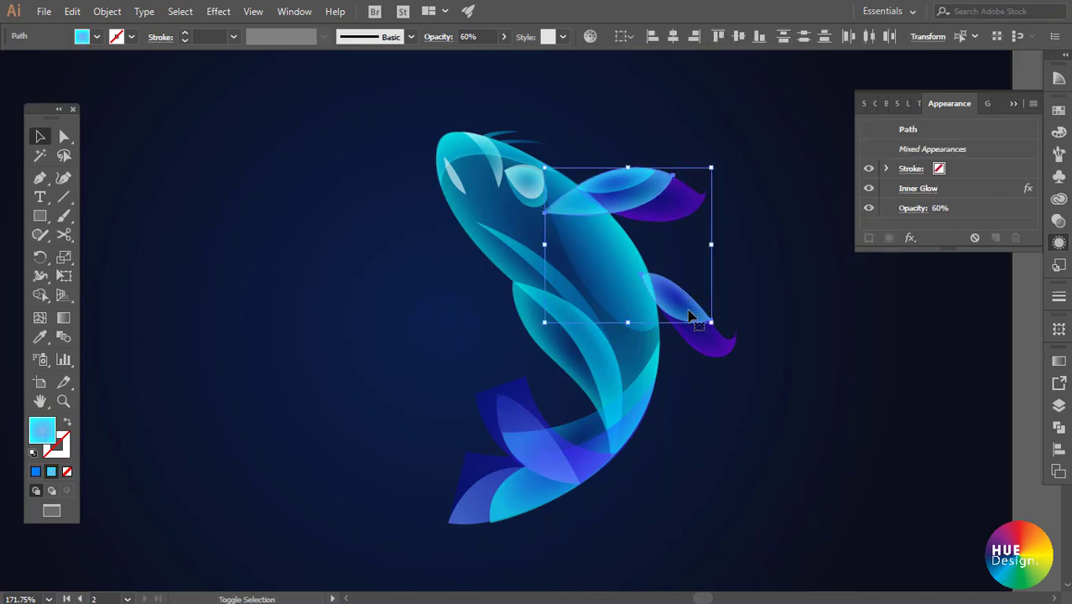
left_click(671, 193)
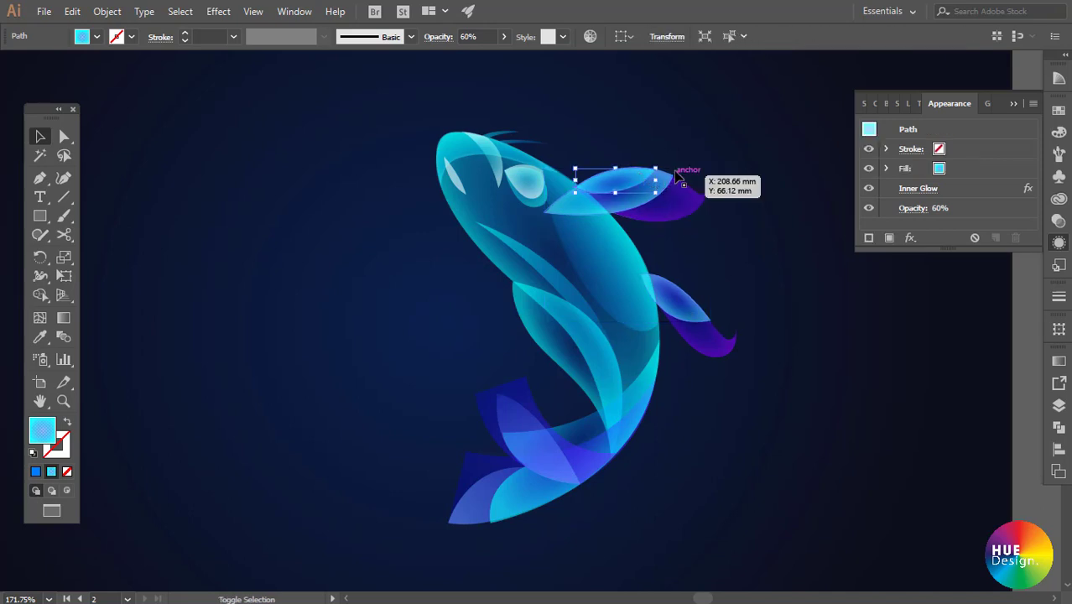
left_click(696, 220)
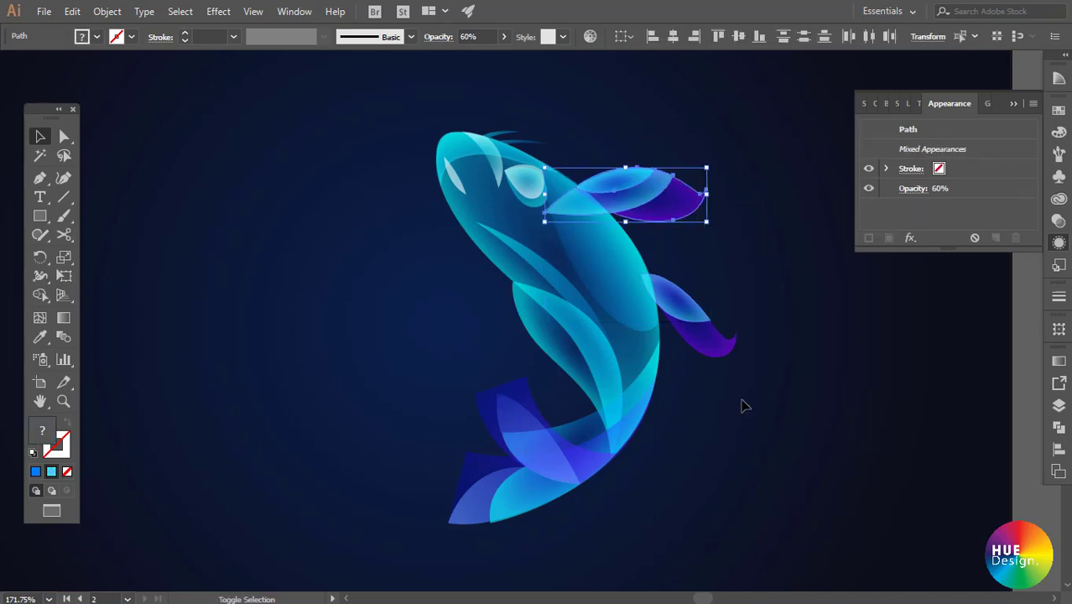
left_click(709, 297, "shift")
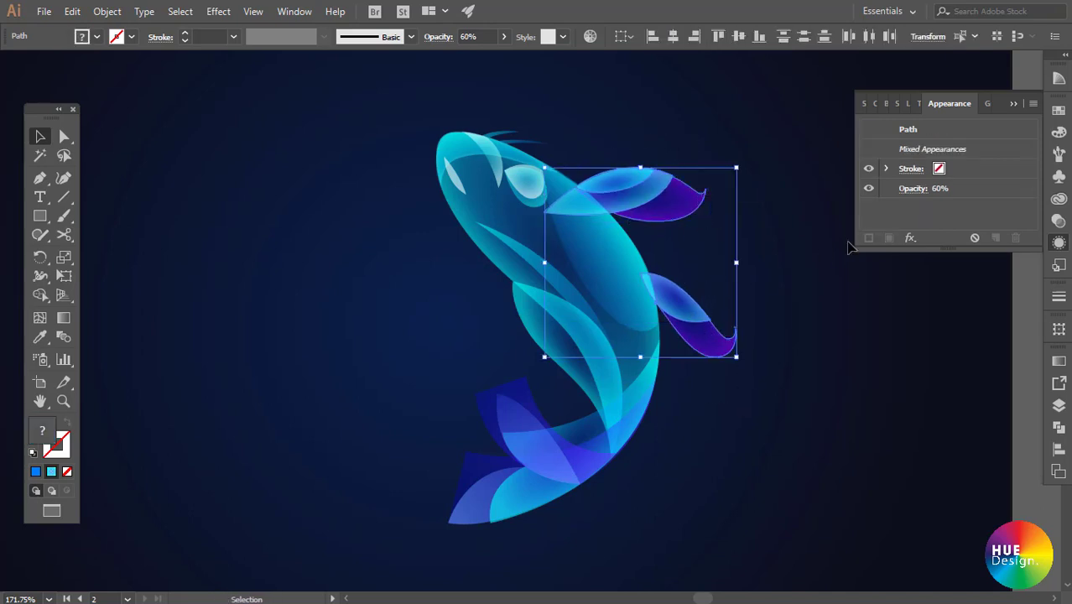
- Lower the two selected fins' opacity to 50%
left_click(915, 188)
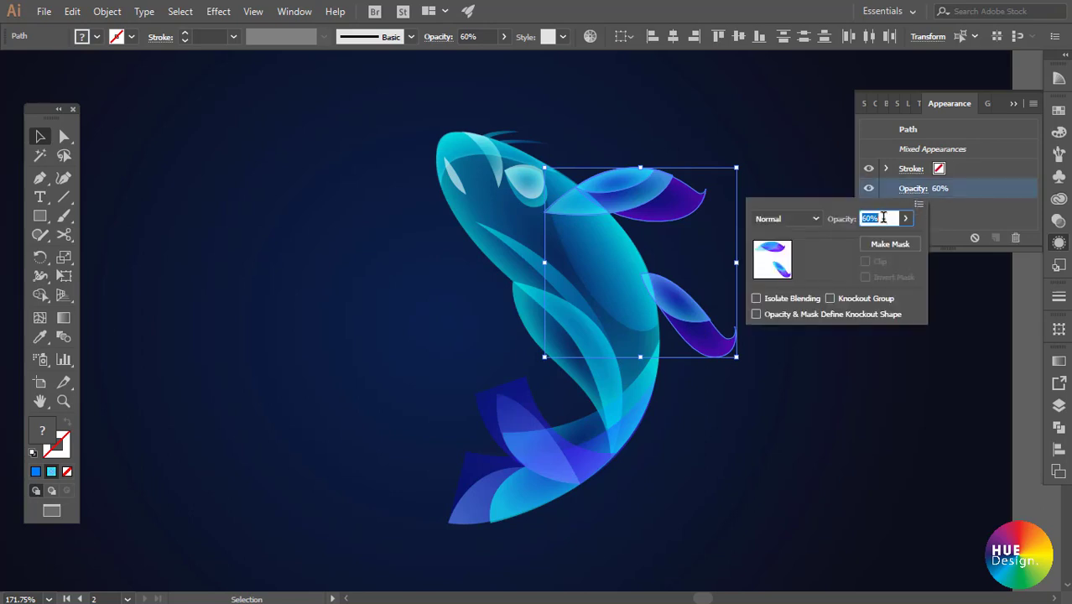
type("0")
key("Return")
left_click(773, 199)
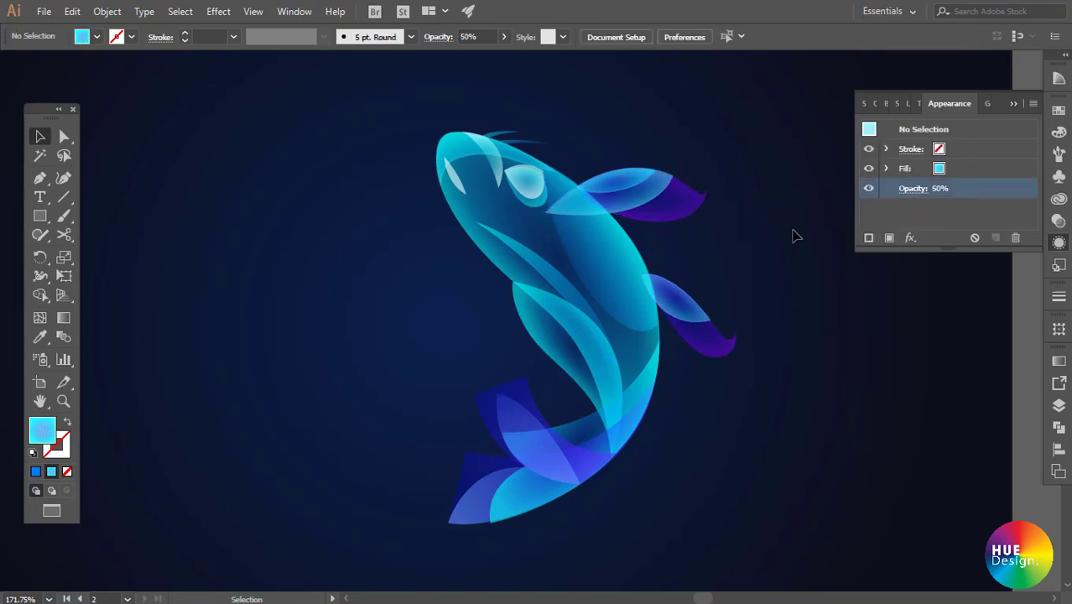
- Apply a #66ccff Edge inner glow (60%, 2 mm) to both right side fins
left_click(659, 197)
left_click(711, 252)
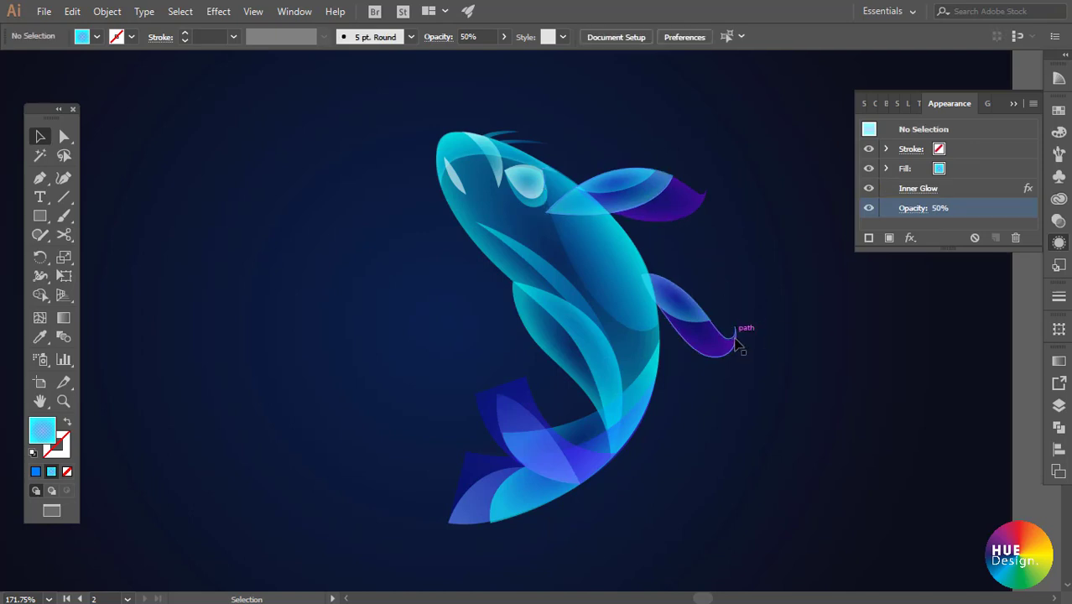
left_click(727, 336)
left_click(679, 197, "shift")
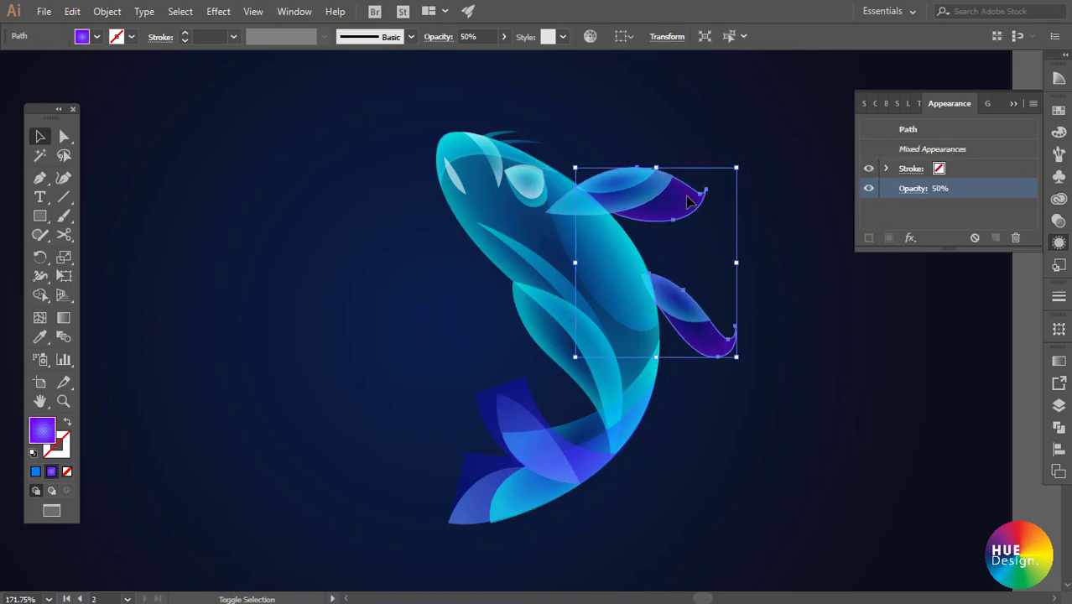
left_click(911, 238)
mouse_move(961, 331)
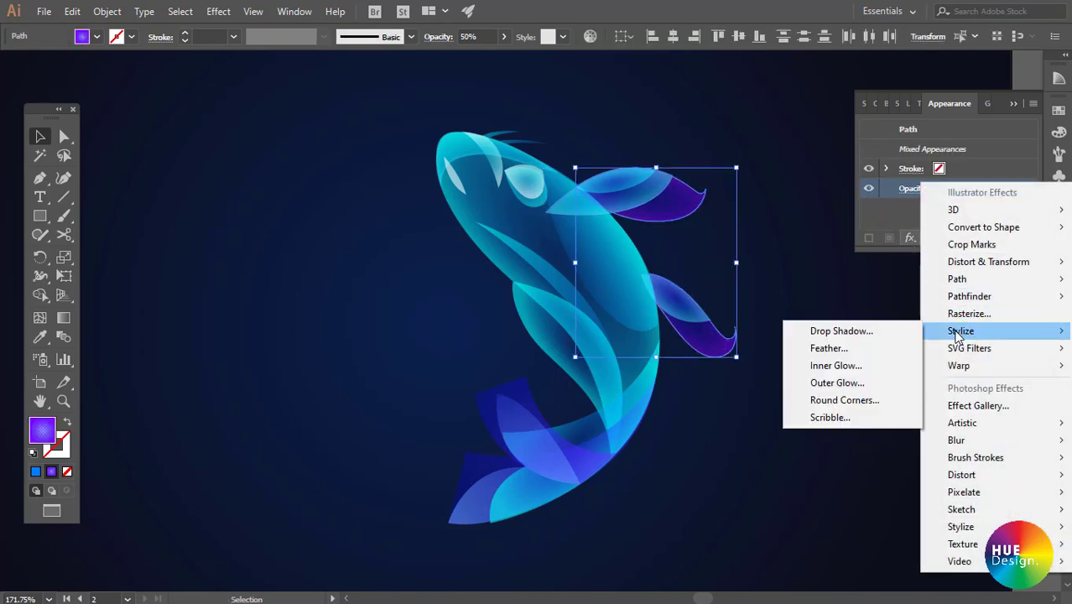
left_click(847, 365)
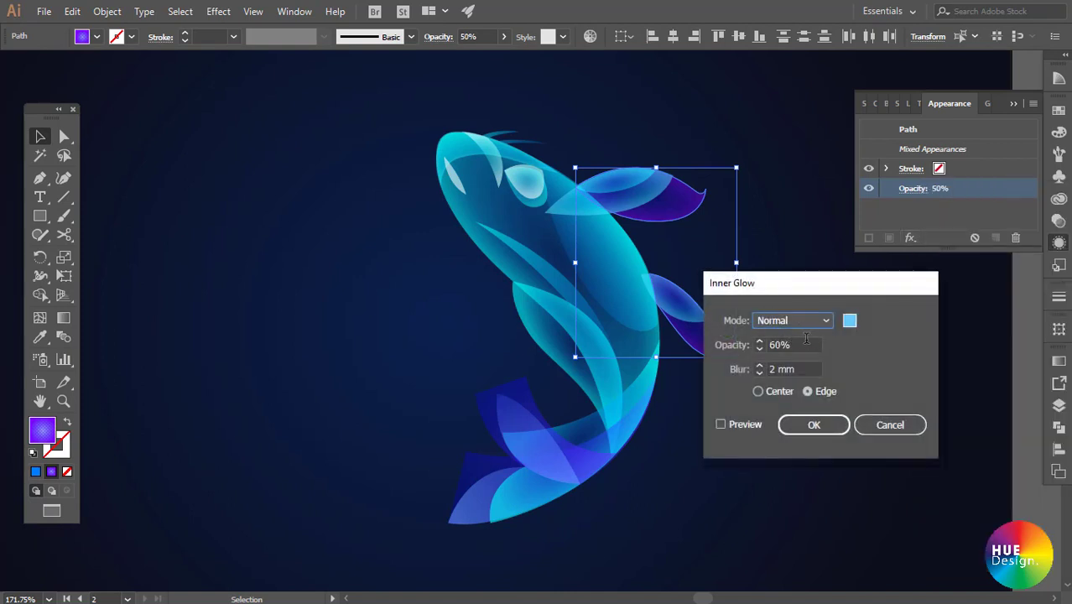
left_click(731, 425)
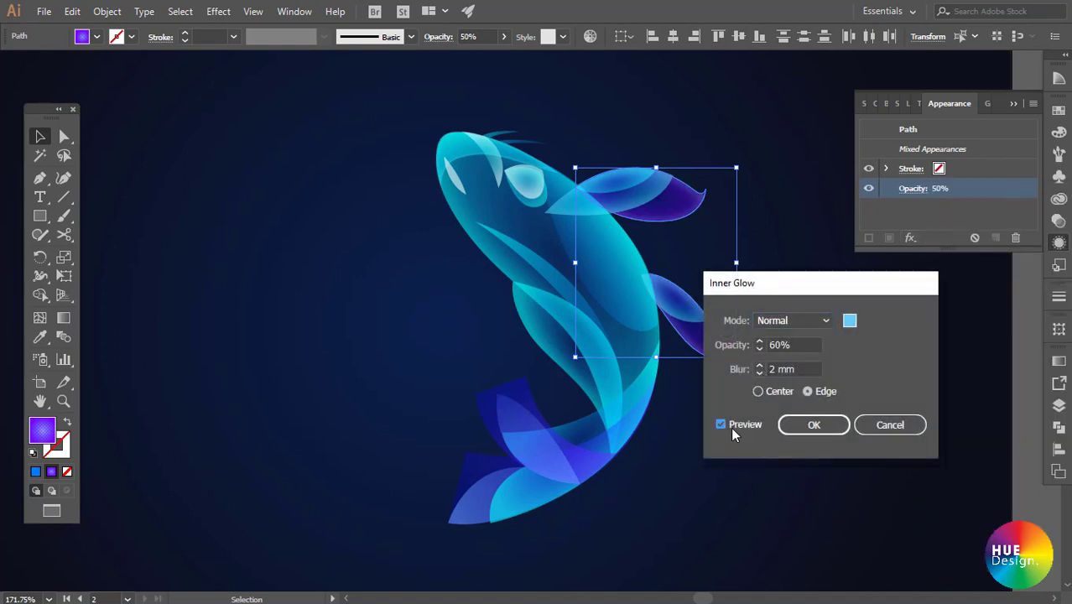
left_click(850, 322)
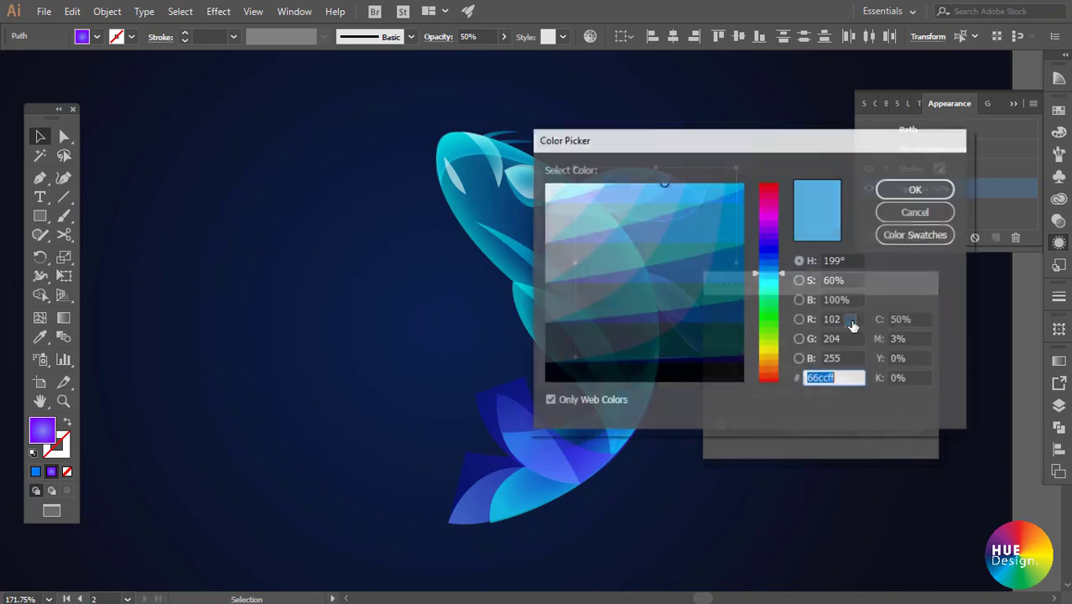
left_click(918, 210)
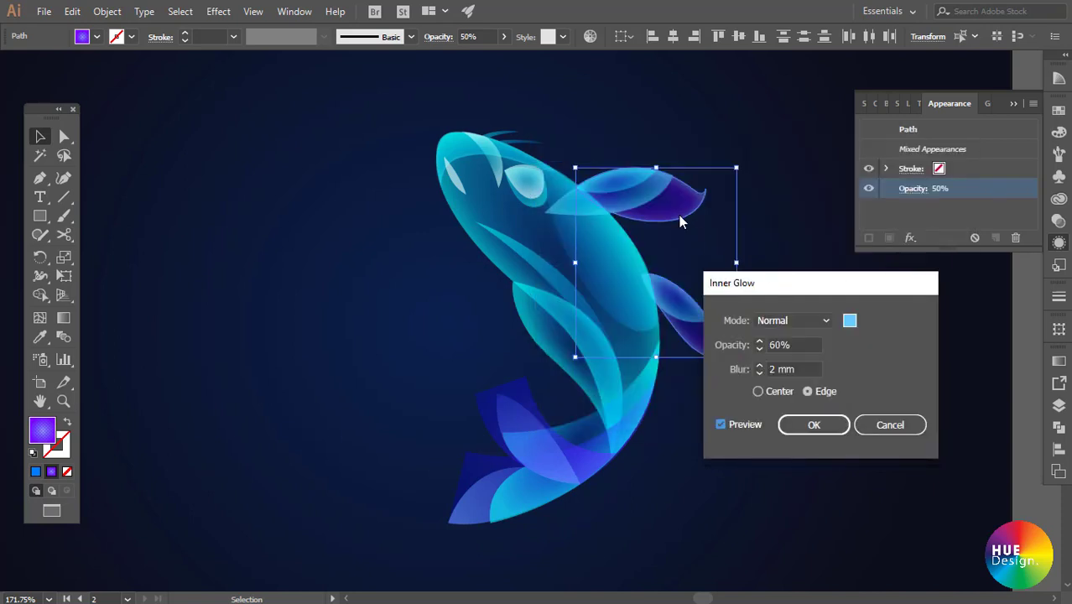
left_click(809, 425)
left_click(773, 281)
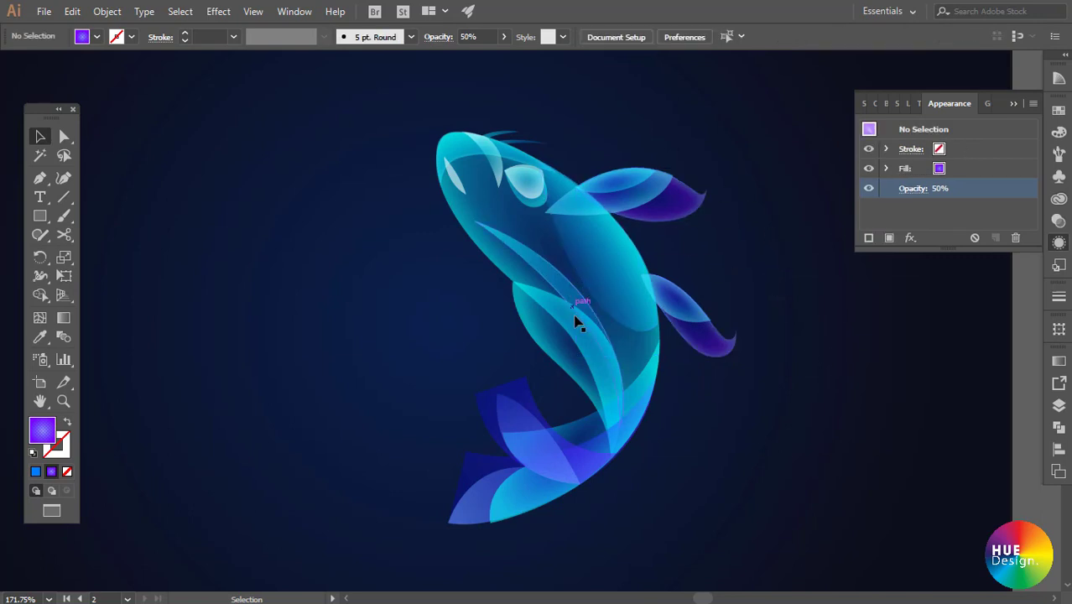
- Give the tail piece an inner glow in colour 33ccff with 3 mm blur
left_click(577, 427)
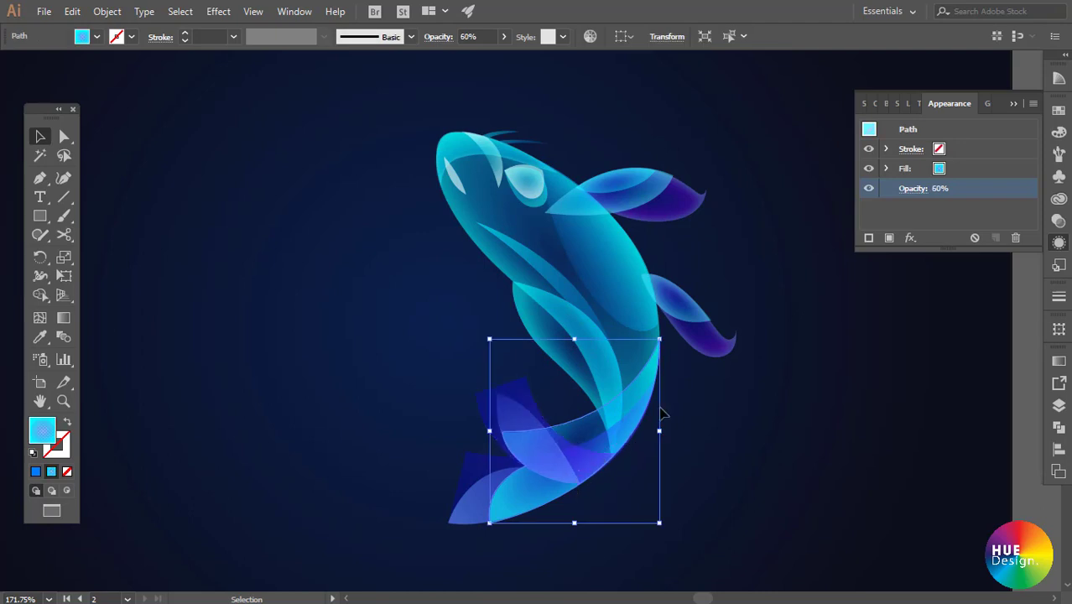
left_click(911, 242)
mouse_move(961, 330)
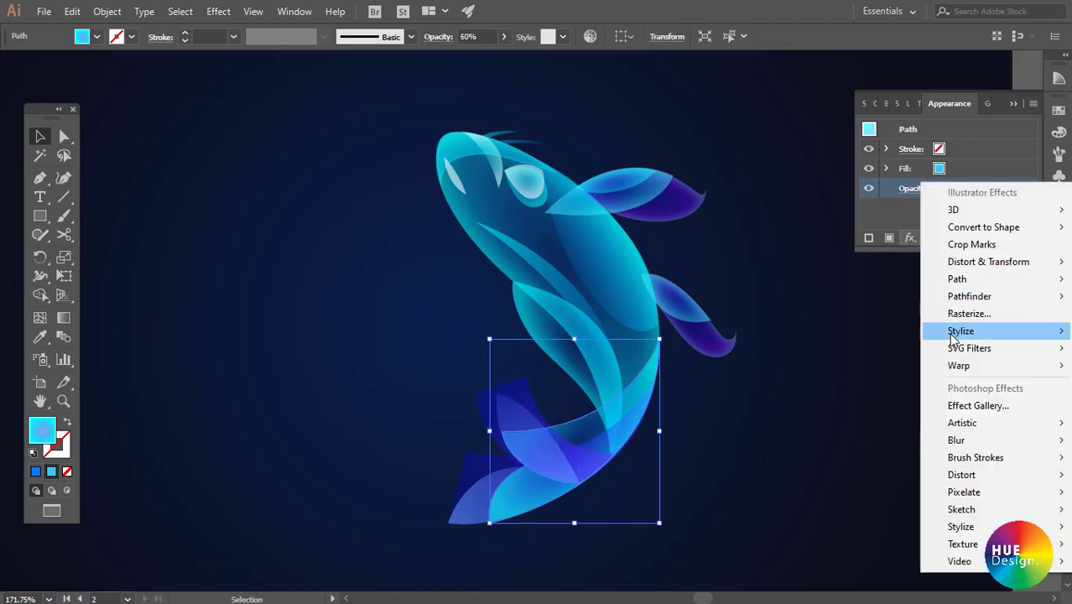
left_click(835, 366)
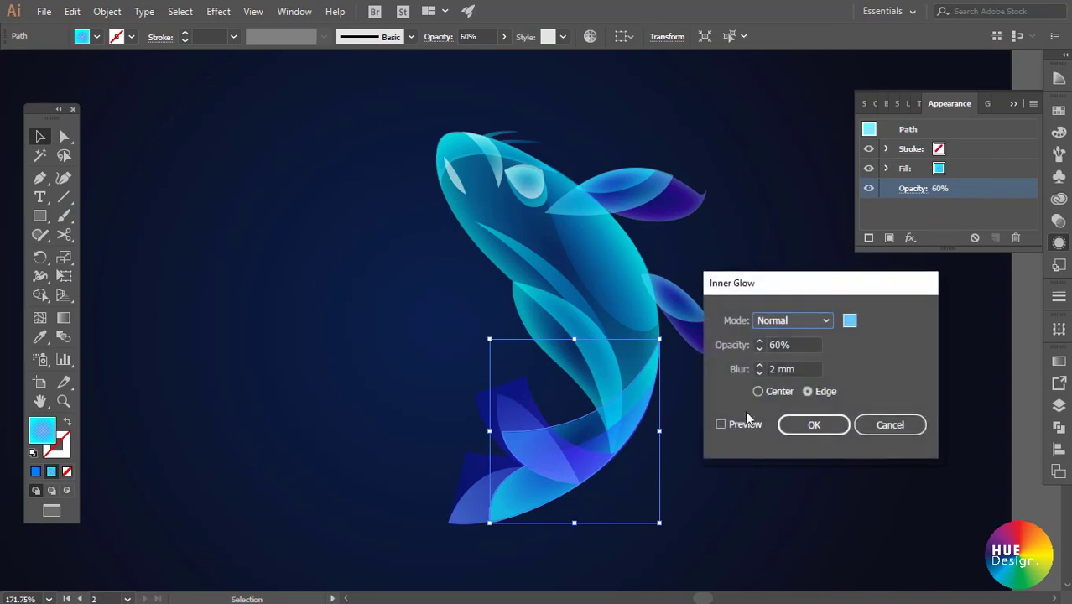
left_click(722, 425)
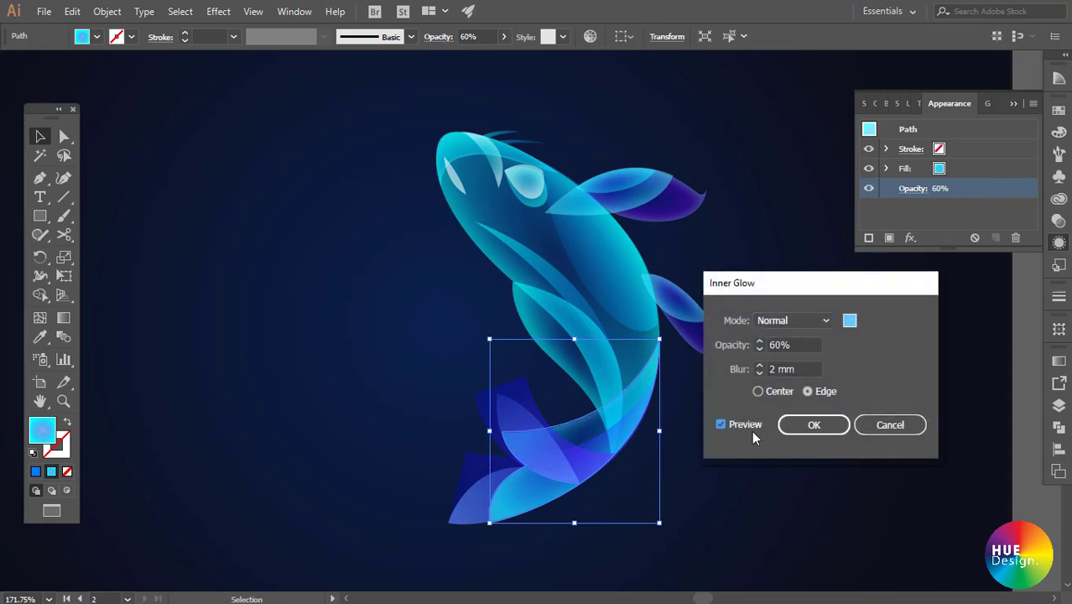
left_click(850, 320)
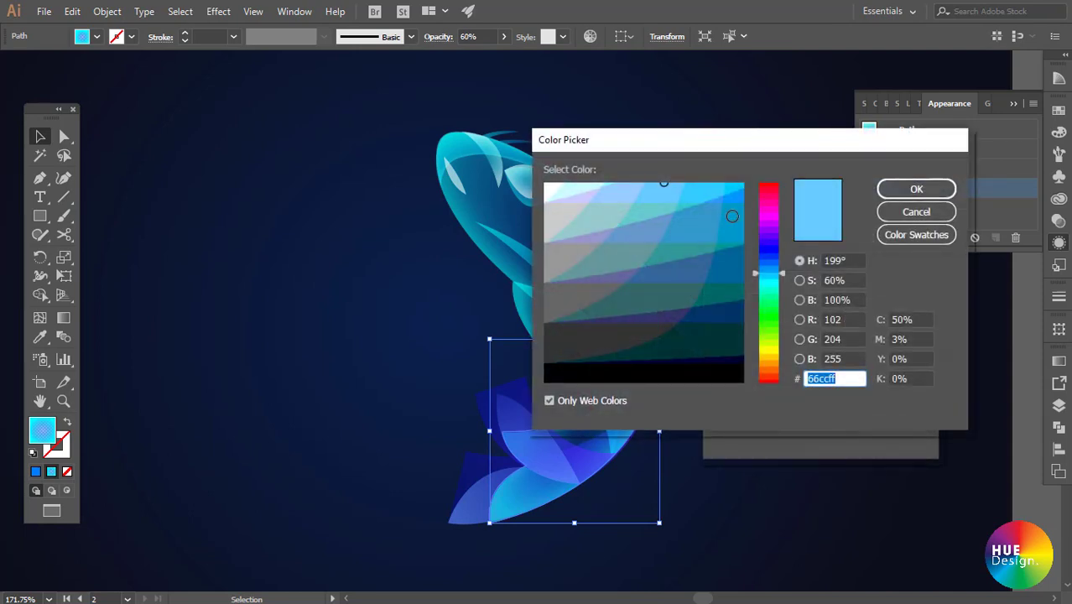
type("33ccff")
left_click(902, 189)
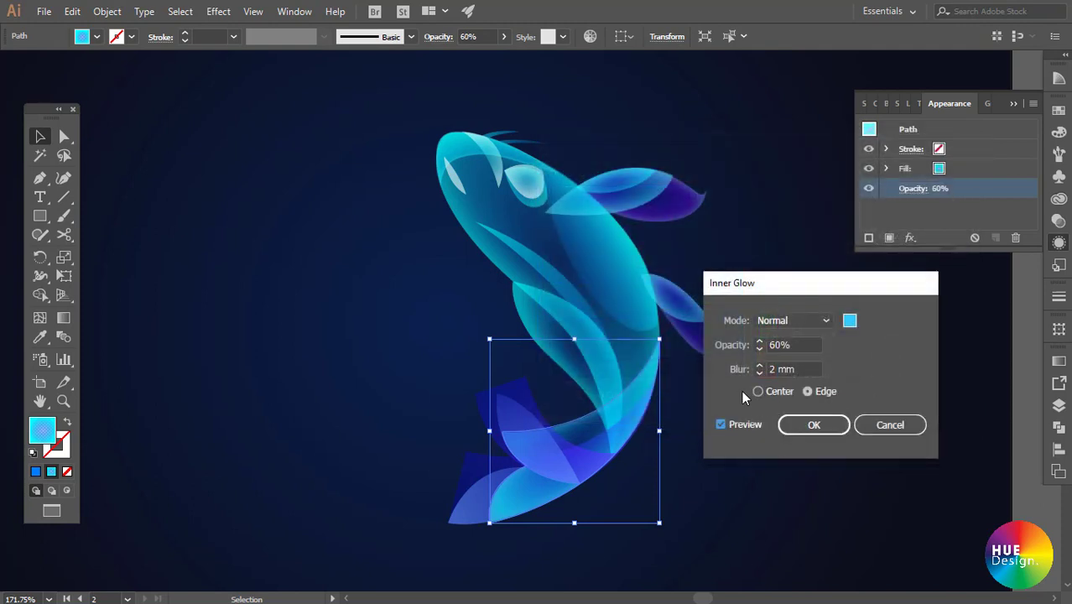
left_click(761, 368)
left_click(814, 425)
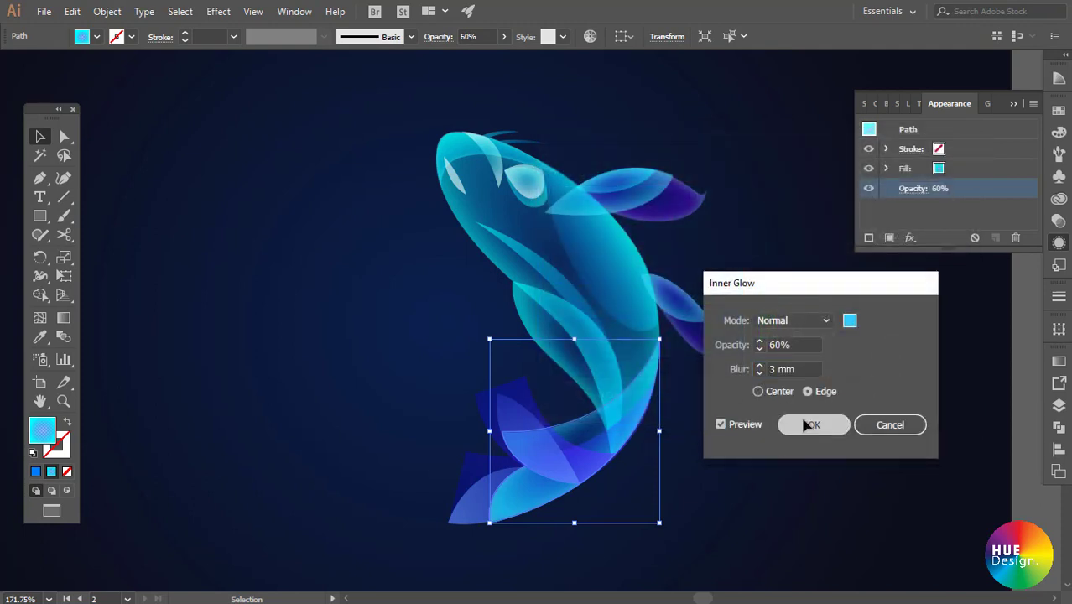
left_click(806, 392)
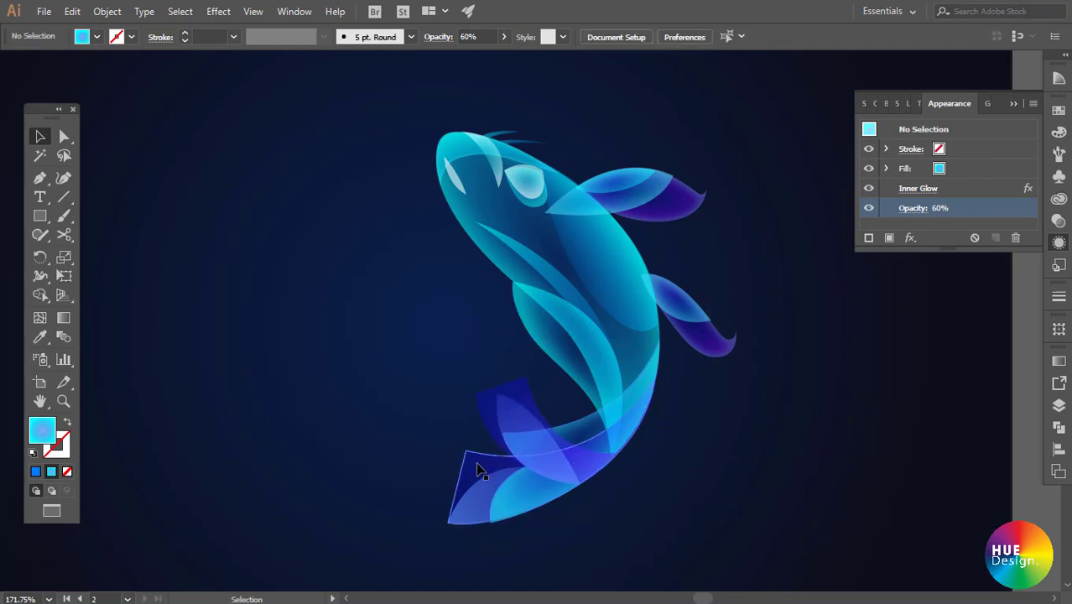
- Add the same inner glow to both lower tail fins
left_click(480, 494)
left_click(520, 412, "shift")
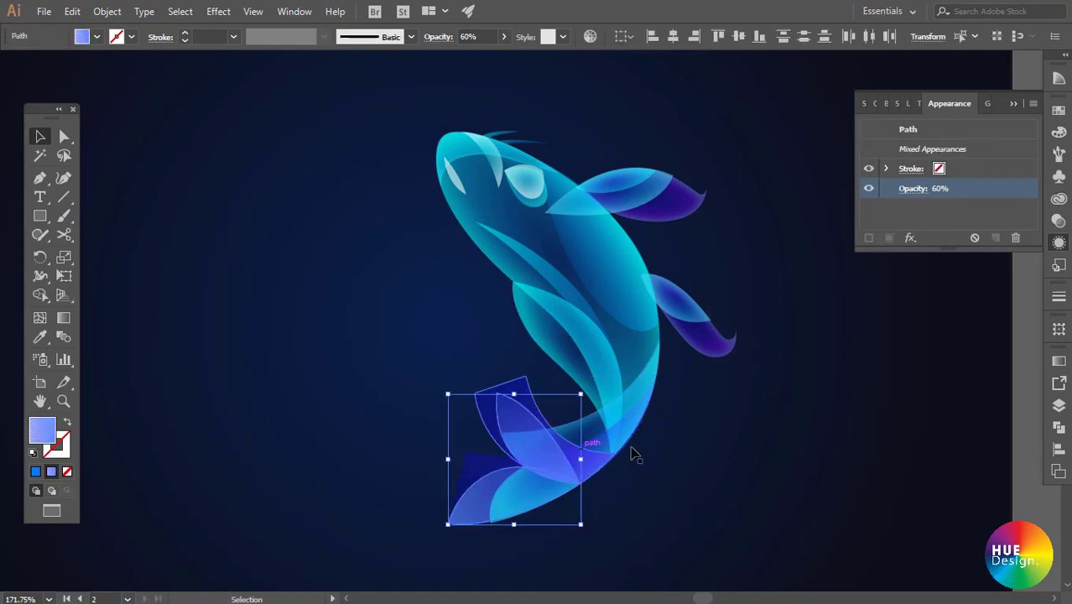
left_click(911, 238)
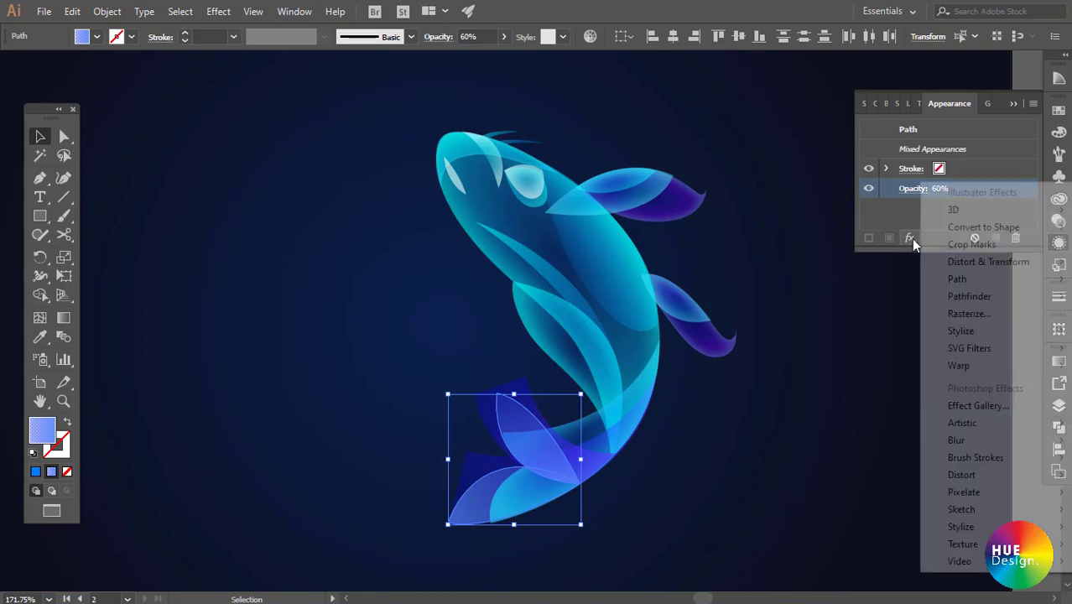
mouse_move(961, 330)
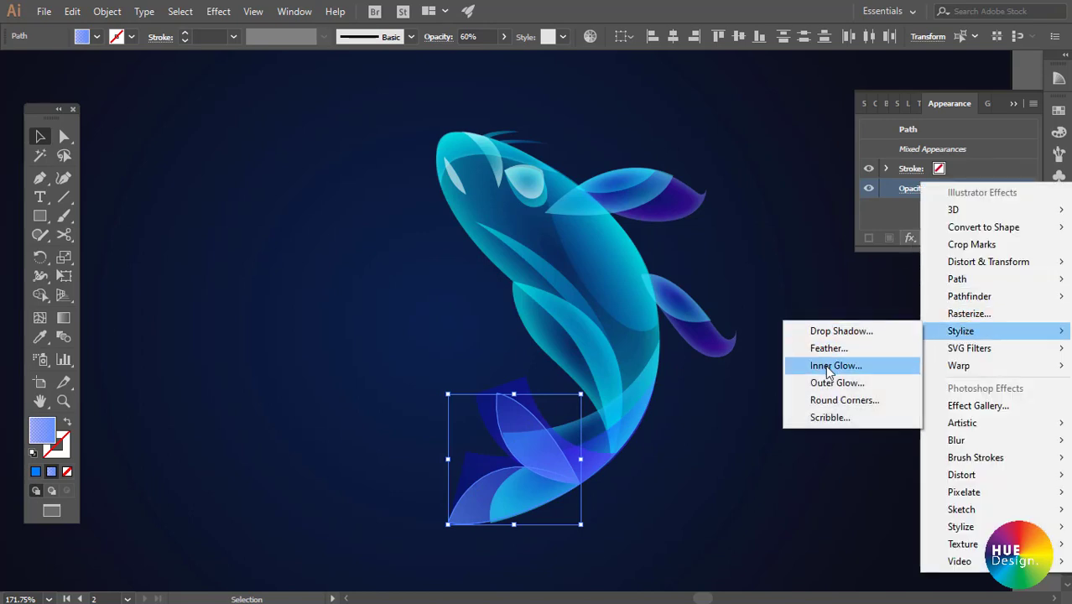
left_click(827, 366)
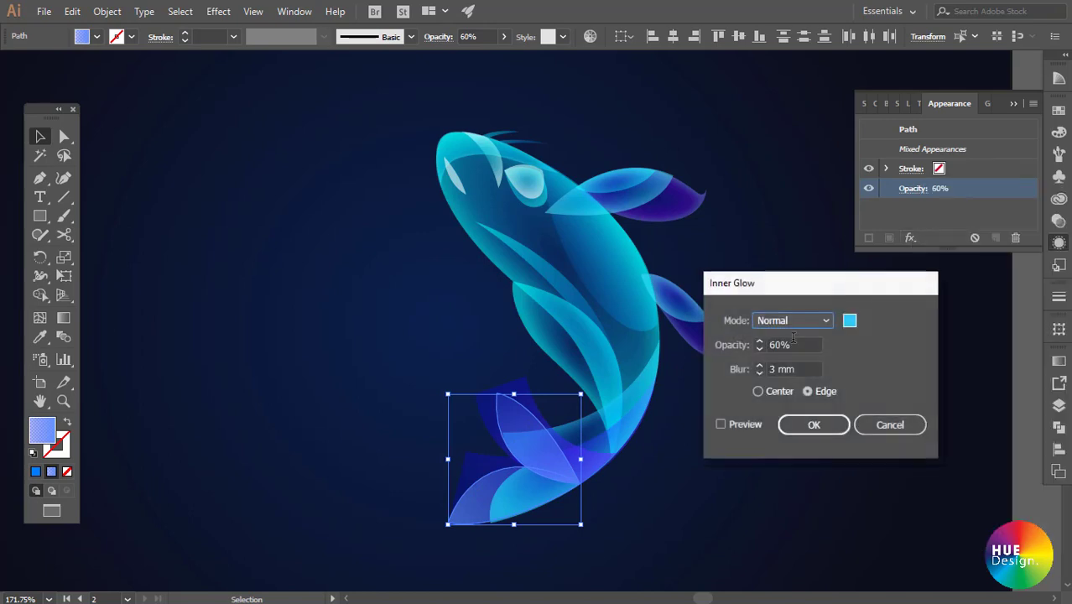
left_click(731, 426)
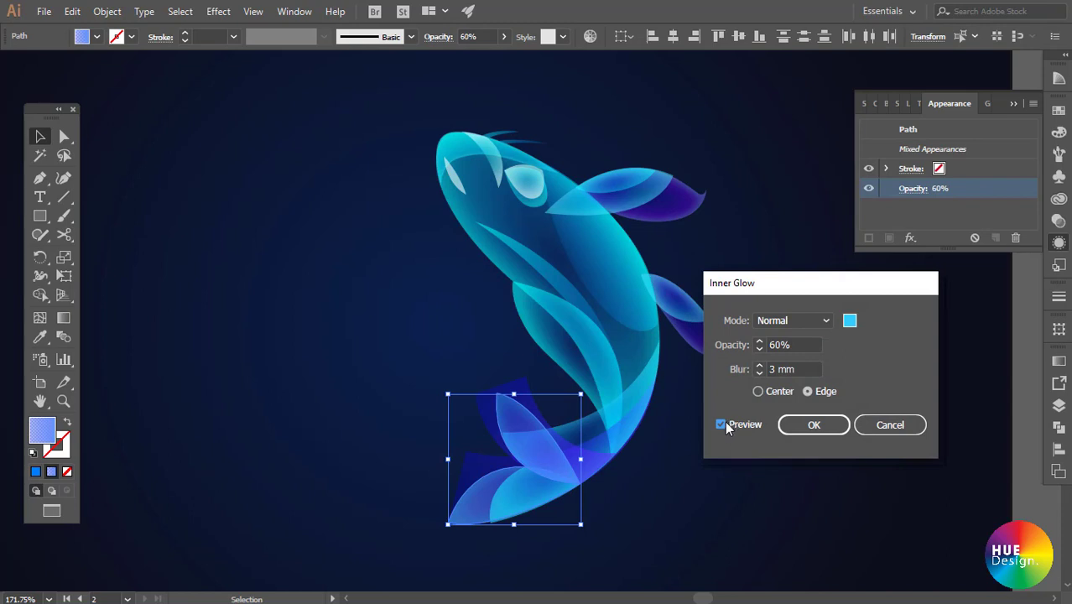
left_click(814, 425)
left_click(857, 388)
scroll(854, 367, "up", 1, "alt")
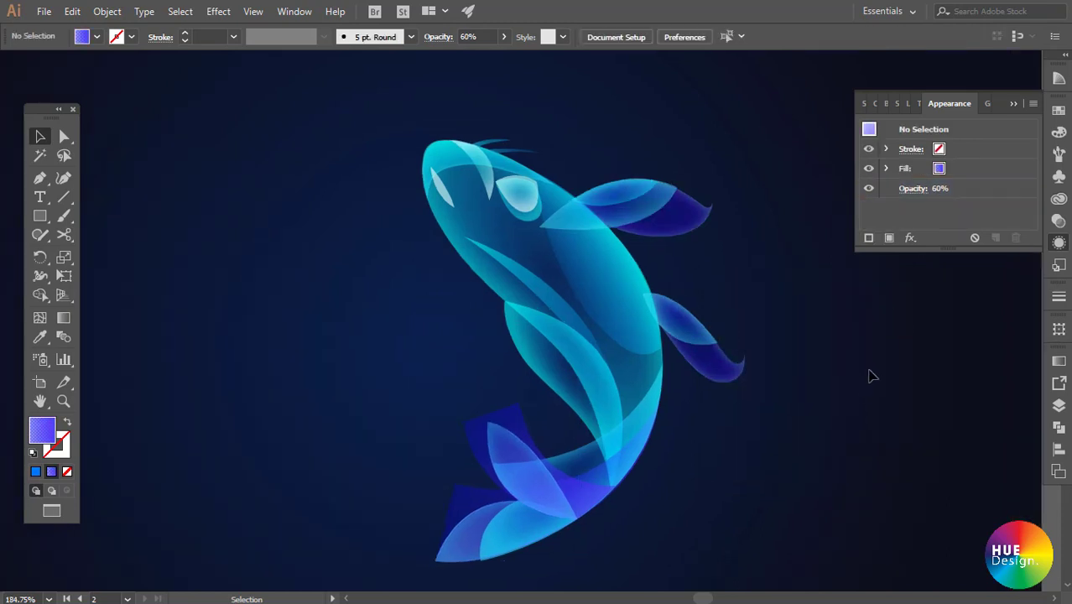
scroll(801, 417, "down", 2, "alt")
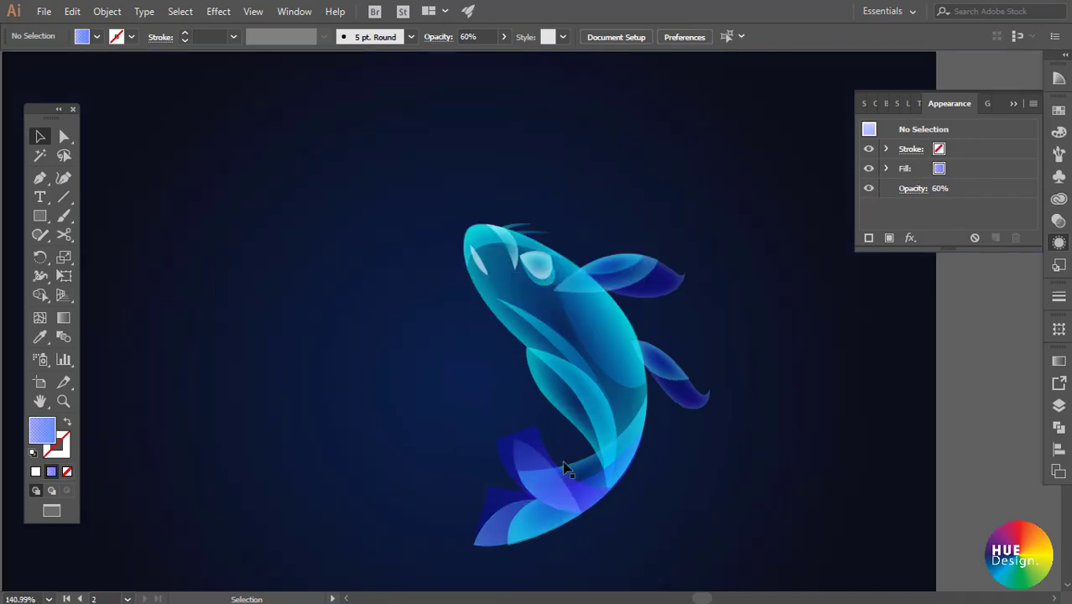
- Select the tail piece and the lower tail fin and show their gradient settings
left_click(535, 445)
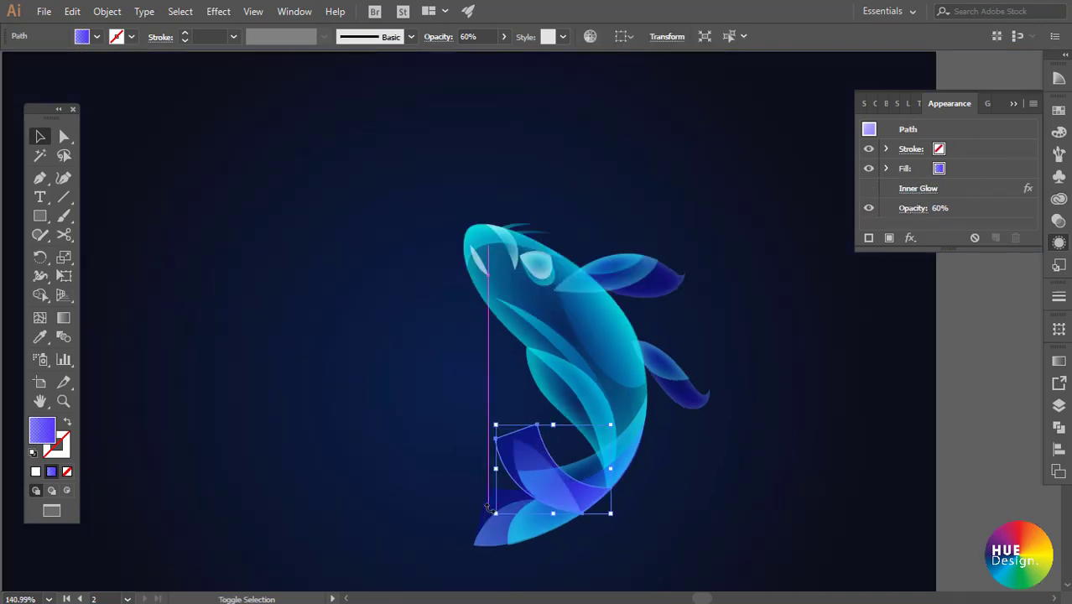
left_click(717, 550)
left_click(541, 436)
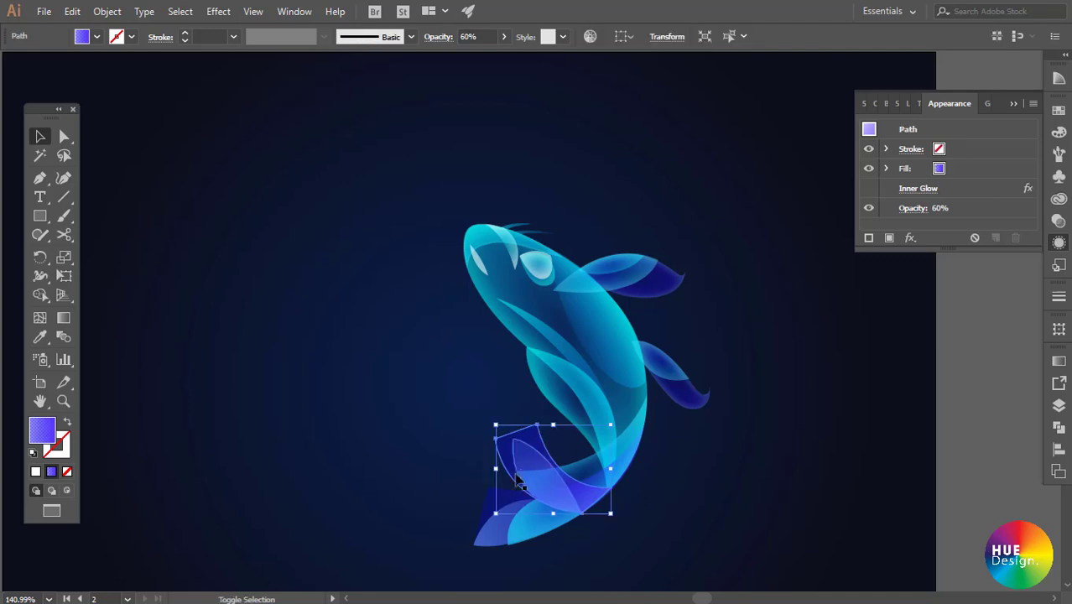
left_click(495, 508, "shift")
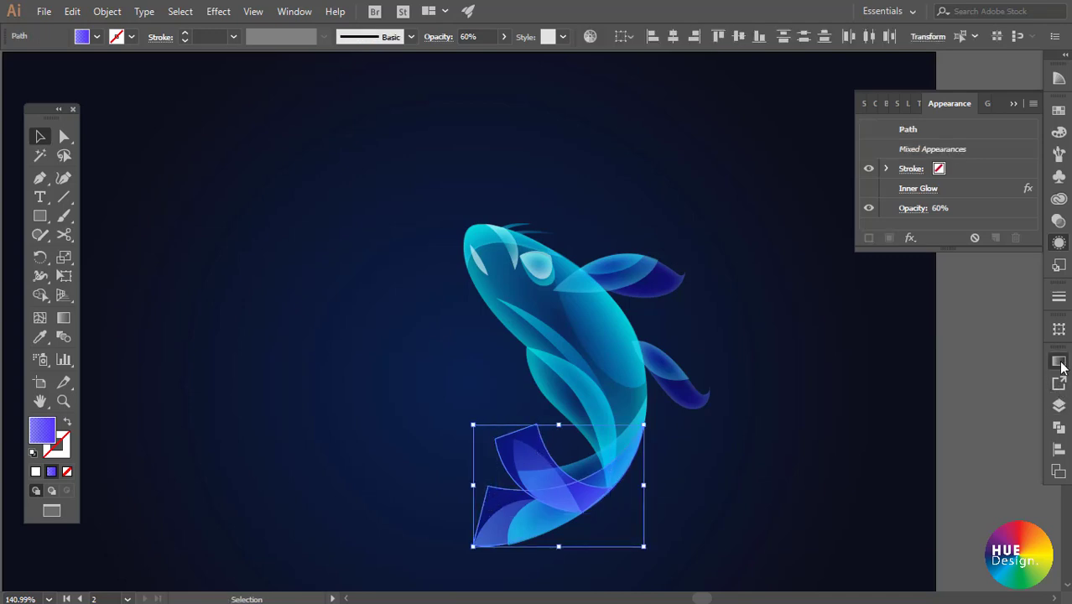
left_click(1059, 361)
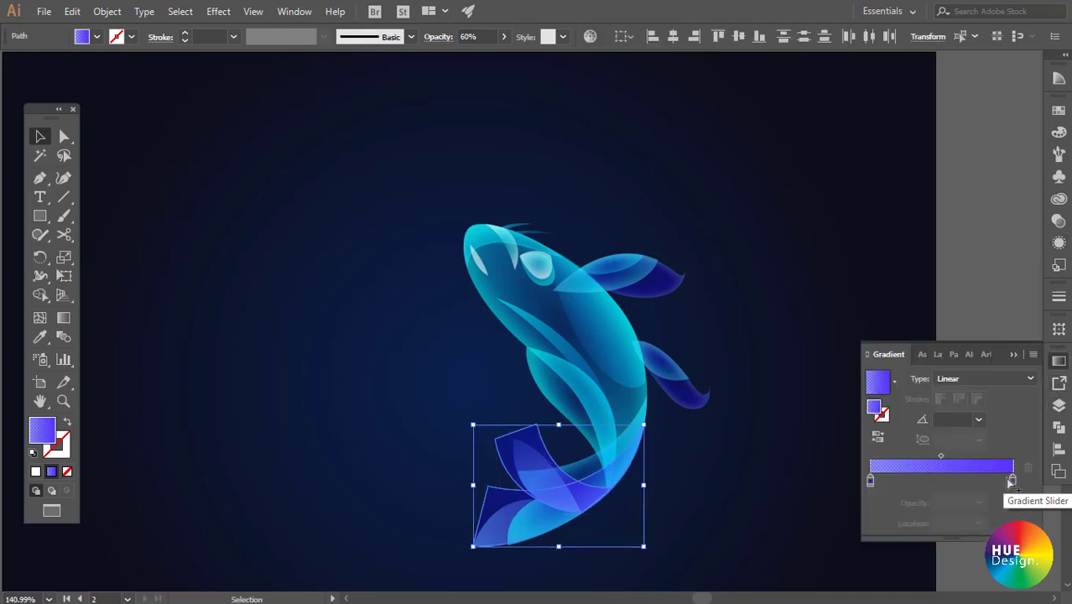
- Move the left gradient stop to about 27% and add a magenta-purple stop at the start
left_click_drag(870, 480, 910, 480)
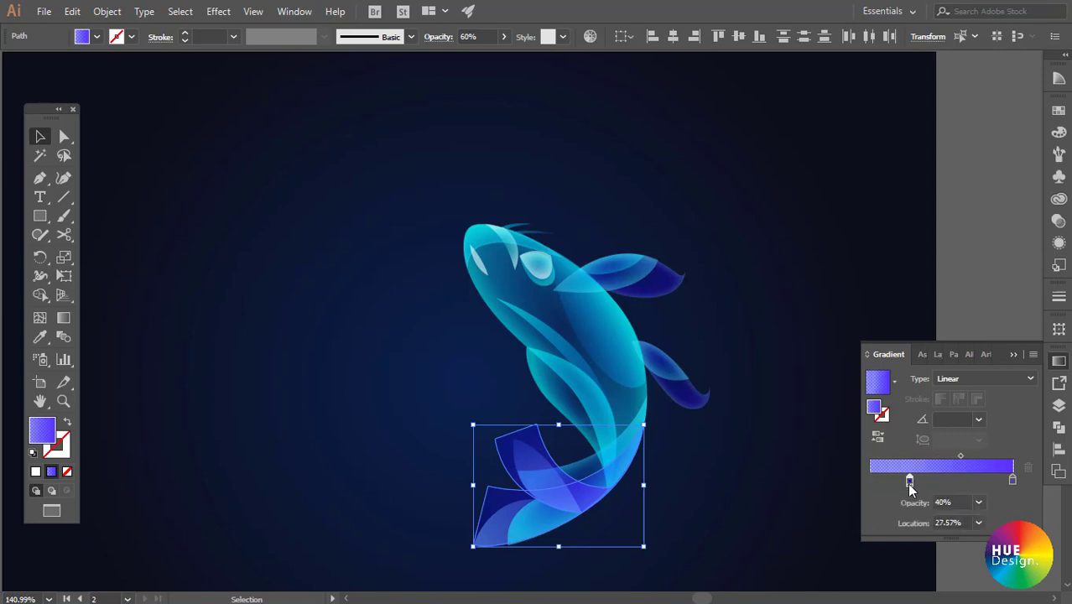
left_click(869, 482)
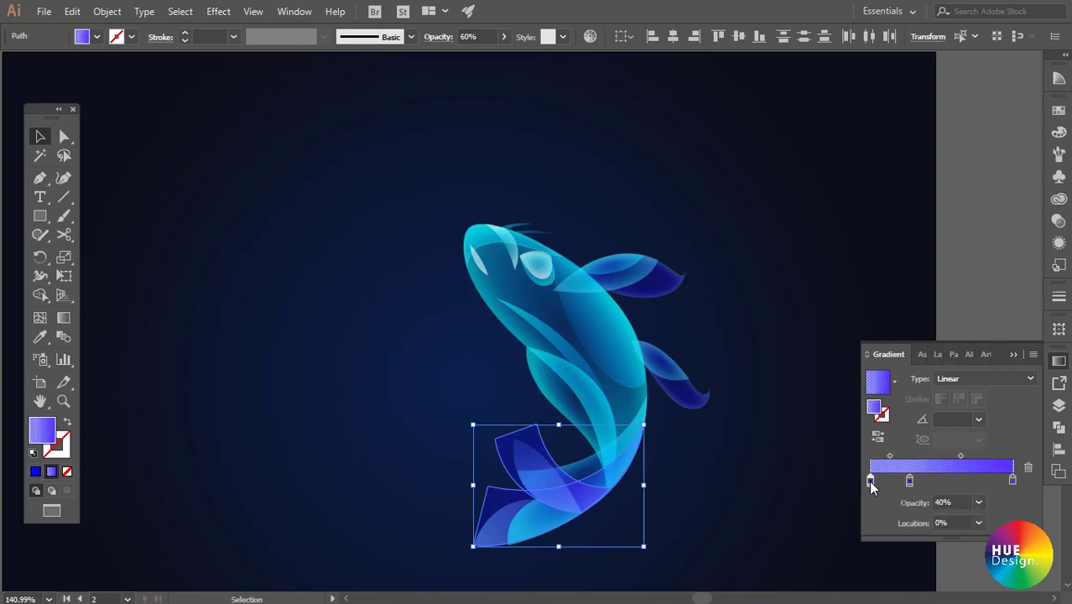
double_click(870, 481)
left_click(923, 331)
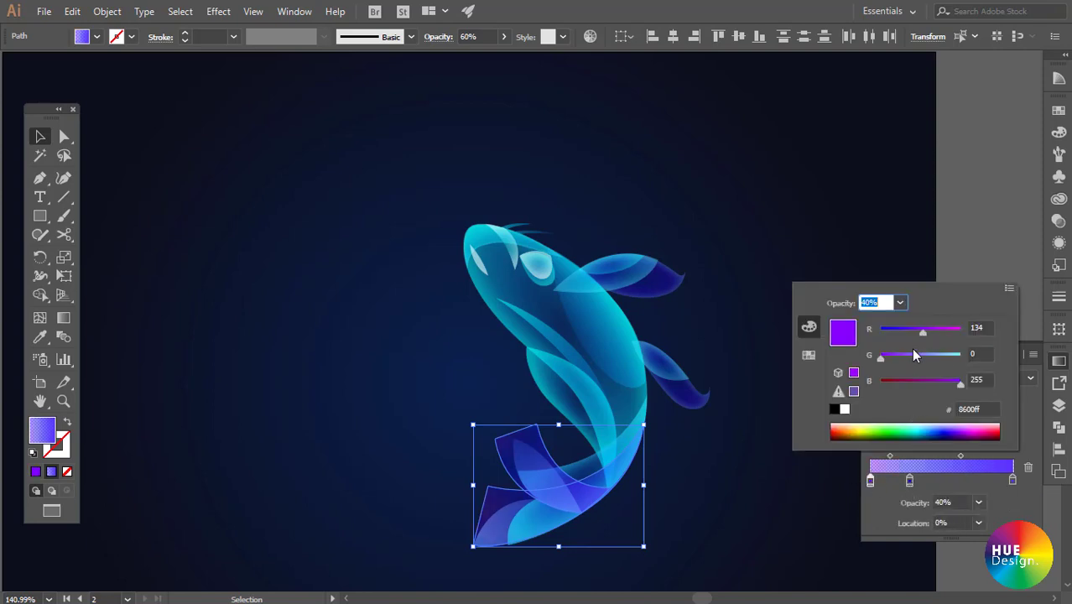
left_click_drag(912, 356, 880, 357)
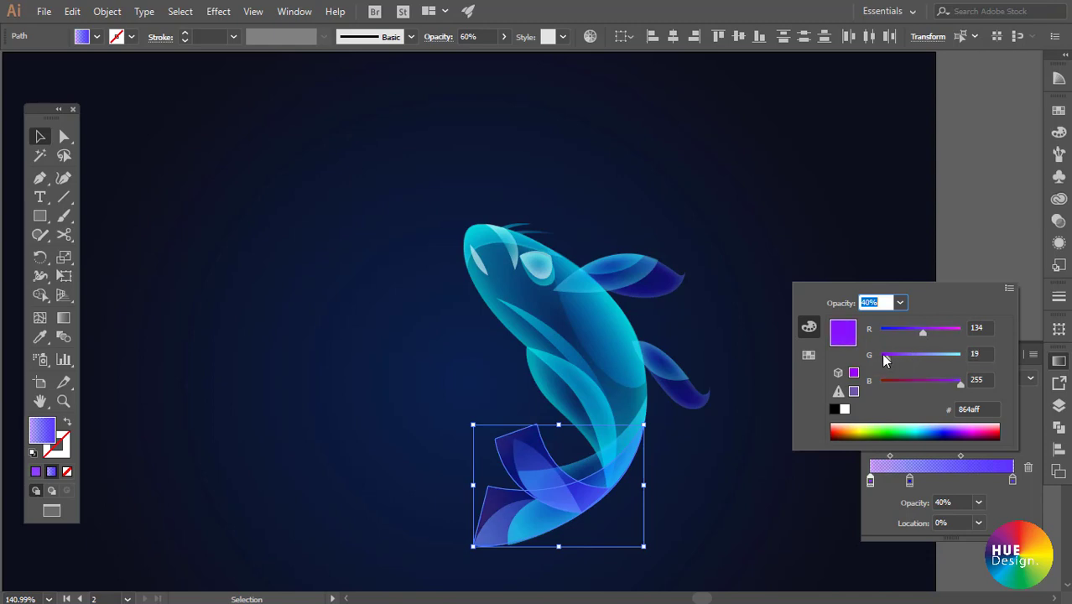
mouse_move(935, 333)
left_mouse_down()
mouse_move(948, 333)
mouse_move(933, 333)
left_mouse_up()
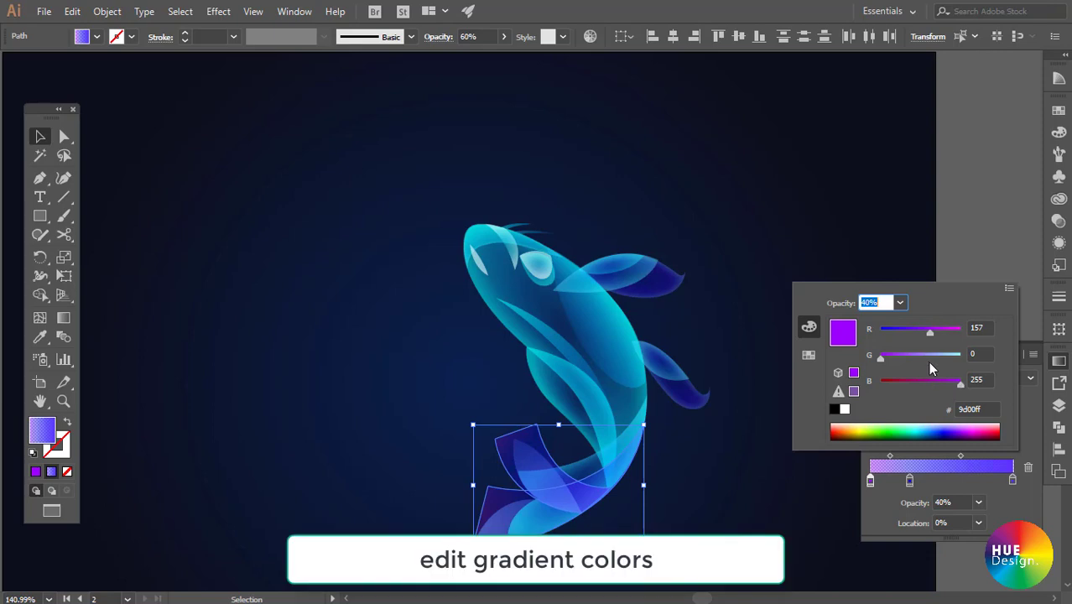
left_click_drag(937, 385, 941, 385)
left_click_drag(933, 382, 936, 383)
left_click_drag(932, 330, 942, 331)
left_click(803, 254)
left_click(751, 453)
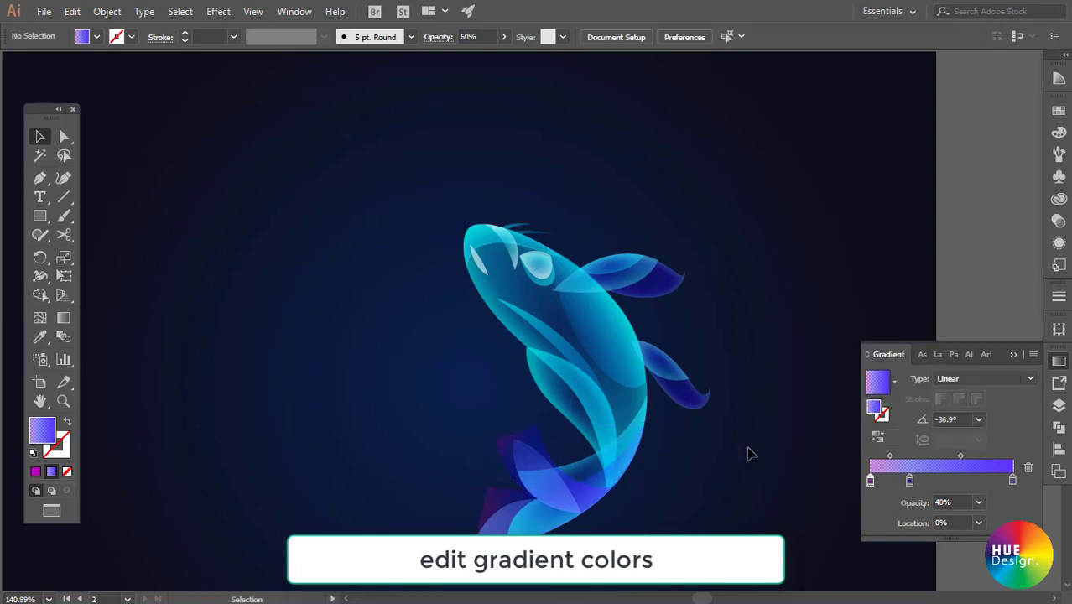
- On the upper tail fin, move the first stop to about 24% and add a pinkish-purple starting stop
scroll(561, 353, "up", 2)
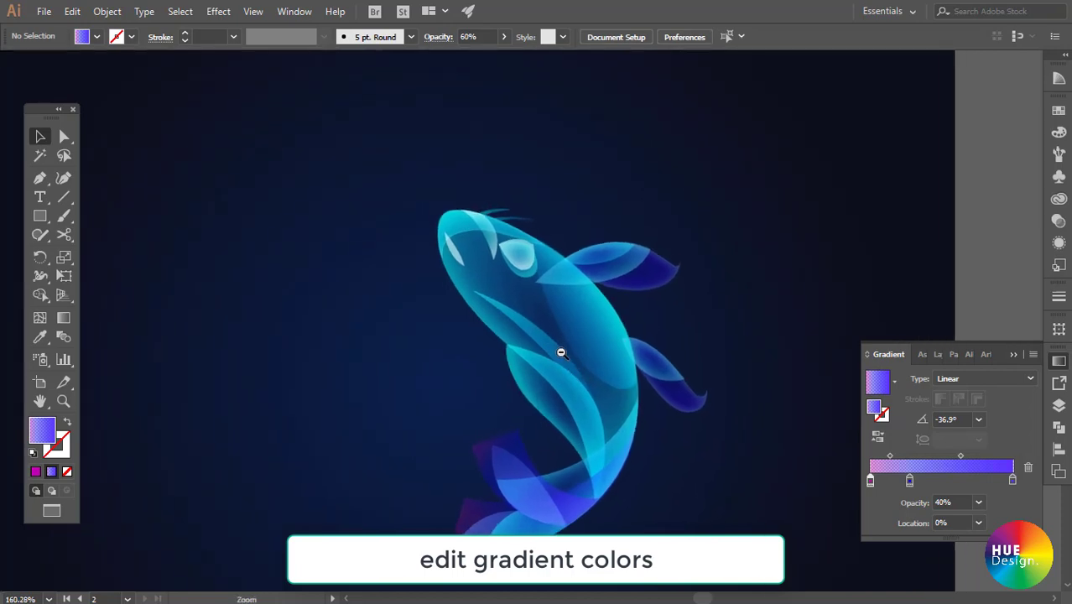
scroll(561, 353, "down", 2)
left_click(504, 508)
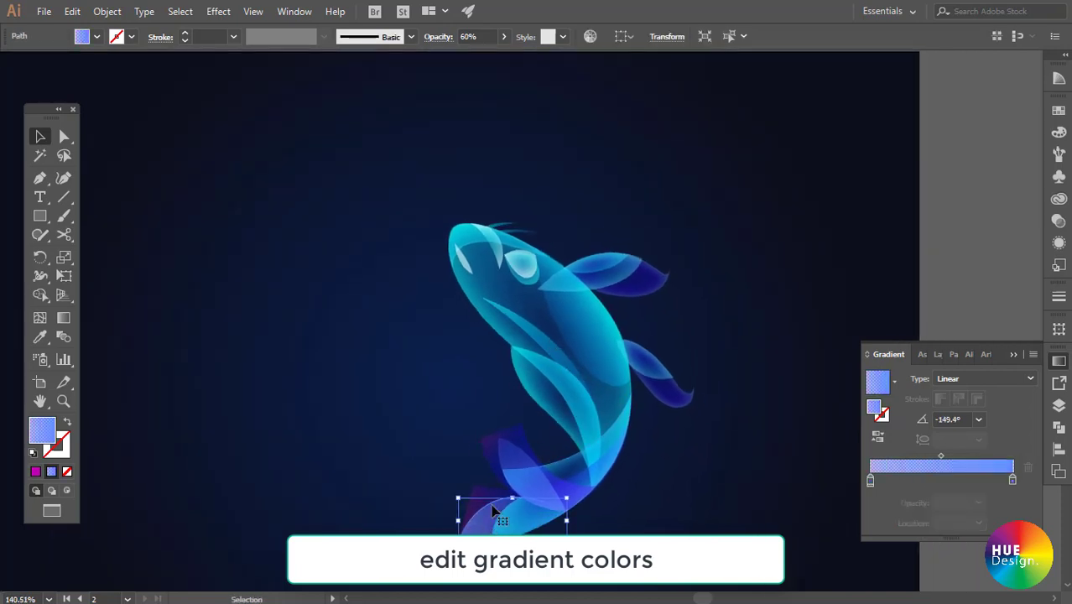
left_click(509, 457)
left_click_drag(869, 480, 910, 480)
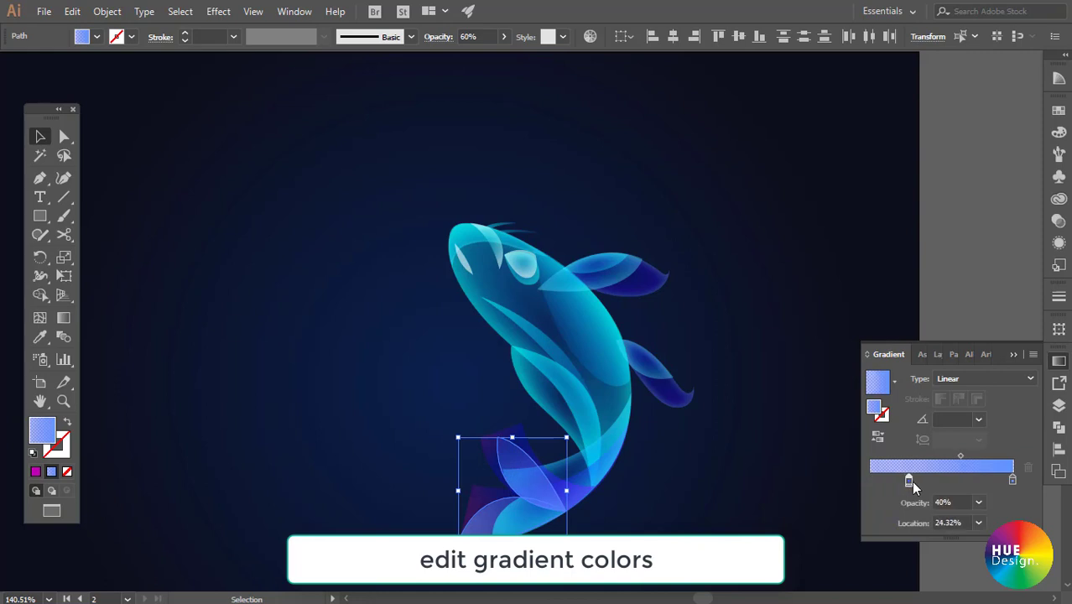
left_click(870, 481)
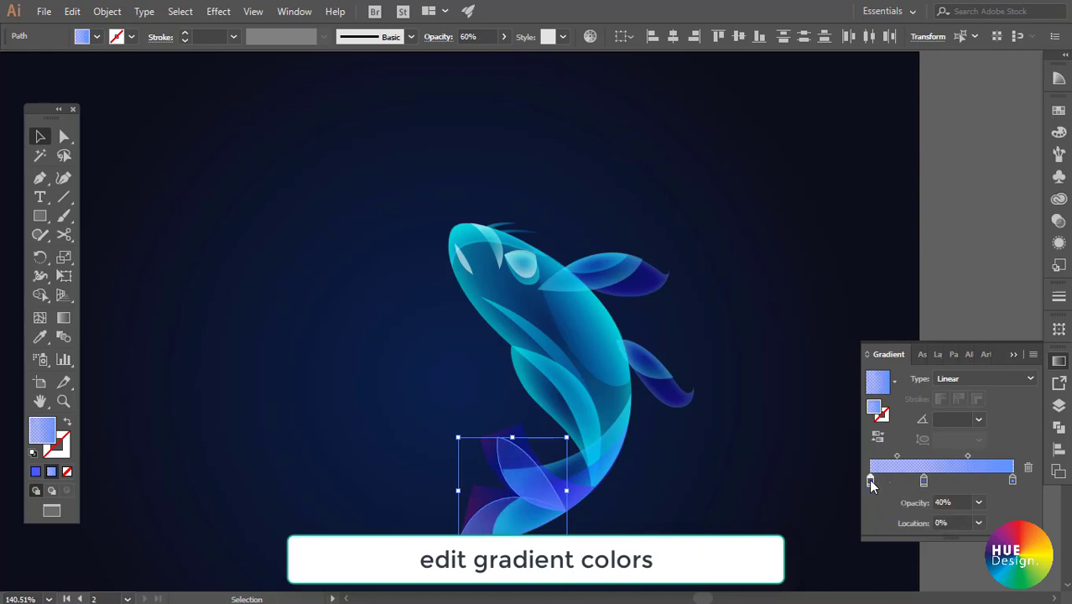
double_click(870, 480)
mouse_move(897, 332)
left_mouse_down()
mouse_move(931, 352)
mouse_move(897, 359)
left_mouse_up()
left_click_drag(961, 383, 940, 382)
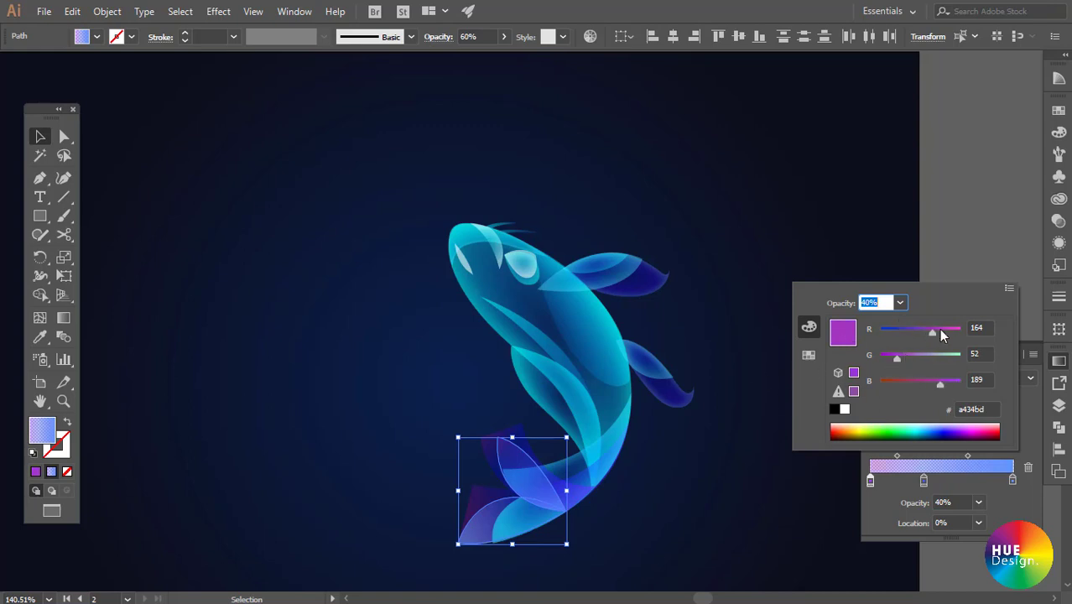
left_click_drag(944, 336, 941, 334)
left_click(723, 364)
left_click(767, 364)
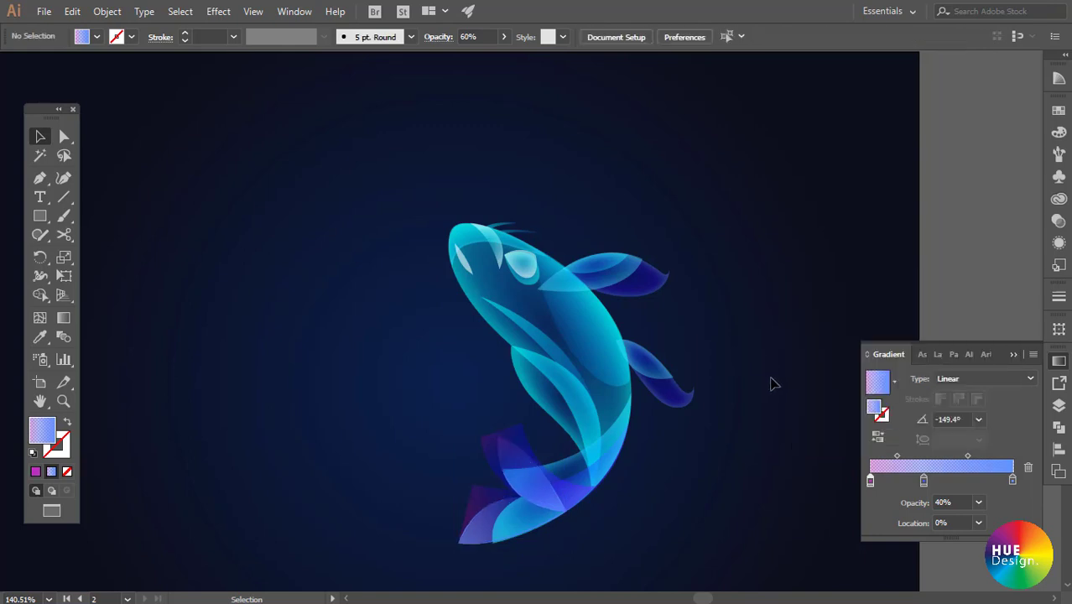
- On both side fins, move the end stop to about 85% and add a purple #a500db stop at the end
left_click(653, 290)
left_click(671, 400, "shift")
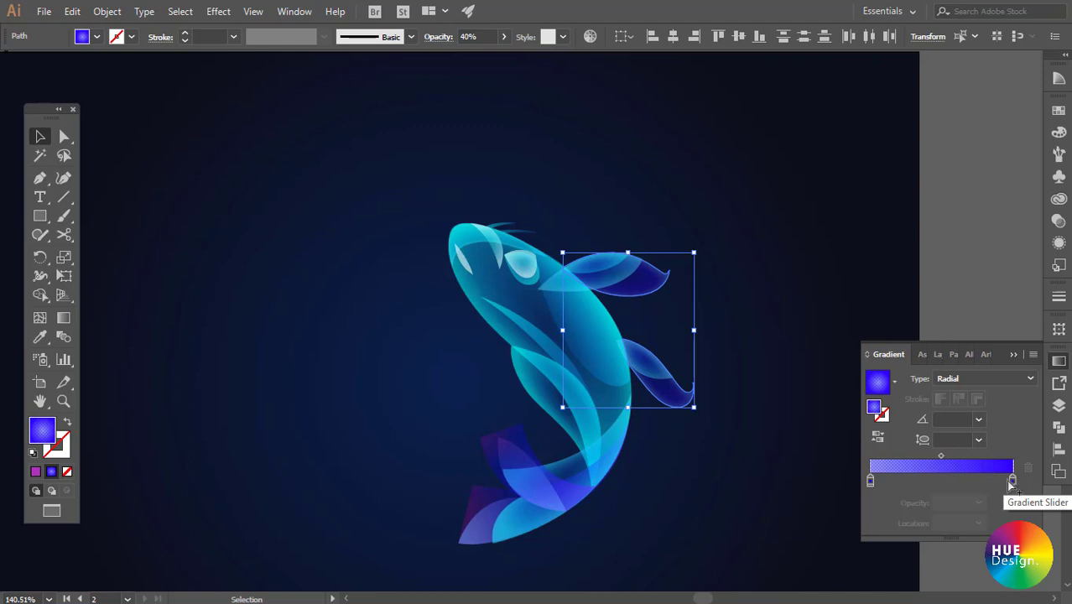
left_click_drag(1012, 482, 980, 479)
left_click(1012, 480)
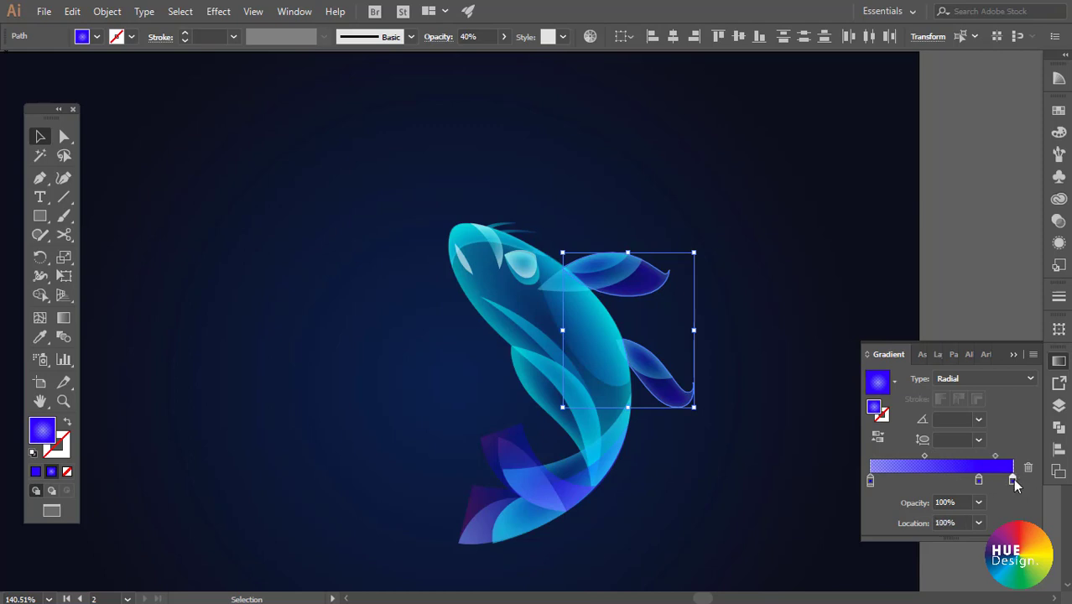
double_click(1013, 480)
left_click(940, 333)
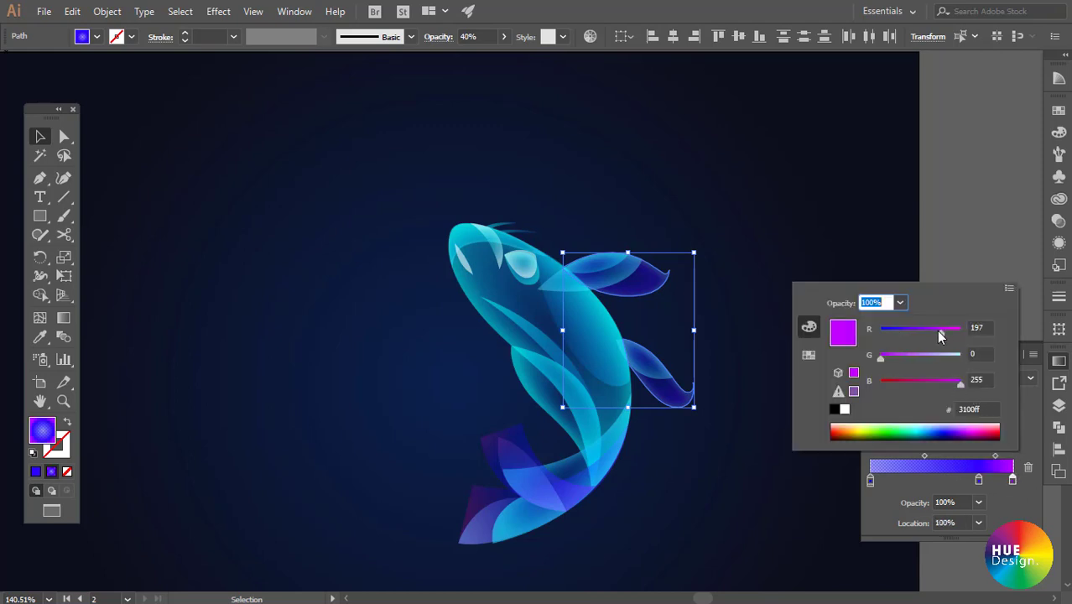
left_click_drag(940, 335, 933, 333)
left_click_drag(952, 388, 950, 386)
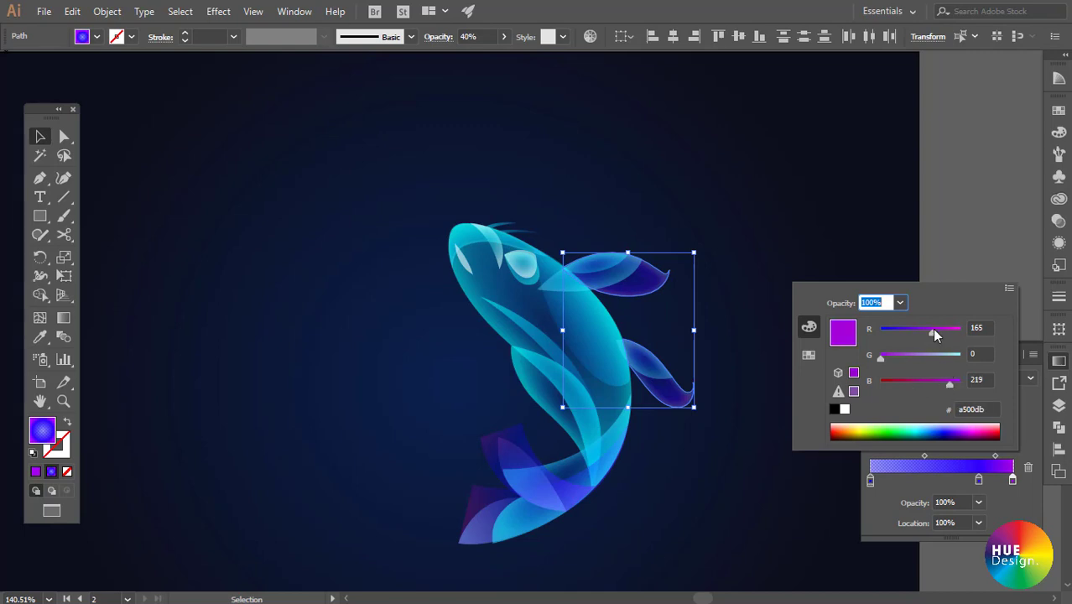
left_click(711, 230)
left_click(780, 312)
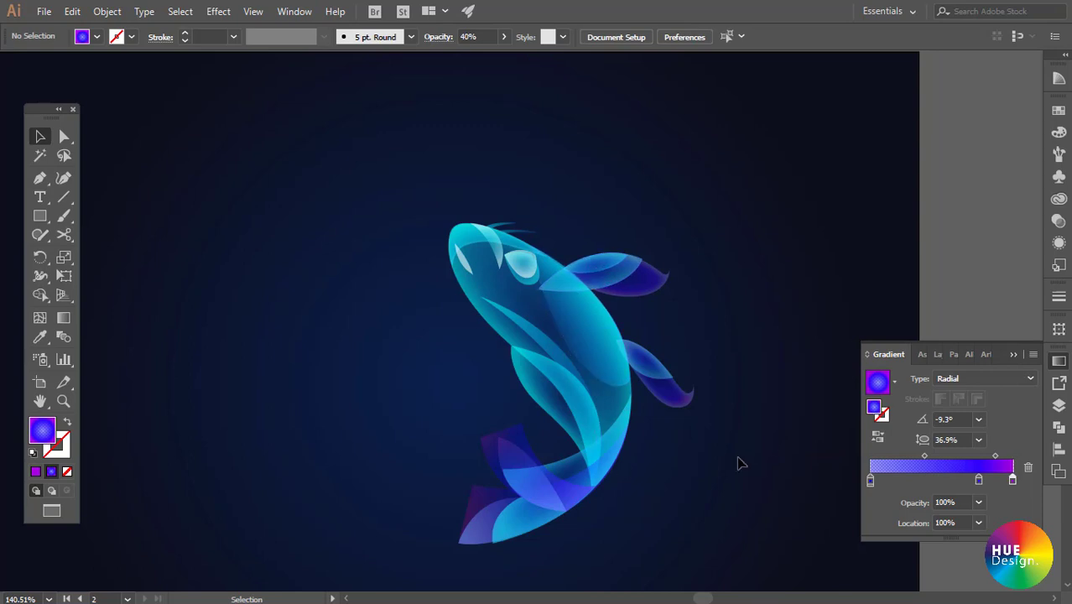
- Deepen one body shape's starting gradient stop to a darker blue
left_click(569, 391)
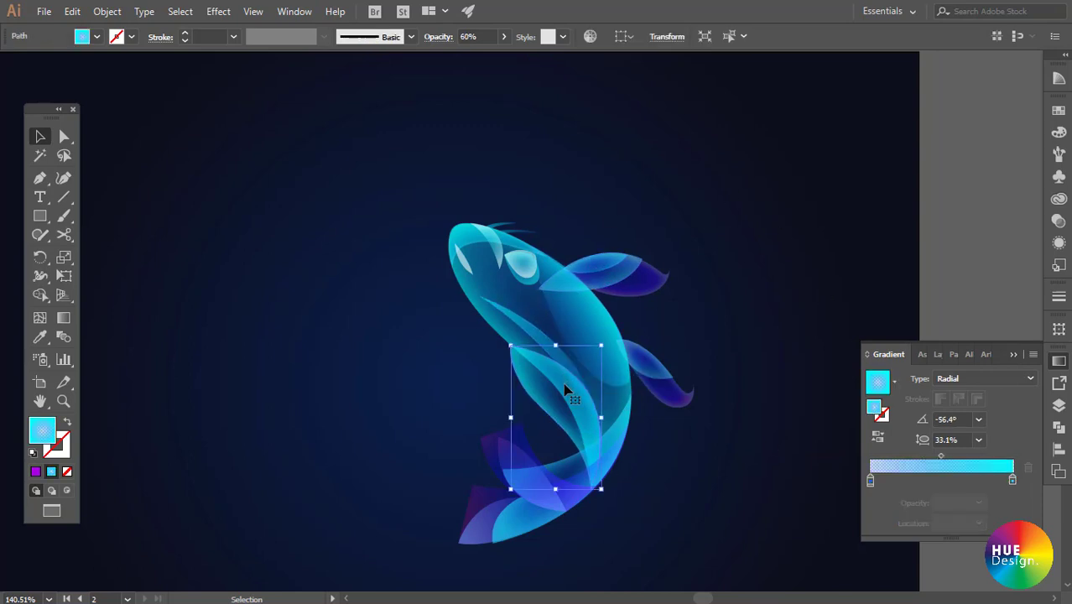
left_click(870, 480)
double_click(870, 478)
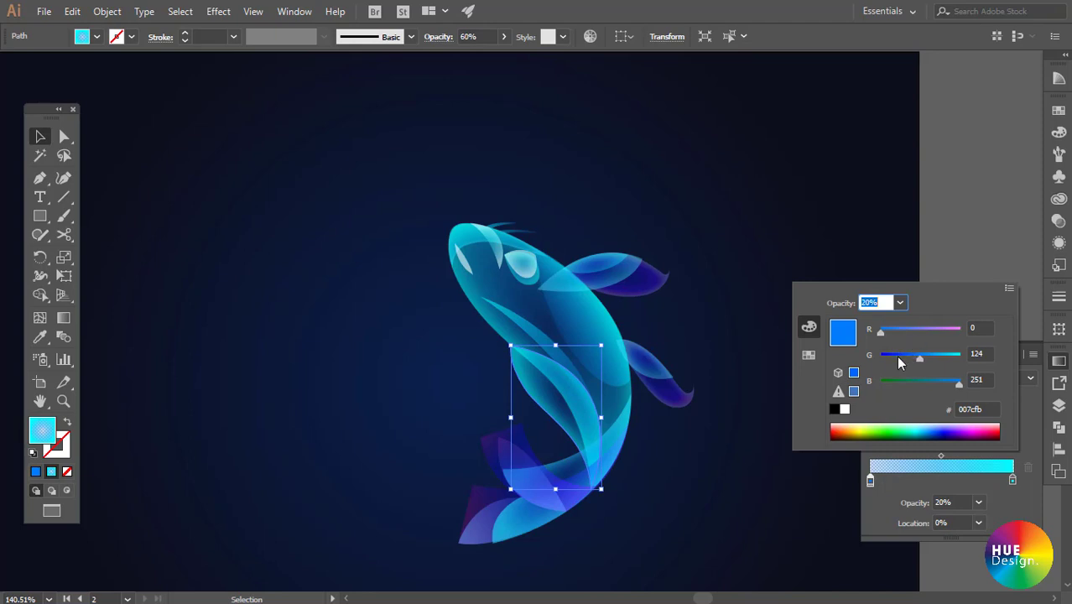
mouse_move(910, 354)
left_mouse_down()
mouse_move(887, 355)
mouse_move(904, 330)
left_mouse_up()
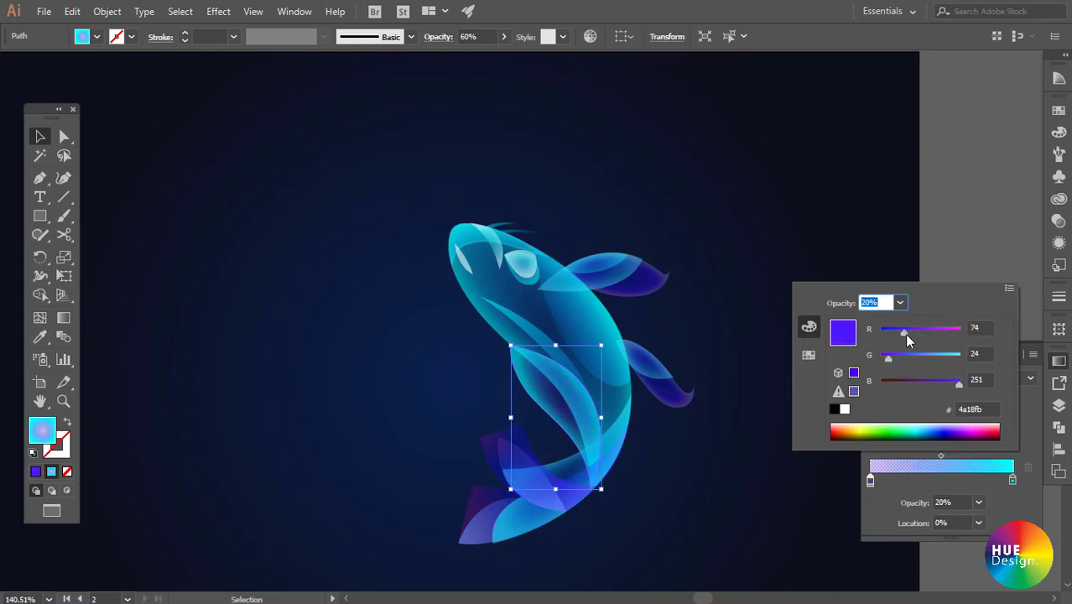
mouse_move(905, 333)
left_mouse_down()
mouse_move(875, 329)
mouse_move(907, 361)
mouse_move(880, 358)
left_mouse_up()
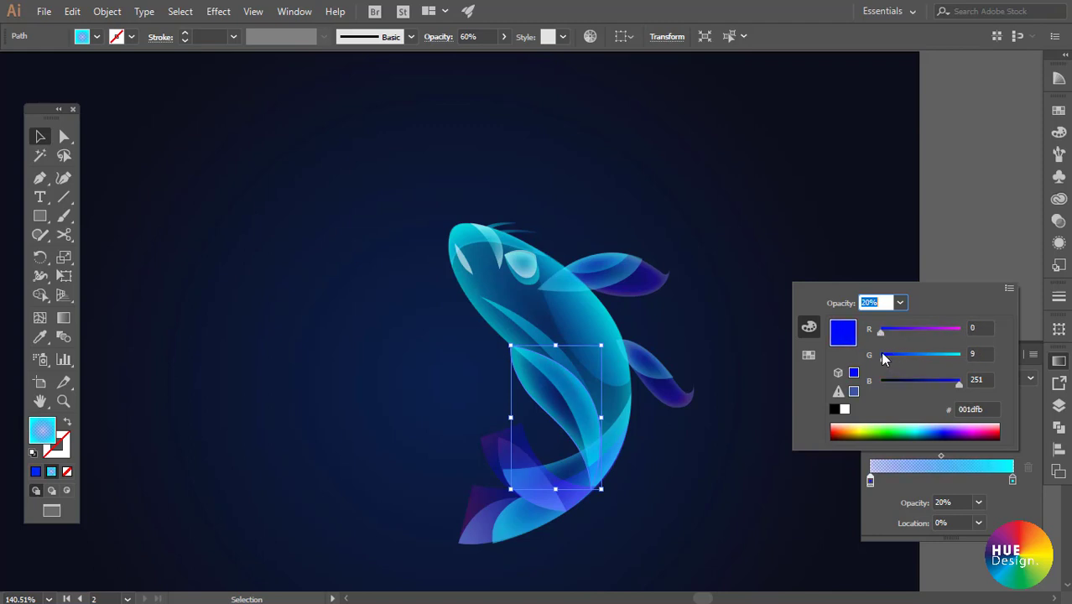
left_click(733, 292)
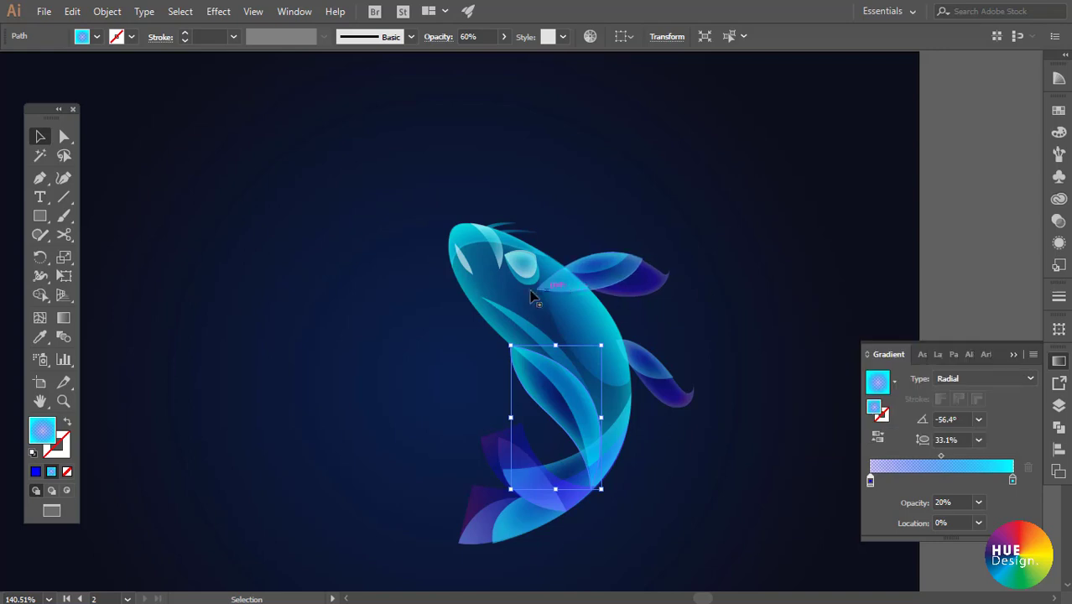
- Tune the whole body shape's starting gradient stop to a deep blue-violet
left_click(534, 300)
left_click(870, 482)
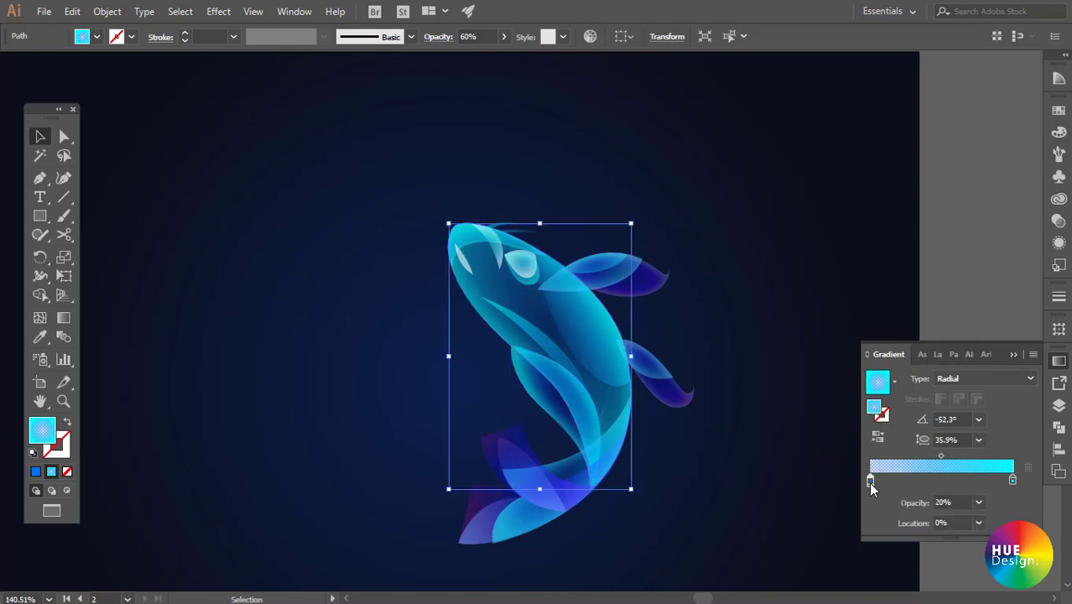
double_click(871, 482)
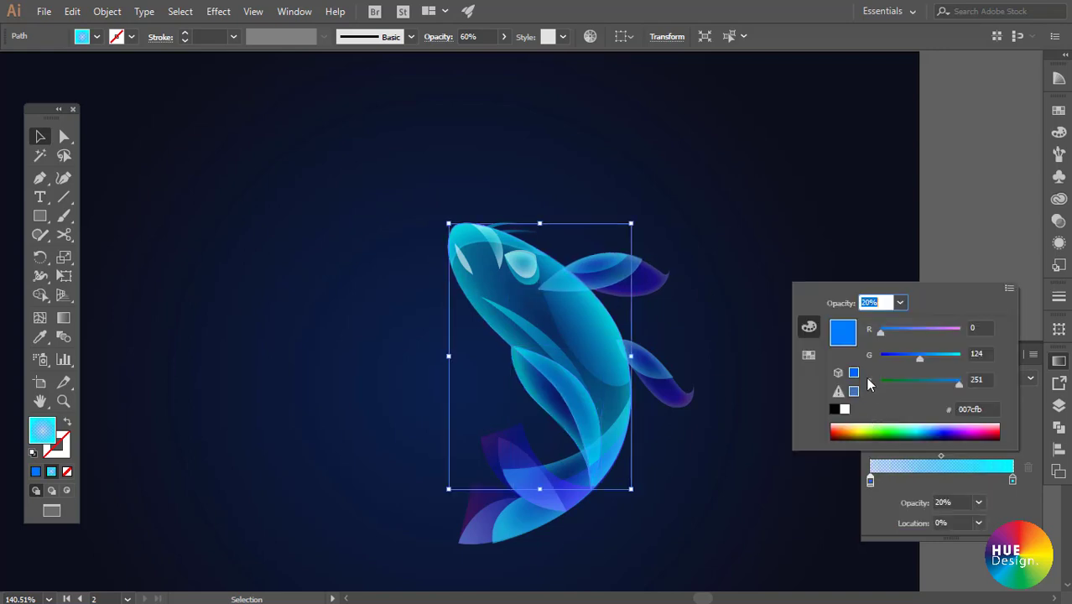
left_click(895, 331)
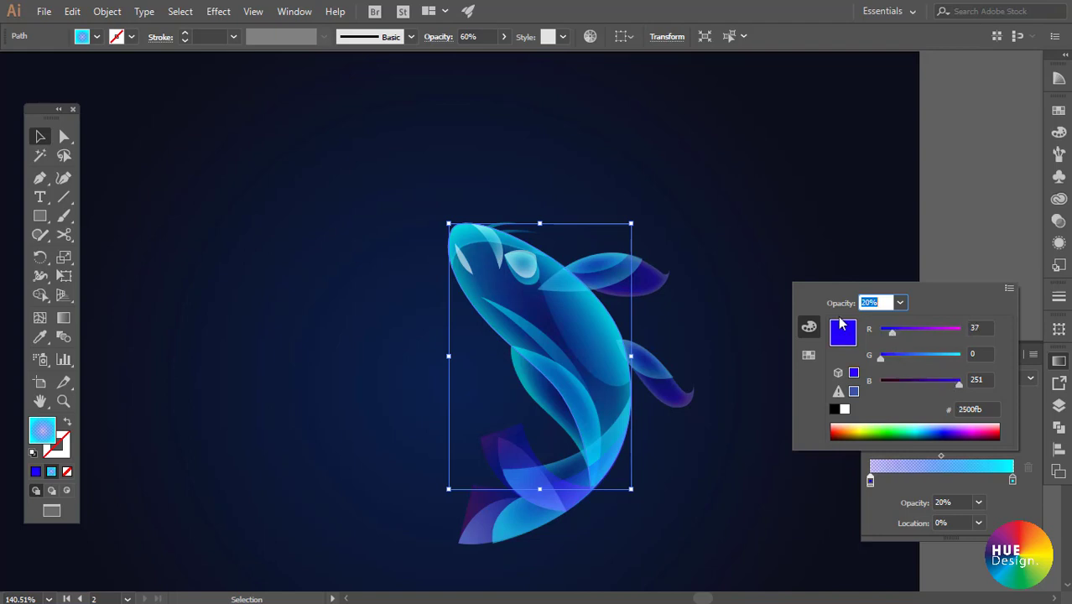
left_click_drag(895, 337, 880, 332)
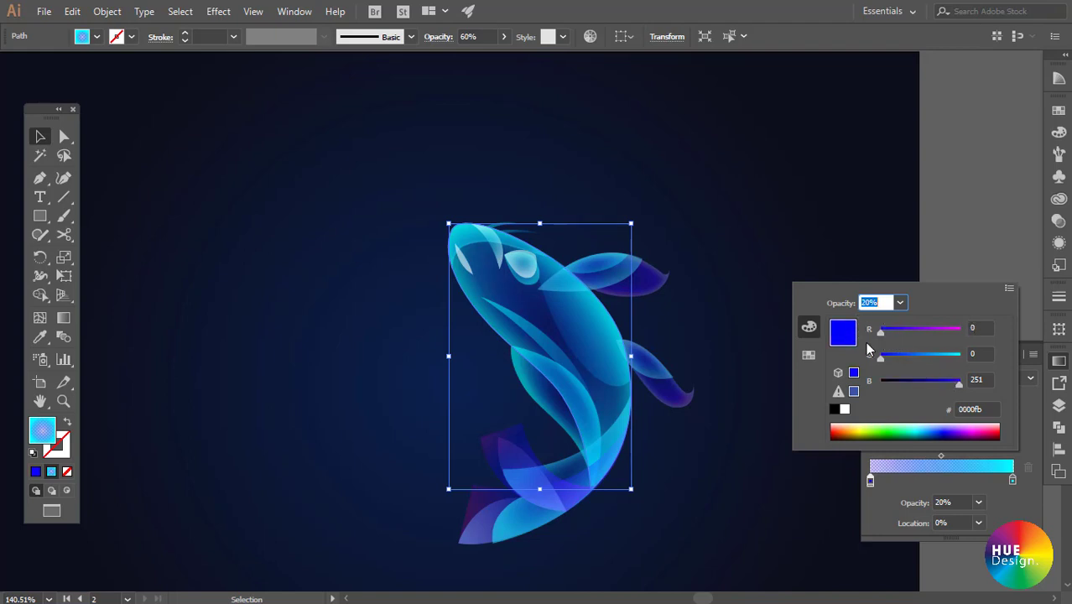
left_click(909, 336)
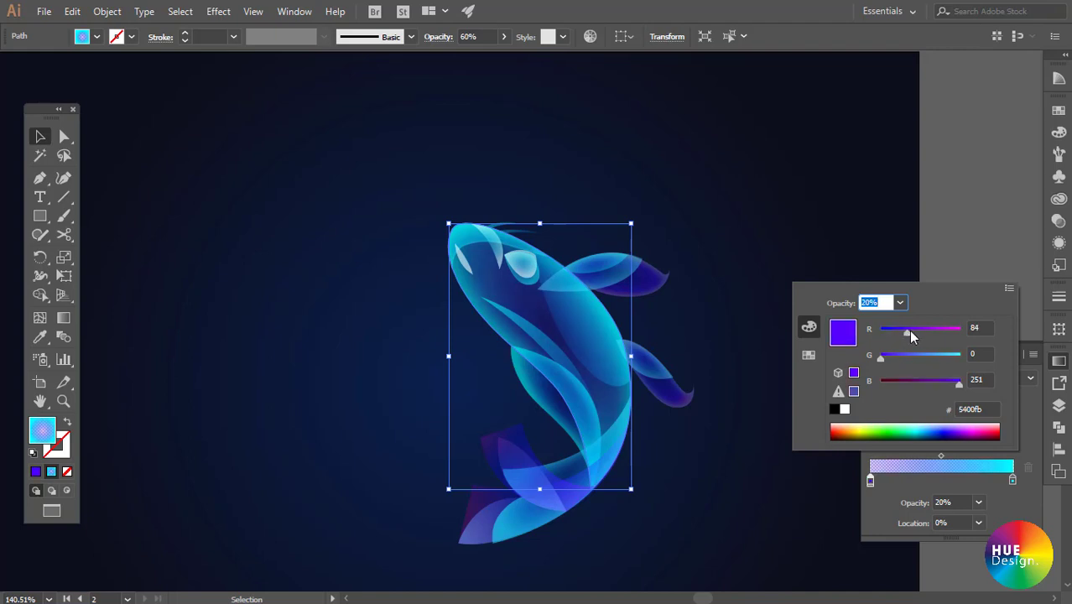
left_click_drag(911, 336, 909, 336)
mouse_move(921, 334)
left_mouse_down()
mouse_move(879, 334)
mouse_move(902, 337)
left_mouse_up()
left_click(777, 233)
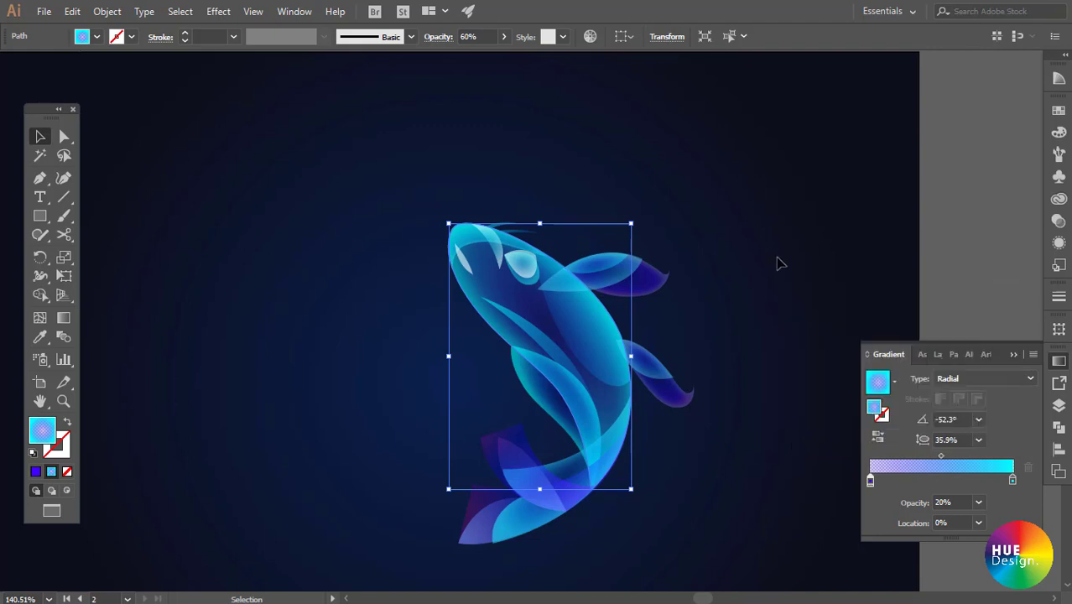
double_click(870, 481)
left_click_drag(895, 335, 753, 228)
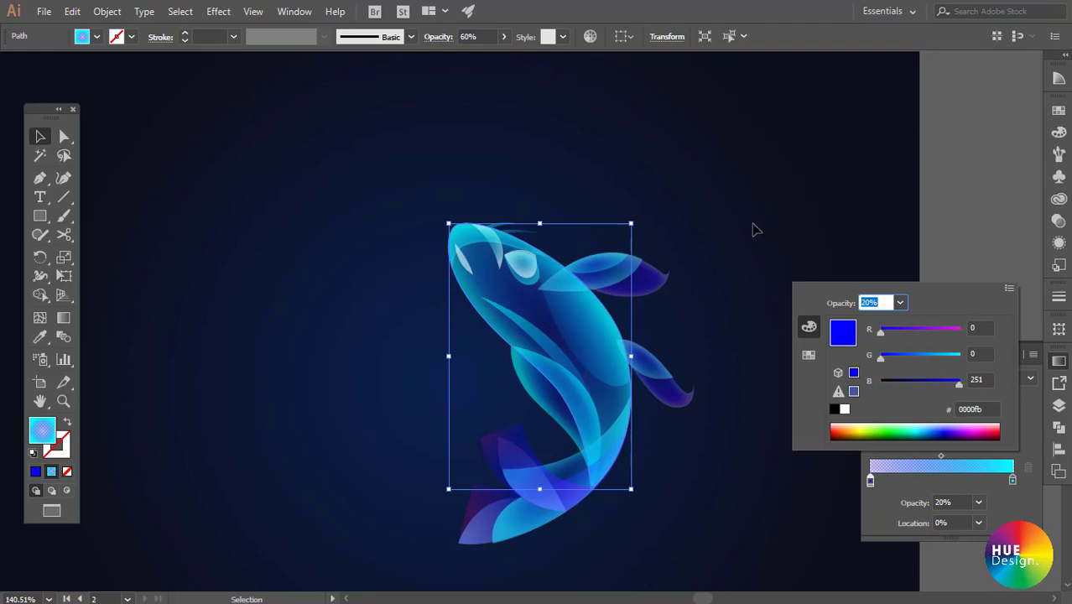
left_click(770, 228)
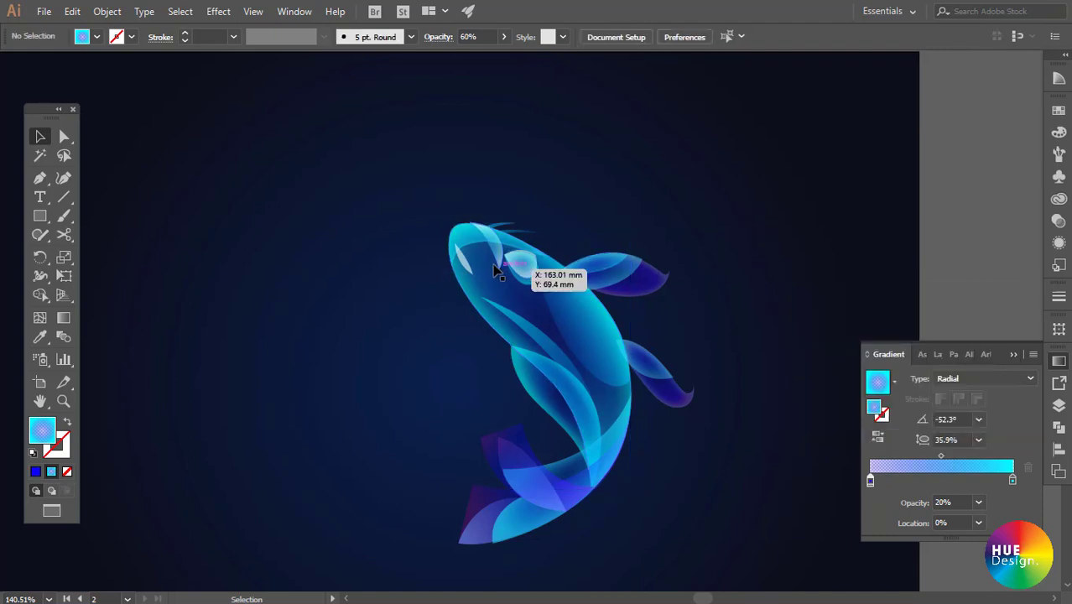
- Make the fish head gradient's starting stop pure blue (R0 G0 B251)
left_click(470, 244)
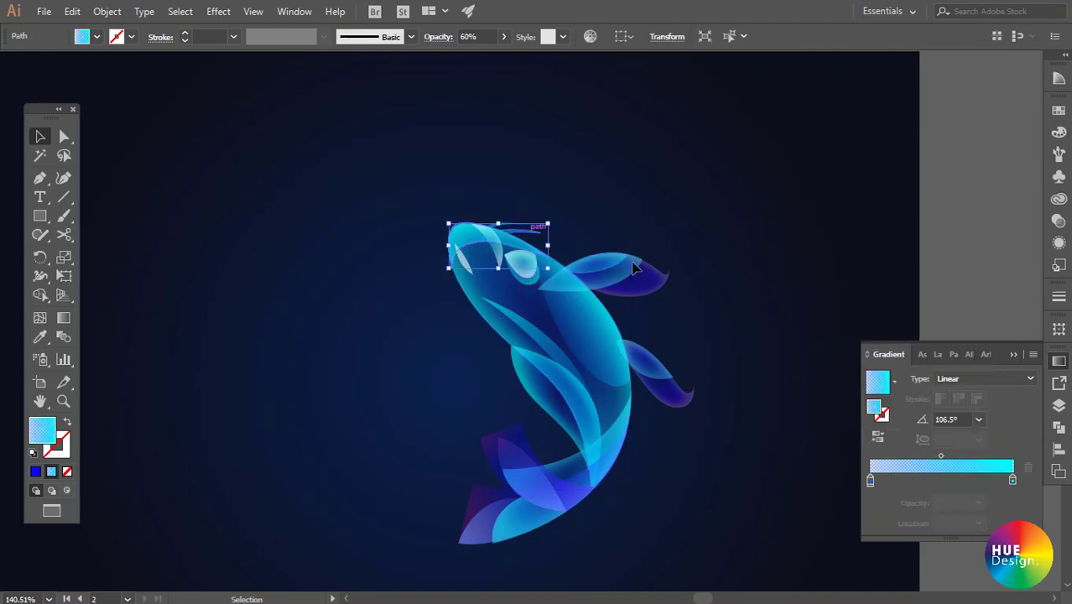
left_click(870, 482)
double_click(870, 482)
left_click(882, 355)
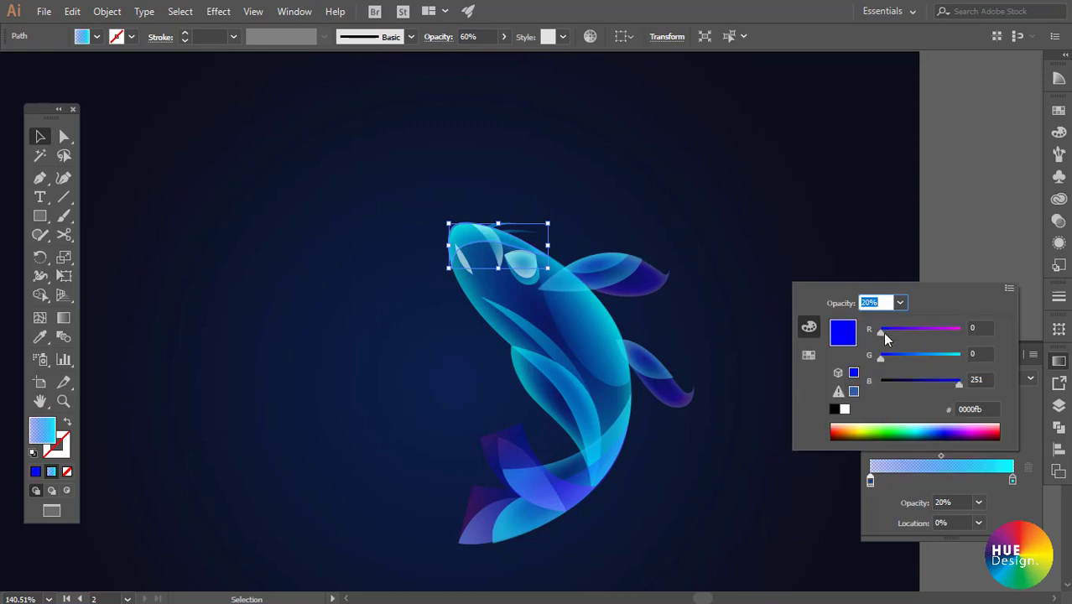
left_click_drag(881, 332, 868, 324)
left_click(760, 229)
left_click(760, 344)
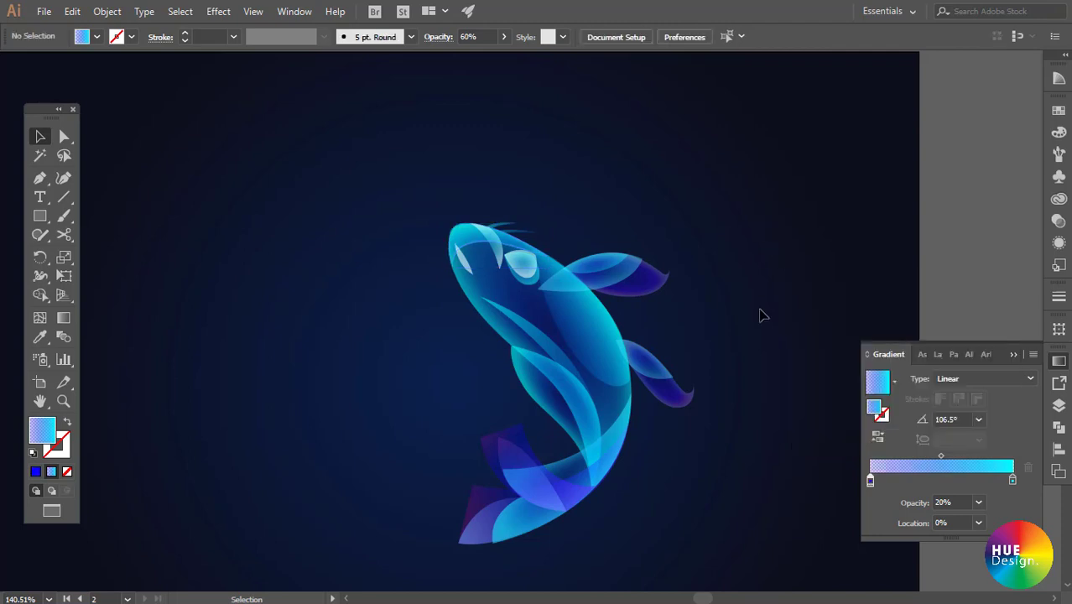
- Turn another body shape's starting gradient stop purple 6f00fb, then zoom in on the fish
left_click(556, 352)
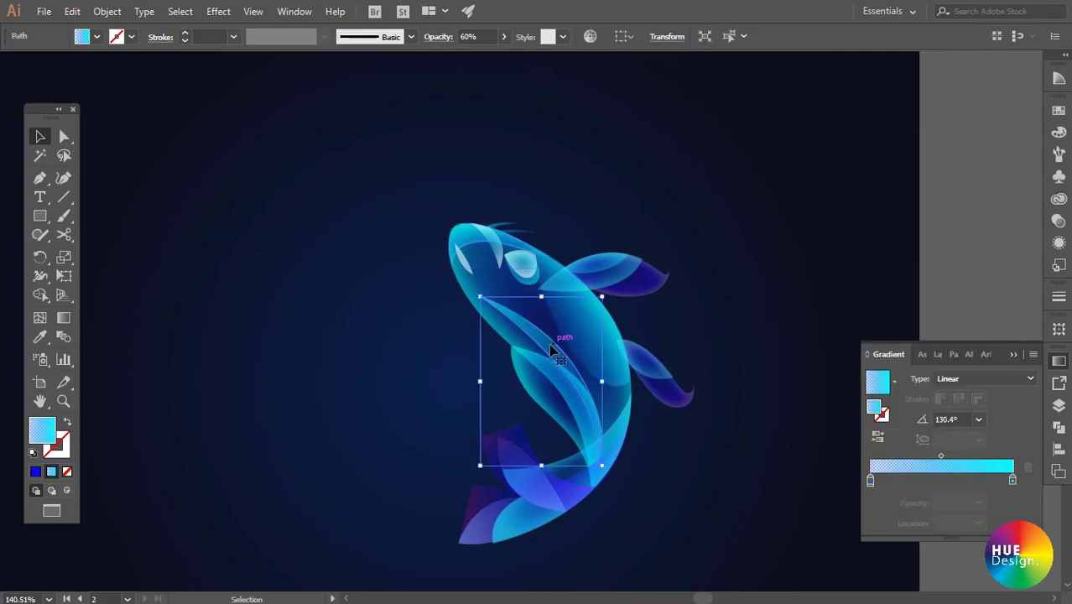
double_click(870, 482)
mouse_move(918, 363)
left_mouse_down()
mouse_move(880, 355)
mouse_move(915, 334)
left_mouse_up()
left_click(793, 250)
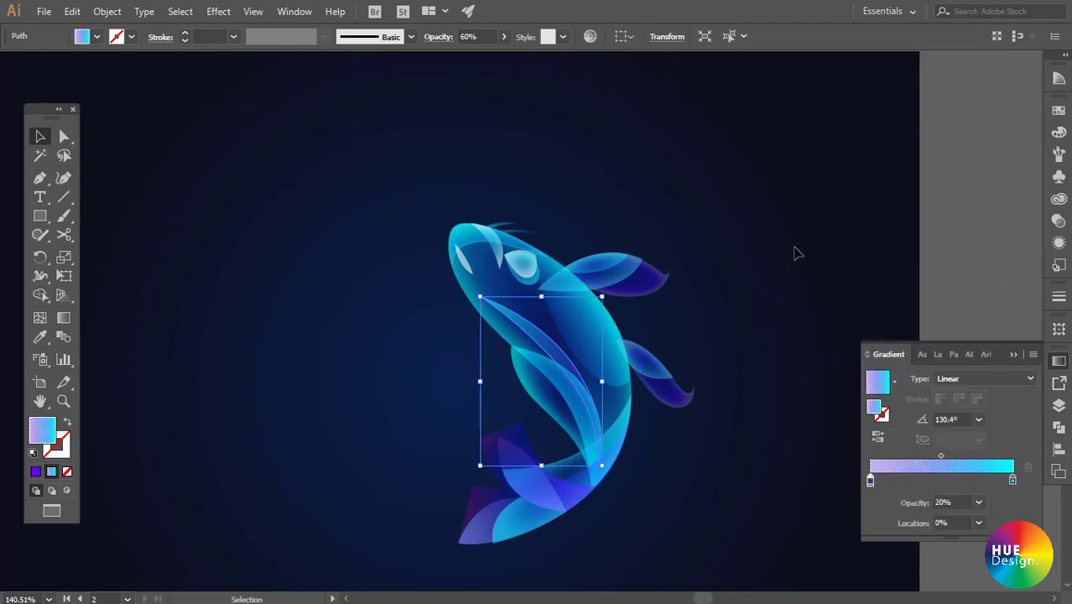
left_click(787, 279)
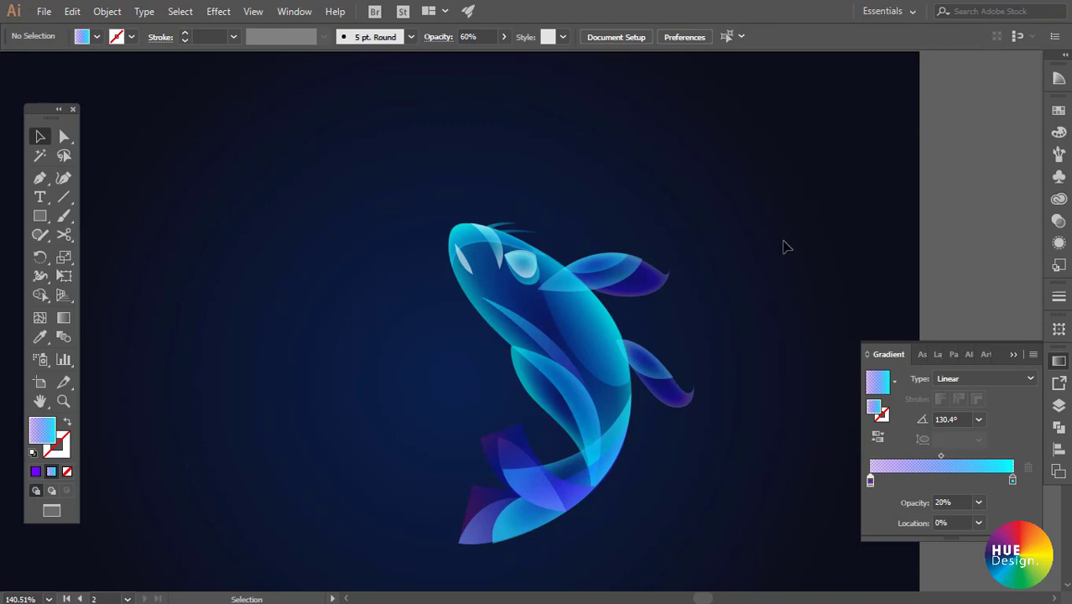
scroll(723, 285, "down", 3)
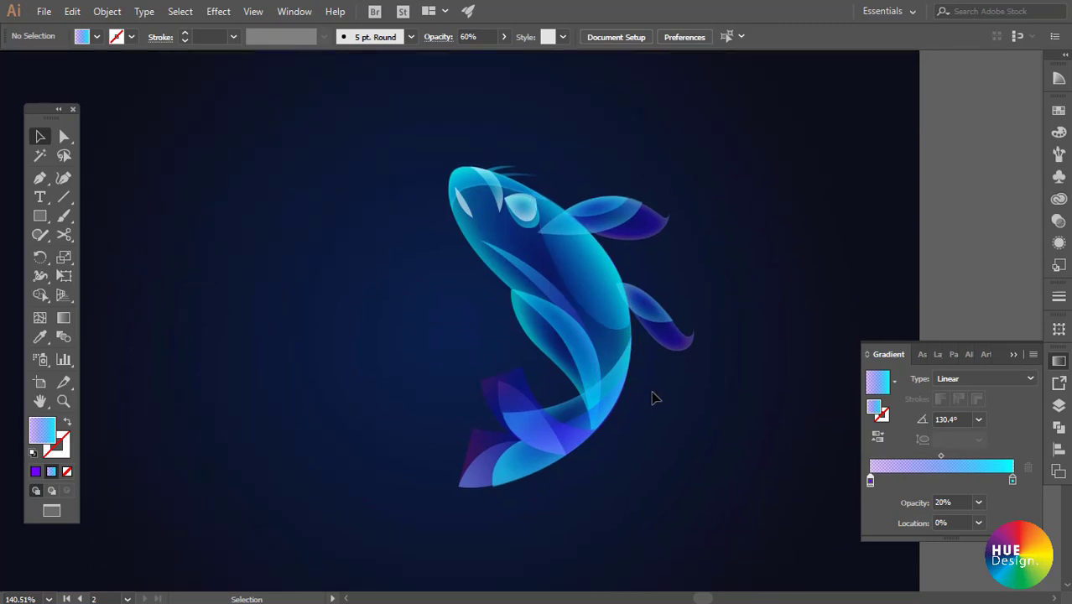
left_click_drag(548, 239, 539, 250)
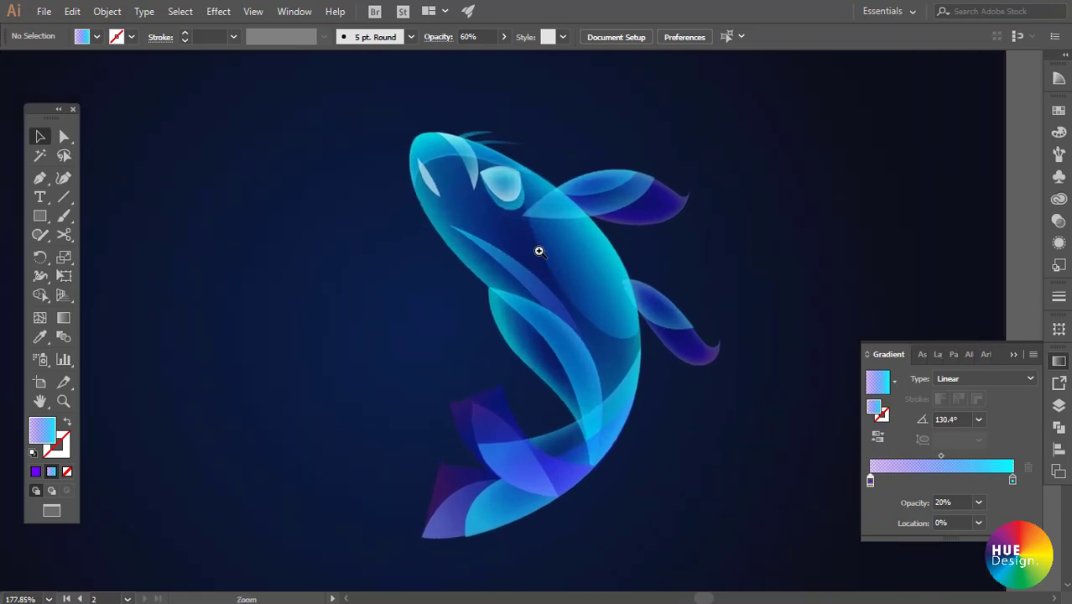
left_click(427, 172)
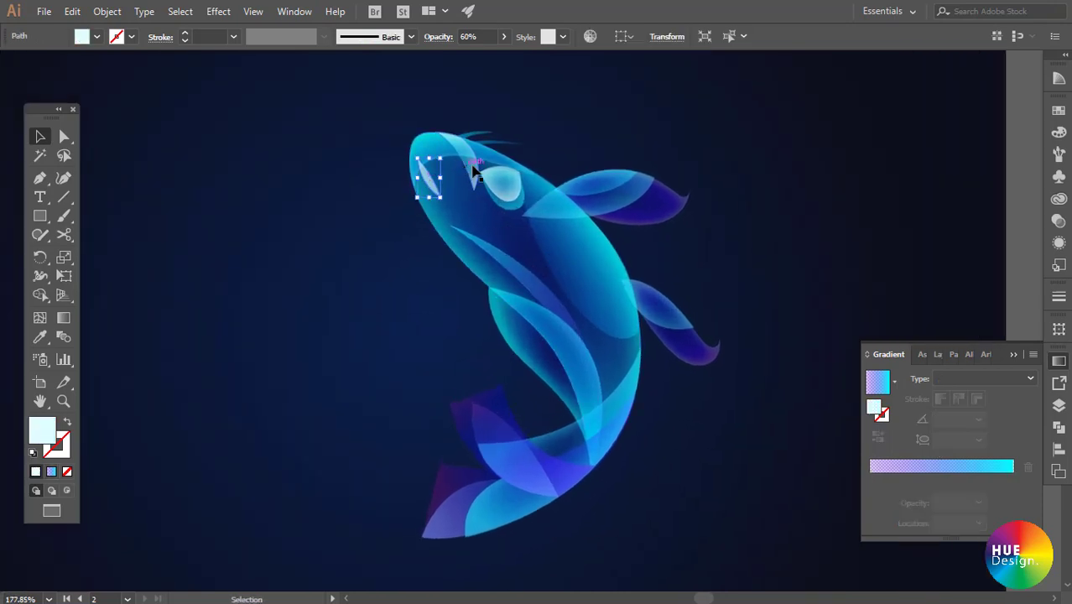
- Set the two head highlight streaks to 50% opacity in the Transparency panel
left_click(474, 170, "shift")
left_click(1059, 132)
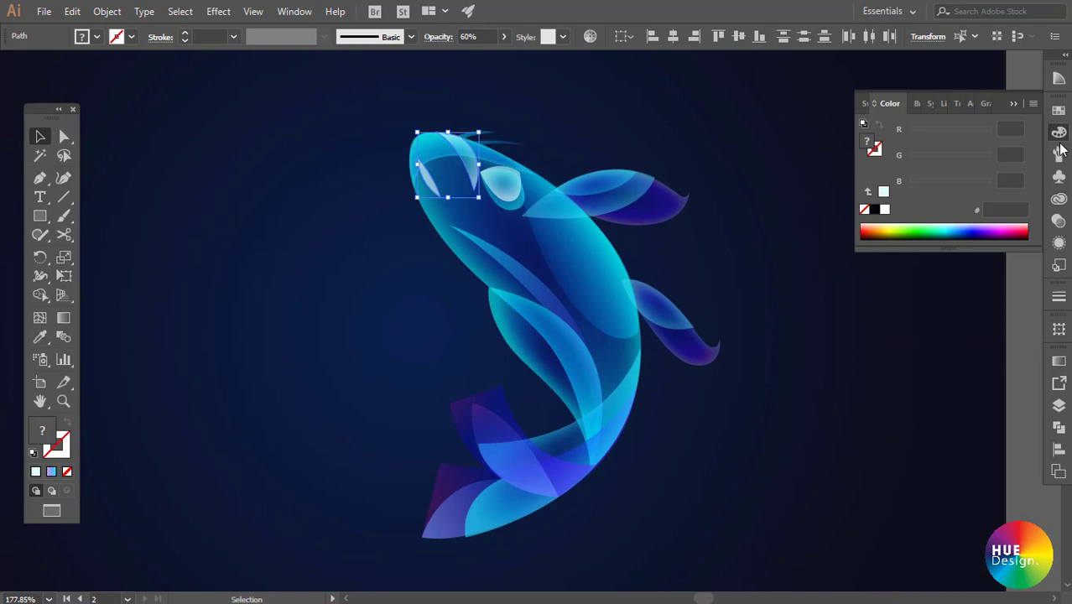
left_click(1059, 221)
left_click(991, 127)
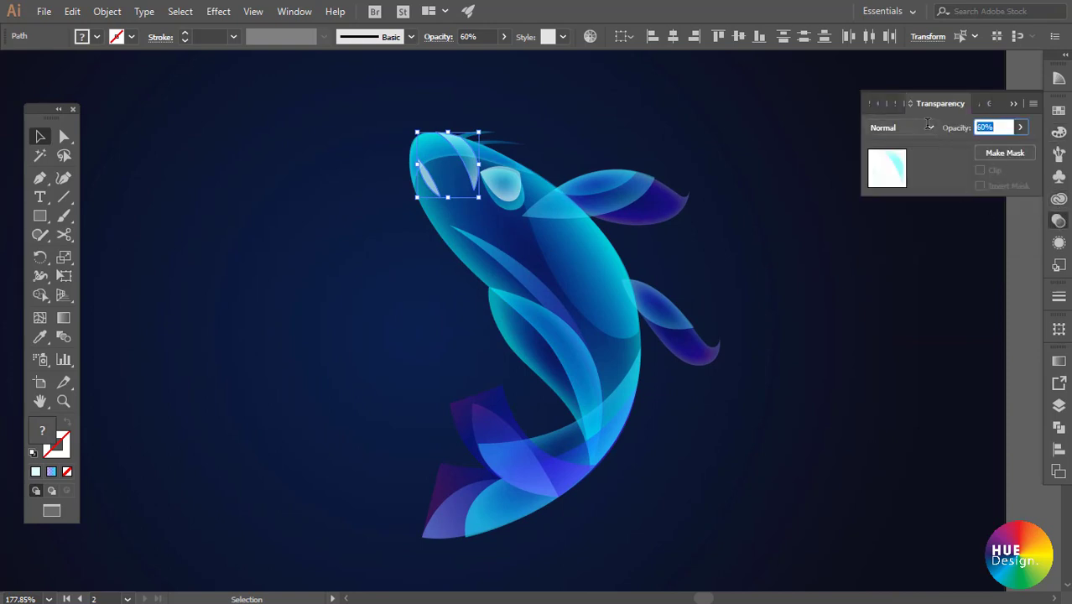
type("50")
key("Return")
left_click(808, 309)
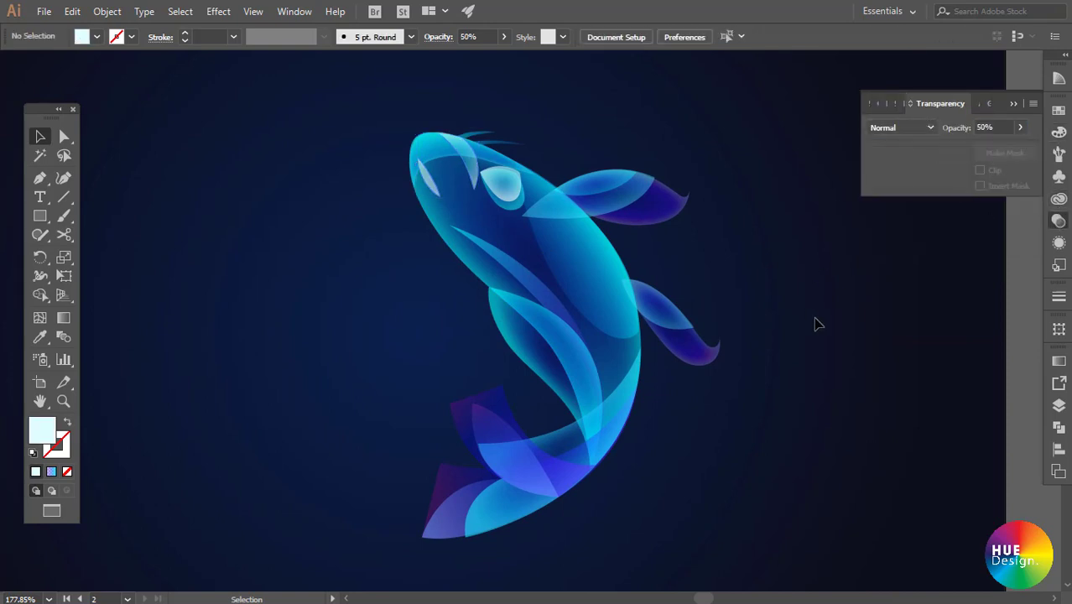
left_click_drag(770, 281, 771, 293)
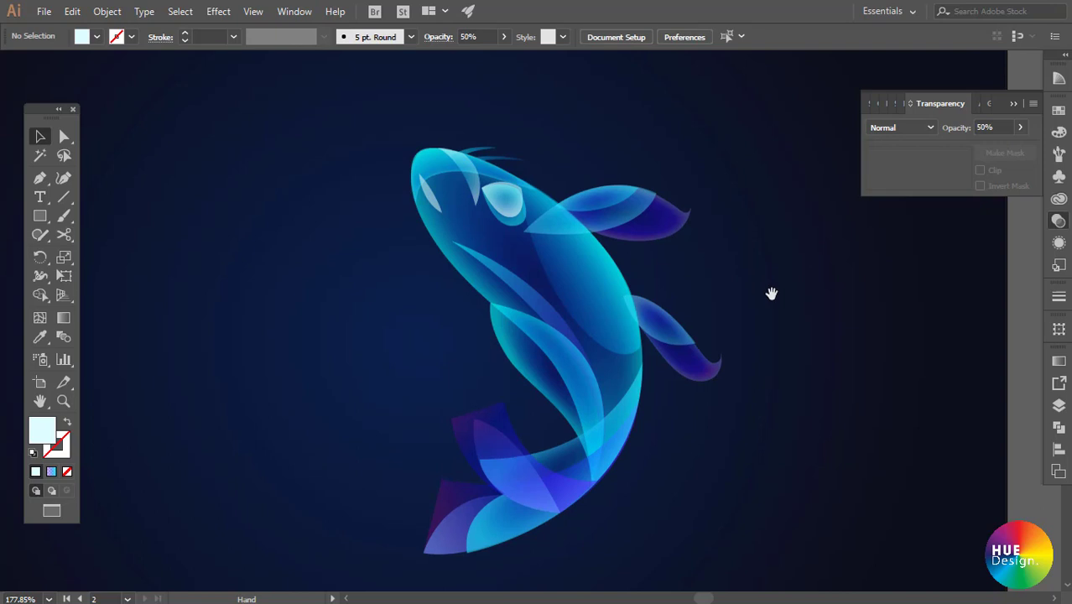
- Lower the fish's eye shape to 50% opacity
left_click(510, 202)
double_click(996, 128)
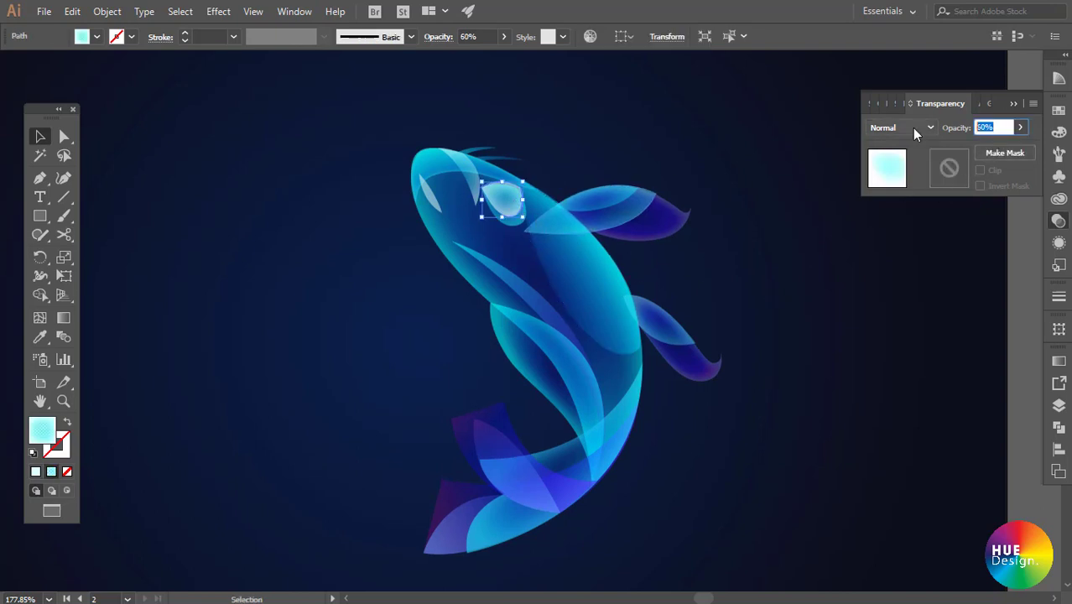
type("50")
key("Return")
left_click(779, 332)
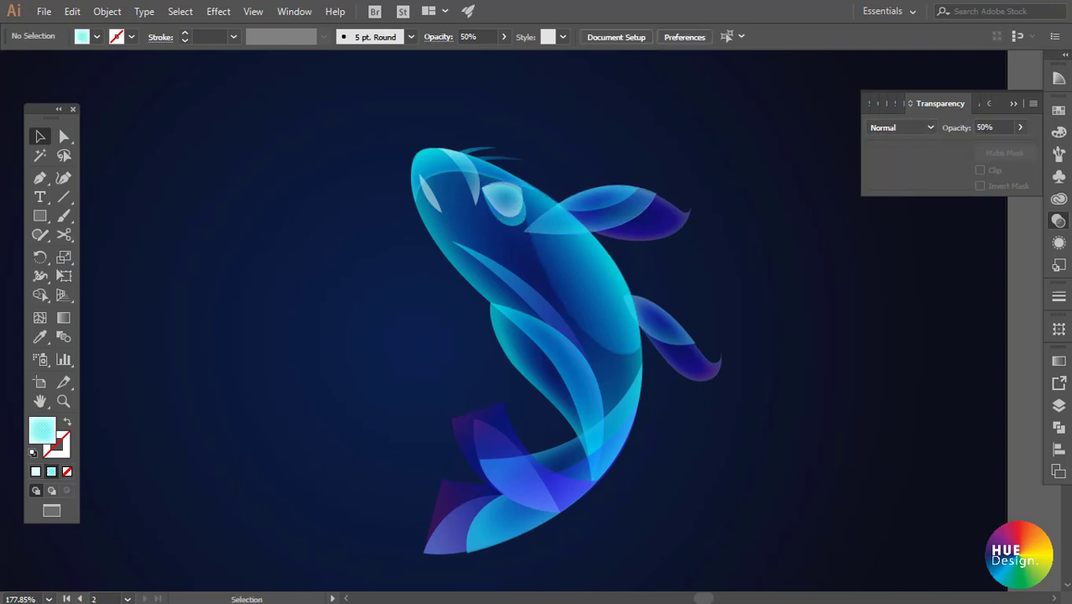
left_click_drag(778, 347, 791, 366)
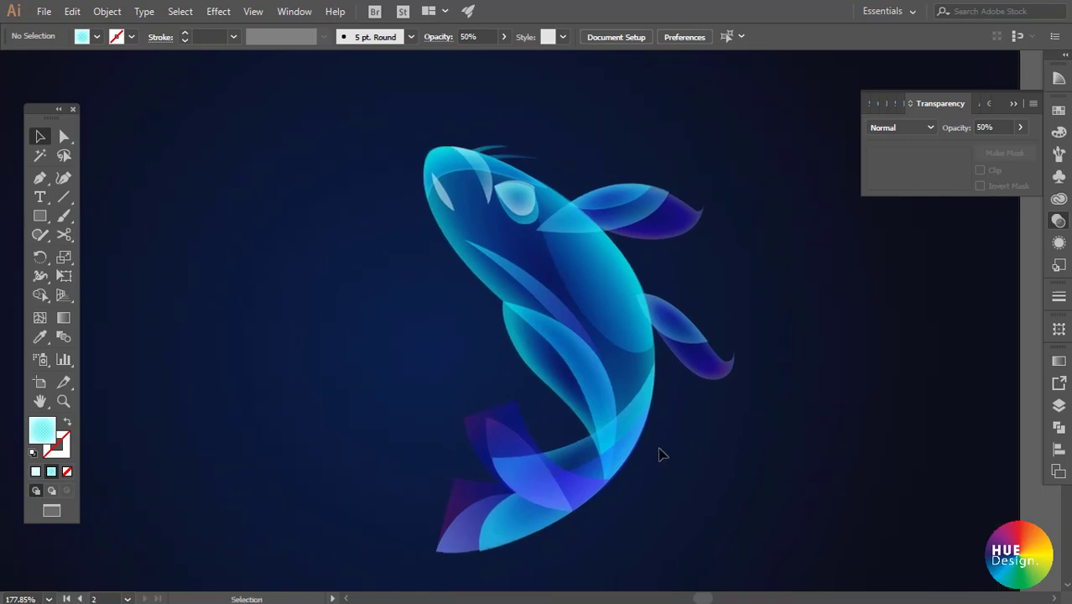
- Show All (Ctrl+Alt+3) to reveal the hidden white fin stripes and scales
left_click(604, 411)
left_click(600, 436)
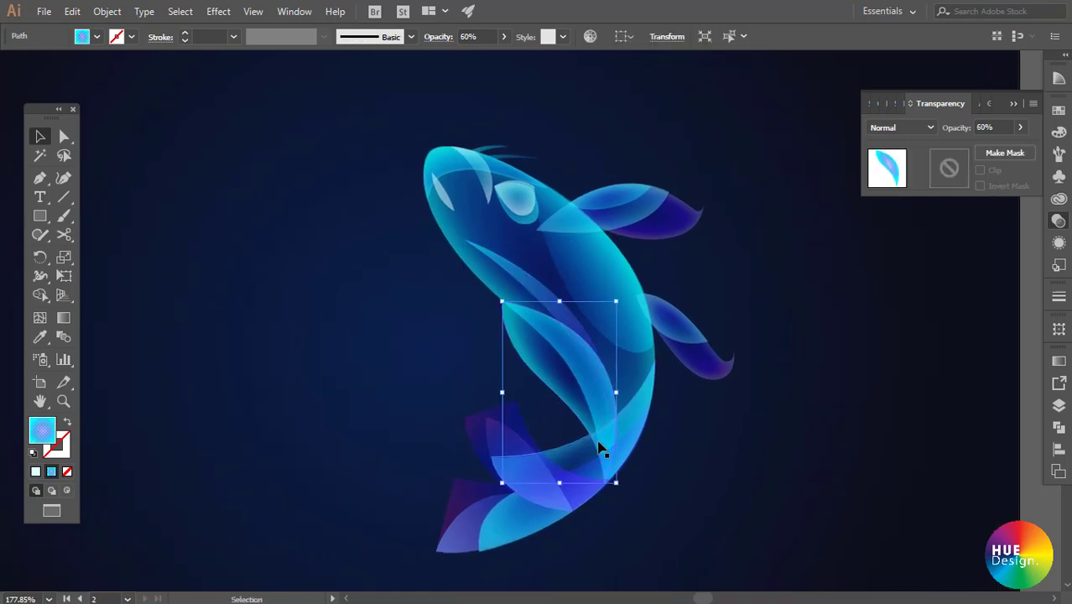
key("ctrl+alt+3")
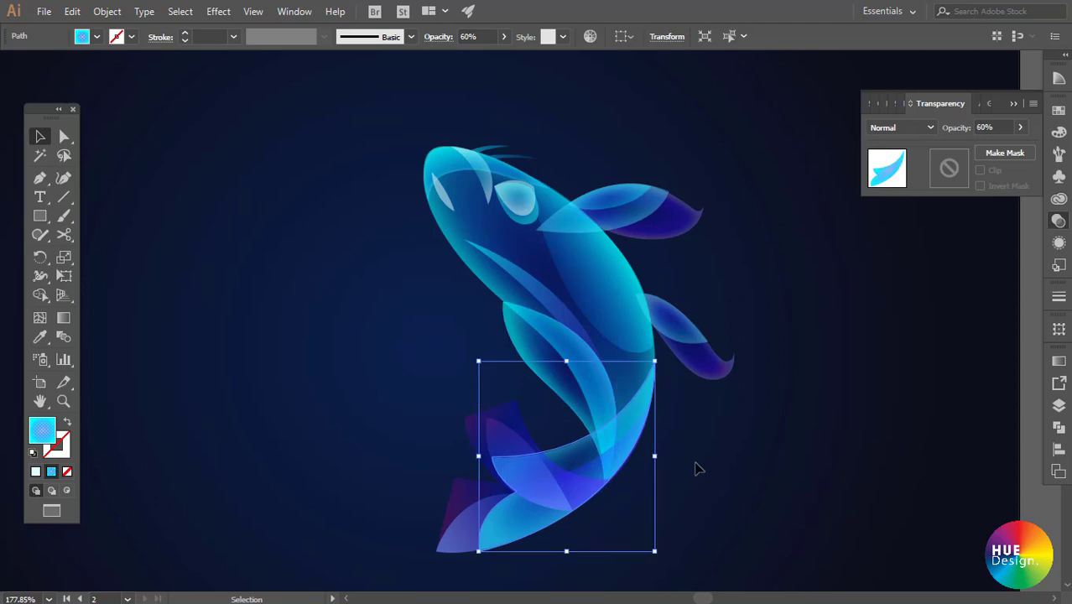
left_click(705, 467)
key("ctrl+alt+3")
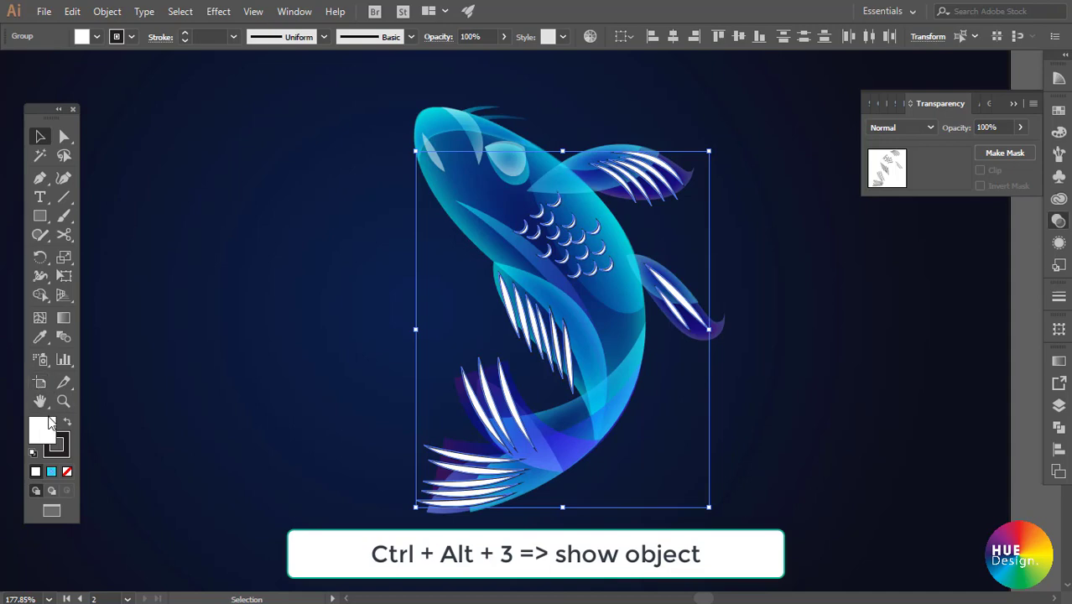
- Remove the fin/scale group's stroke and eyedrop the fish head's appearance onto it
key("x")
key("slash")
key("x")
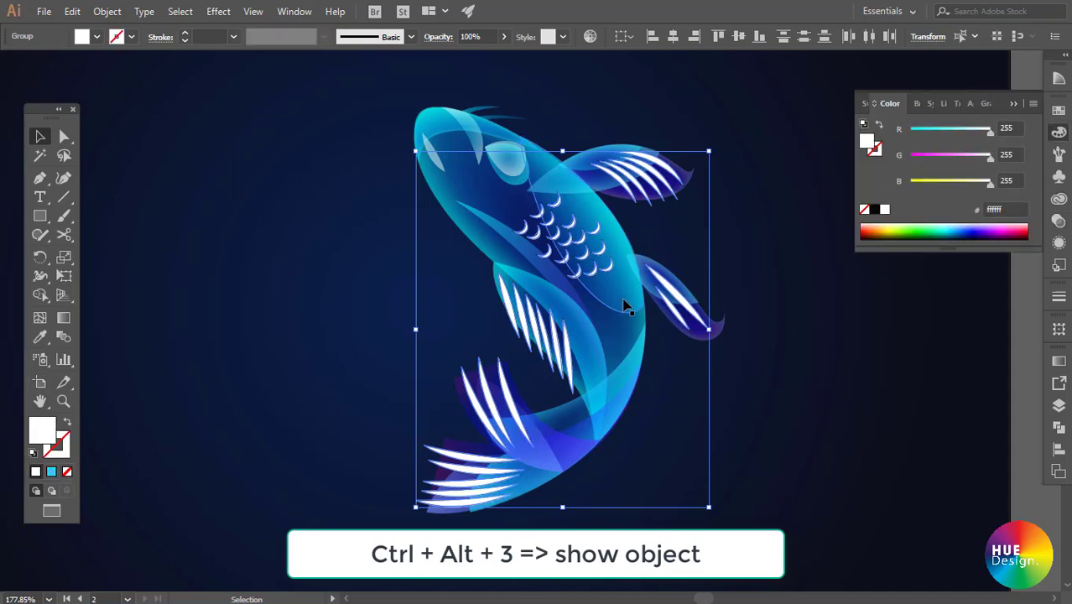
key("i")
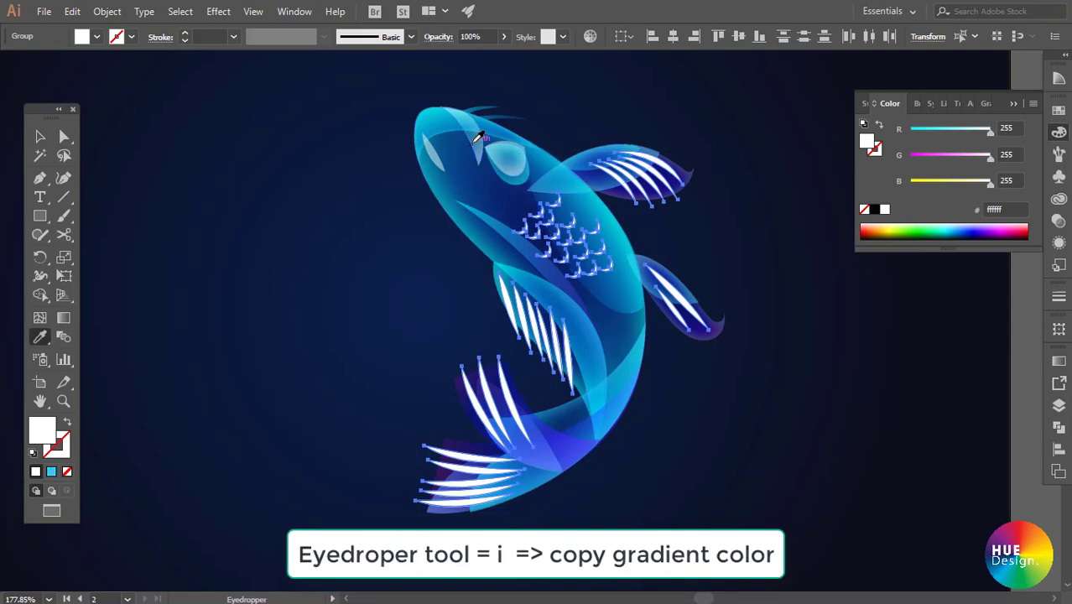
left_click(476, 141)
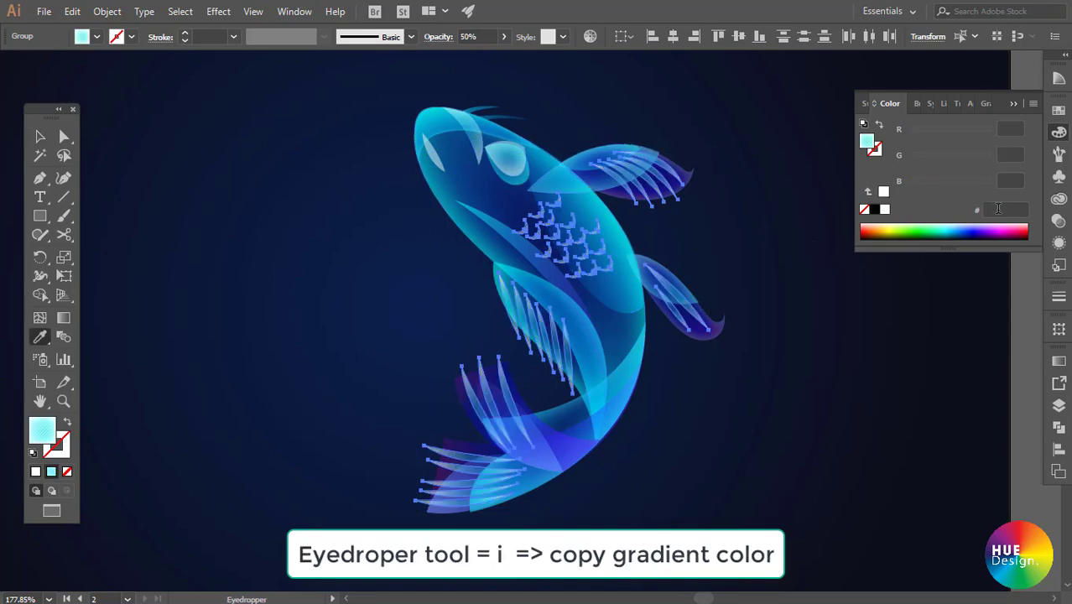
key("v")
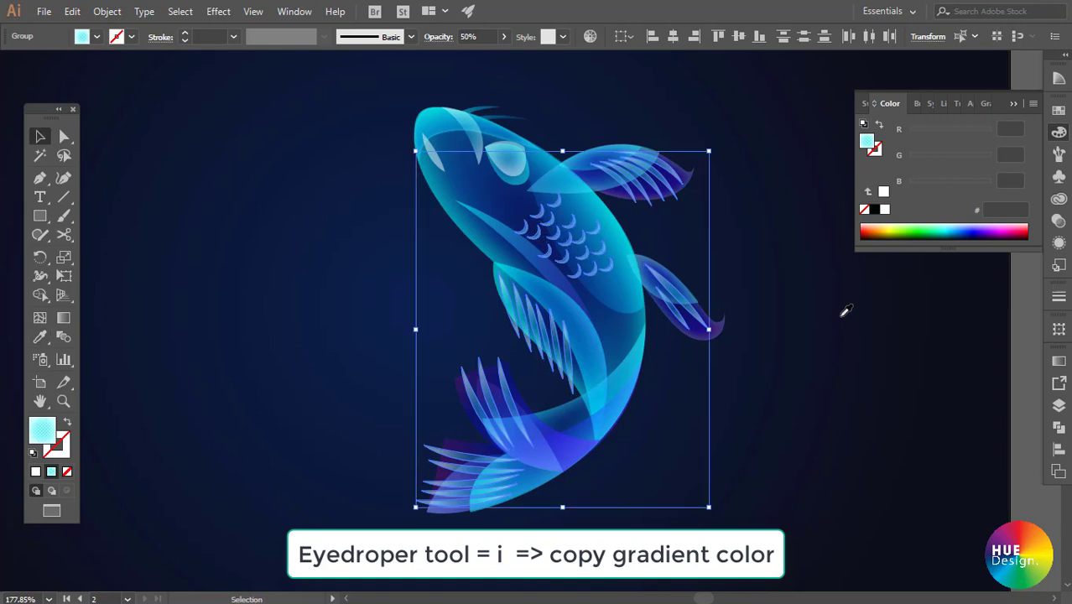
left_click(802, 336)
left_click_drag(801, 336, 789, 352)
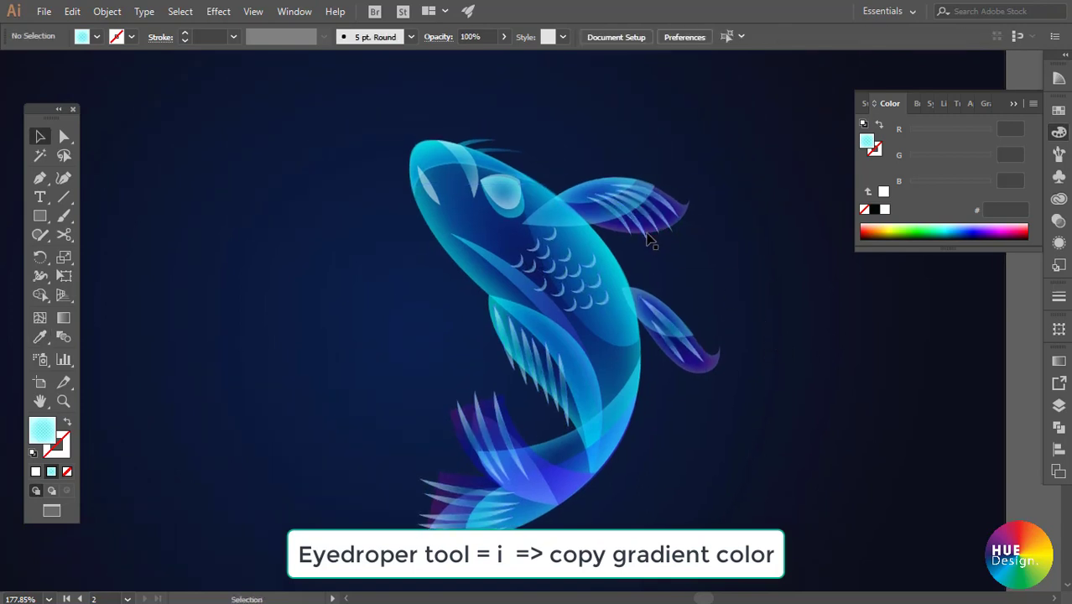
- Undo the head look and eyedrop the body's gradient fill at 60% opacity instead
key("a")
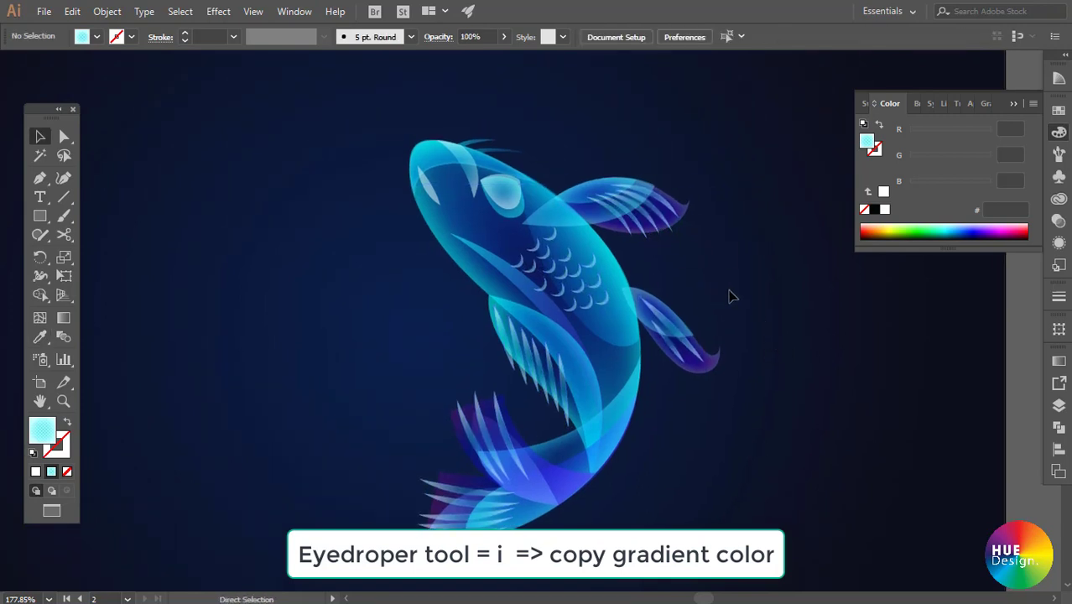
key("v")
key("ctrl+z")
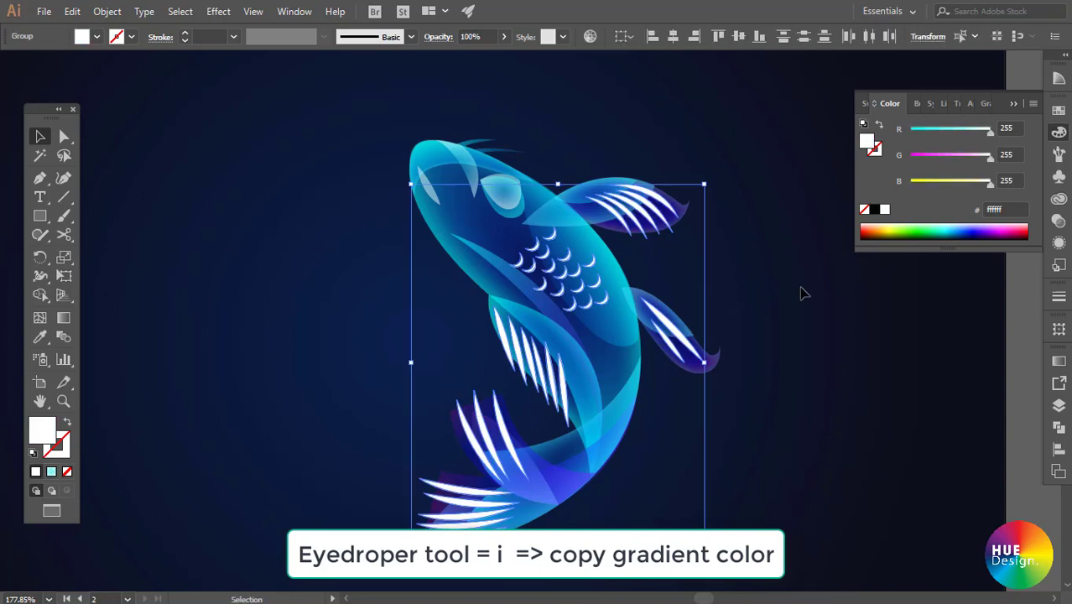
key("i")
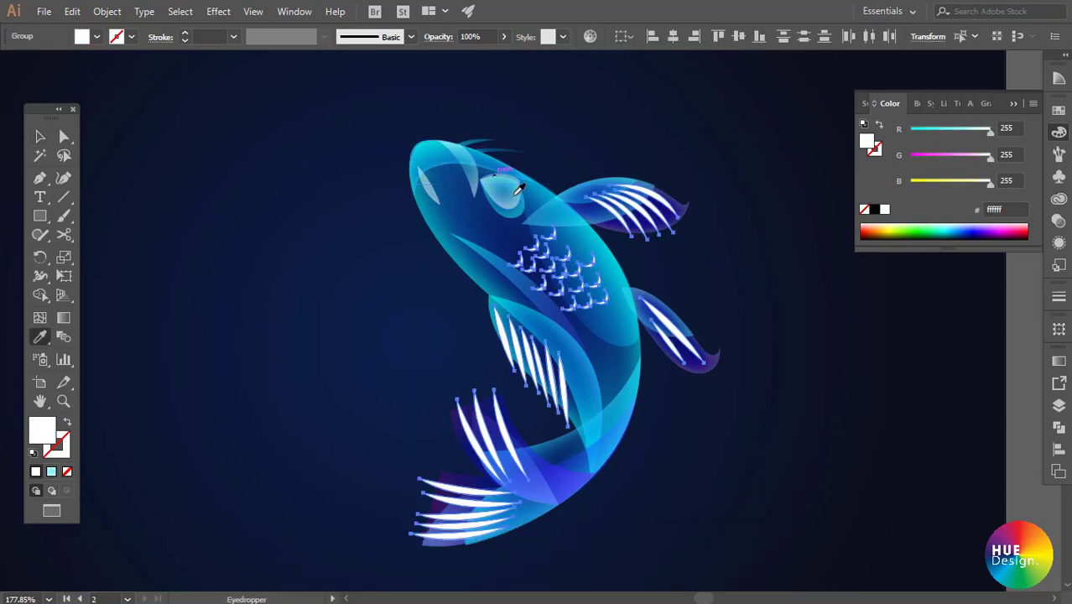
left_click(504, 265)
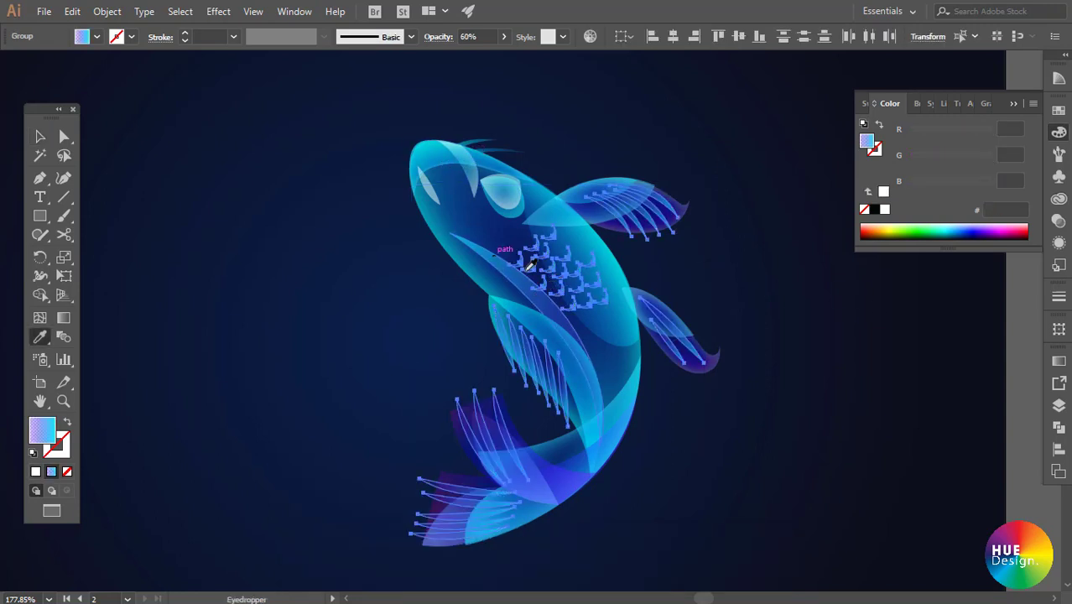
key("v")
left_click(816, 344)
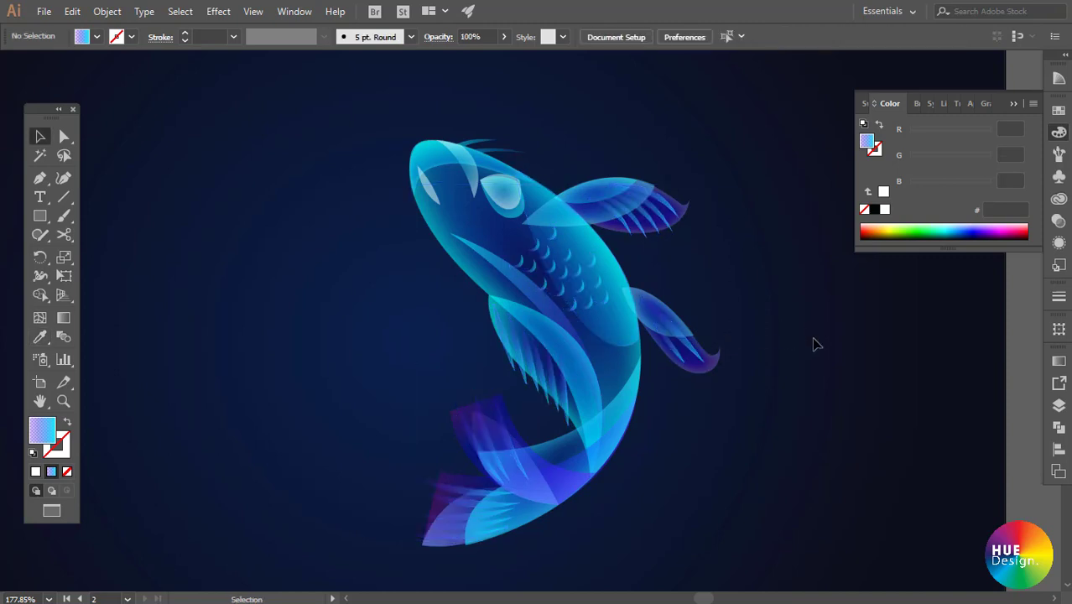
scroll(755, 352, "up", 1)
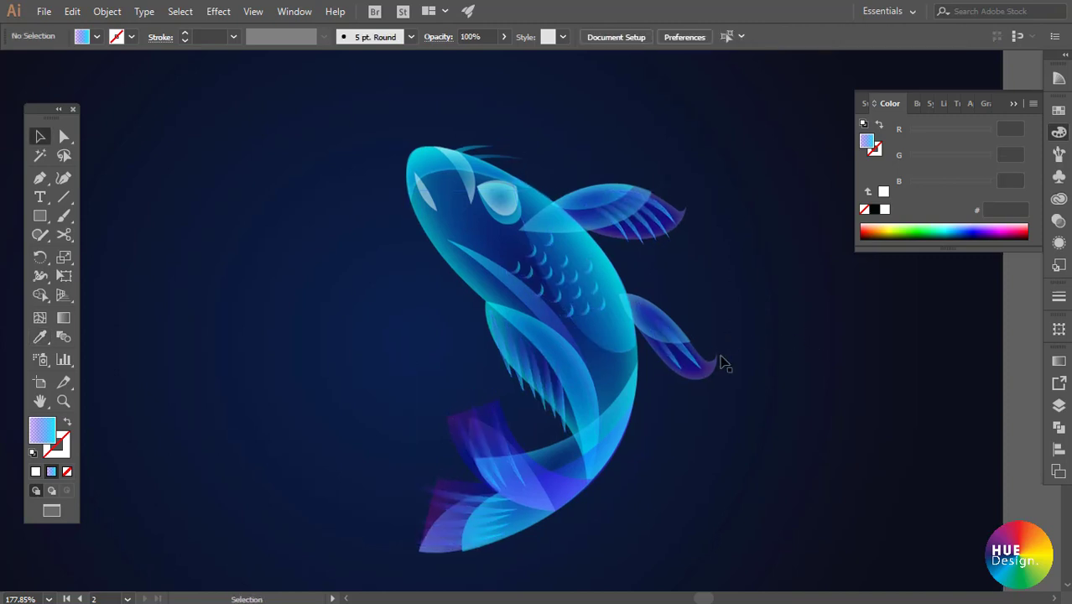
- With the Group Selection Tool, select the top fin stripes plus two belly fin stripes
left_click(639, 235)
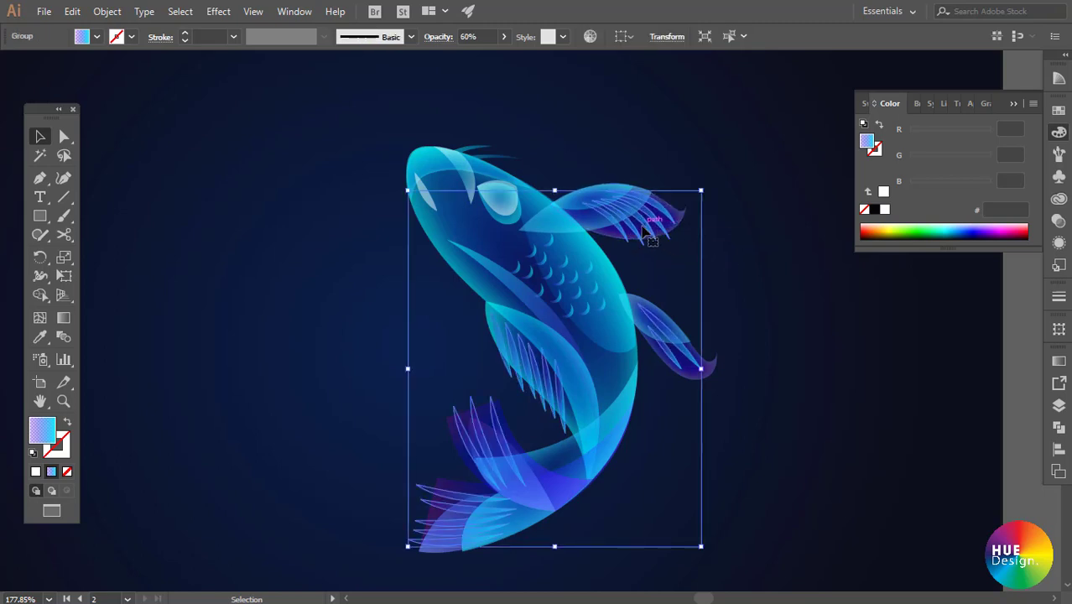
left_click(65, 136)
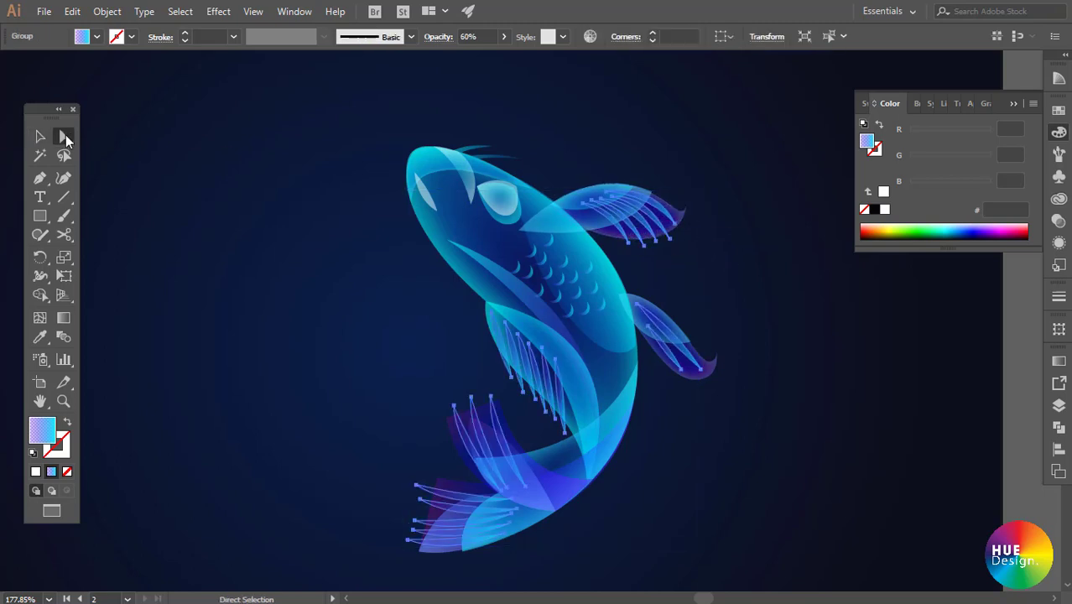
left_click_drag(67, 141, 99, 154)
left_click(236, 189)
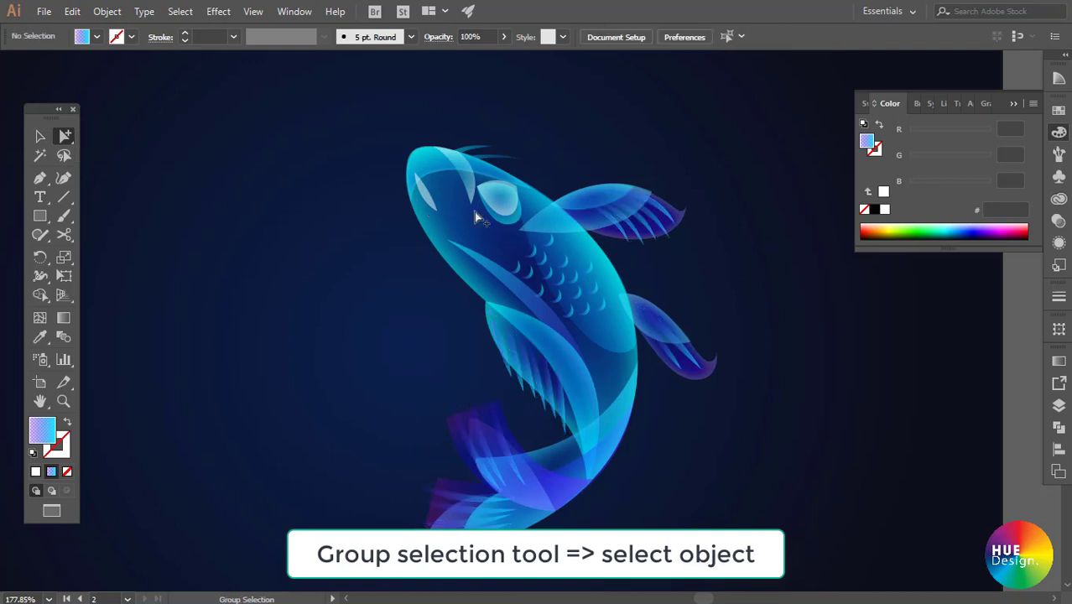
left_click(649, 239)
left_click(658, 224)
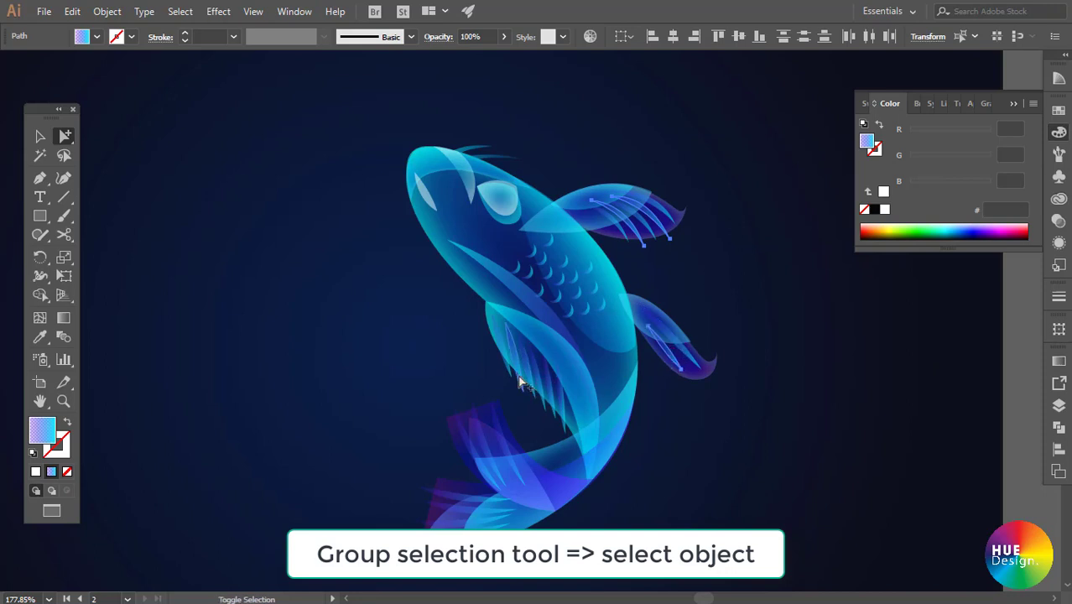
left_click(544, 395, "shift")
left_click(554, 408, "shift")
- Change the stripes' gradient end stop to periwinkle blue 7977fe, removing a stray extra stop
left_click(1059, 360)
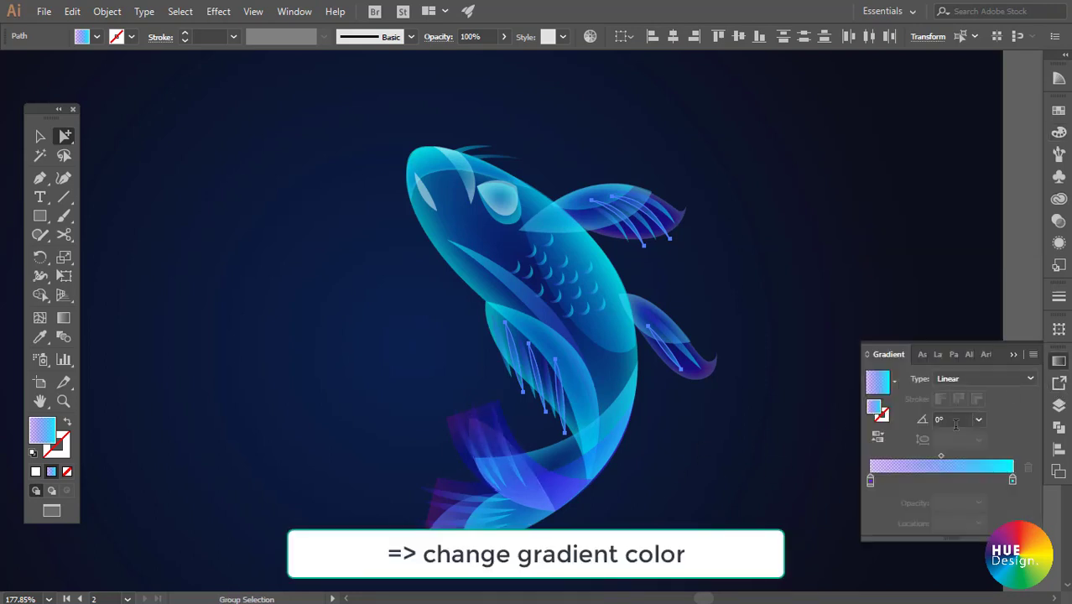
left_click(877, 484)
double_click(876, 484)
left_click_drag(877, 484, 879, 500)
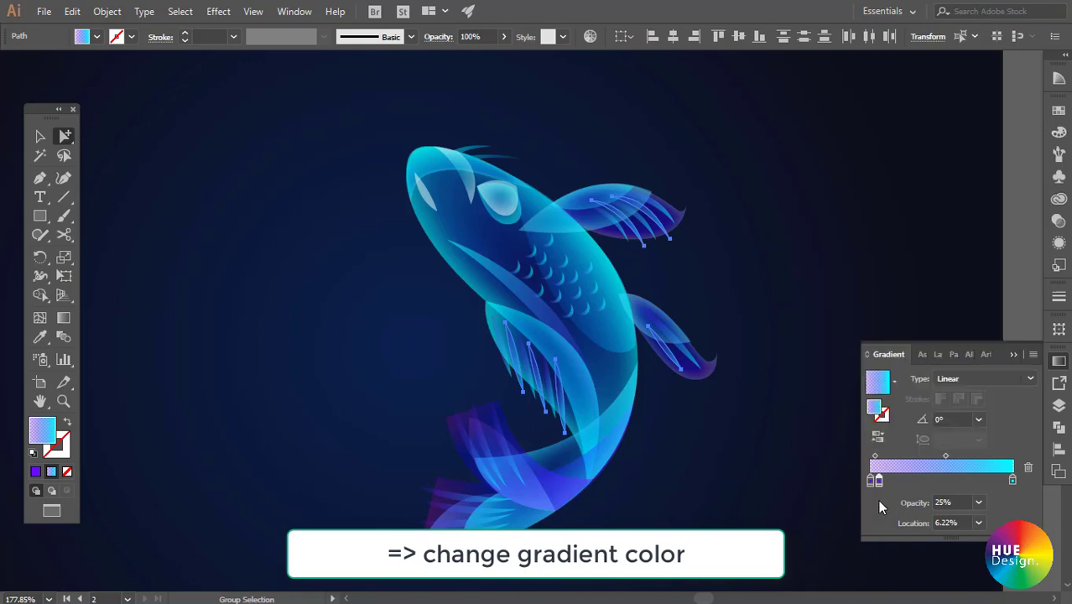
left_click(1013, 480)
double_click(1013, 480)
mouse_move(960, 356)
left_mouse_down()
mouse_move(922, 360)
mouse_move(907, 348)
mouse_move(918, 359)
left_mouse_up()
left_click(905, 329)
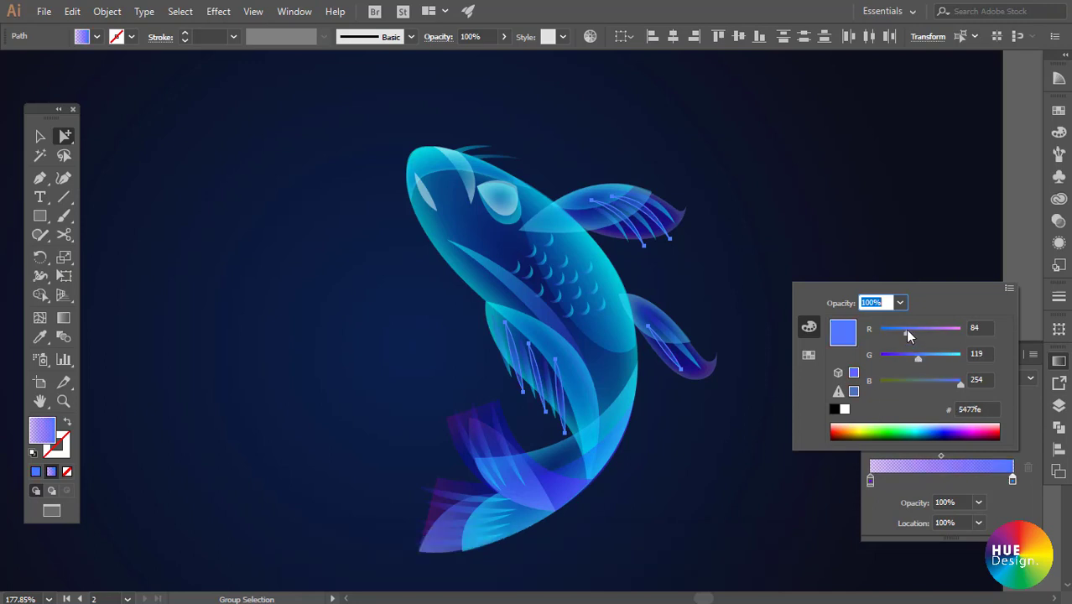
left_click_drag(908, 335, 915, 332)
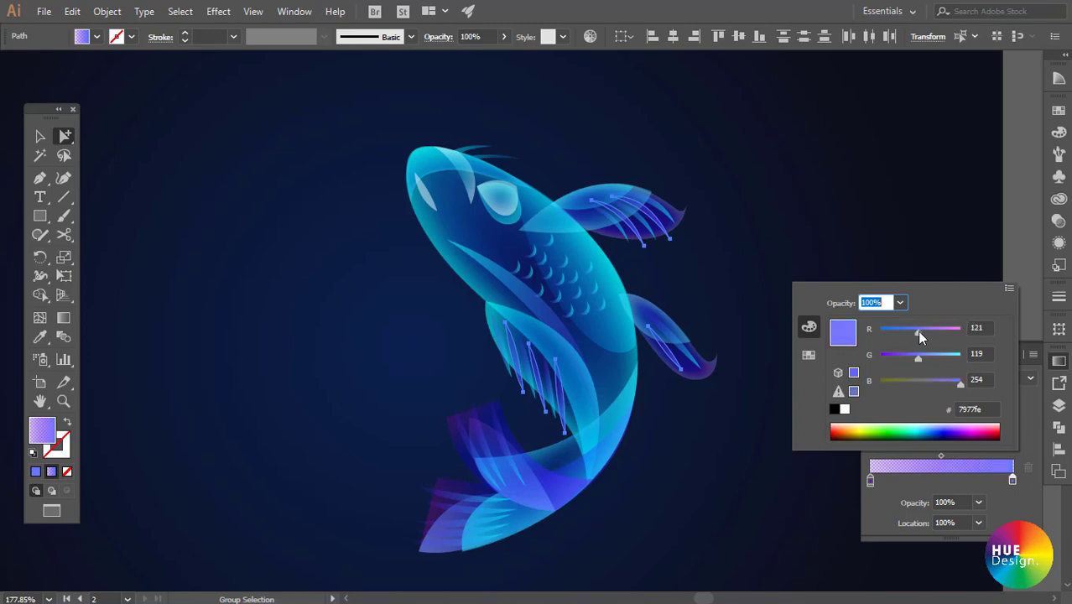
left_click(1013, 500)
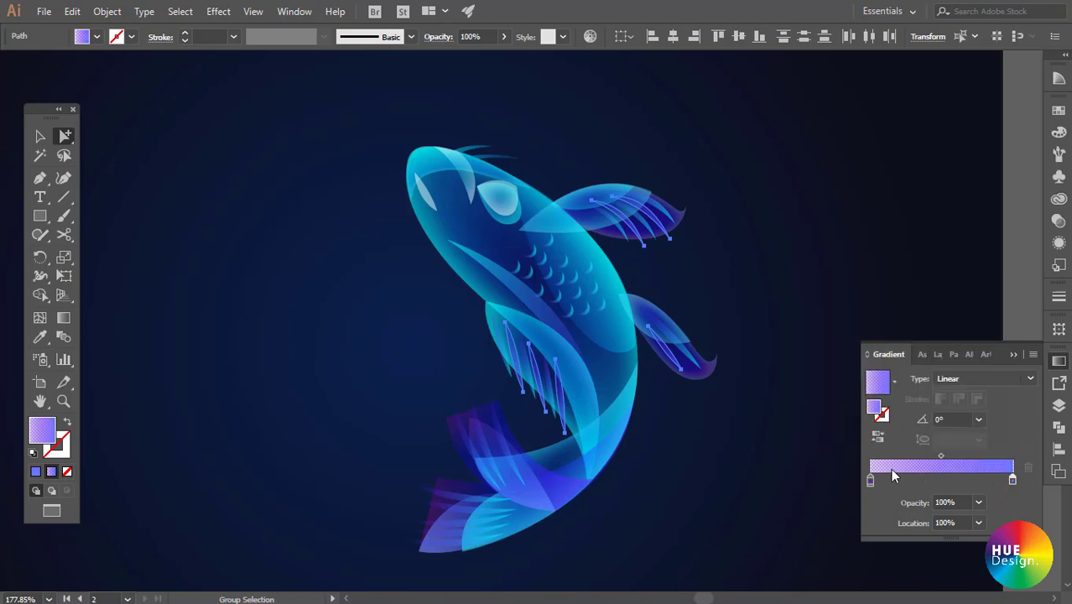
- Lower the red in the 20% start stop to violet 5400fb, then reselect the fish group
double_click(870, 481)
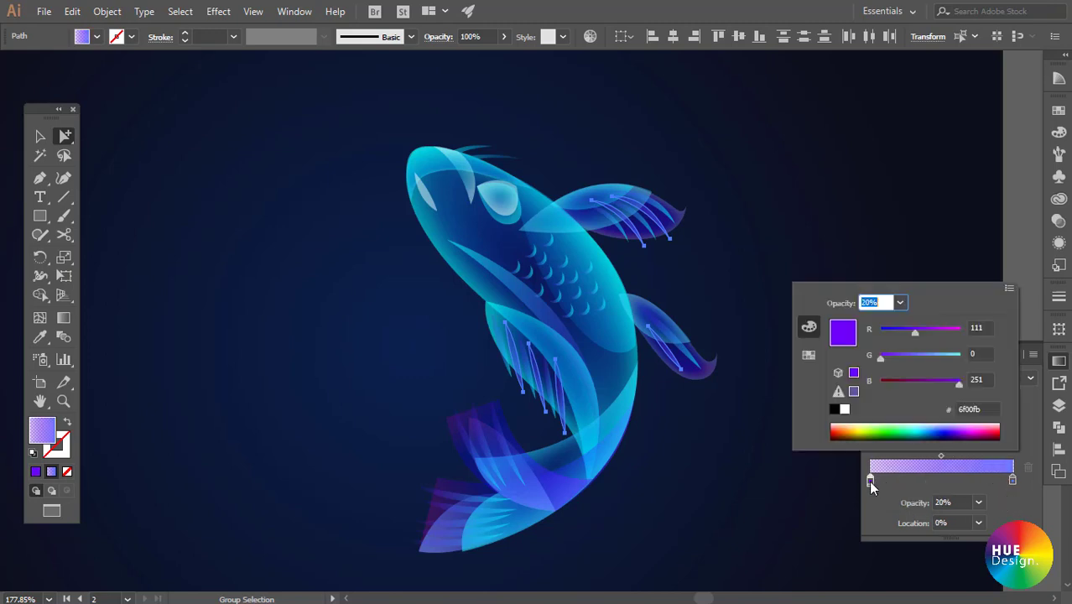
left_click(908, 332)
left_click(761, 250)
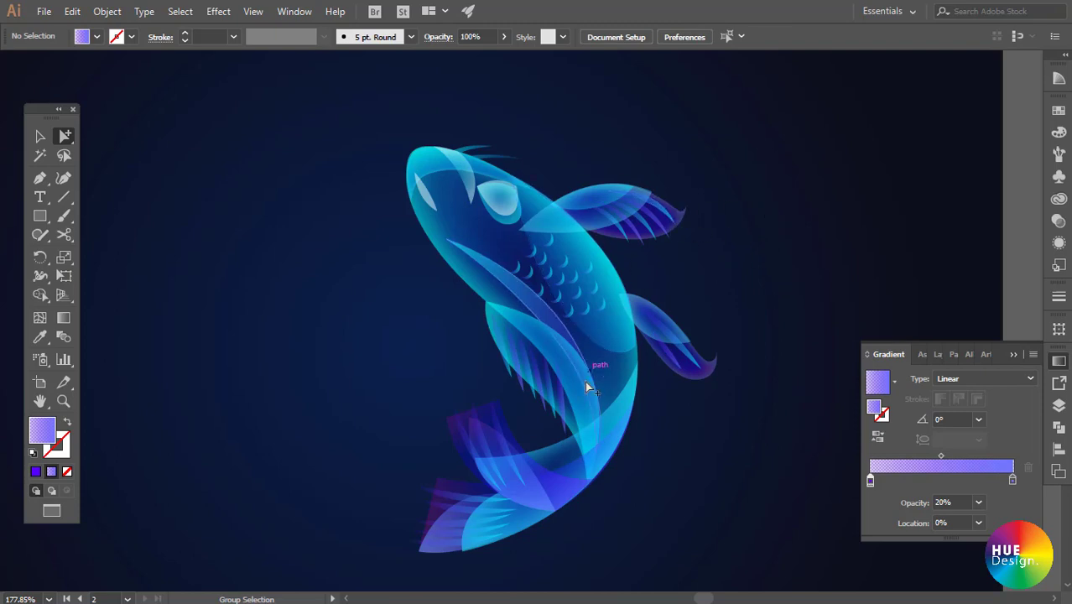
left_click(556, 407)
left_click(722, 339)
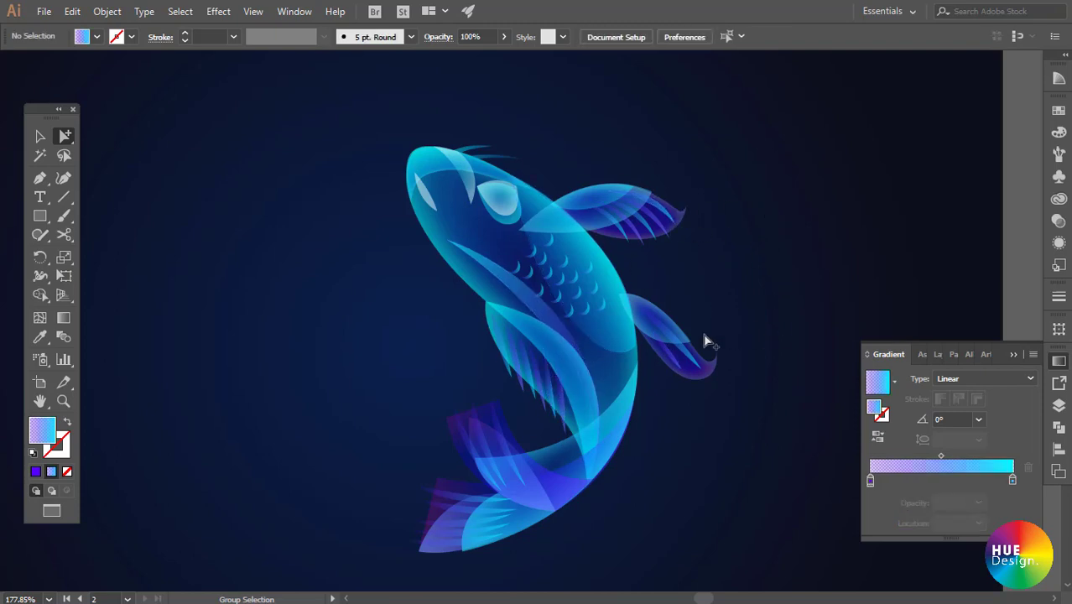
key("v")
left_click(642, 241)
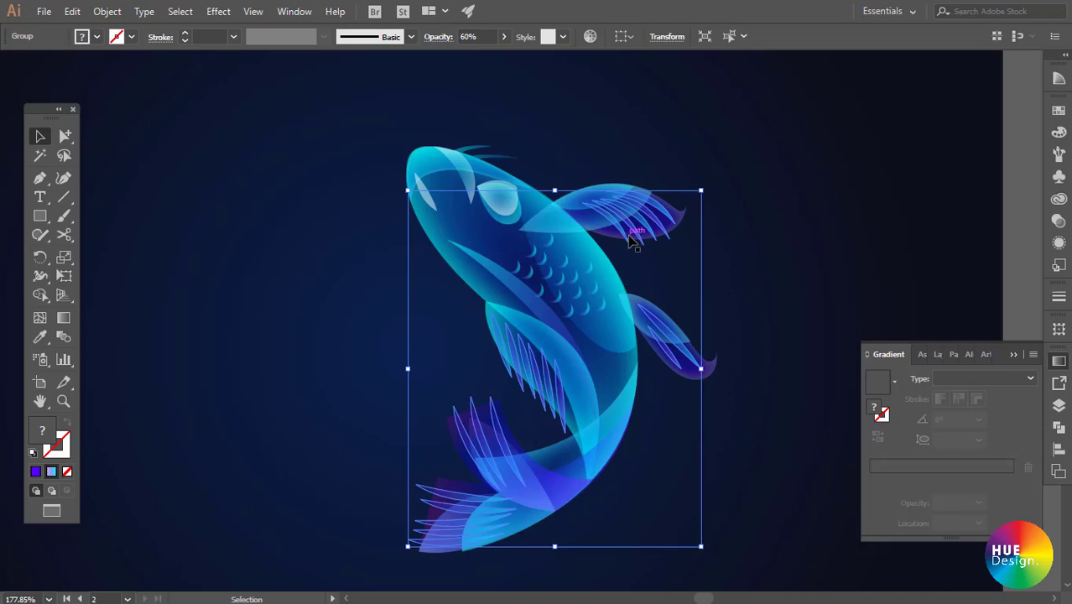
- Inside the isolated fish group, angle the top fin stripes' gradient diagonally across the fin
double_click(627, 236)
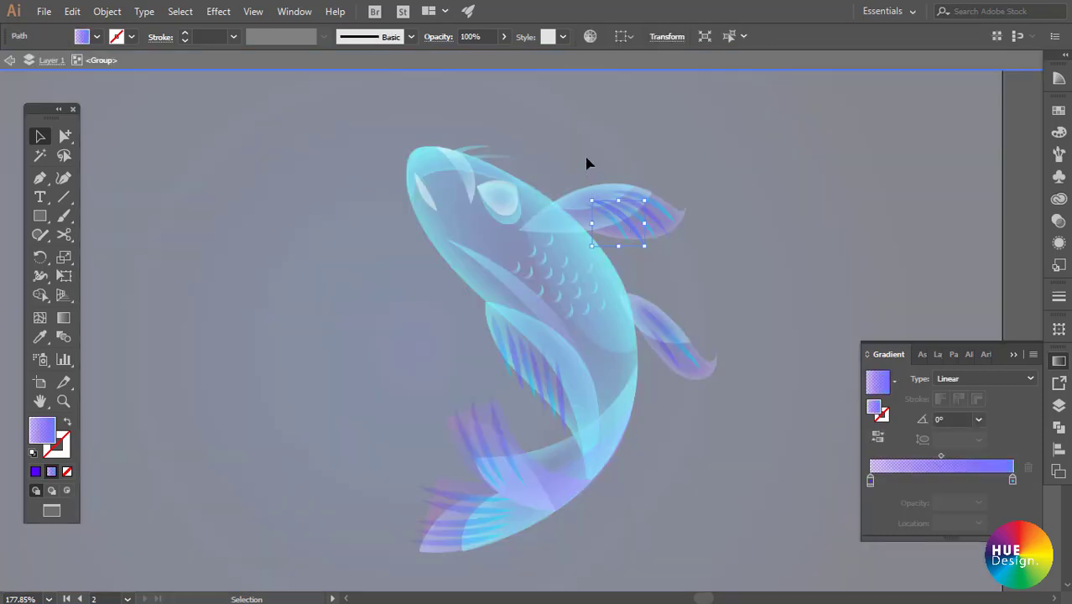
left_click(652, 234, "shift")
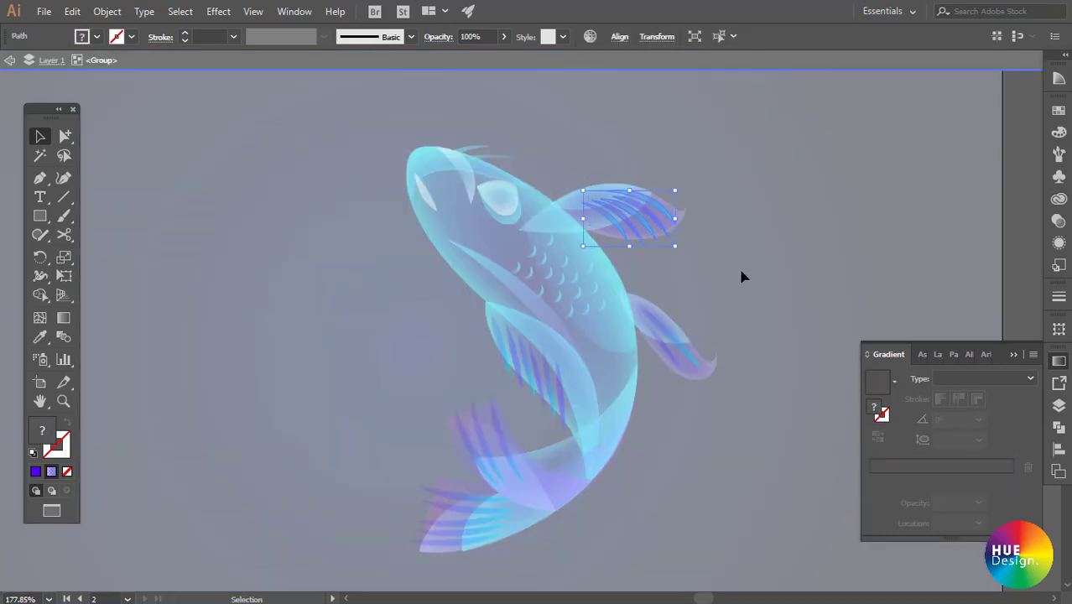
key("g")
left_click_drag(590, 182, 655, 250)
key("v")
left_click(749, 256)
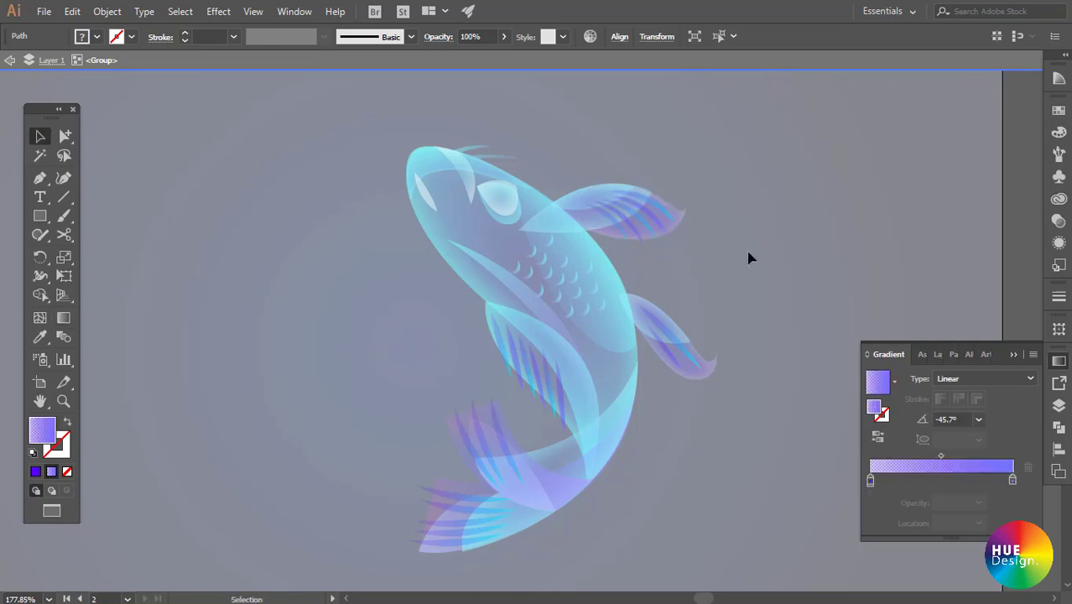
- Run the lower fin stripes' gradient down along the fin, then exit isolation
left_click(679, 358)
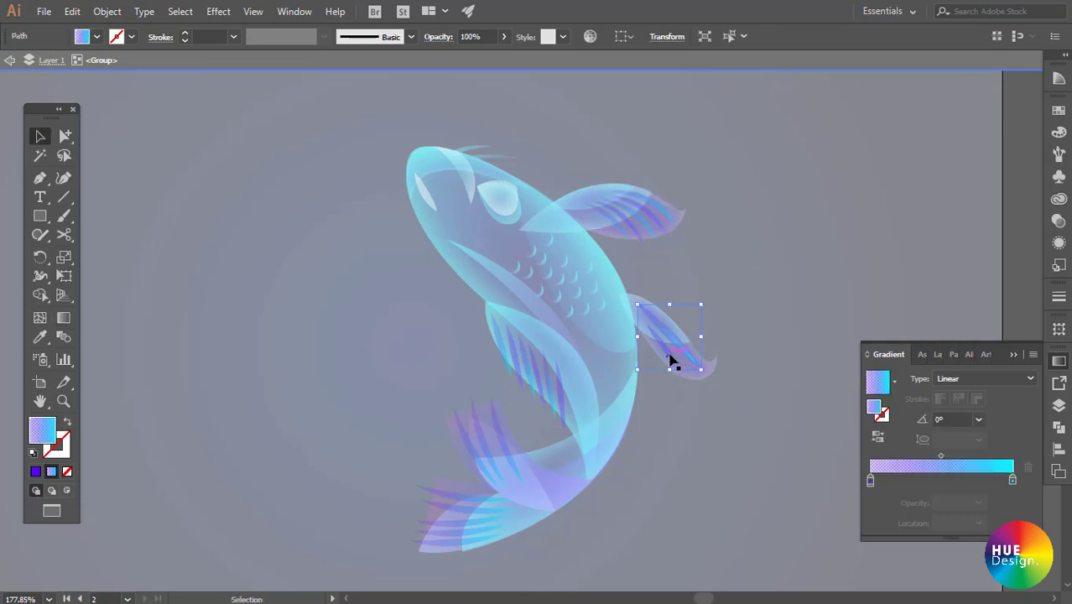
left_click(672, 359, "shift")
key("g")
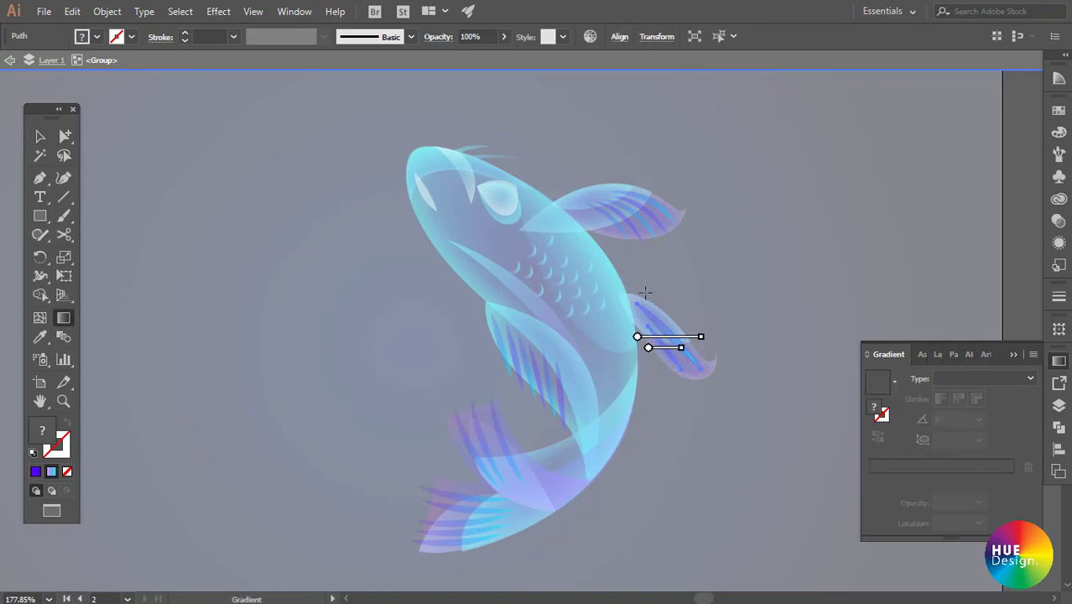
left_click_drag(635, 283, 711, 400)
key("v")
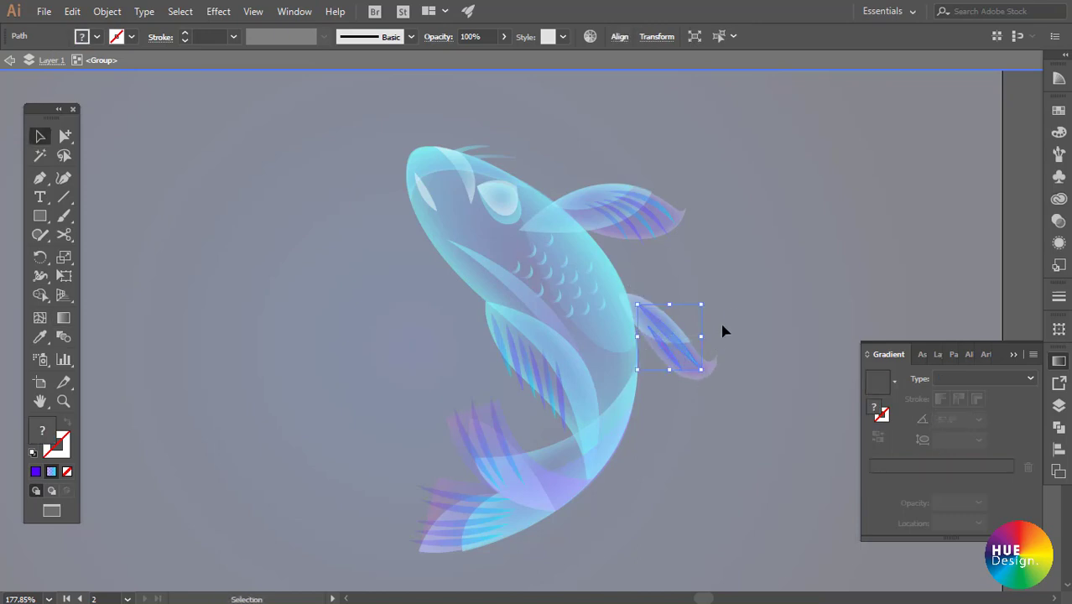
double_click(733, 315)
- Select the four belly fin stripes with Group Selection
left_click(553, 386)
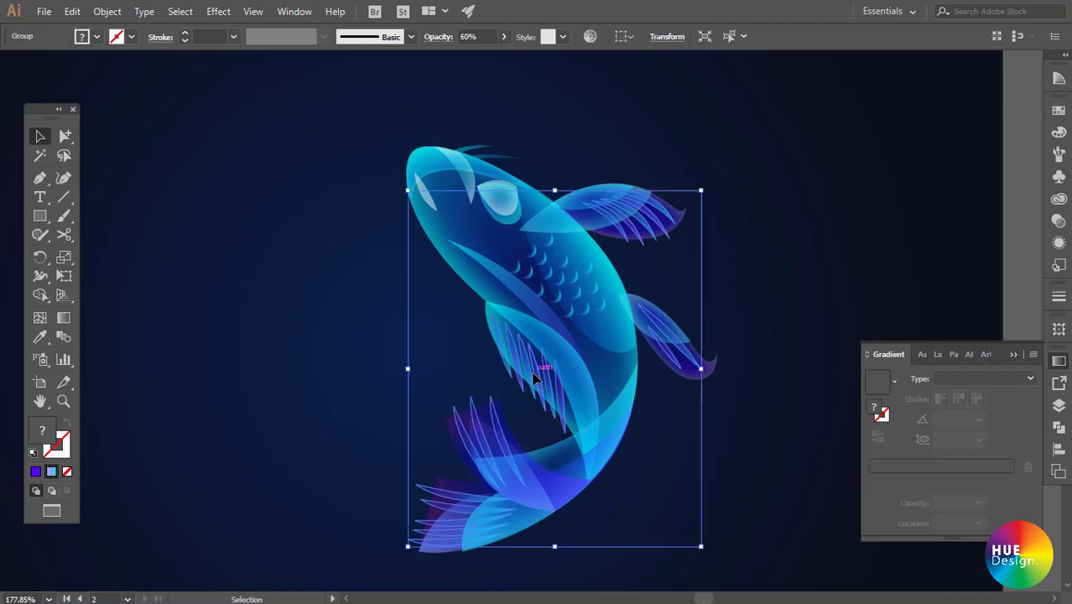
left_click(64, 136)
left_click(182, 251)
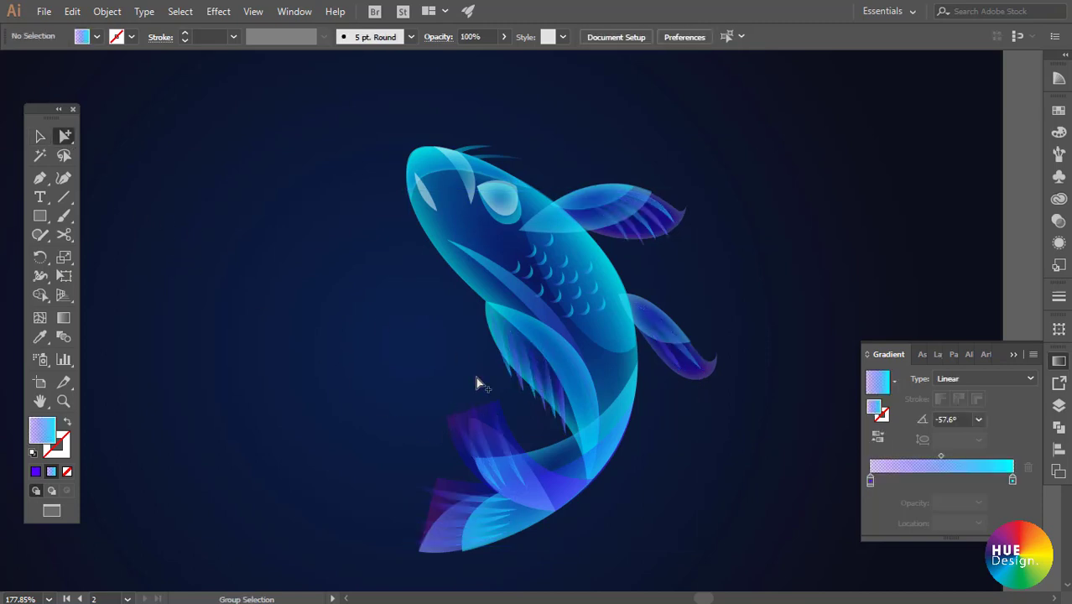
left_click(510, 364)
left_click(533, 369, "shift")
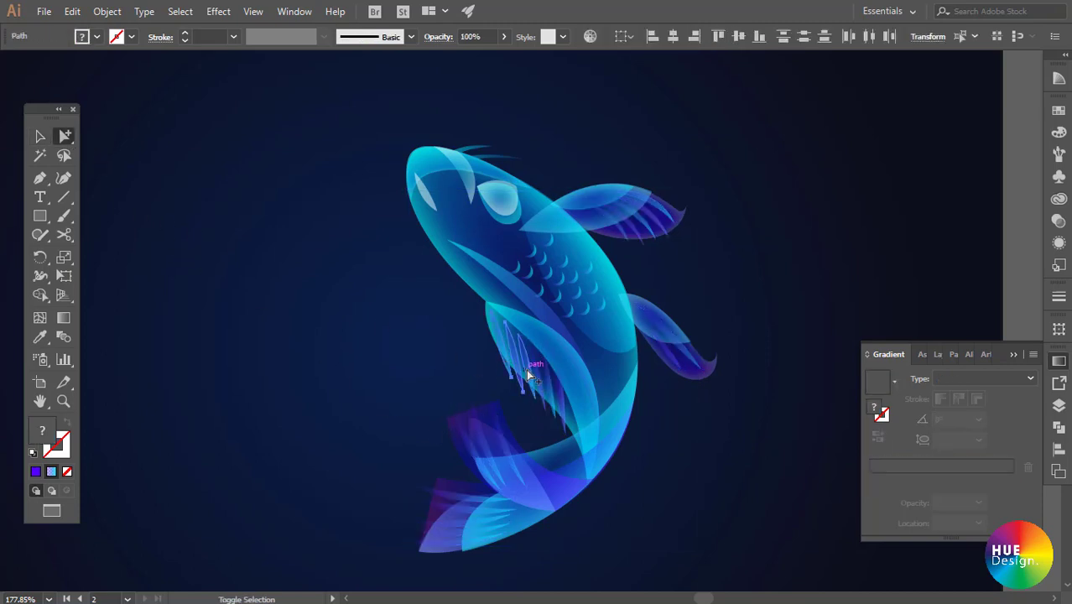
left_click(539, 381, "shift")
left_click(565, 404, "shift")
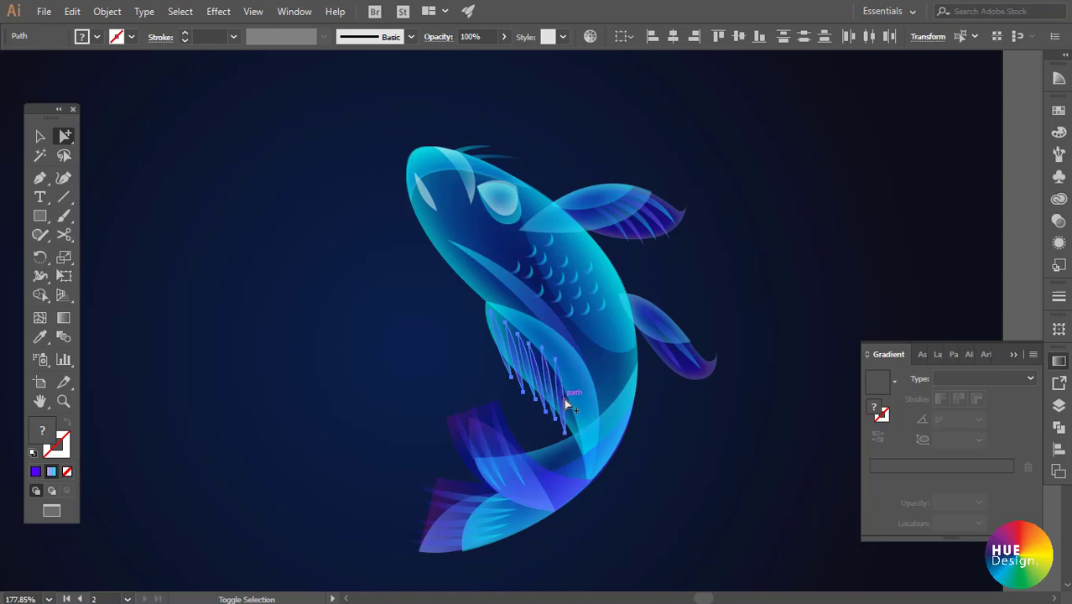
- Redraw the belly fin gradient down along the stripes' slant at -78.9°
key("g")
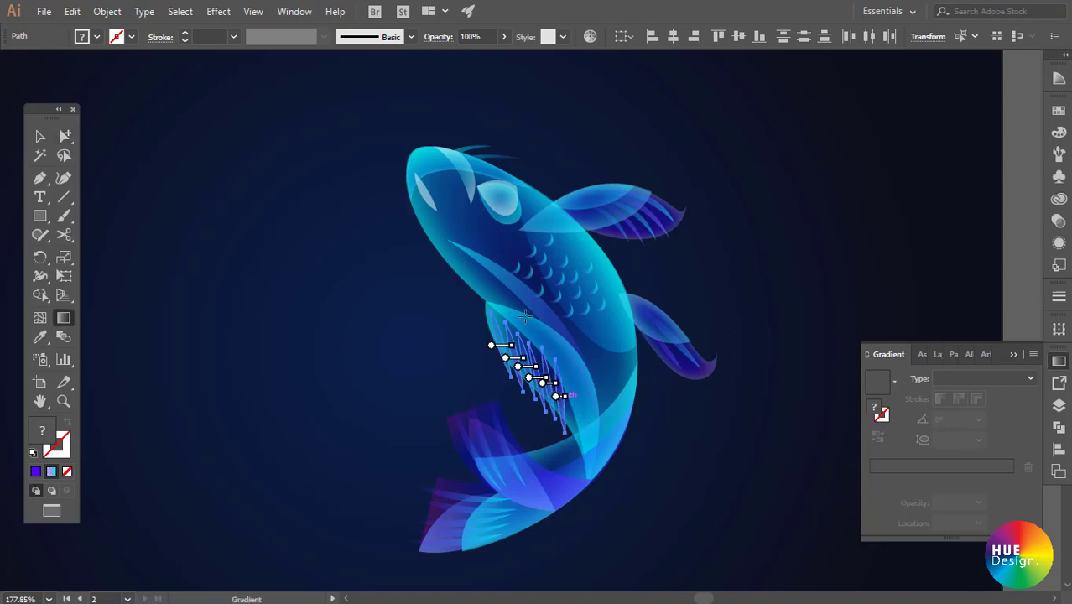
left_click_drag(525, 318, 547, 426)
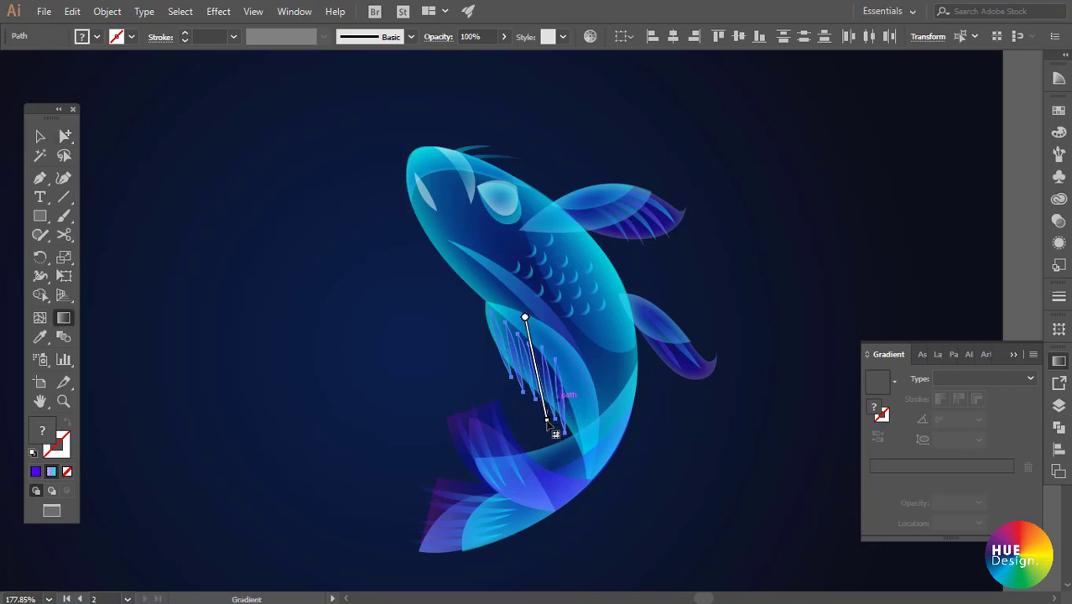
left_click_drag(510, 299, 542, 413)
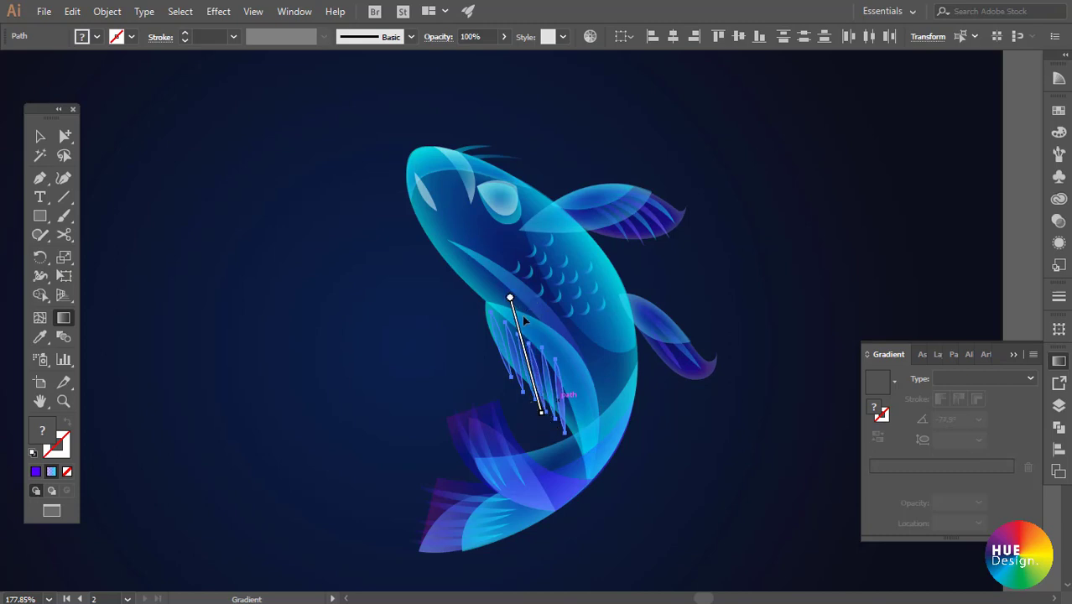
left_click_drag(524, 321, 527, 396)
left_click_drag(507, 304, 523, 398)
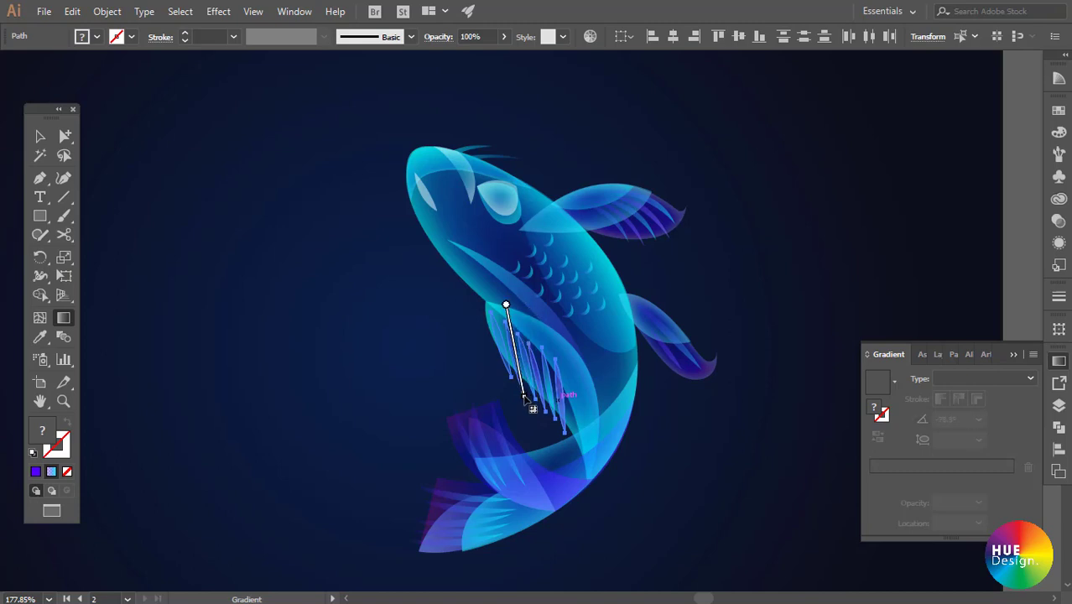
key("v")
left_click(728, 400)
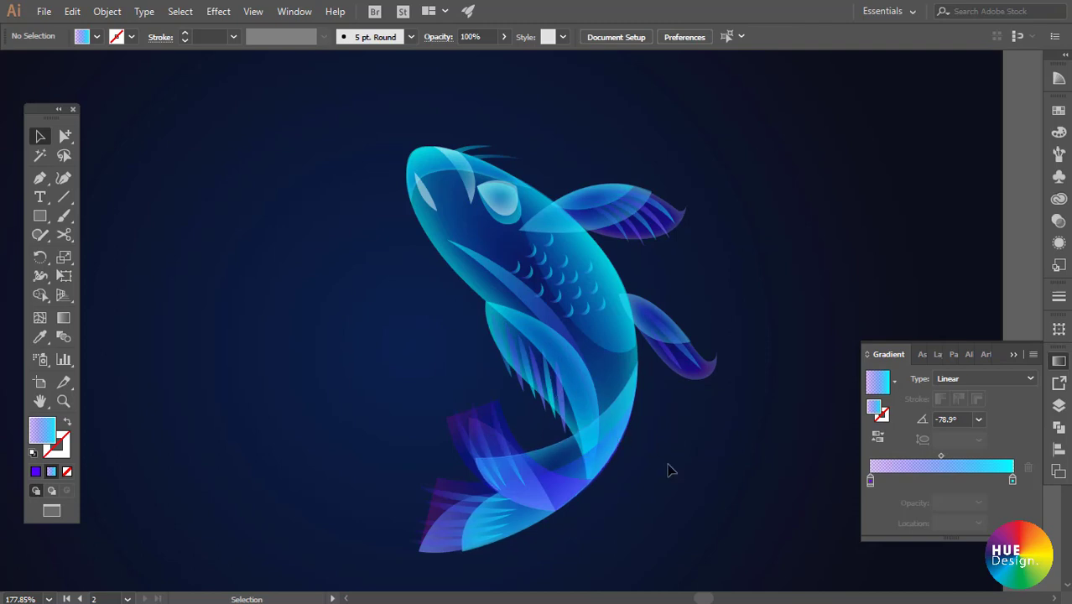
- Select the upper fin strands near the tail and make their gradient fade downward
left_click(508, 456)
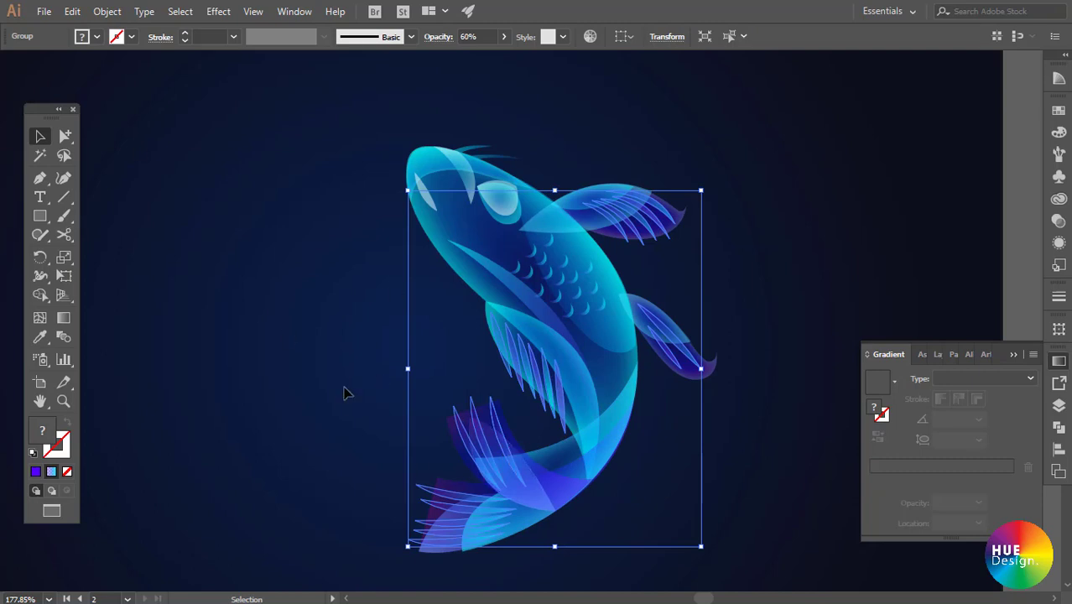
left_click(64, 135)
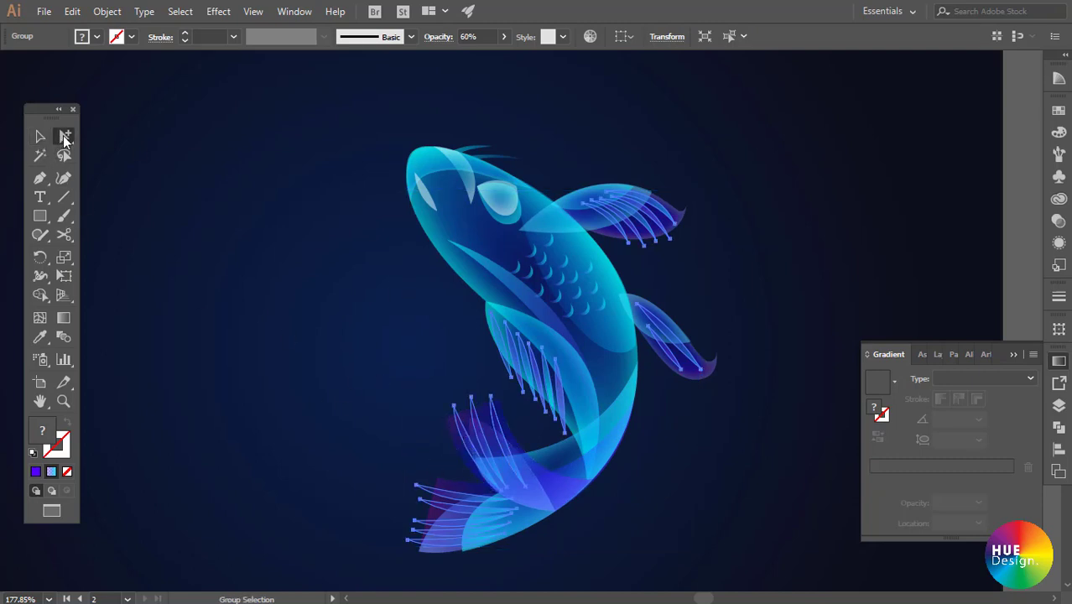
left_click(411, 438)
left_click(484, 447)
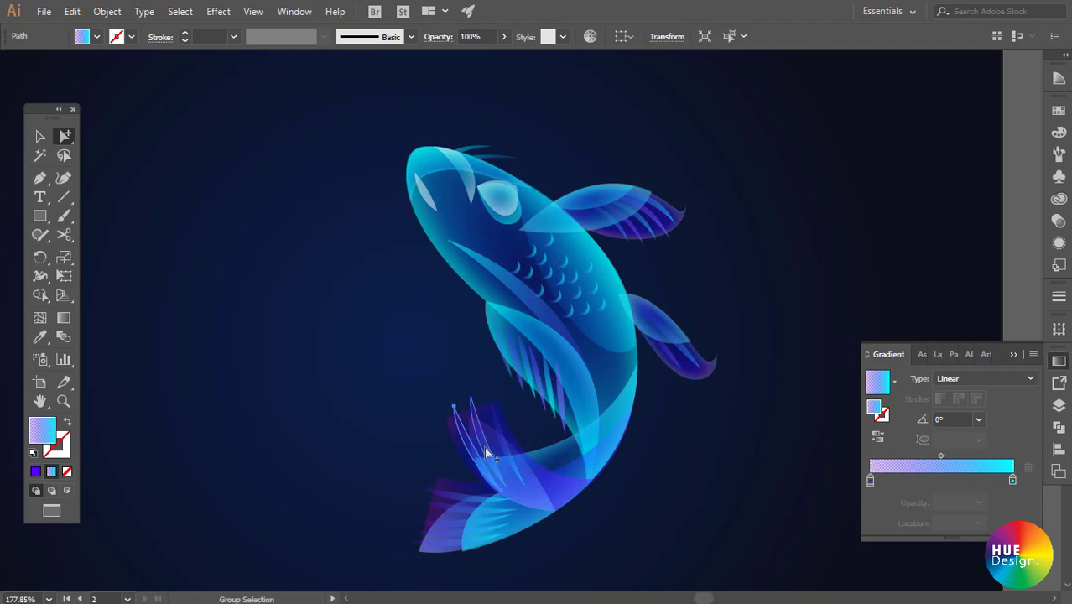
left_click(484, 446, "shift")
left_click(453, 495, "shift")
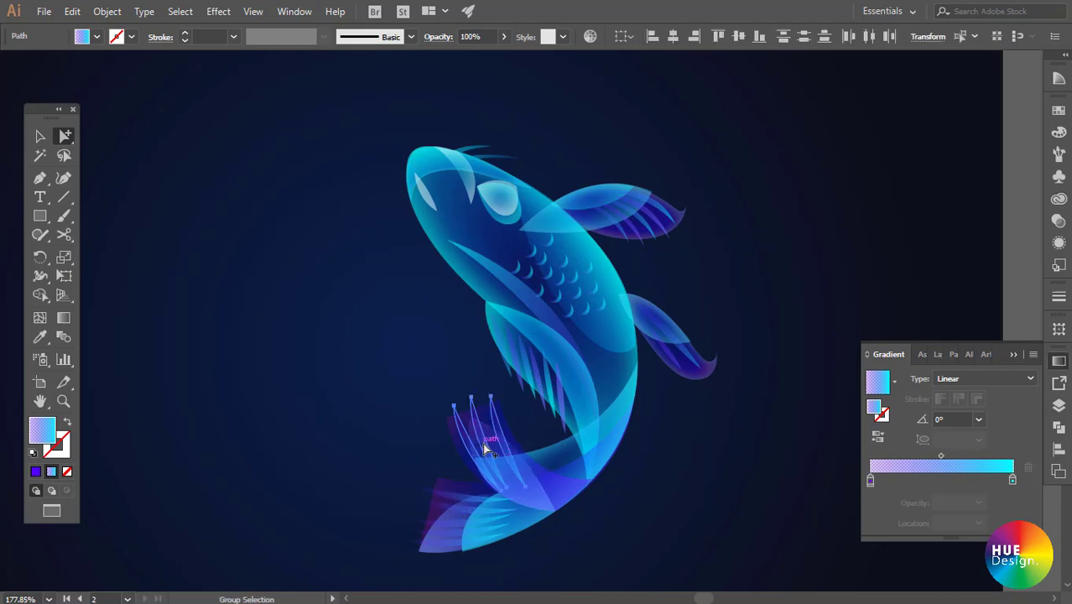
key("g")
left_click_drag(467, 387, 503, 482)
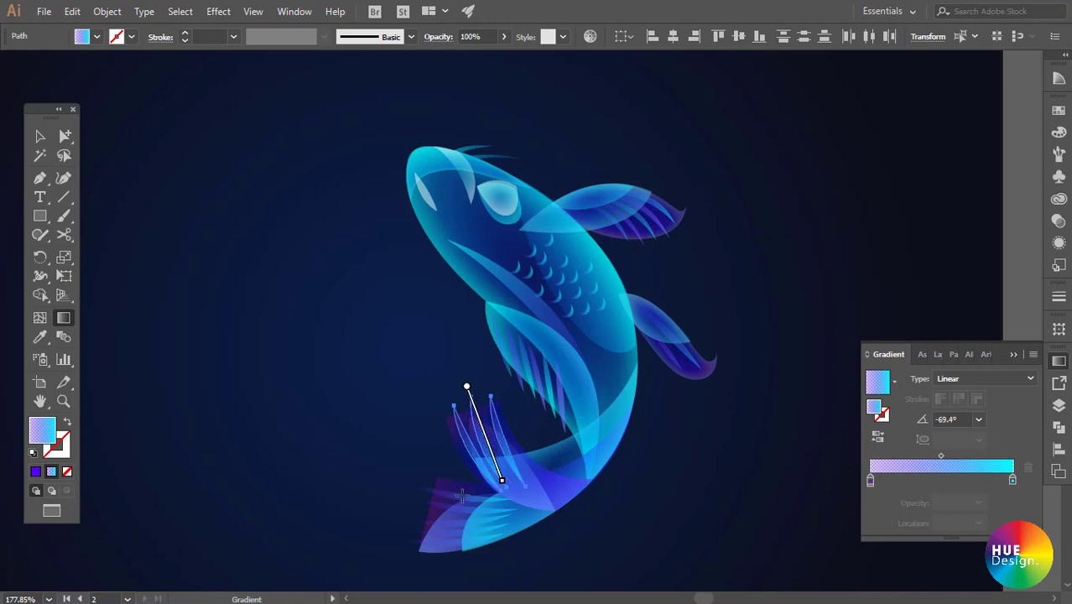
key("v")
left_click(361, 450)
- Run the lower tail strands' gradient left to right across the tail at -2.7°
left_click(66, 139)
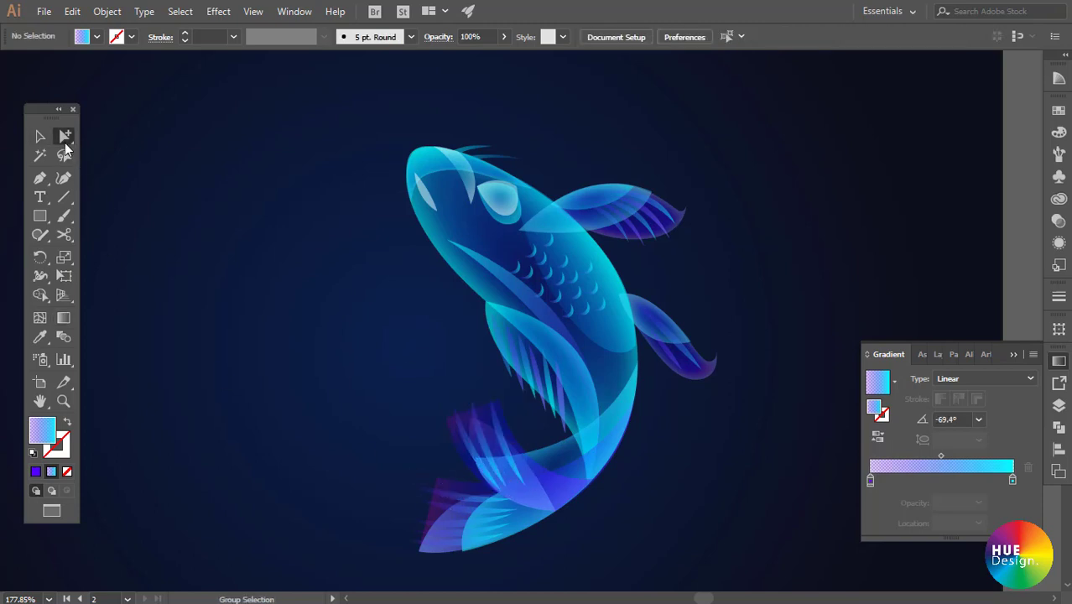
left_click(447, 497)
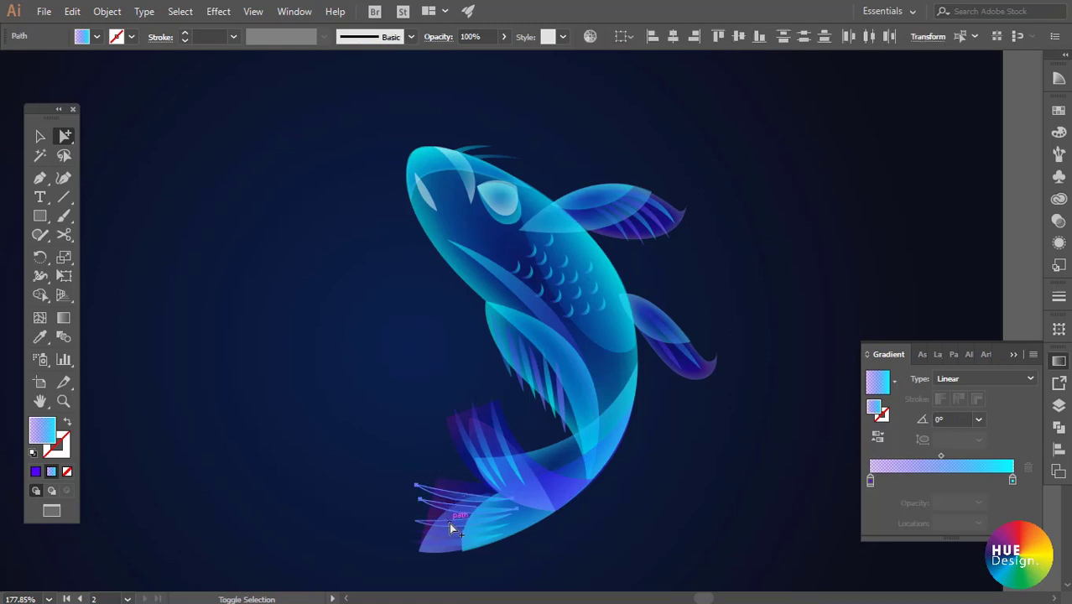
left_click(443, 539, "shift")
key("g")
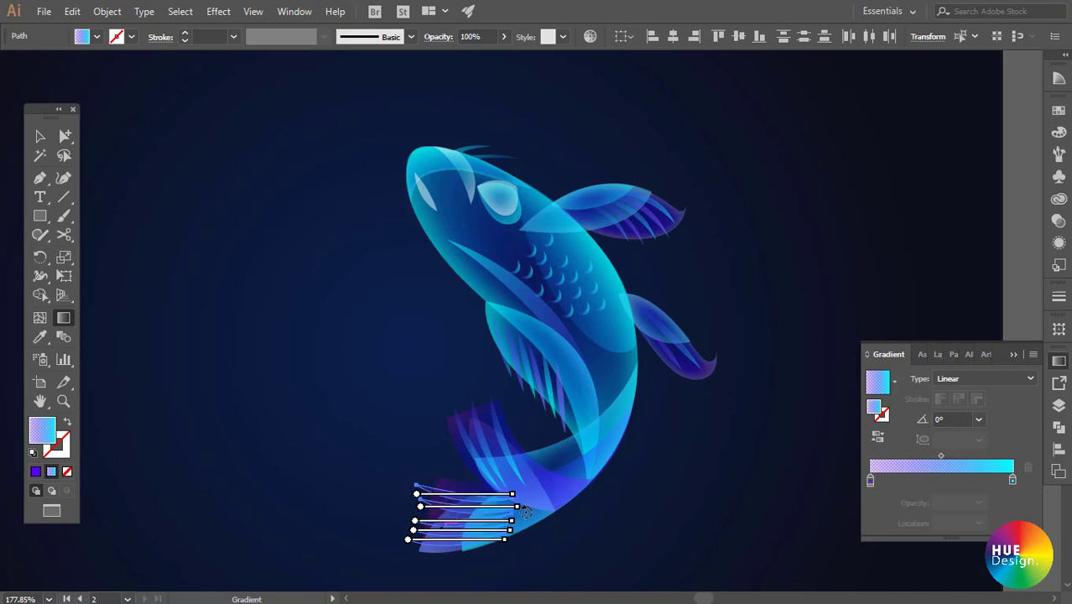
mouse_move(466, 477)
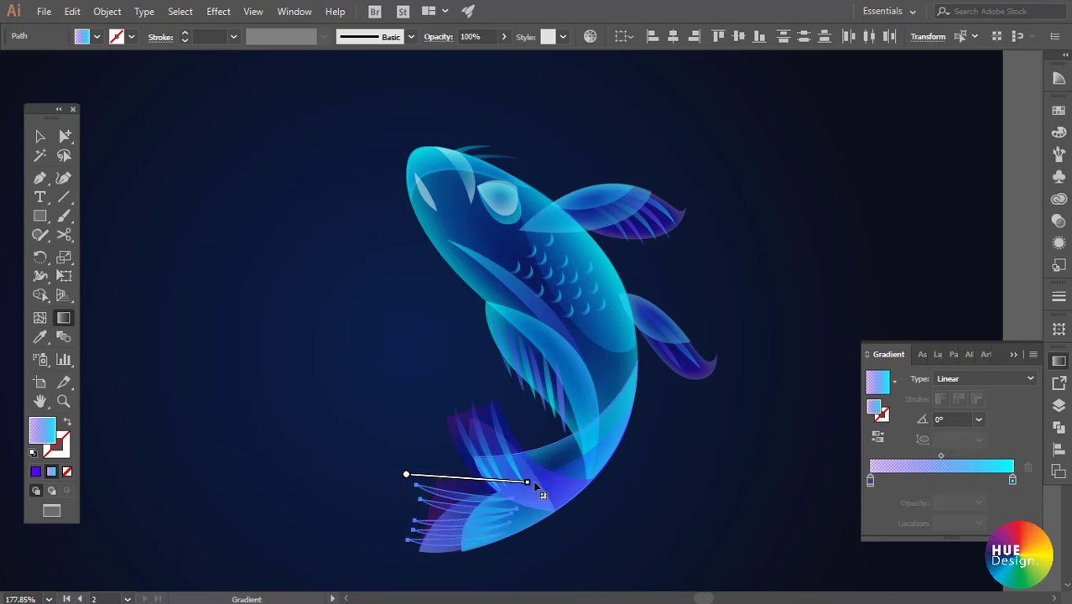
mouse_move(406, 475)
left_mouse_down()
mouse_move(537, 480)
mouse_move(505, 475)
left_mouse_up()
left_click_drag(514, 546, 405, 546)
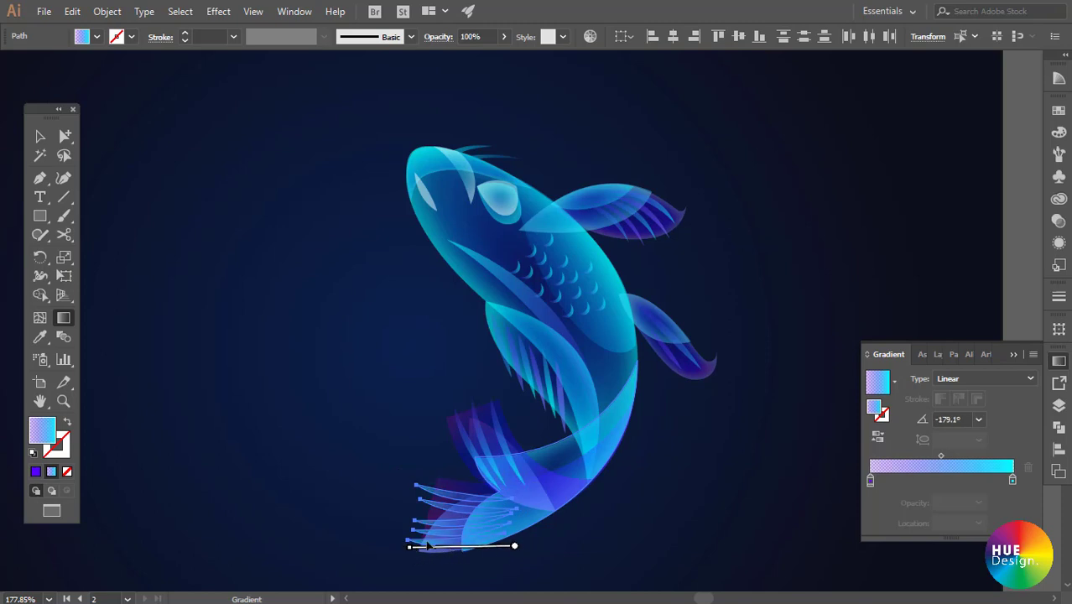
key("ctrl+z")
key("v")
left_click(353, 404)
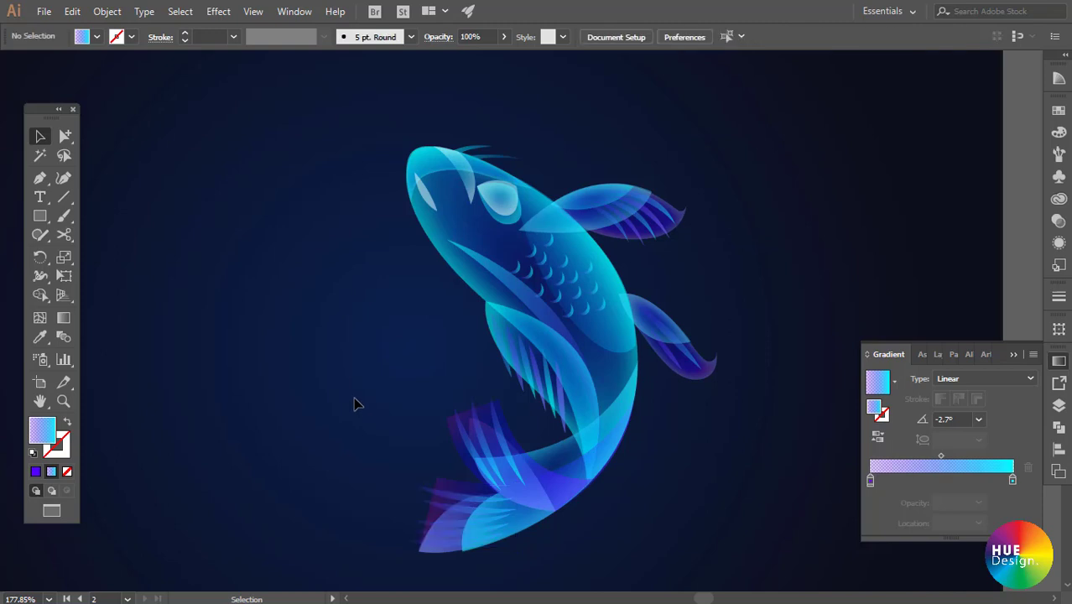
left_click(469, 506)
- Set the lower tail fin gradient's left stop to magenta-purple b80dbf at 20% opacity
left_click(459, 503, "ctrl")
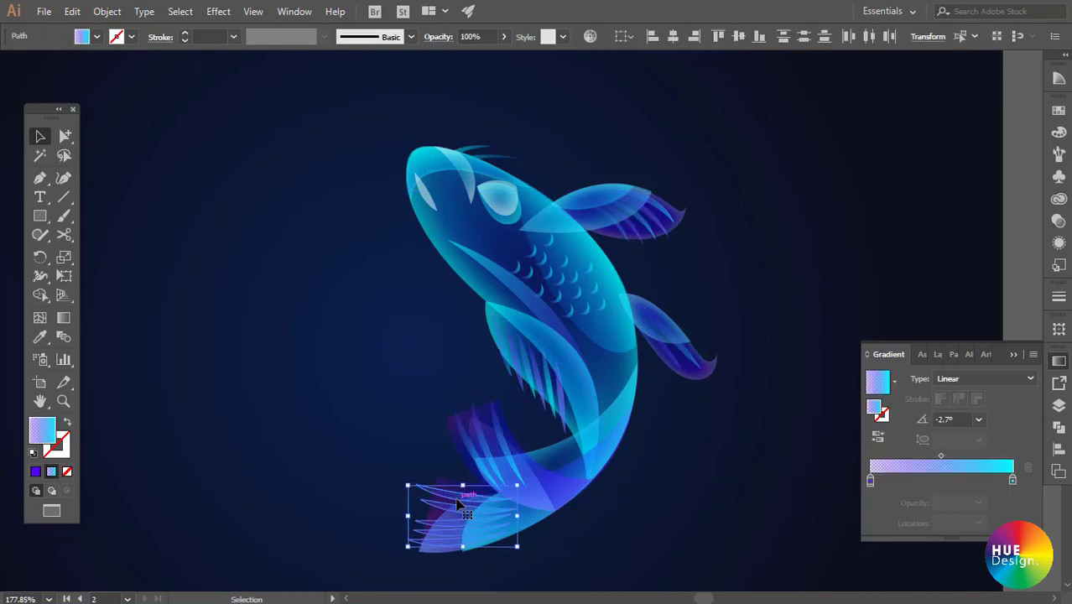
left_click(870, 481)
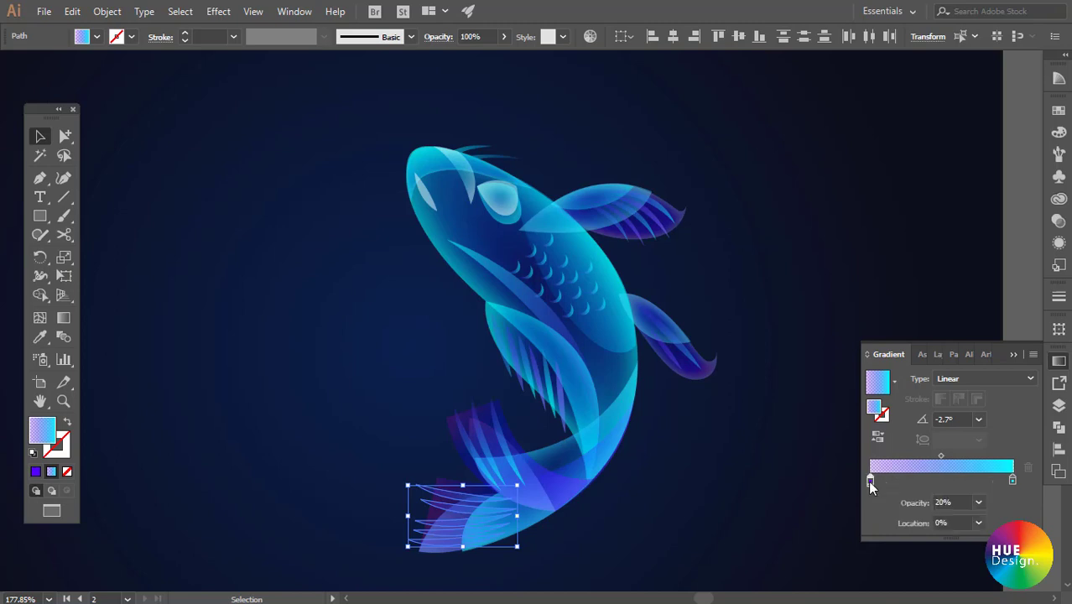
double_click(869, 481)
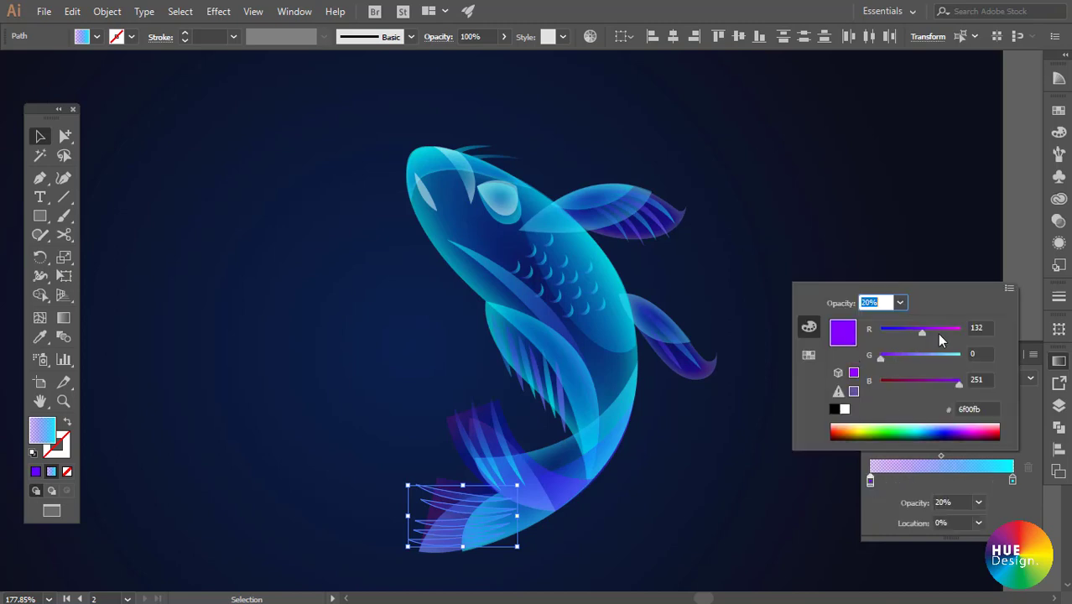
mouse_move(939, 334)
left_mouse_down()
mouse_move(951, 335)
mouse_move(908, 358)
left_mouse_up()
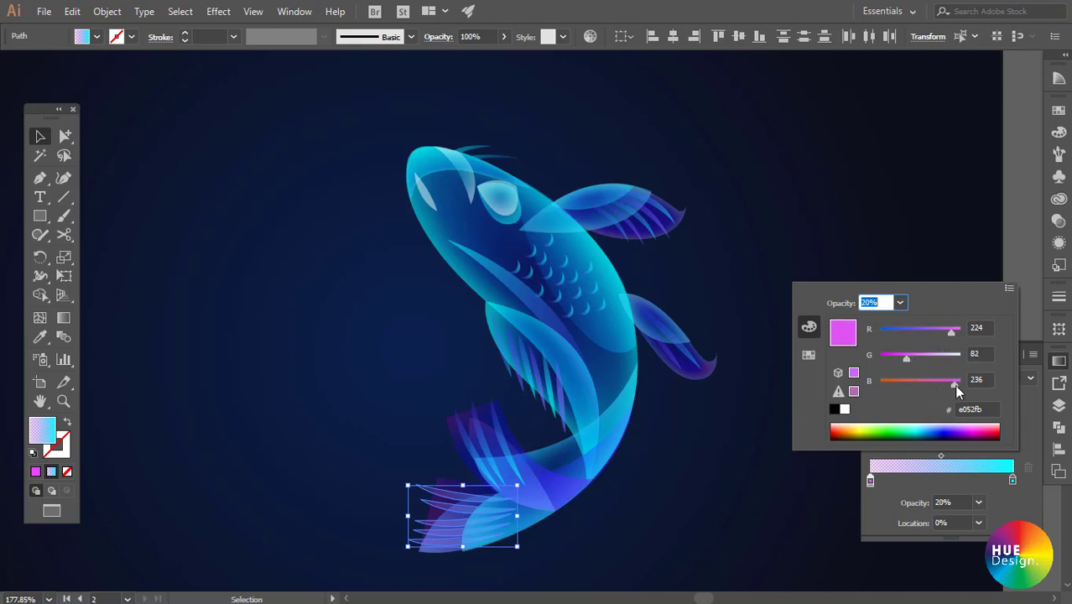
left_click_drag(956, 386, 888, 355)
left_click(962, 331)
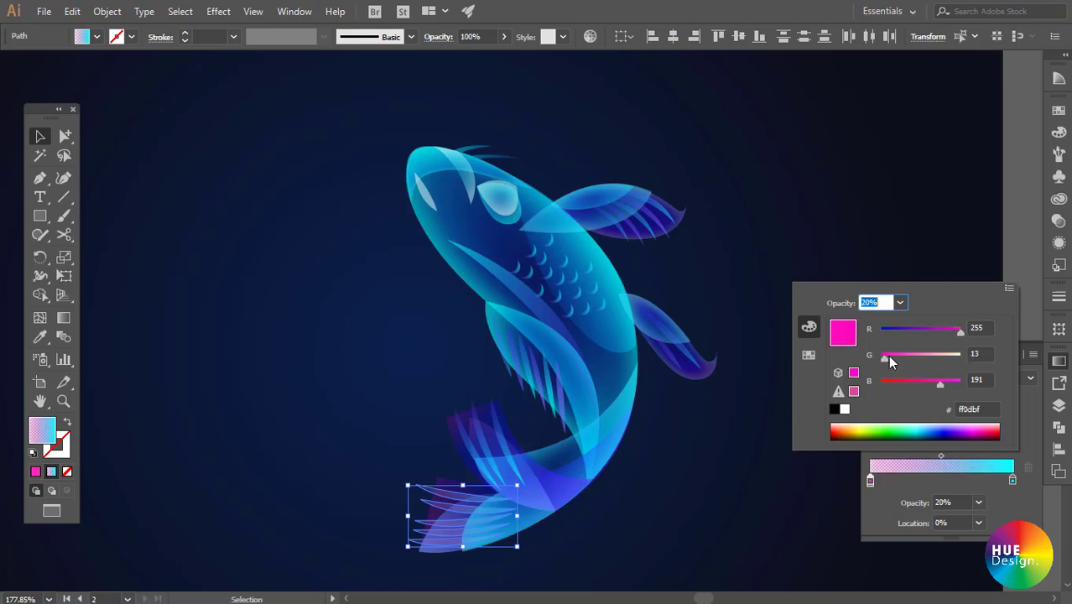
left_click_drag(962, 330, 936, 327)
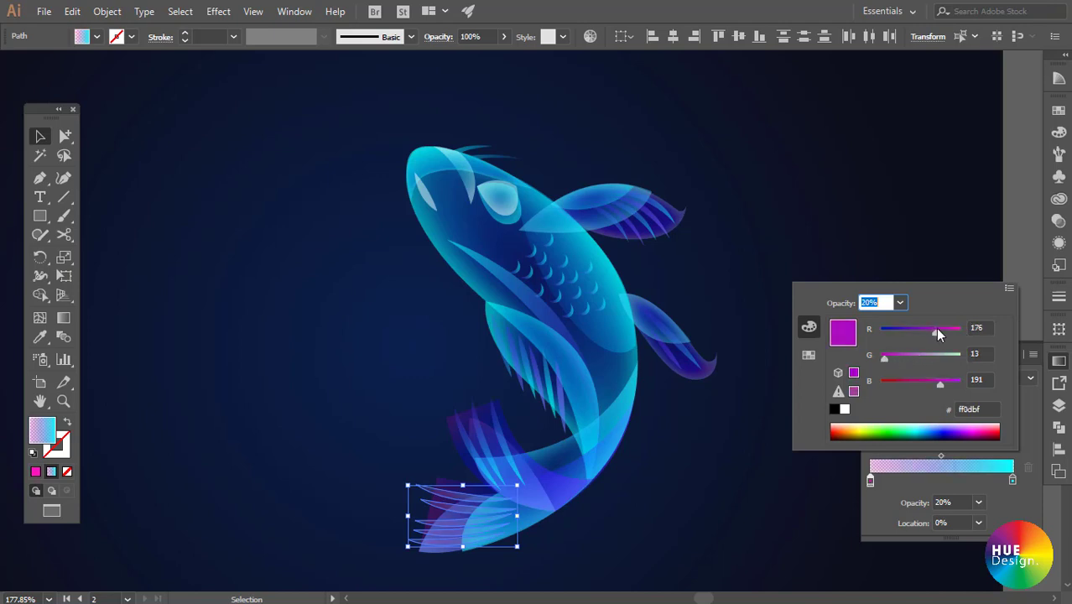
left_click(703, 483)
left_click(697, 503)
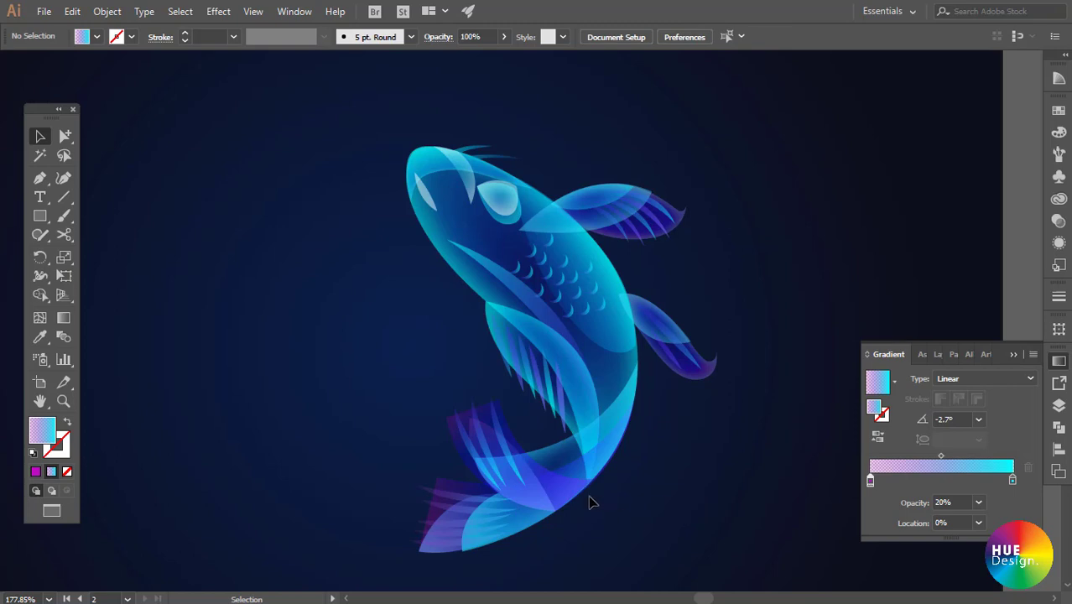
left_click(487, 445)
left_click(670, 502)
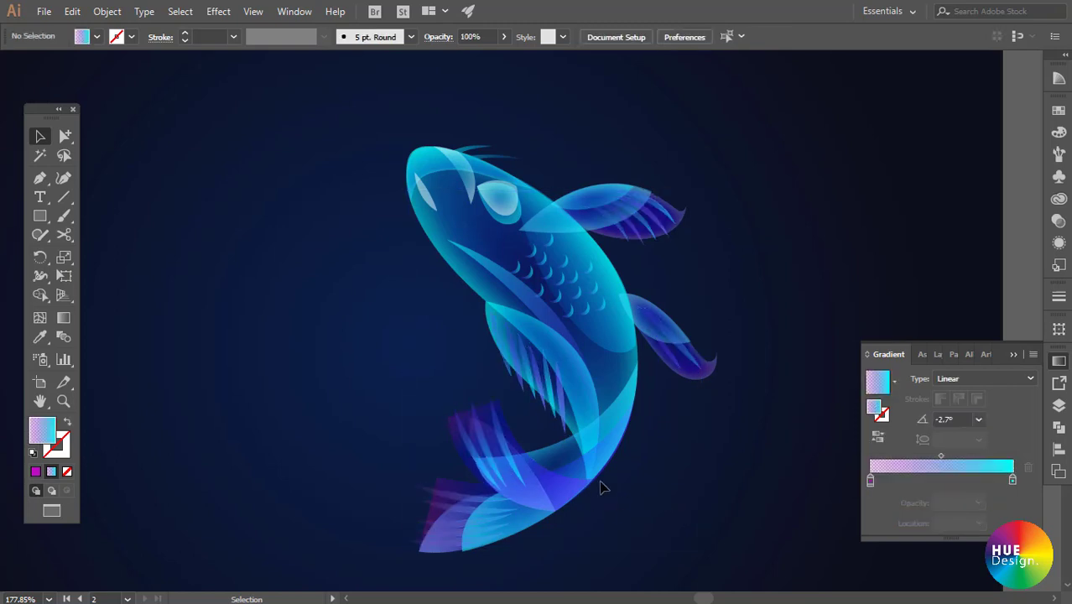
- Copy the body fin's purple gradient onto an upper fin strand with the Eyedropper
key("a")
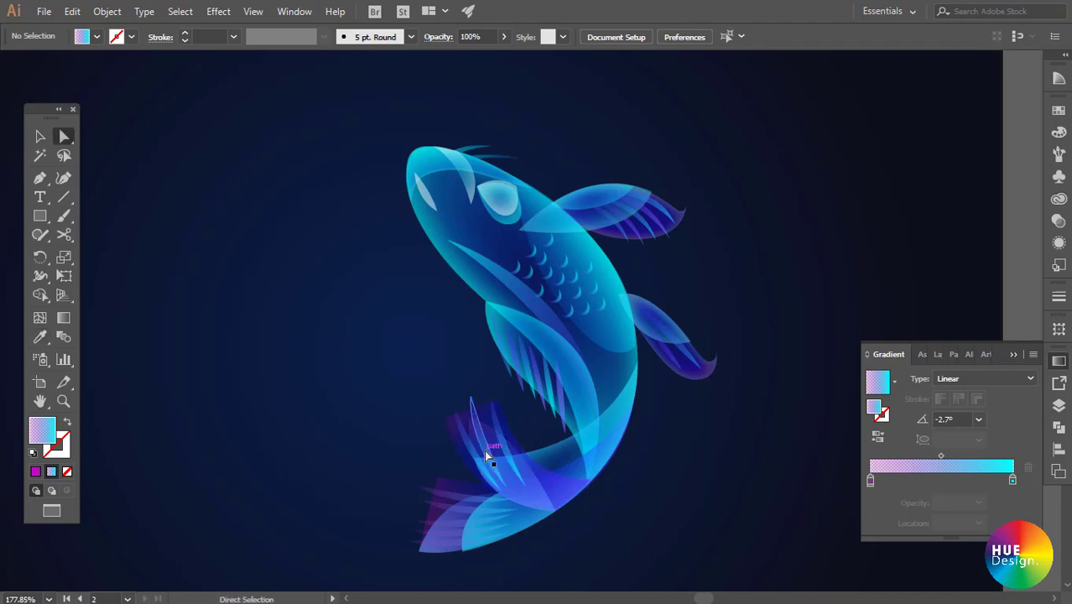
left_click(485, 449)
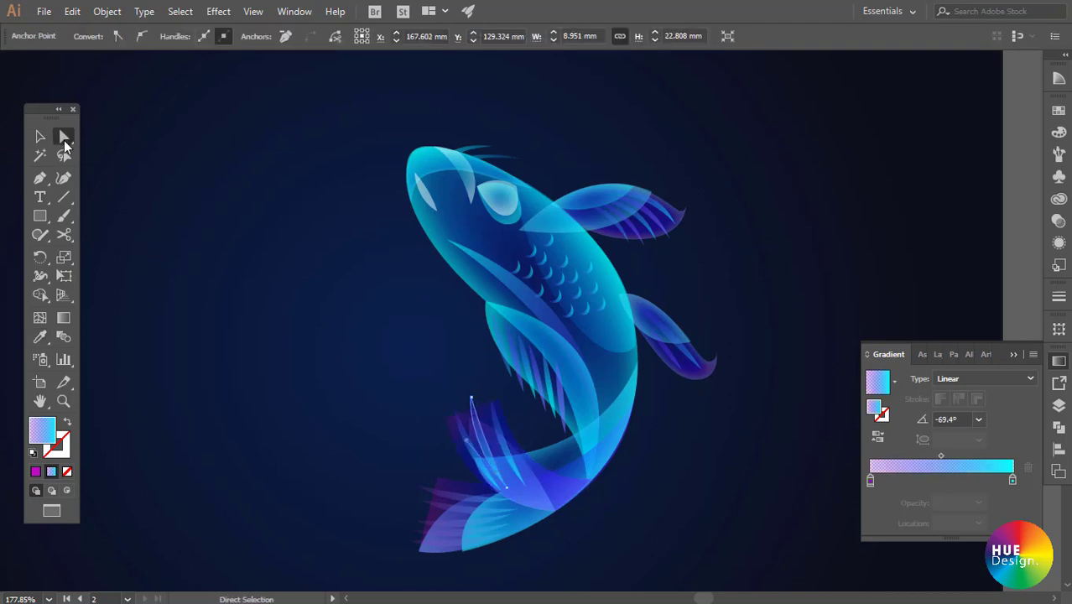
left_click_drag(63, 139, 109, 152)
left_click(425, 389)
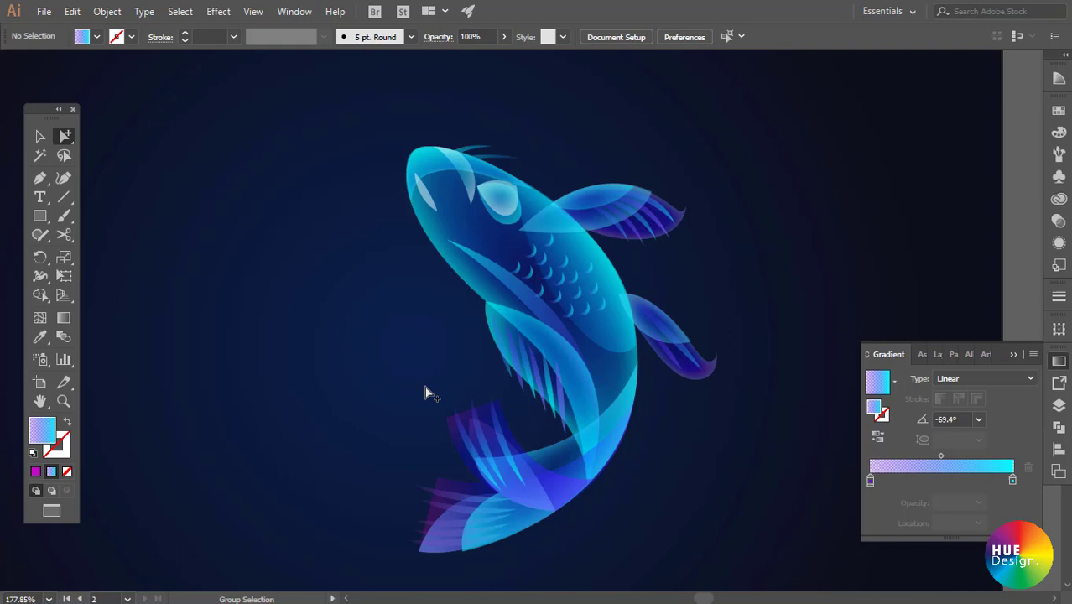
left_click(486, 443)
key("i")
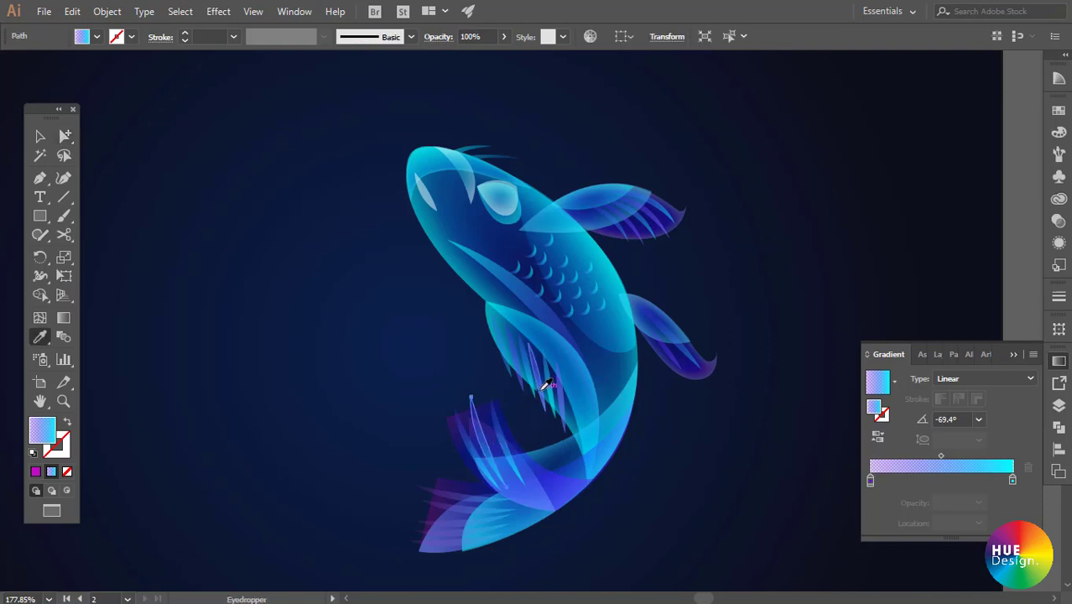
left_click(543, 385)
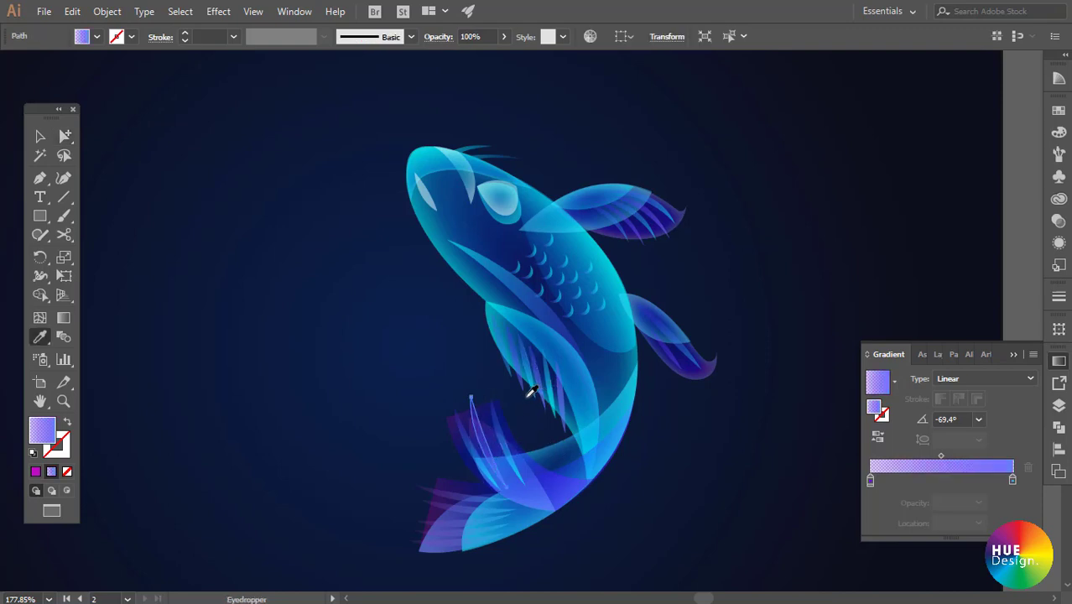
key("g")
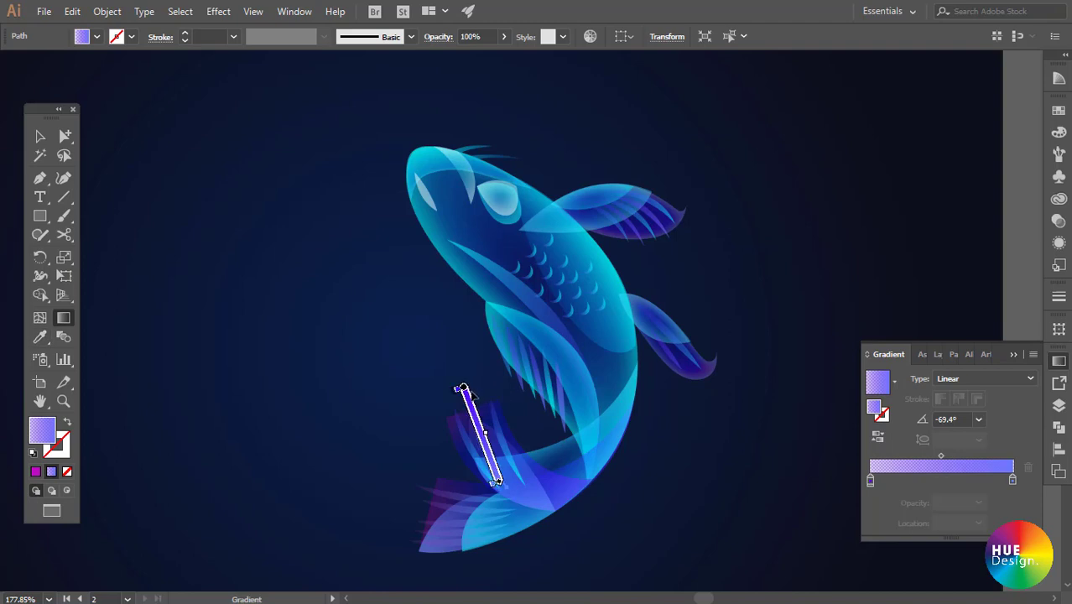
key("v")
left_click(667, 487)
- Give two lower tail strands the purple-to-cyan gradient, redrawn across both at -2.8°
scroll(691, 501, "down", 2)
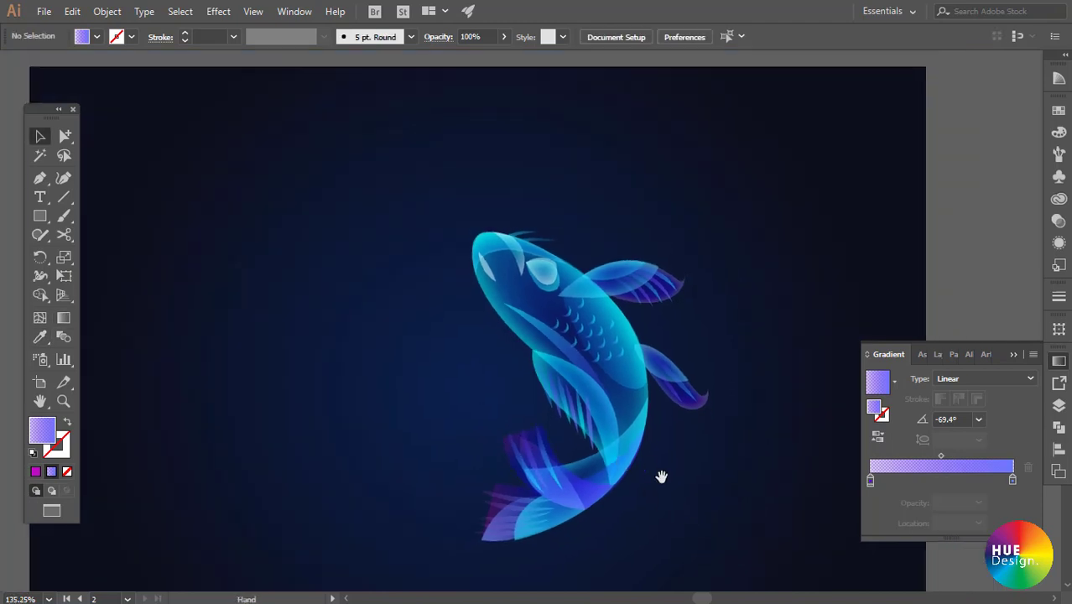
scroll(660, 474, "down", 1)
scroll(478, 334, "up", 2)
scroll(531, 379, "up", 1)
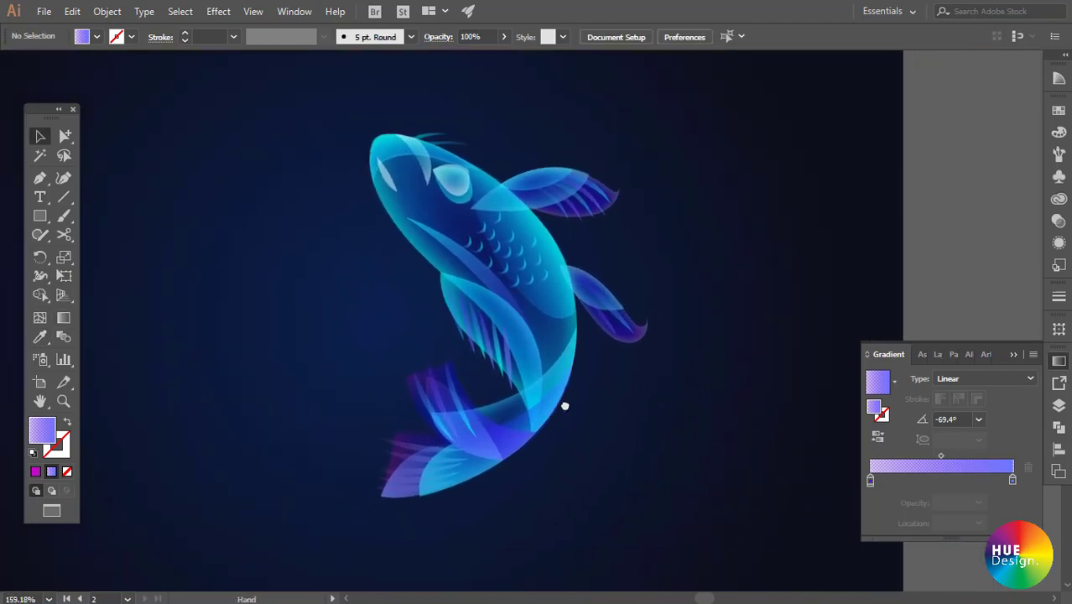
left_click(65, 136)
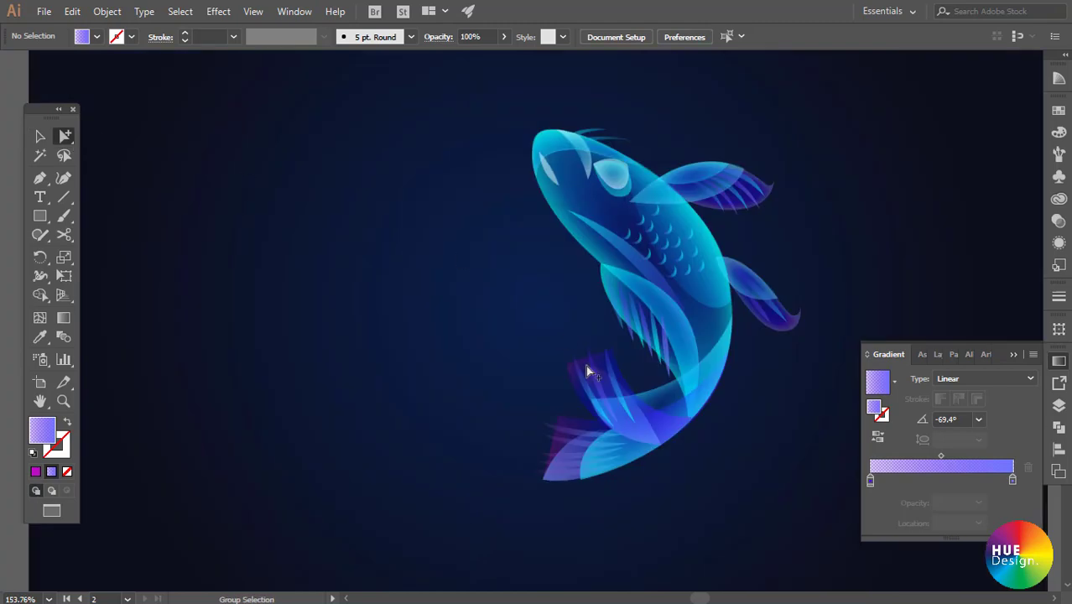
left_click(568, 467)
left_click(560, 451, "shift")
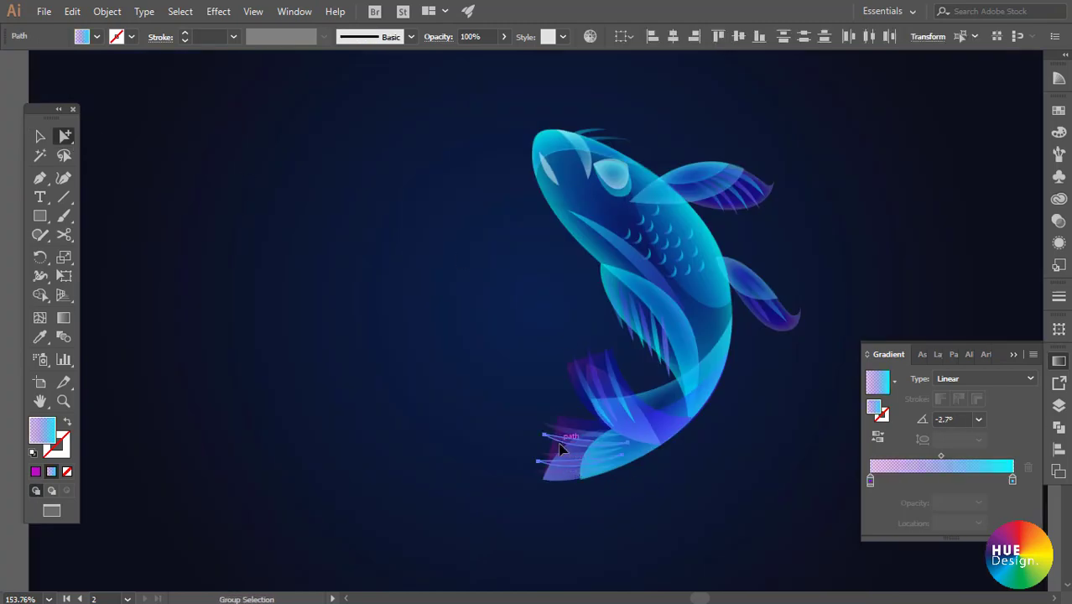
key("i")
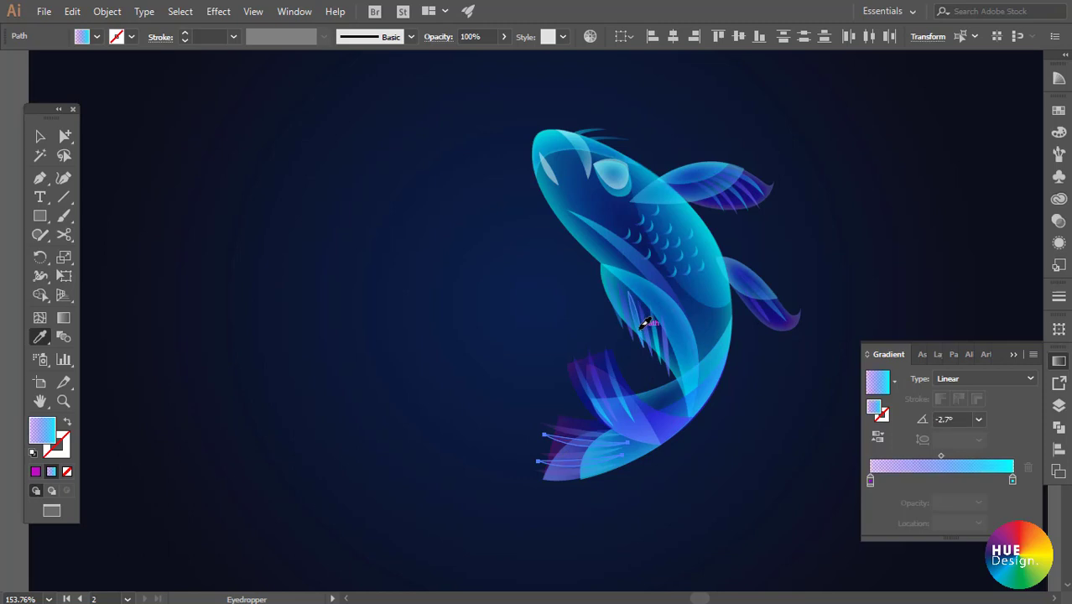
key("g")
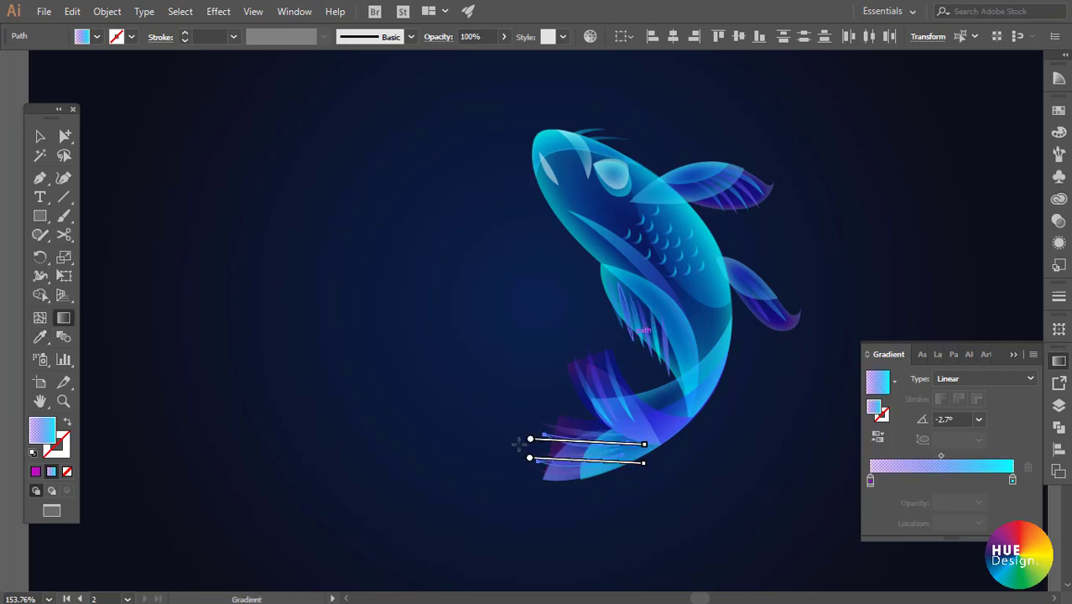
left_click_drag(518, 445, 620, 452)
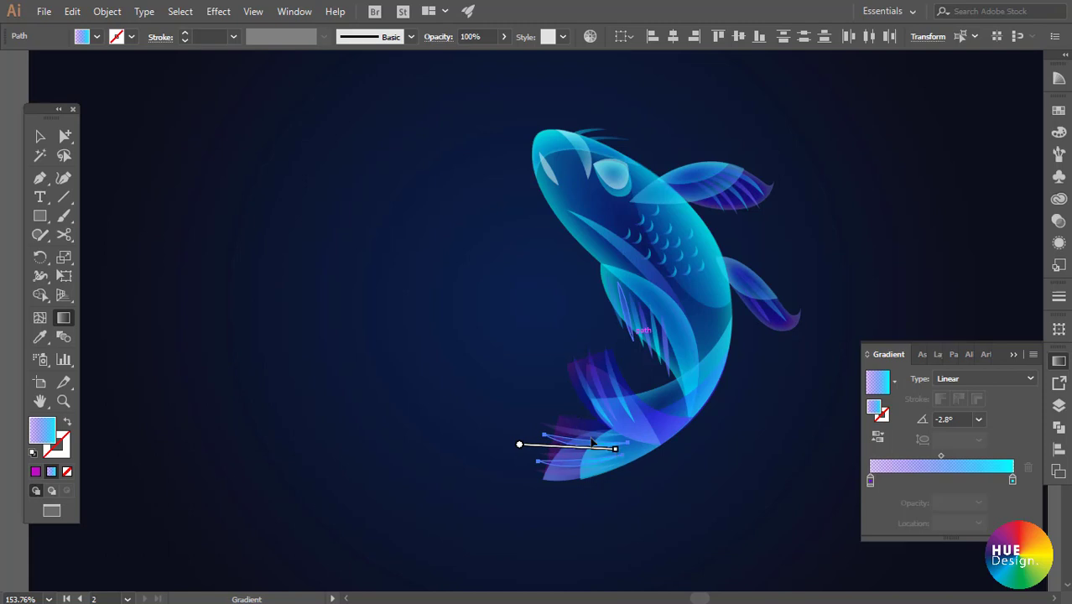
- Deselect the fin and reposition the view to show the whole koi
key("v")
left_click(682, 499)
scroll(725, 495, "down", 1)
left_click_drag(687, 455, 600, 393)
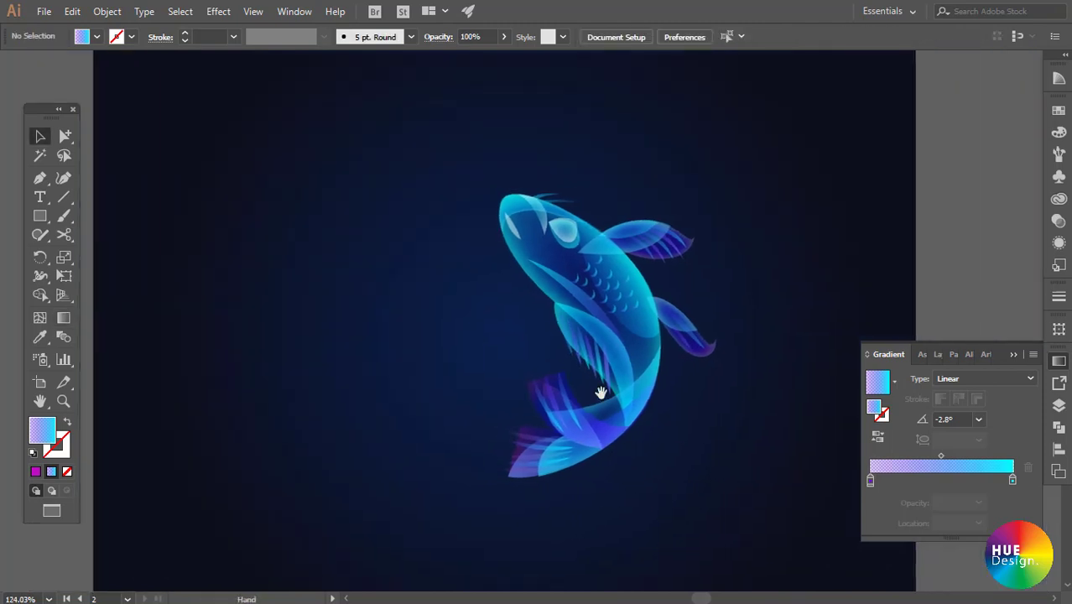
scroll(601, 393, "up", 1)
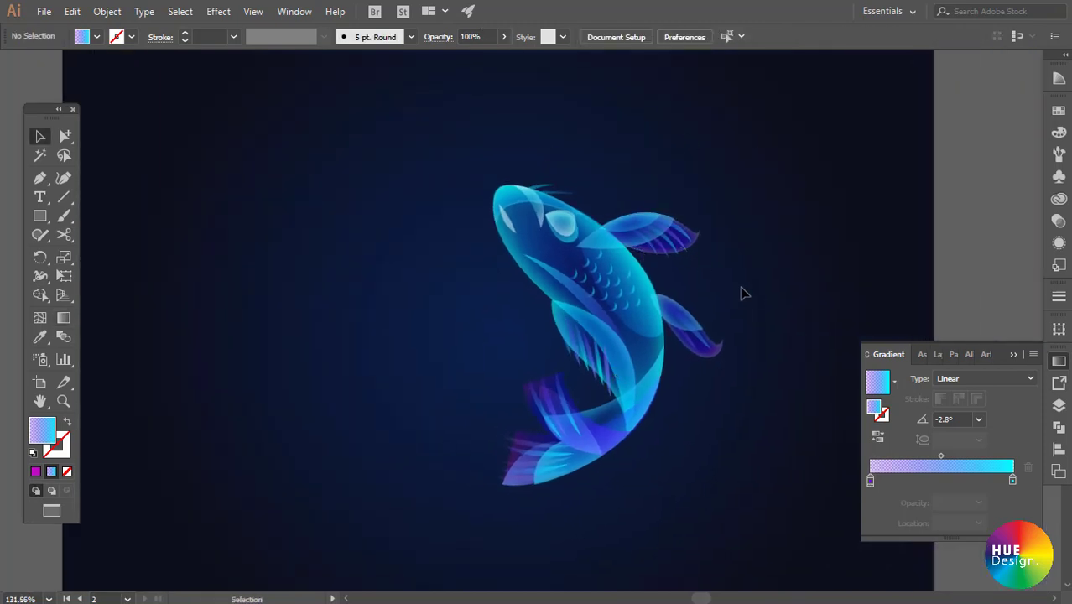
key("a")
left_click(548, 245)
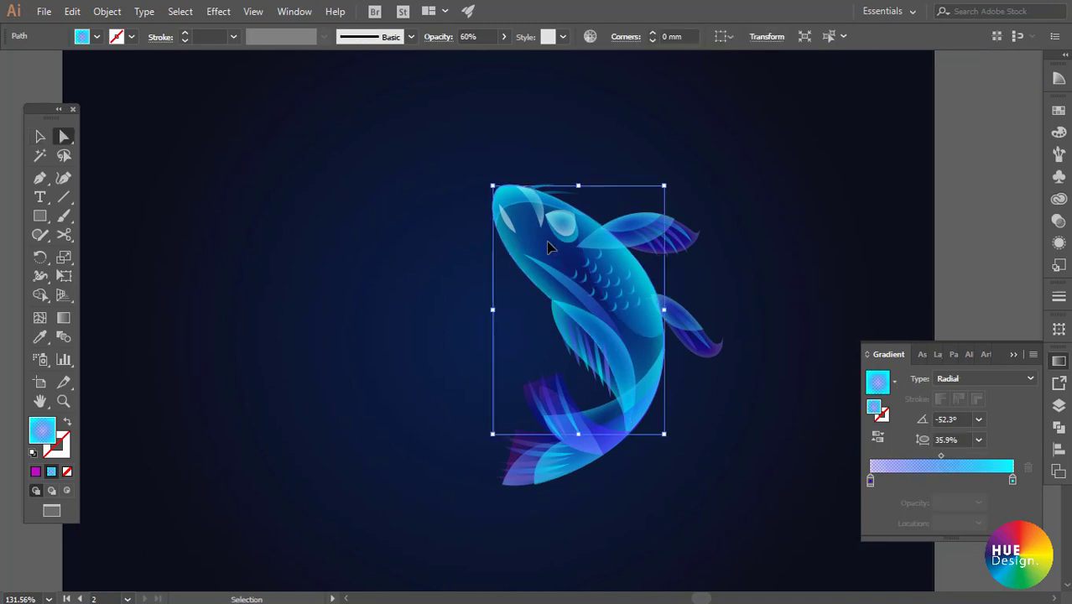
left_click(775, 262)
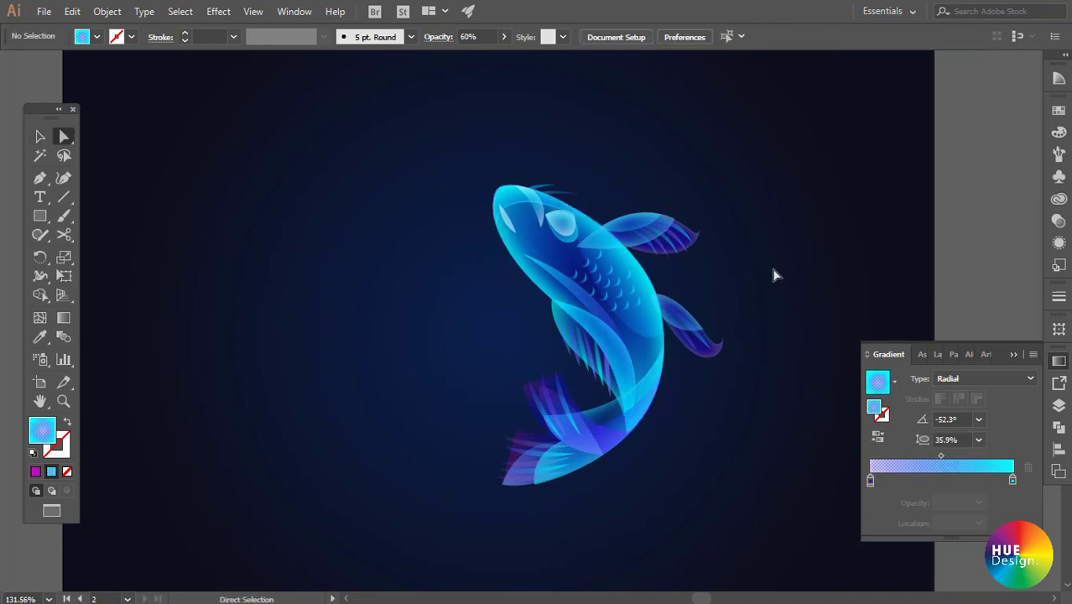
key("v")
scroll(699, 414, "up", 2)
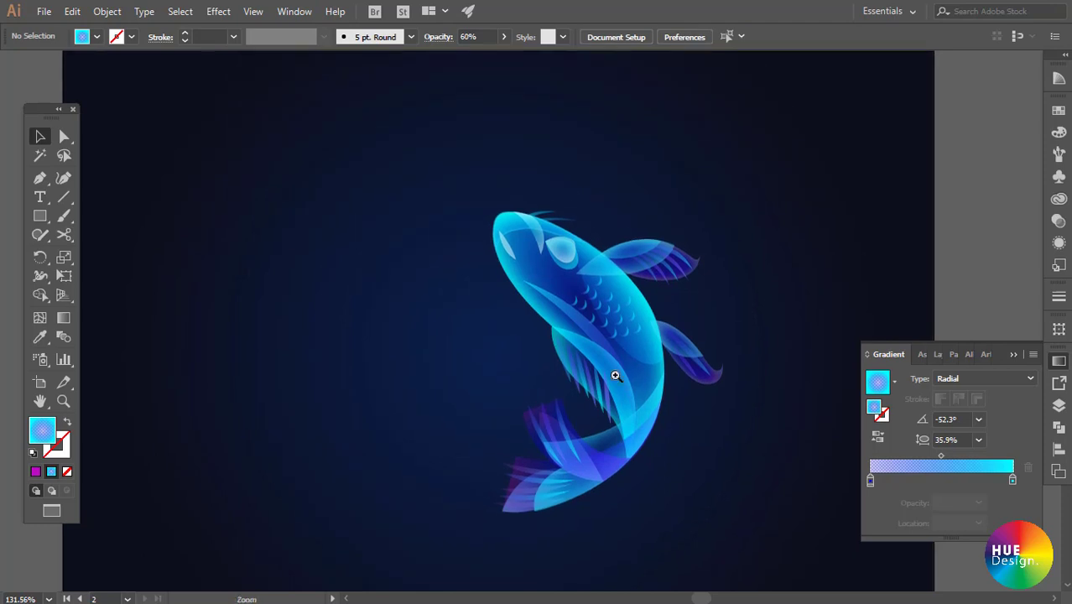
scroll(633, 354, "up", 2)
scroll(663, 369, "down", 1)
scroll(691, 399, "down", 1)
scroll(676, 406, "down", 1)
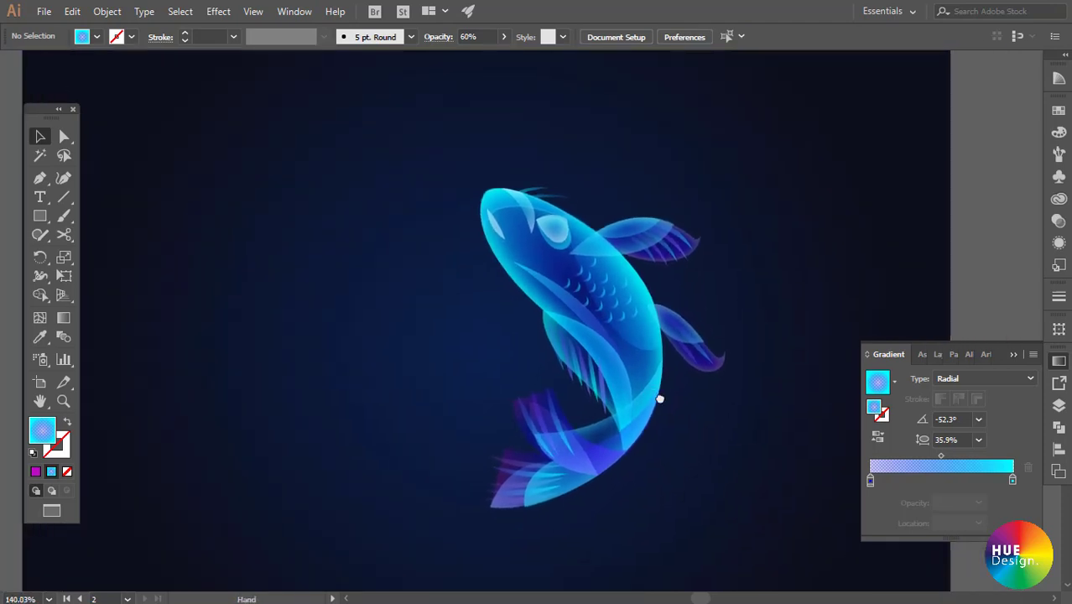
scroll(663, 395, "down", 1)
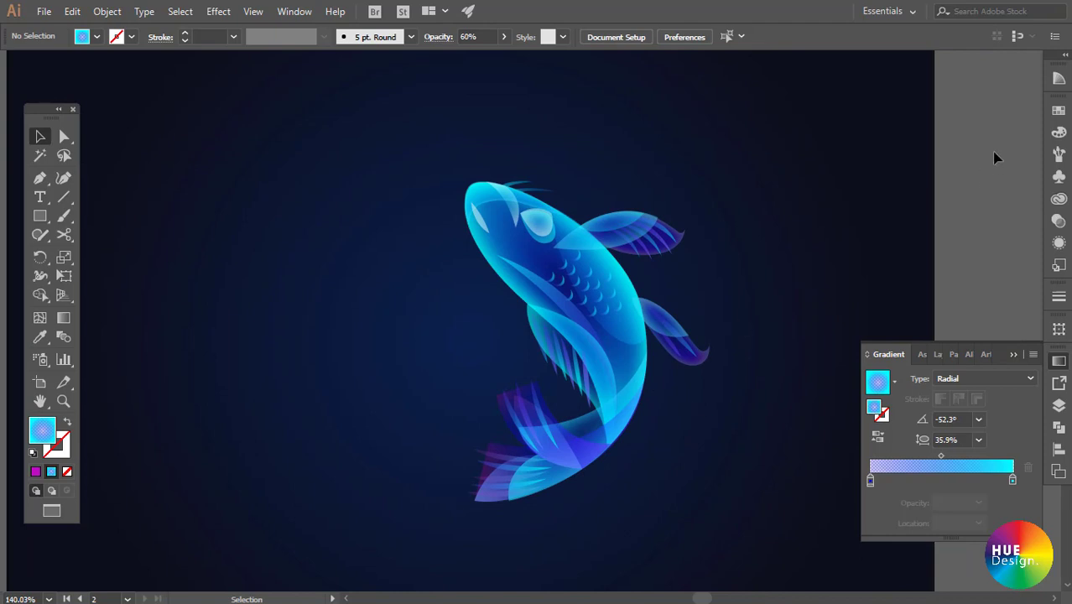
left_click(576, 279)
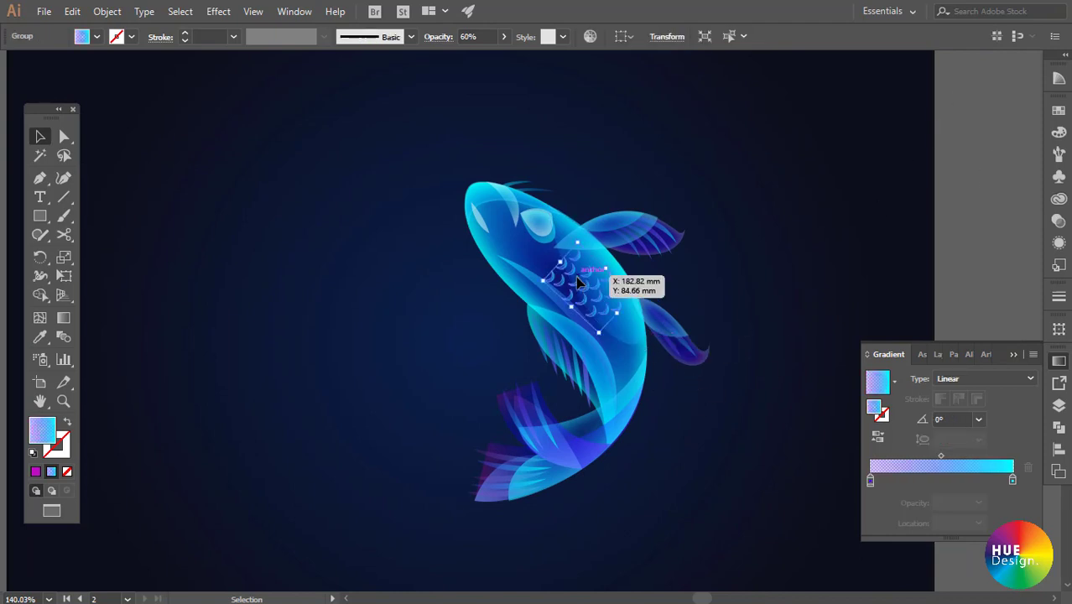
left_click(550, 319)
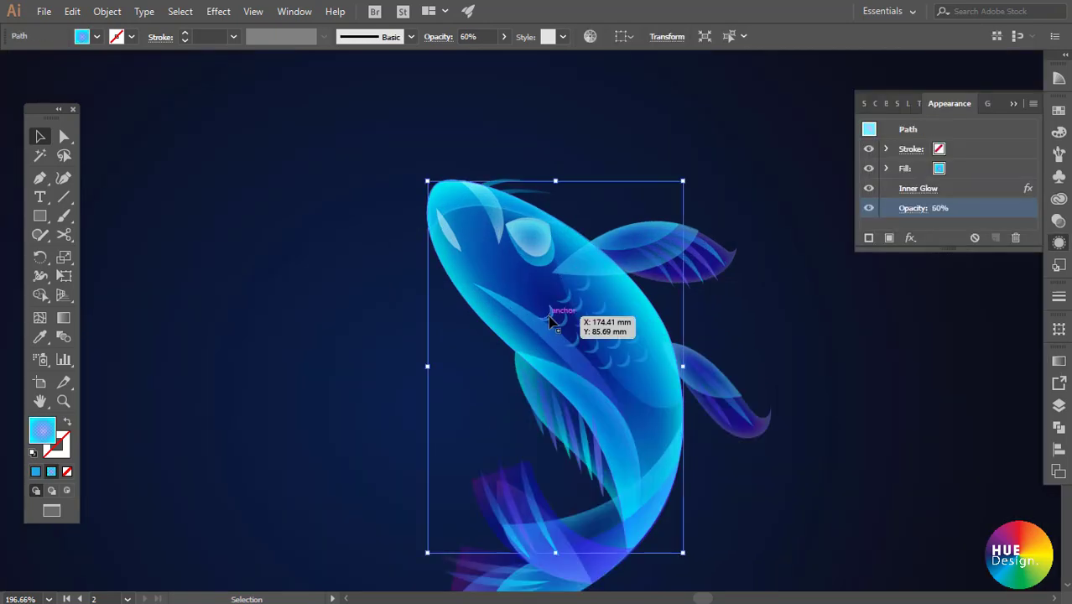
double_click(549, 319)
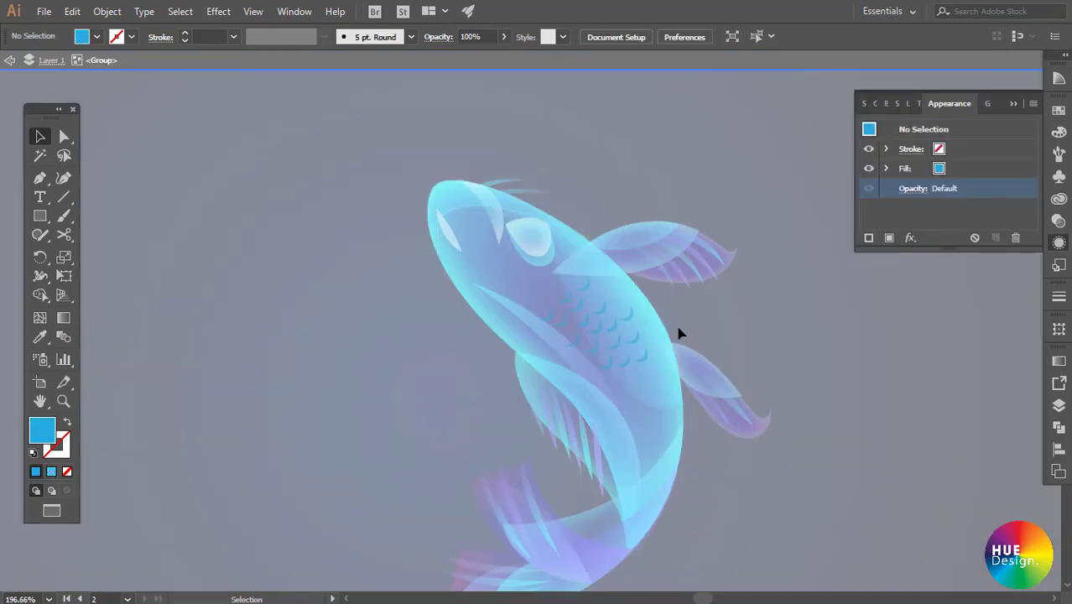
double_click(784, 334)
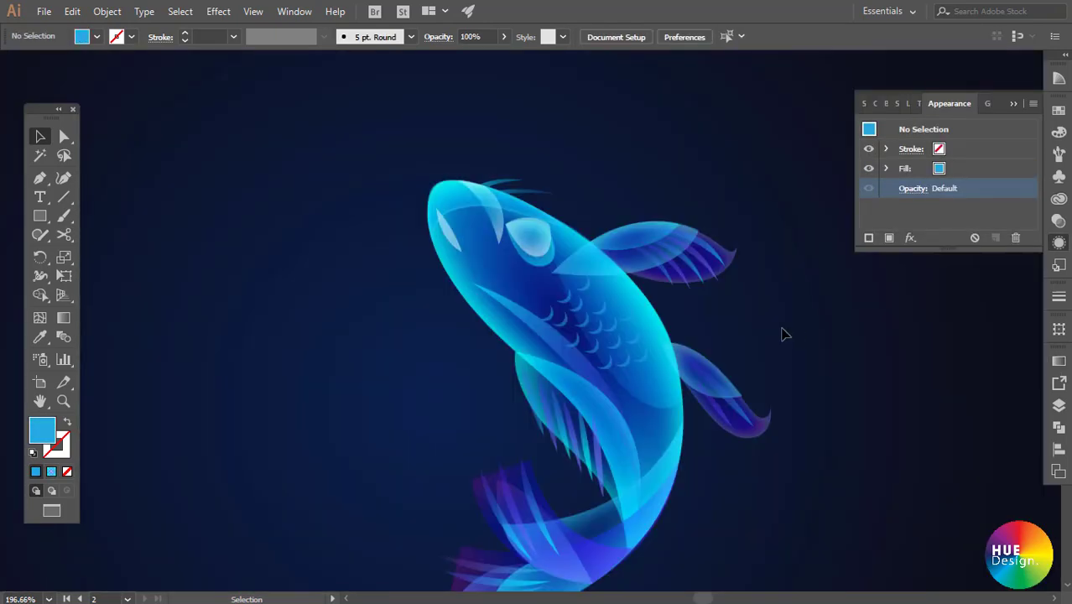
mouse_move(582, 312)
left_mouse_down()
mouse_move(709, 428)
mouse_move(587, 391)
left_mouse_up()
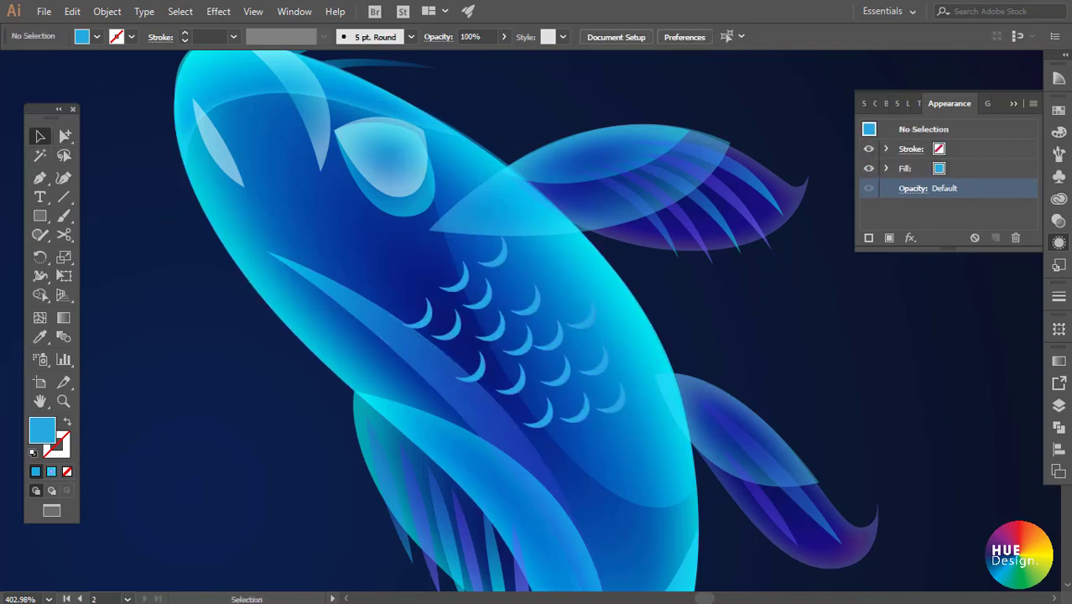
- Set four body scales to 30% opacity
left_click(64, 136)
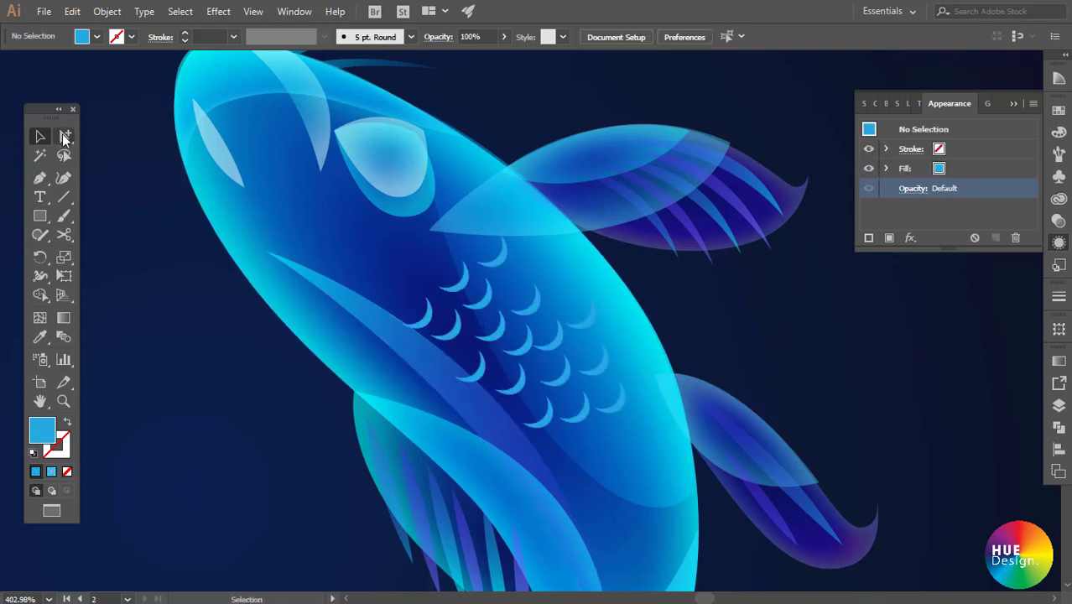
left_click(427, 320)
left_click(464, 288, "shift")
left_click(505, 266, "shift")
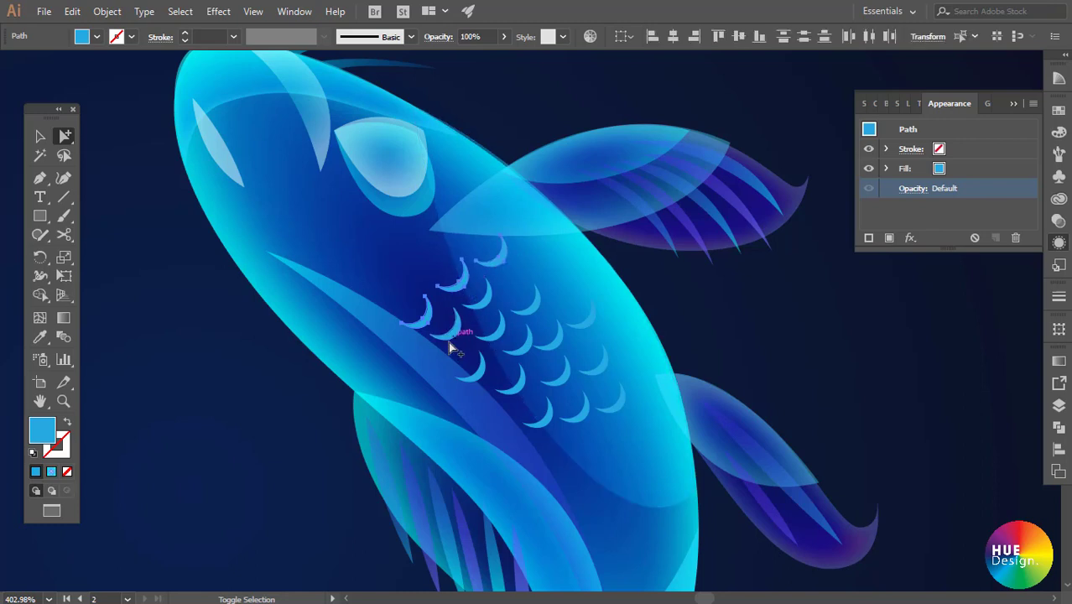
left_click(450, 340, "shift")
left_click(913, 189)
type("30")
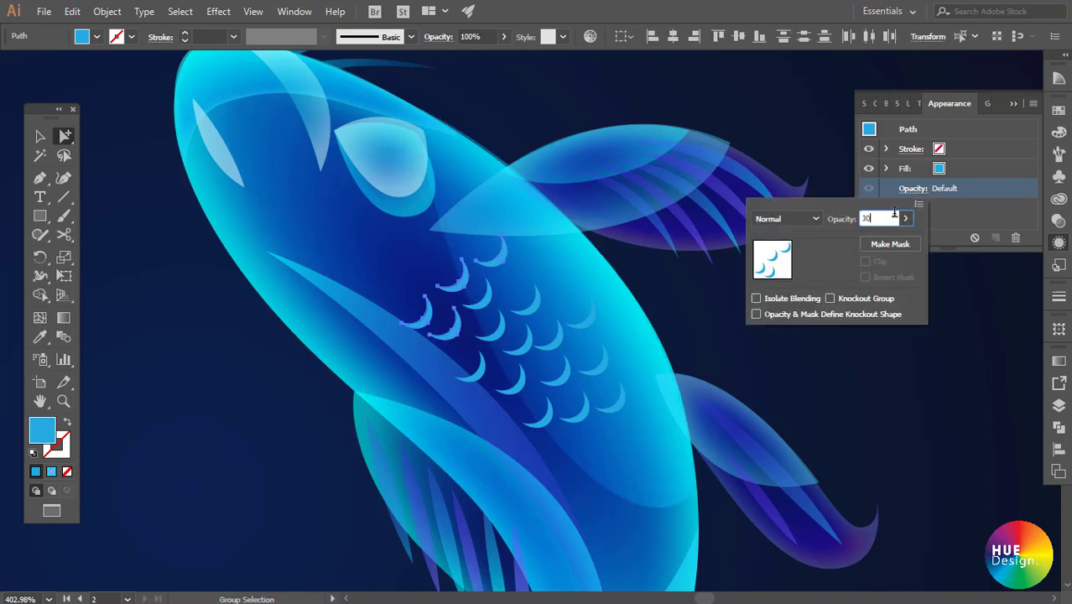
key("Return")
- Set two more scales to 60% opacity
left_click(520, 307, "shift")
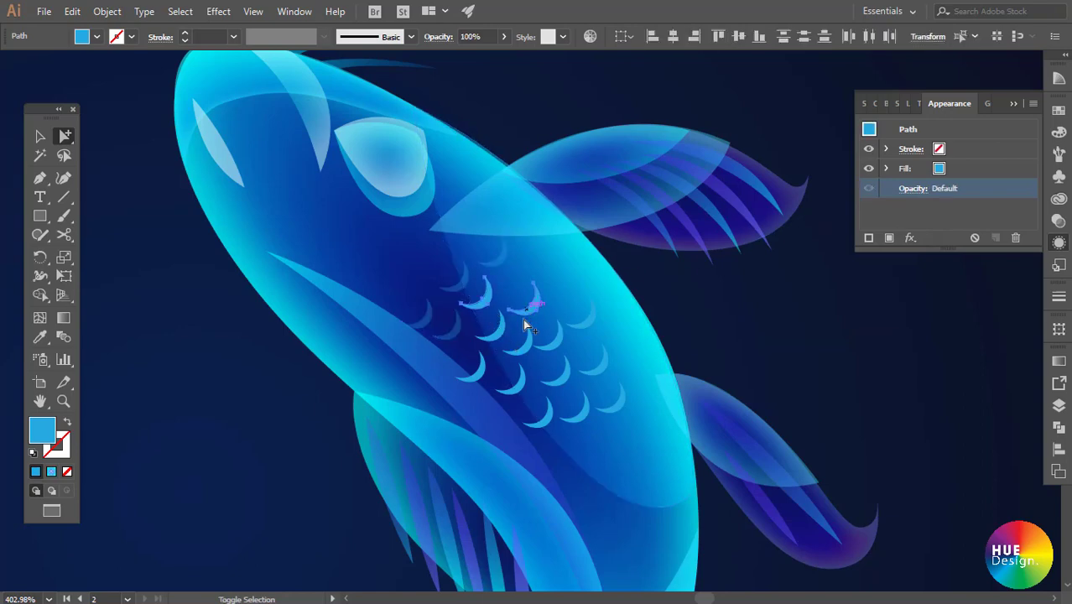
left_click(484, 381, "shift")
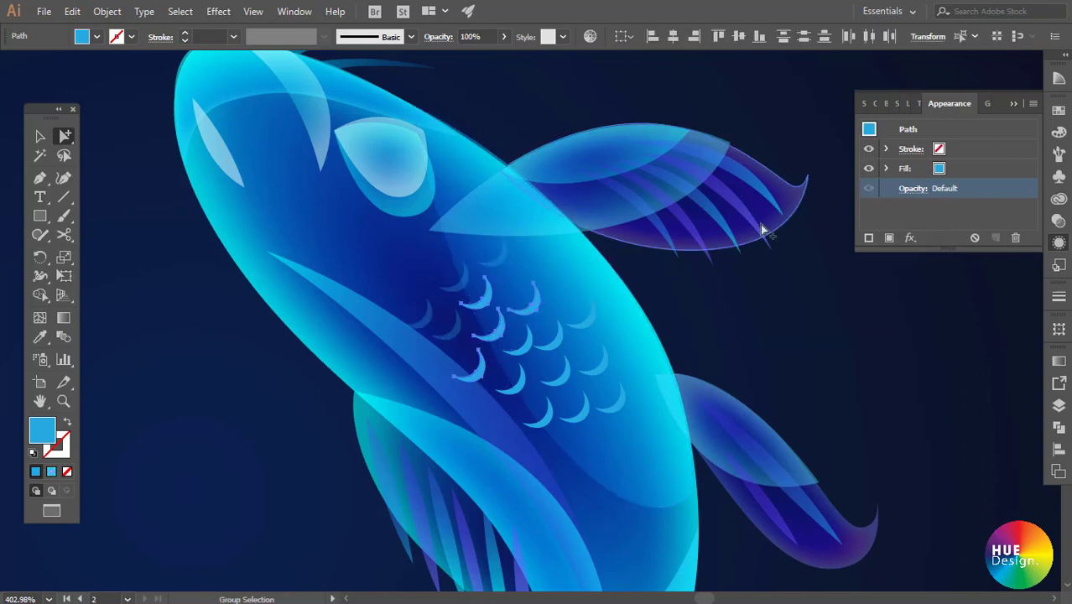
left_click(913, 189)
type("4")
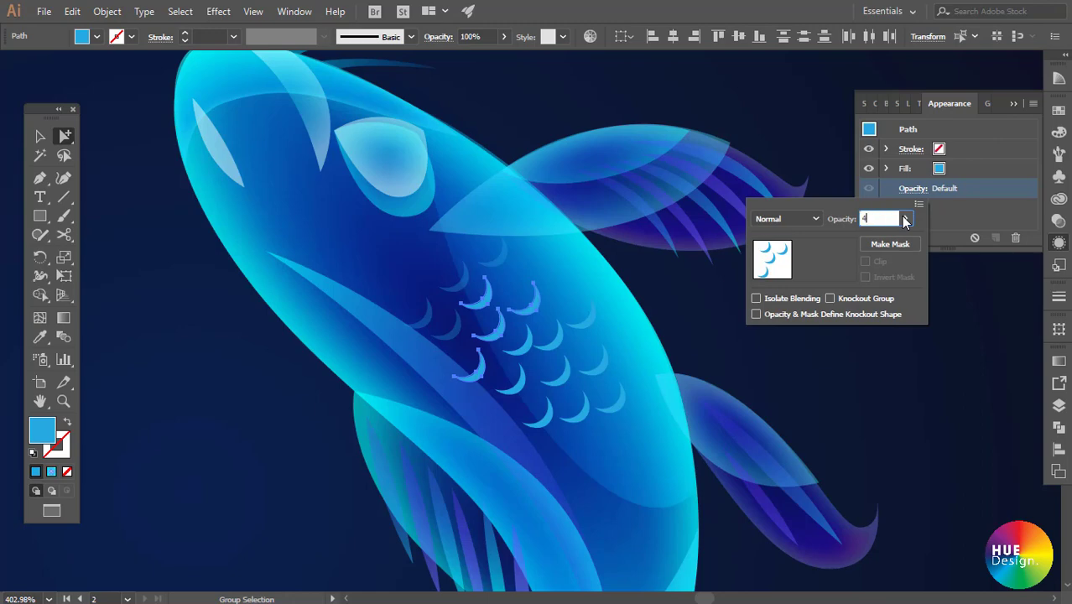
type("0")
key("Return")
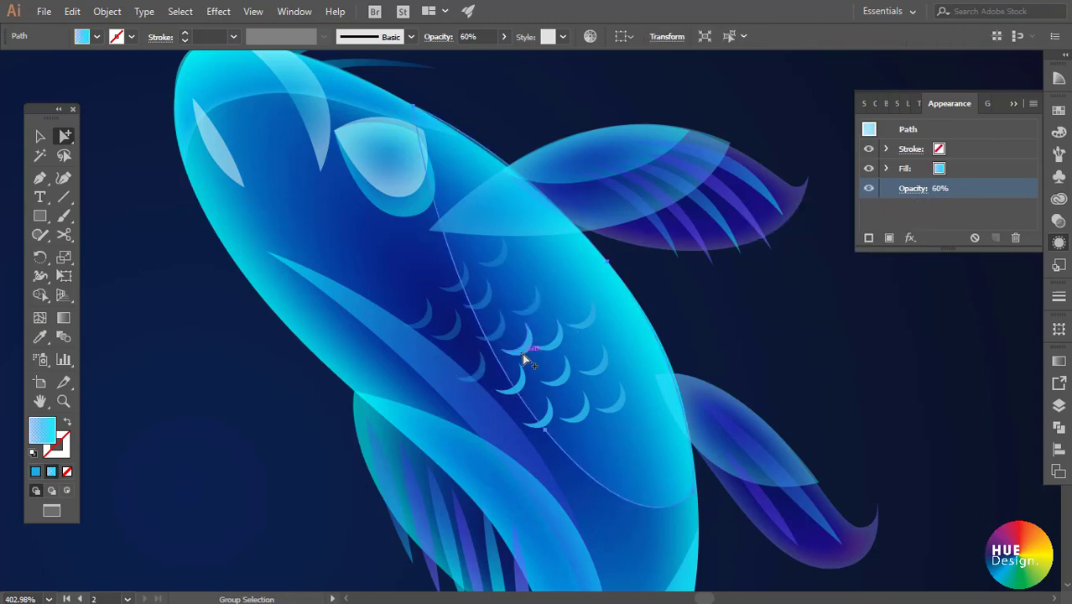
- Set the next two scales to 50% opacity
left_click(583, 332, "shift")
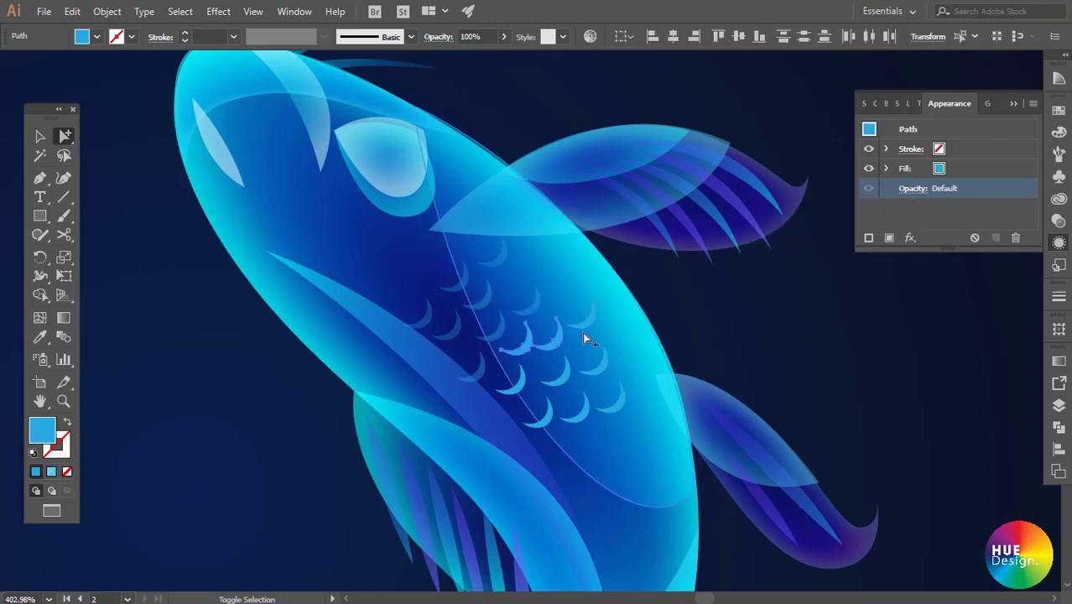
left_click(522, 391, "shift")
left_click(913, 190)
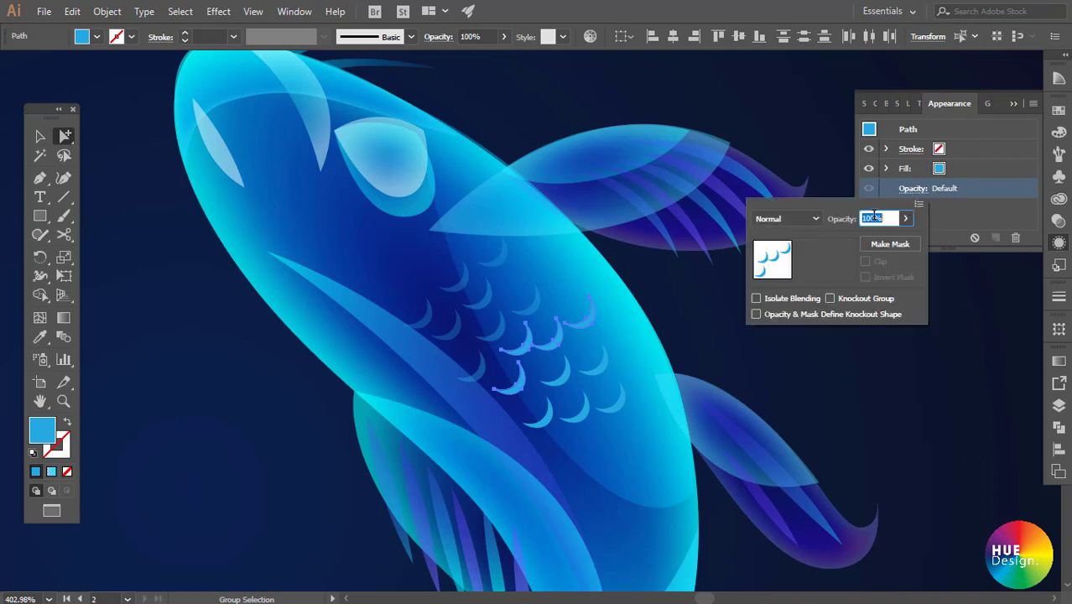
type("50")
key("Return")
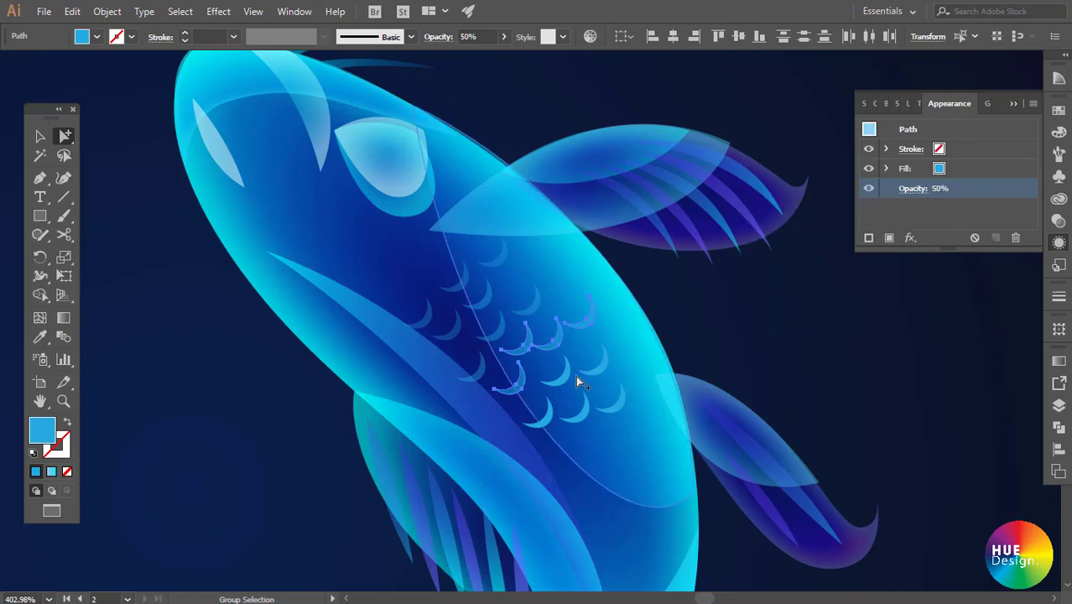
- Lower the opacity of five scales on the lower body
left_click(588, 373)
left_click(619, 400, "shift")
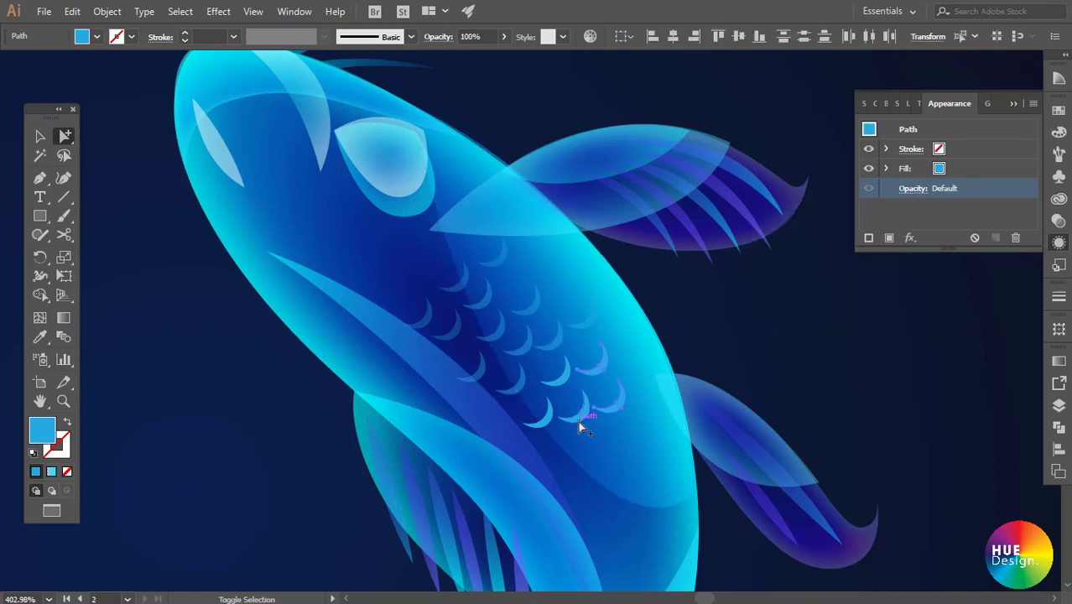
left_click(578, 420, "shift")
left_click(545, 420, "shift")
left_click(564, 379, "shift")
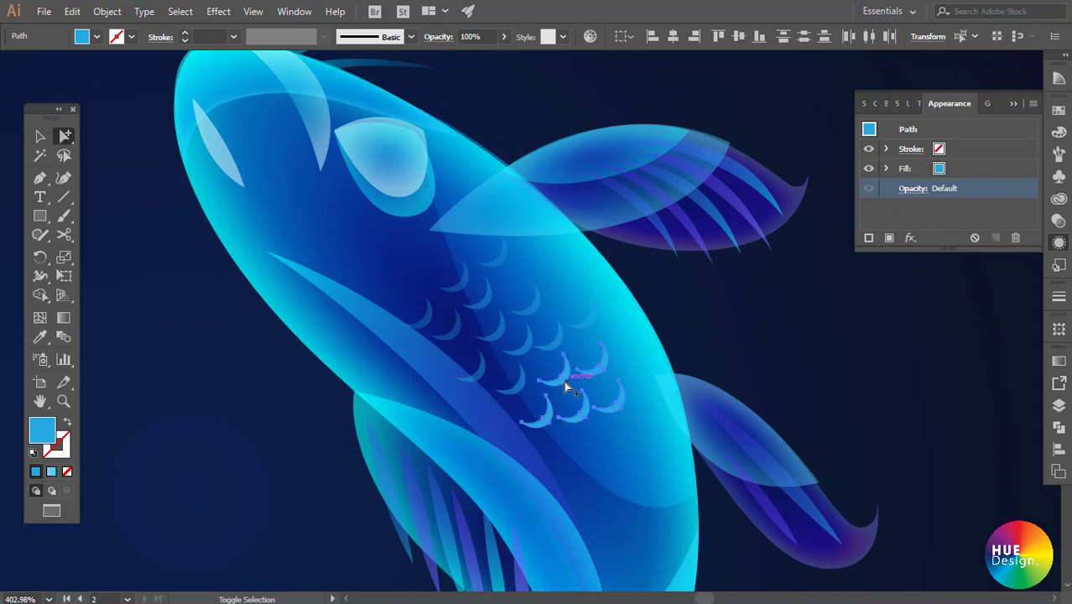
left_click(913, 189)
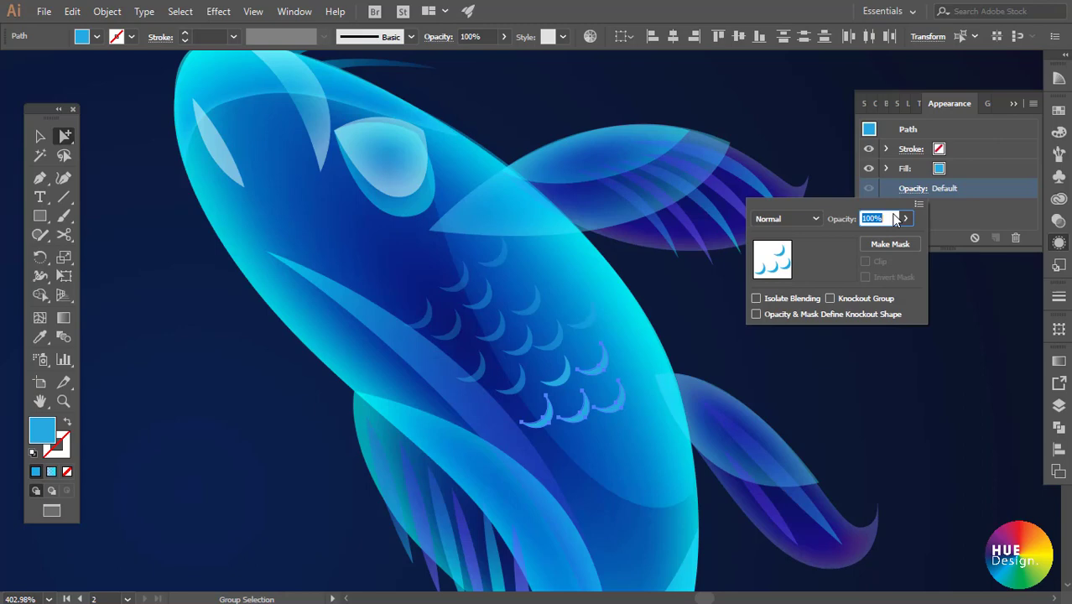
type("0")
key("Return")
- Set one remaining bright scale to 50% opacity and deselect everything
left_click(558, 373)
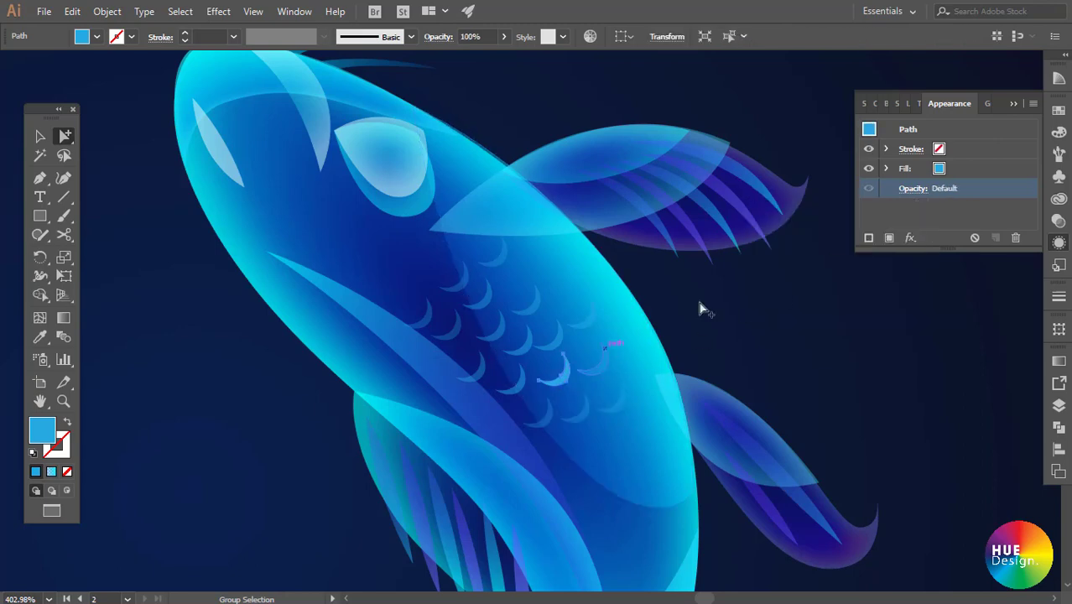
left_click(920, 189)
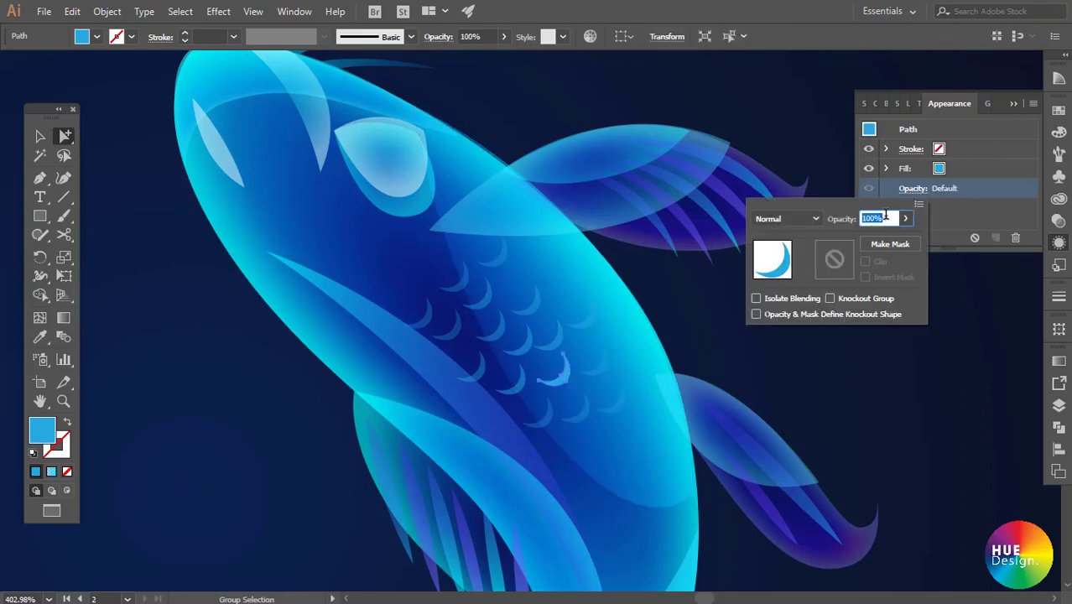
type("50")
key("Return")
left_click(909, 354)
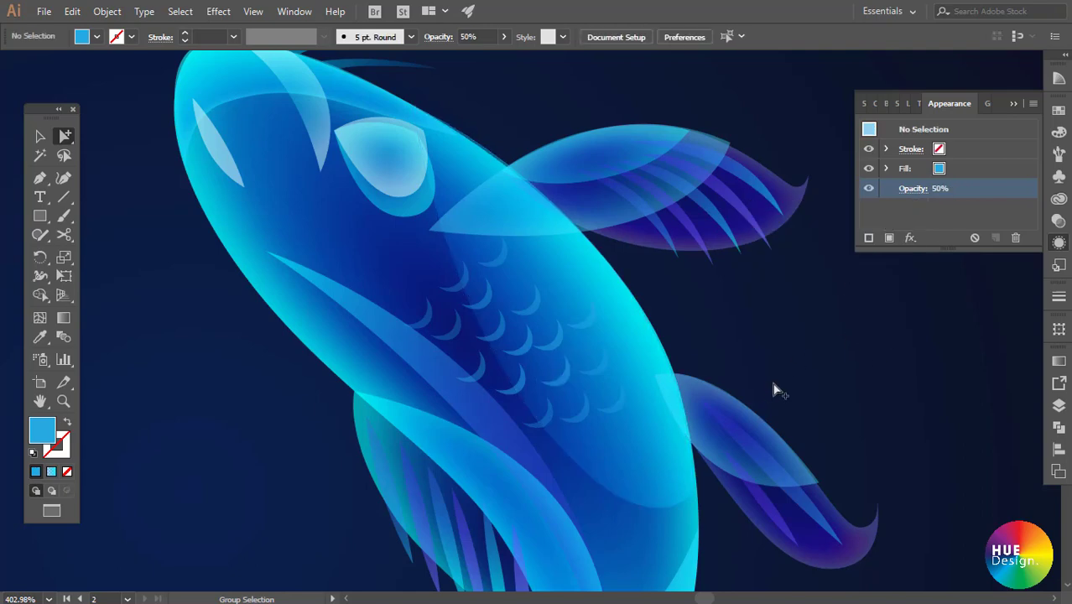
- Centre the whole koi in the view
scroll(605, 448, "down", 4)
key("v")
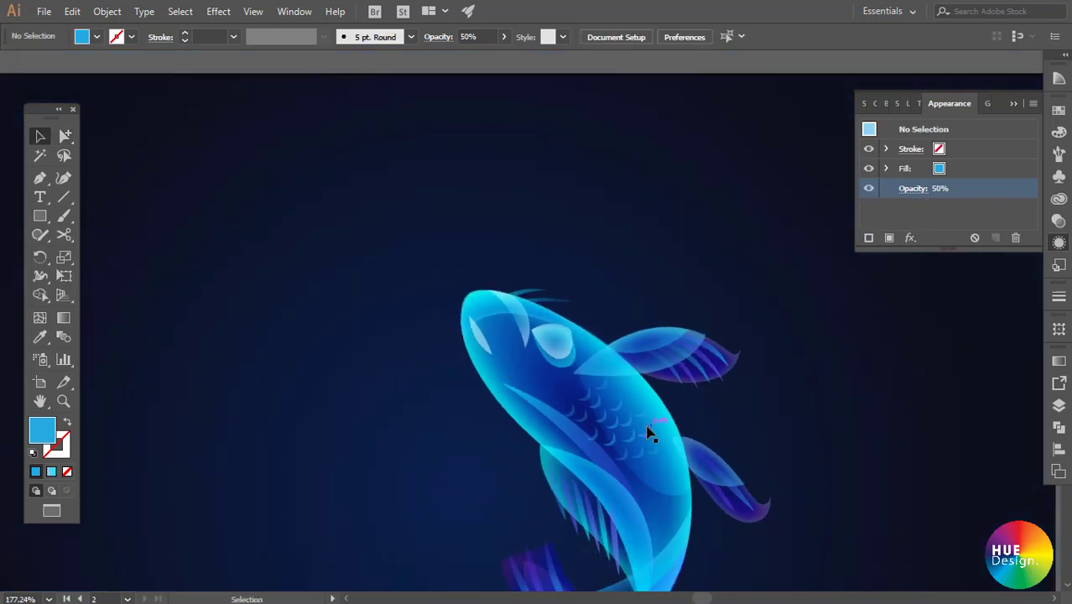
scroll(650, 434, "down", 1)
scroll(598, 426, "down", 1)
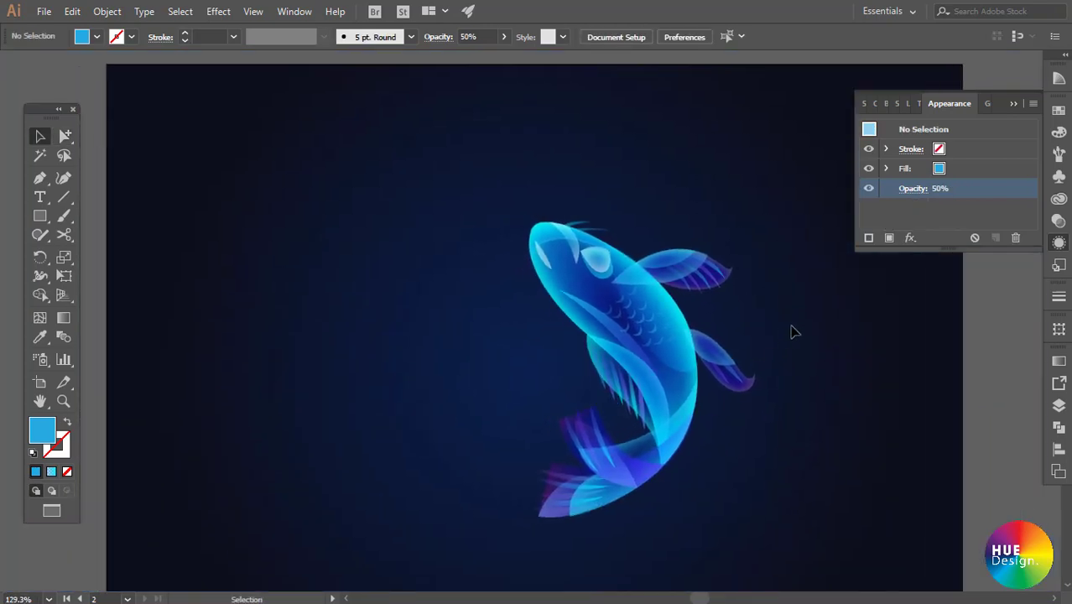
scroll(793, 331, "up", 1)
mouse_move(706, 314)
left_mouse_down()
mouse_move(673, 293)
mouse_move(675, 305)
left_mouse_up()
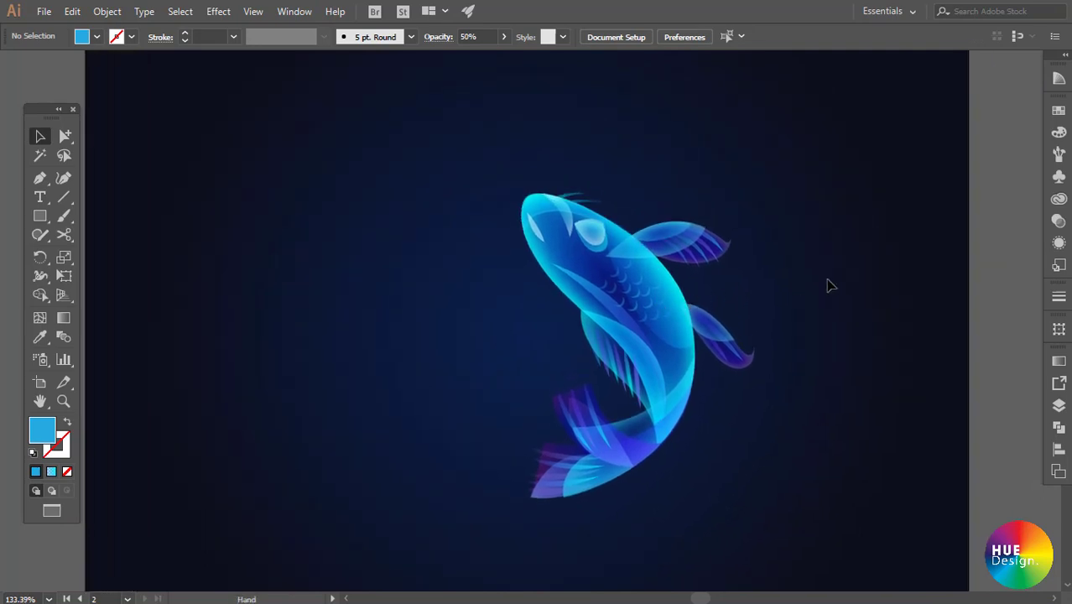
- With the Paintbrush, set stroke weight 1 pt, no stroke colour, and the #25a9e0 fill active
left_click(61, 220)
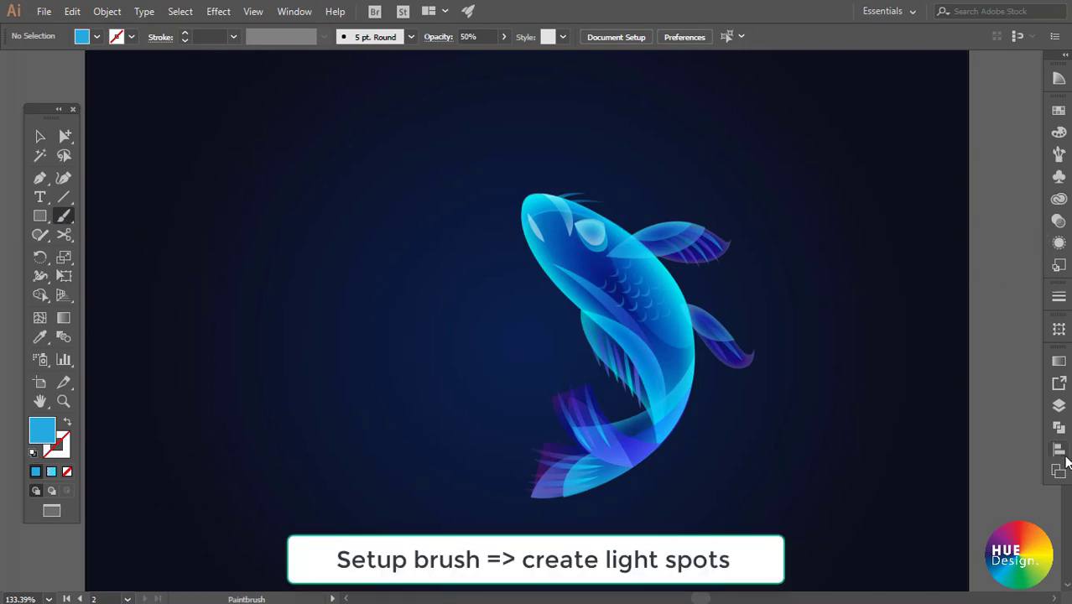
left_click(1059, 297)
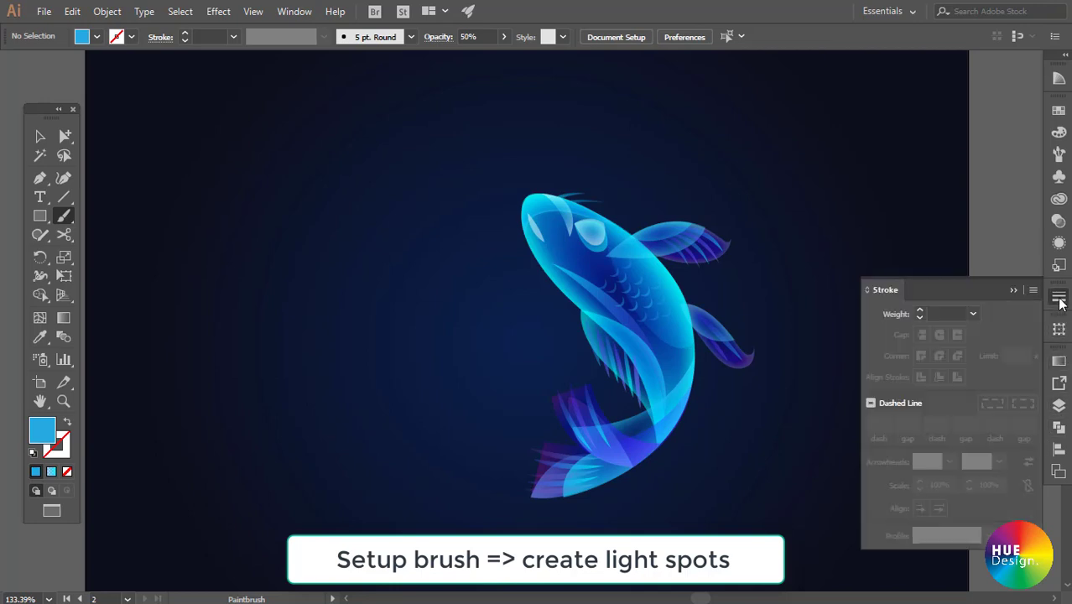
left_click(975, 314)
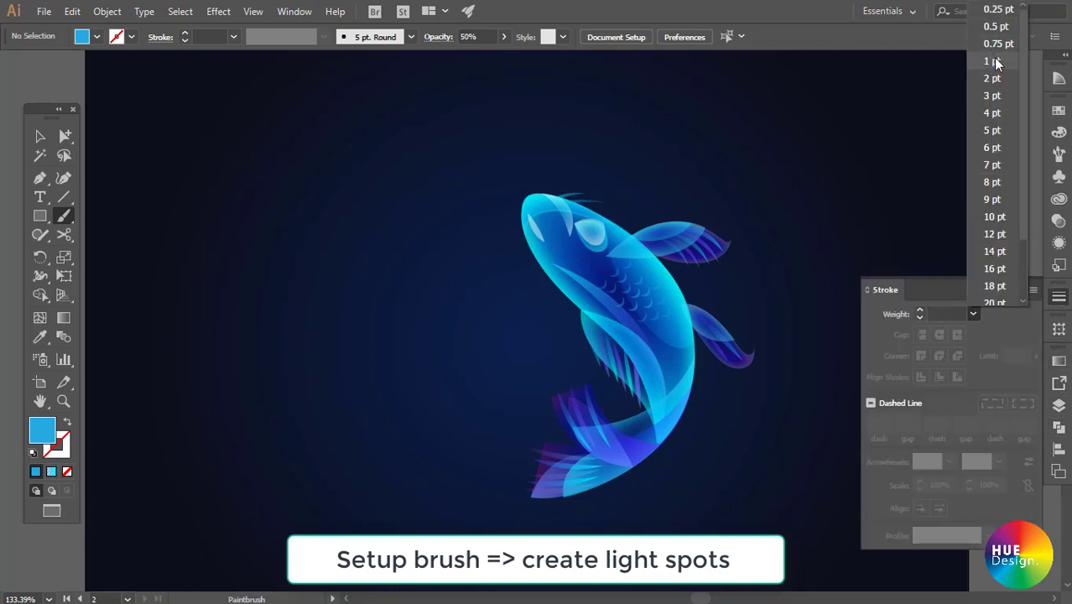
left_click(993, 57)
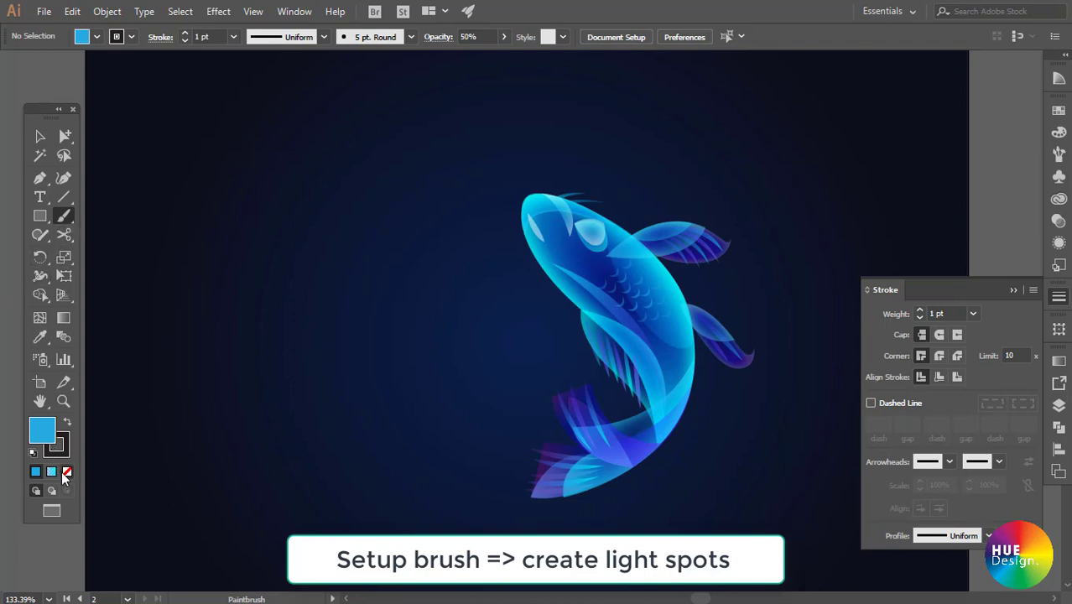
left_click(63, 472)
left_click(39, 435)
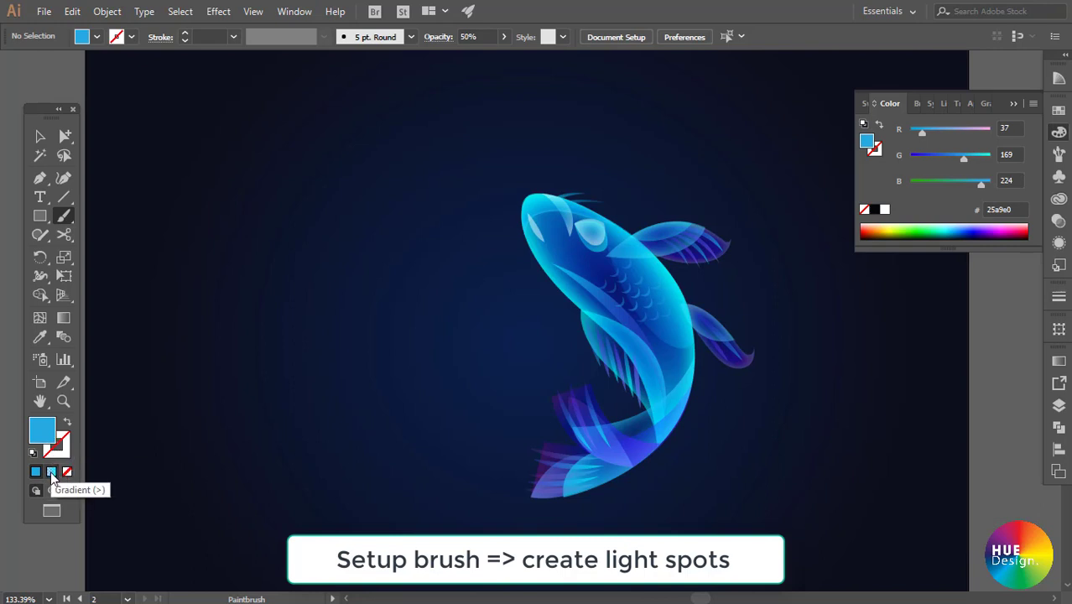
- Turn the blue fill into a gradient and swap it onto the stroke
left_click(52, 473)
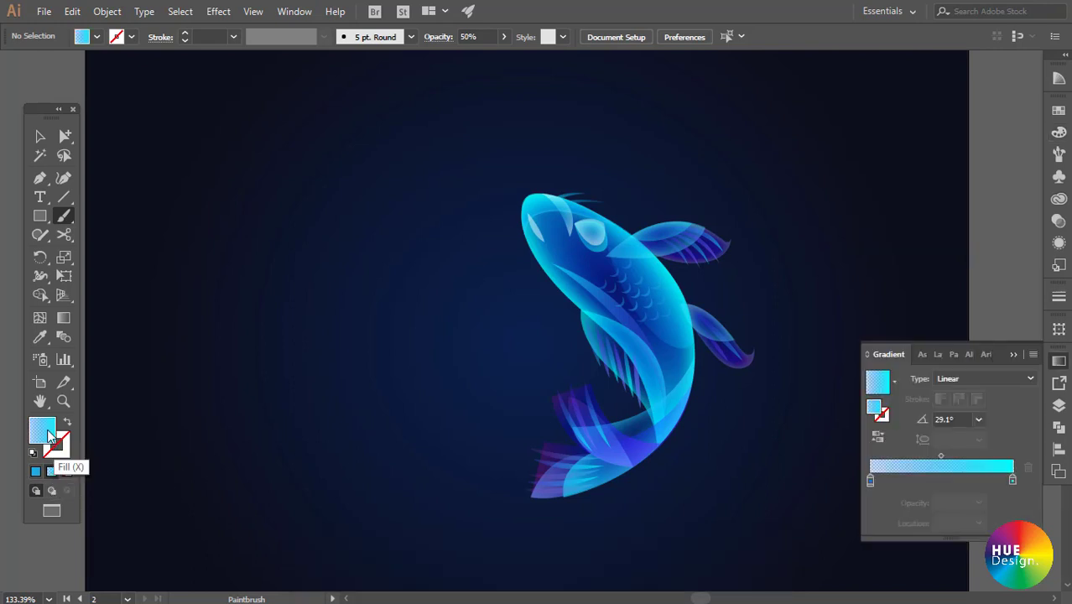
key("shift+x")
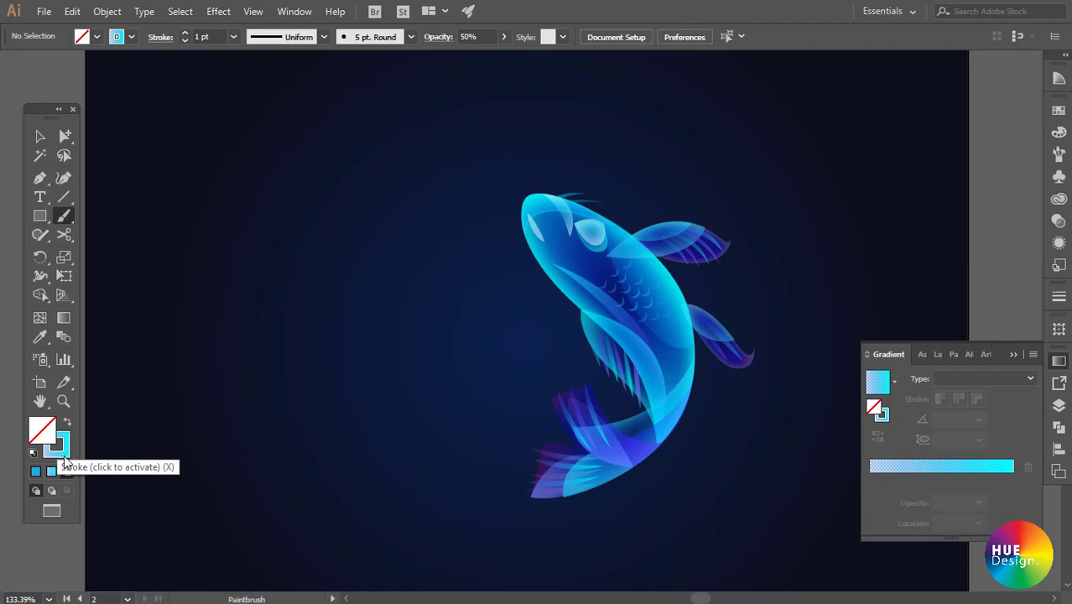
left_click(1029, 379)
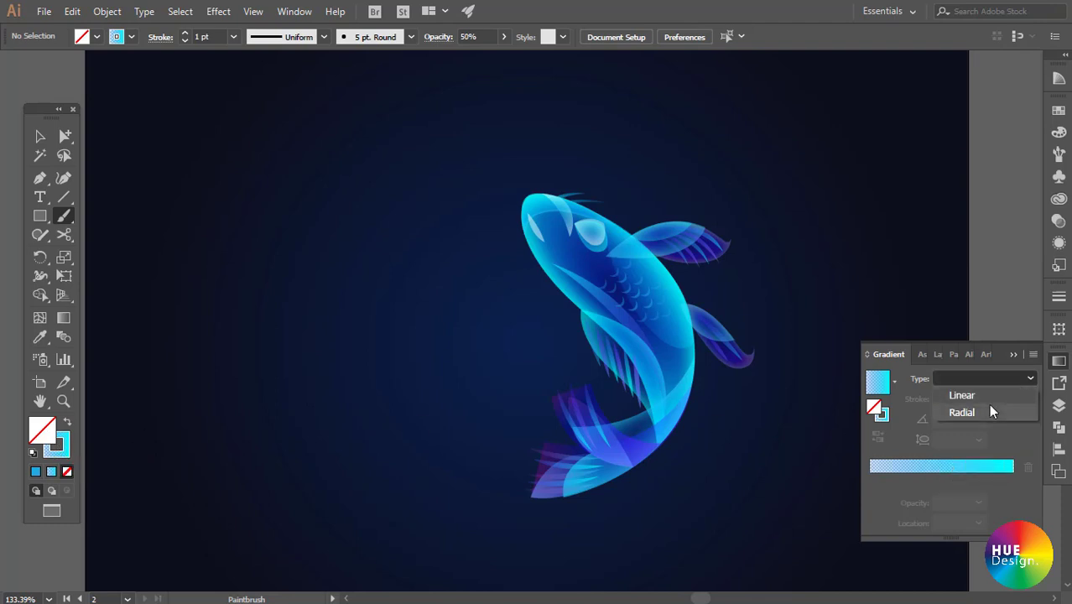
double_click(55, 456)
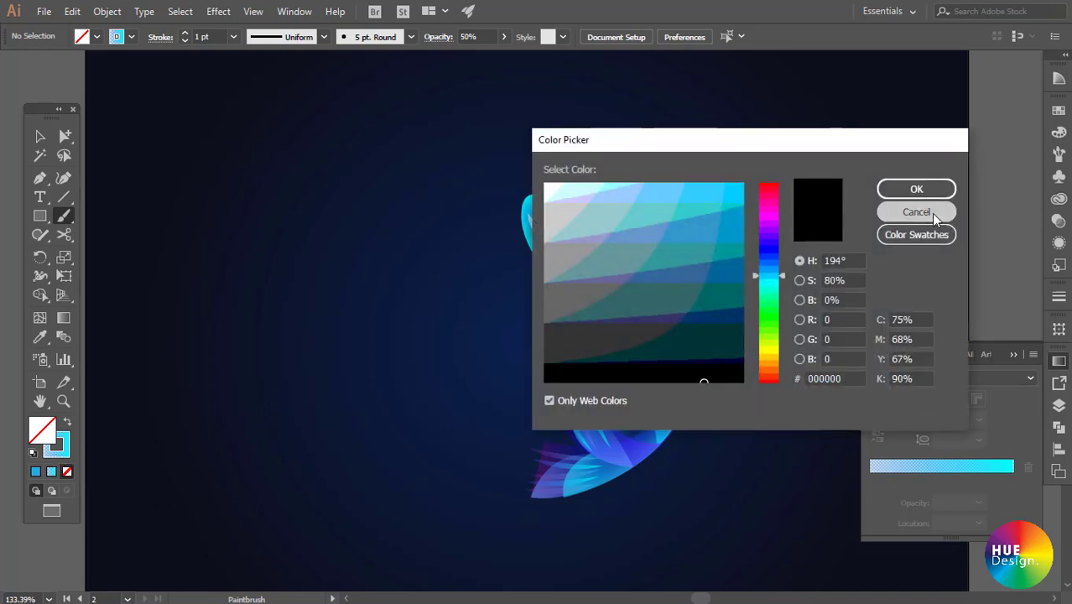
left_click(916, 211)
left_click(56, 446)
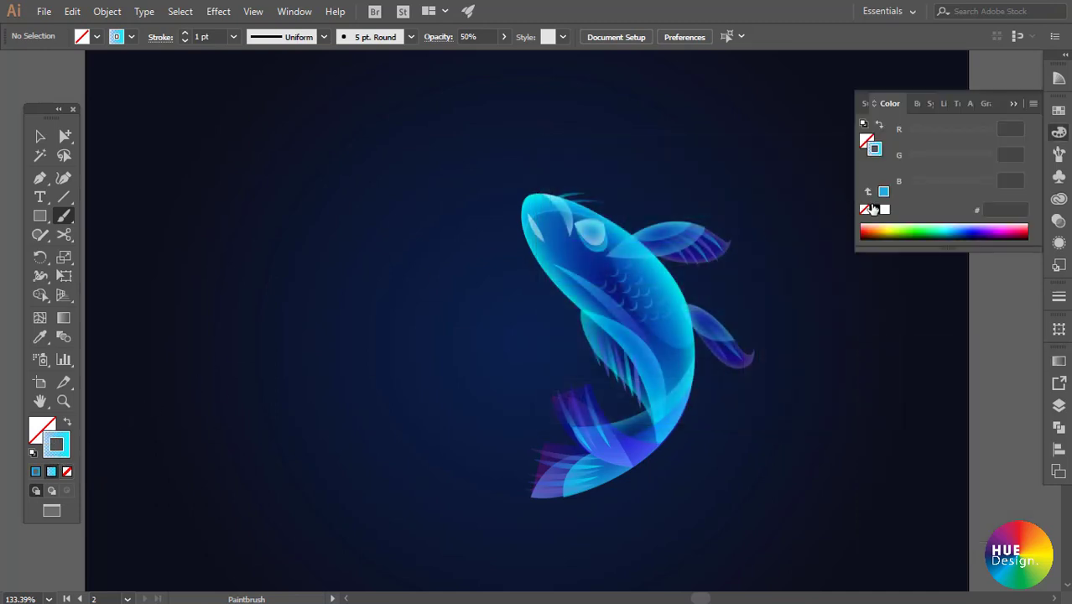
- Switch the gradient to Radial, test and undo a dot, then apply it to the stroke
left_click(1059, 361)
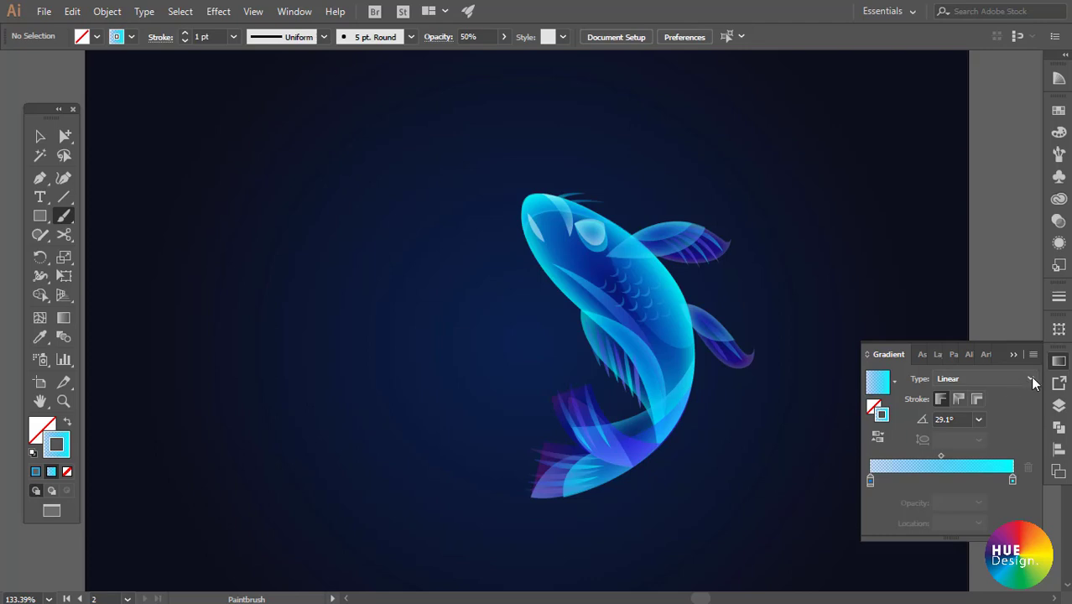
left_click(1030, 378)
left_click(985, 412)
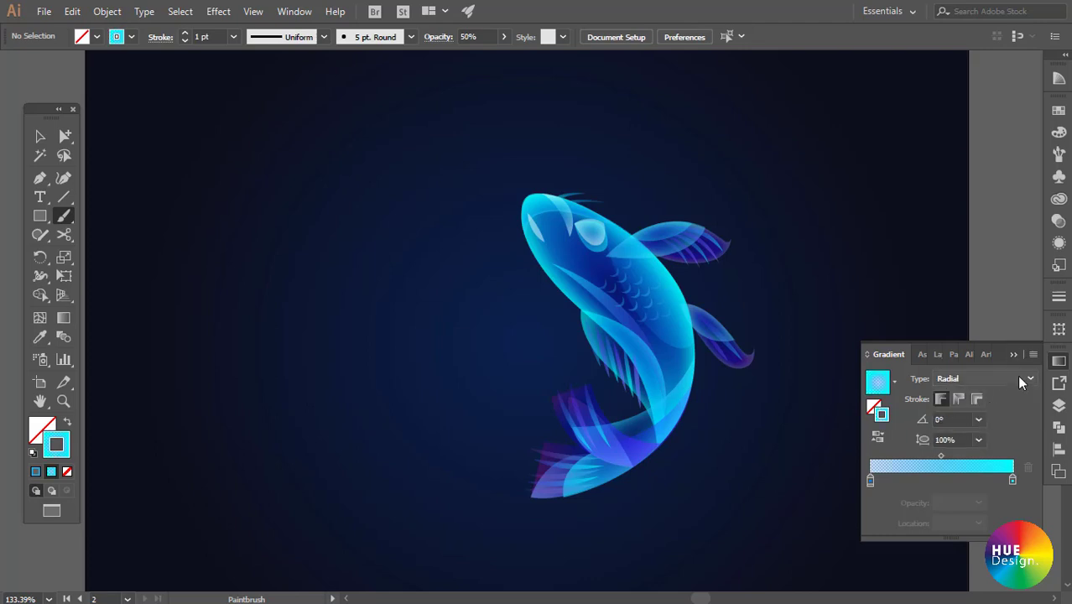
left_click(1012, 338)
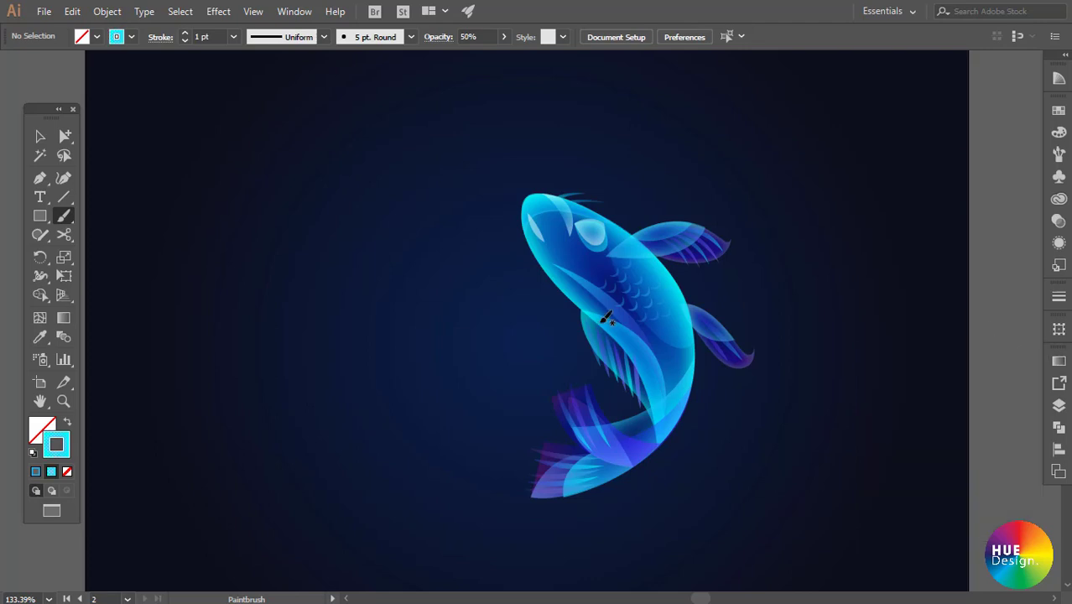
left_click(521, 272)
key("ctrl+z")
left_click(1059, 361)
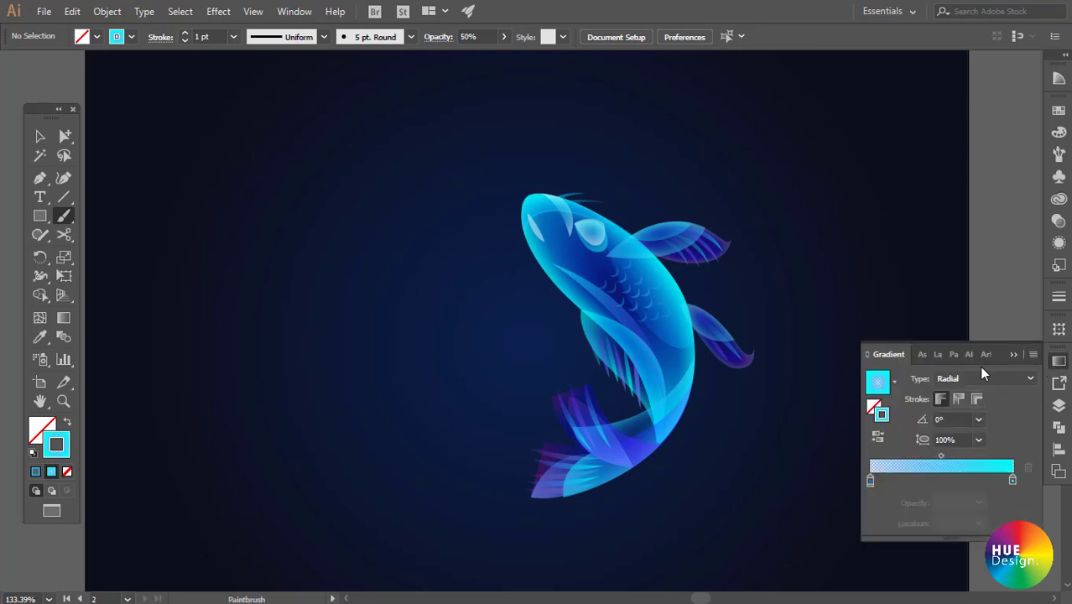
left_click(877, 437)
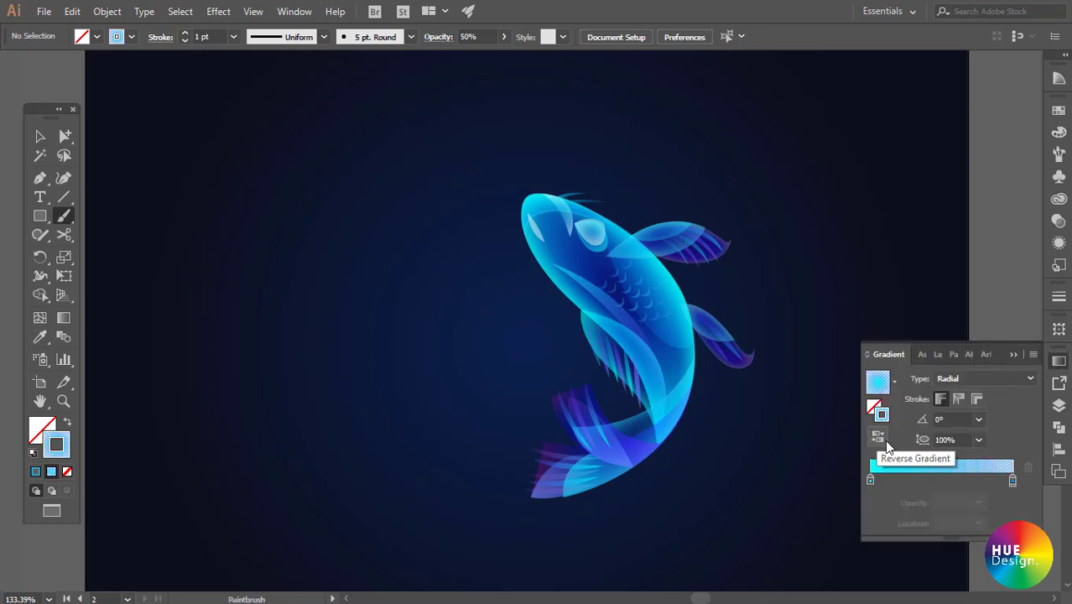
- Create Layer 2 for the light spots
left_click(1059, 406)
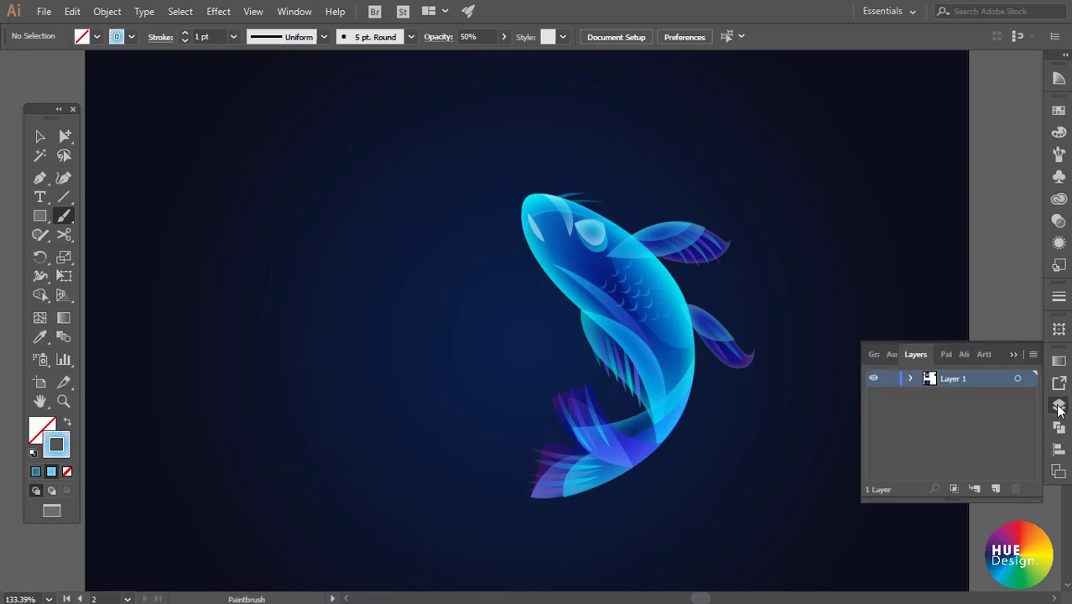
left_click(994, 489)
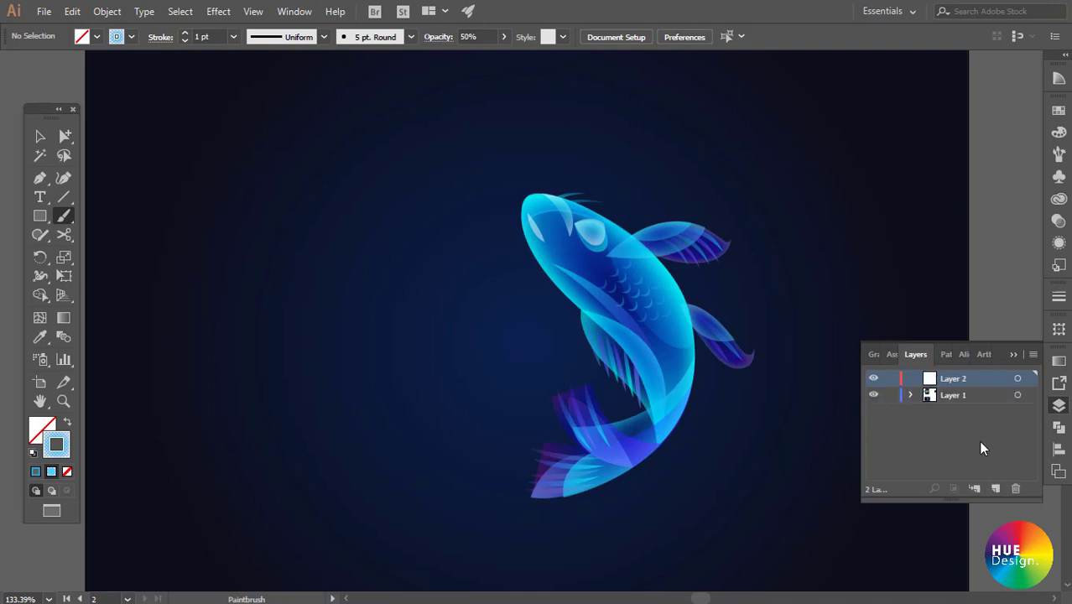
left_click(1016, 361)
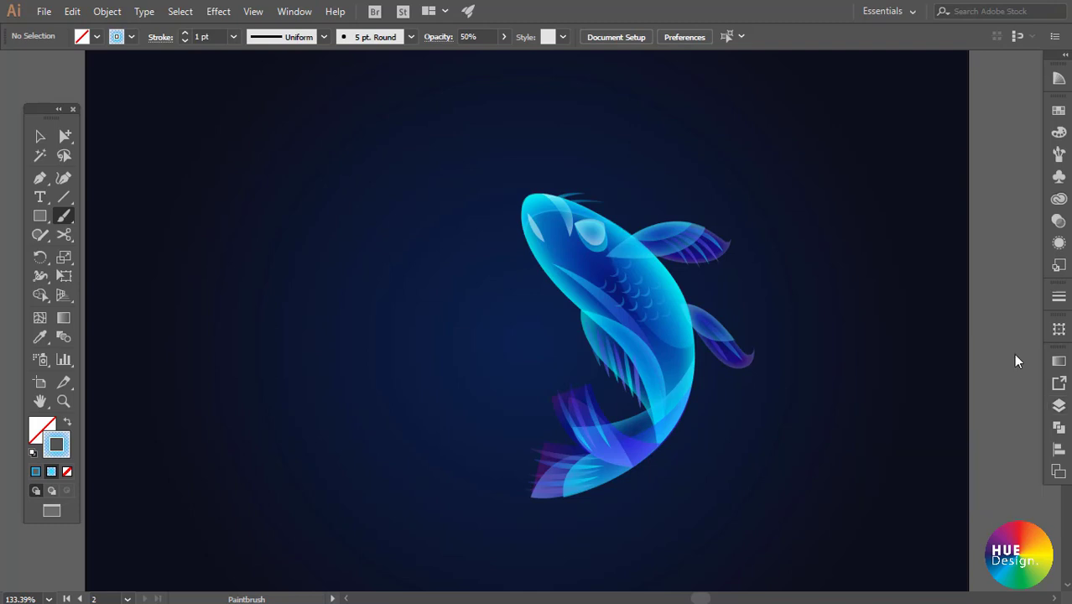
left_click(1059, 406)
left_click(1058, 407)
- Paint fifteen small glowing dots around the koi's head, fins, body and tail
left_click(485, 203)
left_click(535, 276)
left_click(511, 284)
left_click(503, 318)
left_click(541, 334)
left_click(550, 308)
left_click(621, 212)
left_click(675, 269)
left_click(712, 276)
left_click(720, 372)
left_click(742, 388)
left_click(553, 436)
left_click(546, 417)
left_click(567, 367)
left_click(503, 411)
- Thin the brush stroke to 0.25 pt, then 0.5 pt, and paint a tiny dot left of the fish
left_click(1059, 298)
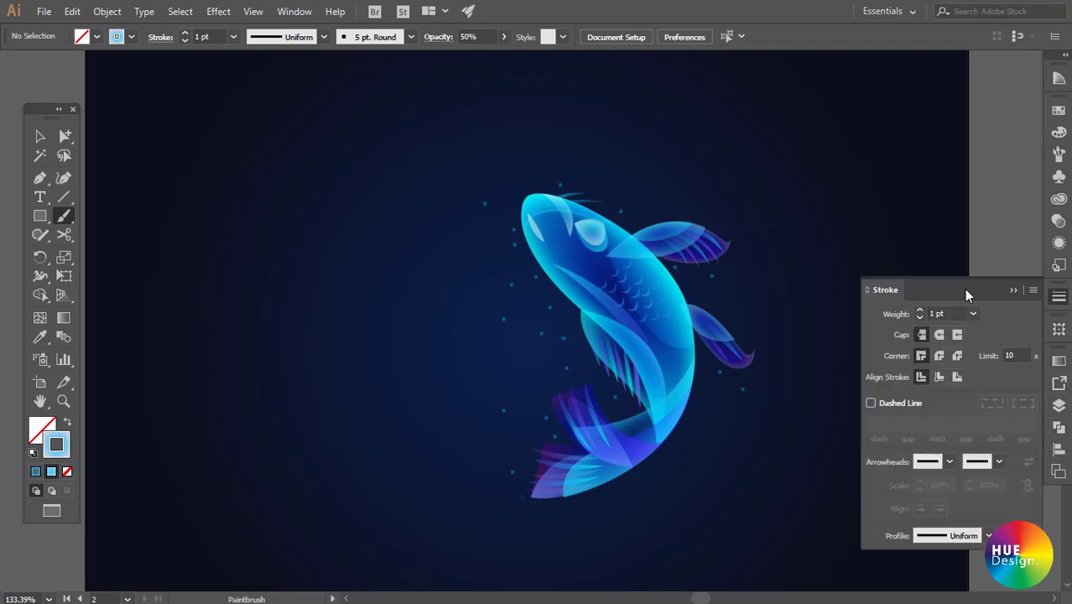
left_click(973, 314)
scroll(990, 30, "up", 1)
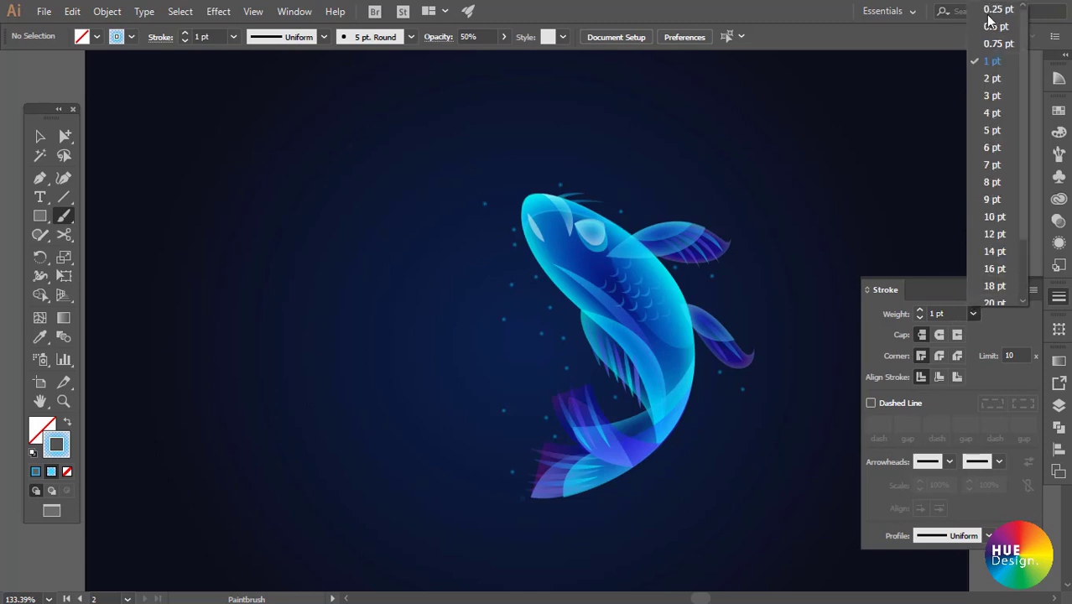
left_click(996, 10)
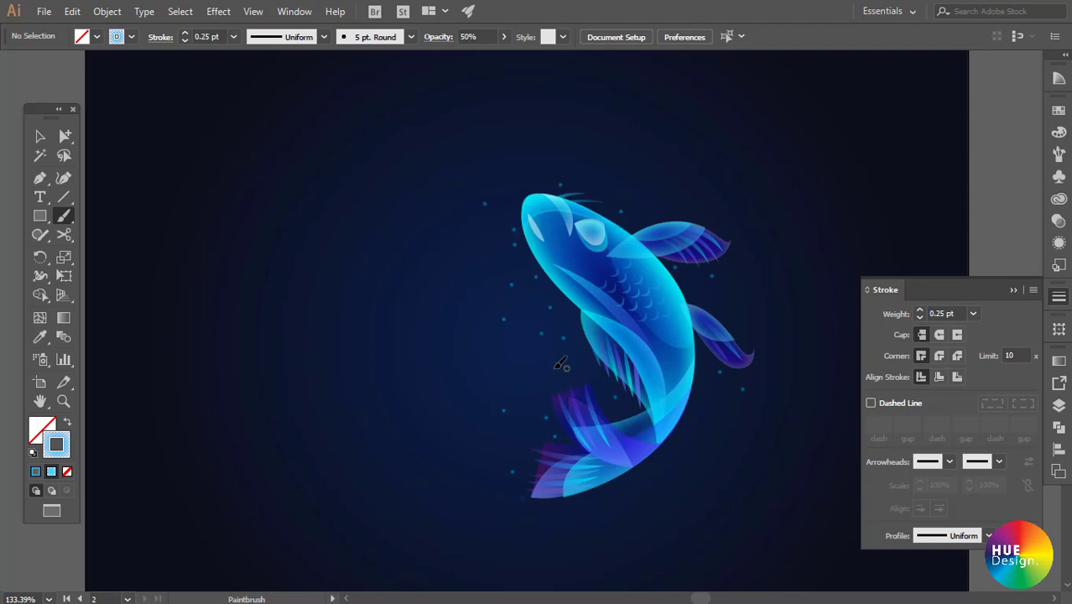
left_click(973, 313)
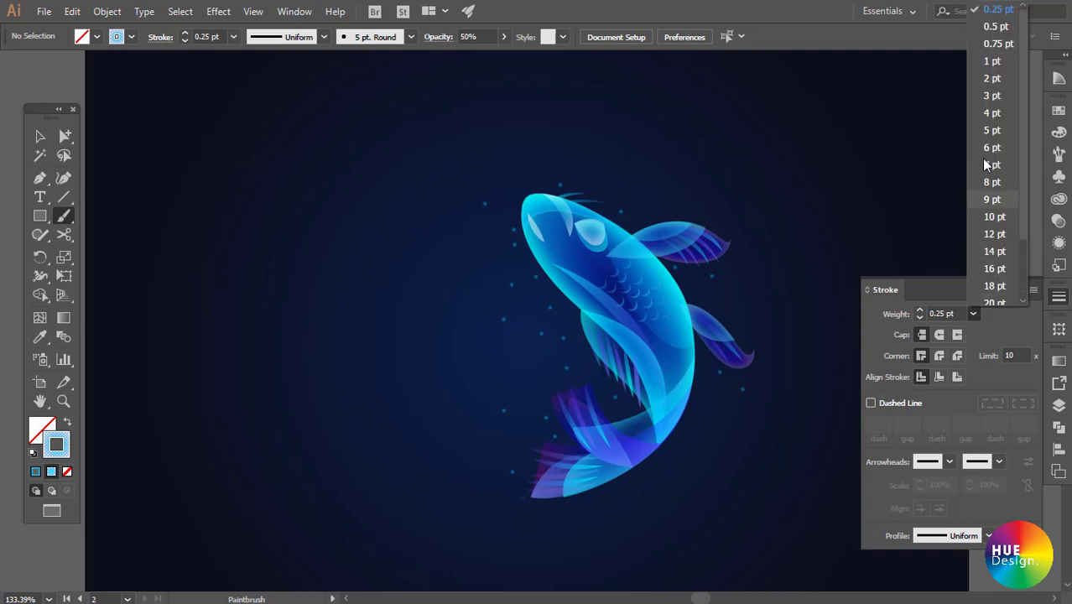
left_click(993, 20)
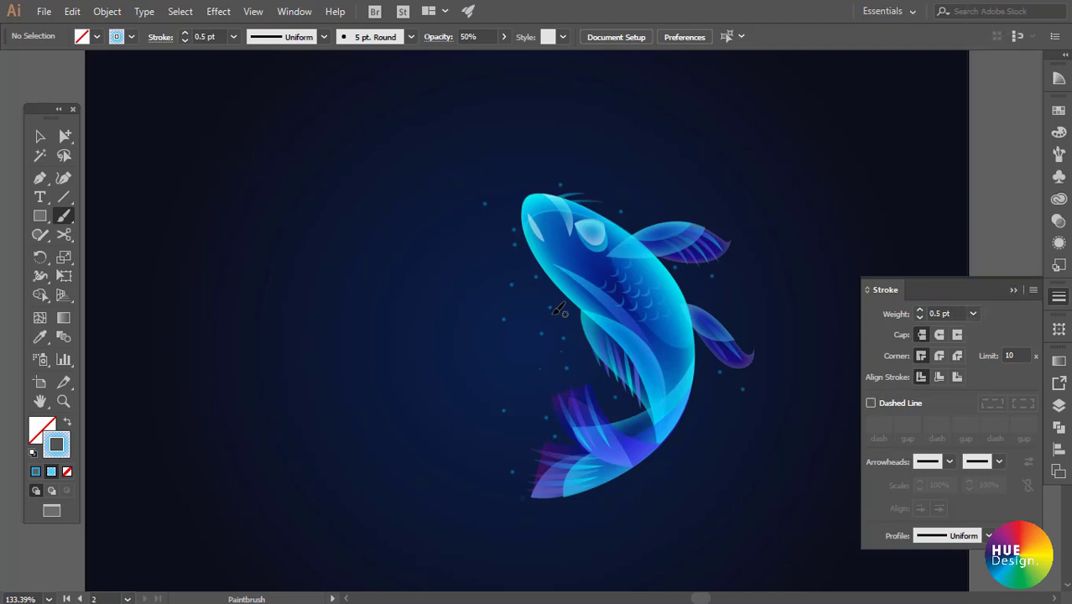
left_click(529, 297)
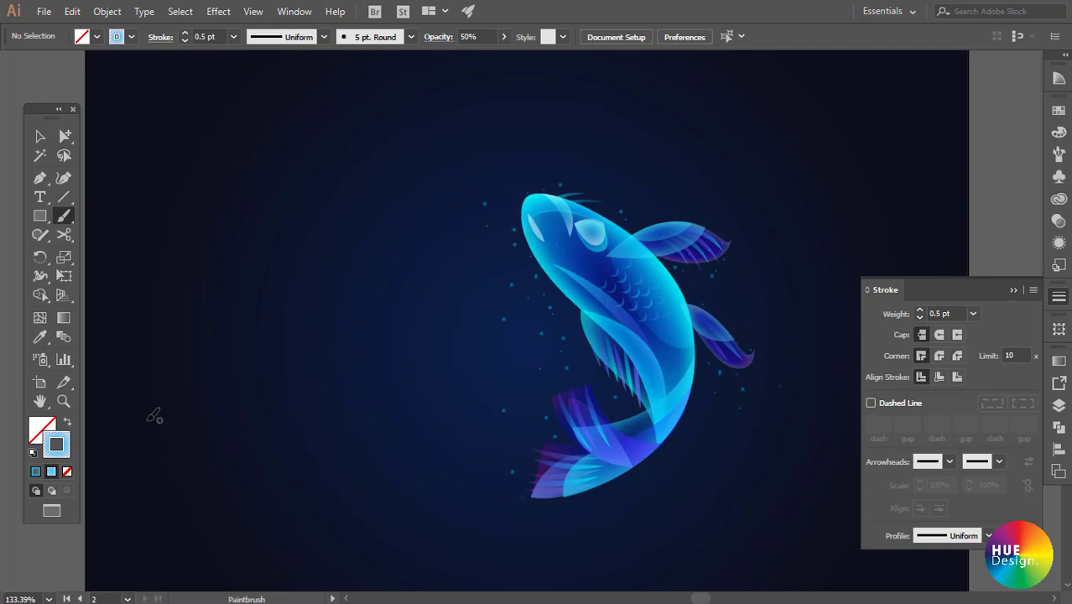
- At 3 pt stroke weight, paint four glowing dots around the koi's head
left_click(971, 315)
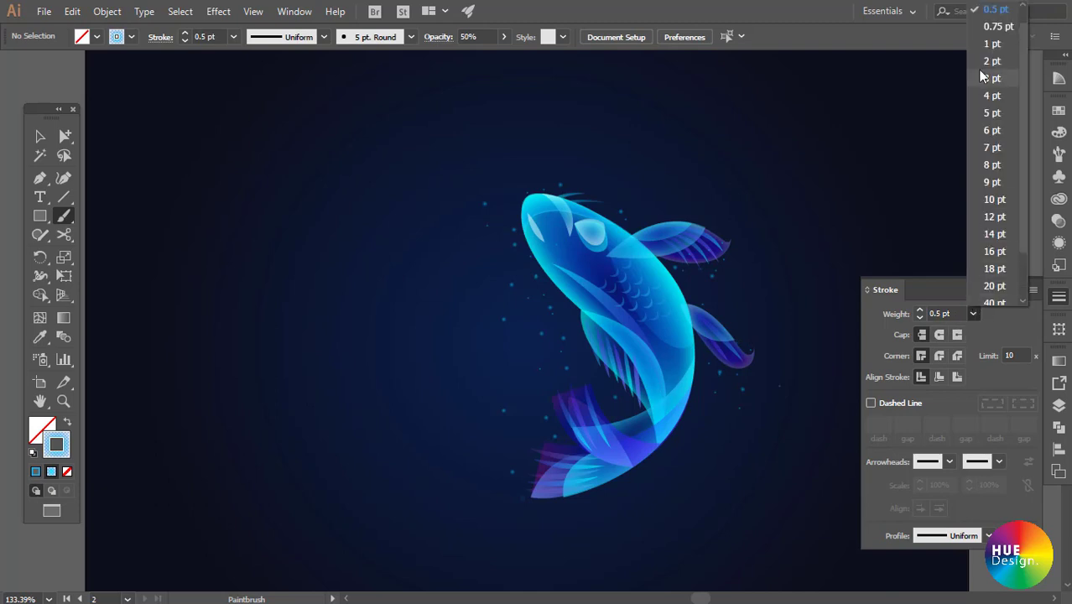
left_click(1000, 74)
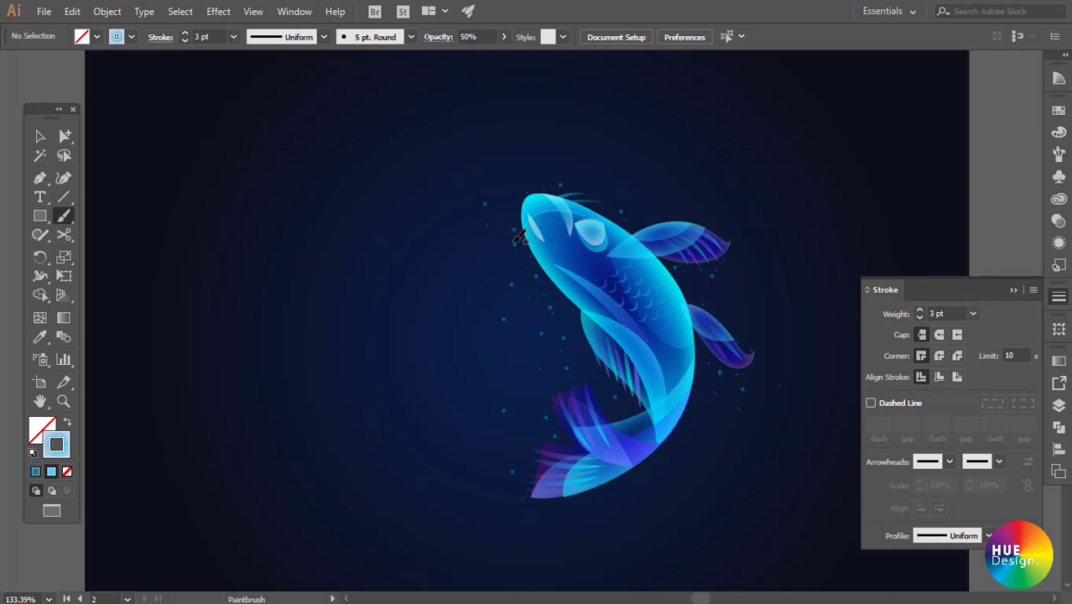
left_click(497, 190)
left_click(527, 172)
left_click(498, 286)
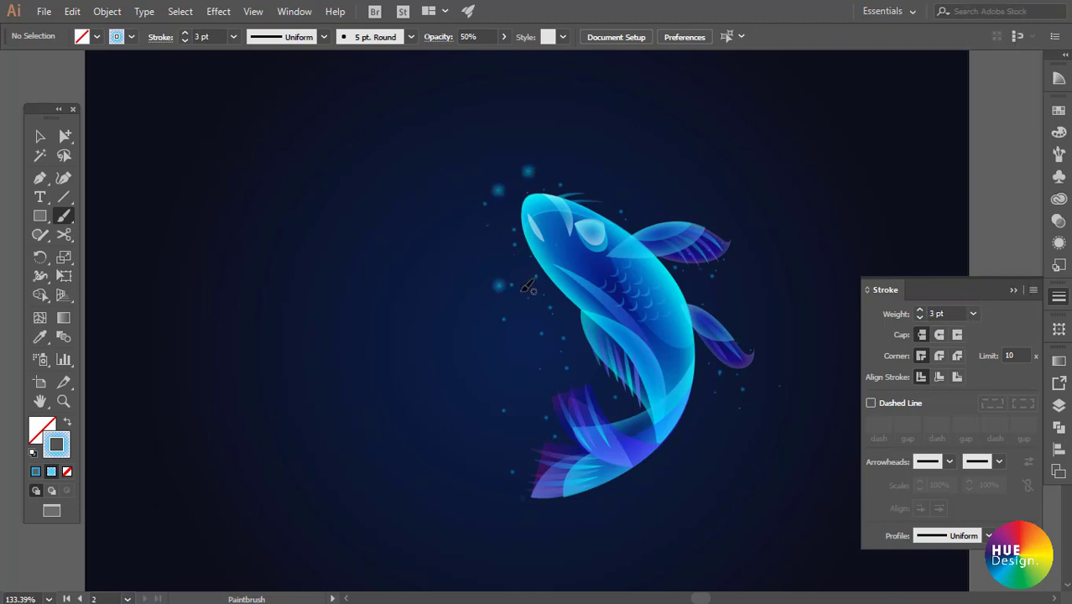
left_click(537, 293)
- Switch to 2 pt and paint more dots above, beside, below and near the tail
left_click(974, 313)
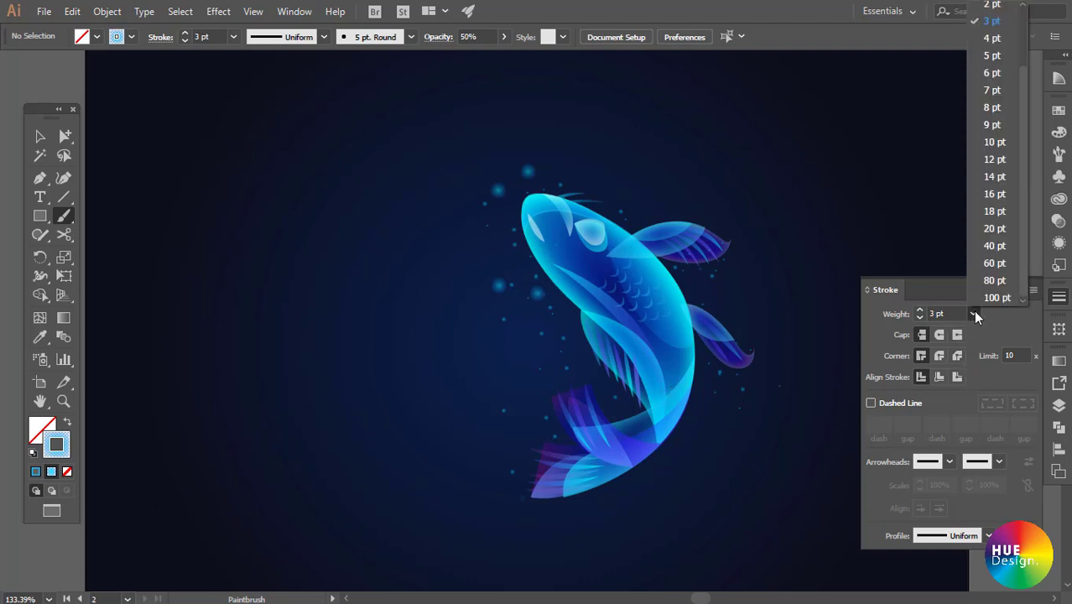
left_click(992, 5)
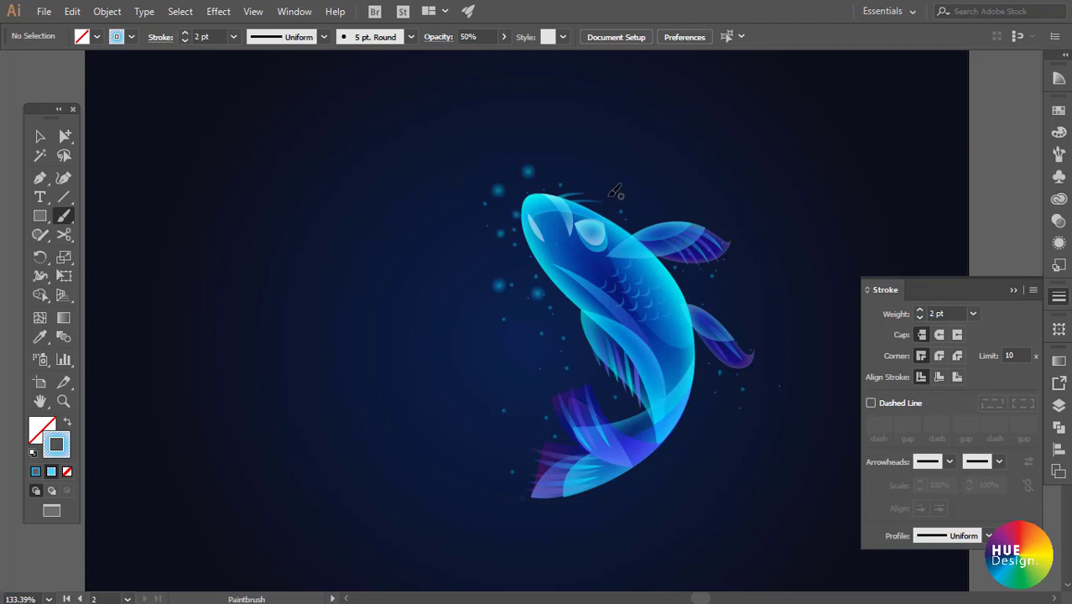
left_click(579, 177)
left_click(392, 182)
left_click(445, 266)
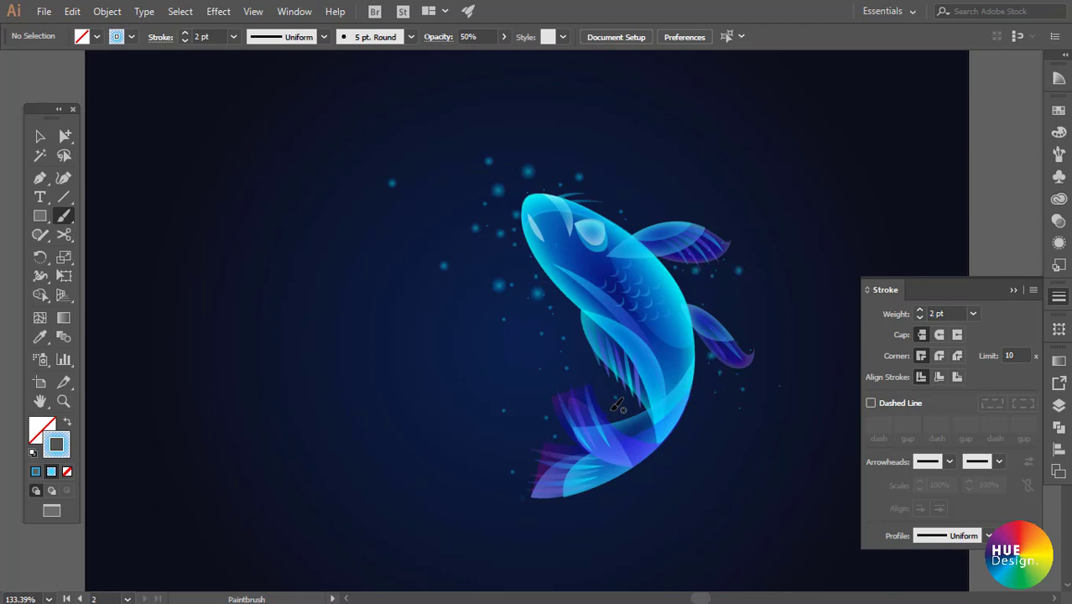
left_click(546, 424)
left_click(499, 509)
left_click(500, 431)
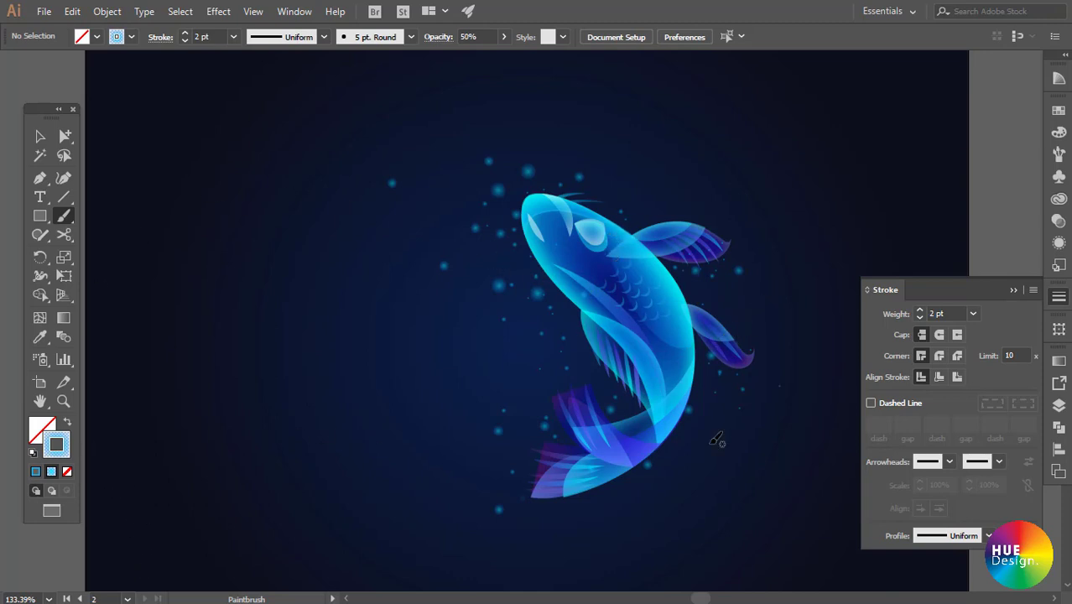
left_click(1014, 291)
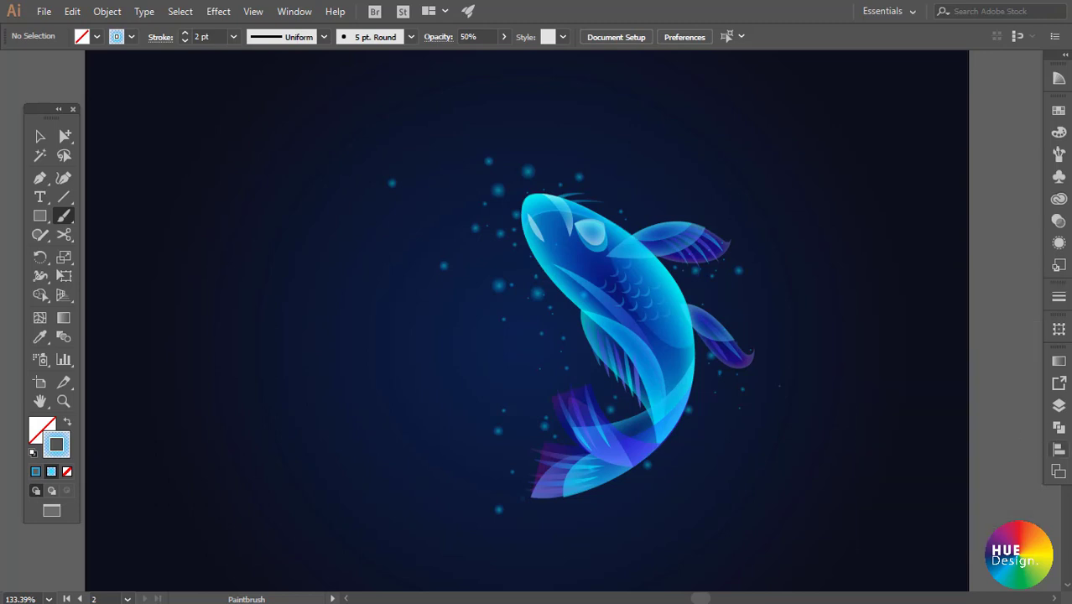
- Set the gradient's starting stop to magenta-purple #c400fe
left_click(1059, 361)
double_click(869, 480)
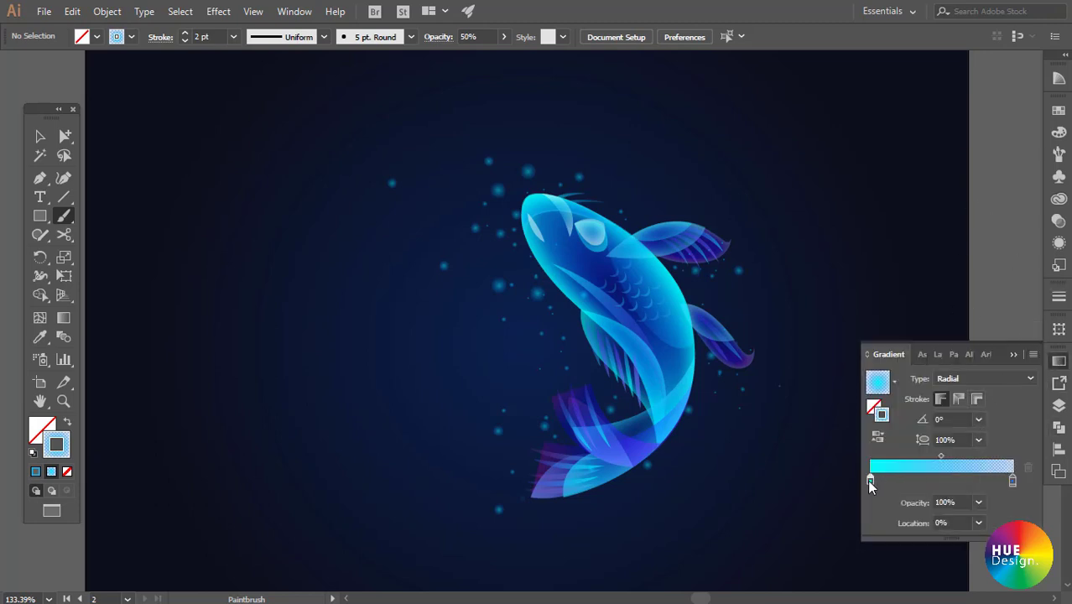
mouse_move(927, 361)
left_mouse_down()
mouse_move(906, 357)
mouse_move(909, 335)
mouse_move(927, 335)
mouse_move(877, 359)
left_mouse_up()
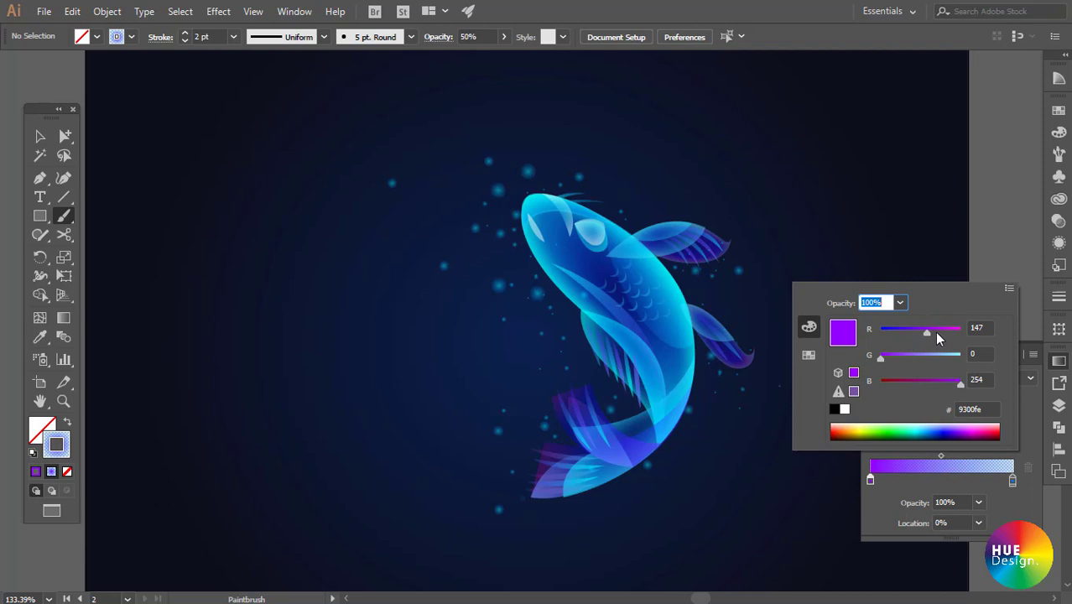
left_click_drag(935, 331, 963, 331)
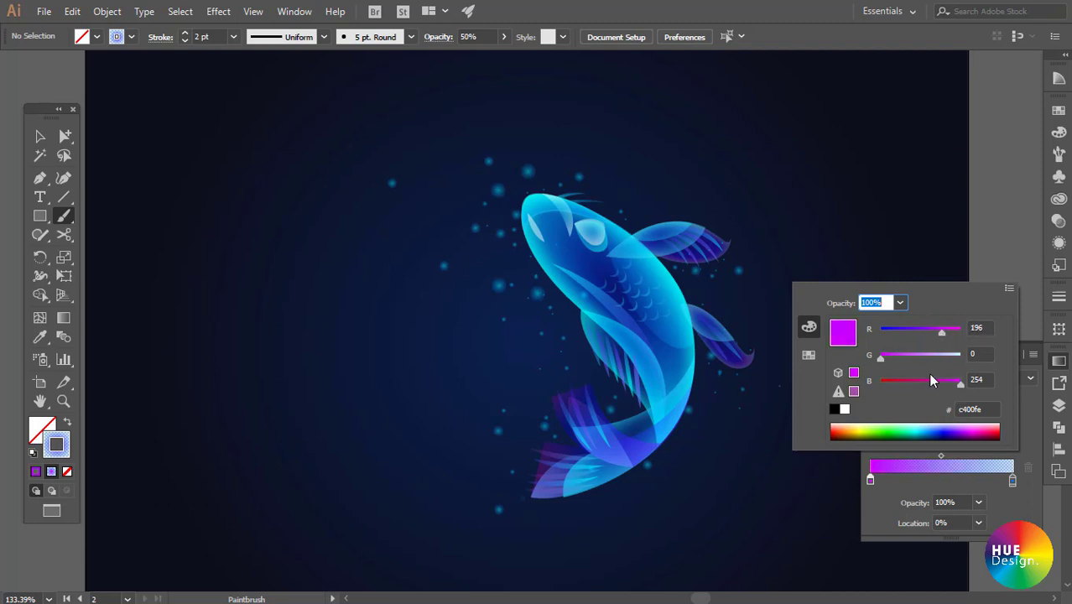
left_click(1013, 513)
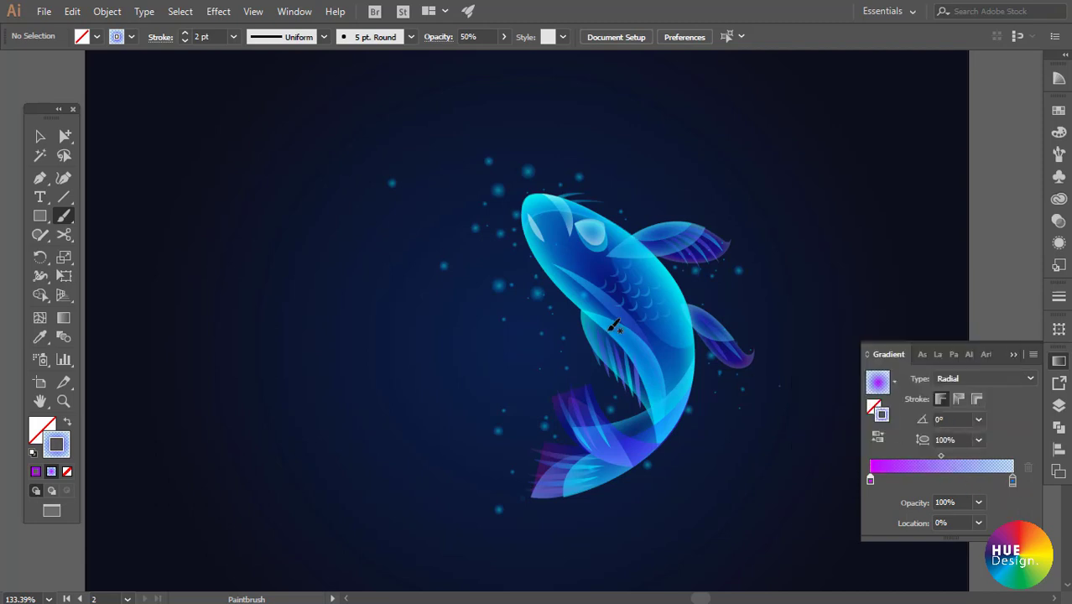
- Paint purple dots near the belly, beside the fish and above its head
left_click(562, 304)
left_click(481, 248)
left_click(514, 201)
left_click(608, 186)
left_click(580, 151)
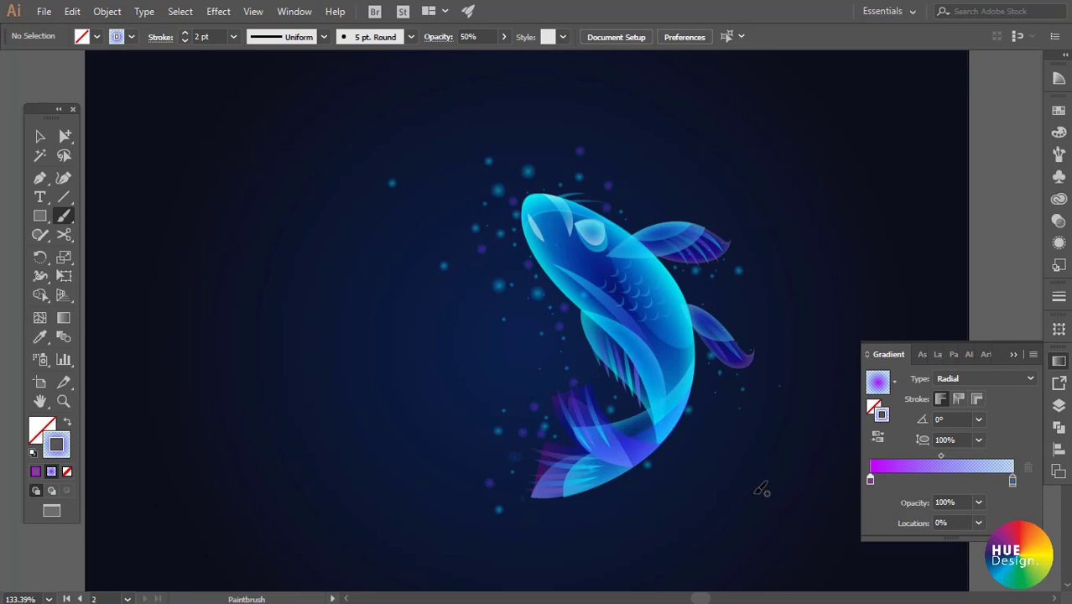
left_click(1017, 351)
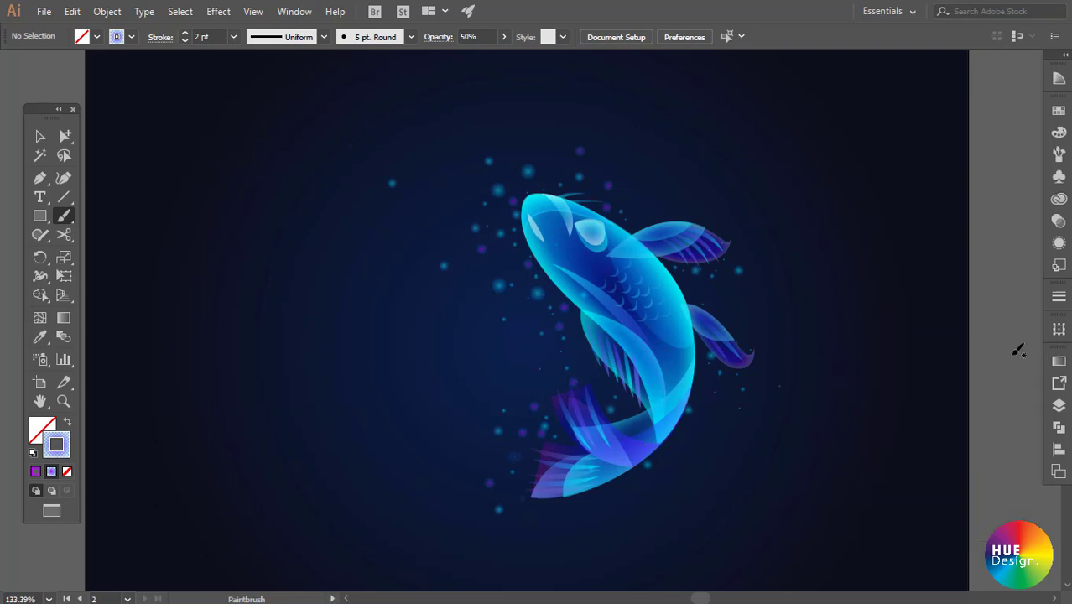
- Select one cyan dot, then every dot sharing its stroke colour via Select > Same
key("v")
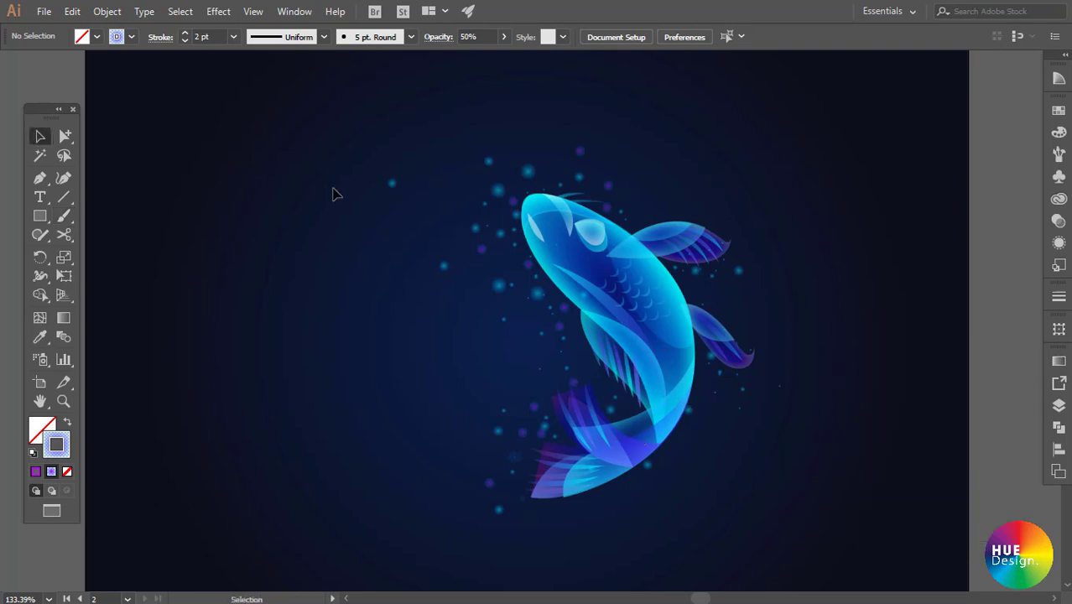
left_click(527, 171)
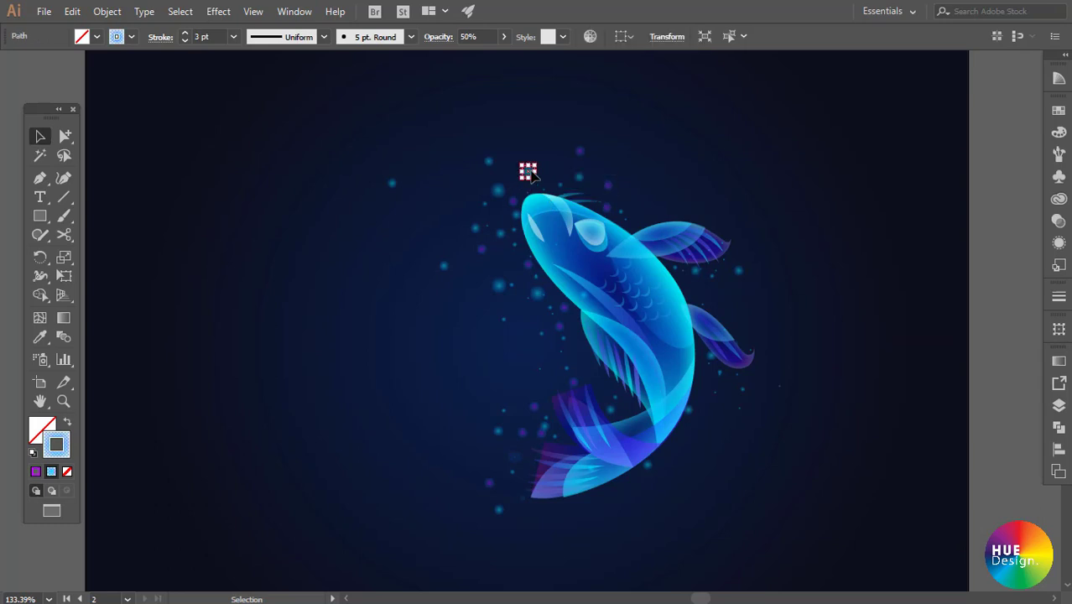
left_click(671, 175)
scroll(668, 304, "up", 3)
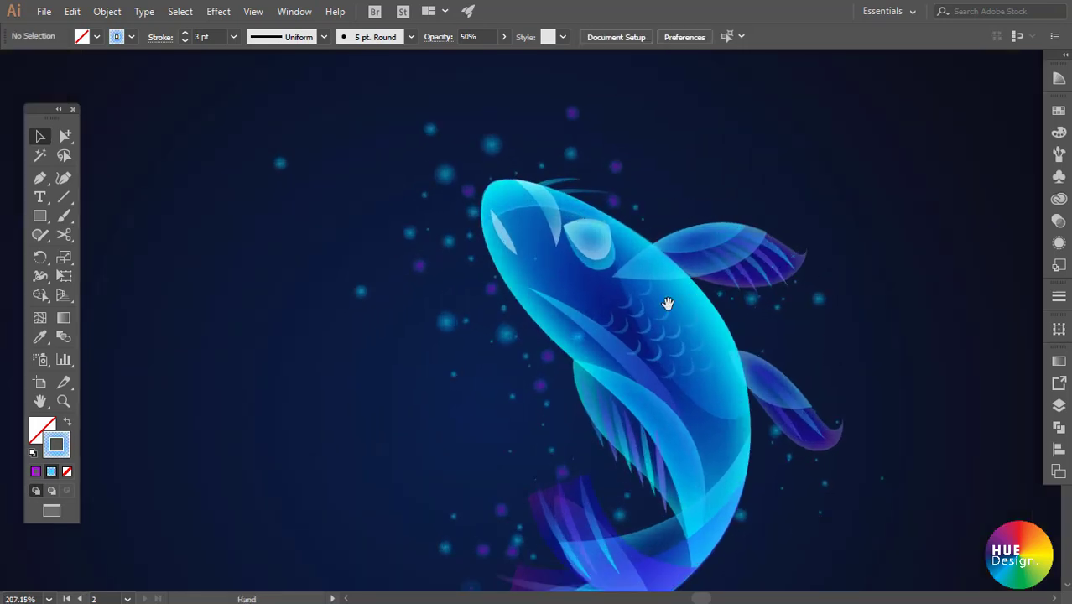
scroll(668, 230, "up", 2)
left_click_drag(601, 239, 625, 285)
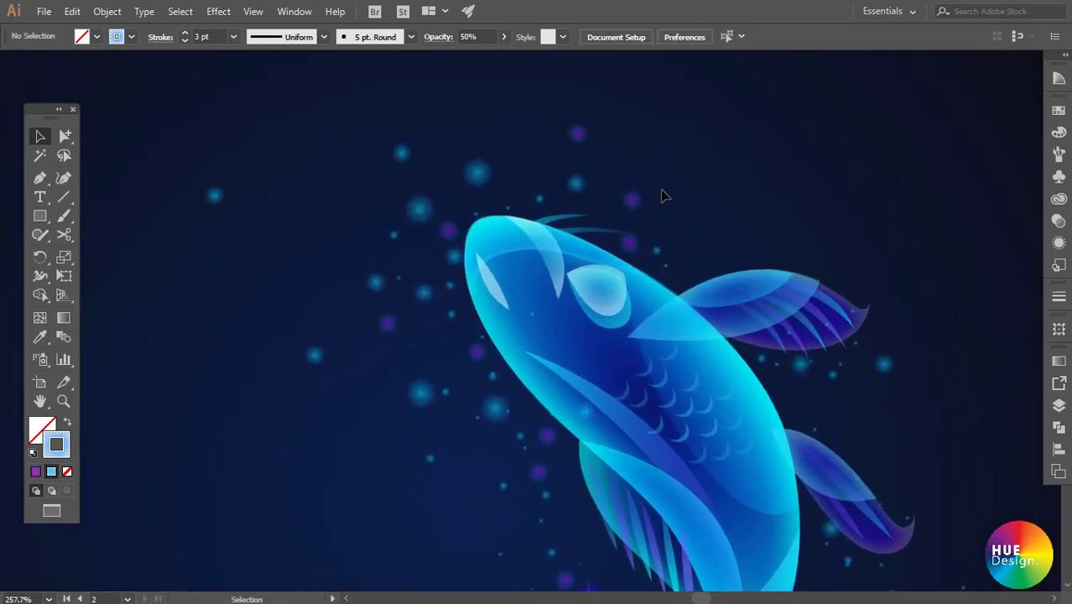
left_click(478, 174)
scroll(495, 172, "down", 4)
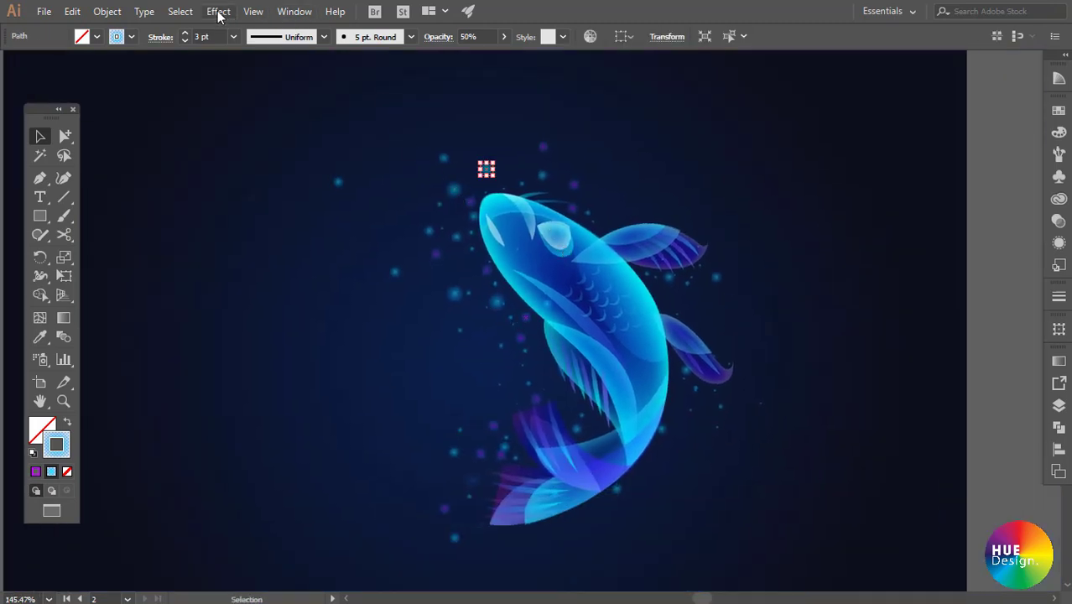
left_click(181, 11)
mouse_move(200, 162)
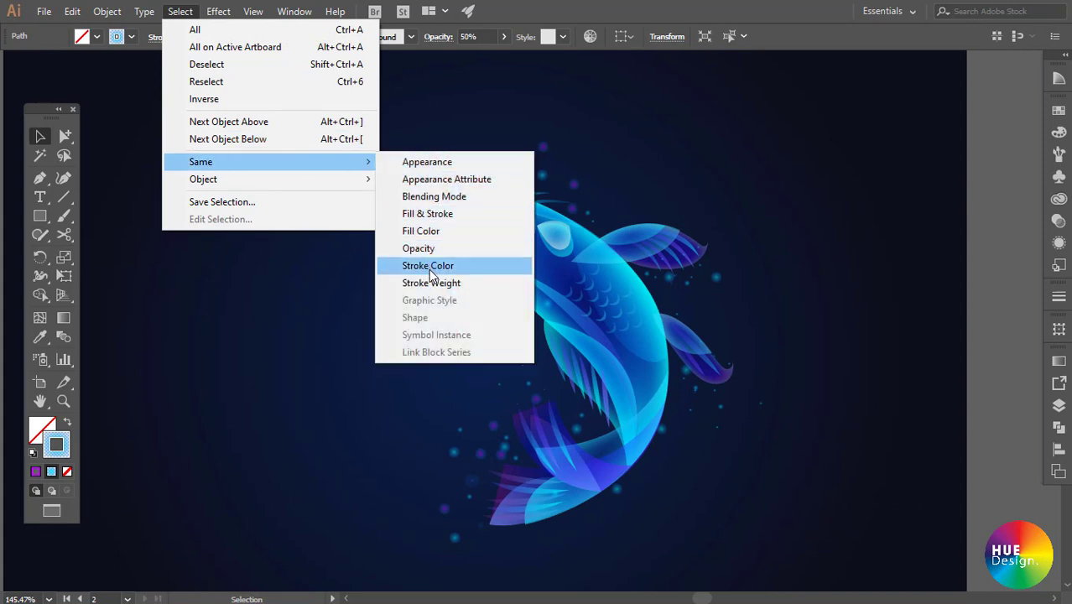
left_click(429, 267)
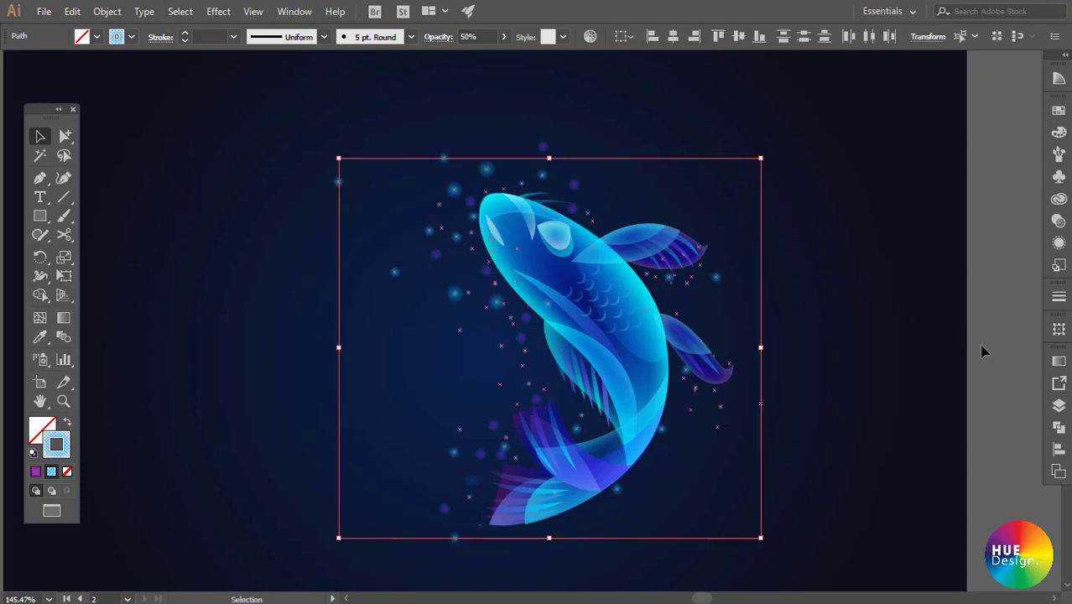
- Set the gradient's outer stop opacity to 0% and deselect
left_click(1057, 364)
left_click(1013, 482)
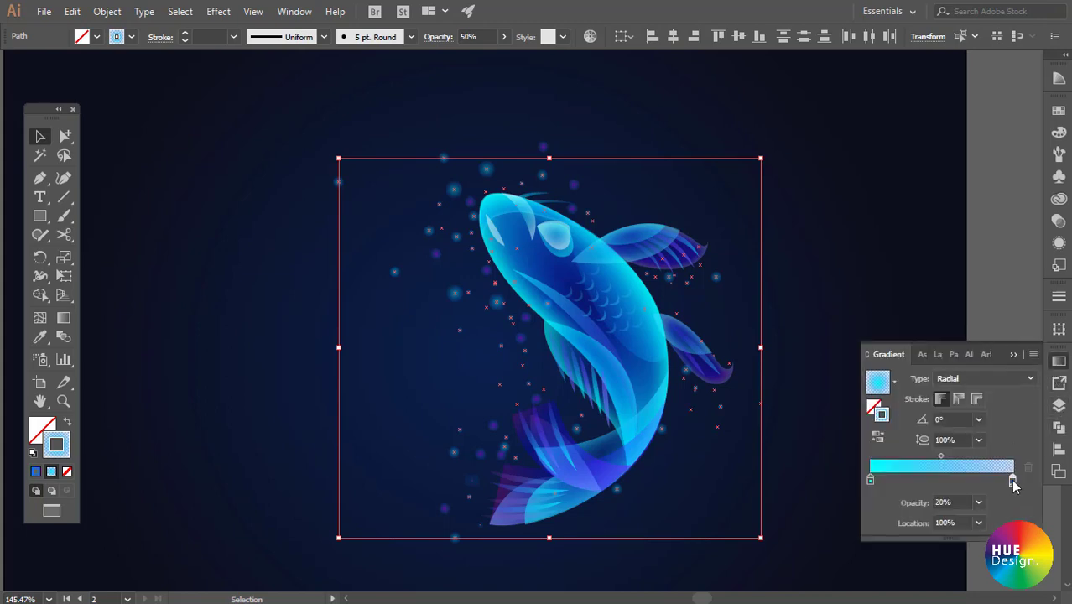
double_click(1013, 481)
key("Escape")
left_click(978, 503)
left_click(996, 314)
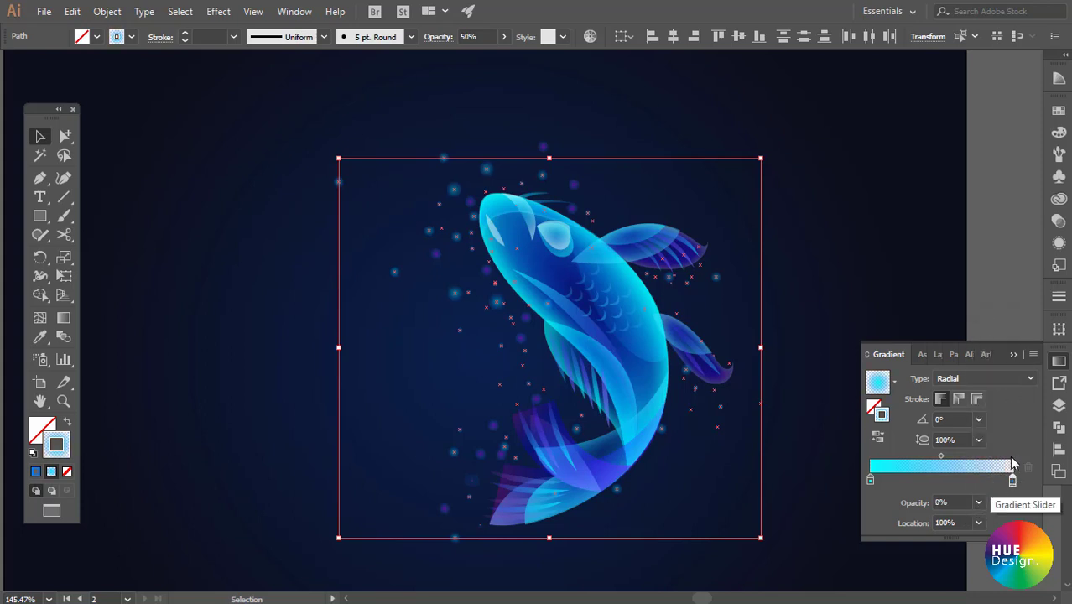
left_click(854, 239)
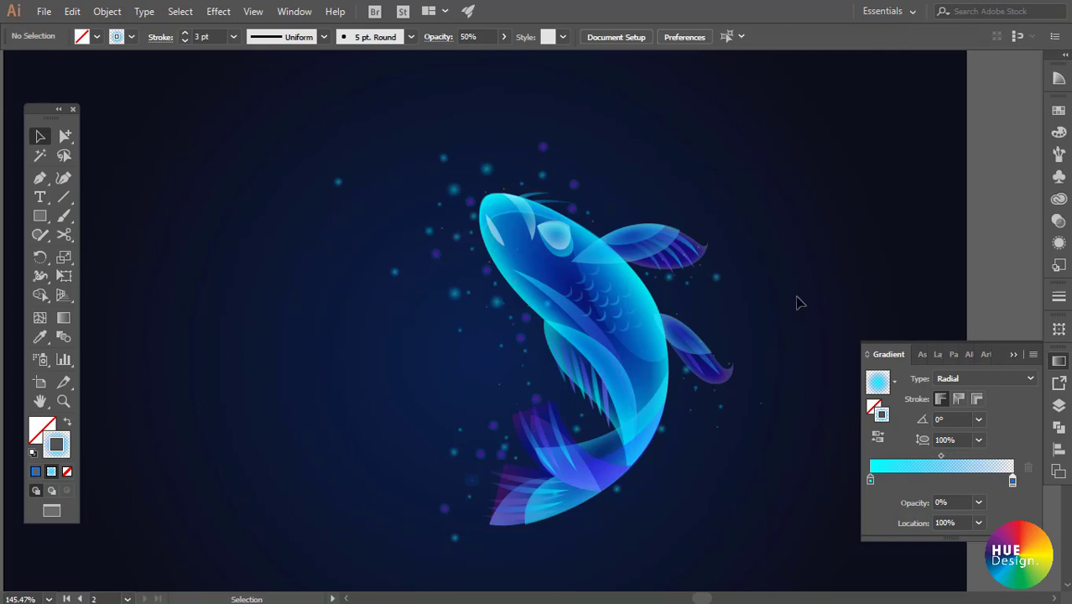
scroll(492, 239, "up", 2)
scroll(543, 211, "up", 2)
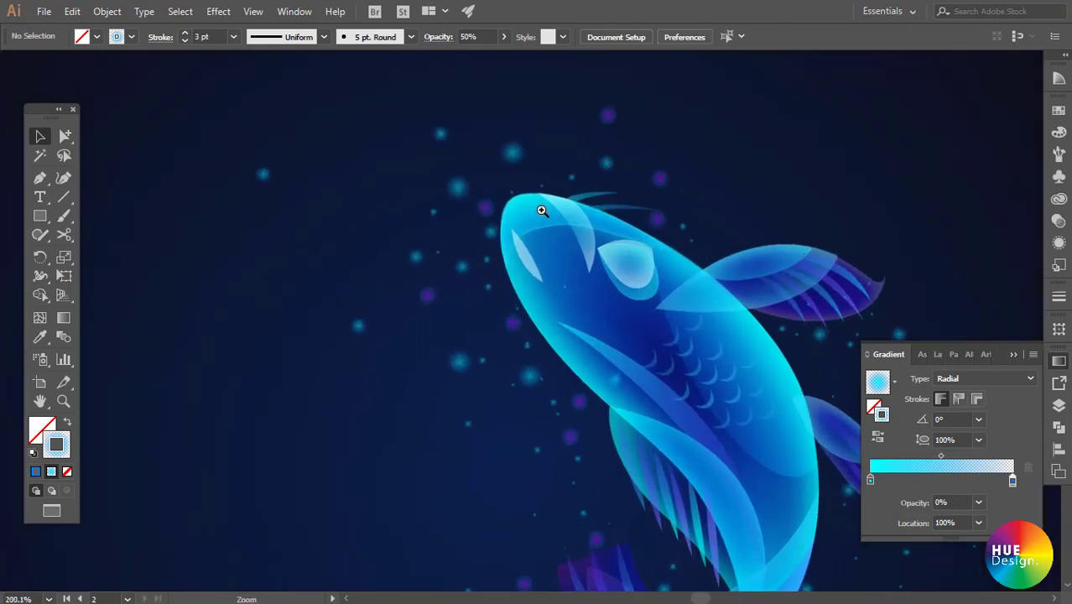
scroll(505, 233, "up", 1)
scroll(504, 232, "down", 2)
scroll(546, 329, "down", 1)
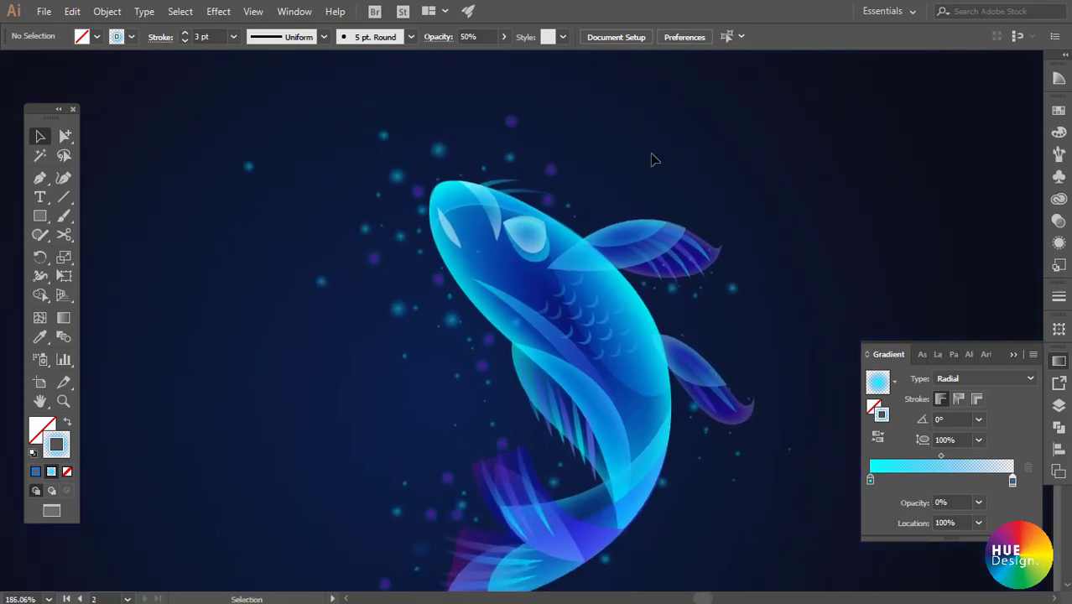
left_click(488, 342)
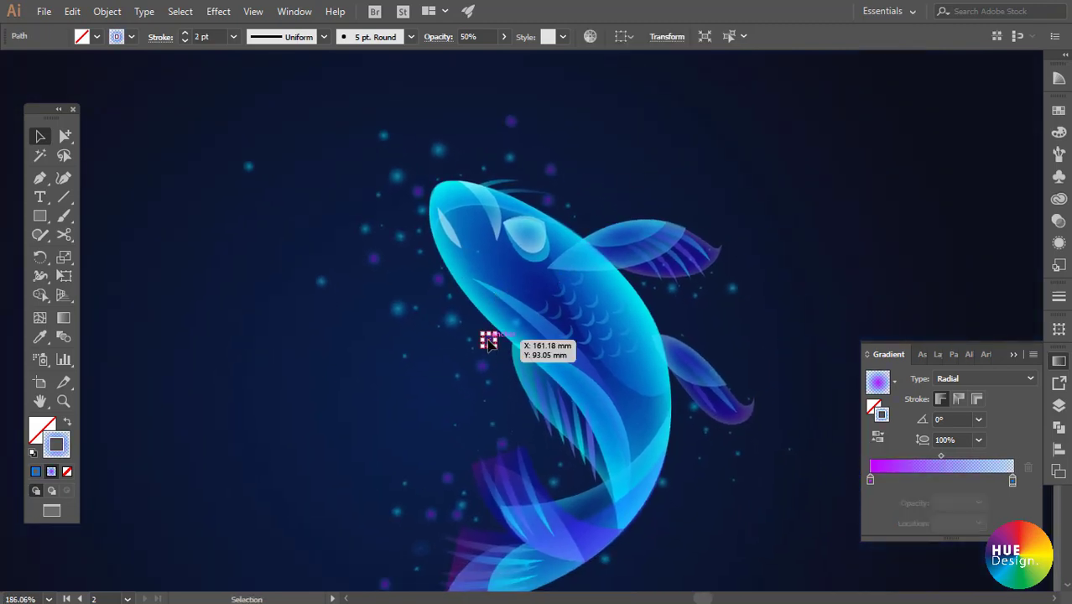
left_click(180, 10)
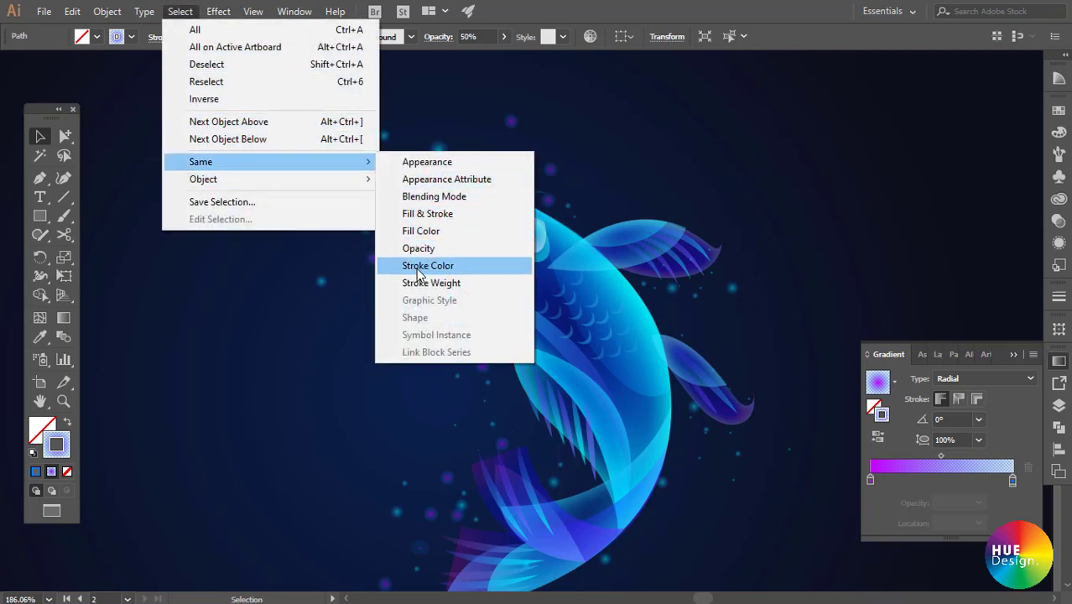
left_click(419, 265)
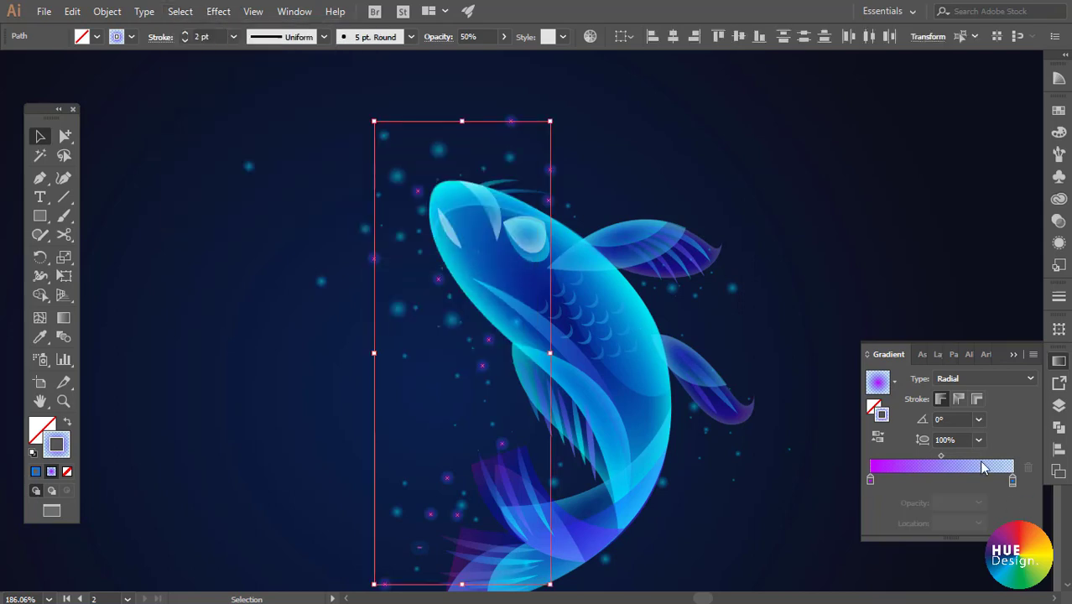
double_click(1012, 480)
left_click(980, 514)
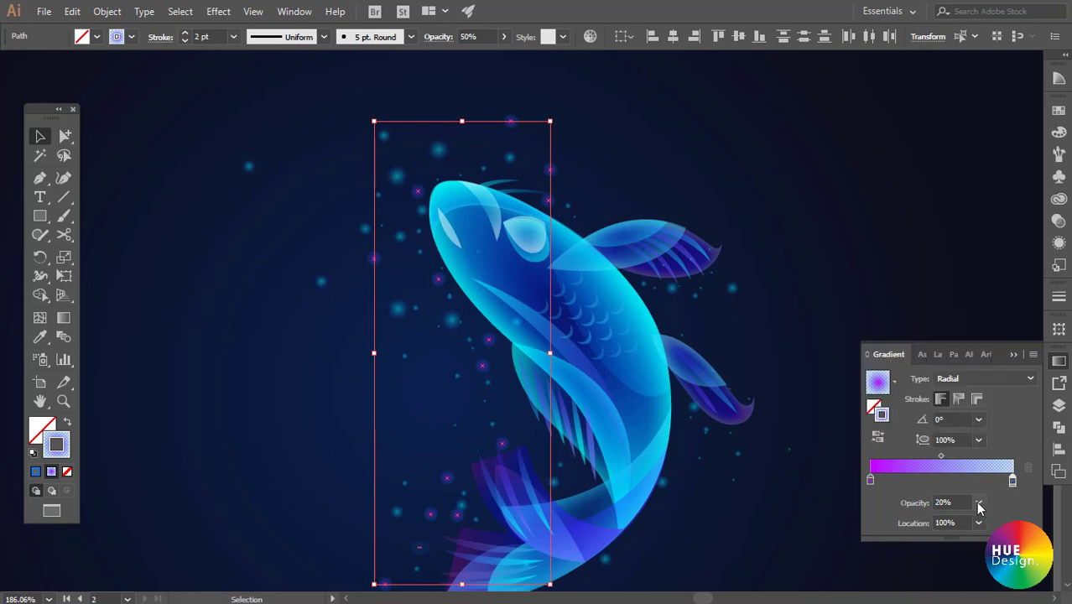
left_click(980, 506)
left_click(997, 315)
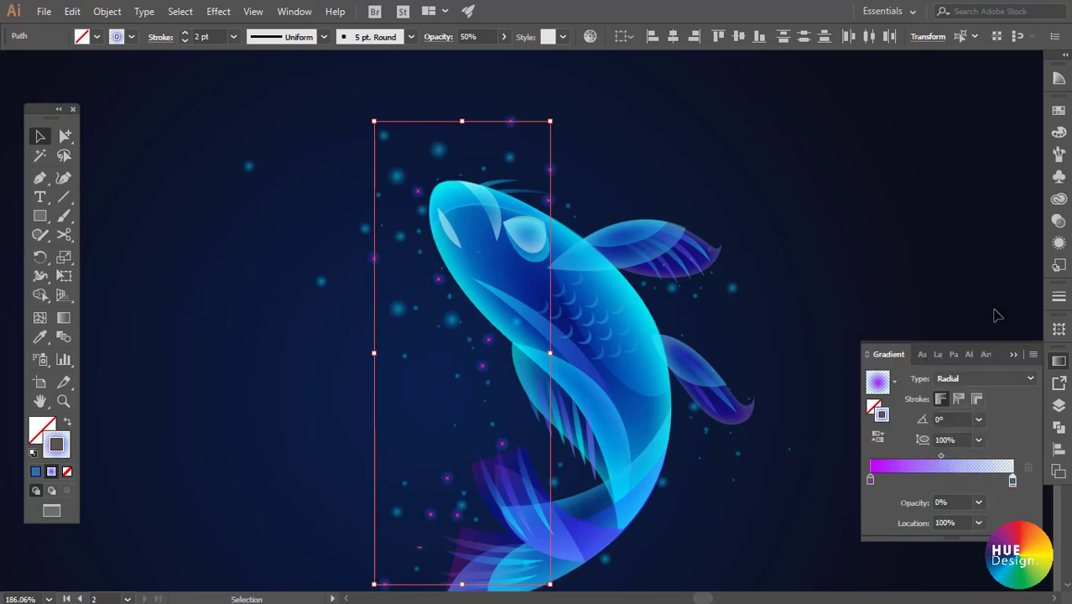
left_click(869, 248)
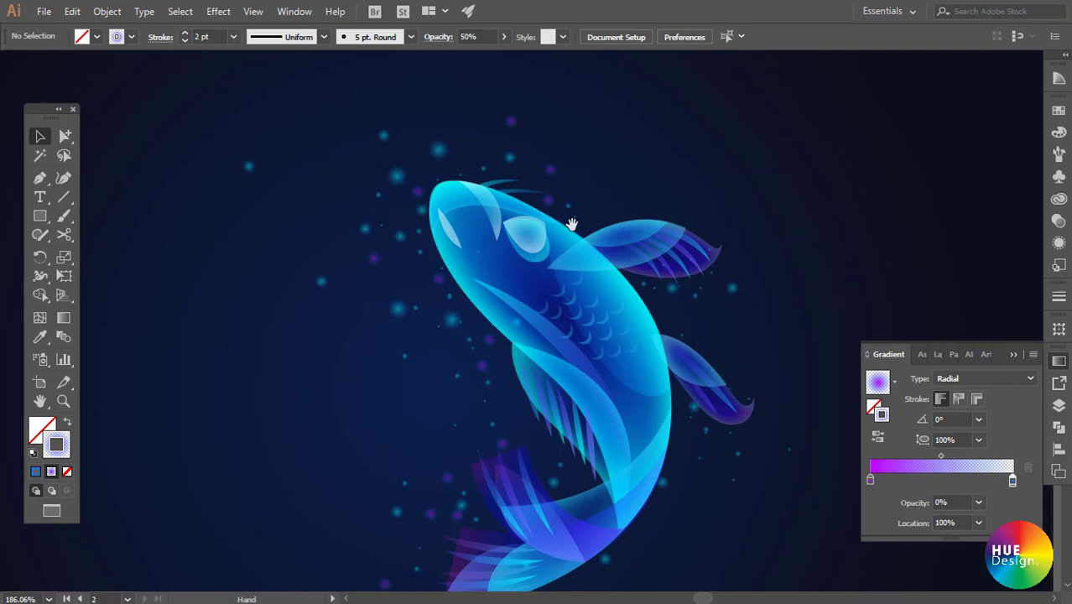
scroll(579, 218, "up", 1)
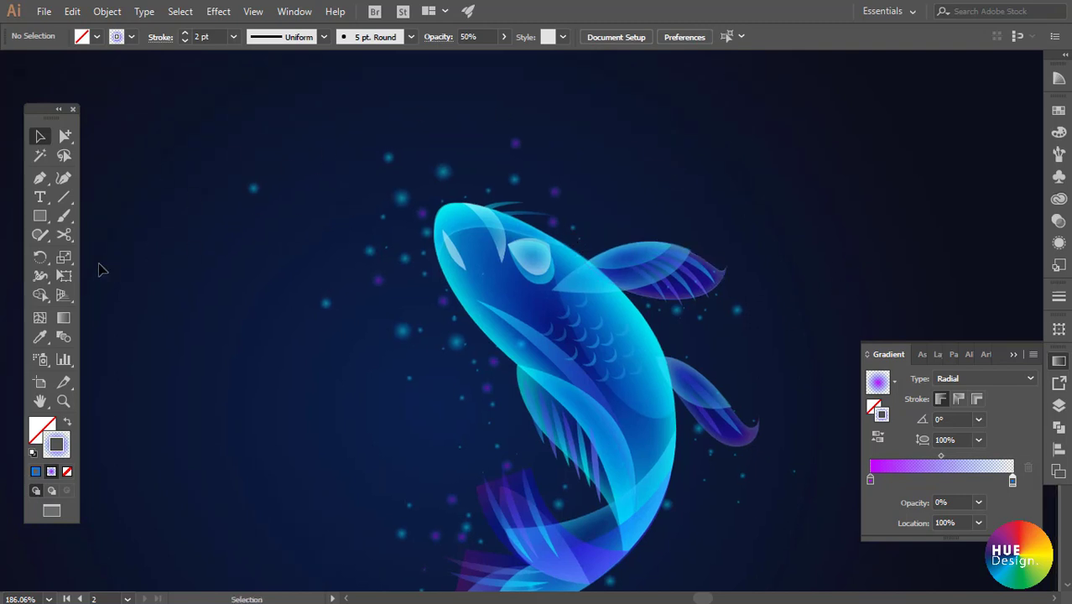
left_click(40, 178)
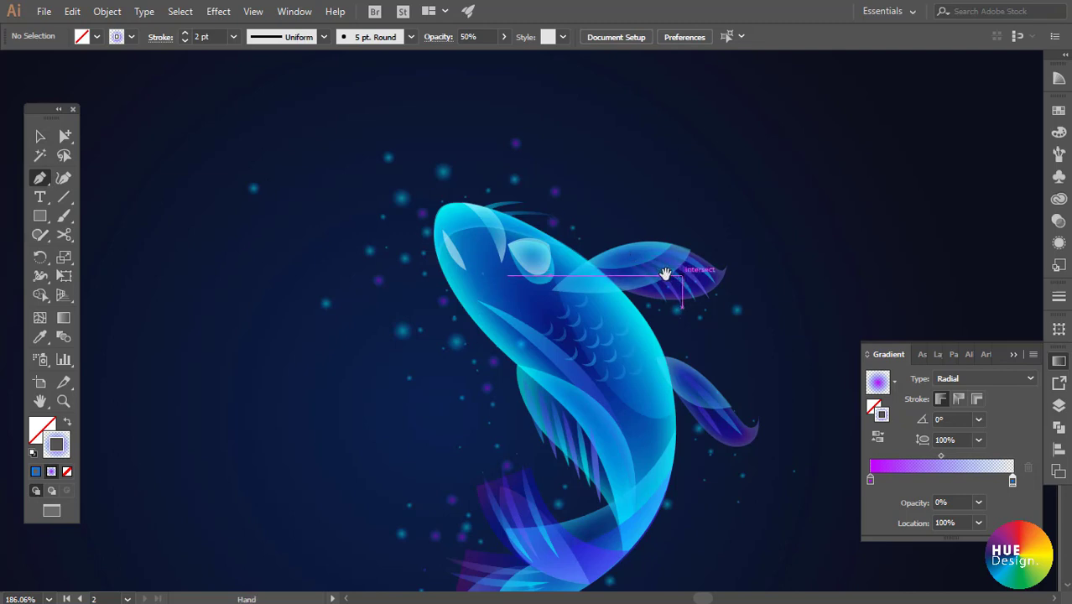
left_click_drag(666, 274, 661, 221)
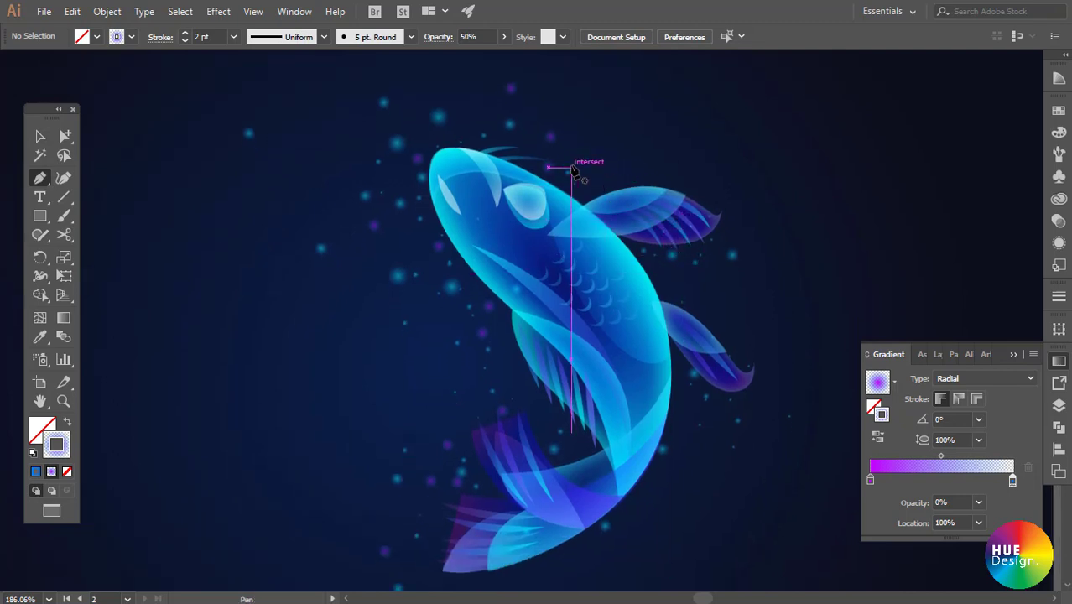
left_click_drag(631, 160, 675, 219)
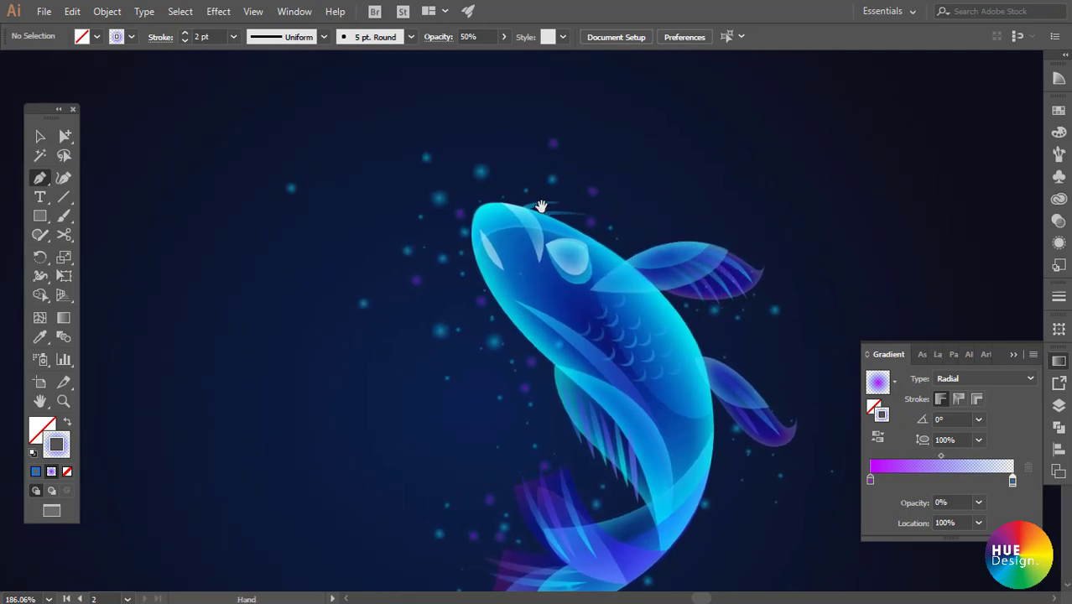
key("v")
left_click_drag(617, 312, 571, 205)
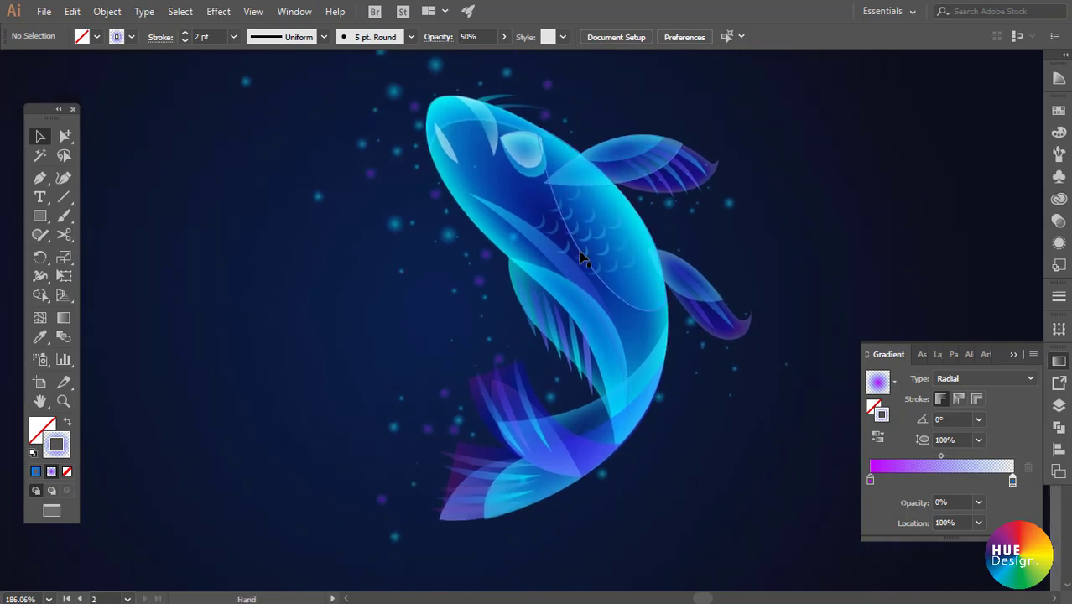
left_click(446, 243)
left_click(998, 289)
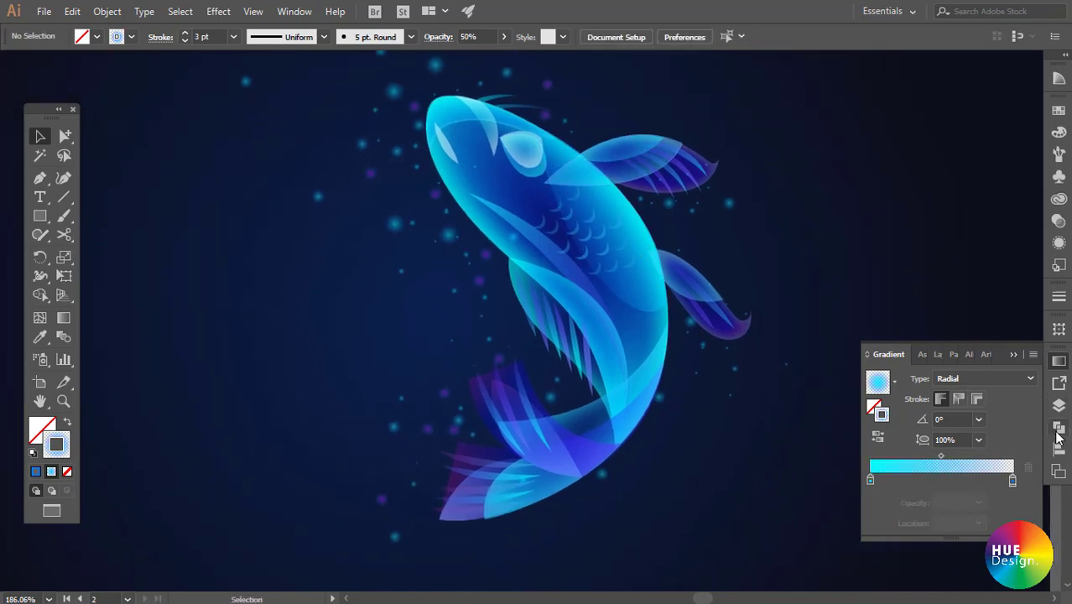
- Show the Layers panel, target Layer 2's artwork, deselect it and adjust the zoom
left_click(1060, 406)
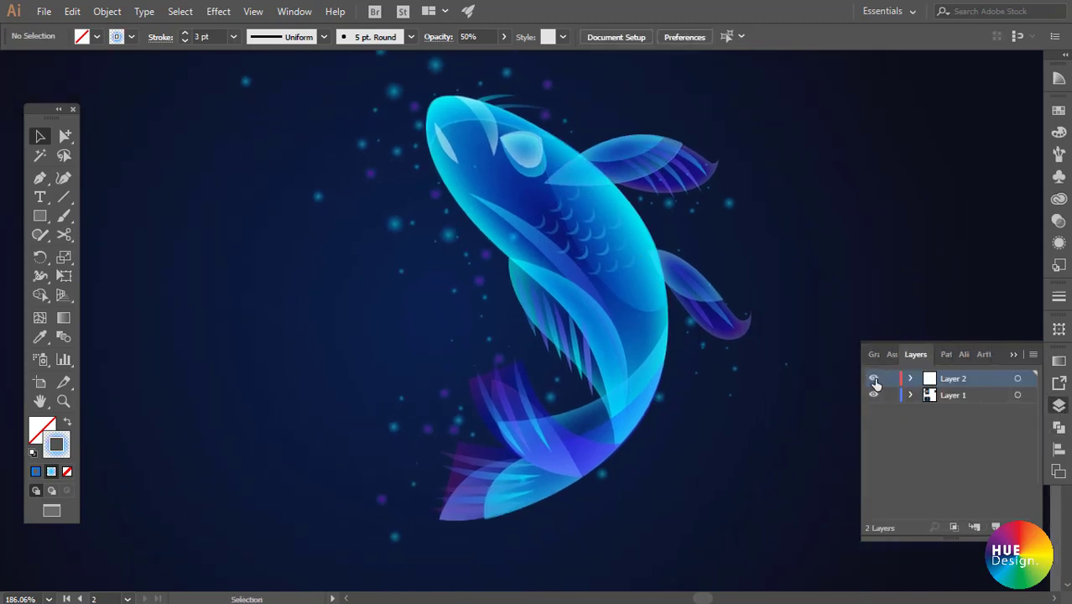
left_click(1018, 378)
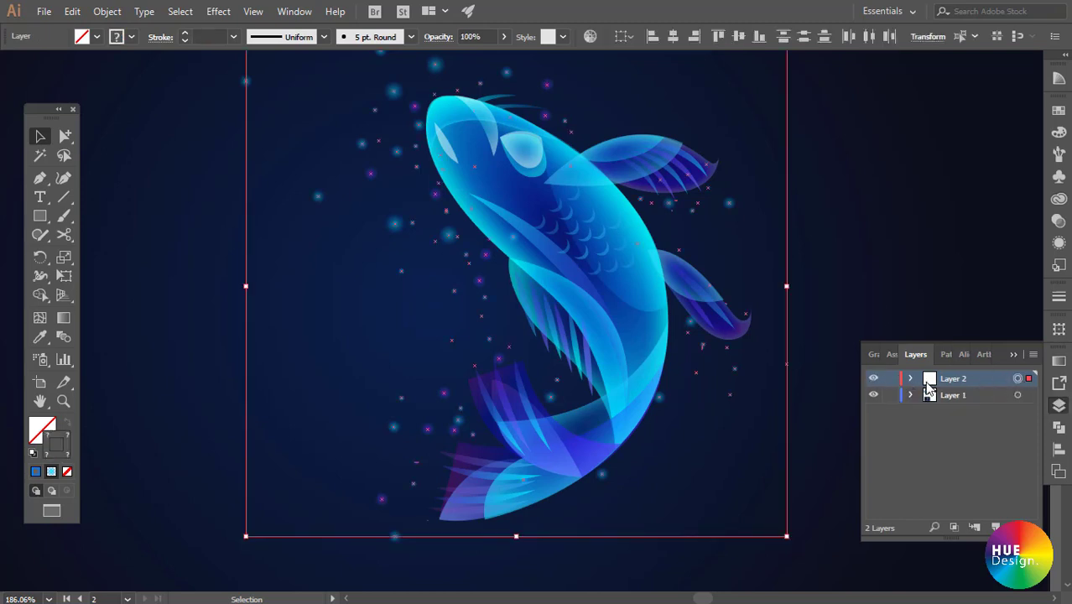
key("ctrl")
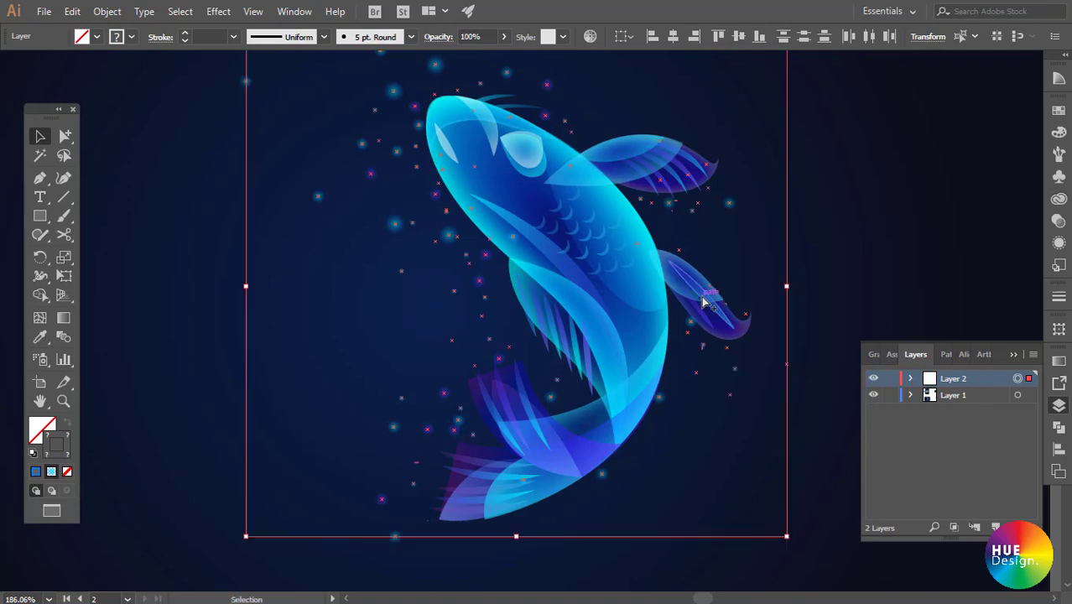
left_click(850, 234)
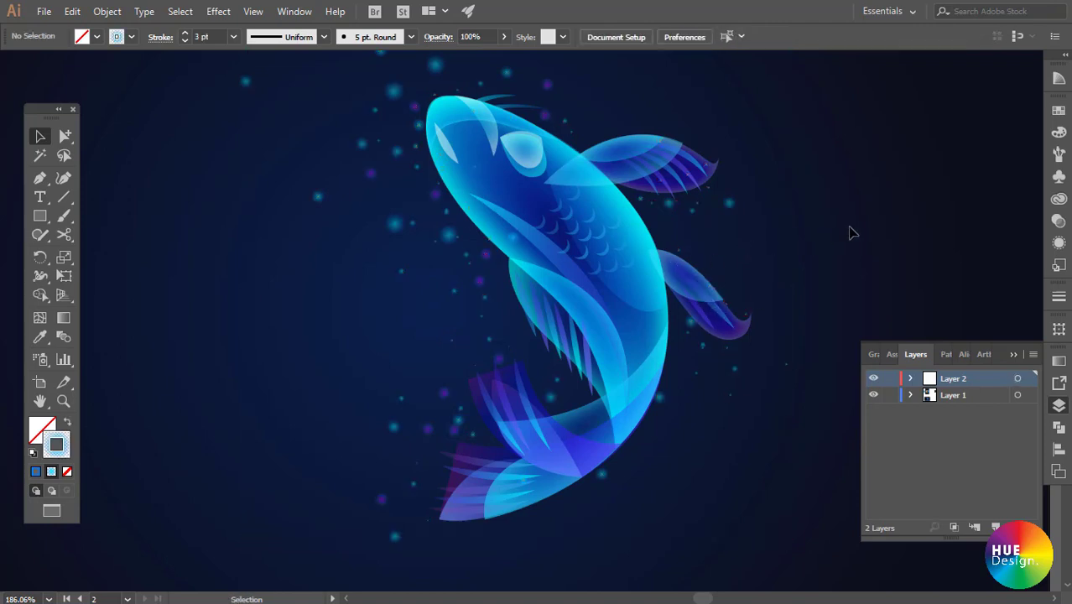
scroll(714, 377, "down", 2)
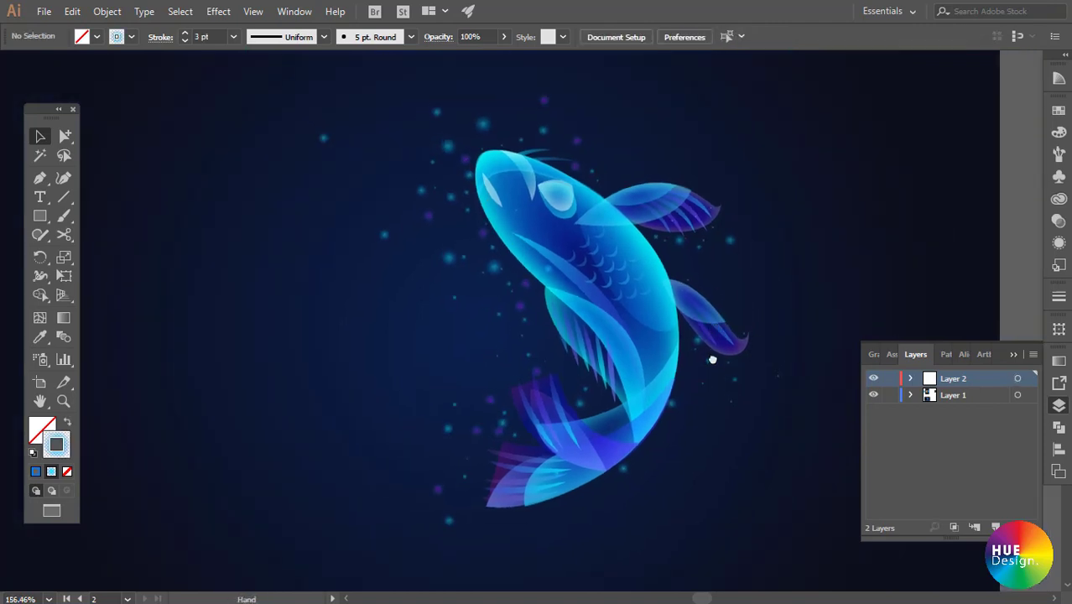
scroll(662, 370, "up", 2)
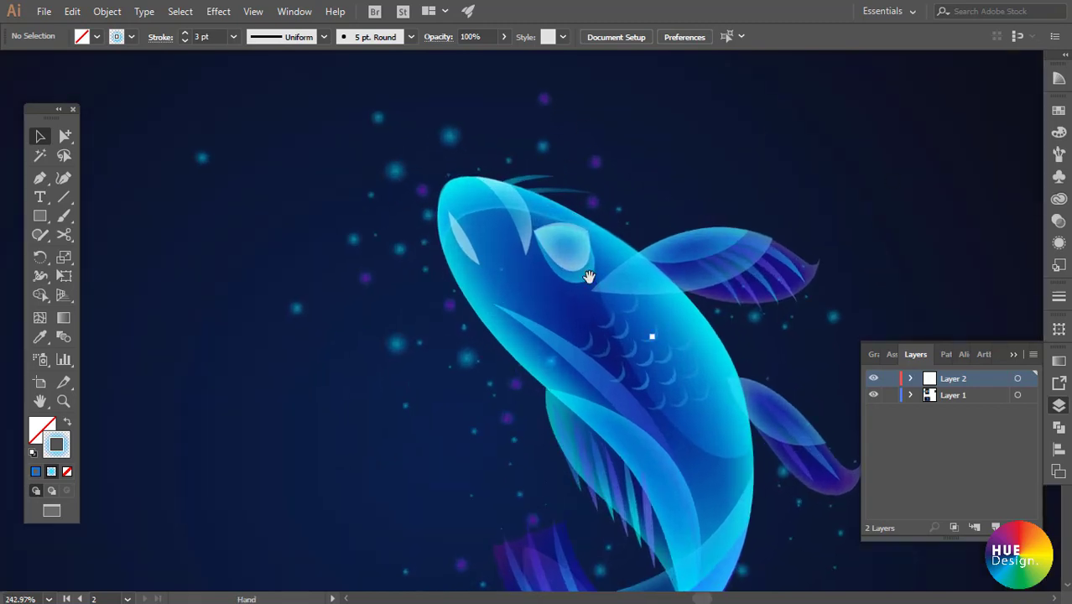
scroll(589, 277, "down", 1)
scroll(567, 297, "down", 1)
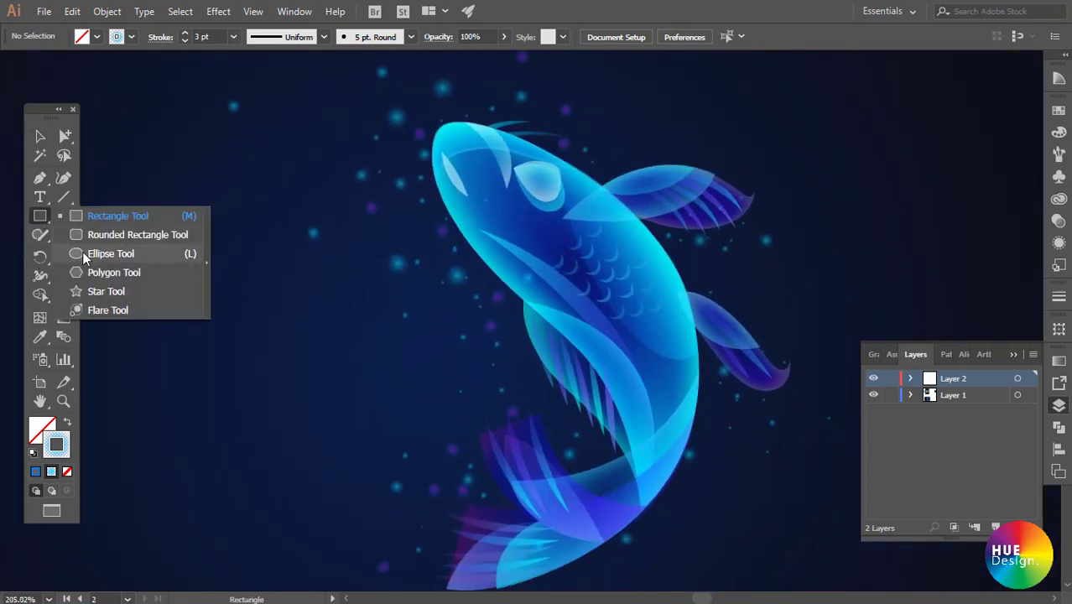
- Draw a flat ellipse above the koi's head and swap its gradient stroke into the fill
left_click_drag(39, 217, 92, 254)
left_click_drag(558, 180, 590, 279)
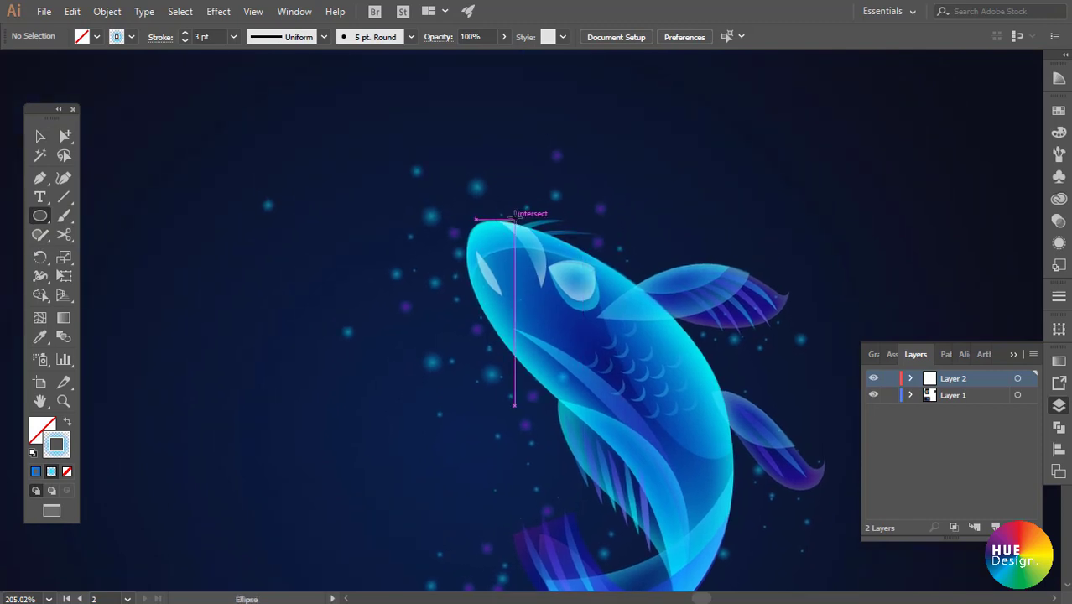
mouse_move(504, 203)
left_mouse_down()
mouse_move(681, 271)
mouse_move(629, 244)
left_mouse_up()
key("v")
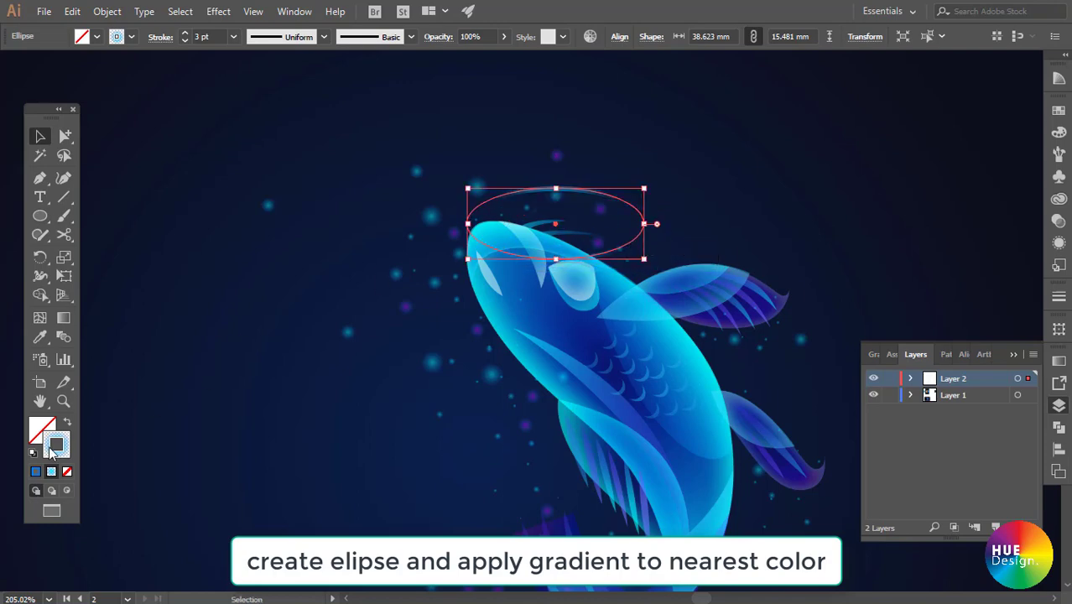
key("shift+x")
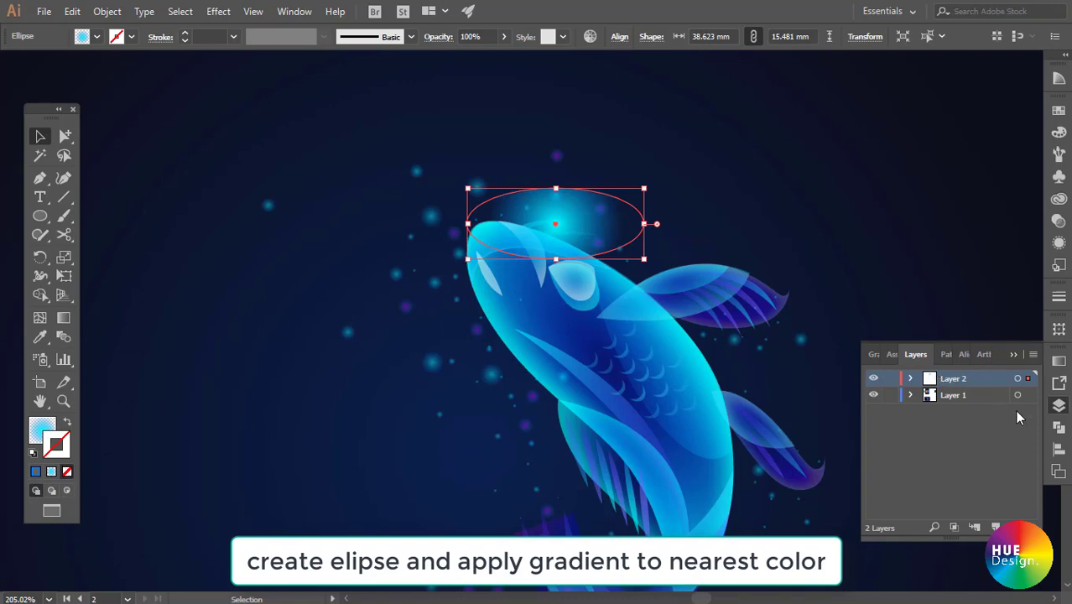
key("g")
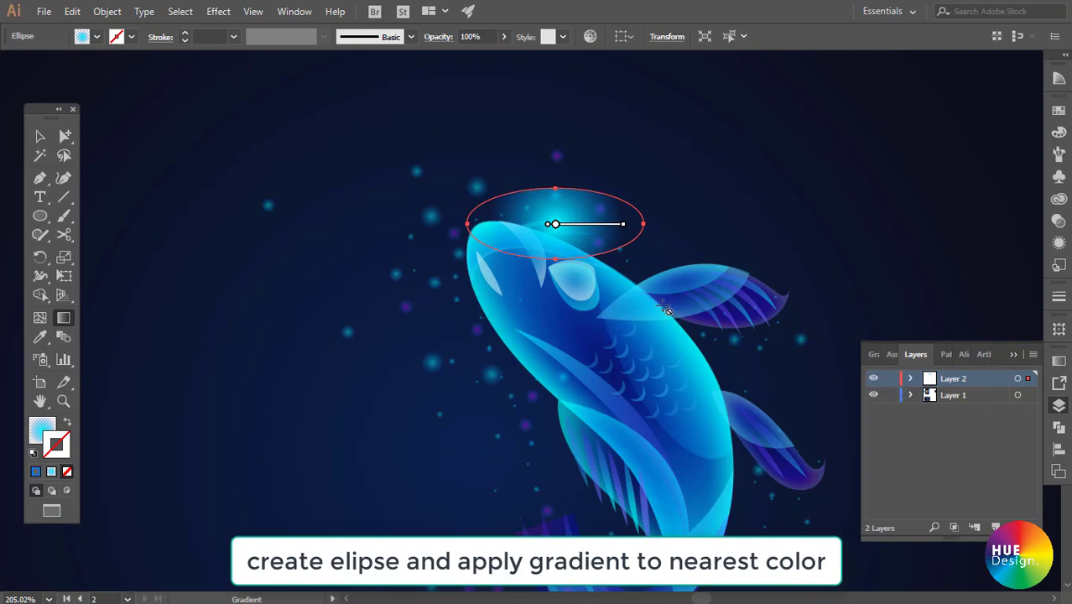
key("v")
left_click(723, 220)
left_click(628, 242)
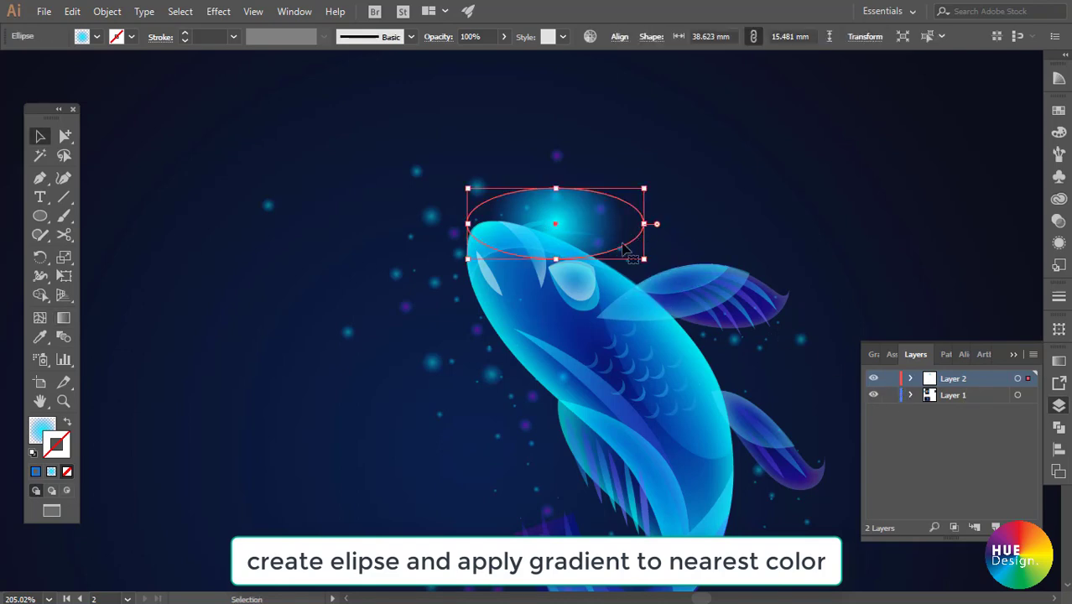
key("g")
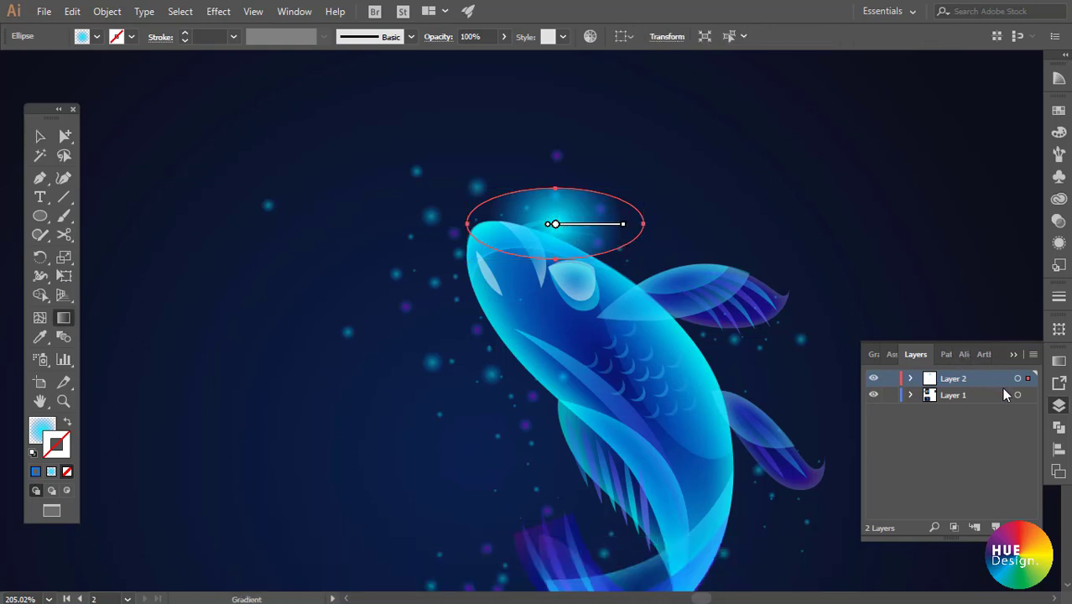
- Set the ellipse's stroke to None, leaving only the cyan radial gradient fill
left_click(1058, 406)
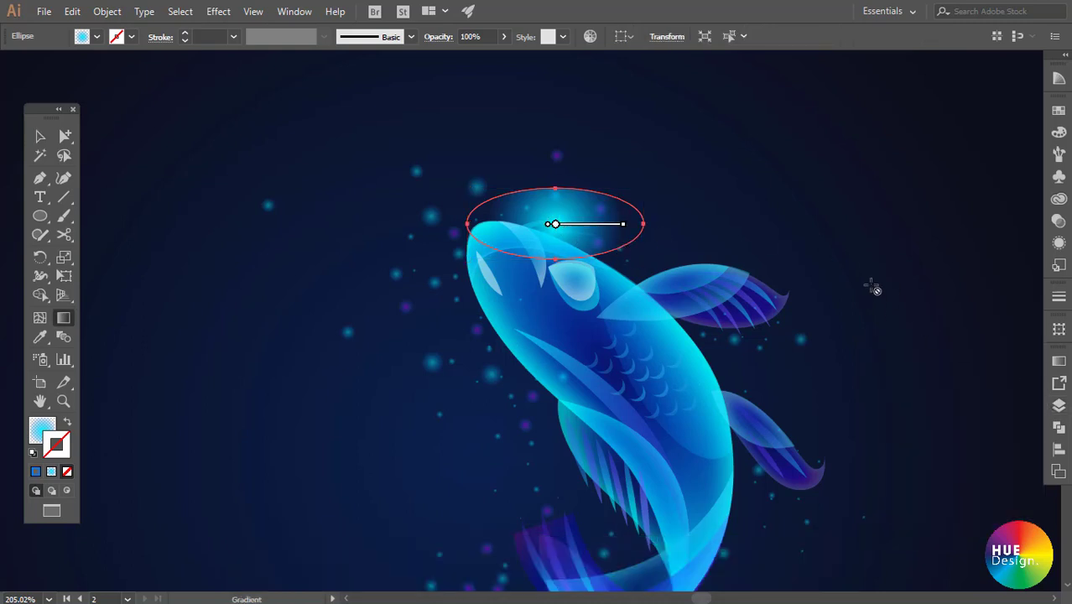
left_click(1058, 361)
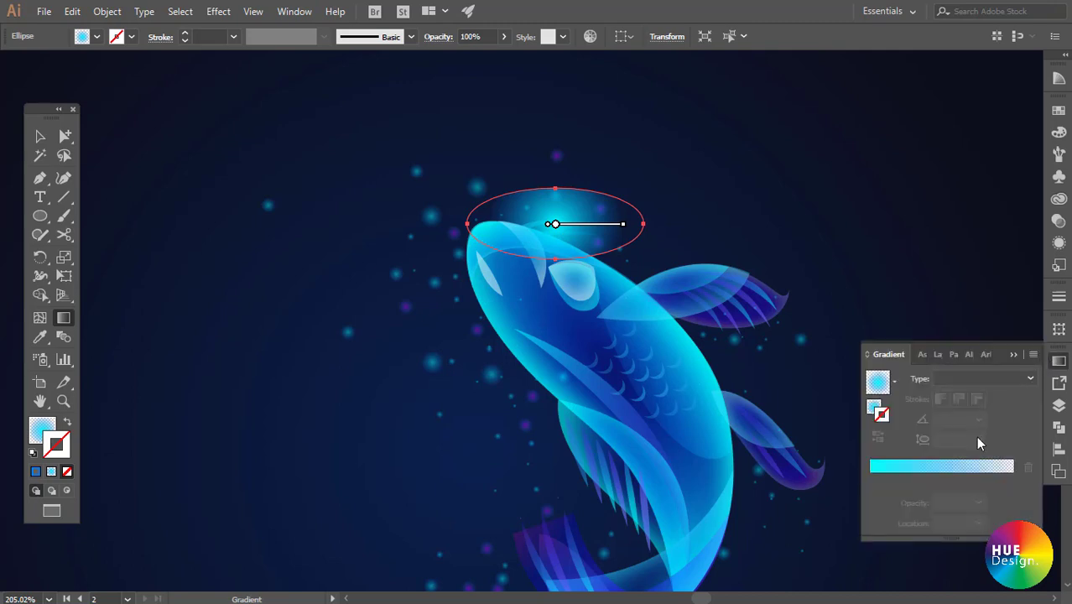
left_click(927, 474)
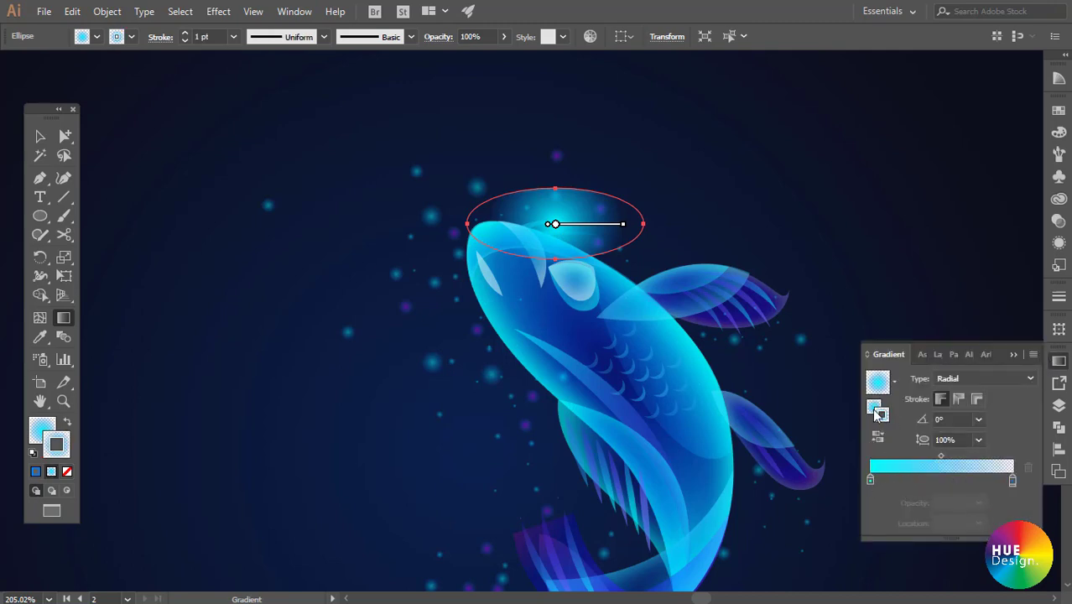
left_click(68, 471)
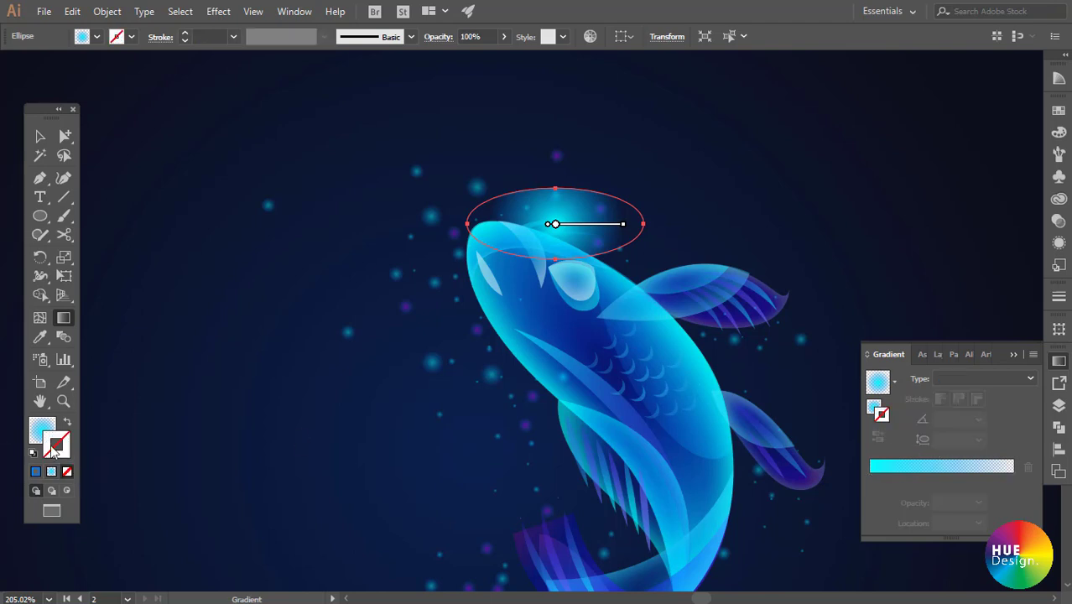
left_click(42, 429)
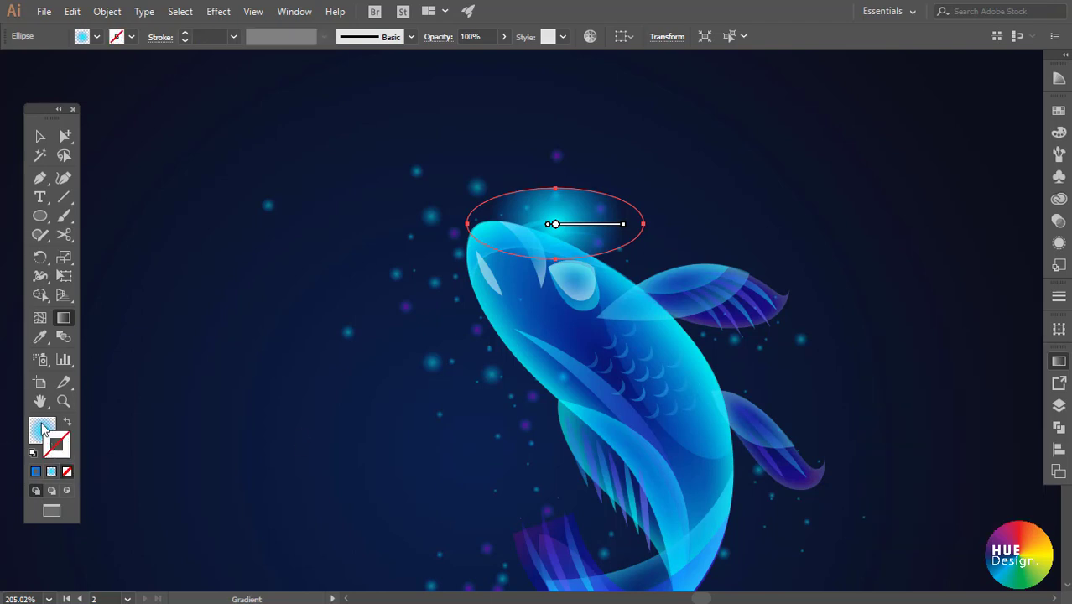
left_click(1059, 360)
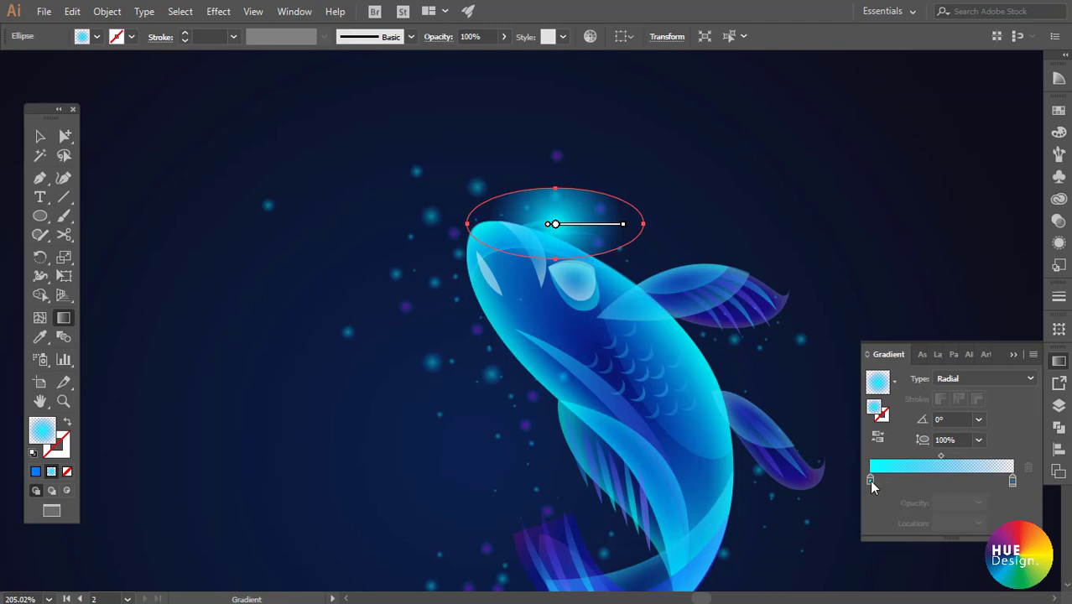
- Change the ellipse gradient's centre stop from cyan to deep blue
double_click(871, 479)
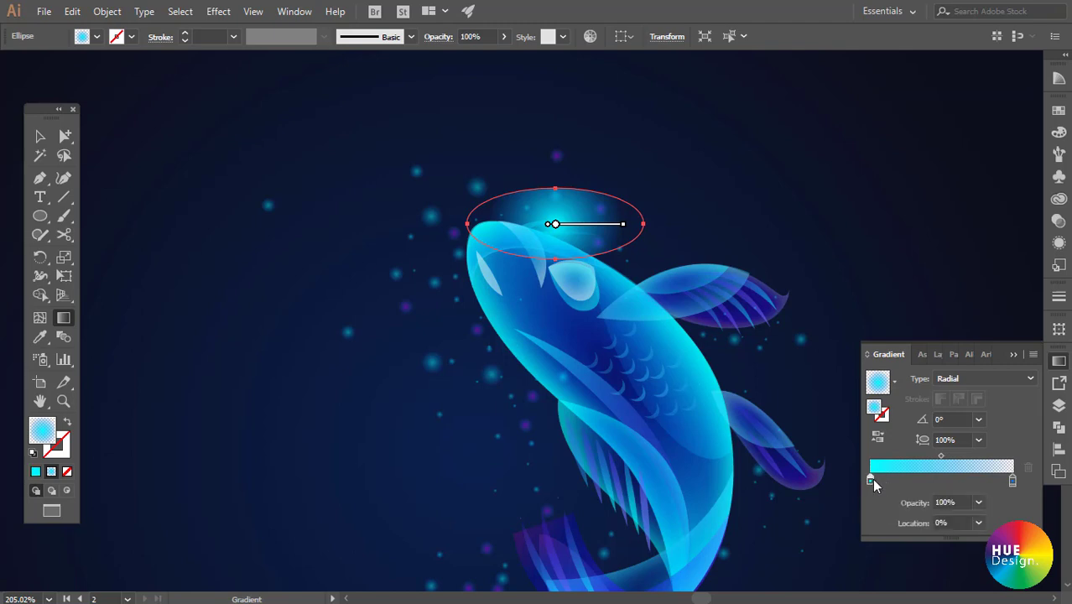
left_click_drag(906, 353, 892, 354)
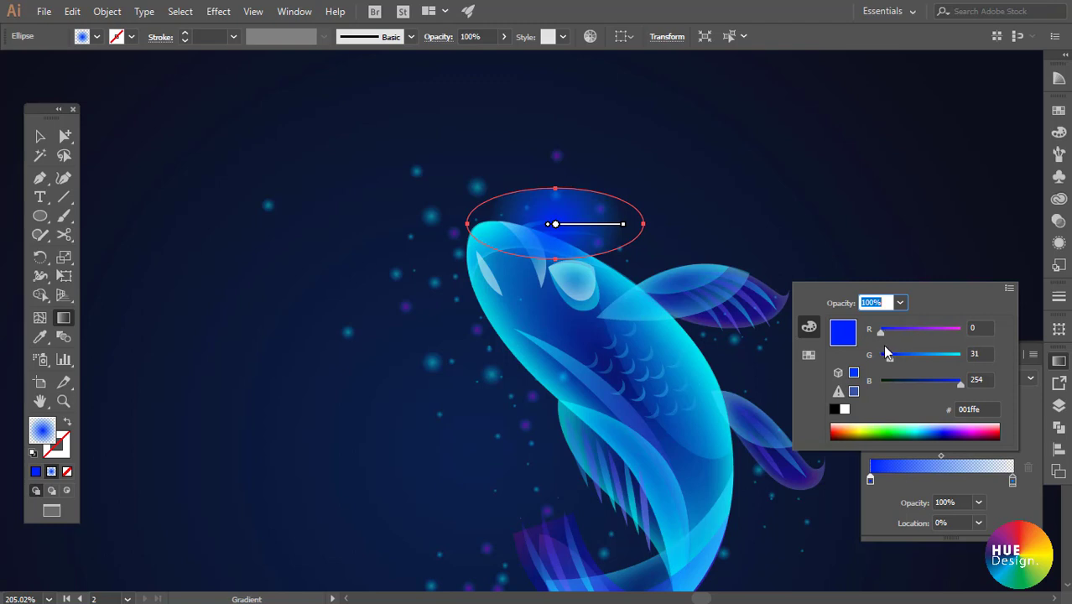
left_click_drag(888, 361, 884, 339)
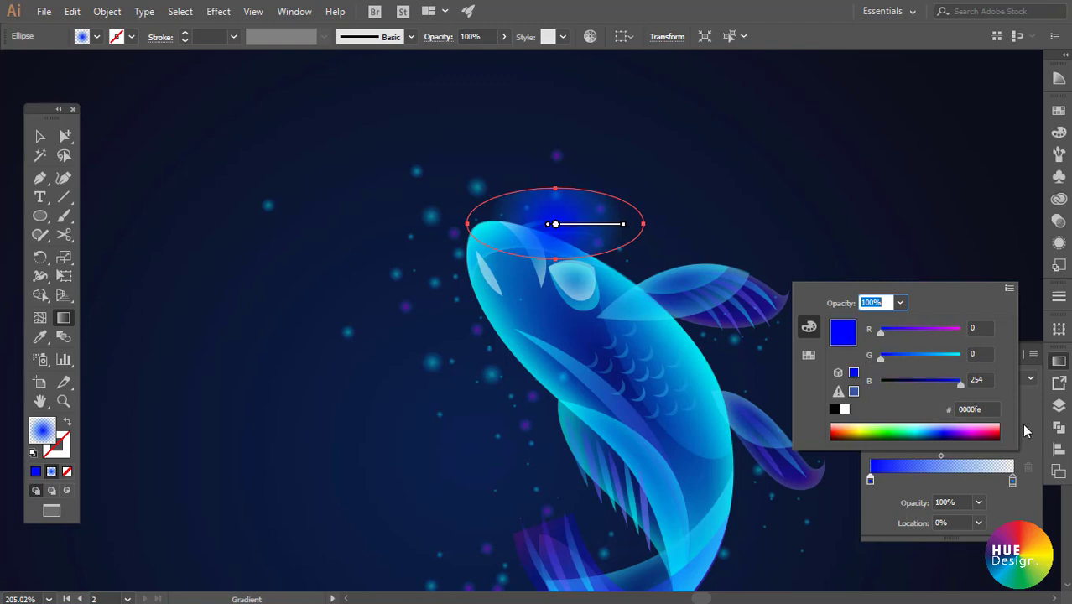
left_click(1024, 430)
mouse_move(587, 224)
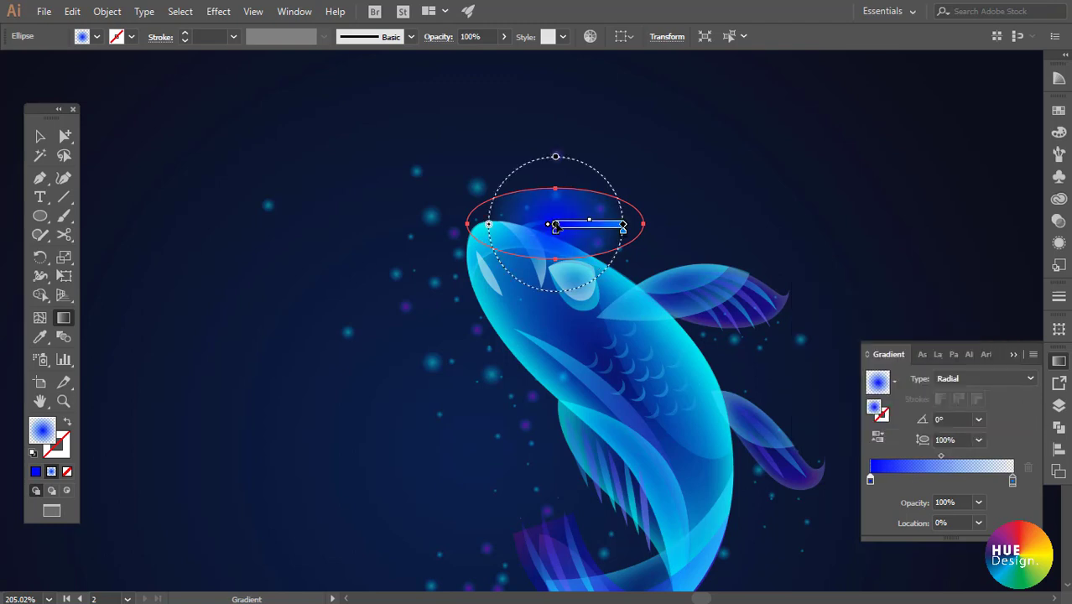
- Squash and shrink the radial gradient to a flat 41% aspect glow inside the ellipse
left_click_drag(625, 227, 653, 224)
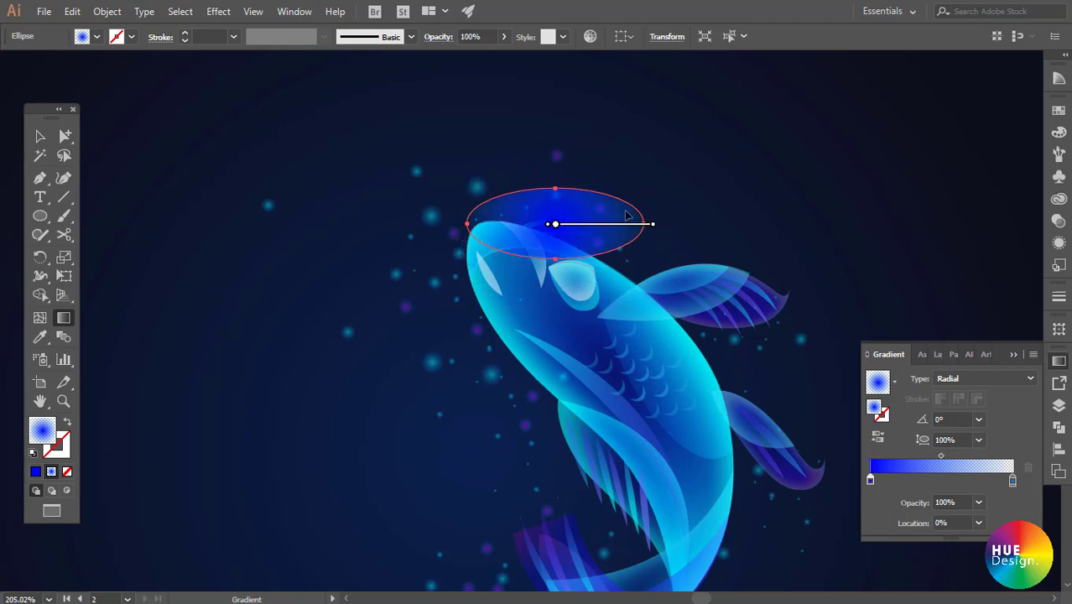
left_click_drag(555, 128, 555, 184)
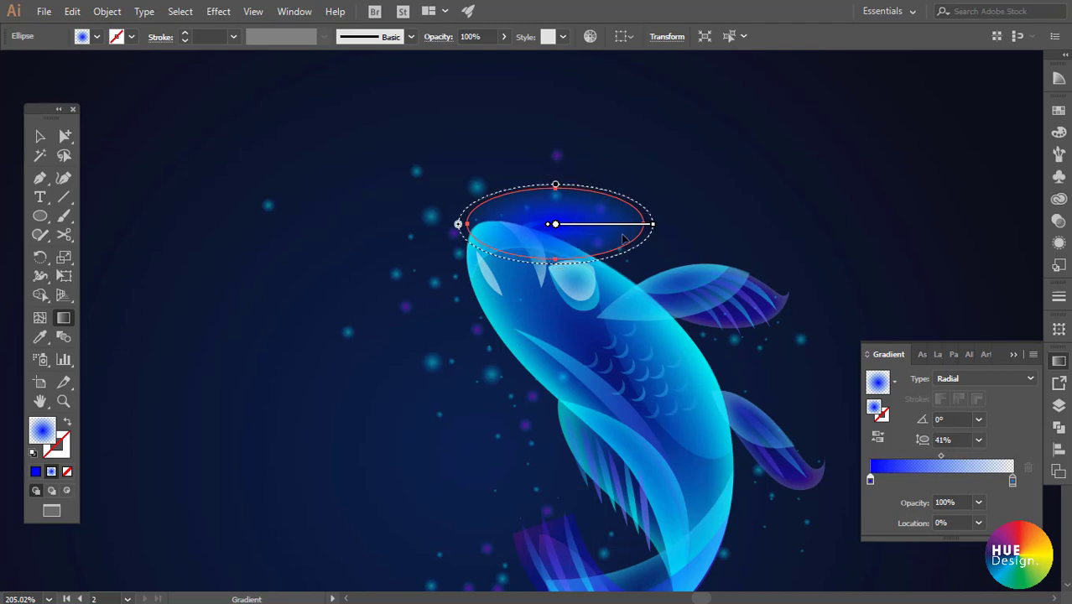
left_click_drag(652, 224, 671, 227)
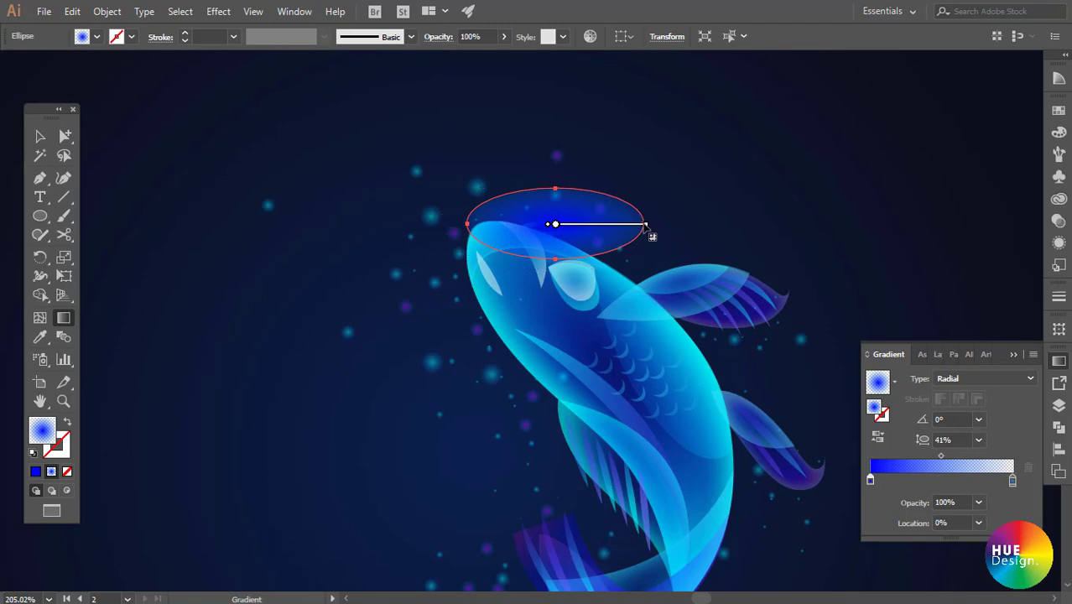
left_click_drag(642, 225, 639, 228)
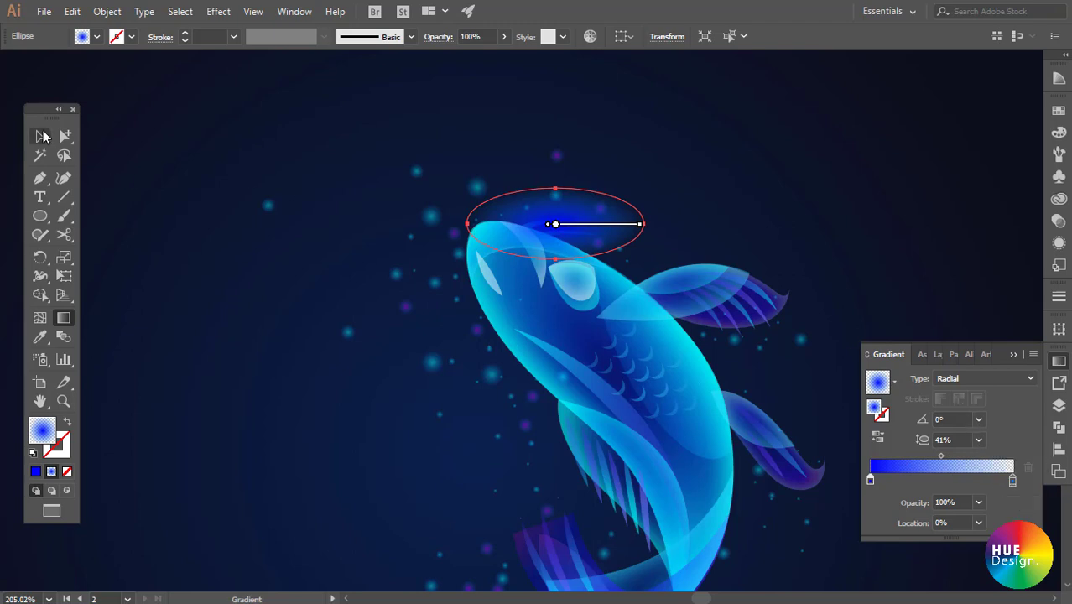
- Shift the glow ellipse's colour toward purple and set its opacity to 40%
left_click(39, 137)
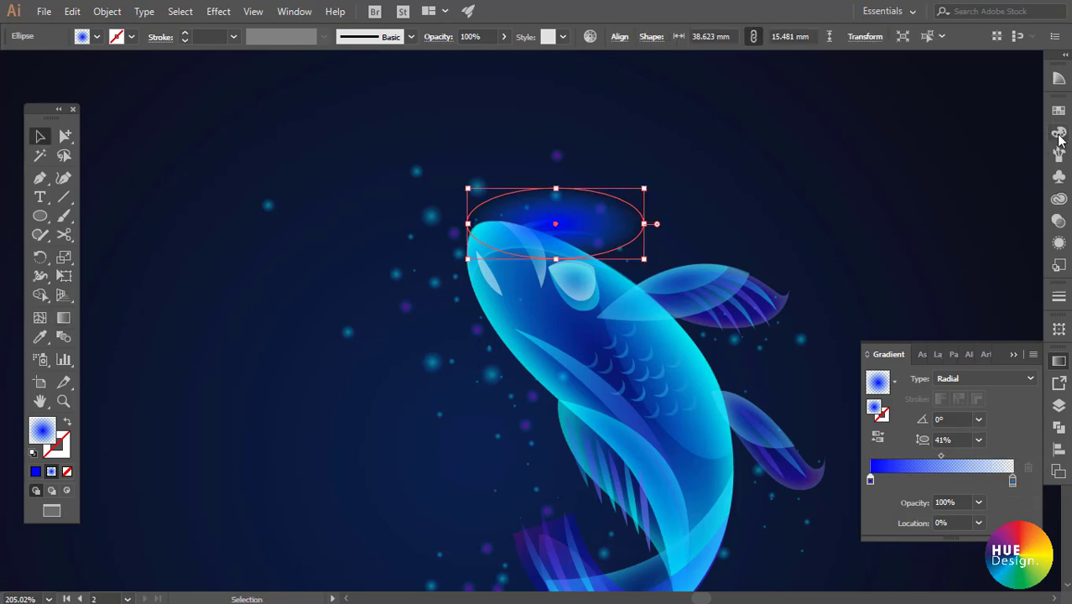
left_click(1059, 134)
mouse_move(942, 132)
left_mouse_down()
mouse_move(968, 132)
mouse_move(952, 134)
left_mouse_up()
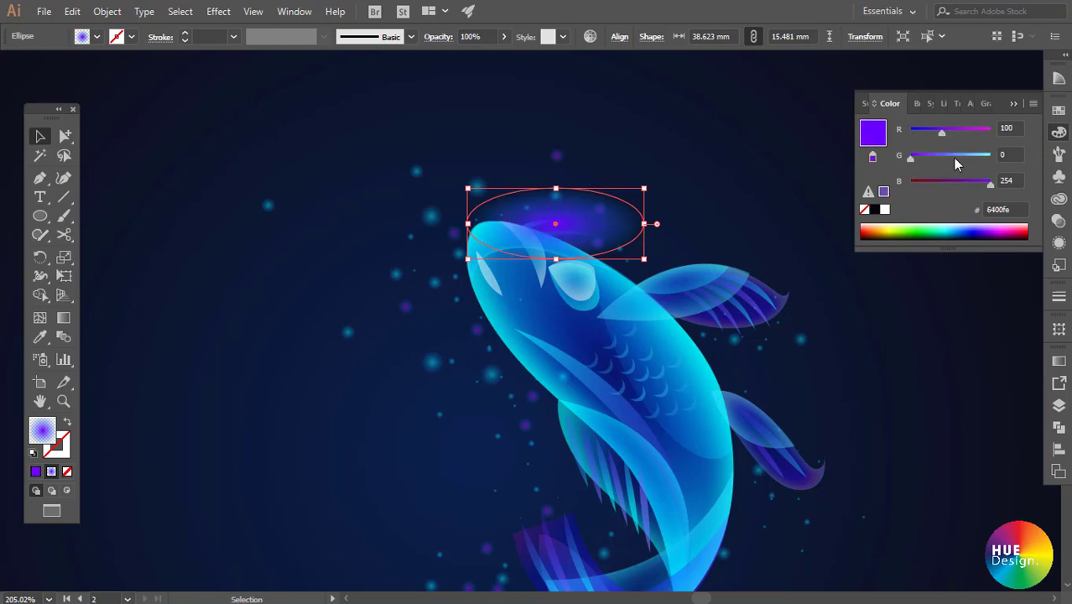
left_click(1059, 242)
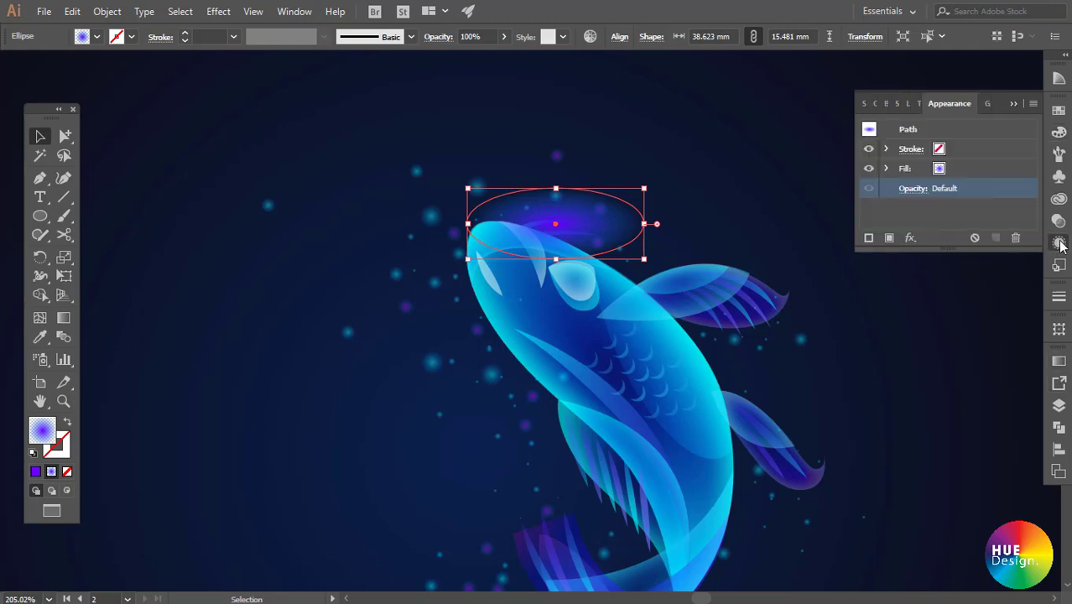
left_click(905, 189)
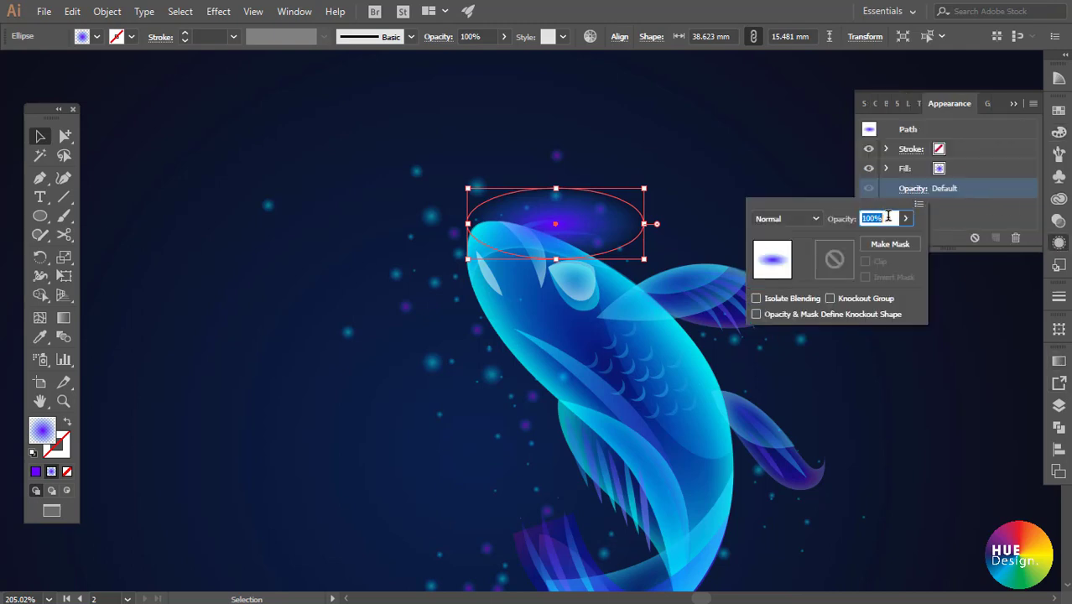
type("20")
key("Return")
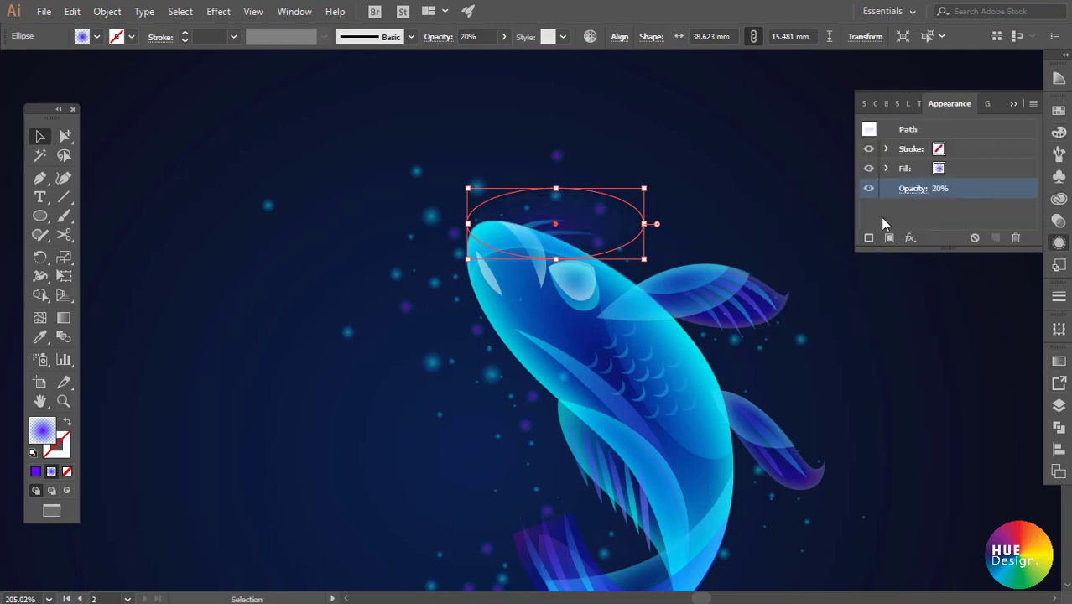
left_click(922, 191)
type("4")
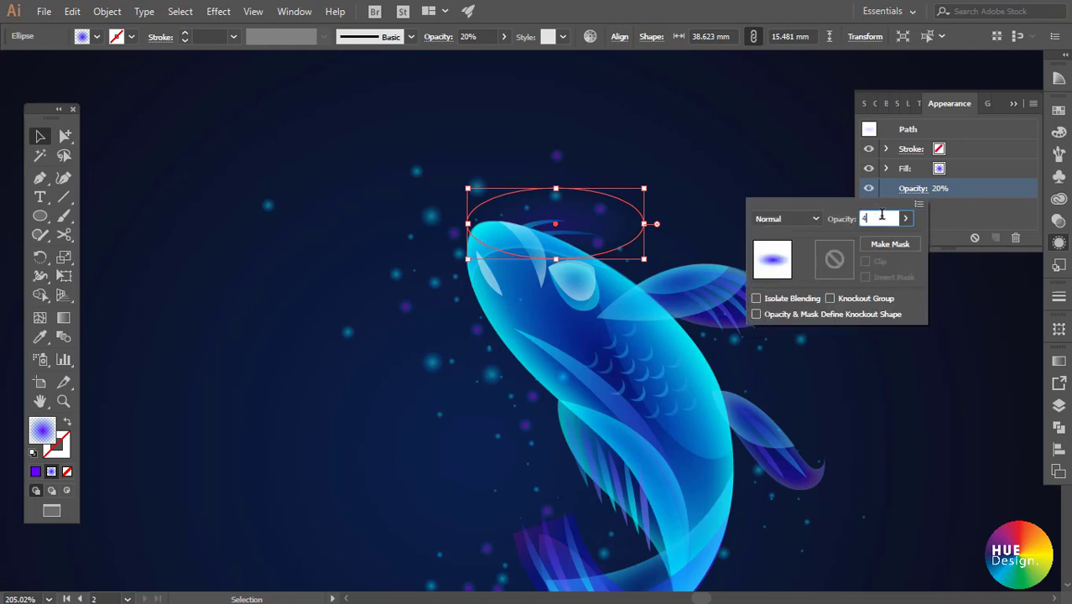
type("0")
key("Return")
- Widen, heighten and slightly tilt the ellipse to 45.4 × 20.9 mm over the head
left_click(742, 220)
left_click(656, 239)
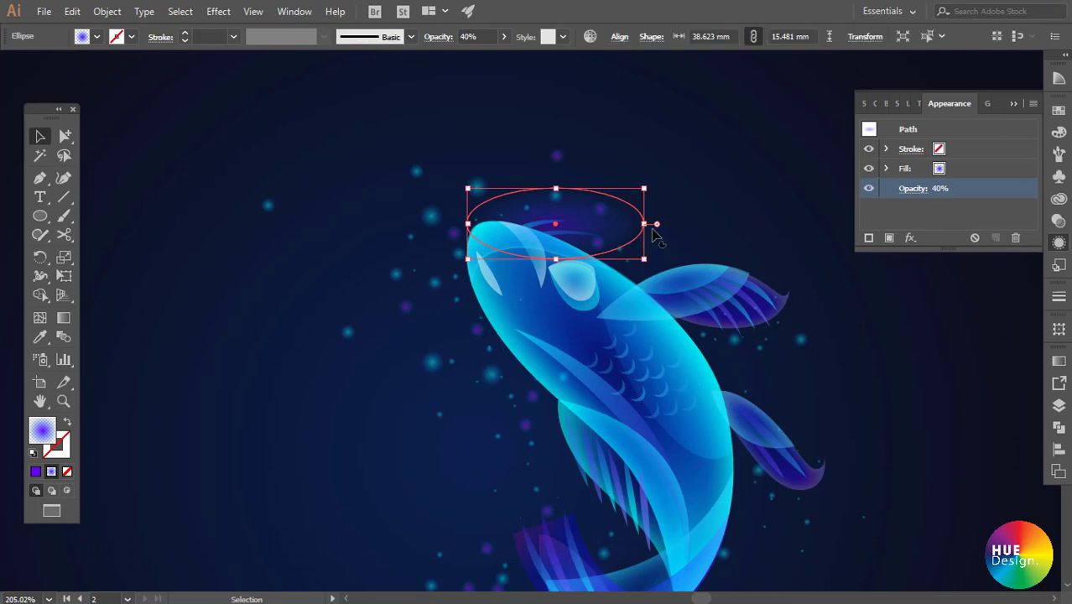
left_click_drag(646, 225, 660, 224)
left_click_drag(555, 189, 558, 177)
mouse_move(665, 250)
left_mouse_down()
mouse_move(660, 294)
mouse_move(638, 235)
left_mouse_up()
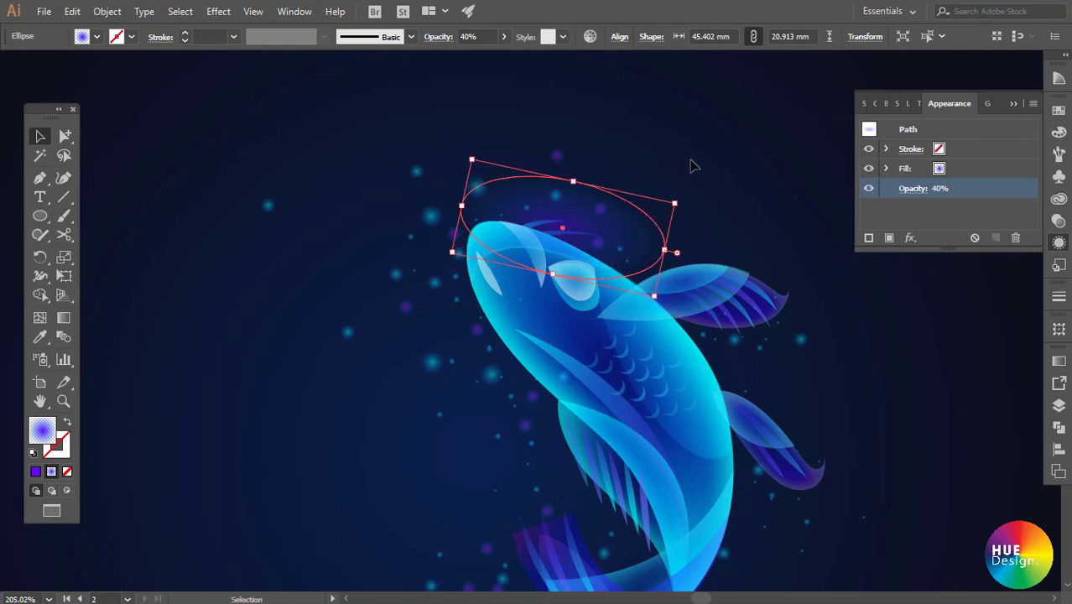
- Enlarge the glow ellipse slightly and reposition it over the koi's head
left_click(705, 172)
scroll(594, 287, "down", 2)
scroll(623, 268, "up", 2)
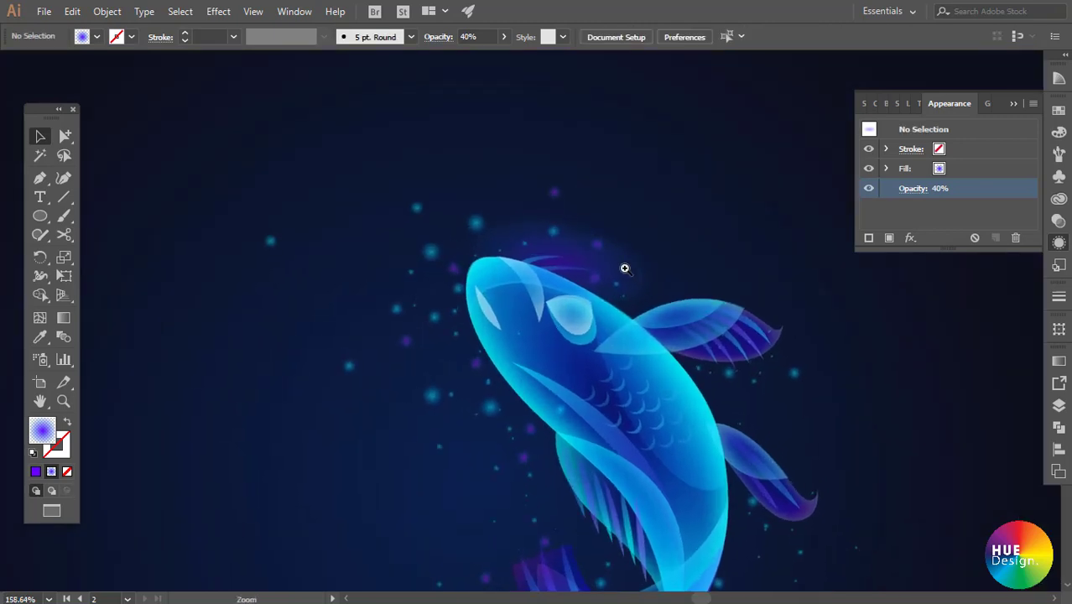
left_click(638, 271)
left_click_drag(669, 241, 687, 237)
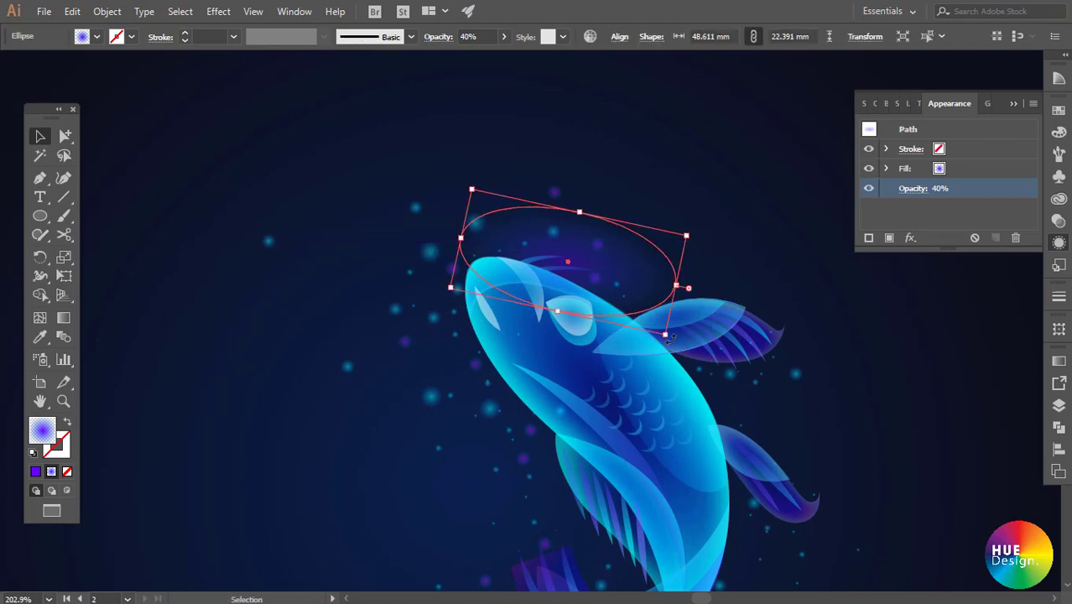
left_click_drag(686, 340, 697, 332)
left_click_drag(623, 275, 625, 273)
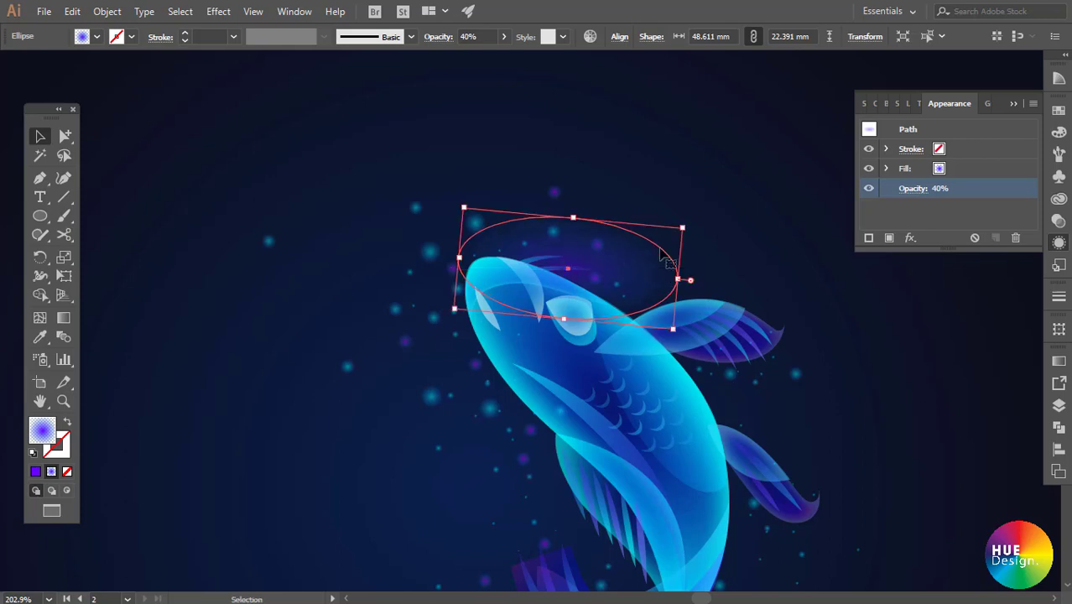
left_click(776, 237)
left_click(661, 260)
- Pull the transparent outer gradient stop in to 89.19% and scale the ellipse up
left_click(1059, 362)
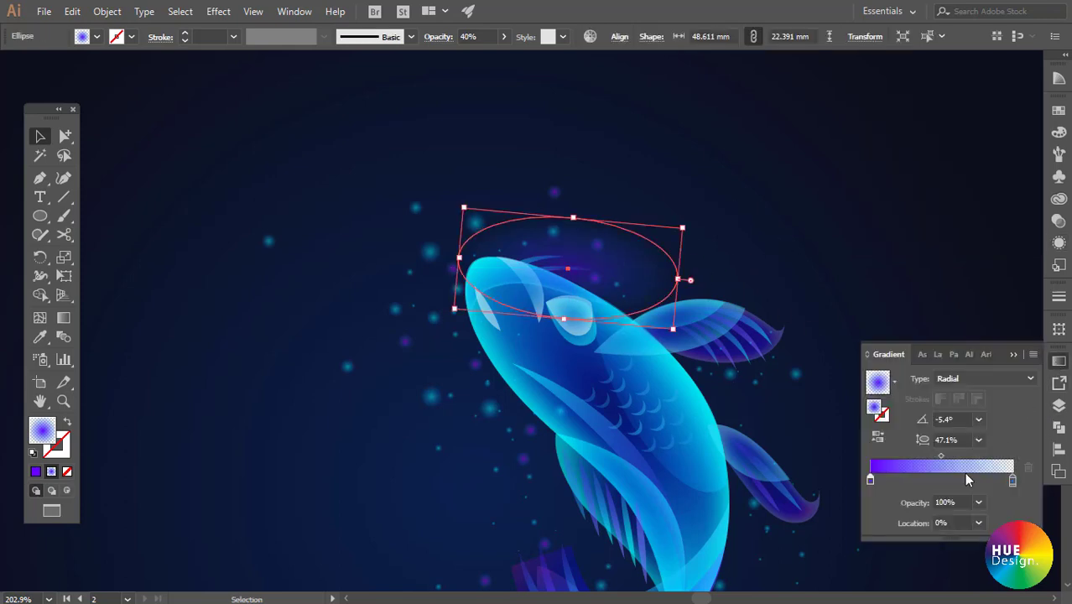
left_click(1012, 480)
left_click_drag(1007, 479, 997, 481)
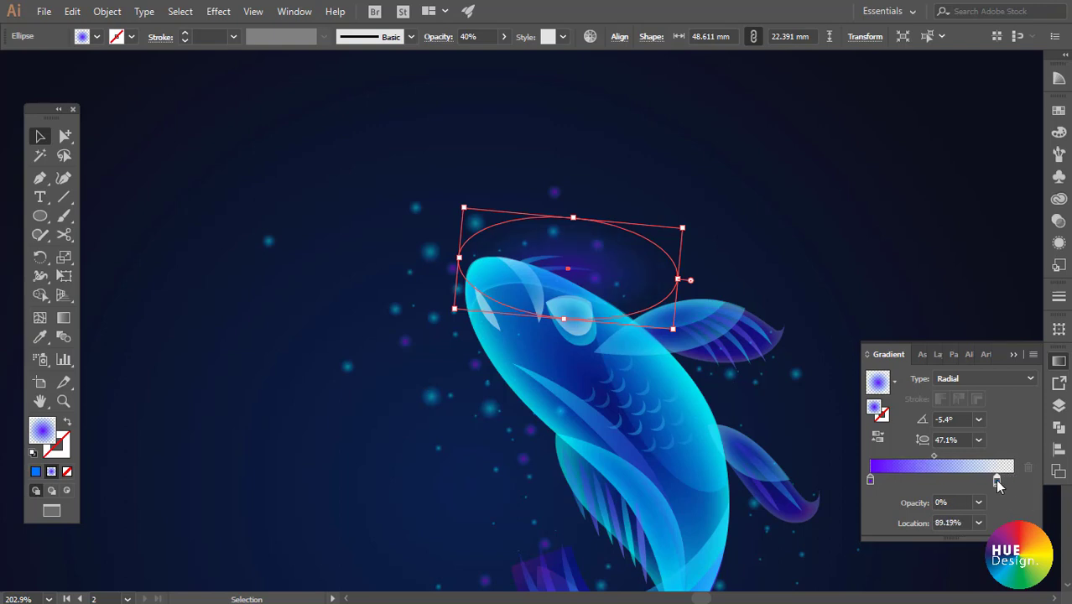
left_click(811, 249)
scroll(780, 264, "down", 2)
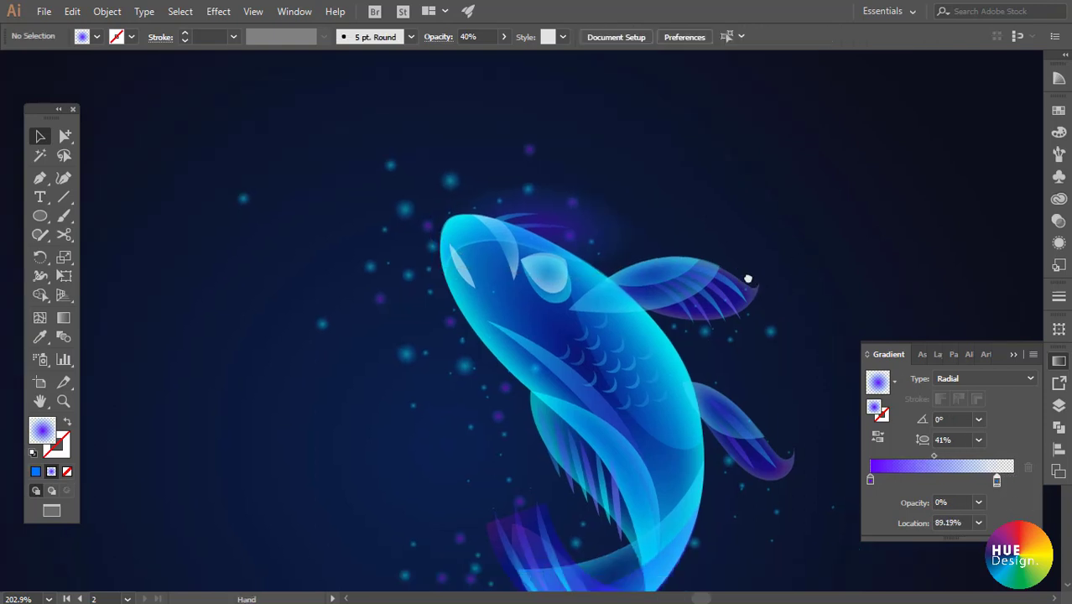
left_click(629, 212)
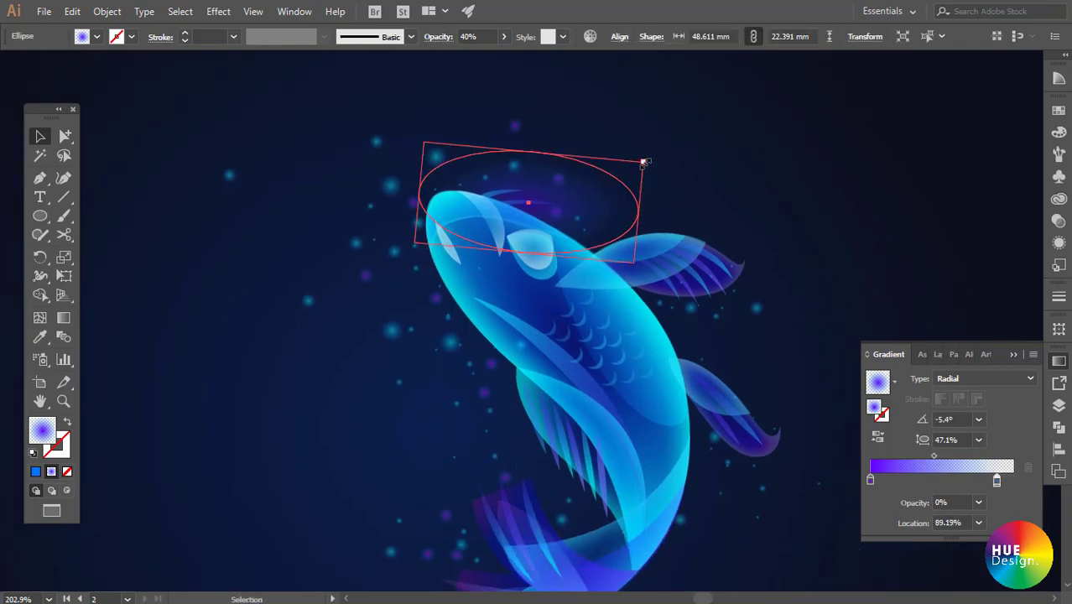
left_click_drag(644, 162, 654, 159)
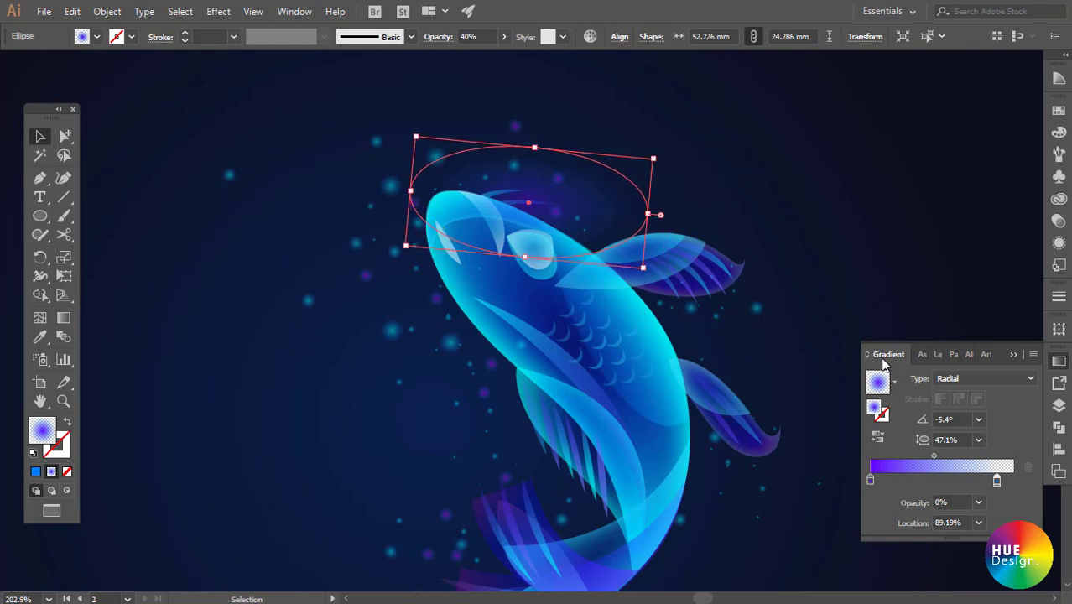
- Lower the glow ellipse's opacity to 30% in the Transparency panel
left_click(870, 480)
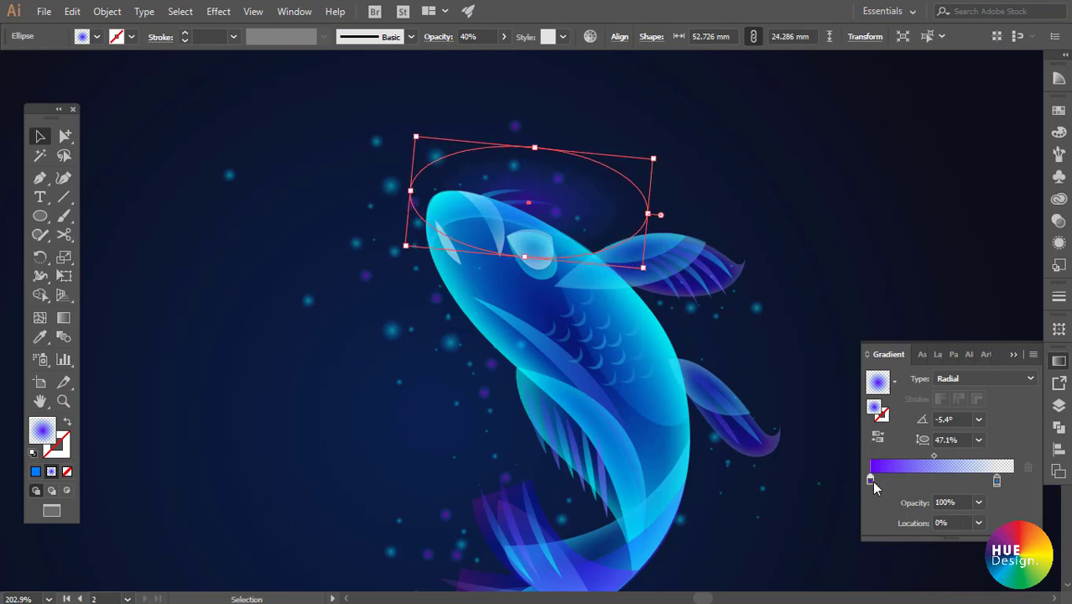
left_click(978, 502)
left_click(1032, 440)
left_click(1059, 137)
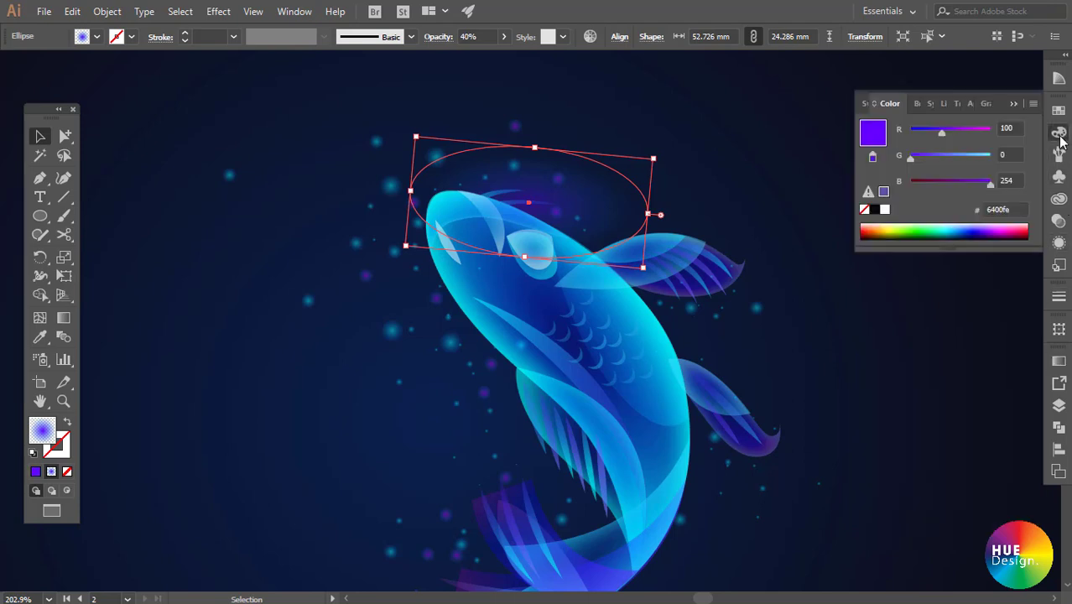
left_click(1059, 220)
double_click(990, 126)
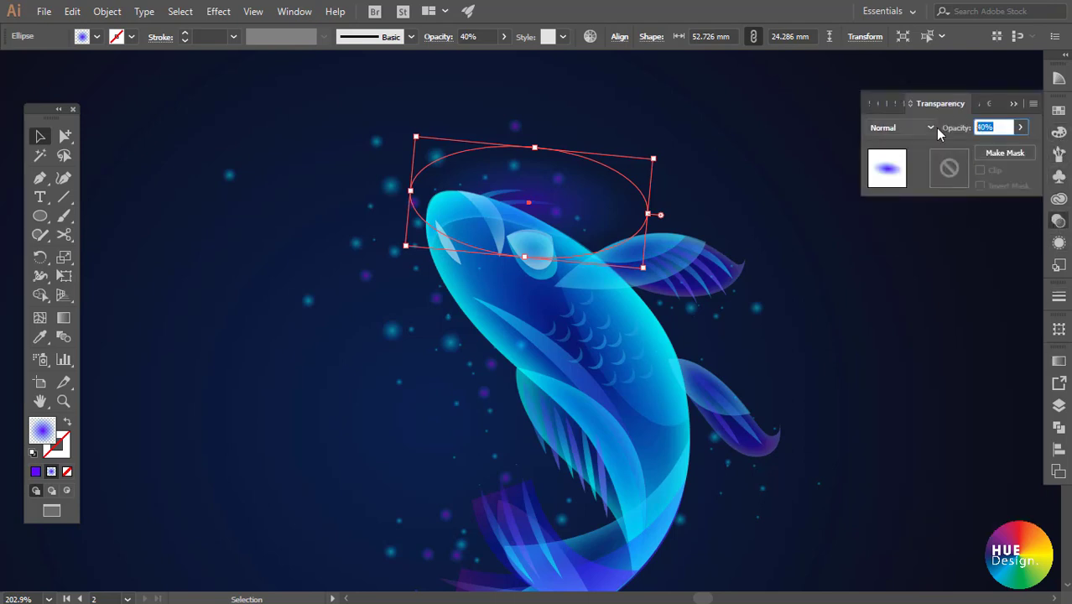
type("30")
key("Return")
left_click(753, 191)
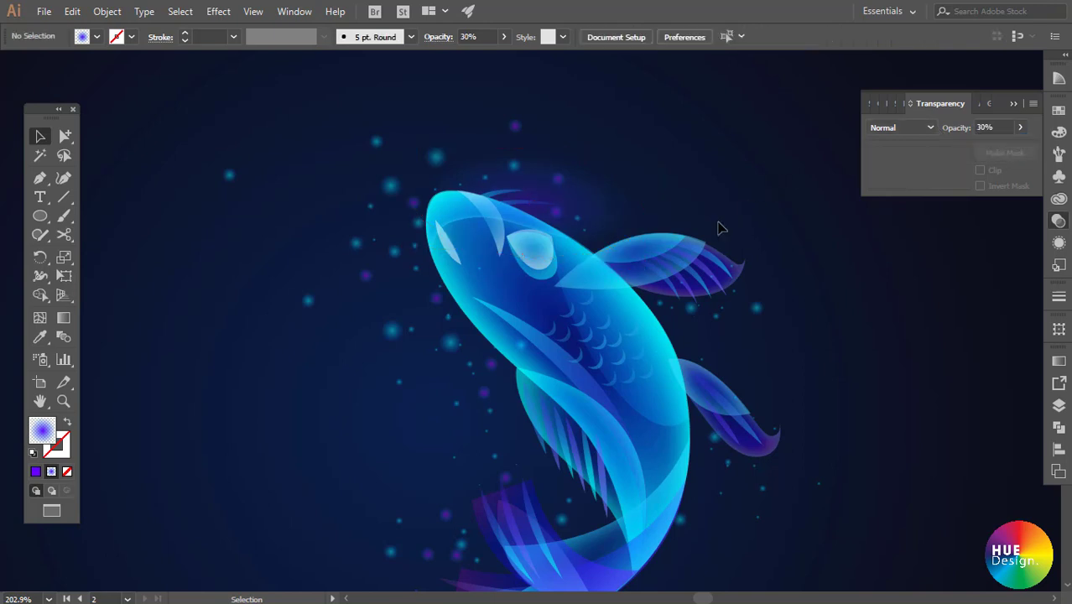
- Enlarge the head glow to 58.025 × 26.727 mm and try it upright beside the head
left_click(600, 205)
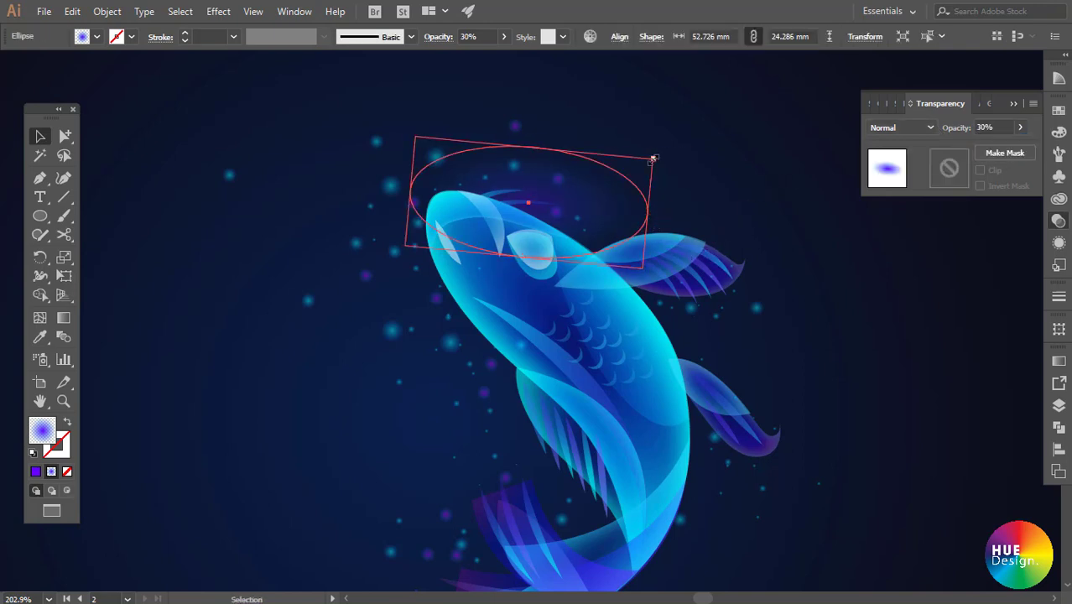
left_click_drag(653, 158, 667, 156)
left_click(754, 185)
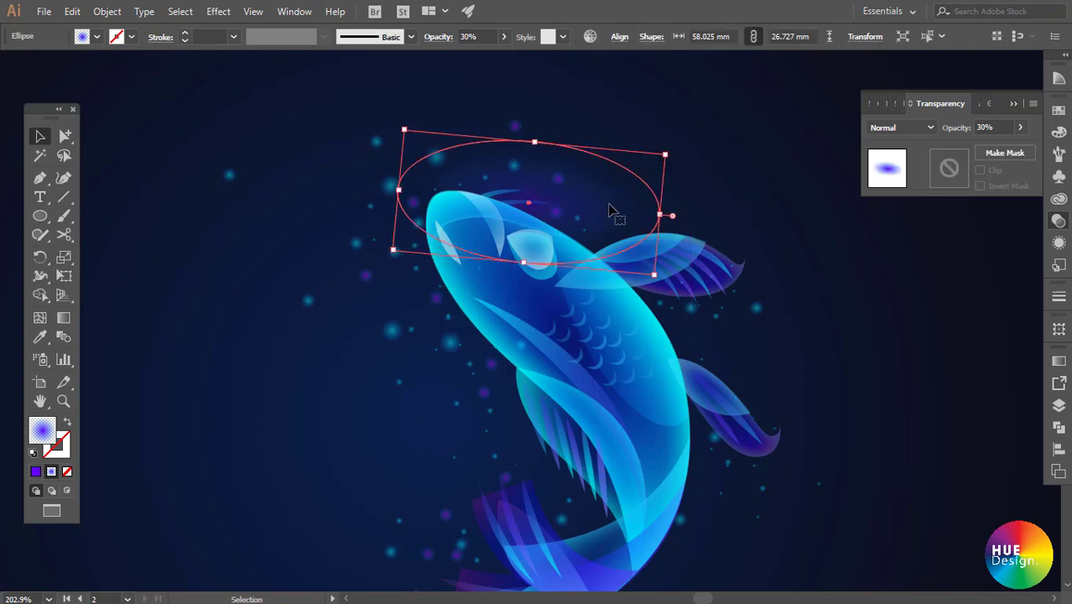
mouse_move(612, 206)
left_mouse_down()
mouse_move(548, 313)
mouse_move(581, 241)
mouse_move(386, 146)
left_mouse_up()
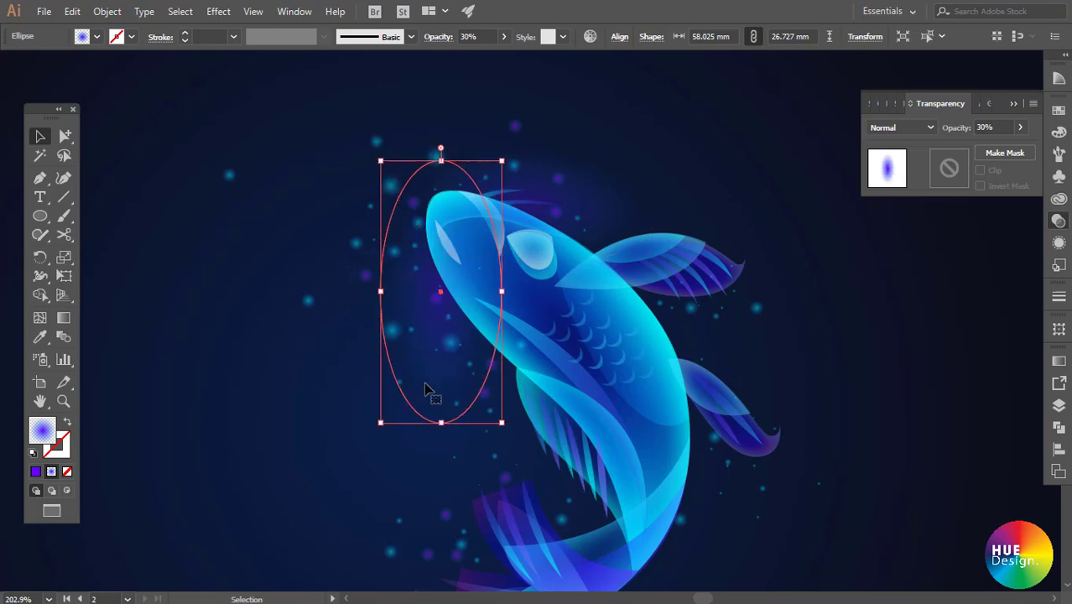
left_click_drag(426, 402, 419, 387)
left_click(749, 328)
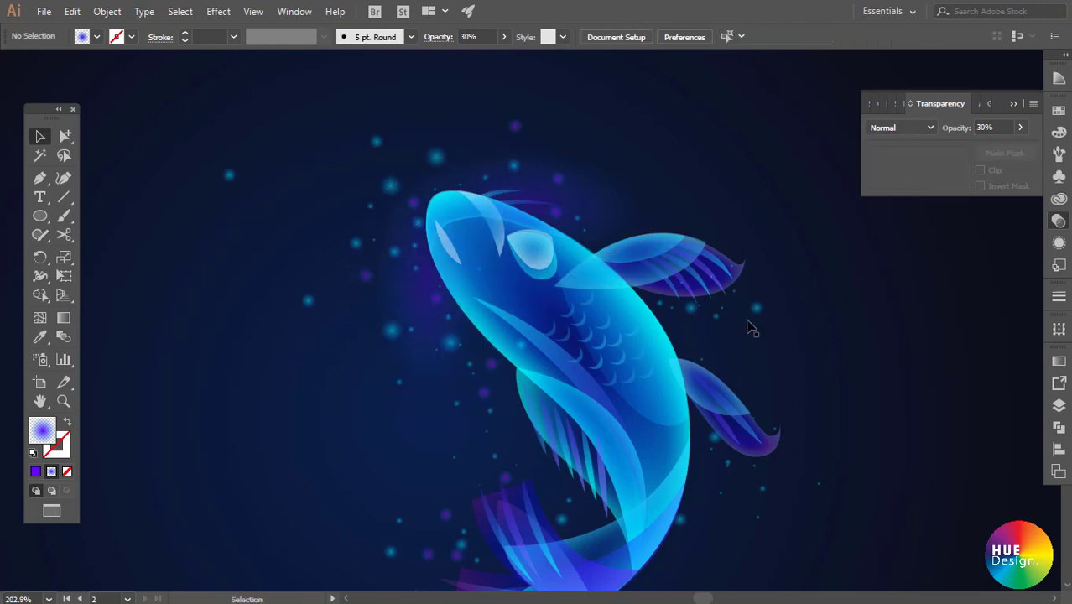
left_click(612, 353, "ctrl+alt")
left_click(648, 378, "ctrl")
left_click(642, 350, "ctrl")
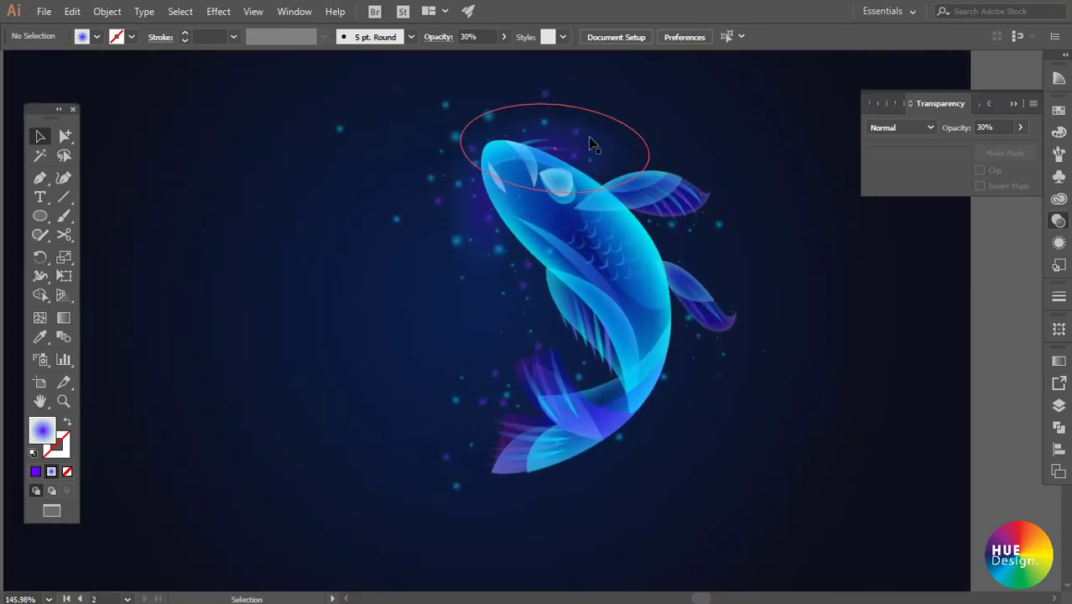
- Move a glow ellipse onto the koi's tail and tilt it diagonally
left_click(613, 151)
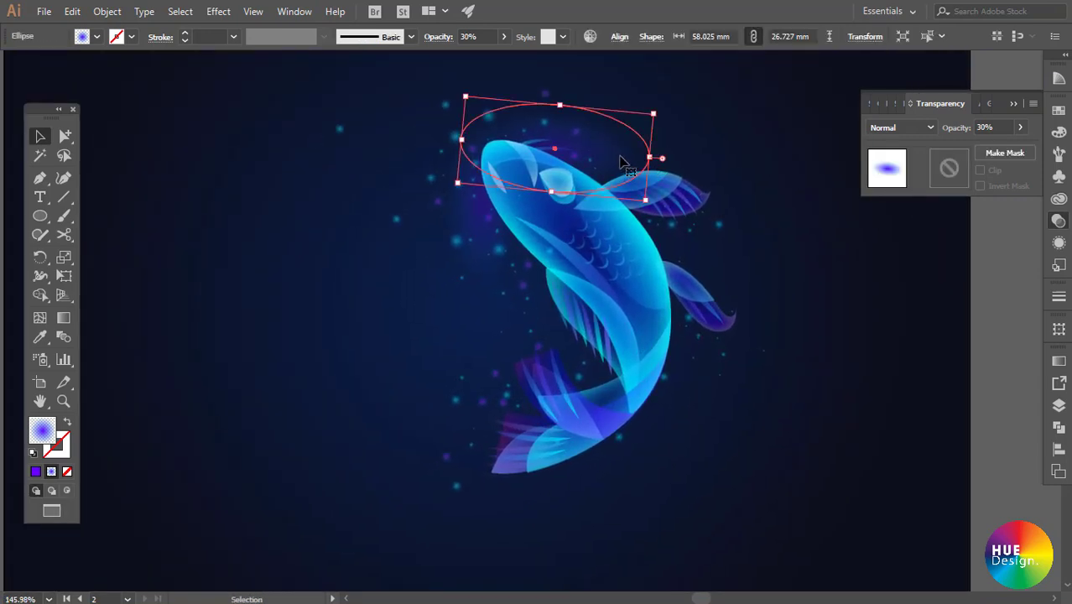
left_click_drag(621, 161, 765, 293)
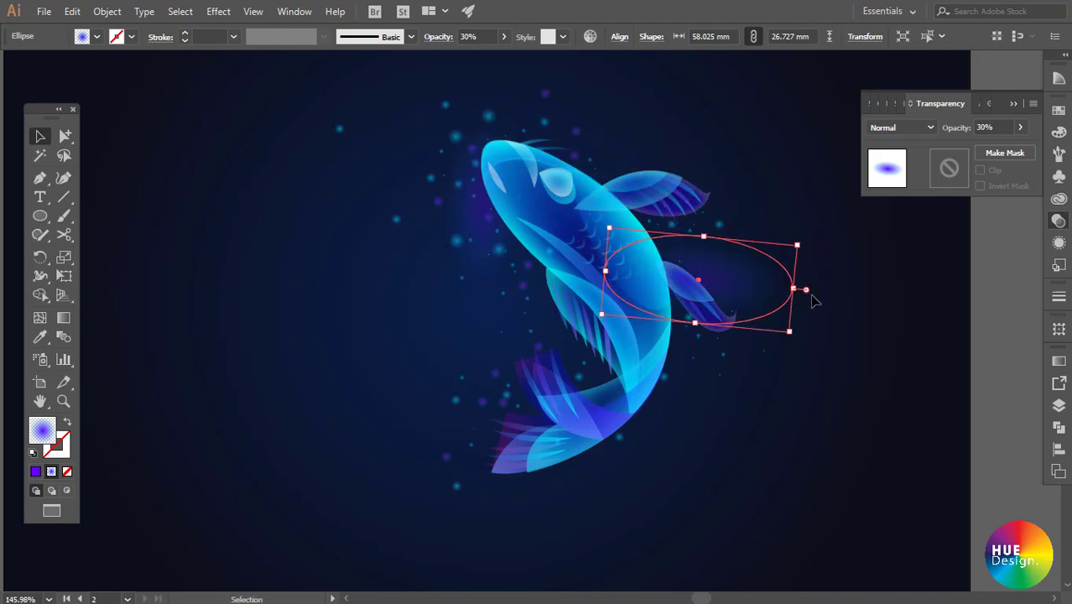
key("ctrl+z")
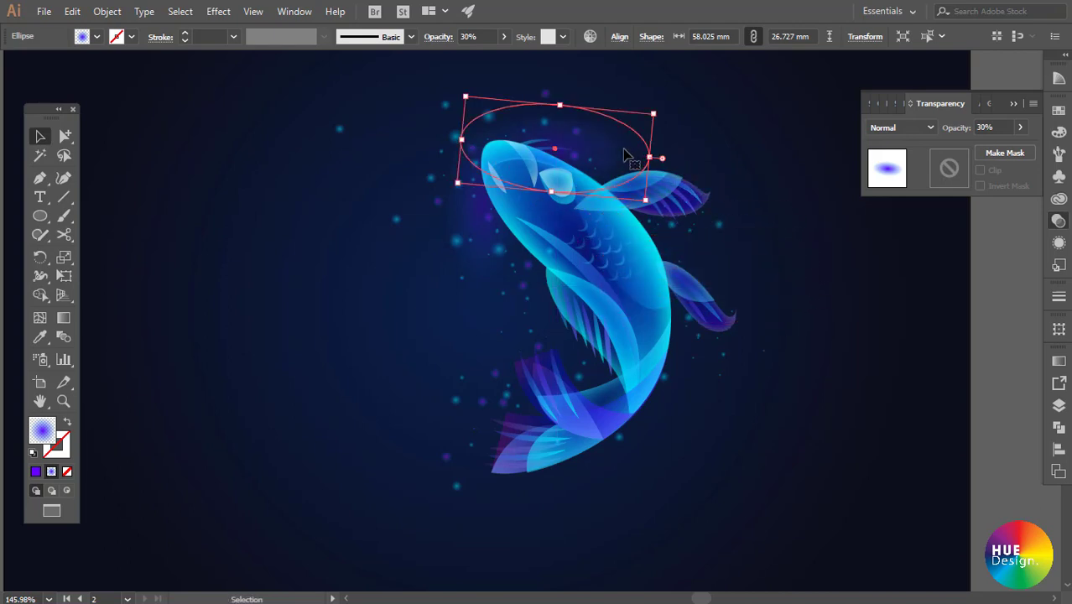
mouse_move(650, 157)
left_mouse_down()
mouse_move(731, 419)
mouse_move(779, 439)
left_mouse_up()
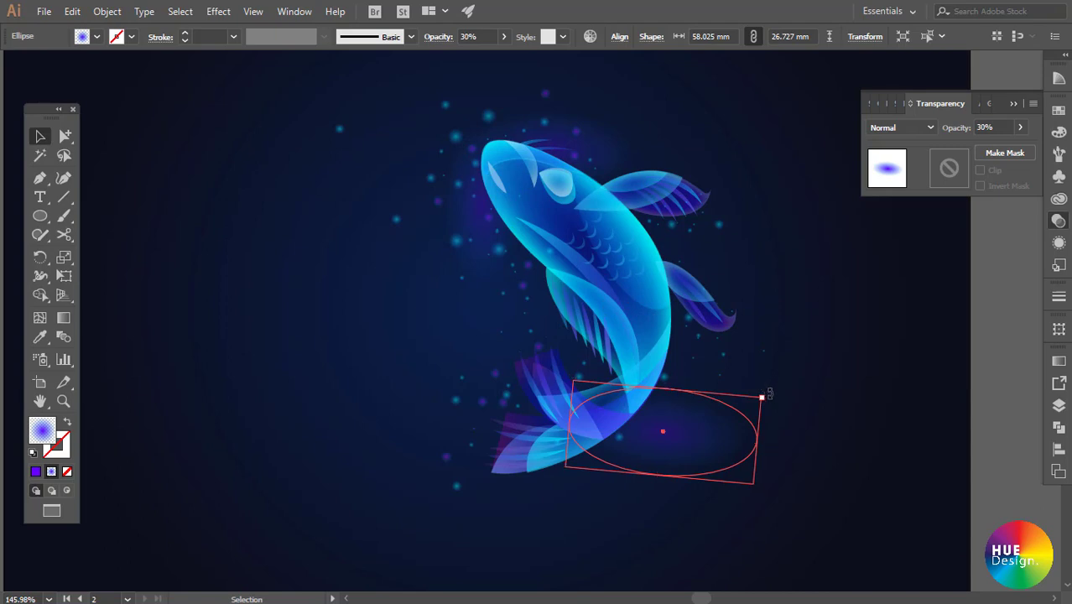
left_click_drag(766, 393, 738, 346)
left_click_drag(697, 412, 681, 394)
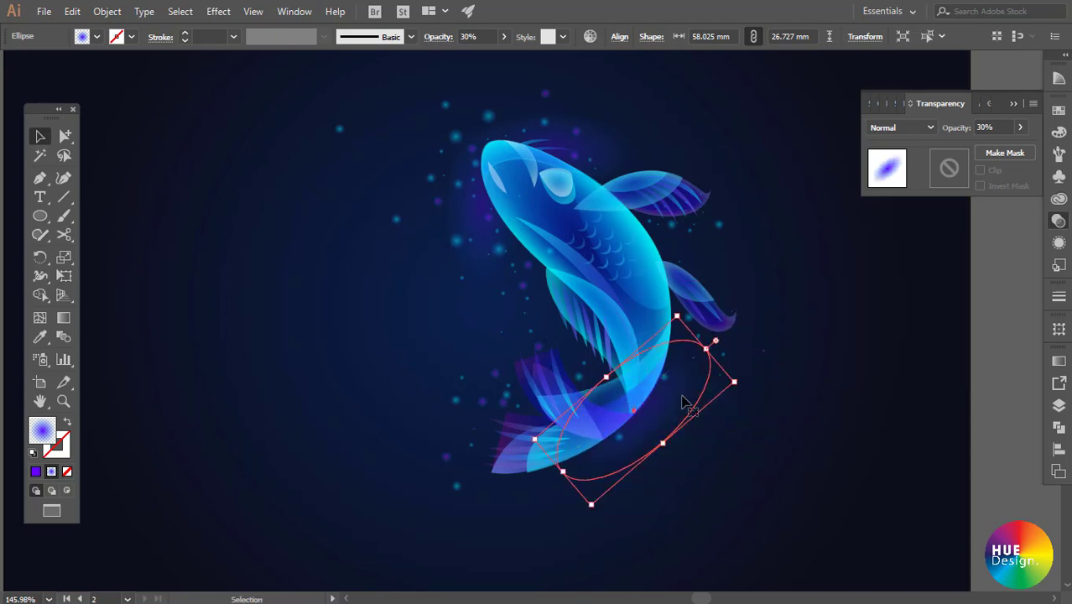
left_click(763, 313)
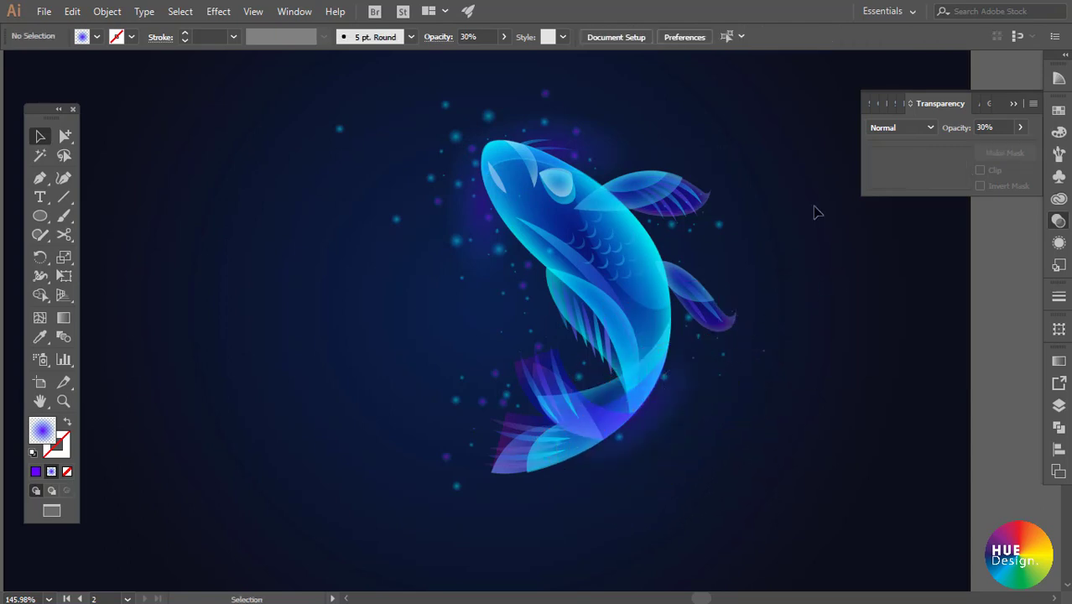
left_click(587, 134)
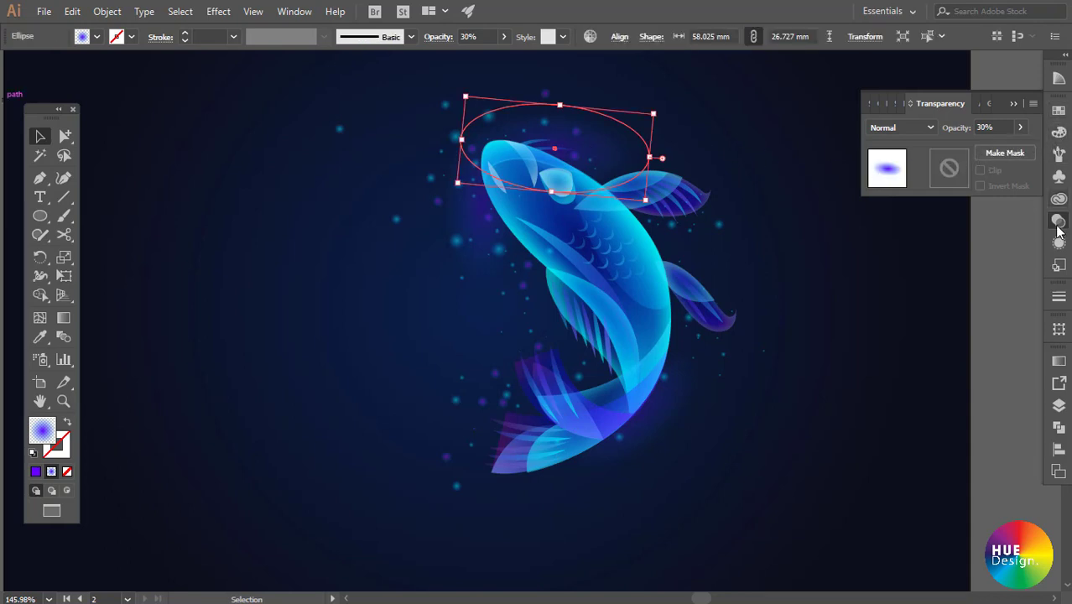
- Recolour the head glow's starting gradient stop from purple to light cyan 1cd4fe
left_click(1059, 360)
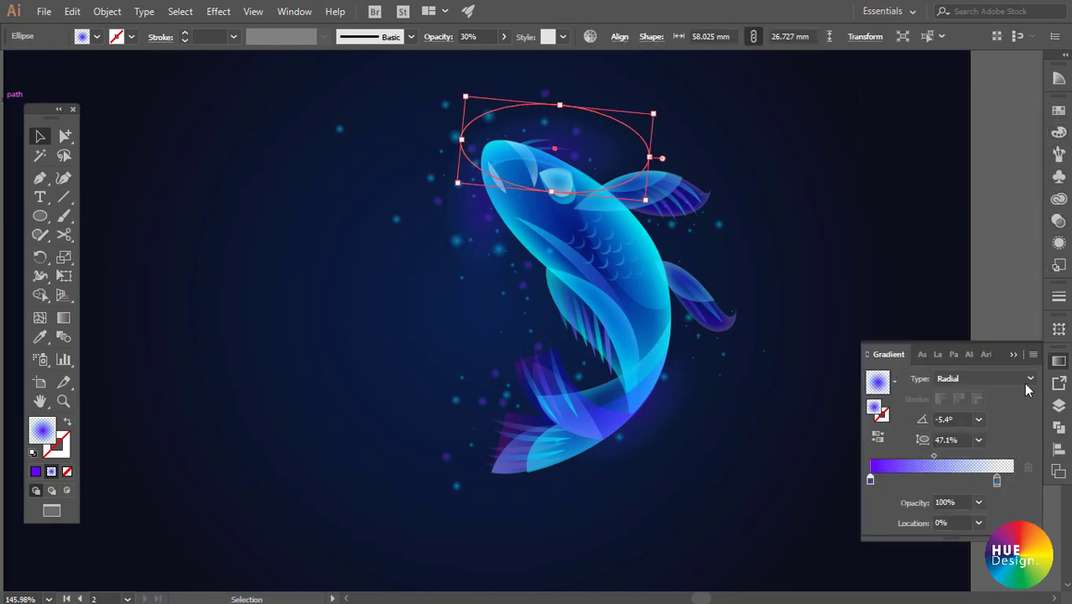
double_click(870, 479)
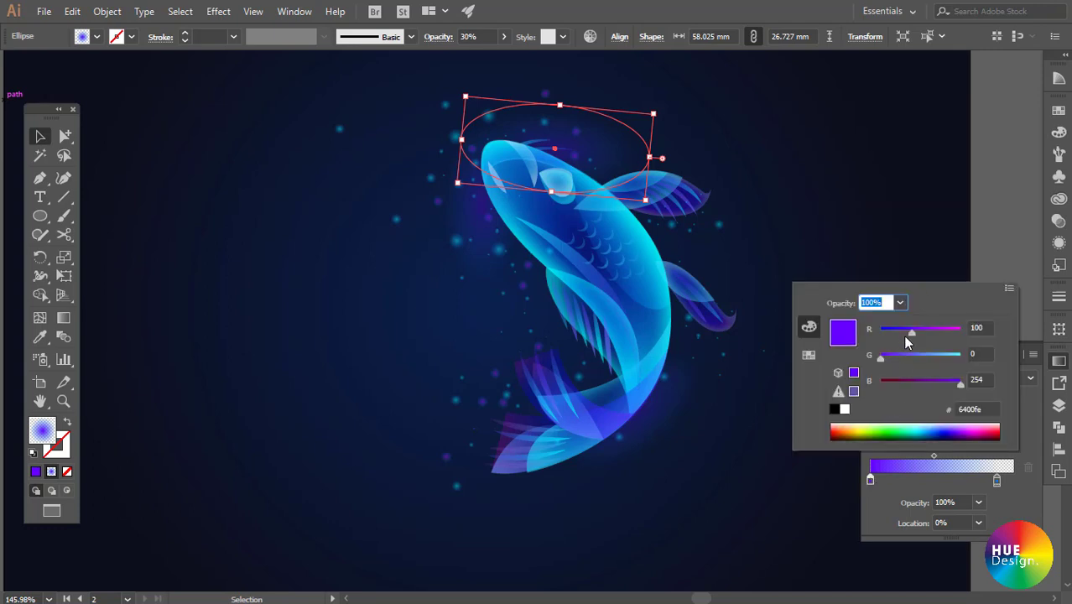
mouse_move(903, 338)
left_mouse_down()
mouse_move(889, 334)
mouse_move(907, 360)
mouse_move(938, 362)
left_mouse_up()
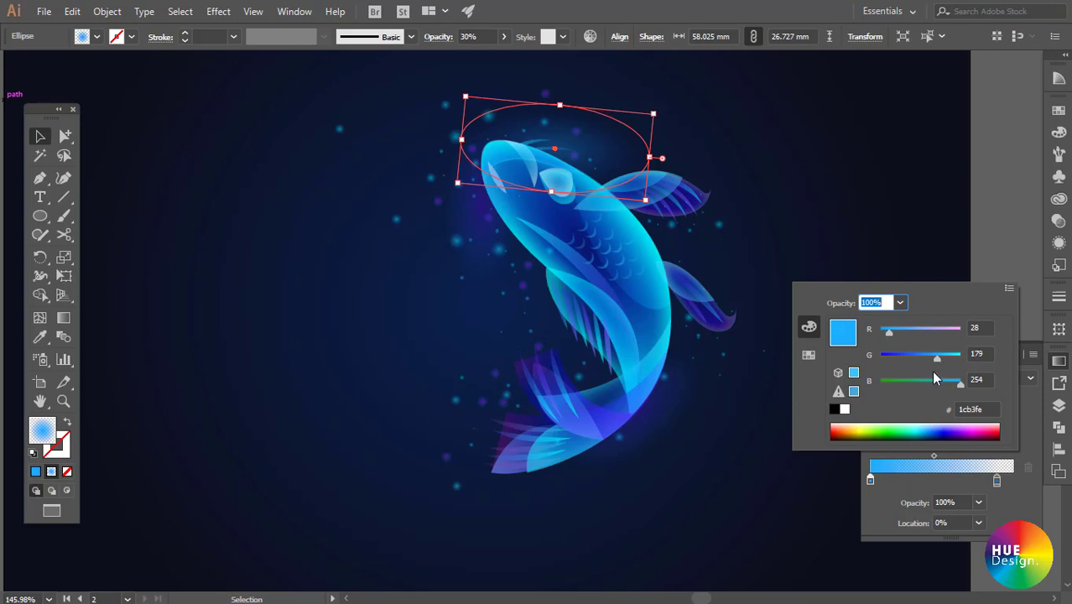
mouse_move(938, 357)
left_mouse_down()
mouse_move(958, 370)
mouse_move(936, 364)
left_mouse_up()
left_click(951, 358)
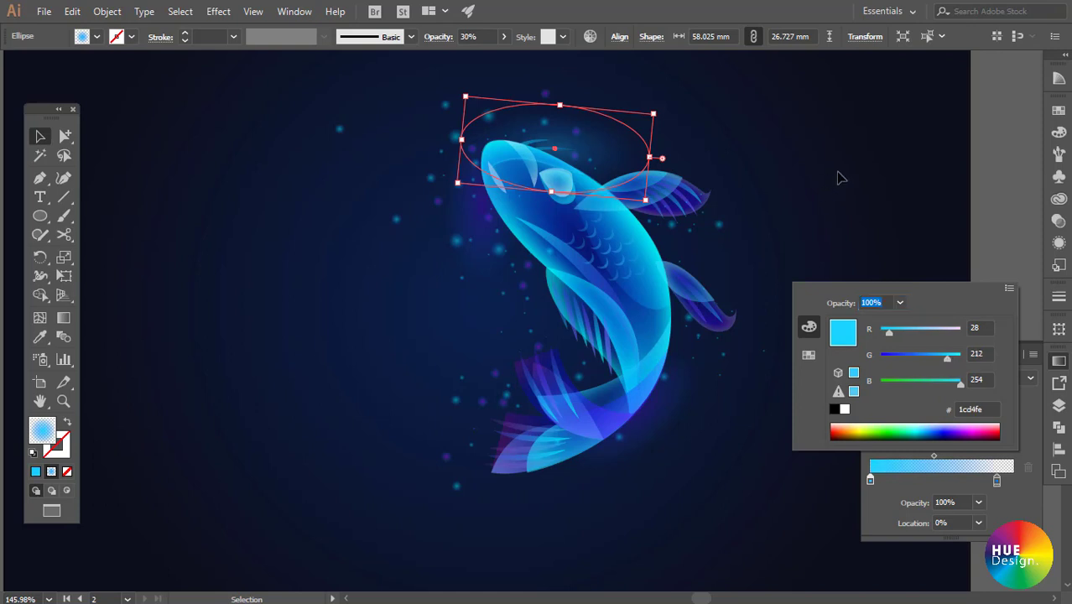
left_click(838, 175)
- Tilt the faint purple glow ellipse to about 101° and move it onto the koi's head
left_click(459, 218)
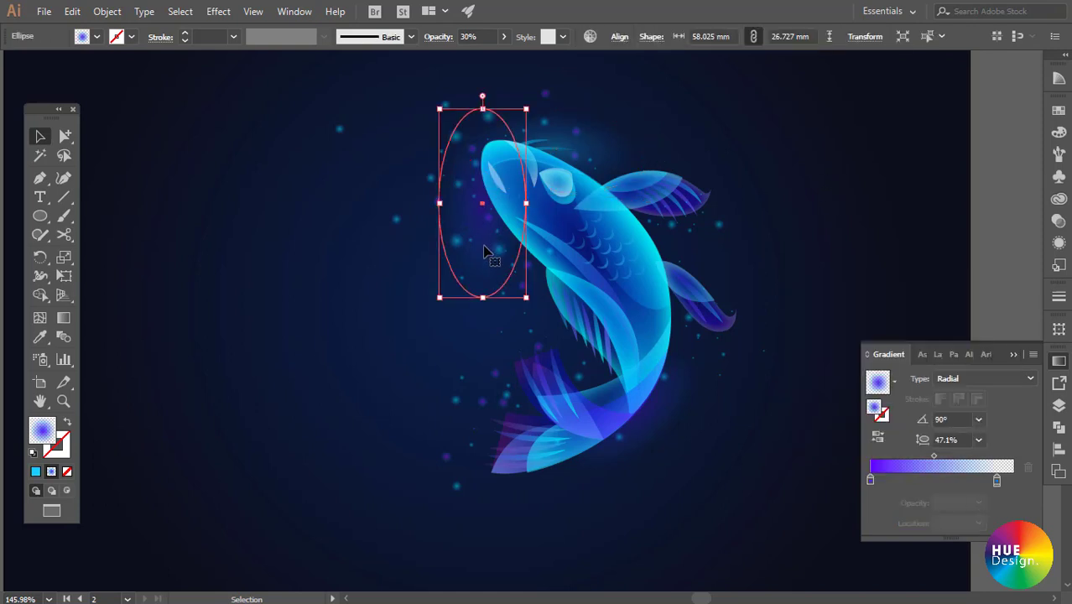
left_click(826, 166)
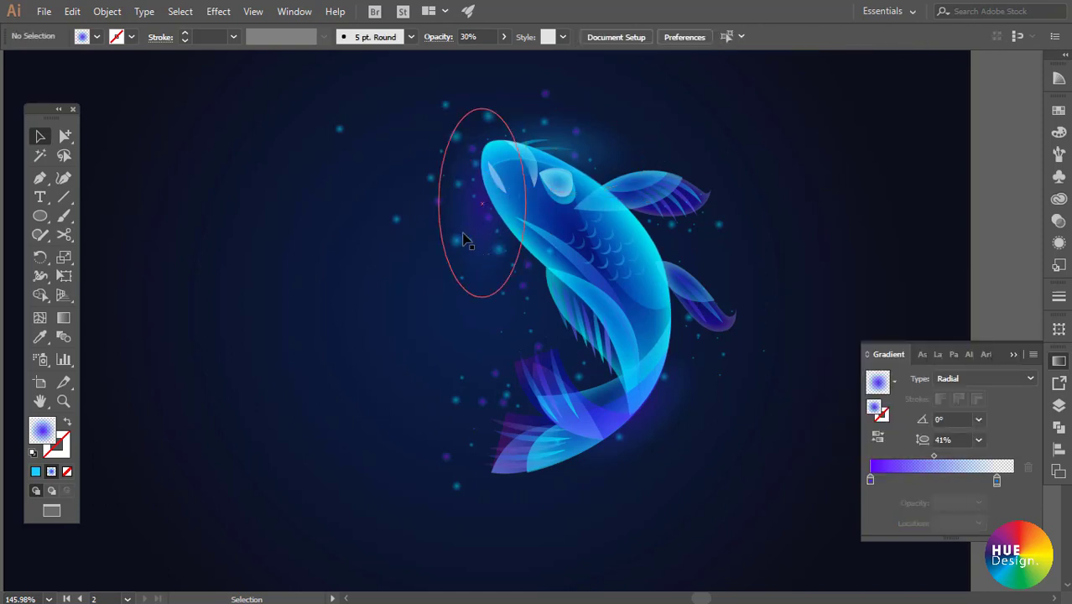
left_click(470, 240)
left_click_drag(529, 305, 552, 290)
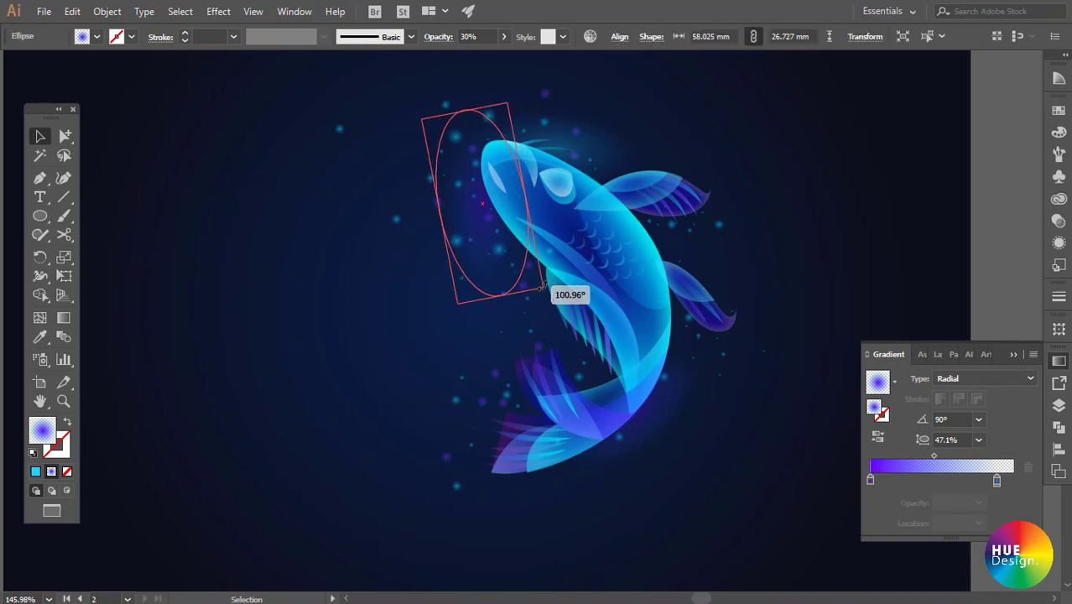
left_click_drag(474, 243, 503, 230)
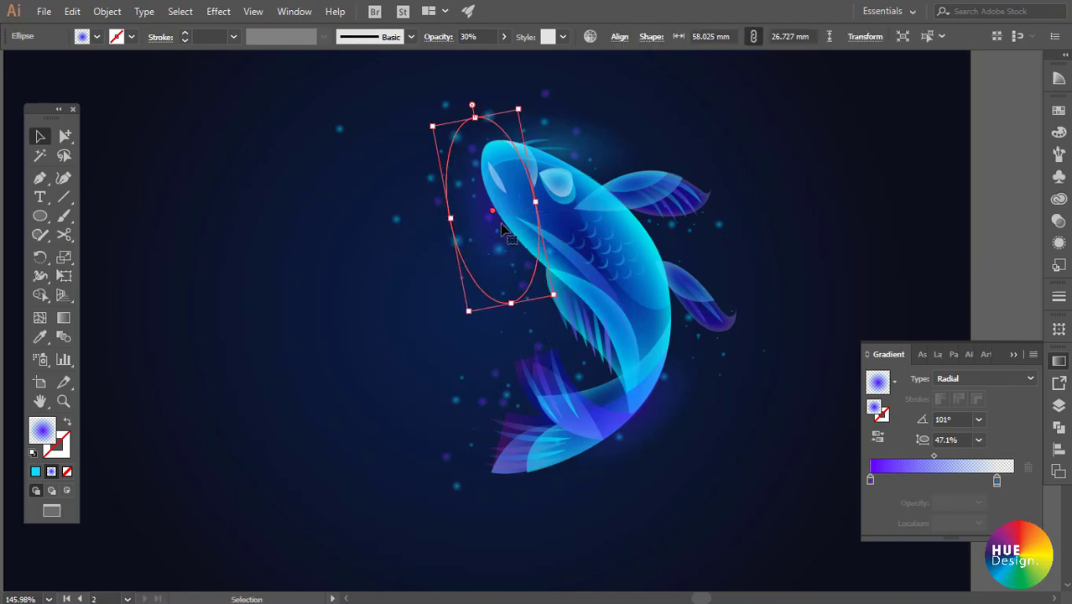
left_click(751, 128)
- Drag the ellipse's transparent outer gradient stop out to Location 100%
scroll(710, 362, "down", 2)
scroll(670, 357, "up", 1)
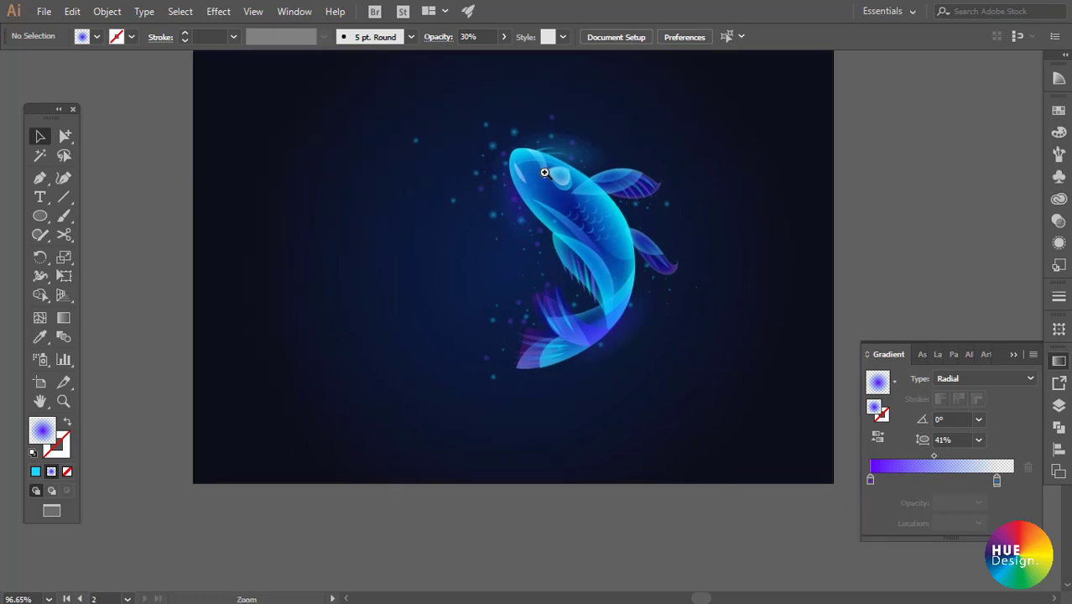
scroll(649, 276, "up", 1)
scroll(642, 307, "up", 1)
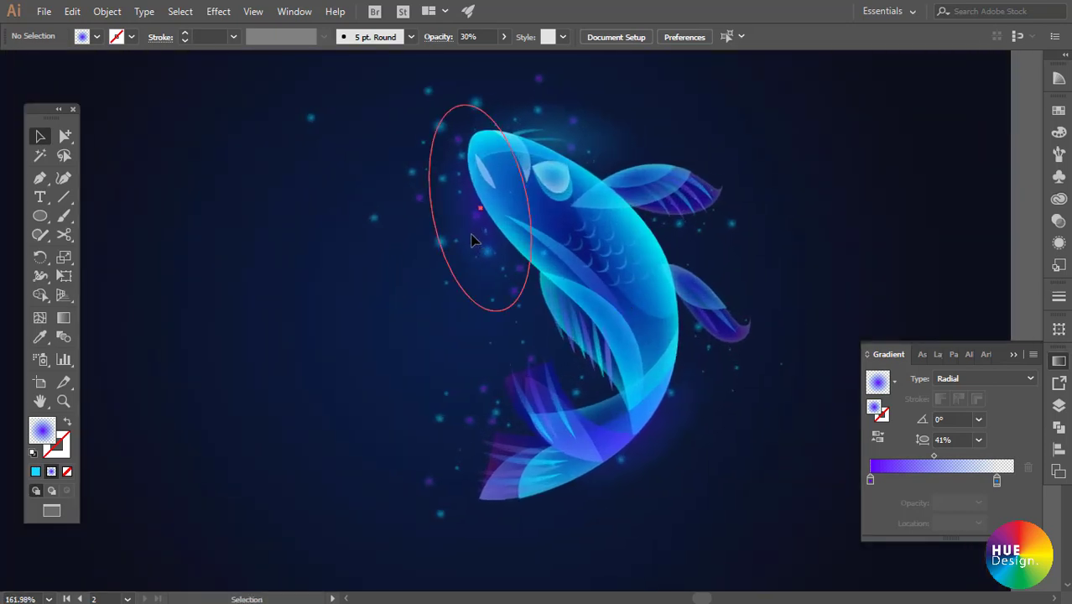
left_click(473, 241)
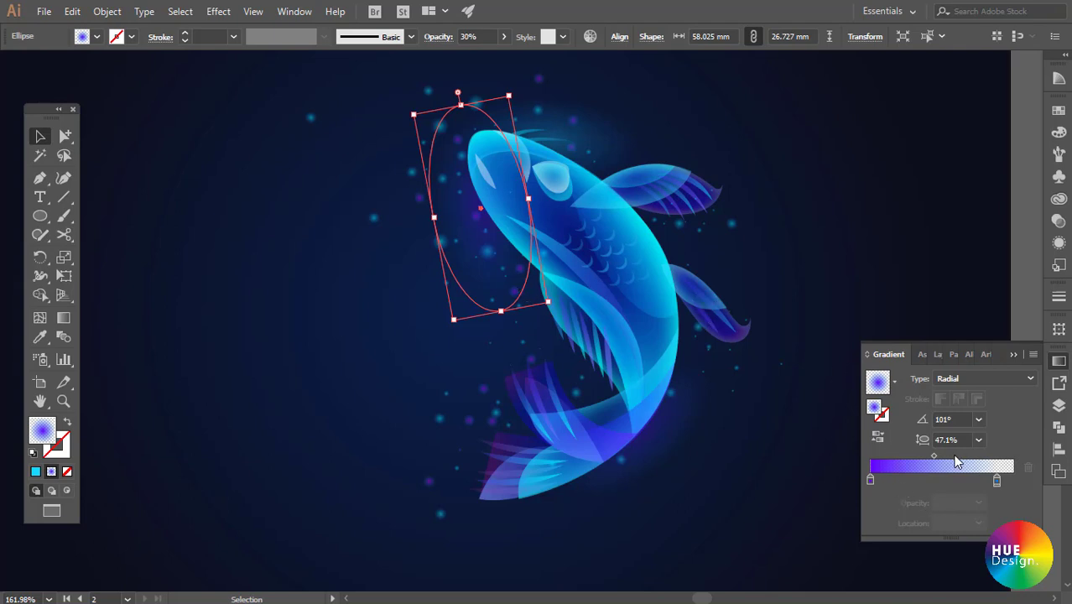
left_click_drag(996, 483, 1014, 483)
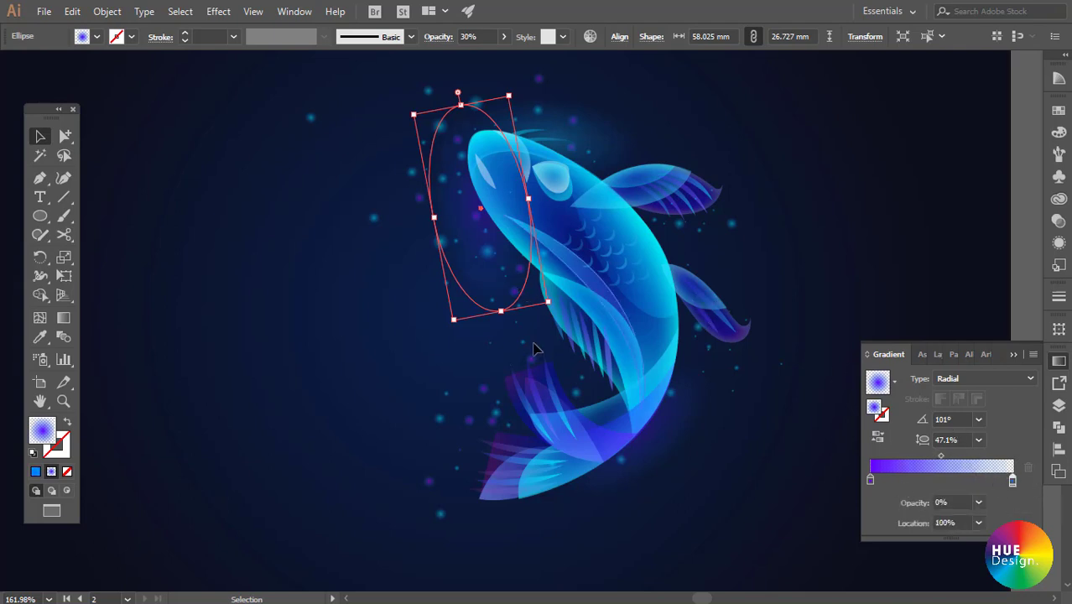
left_click(821, 145)
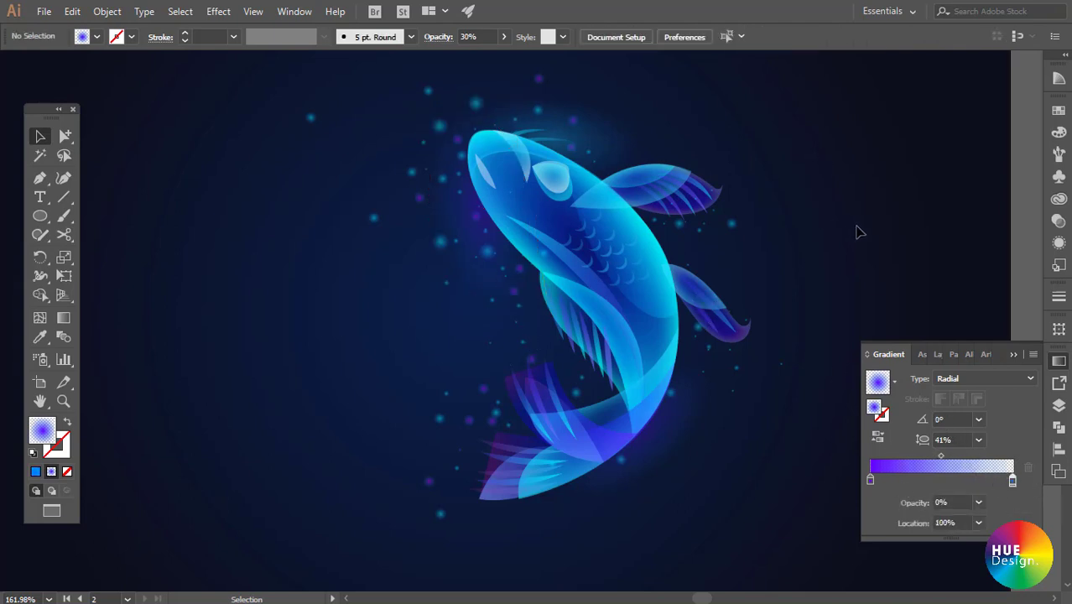
- Rotate the duplicated glow ellipse and move it down over the koi's lower fin
mouse_move(648, 376)
left_mouse_down()
mouse_move(564, 333)
mouse_move(721, 453)
mouse_move(528, 398)
left_mouse_up()
scroll(719, 432, "down", 2)
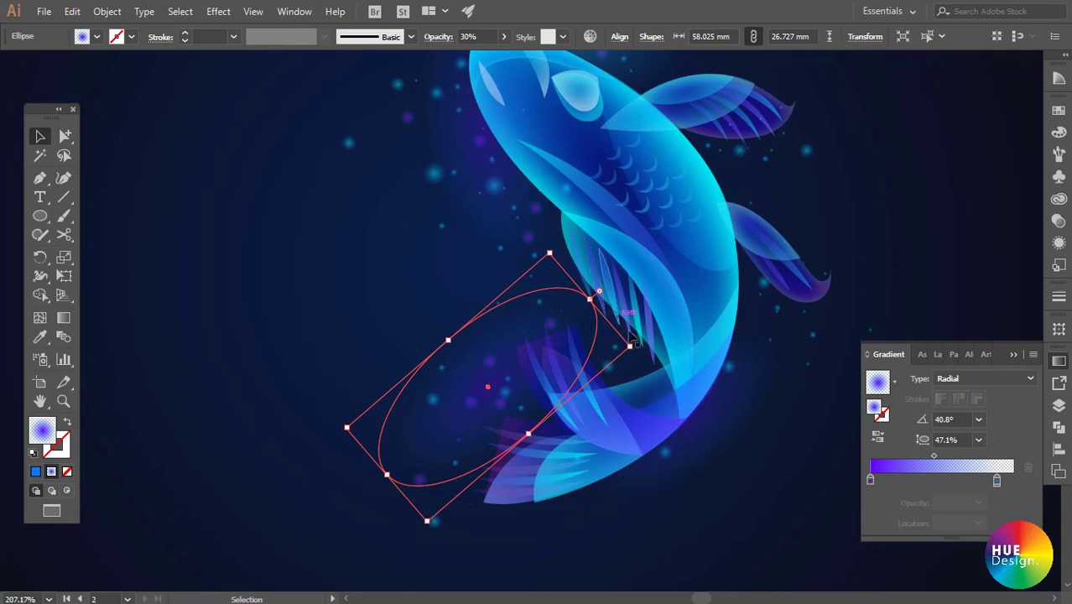
left_click_drag(637, 349, 643, 298)
left_click_drag(479, 369, 502, 388)
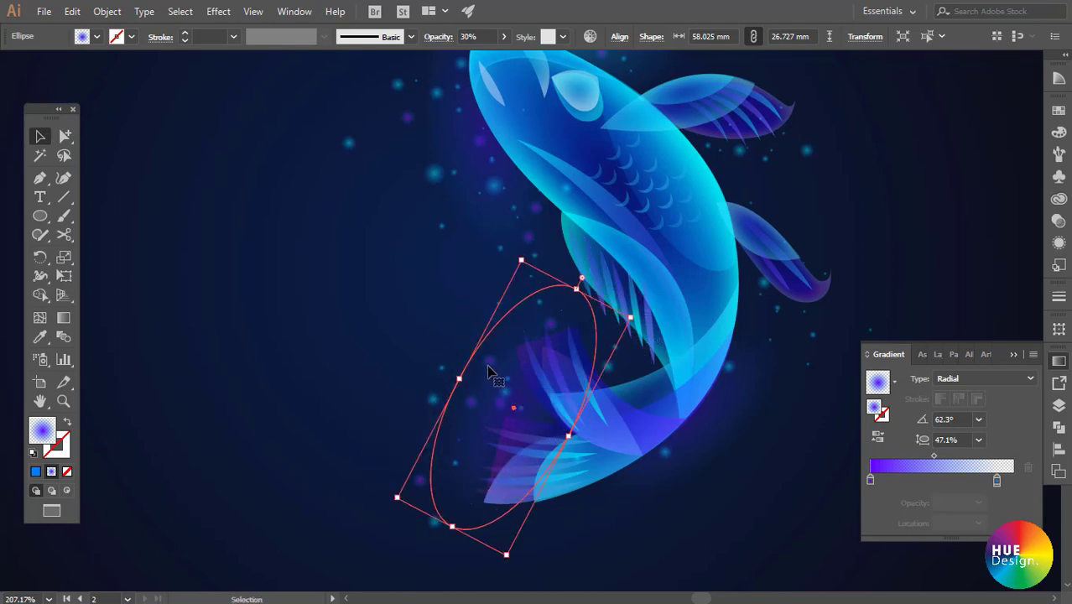
- Set the copy's starting gradient colour to bright magenta (R 254, fe00fe)
double_click(870, 479)
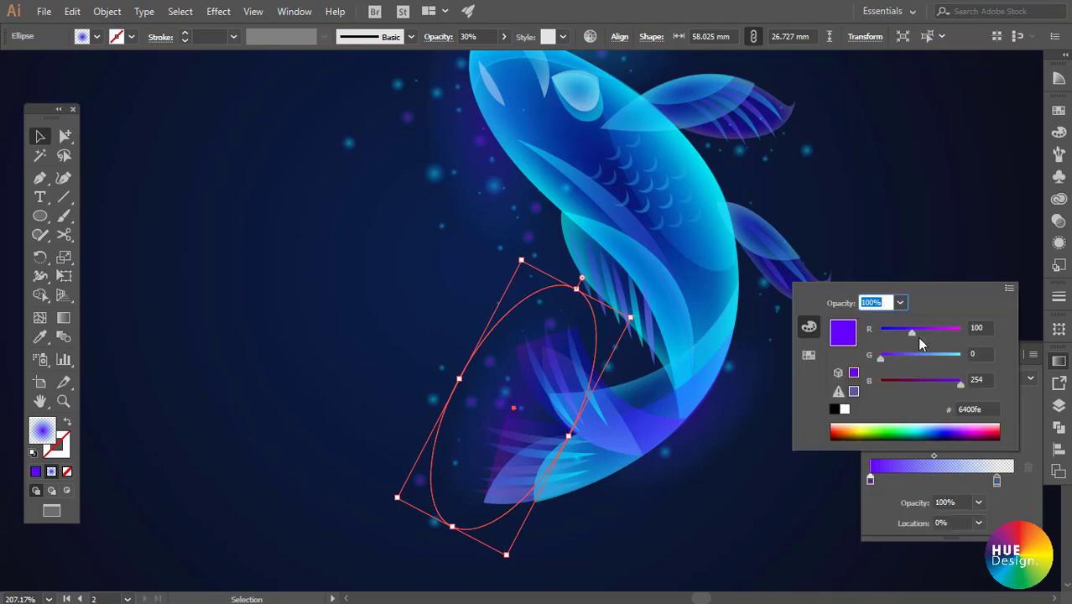
left_click_drag(936, 333, 944, 332)
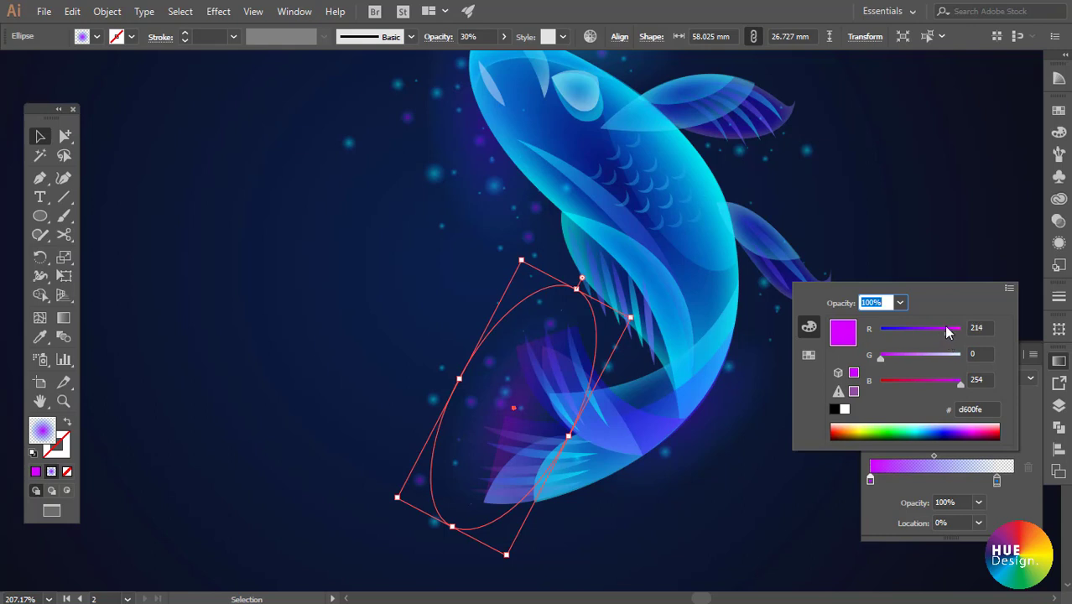
mouse_move(953, 339)
left_mouse_down()
mouse_move(962, 344)
mouse_move(954, 333)
left_mouse_up()
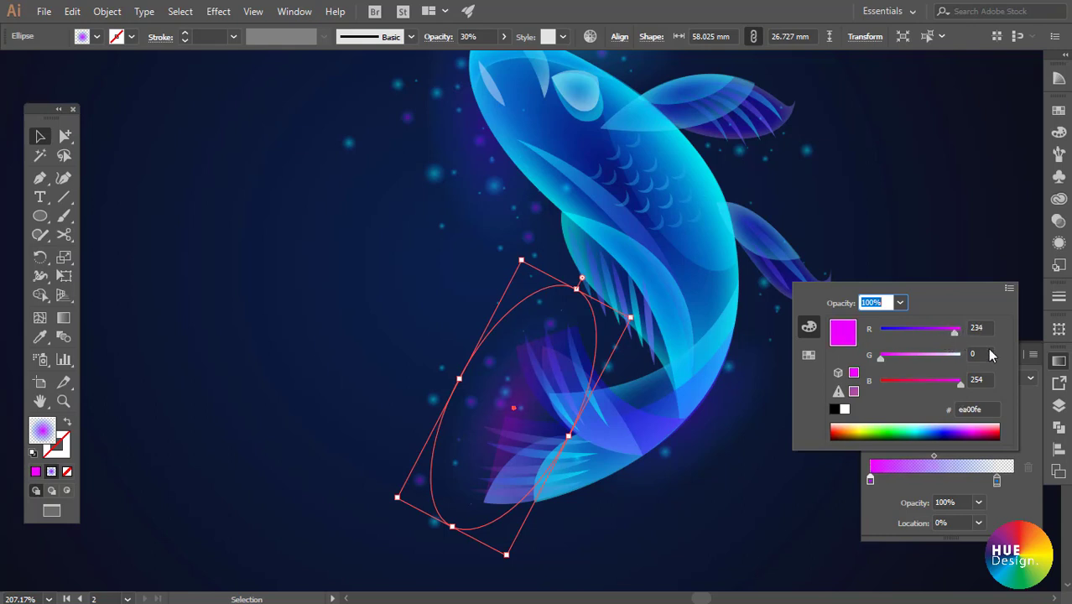
left_click(926, 219)
- Darken the outer gradient stop to deeper blue on the current glow ellipse and the tail ellipse
scroll(714, 506, "down", 3)
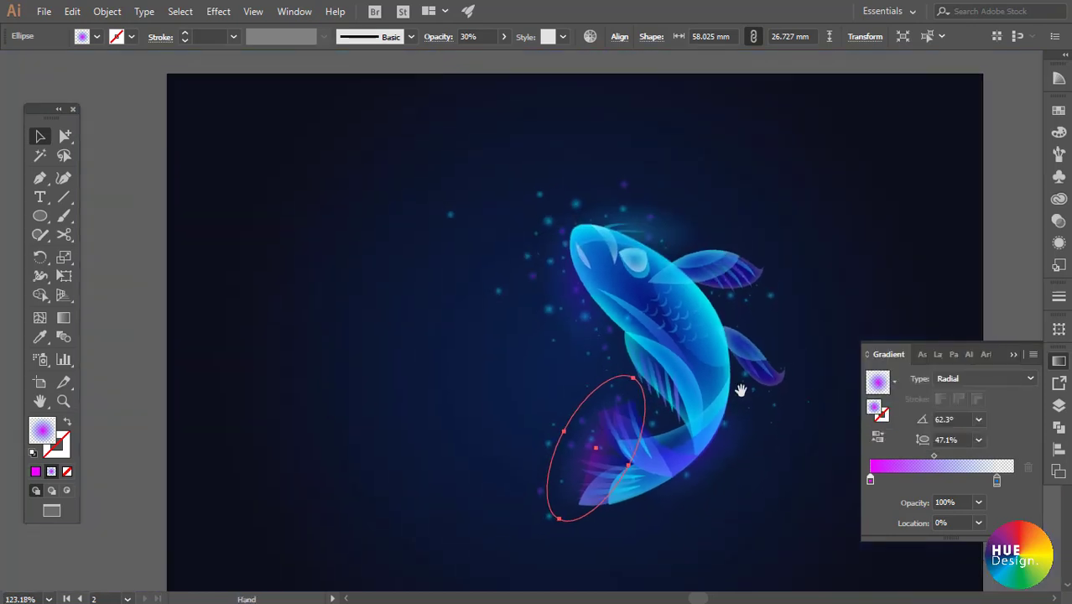
double_click(996, 483)
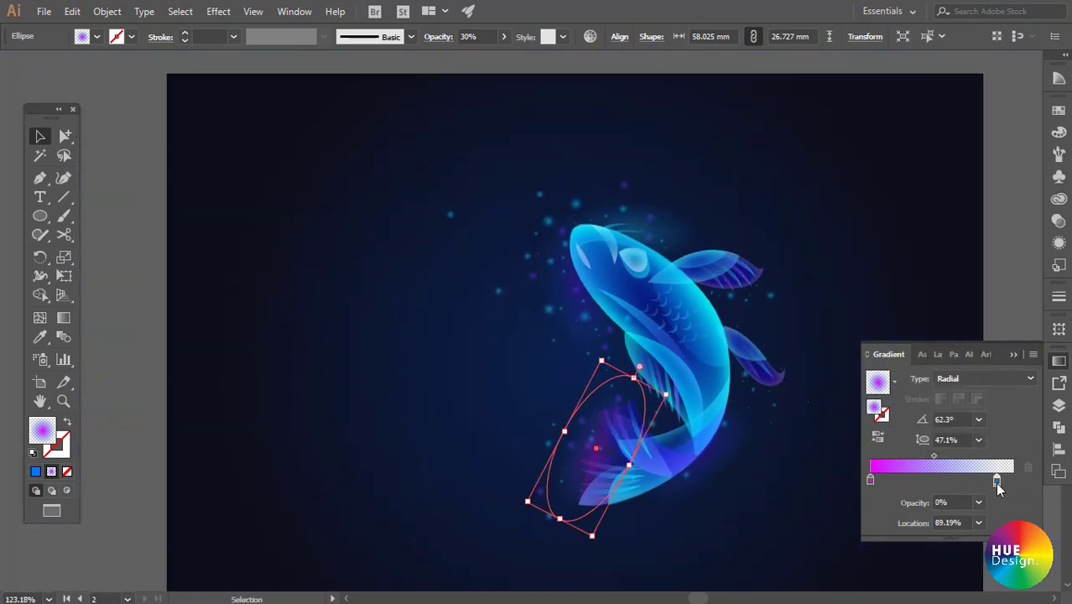
mouse_move(916, 362)
left_mouse_down()
mouse_move(885, 355)
mouse_move(894, 334)
left_mouse_up()
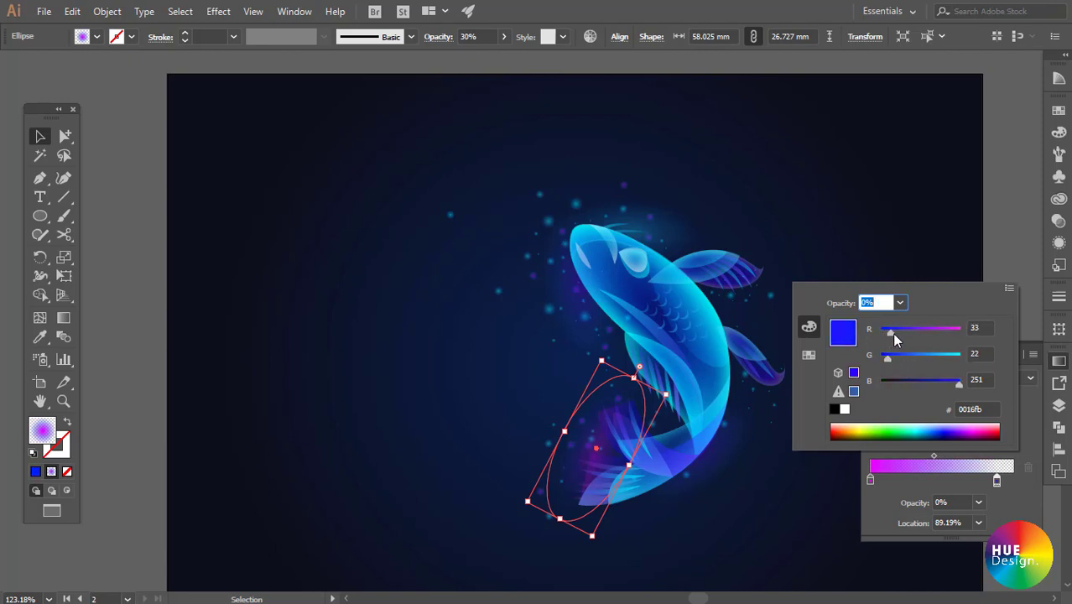
left_click(910, 216)
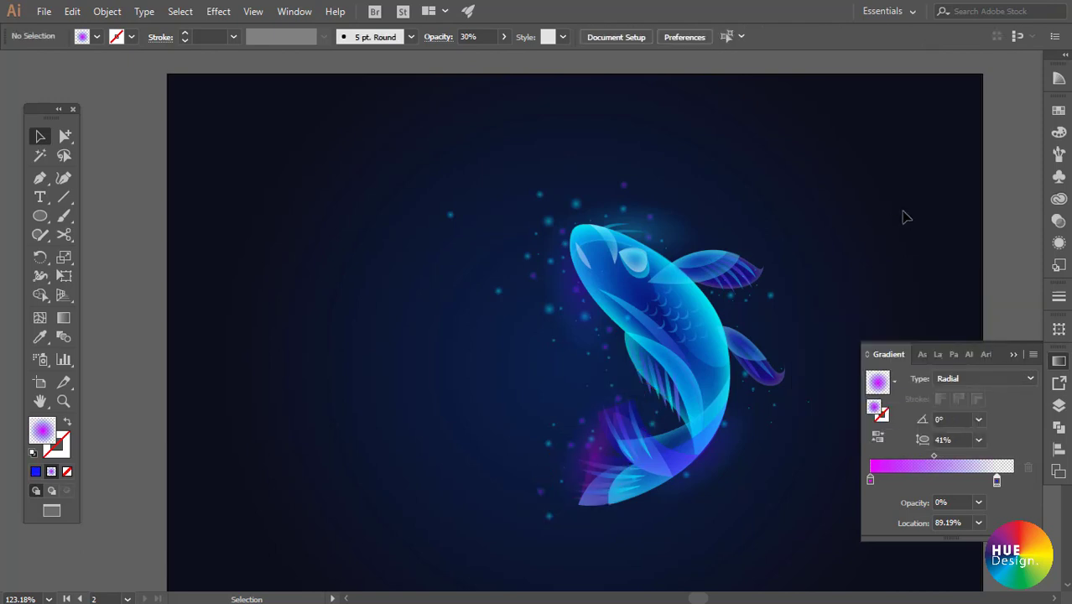
left_click(735, 457)
left_click(997, 480)
double_click(997, 480)
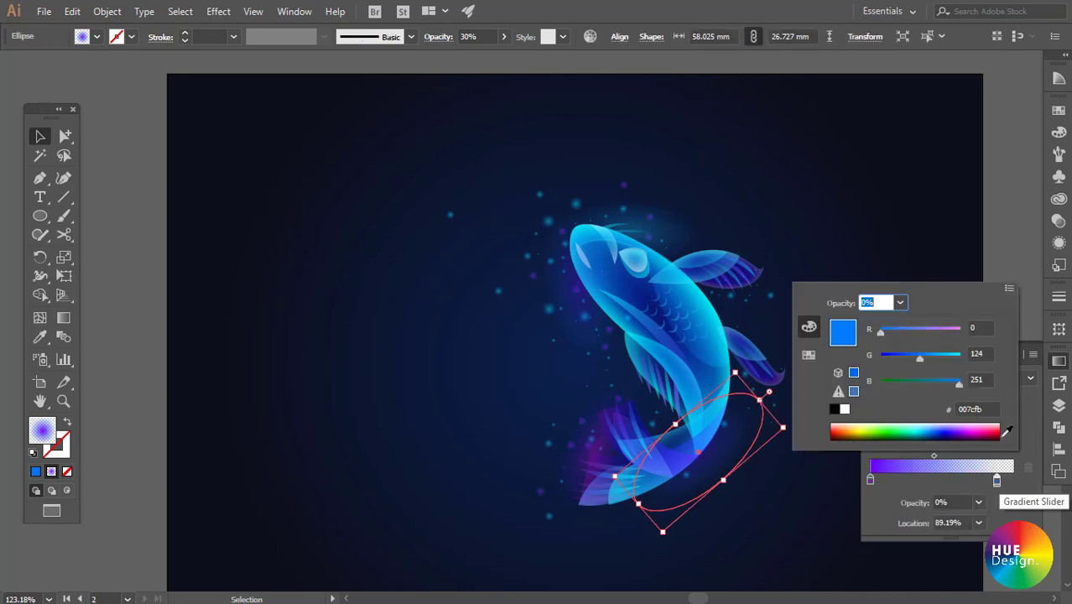
mouse_move(918, 361)
left_mouse_down()
mouse_move(888, 359)
mouse_move(893, 338)
left_mouse_up()
left_click(872, 189)
left_click(871, 193)
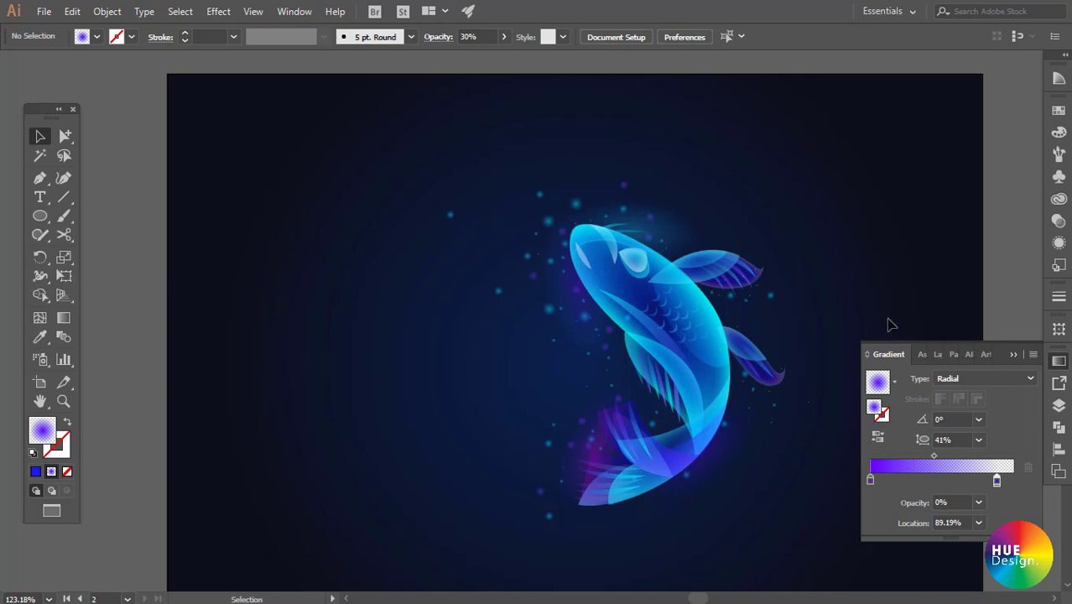
- Darken the outer gradient stop to deep blue on the two ellipses over the head
left_click(579, 290)
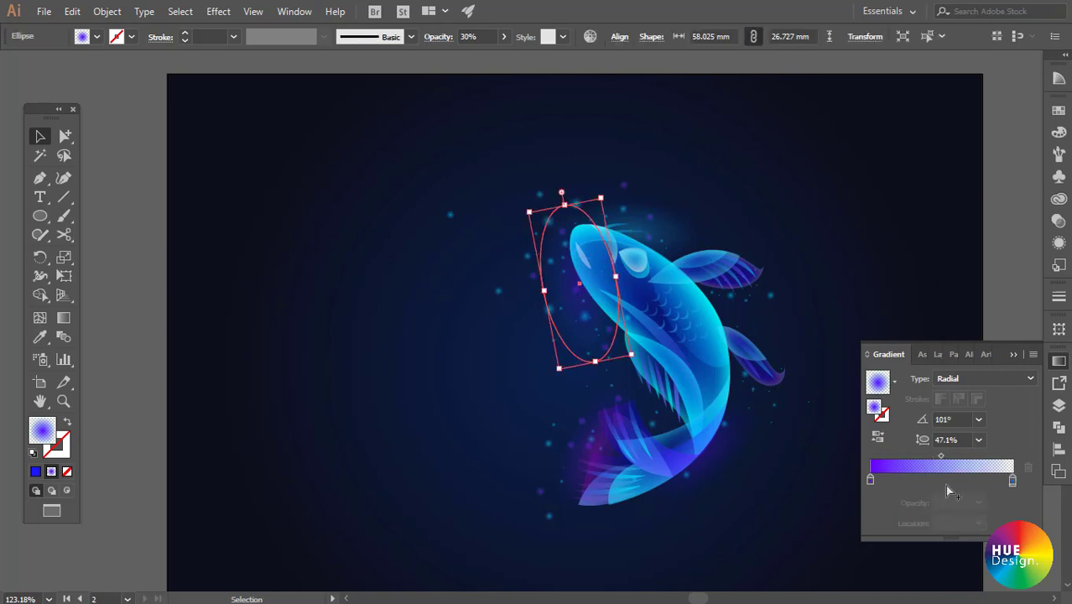
left_click(1012, 481)
double_click(1012, 481)
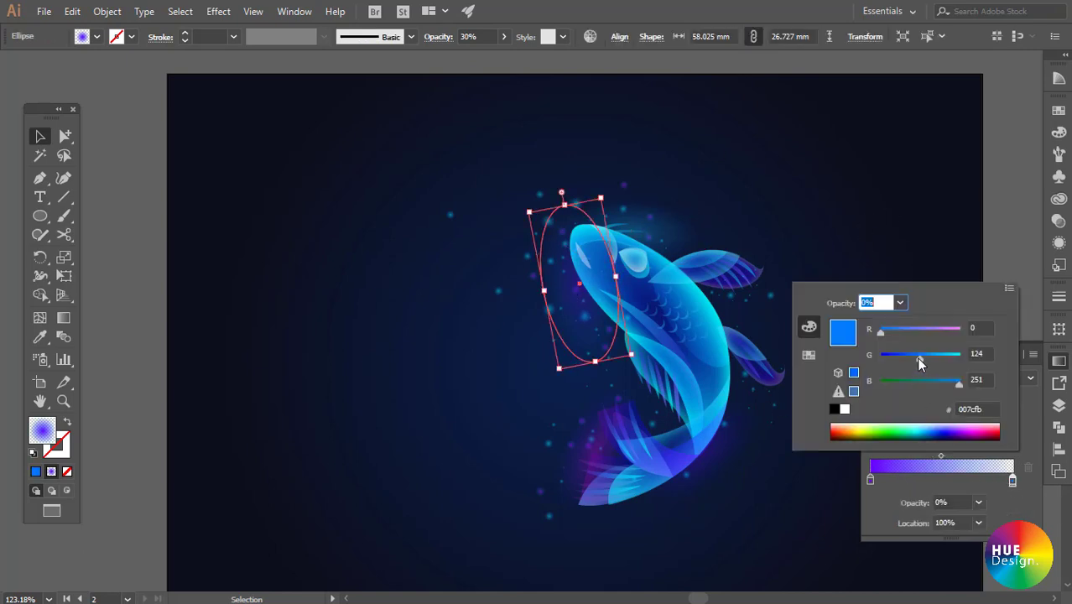
left_click_drag(920, 359, 887, 354)
left_click(877, 214)
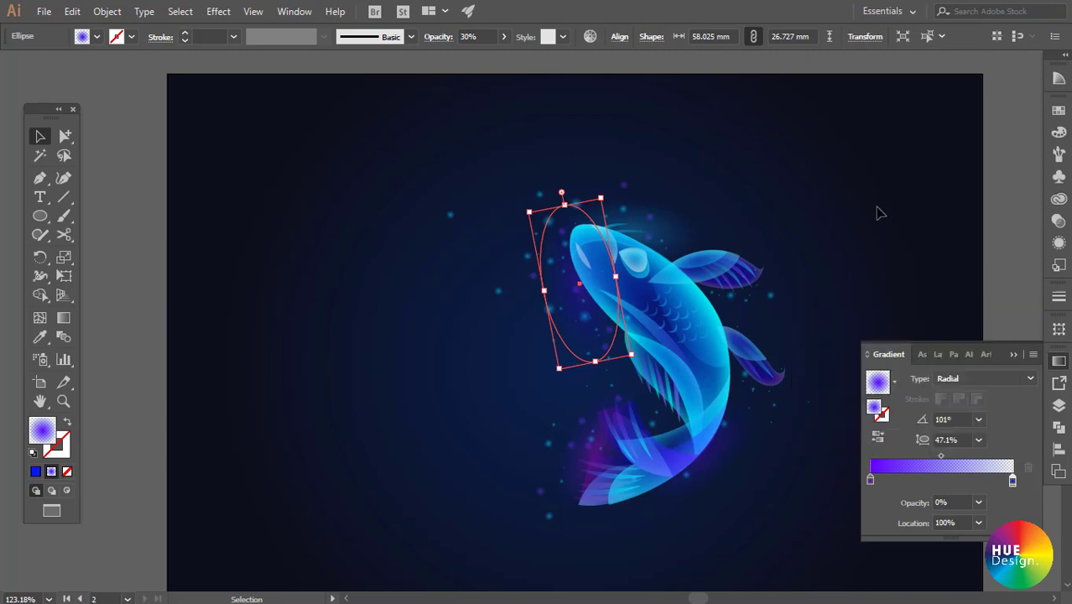
left_click(675, 219)
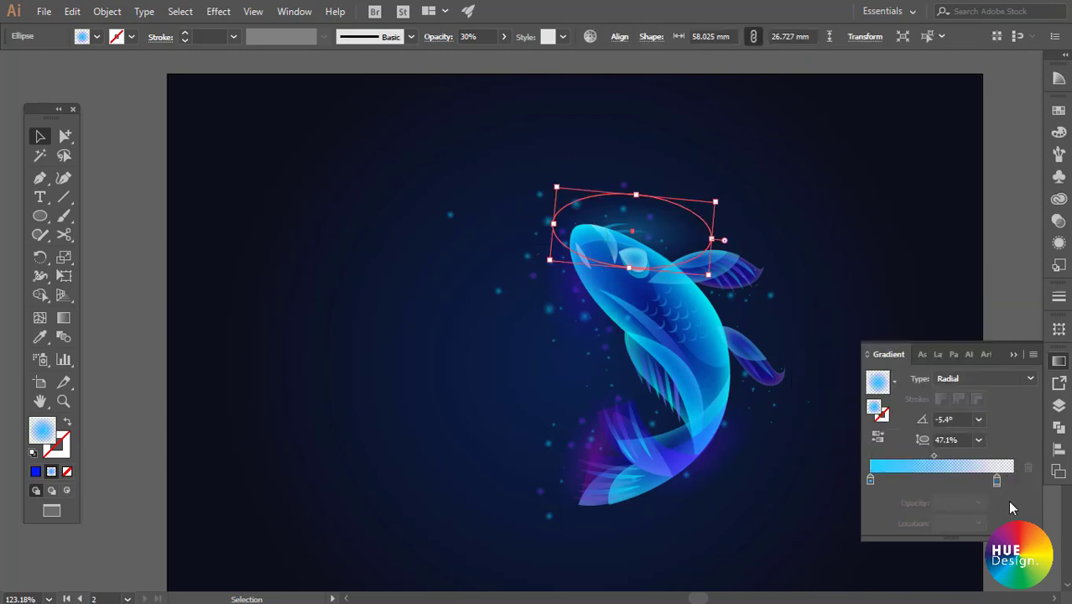
left_click(998, 480)
double_click(998, 480)
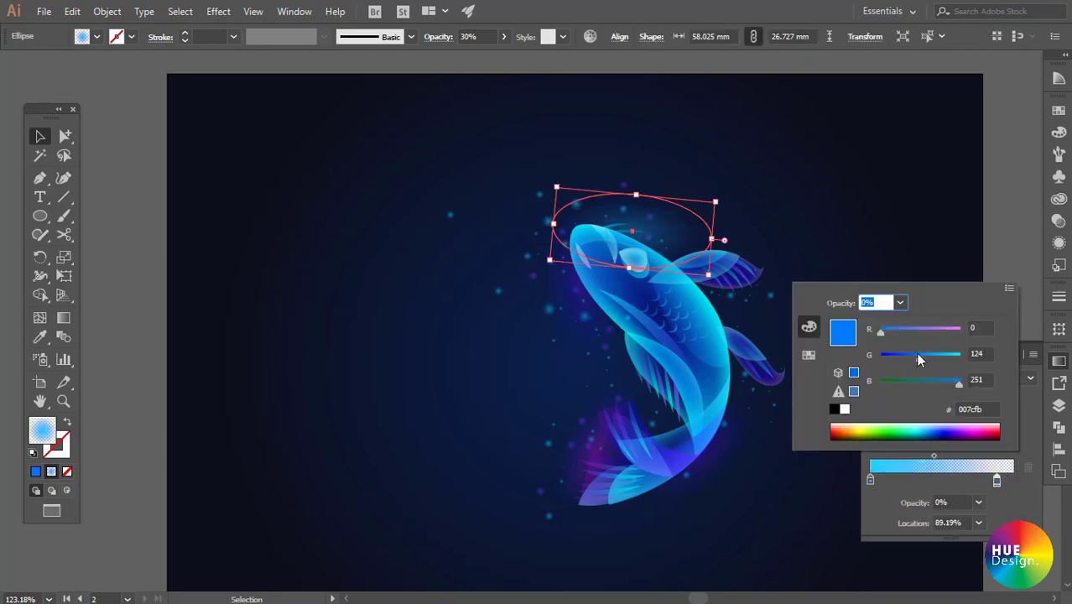
left_click_drag(919, 356, 888, 361)
left_click(910, 231)
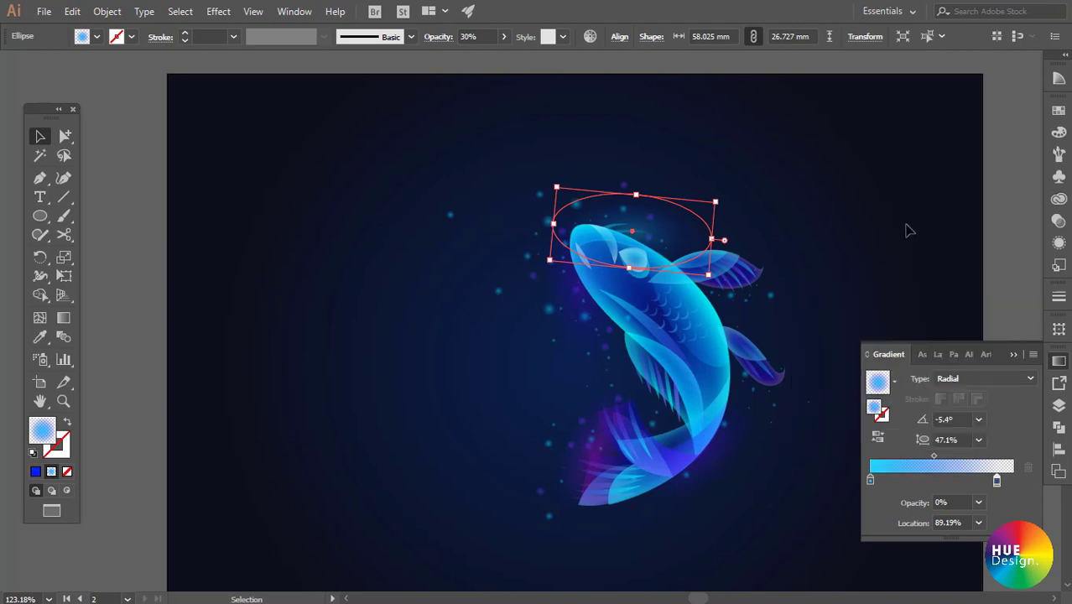
left_click_drag(785, 508, 747, 487)
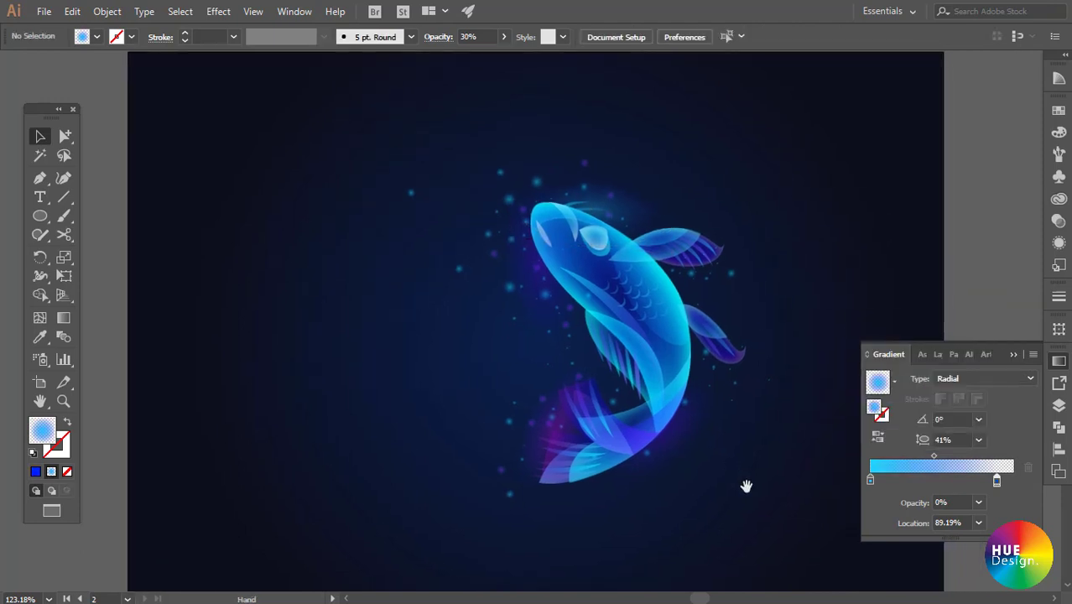
- Zoom in on the koi's head and begin a Pen path at its top and tip
left_click(585, 257)
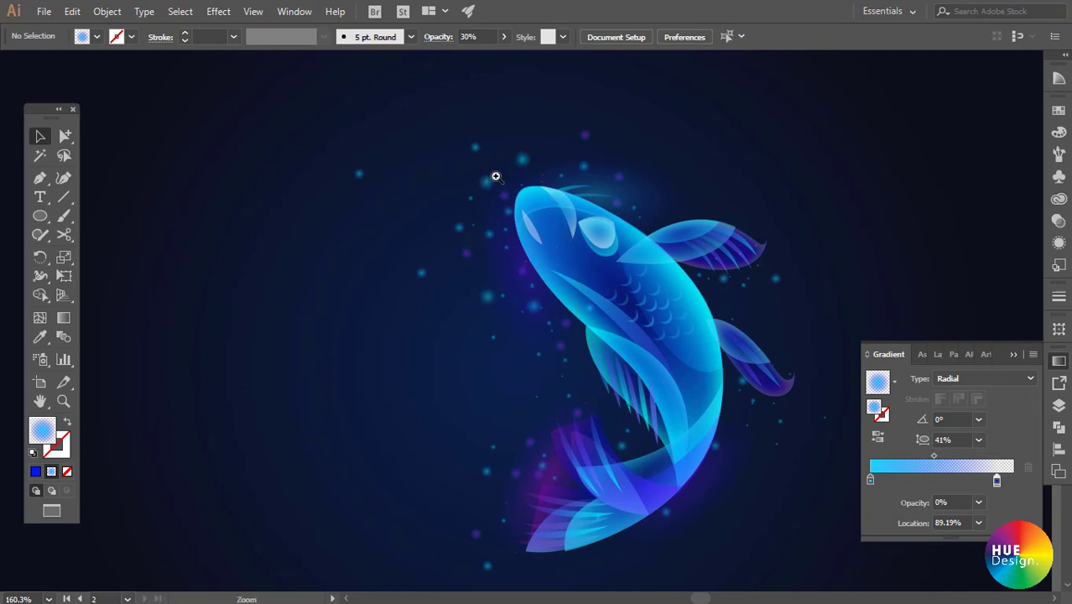
left_click_drag(496, 176, 553, 242)
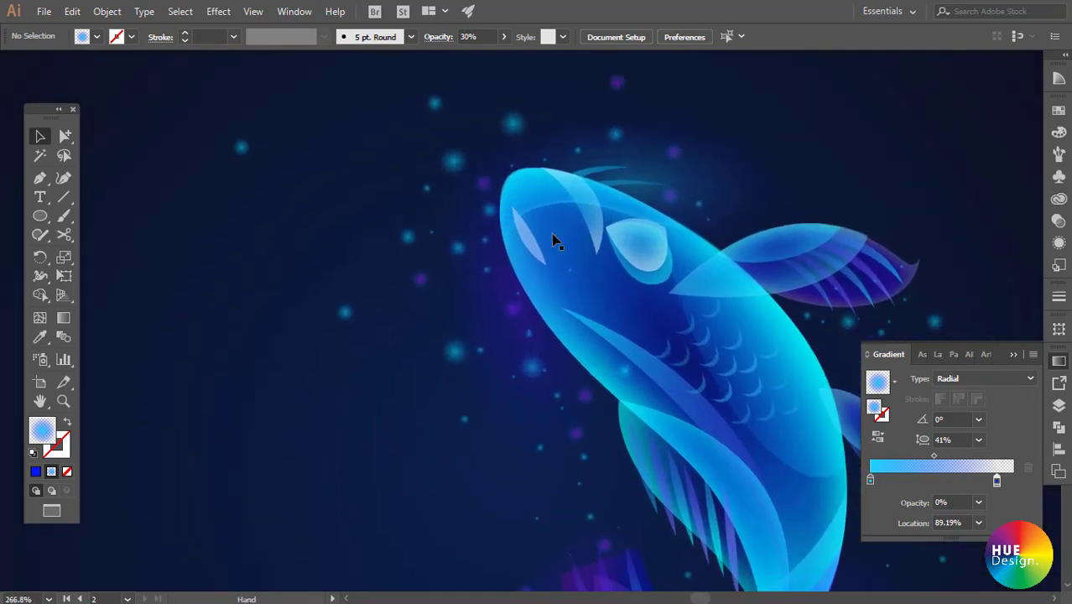
key("p")
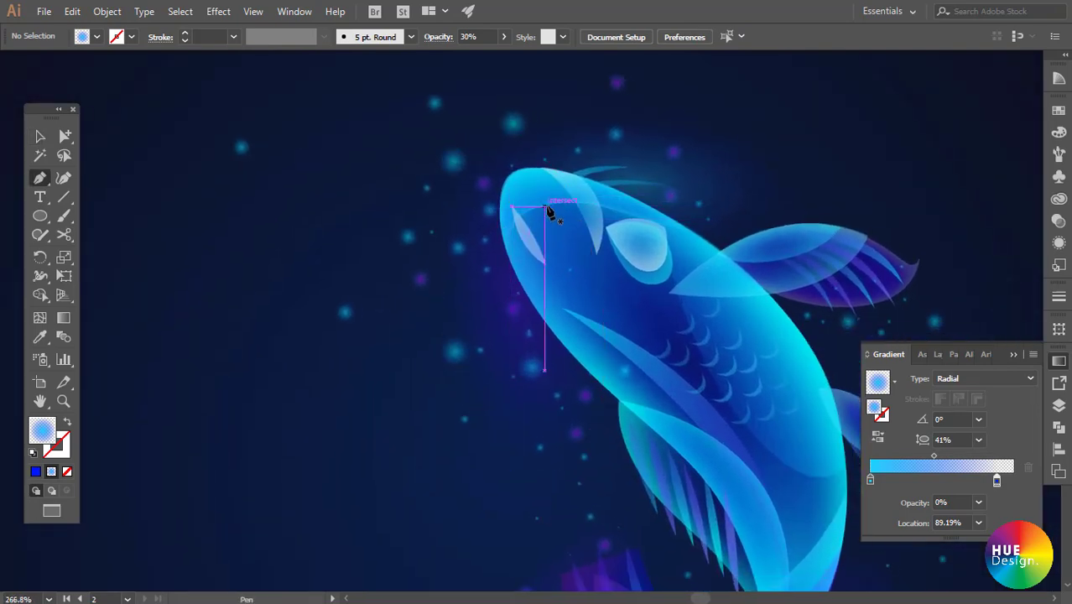
scroll(504, 215, "up", 2)
scroll(488, 218, "up", 1)
scroll(441, 158, "up", 1)
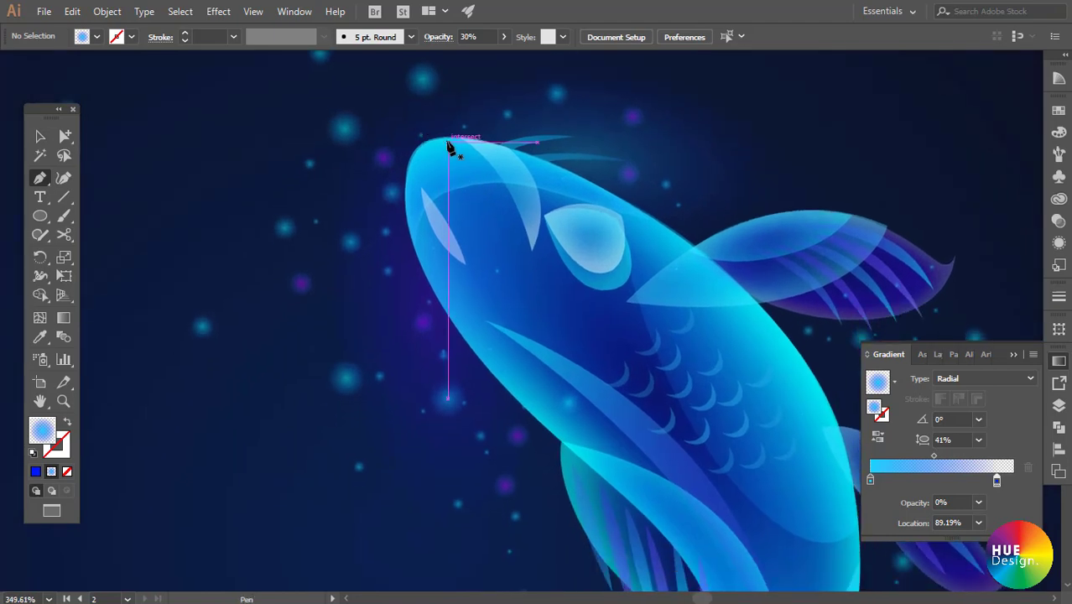
left_click(448, 139)
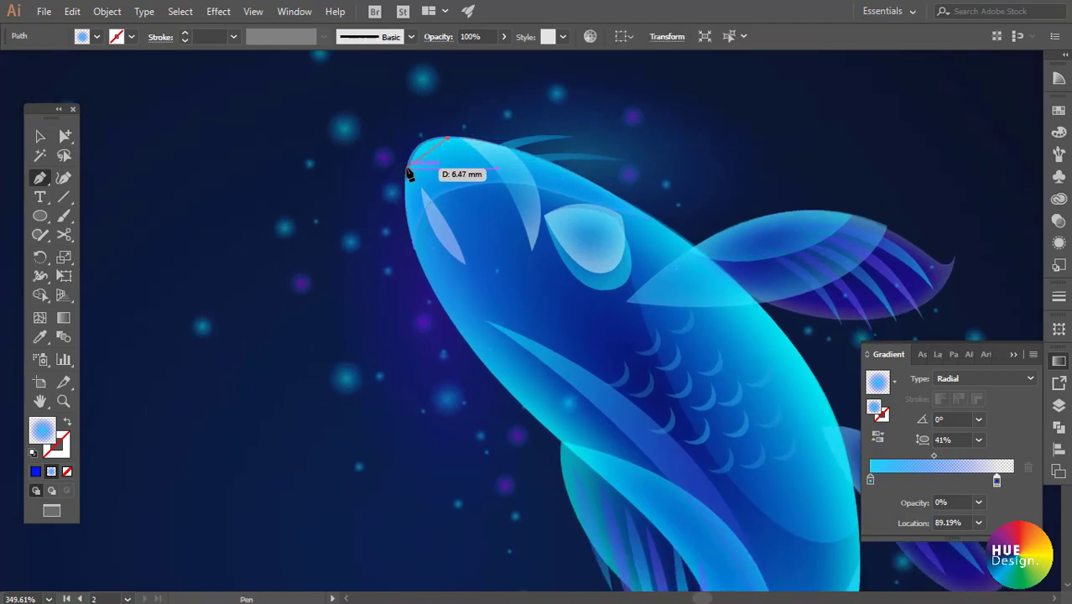
left_click_drag(407, 169, 404, 200)
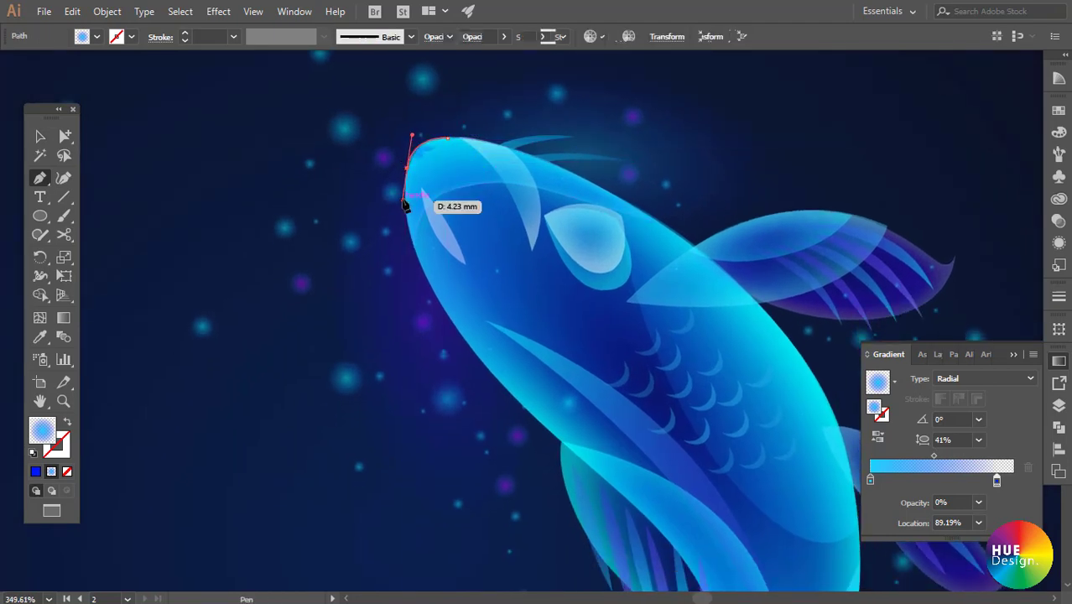
- Curve the path down the head's left edge and close it into a thin crescent
left_click(440, 302)
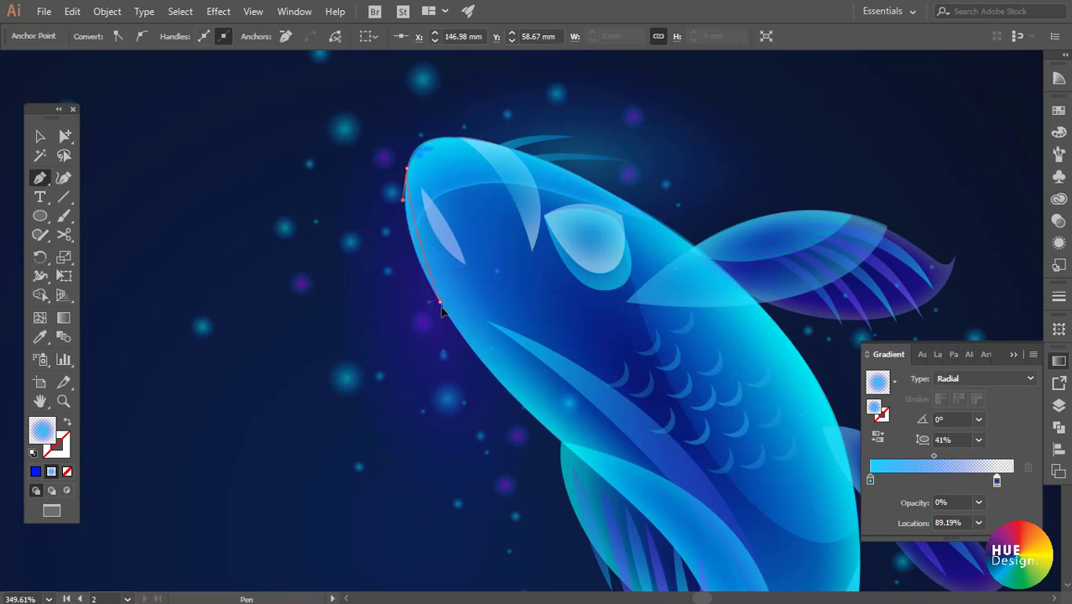
left_click_drag(460, 350, 472, 350)
left_click(436, 309)
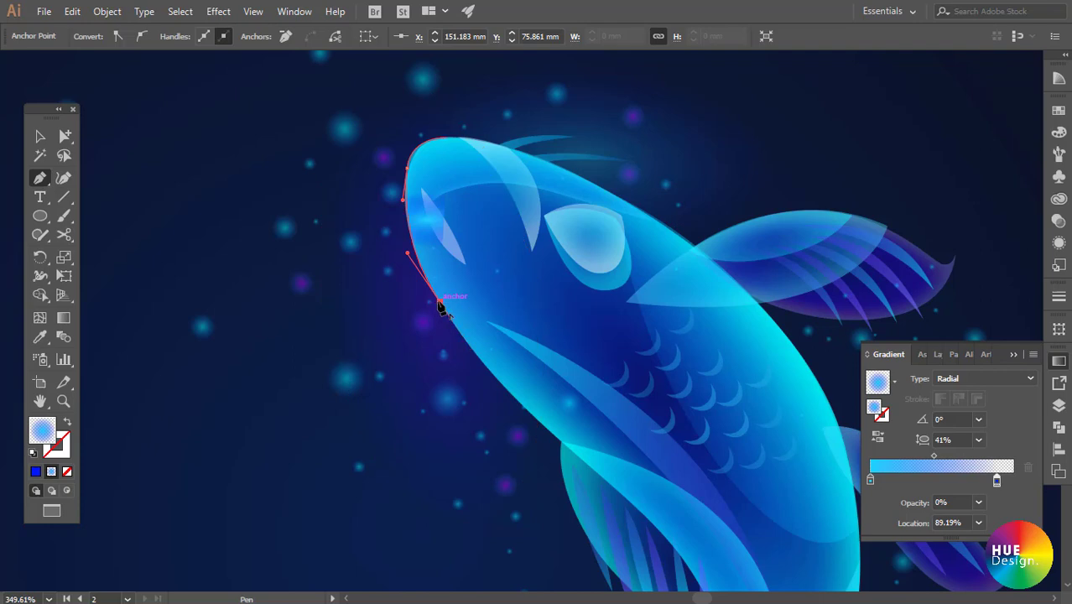
left_click(447, 139)
left_click_drag(508, 126, 513, 109)
key("v")
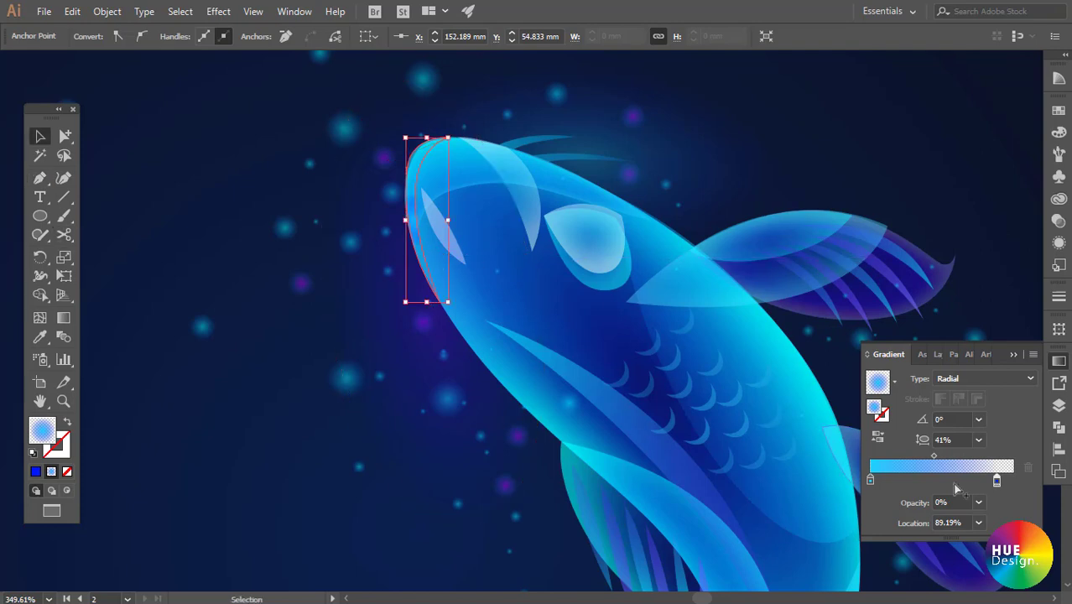
- Give the crescent a solid pinkish magenta fill, about #c501bb
left_click(35, 474)
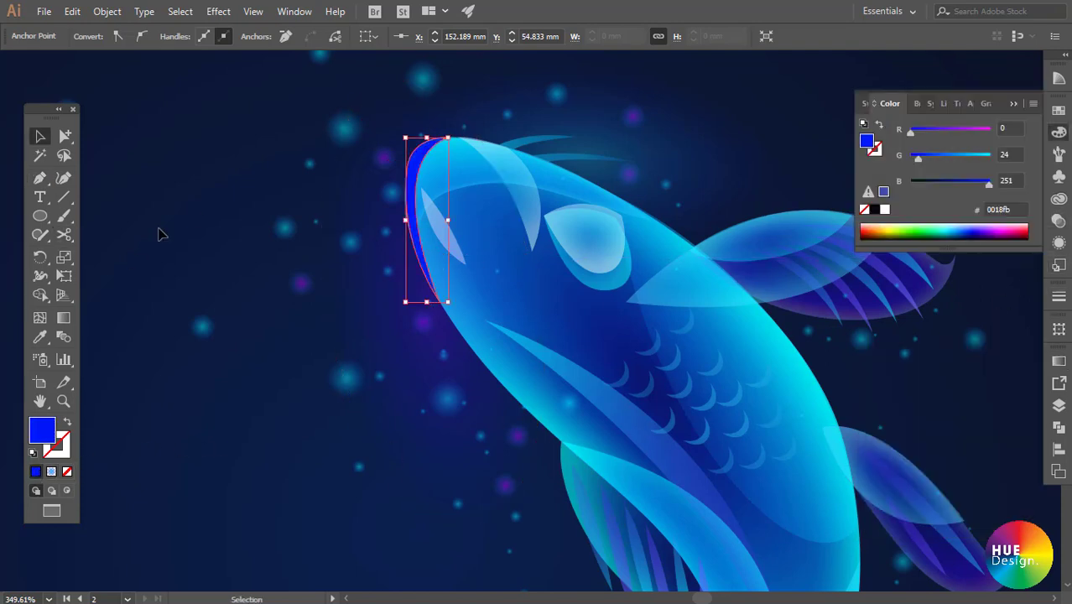
left_click(956, 130)
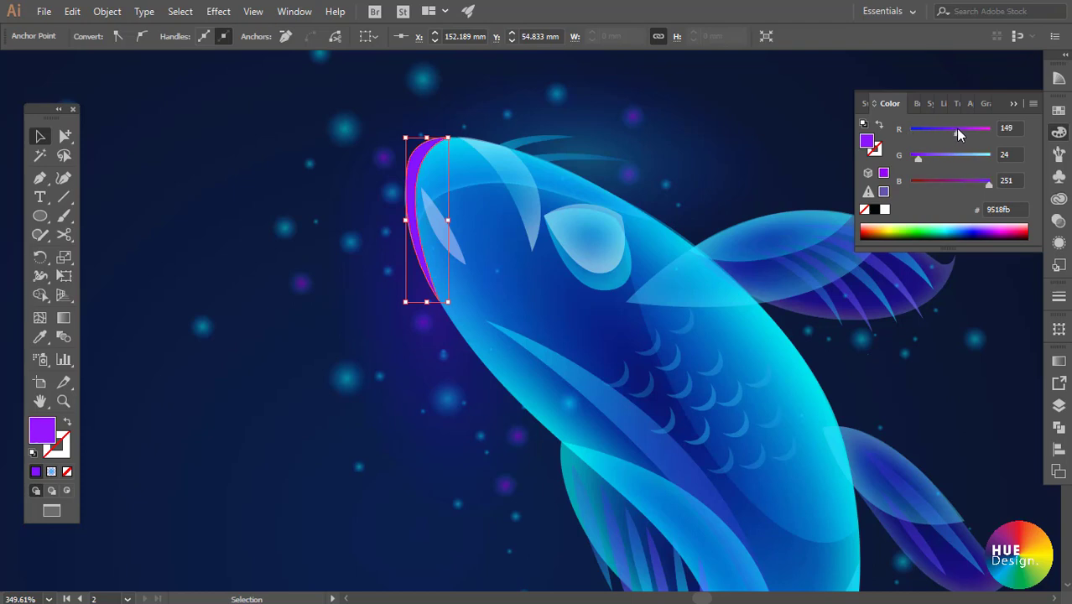
left_click_drag(956, 130, 975, 136)
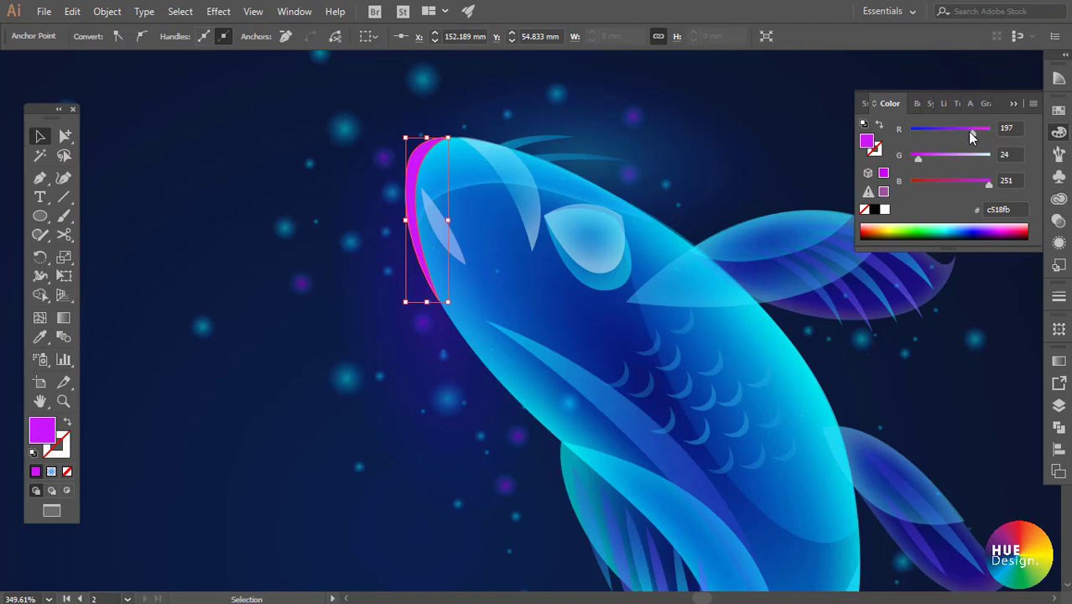
left_click_drag(920, 156, 912, 160)
mouse_move(989, 182)
left_mouse_down()
mouse_move(946, 183)
mouse_move(971, 184)
left_mouse_up()
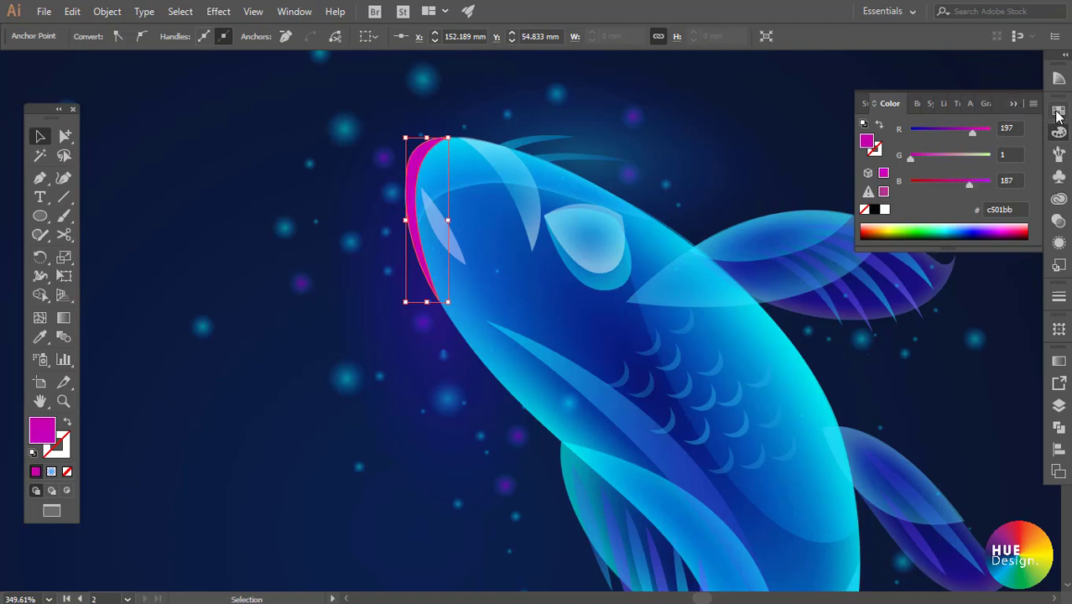
- Set the crescent's opacity to 30%, then try 50%
left_click(1059, 223)
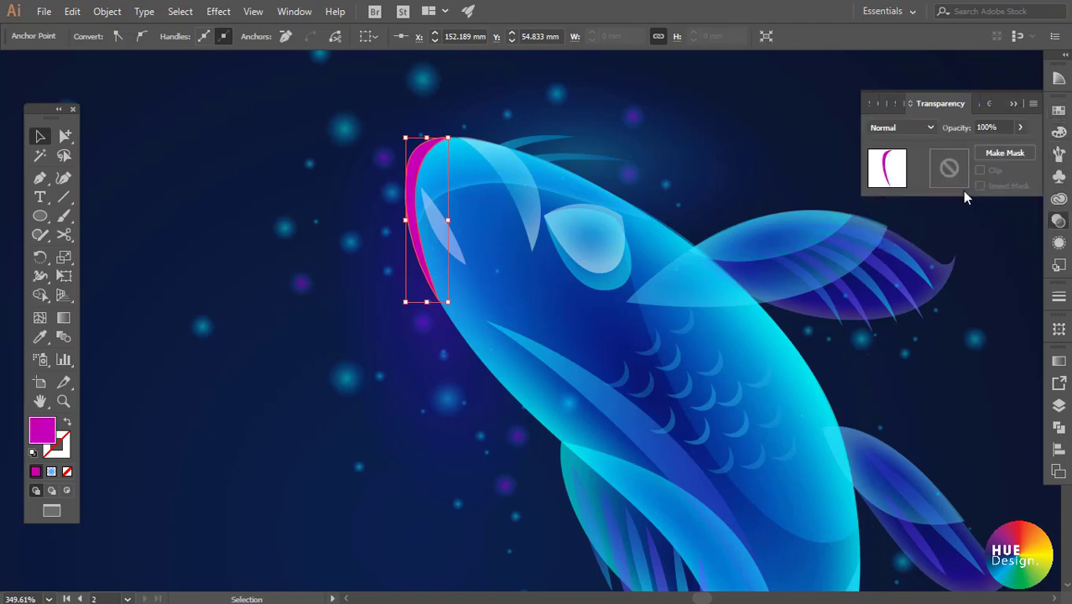
double_click(993, 126)
type("30")
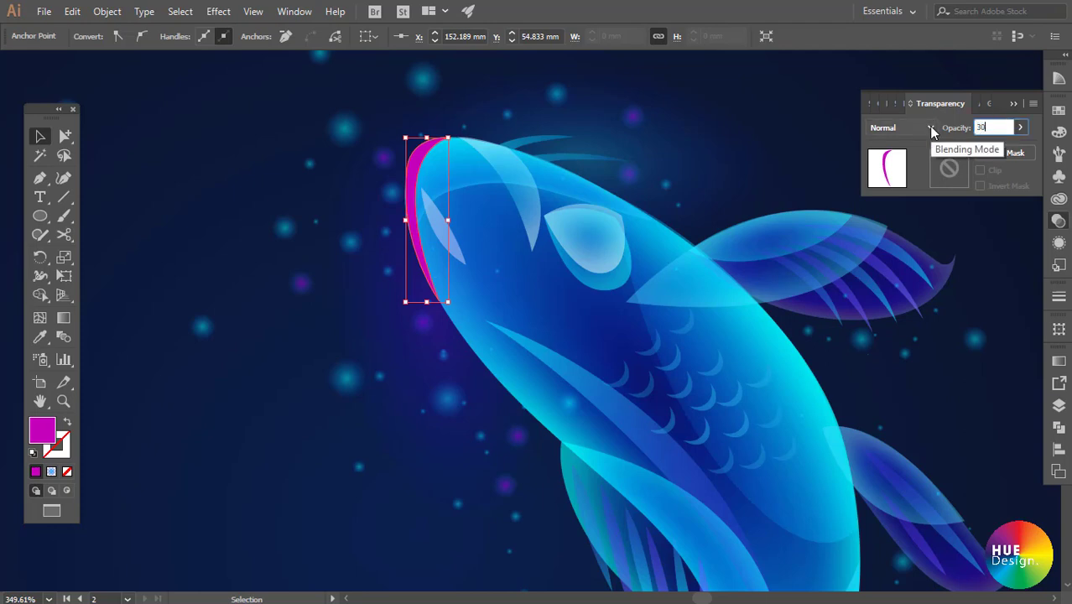
key("Return")
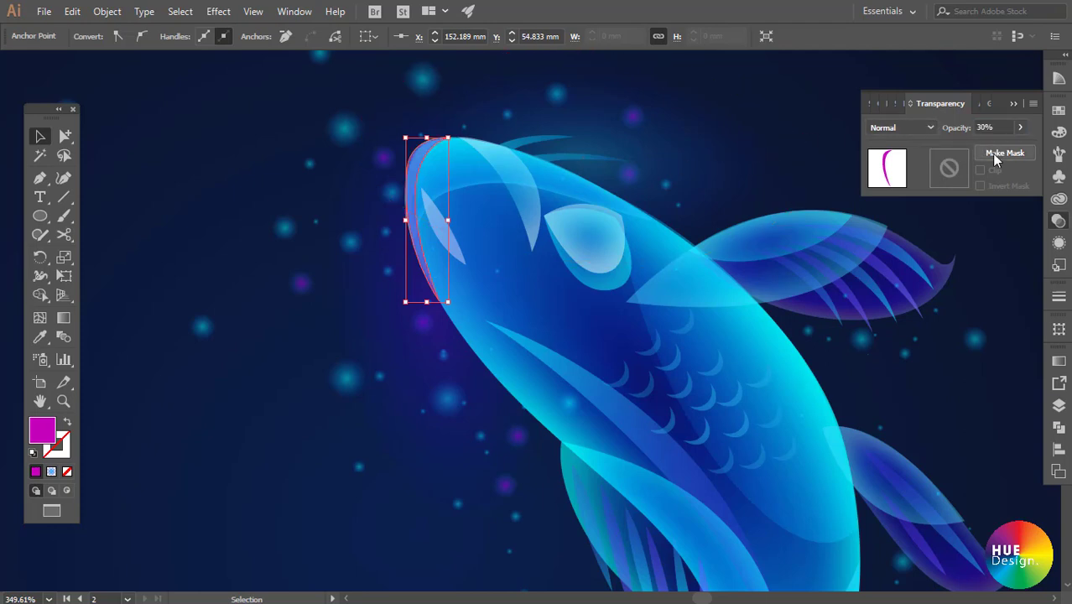
double_click(990, 126)
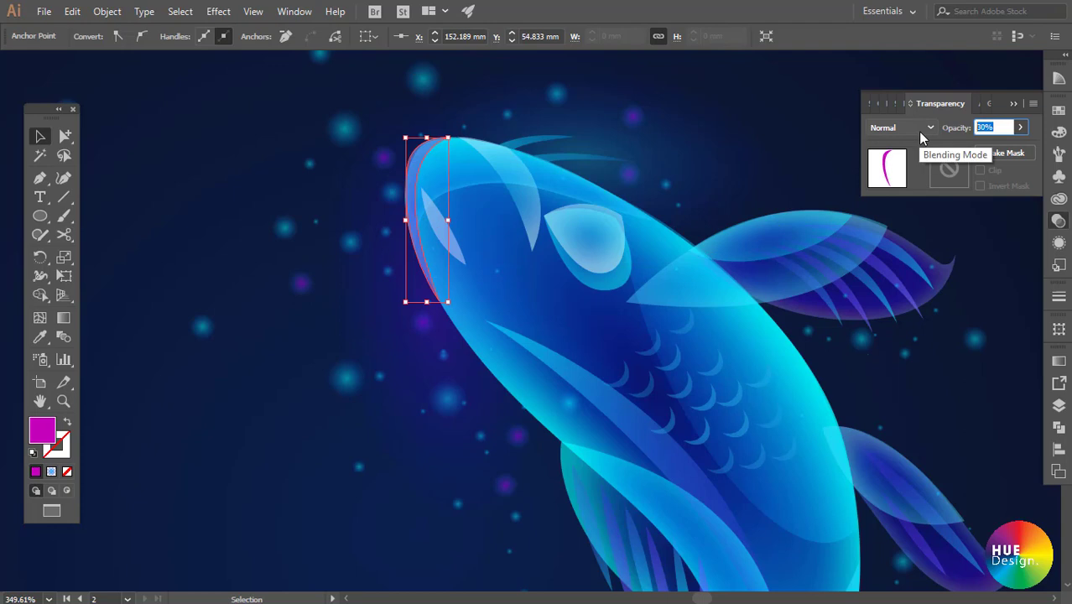
type("50")
key("Return")
left_click(984, 331)
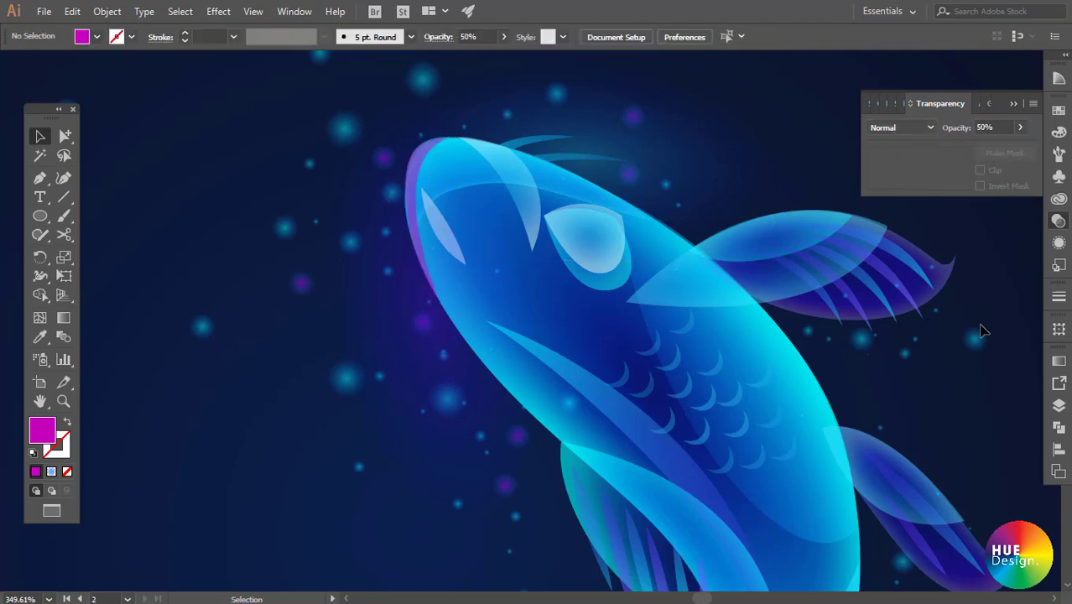
- Reselect the crescent and set its opacity back to 30%
left_click(652, 388, "alt")
left_click(613, 342, "alt")
left_click(446, 174)
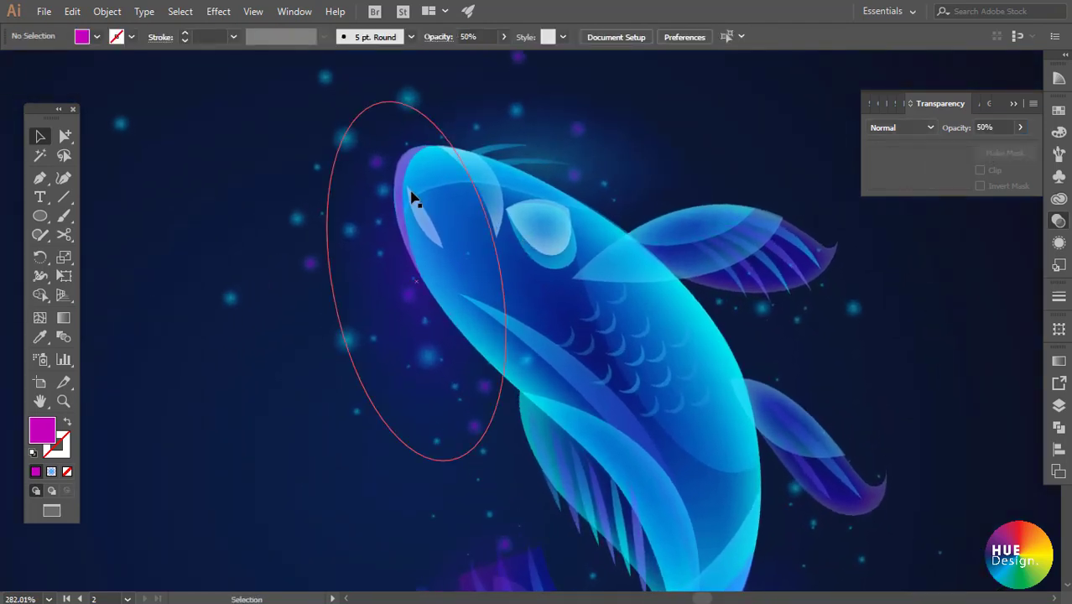
left_click(402, 180)
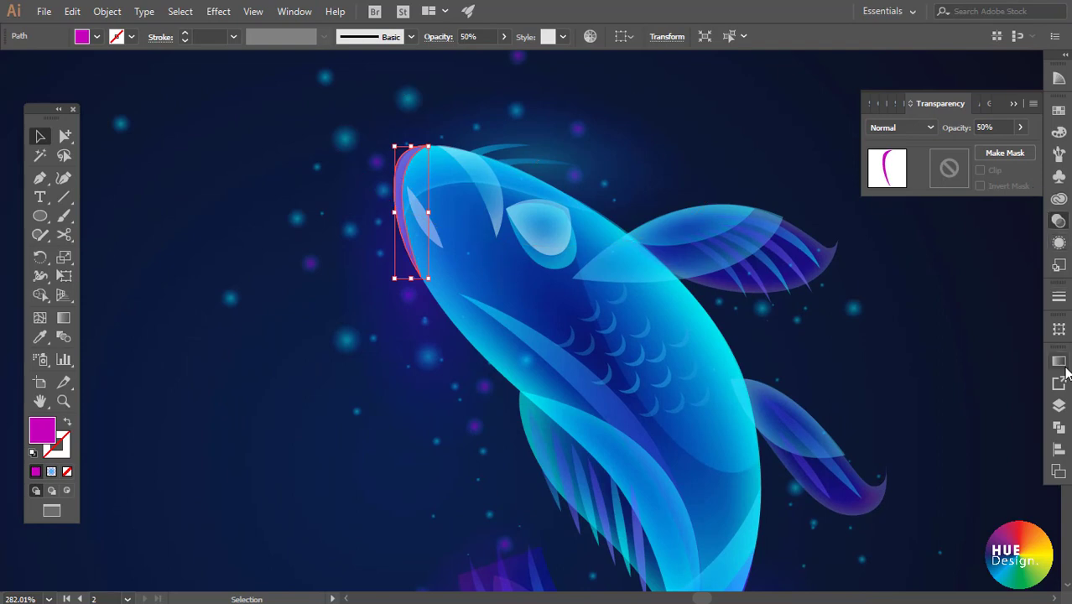
left_click(988, 127)
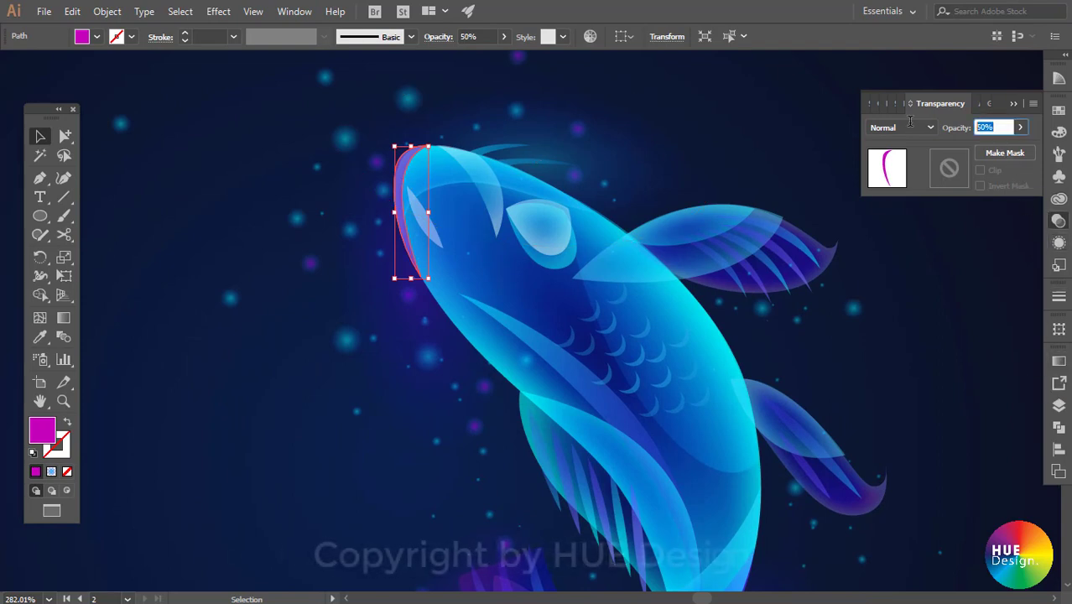
type("30")
key("Return")
- Zoom out and back in to review the faint crescent on the koi's head
left_click(955, 383)
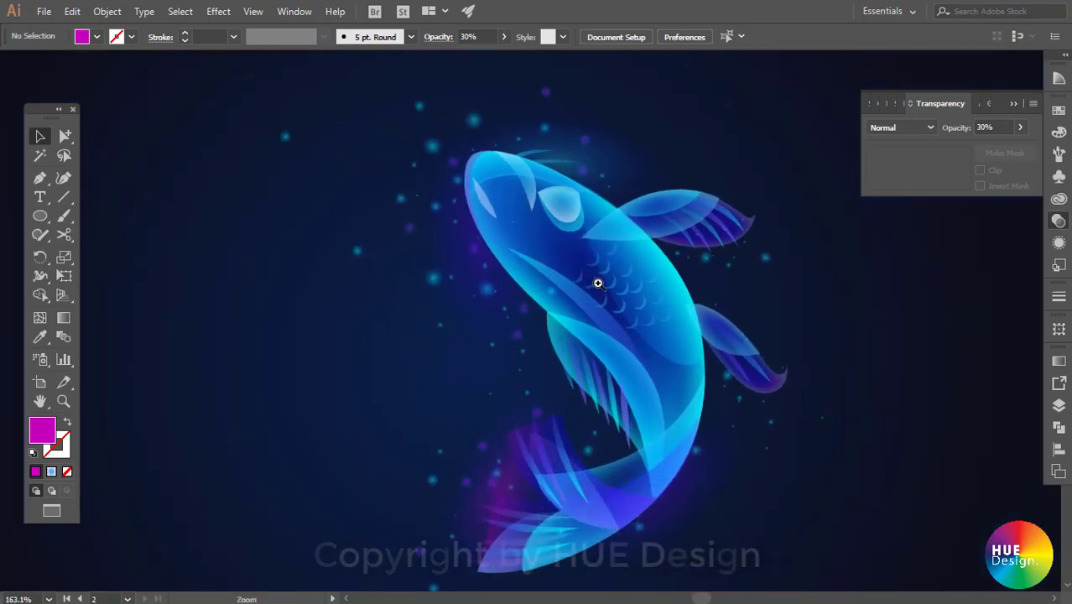
left_click_drag(755, 389, 707, 307)
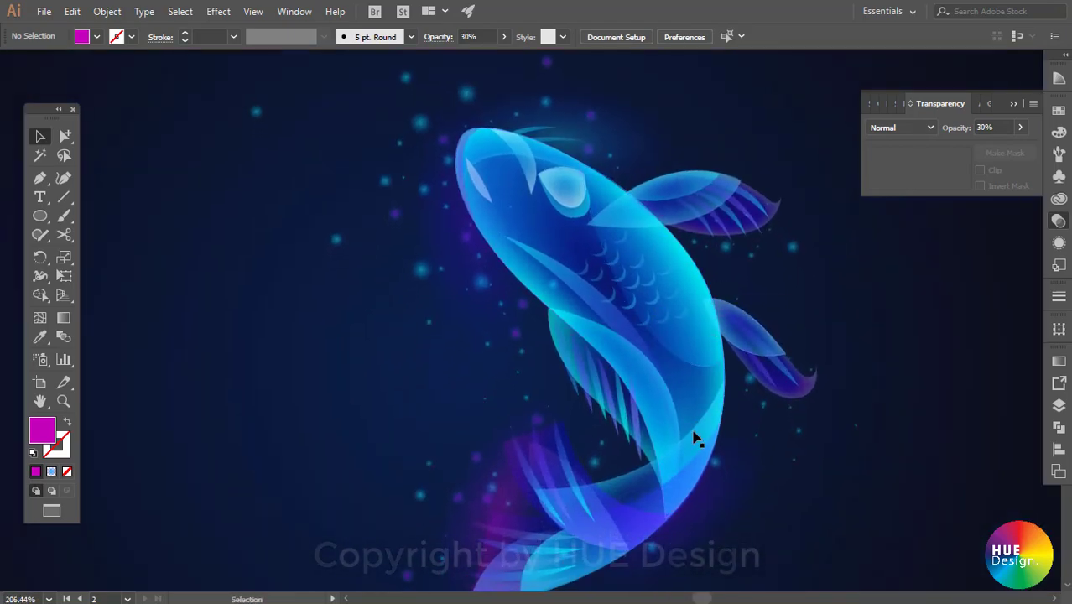
left_click_drag(684, 426, 415, 169)
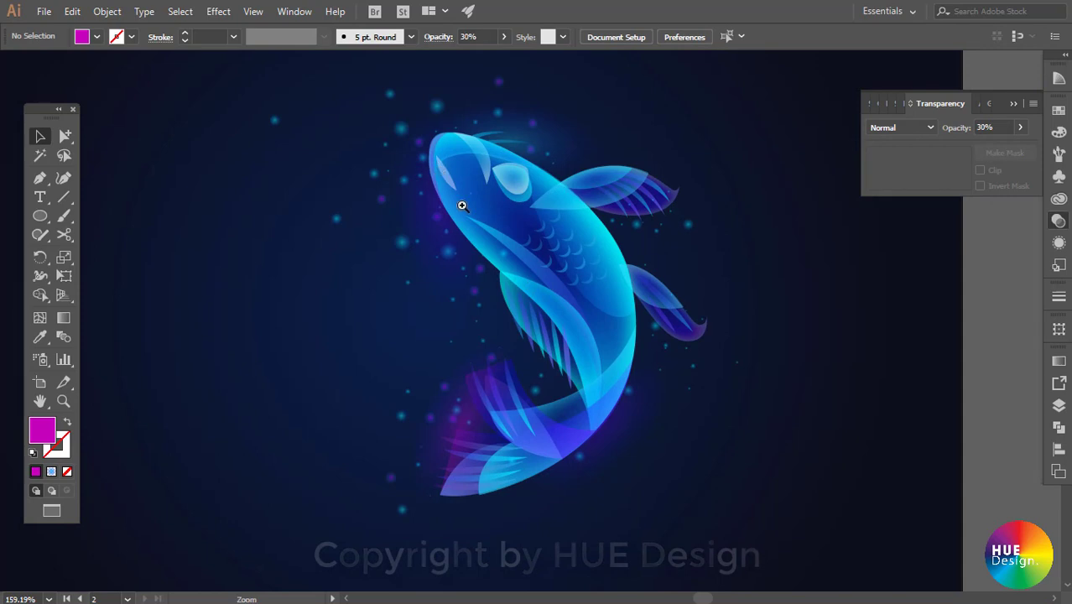
left_click_drag(461, 206, 515, 290)
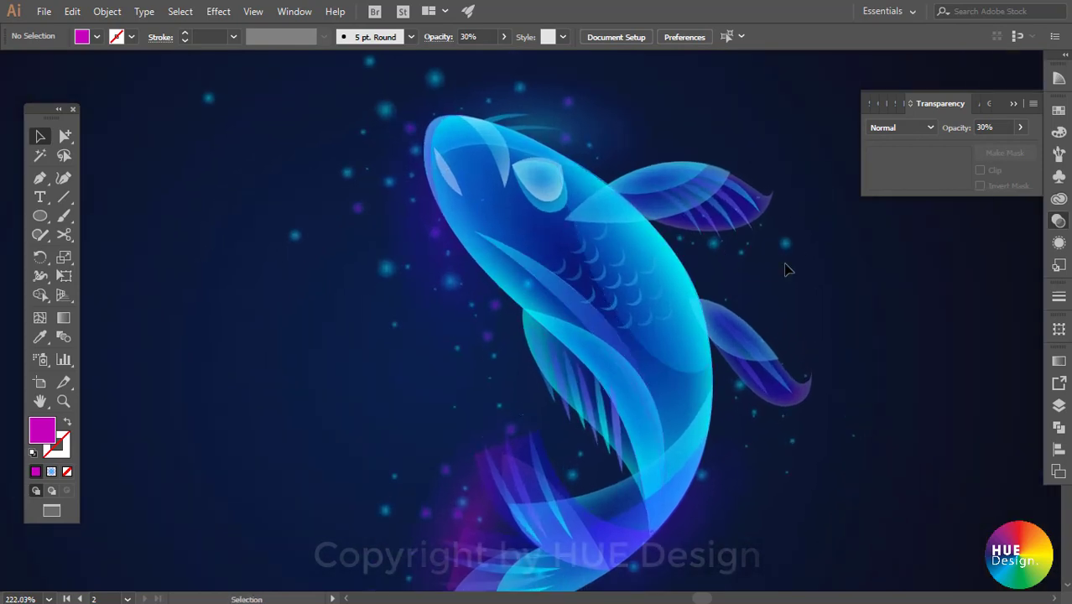
key("space")
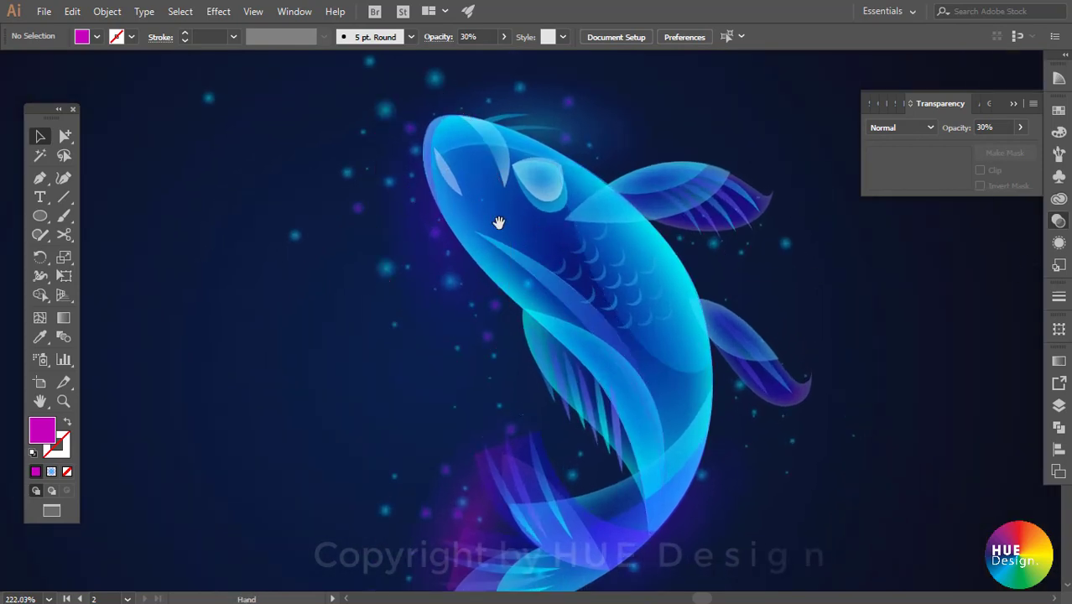
scroll(495, 221, "up", 3)
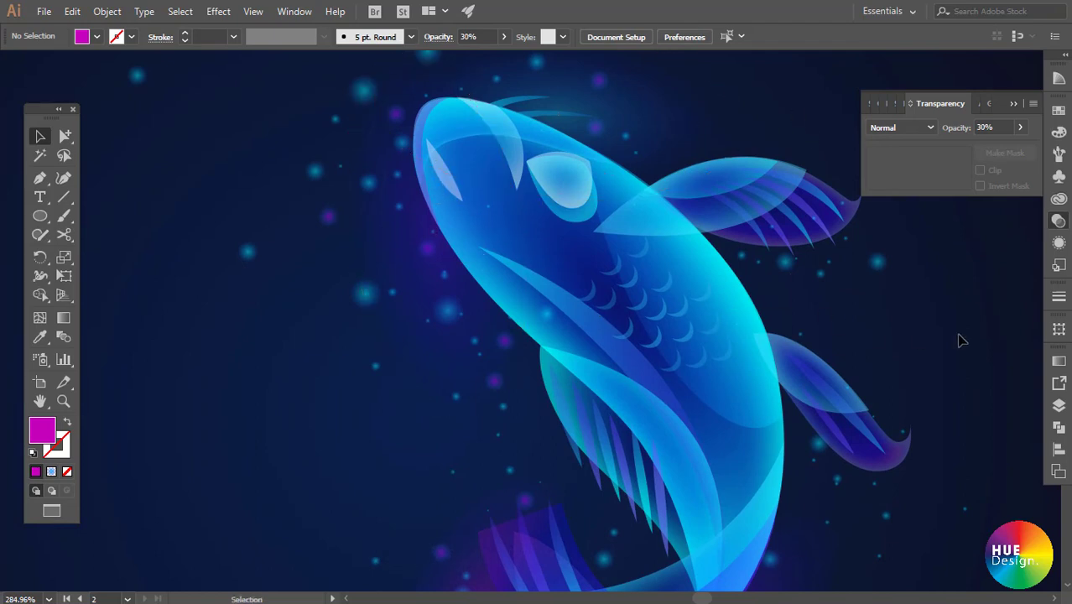
- Draw a leaf shape along the head with the Pen tool and fill it yellow
key("p")
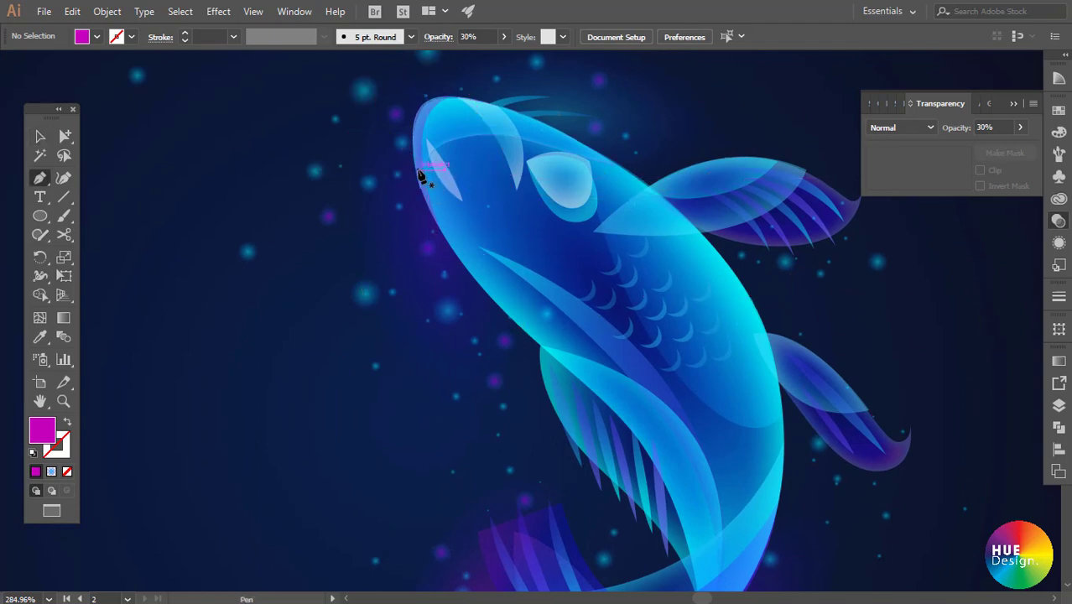
left_click(415, 170)
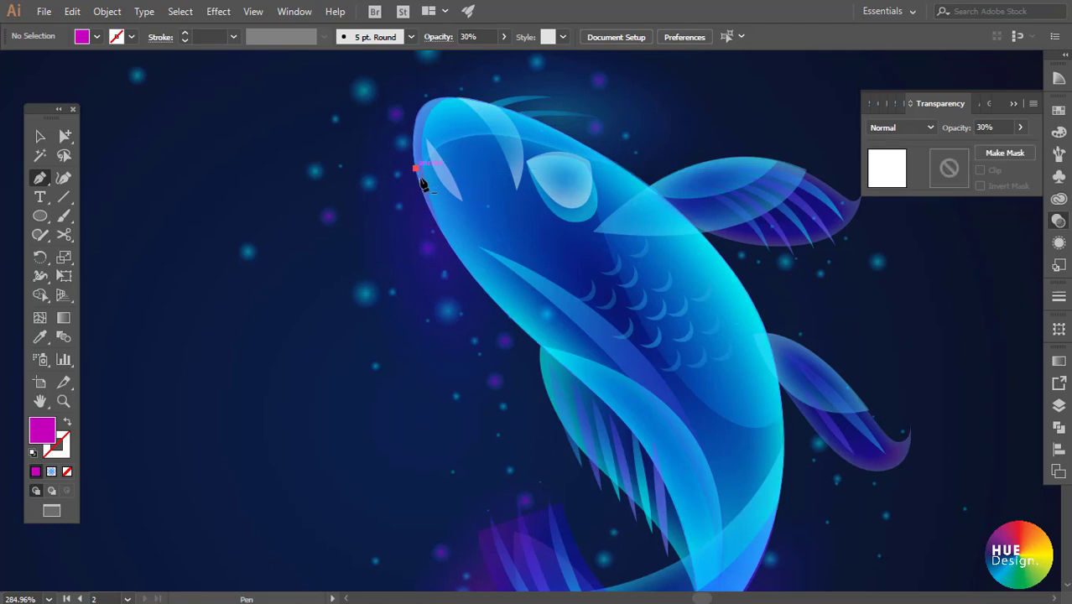
left_click_drag(510, 318, 597, 406)
left_click(510, 318, "ctrl")
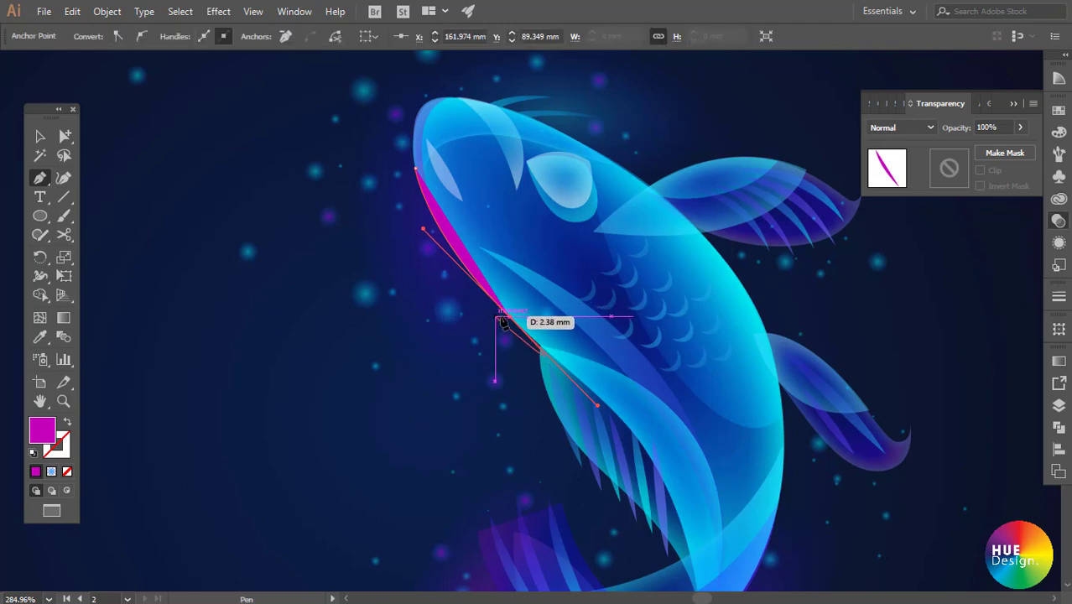
left_click(510, 318)
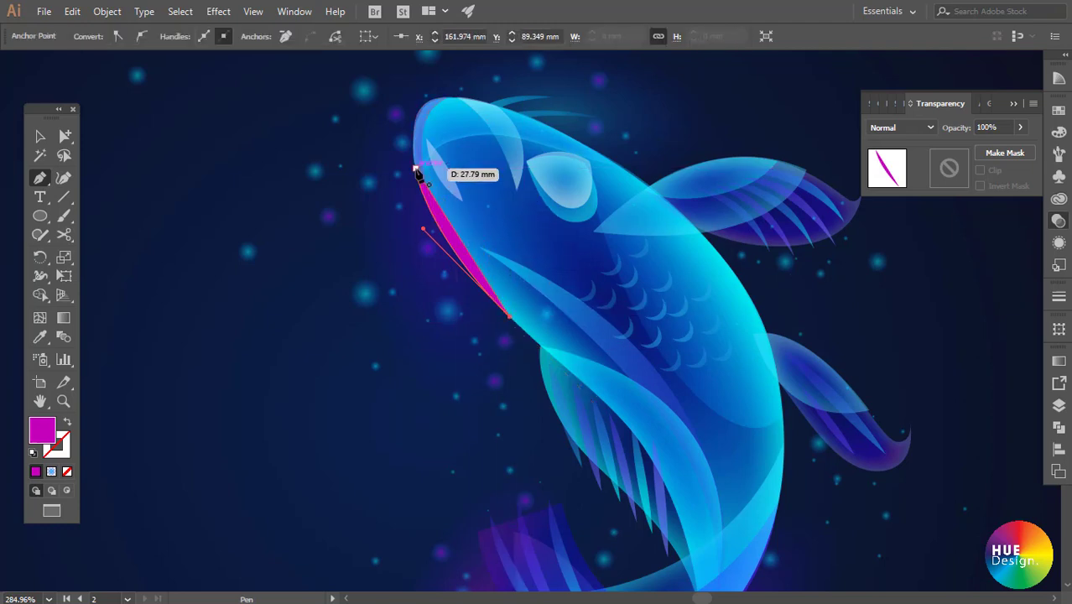
left_click_drag(417, 168, 321, 100)
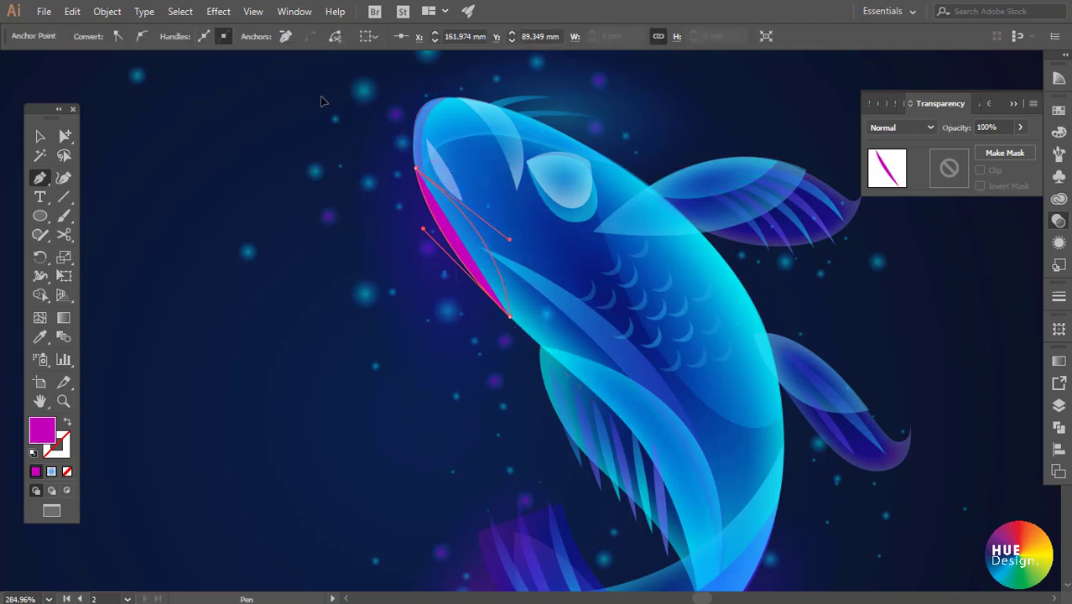
key("v")
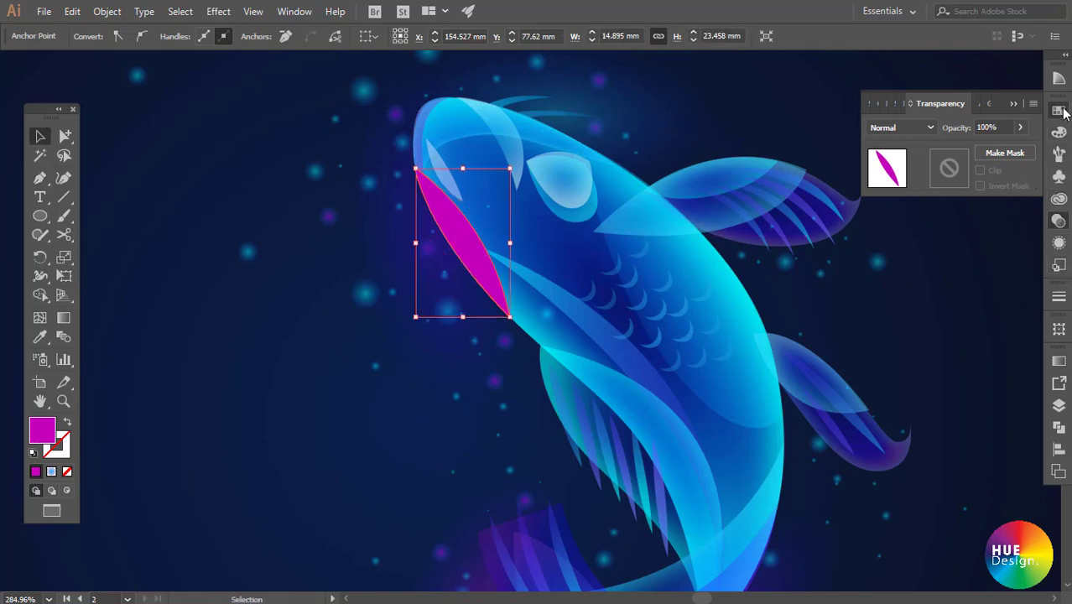
left_click(1058, 110)
left_click(920, 153)
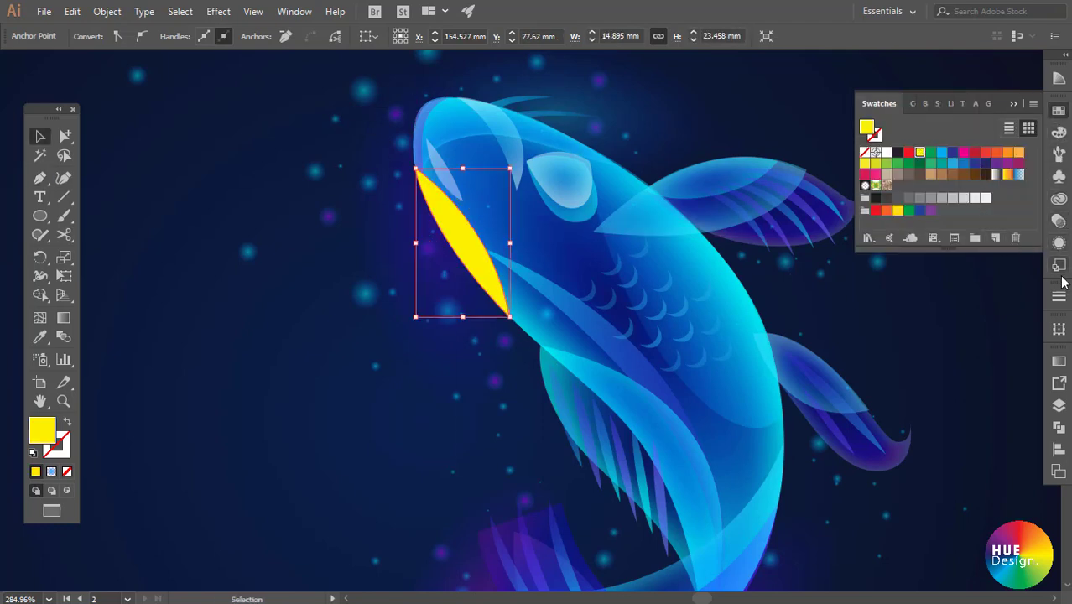
- Set the yellow leaf's opacity to 20%
left_click(1059, 222)
left_click(988, 127)
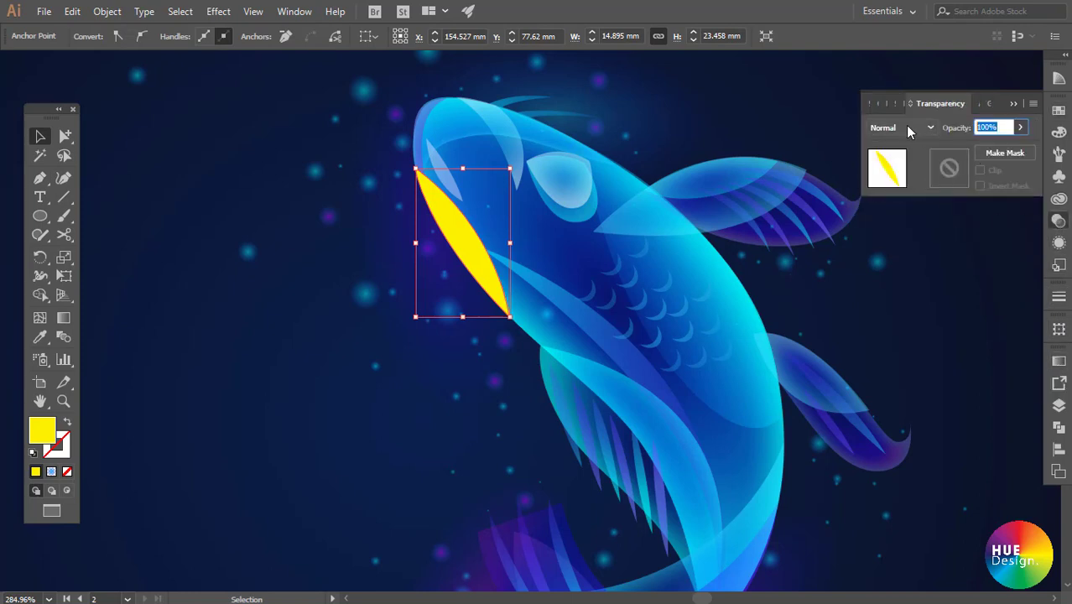
type("20")
key("Return")
left_click(912, 319)
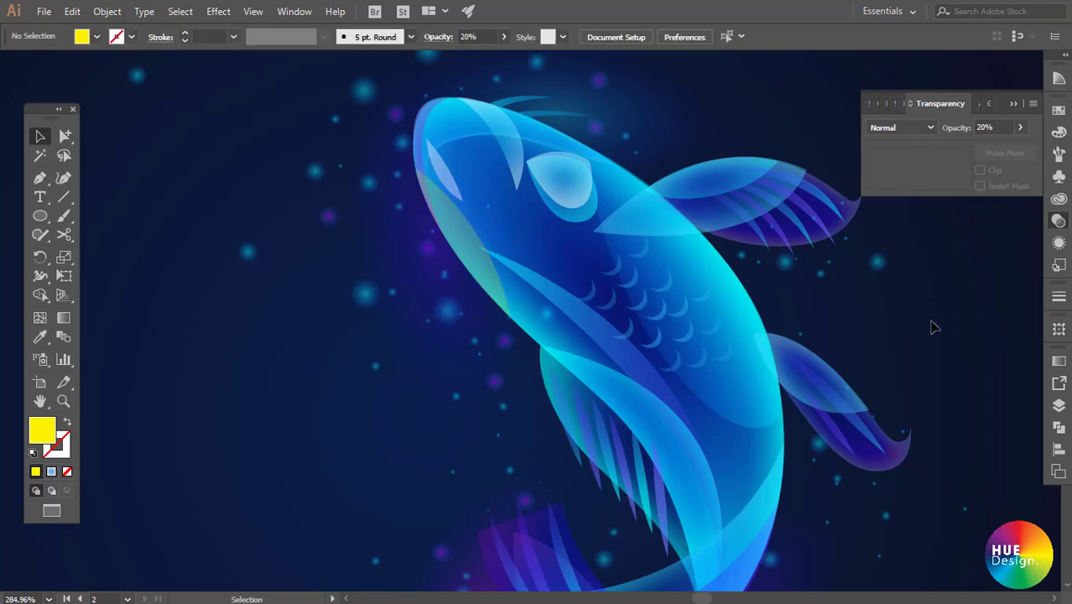
- Raise the leaf's opacity to 40%
left_click(453, 223)
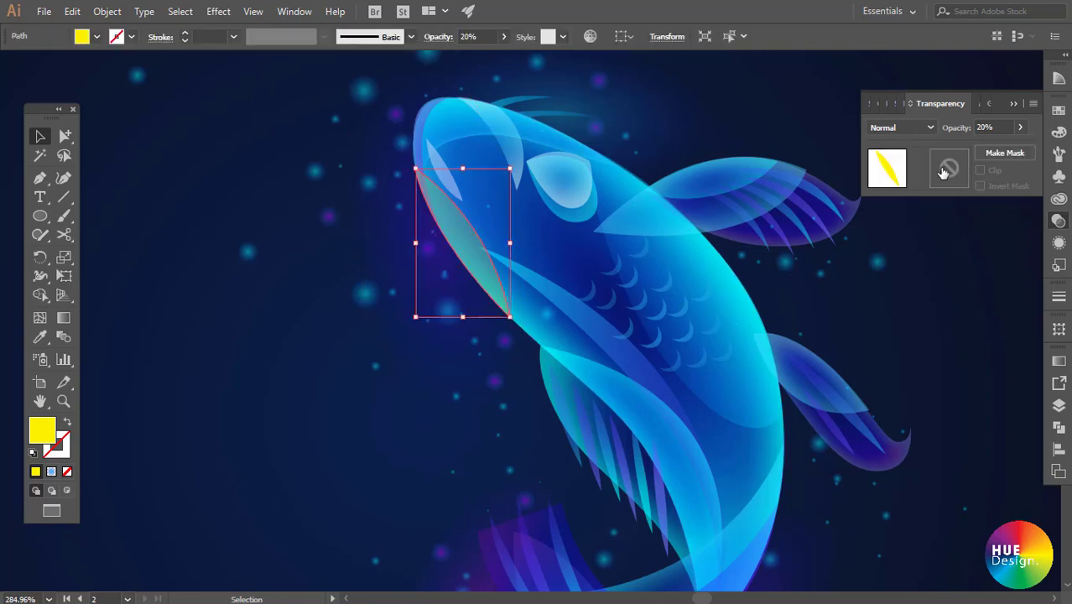
left_click(998, 130)
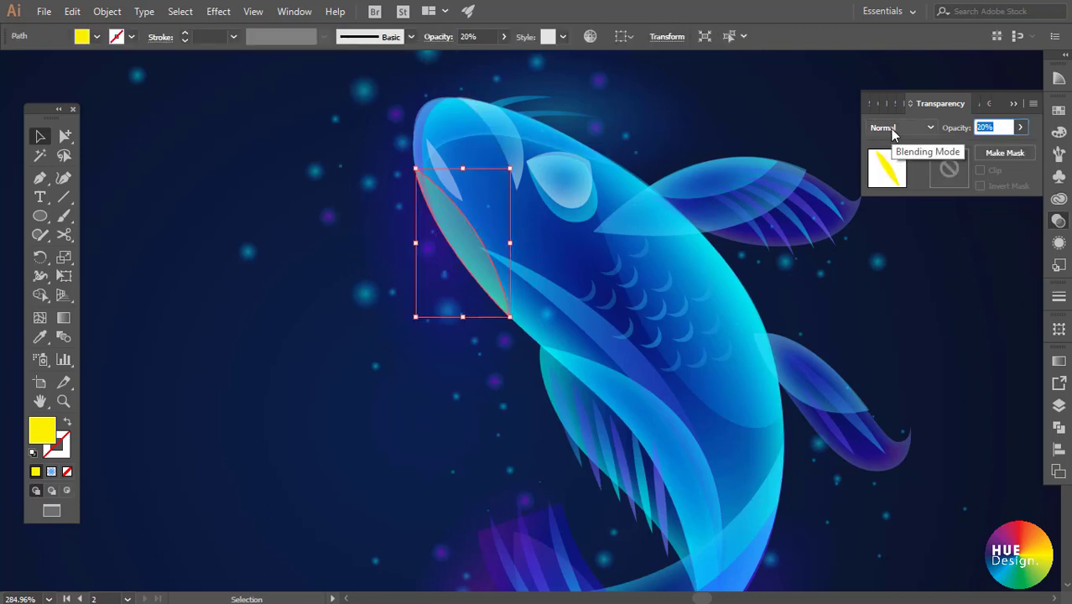
type("40")
key("Return")
left_click(906, 301)
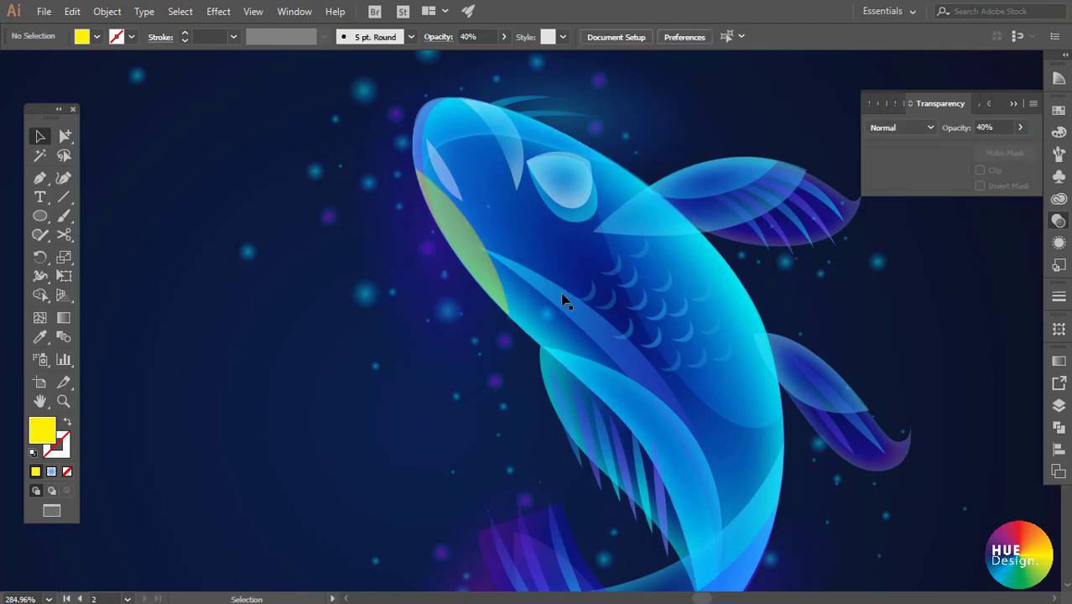
left_click(462, 242)
- Fill the yellow leaf with a linear gradient
left_click(1059, 361)
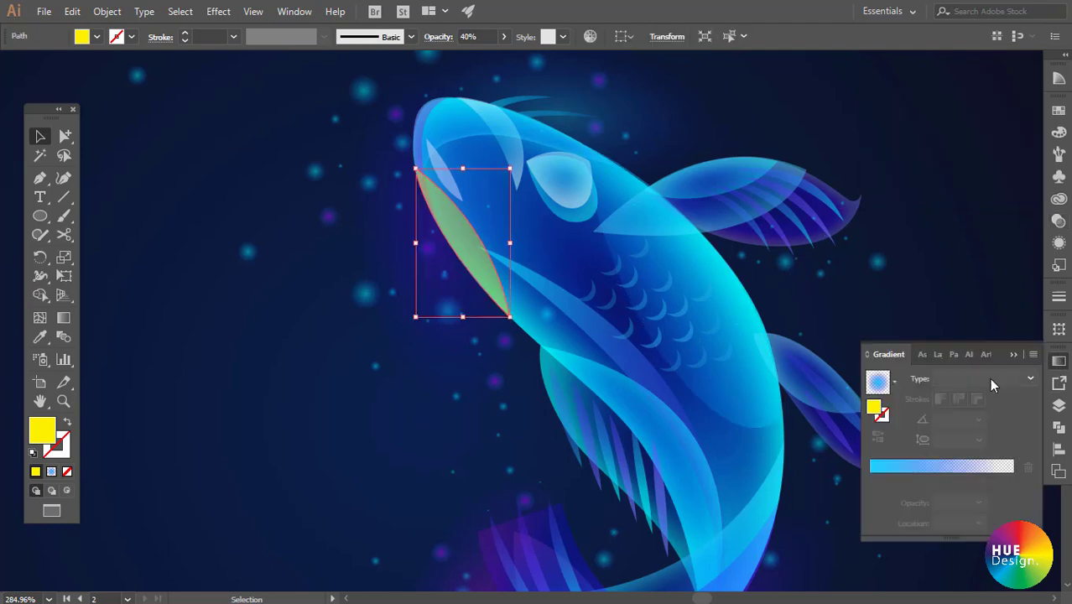
left_click(869, 469)
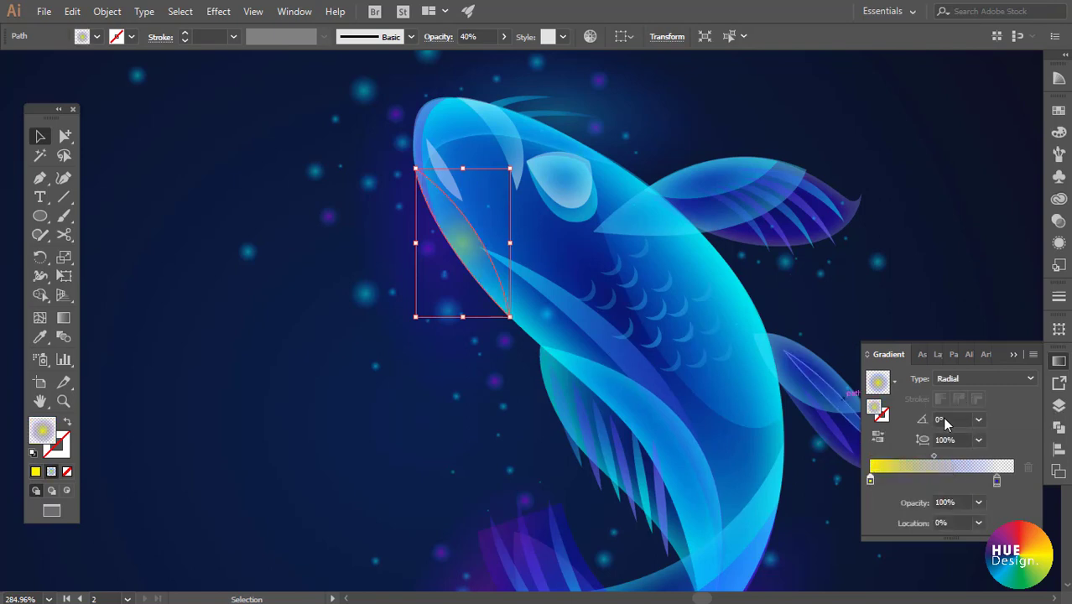
left_click(1025, 382)
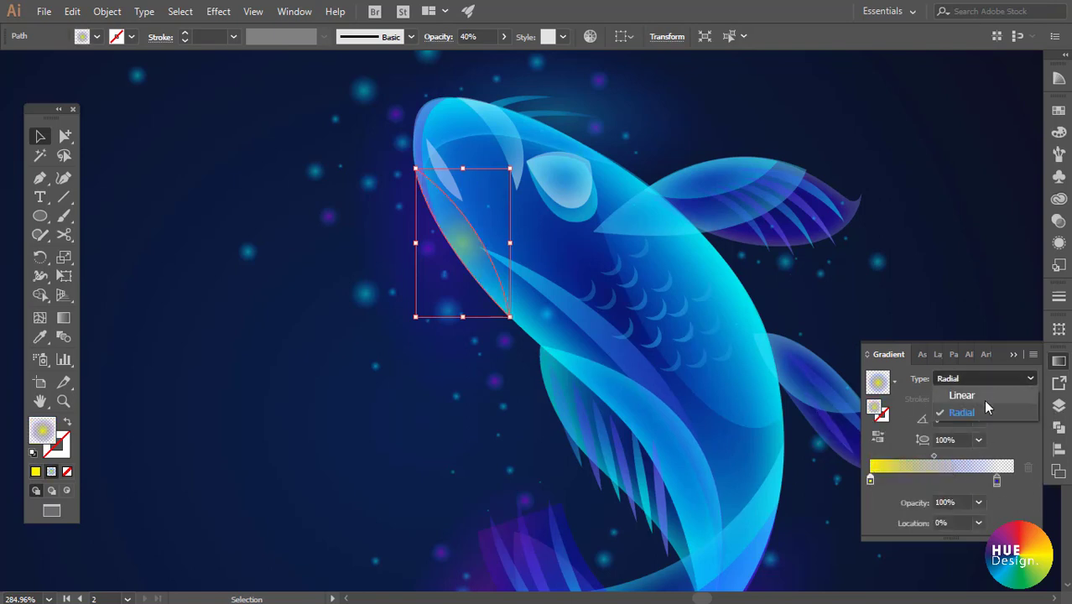
left_click(974, 396)
- Drag the linear gradient across the leaf at an angle of about 25°
key("g")
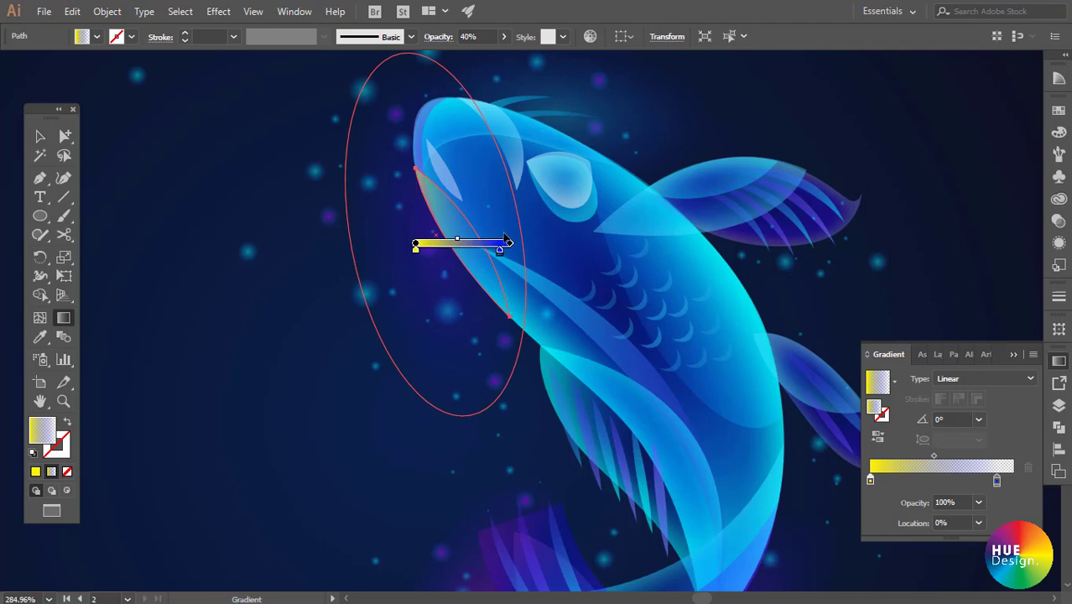
mouse_move(499, 226)
left_mouse_down()
mouse_move(436, 255)
mouse_move(468, 214)
left_mouse_up()
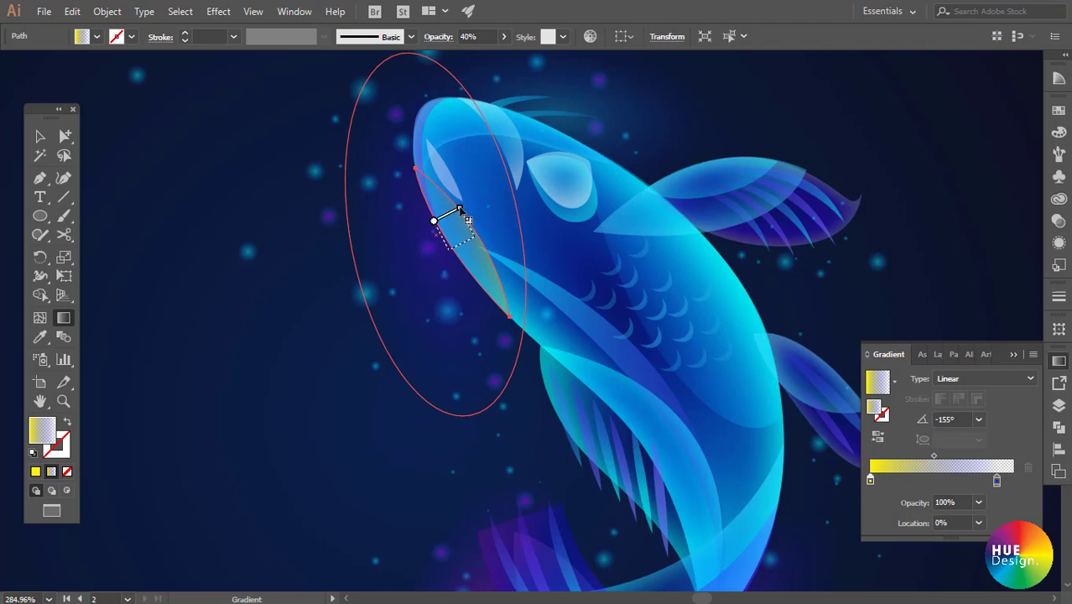
left_click_drag(451, 250, 493, 242)
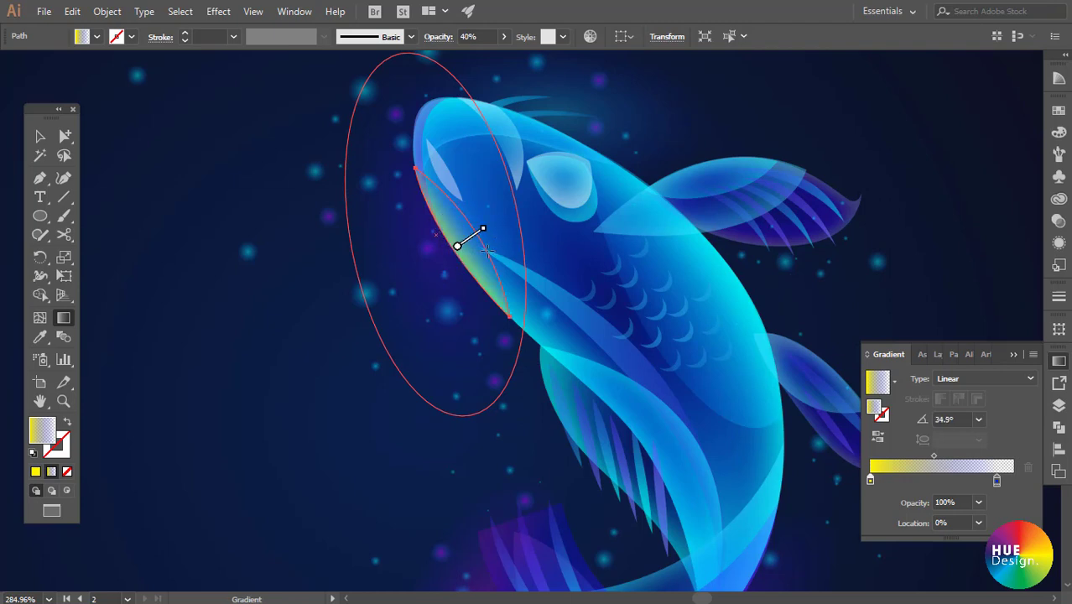
left_click_drag(428, 208, 502, 220)
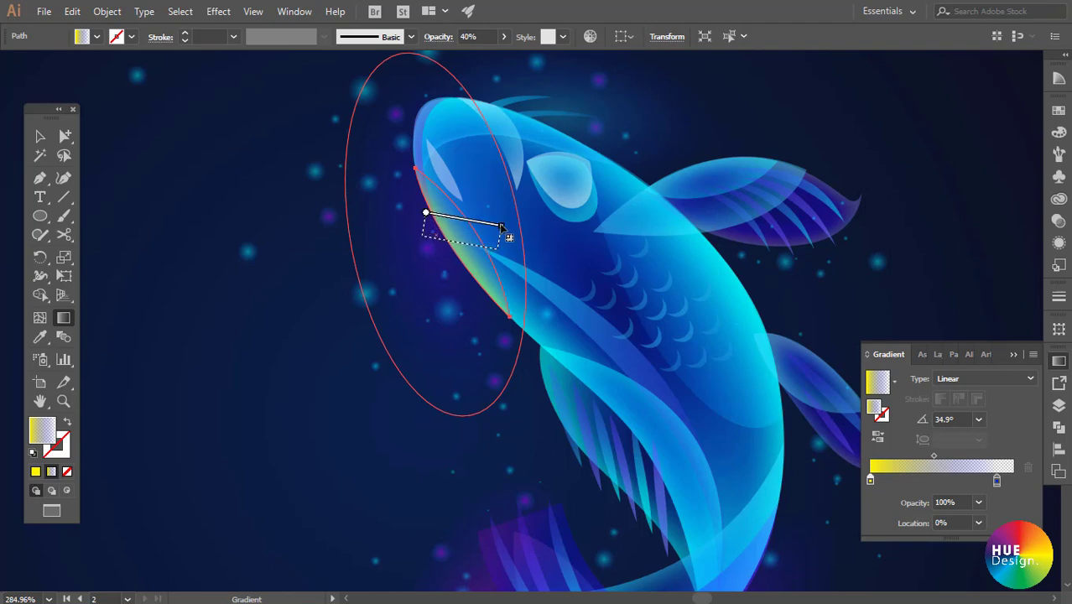
left_click_drag(433, 223, 505, 216)
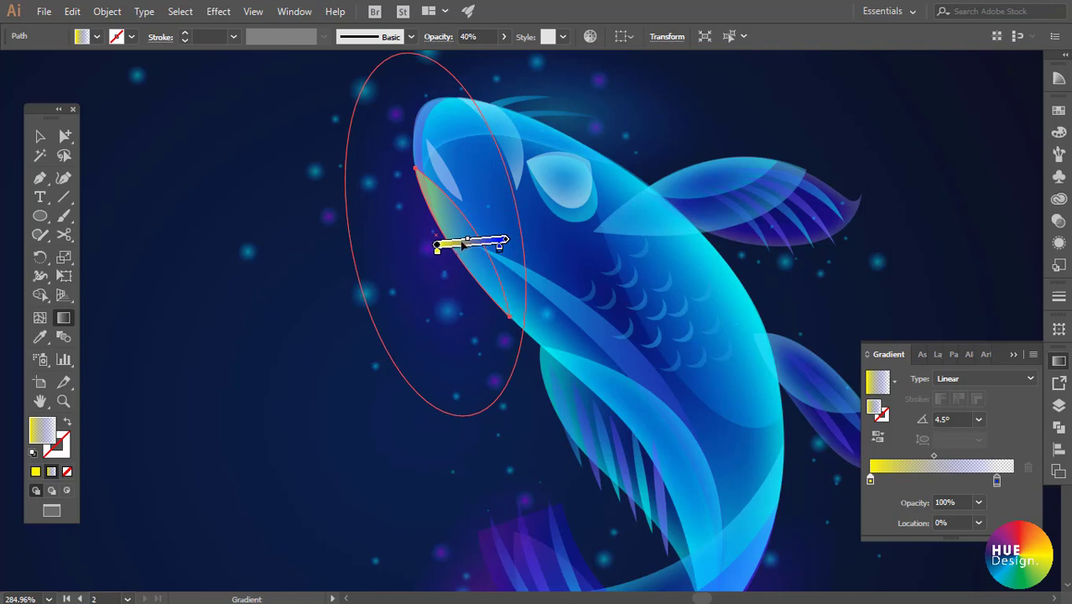
mouse_move(506, 239)
left_mouse_down()
mouse_move(517, 200)
mouse_move(599, 289)
left_mouse_up()
- Apply the yellow-to-white gradient to the thin sliver at the fish's nose
key("v")
left_click(906, 217)
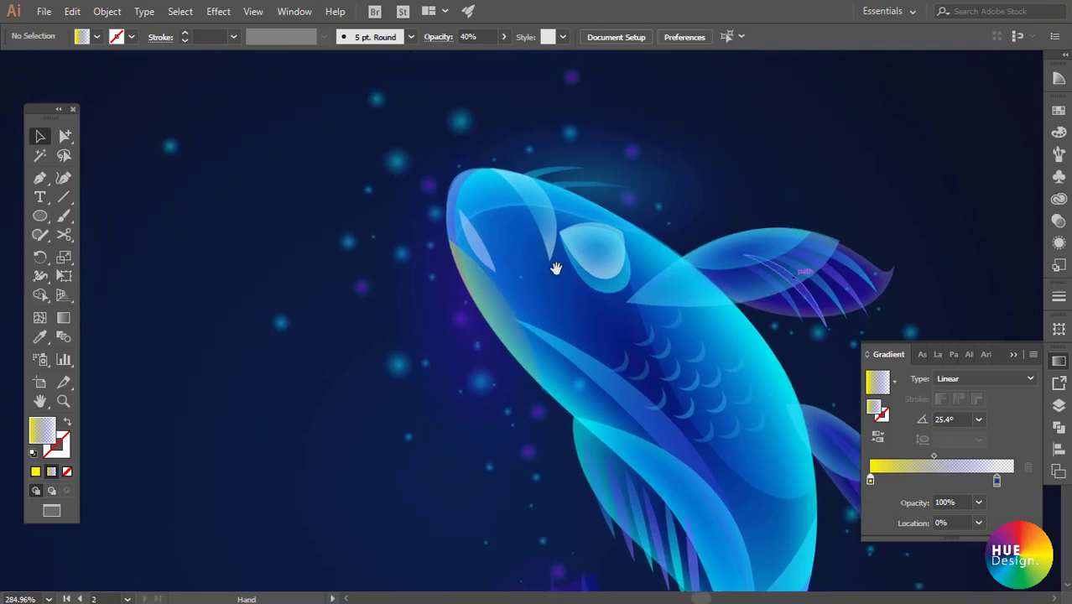
left_click(454, 205)
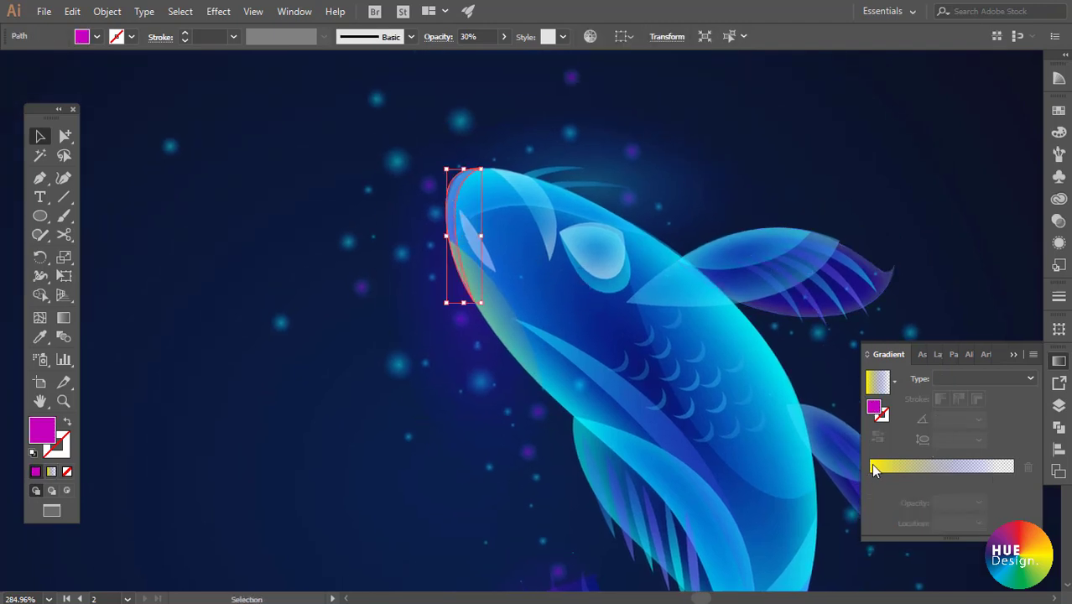
left_click(876, 467)
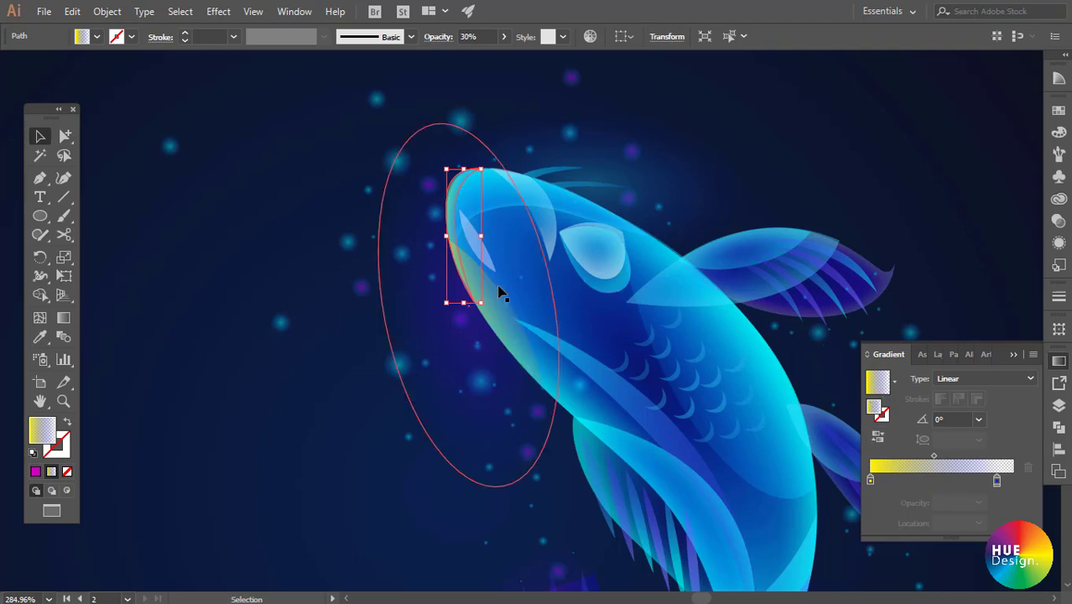
- Angle the sliver's gradient from the nose inward, about −18.7°
key("g")
left_click_drag(454, 176, 490, 276)
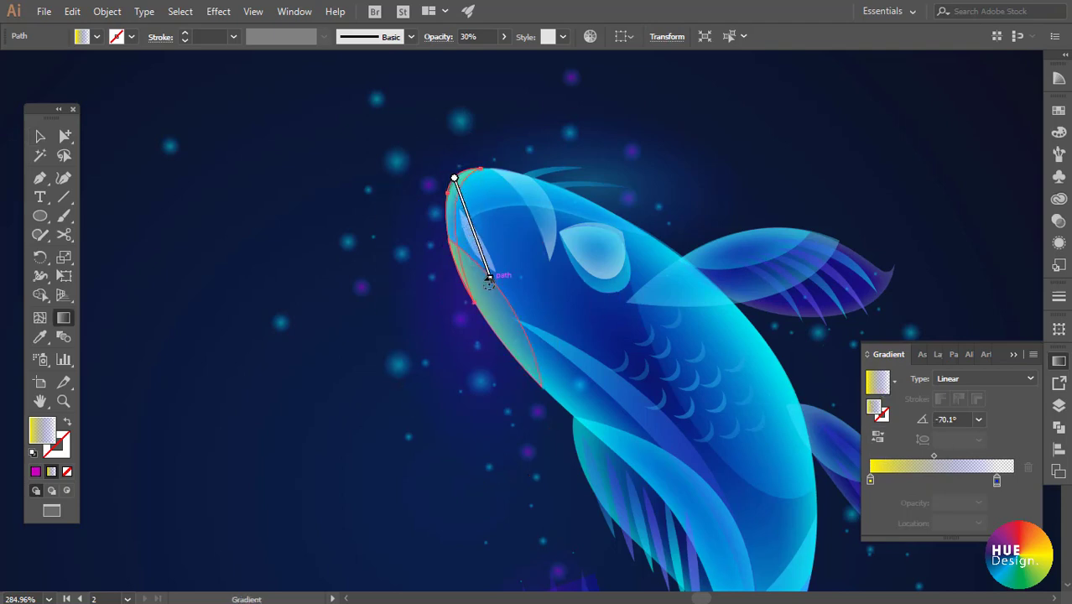
left_click_drag(449, 184, 511, 296)
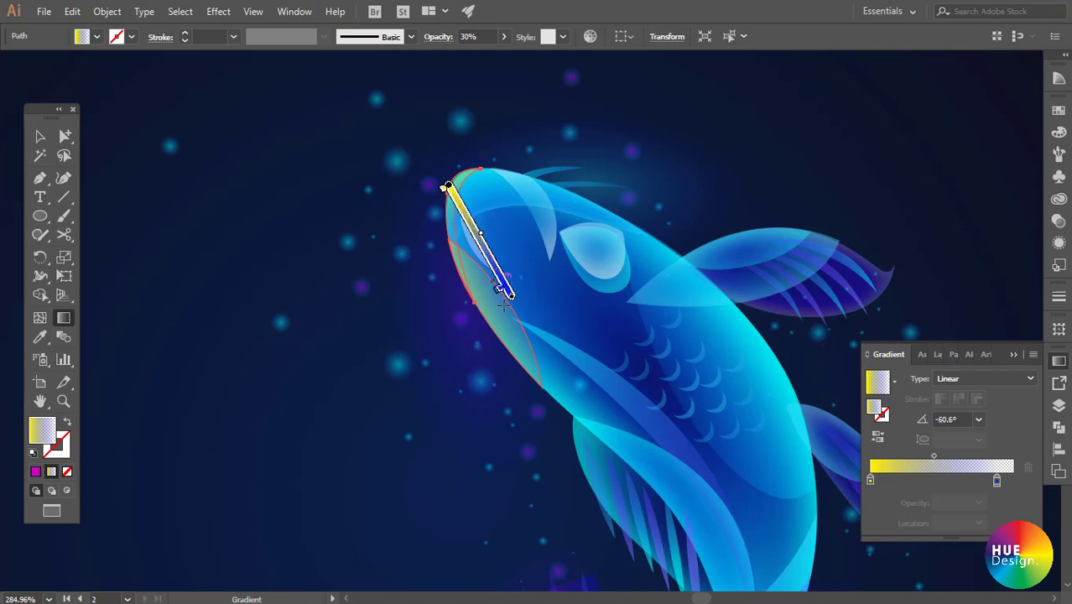
left_click_drag(440, 206, 507, 260)
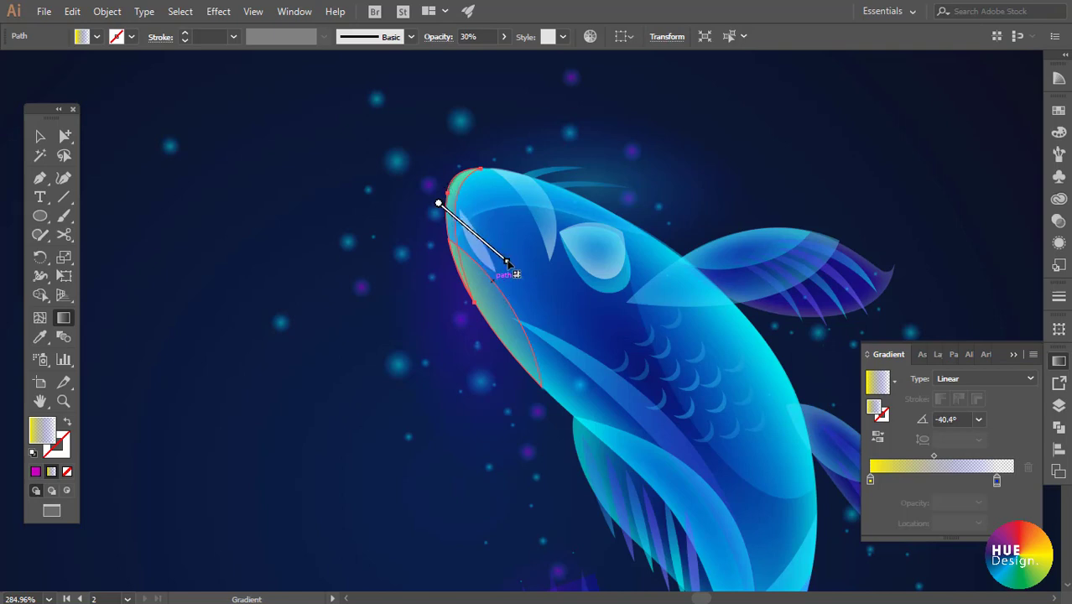
mouse_move(447, 191)
left_mouse_down()
mouse_move(491, 220)
mouse_move(475, 235)
mouse_move(506, 243)
left_mouse_up()
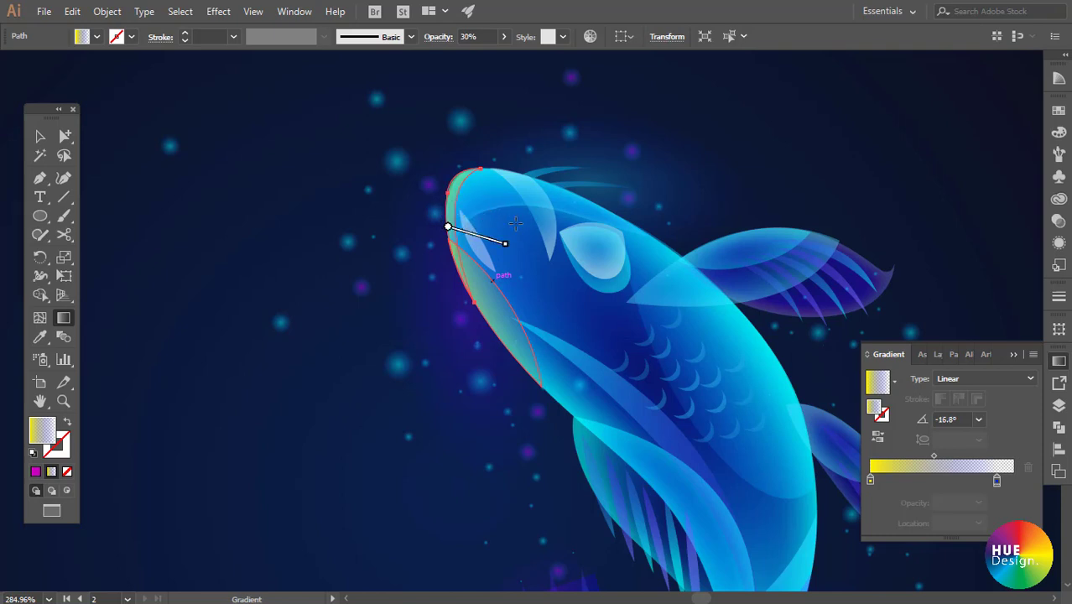
mouse_move(460, 203)
left_mouse_down()
mouse_move(521, 228)
mouse_move(433, 213)
left_mouse_up()
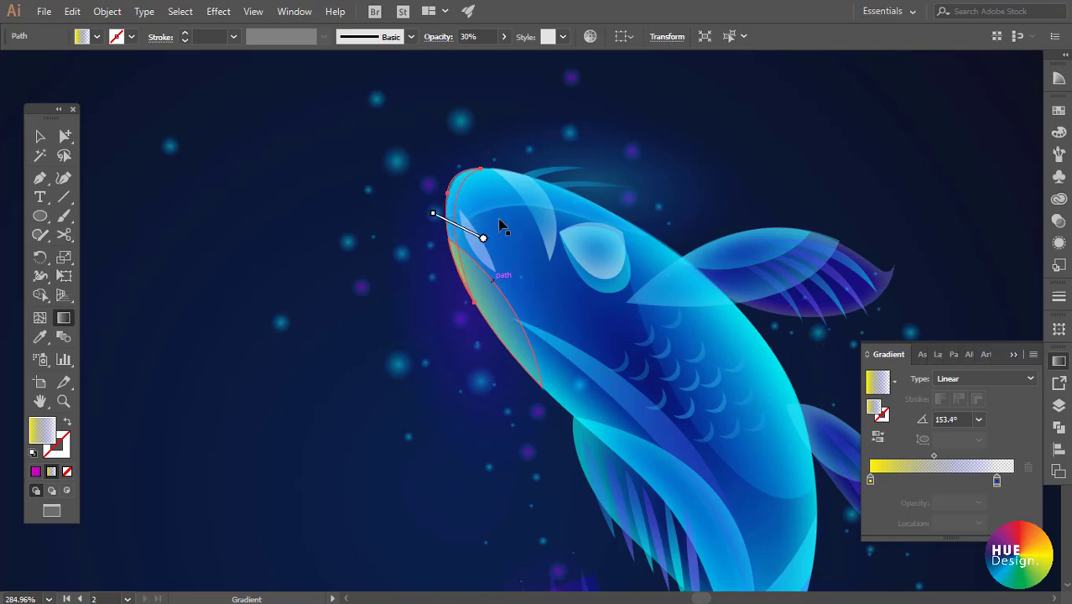
key("ctrl+z")
key("v")
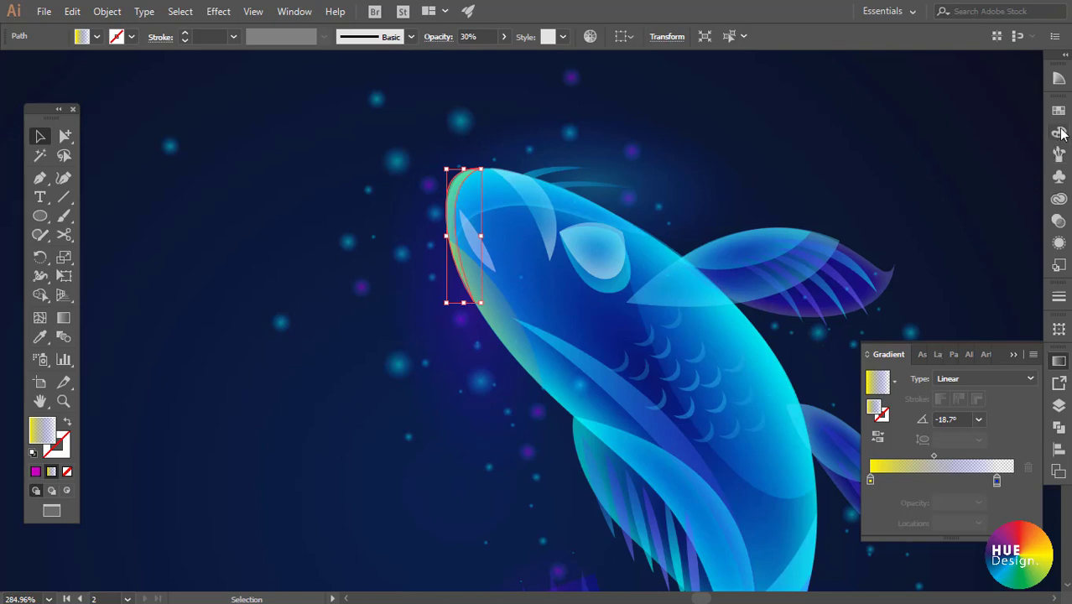
- Set the sliver's opacity to 50%
left_click(1060, 133)
left_click(1060, 220)
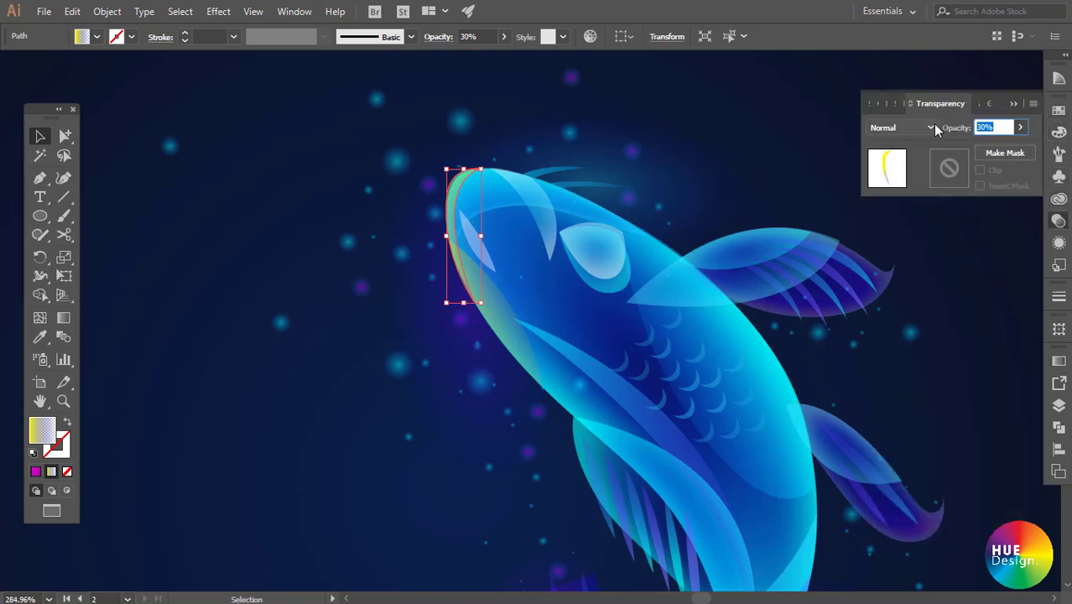
type("50")
key("Return")
left_click(767, 176)
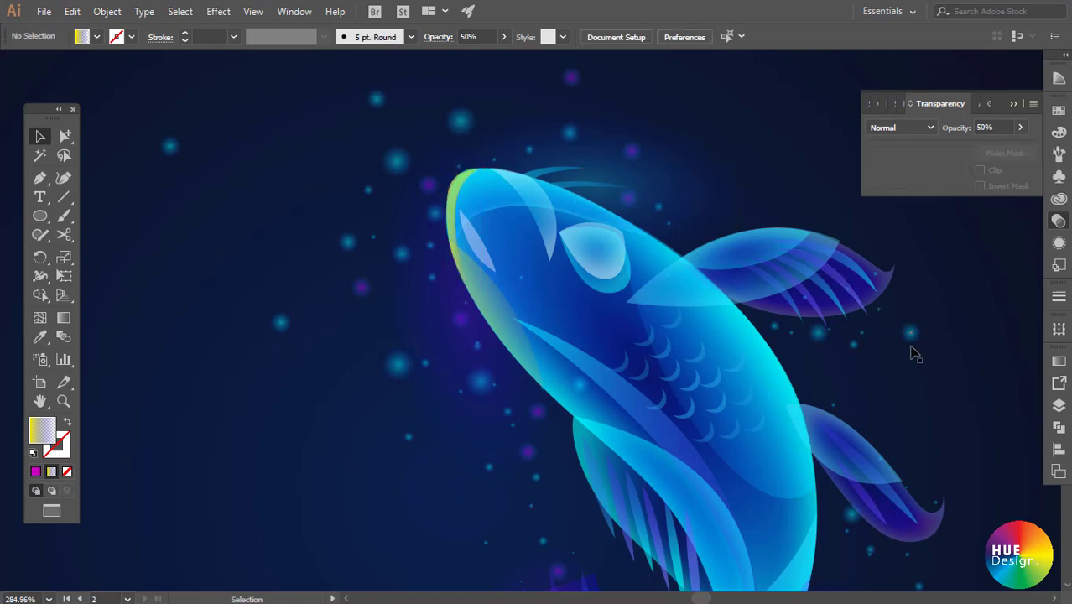
- Draw a closed curved shape from the top of the koi's head toward the eye
scroll(755, 394, "down", 2)
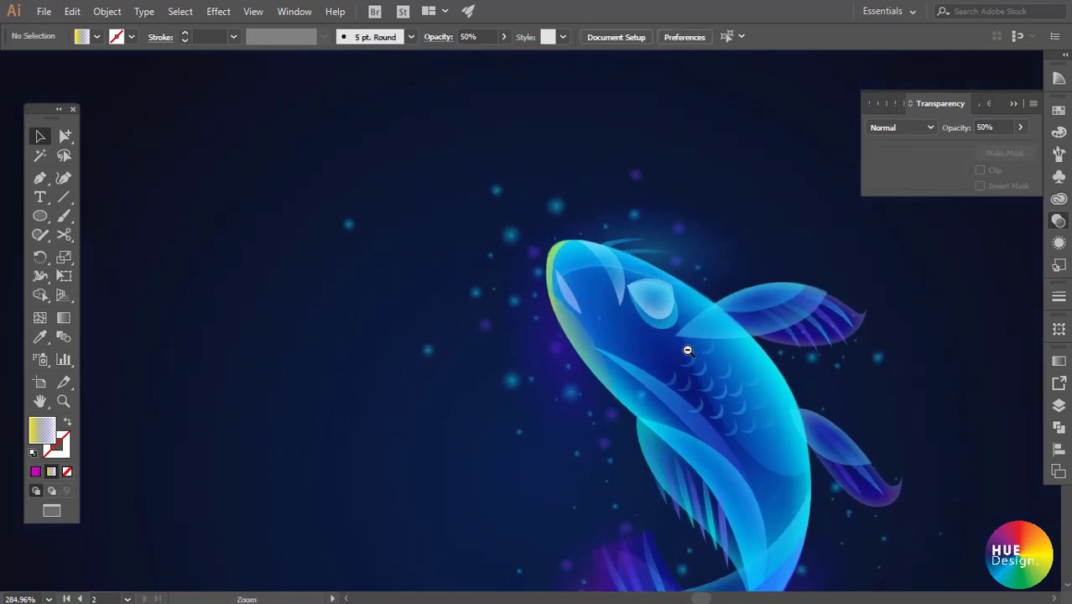
scroll(638, 336, "down", 2)
scroll(635, 332, "up", 5)
scroll(635, 332, "up", 1)
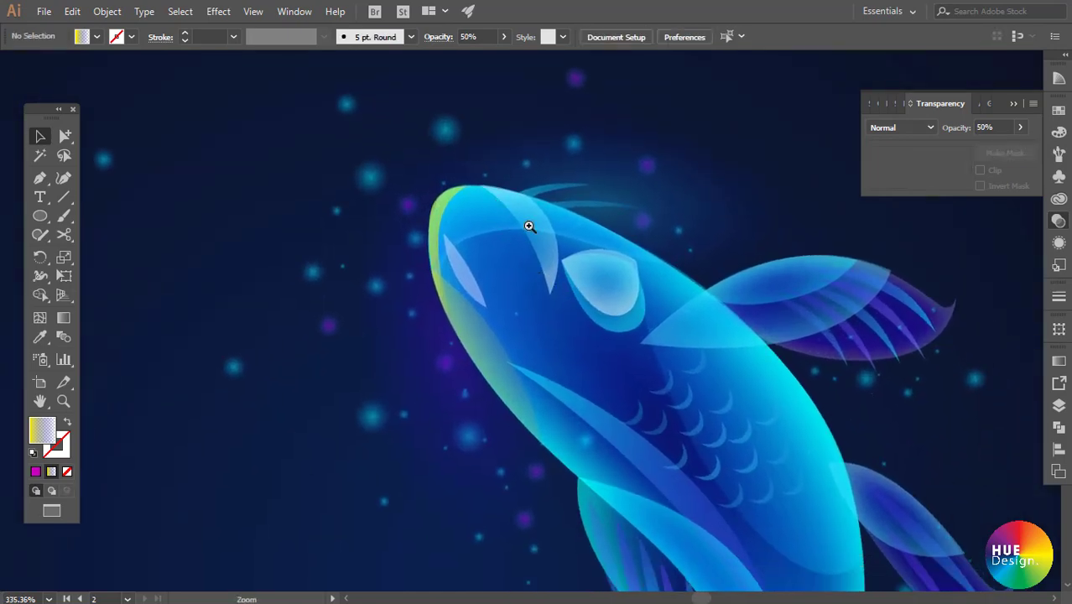
key("p")
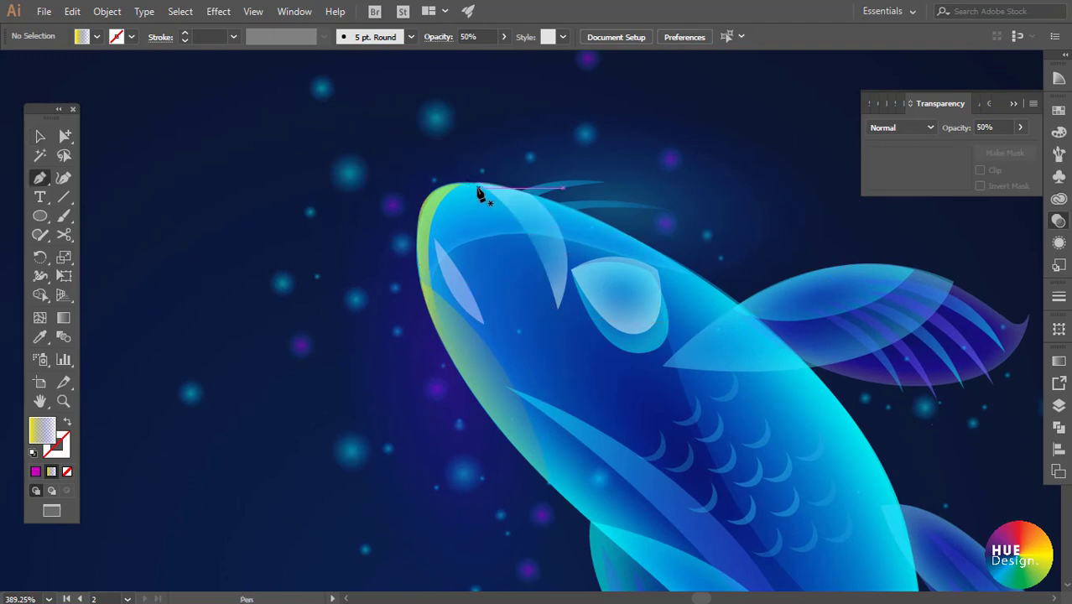
left_click(475, 183)
left_click_drag(558, 309, 580, 409)
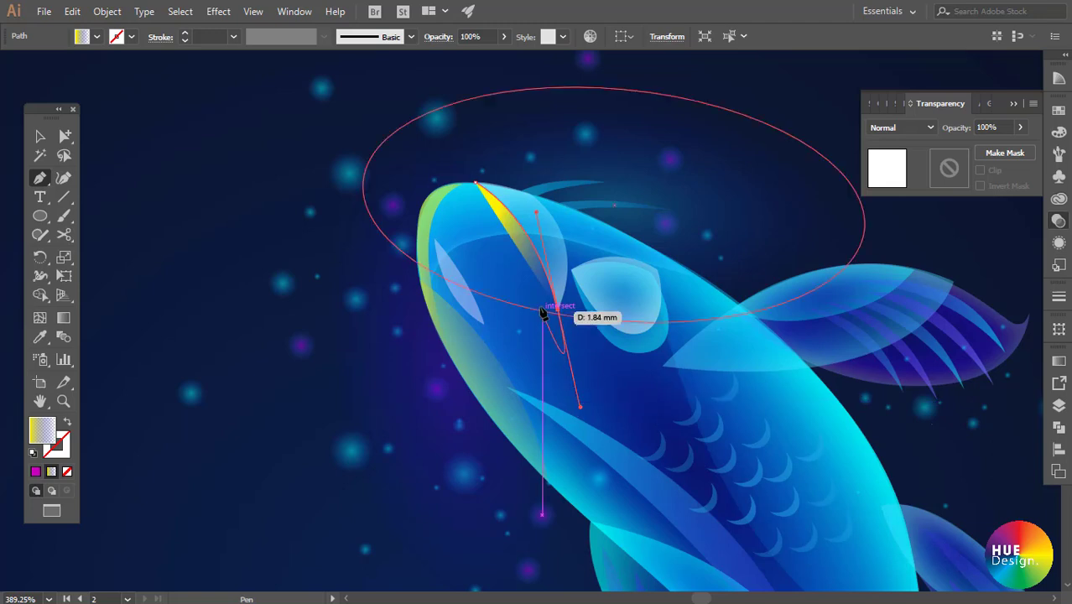
left_click(558, 309)
mouse_move(475, 182)
left_mouse_down()
mouse_move(480, 198)
mouse_move(502, 191)
mouse_move(451, 146)
mouse_move(483, 190)
left_mouse_up()
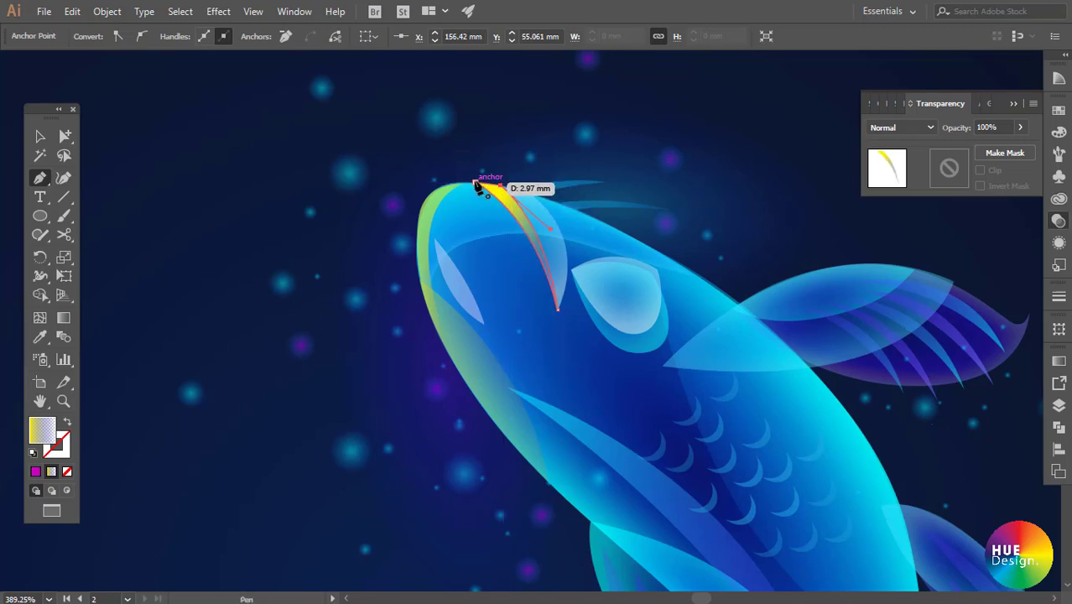
left_click_drag(482, 190, 562, 186)
- Set the head highlight streak's left gradient stop from yellow to white (ffffff)
left_click_drag(451, 165, 725, 333)
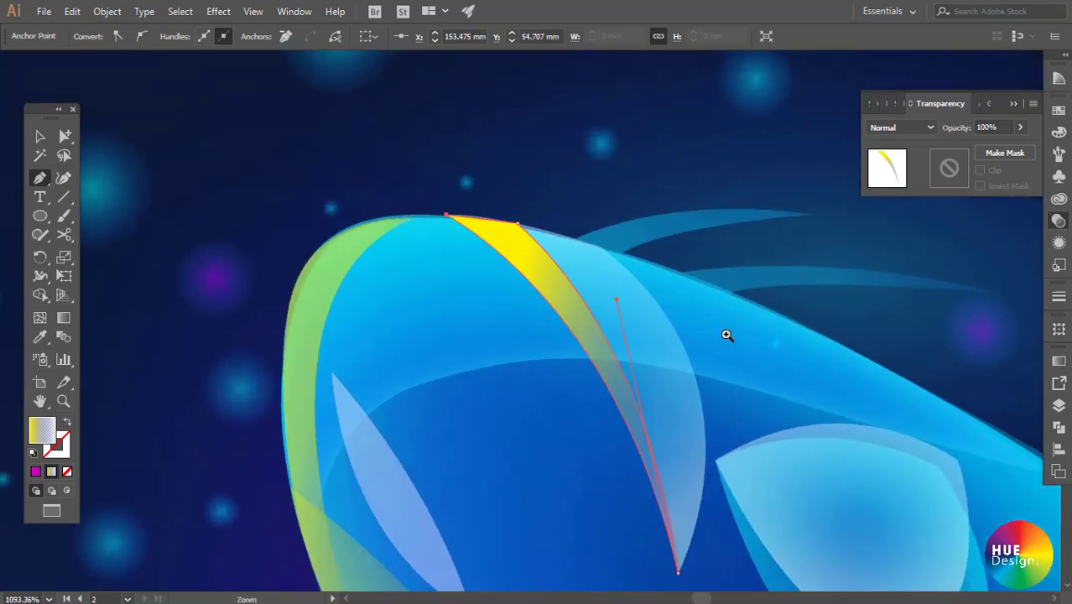
key("ctrl+0")
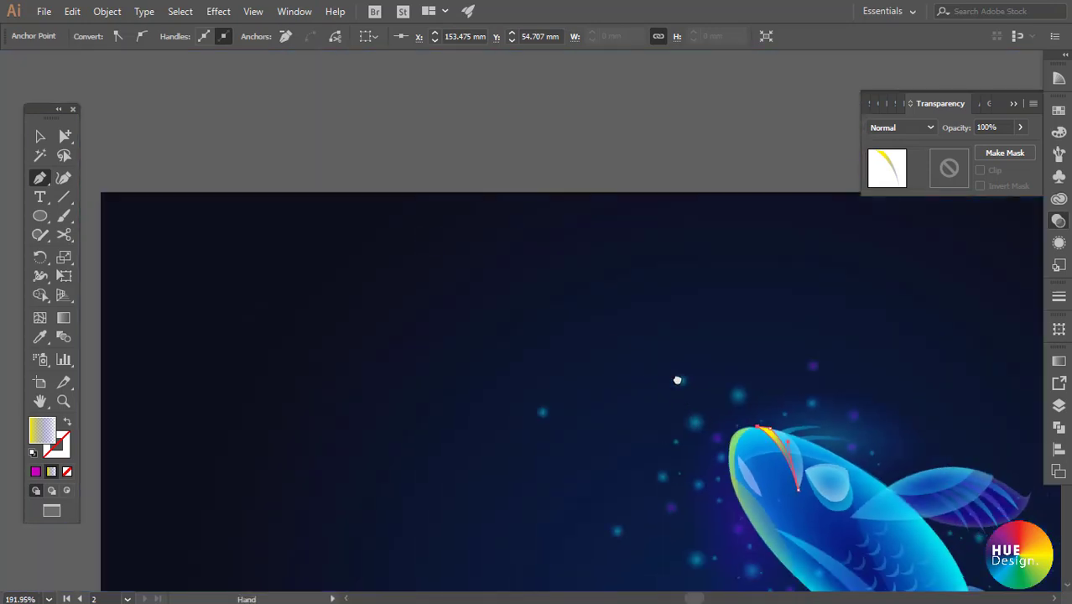
key("v")
left_click(670, 199)
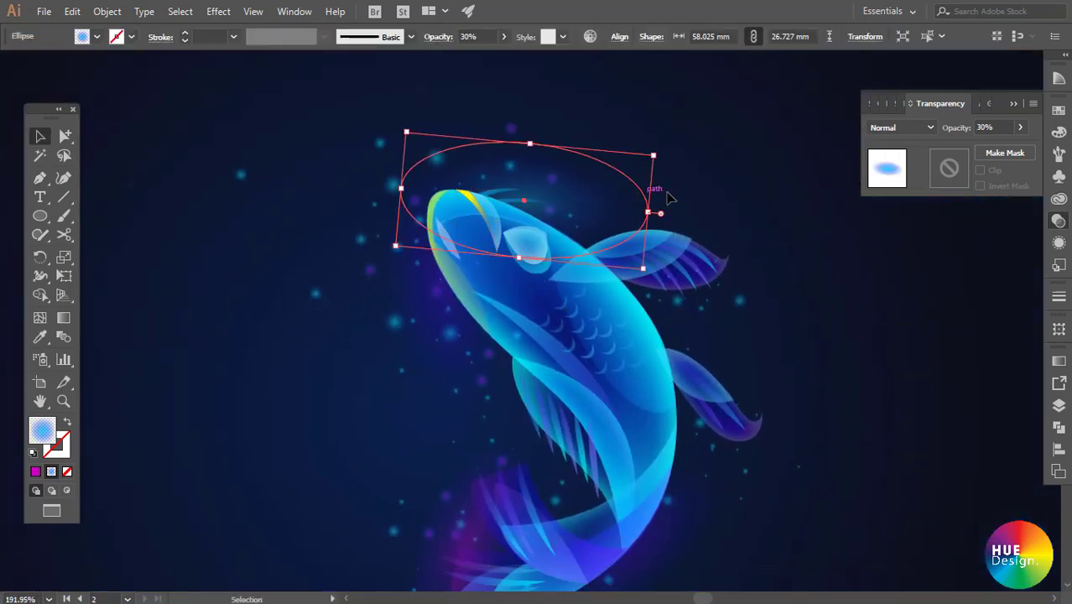
left_click(792, 245)
left_click(478, 214)
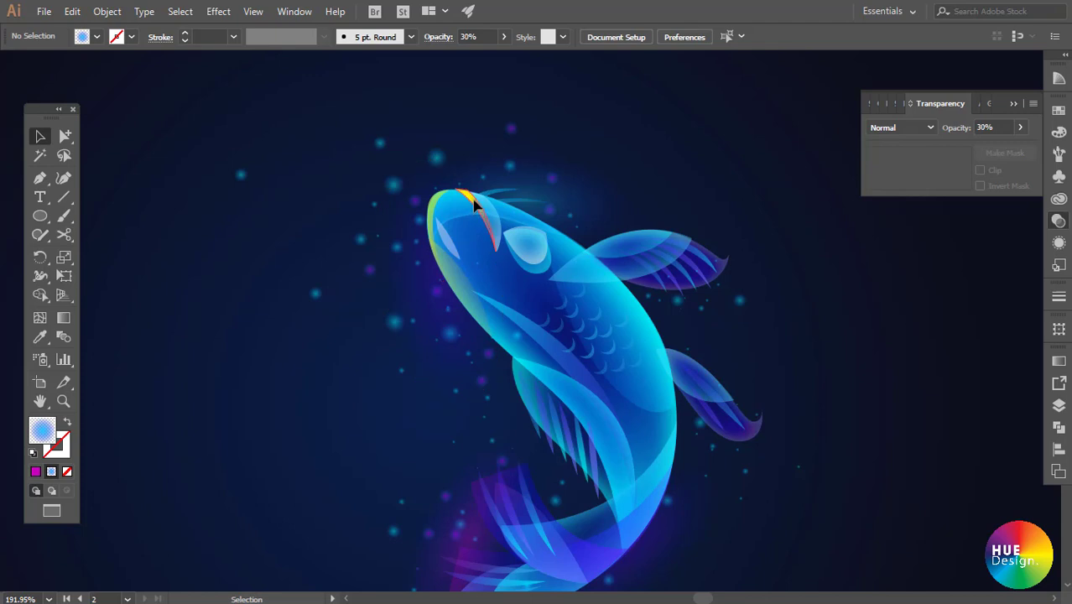
left_click(1059, 364)
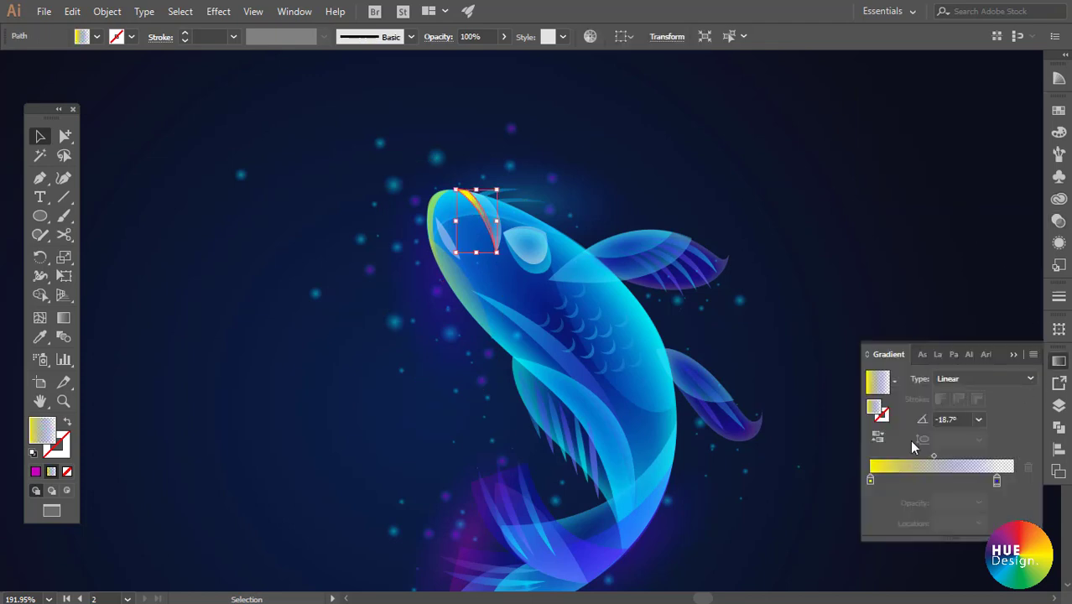
left_click(870, 482)
double_click(870, 482)
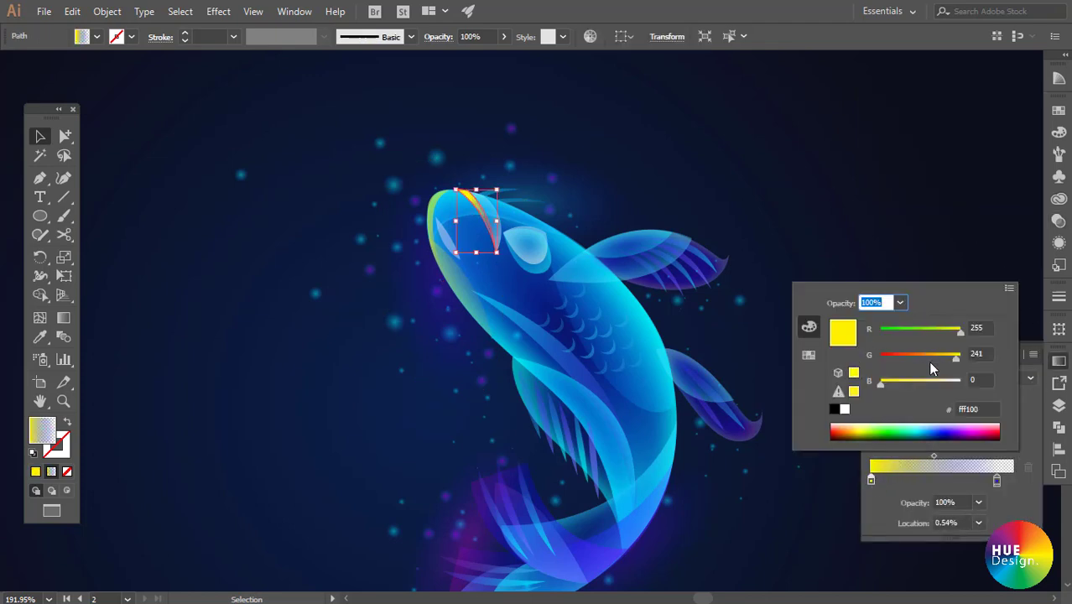
mouse_move(882, 383)
left_mouse_down()
mouse_move(961, 381)
mouse_move(962, 357)
left_mouse_up()
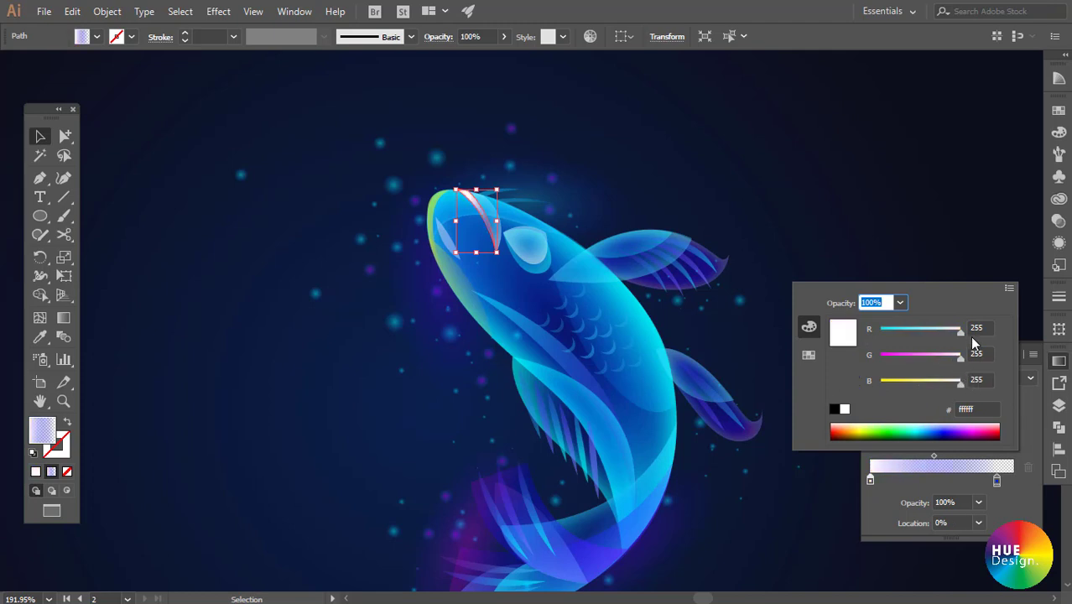
left_click(838, 204)
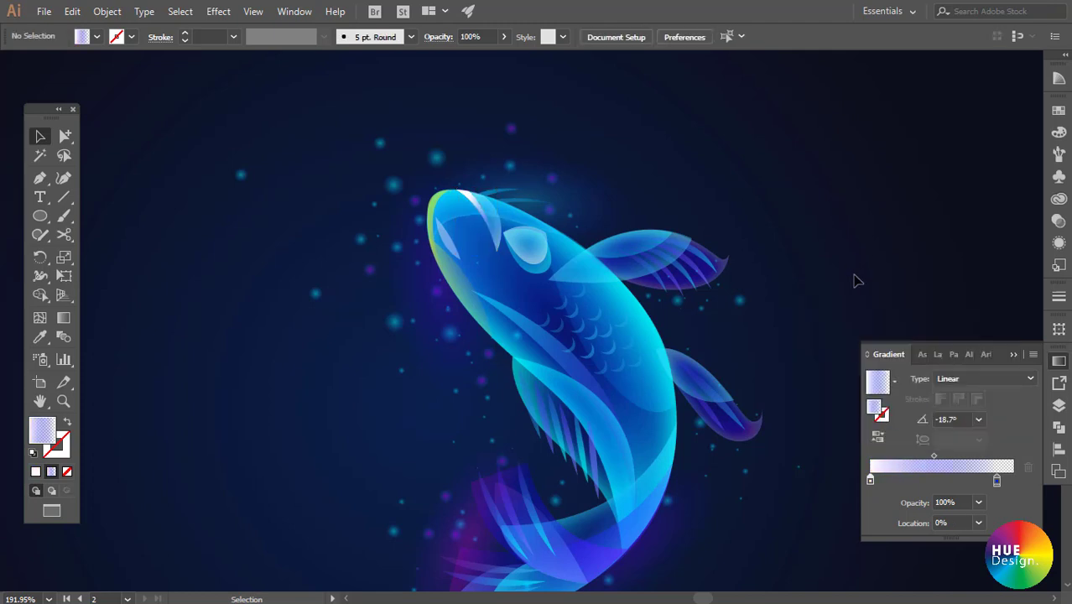
left_click_drag(499, 229, 487, 219)
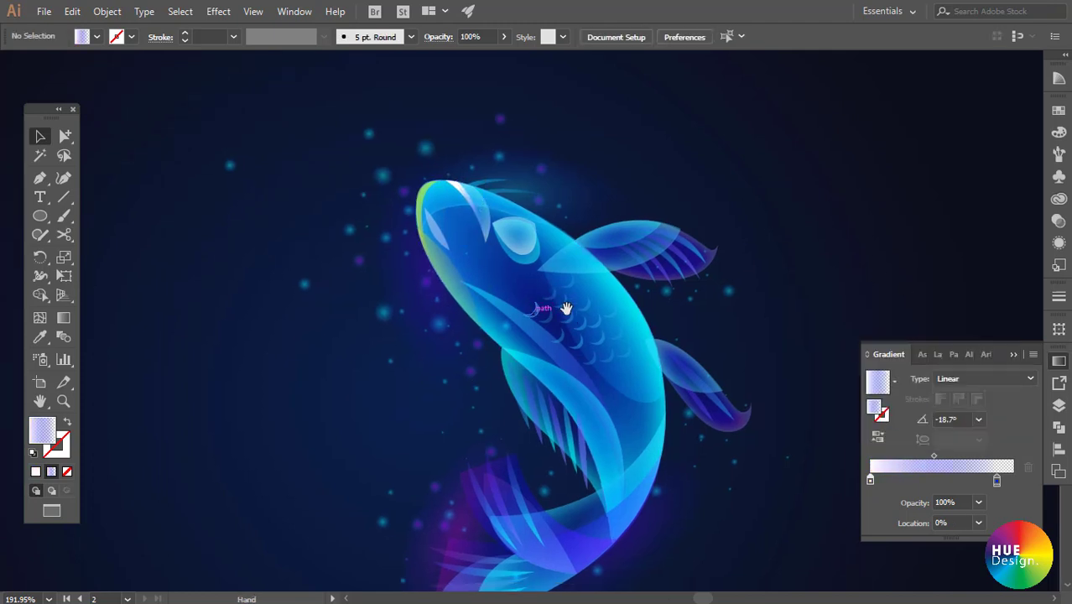
- Draw a small curved sliver path just above the koi's head with the Pen tool
left_click_drag(567, 309, 550, 263)
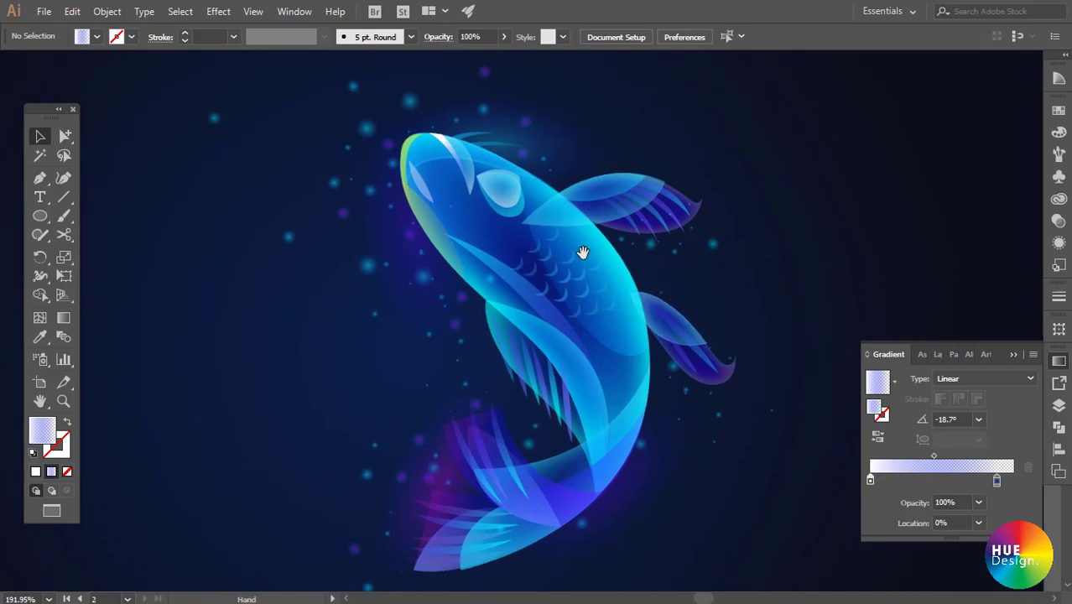
scroll(741, 232, "down", 1)
scroll(743, 241, "down", 1)
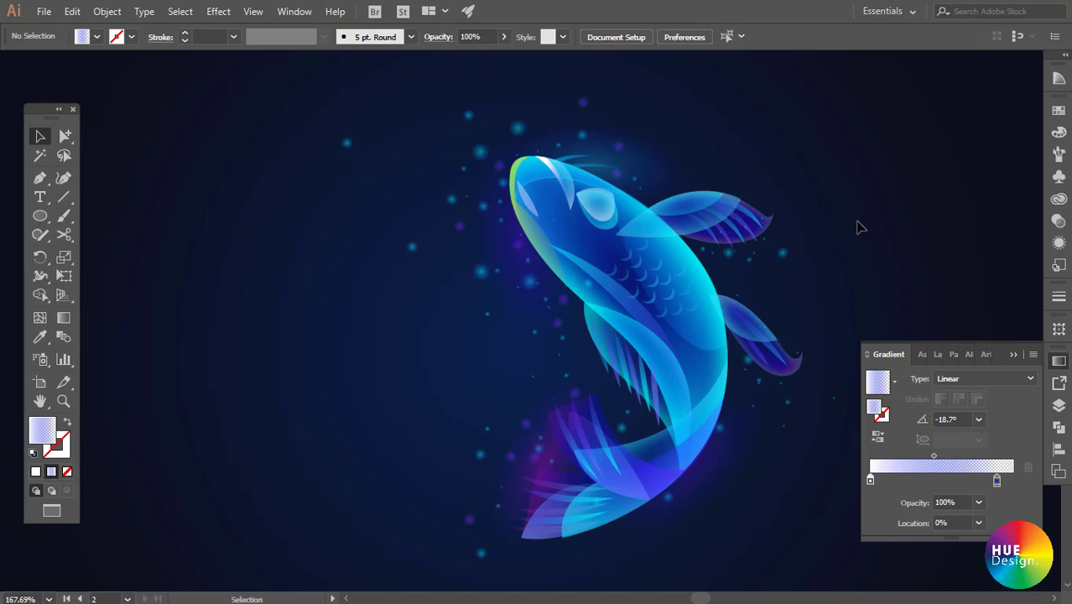
left_click_drag(488, 299, 502, 302)
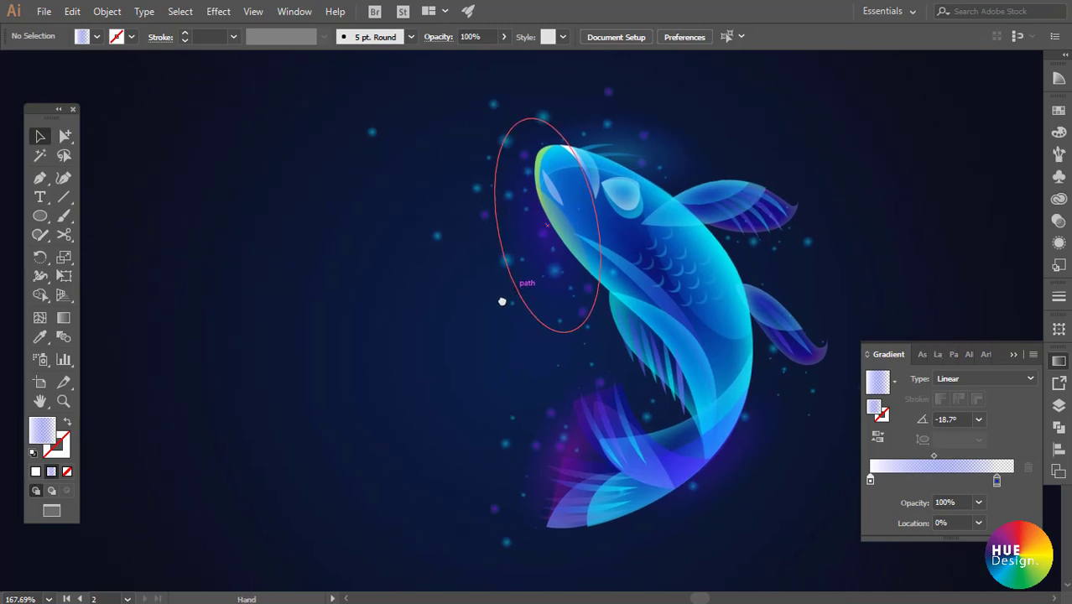
key("p")
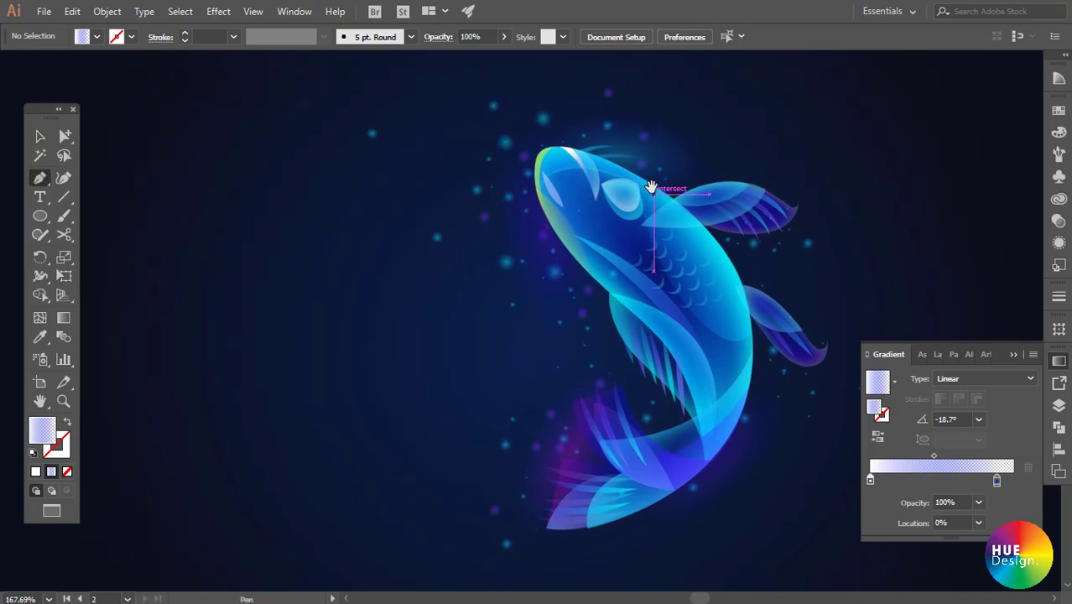
scroll(653, 183, "up", 2)
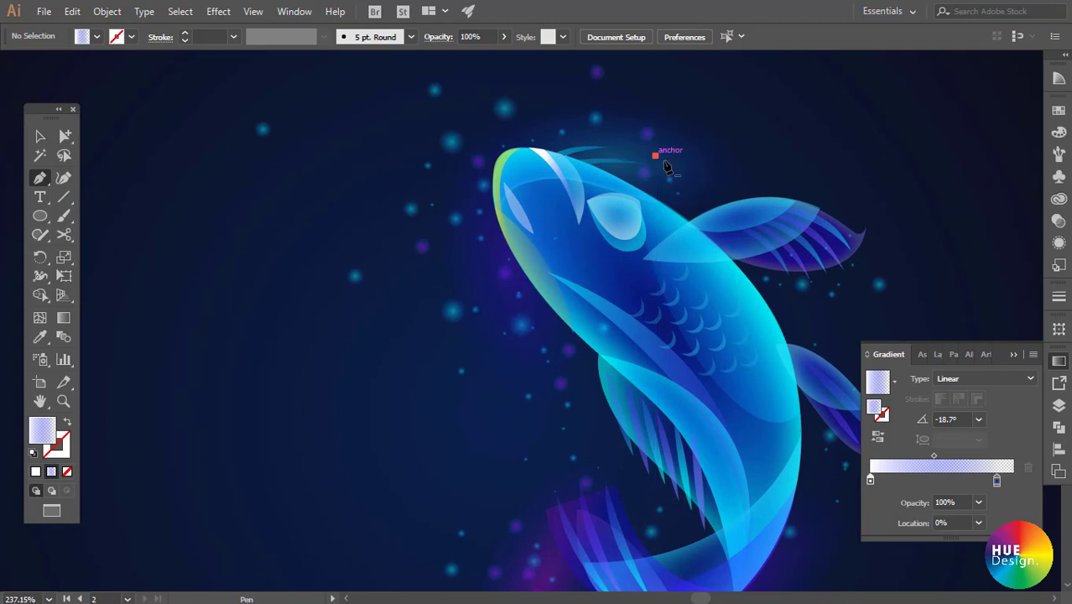
left_click(657, 156)
left_click_drag(674, 160, 682, 159)
left_click(686, 162)
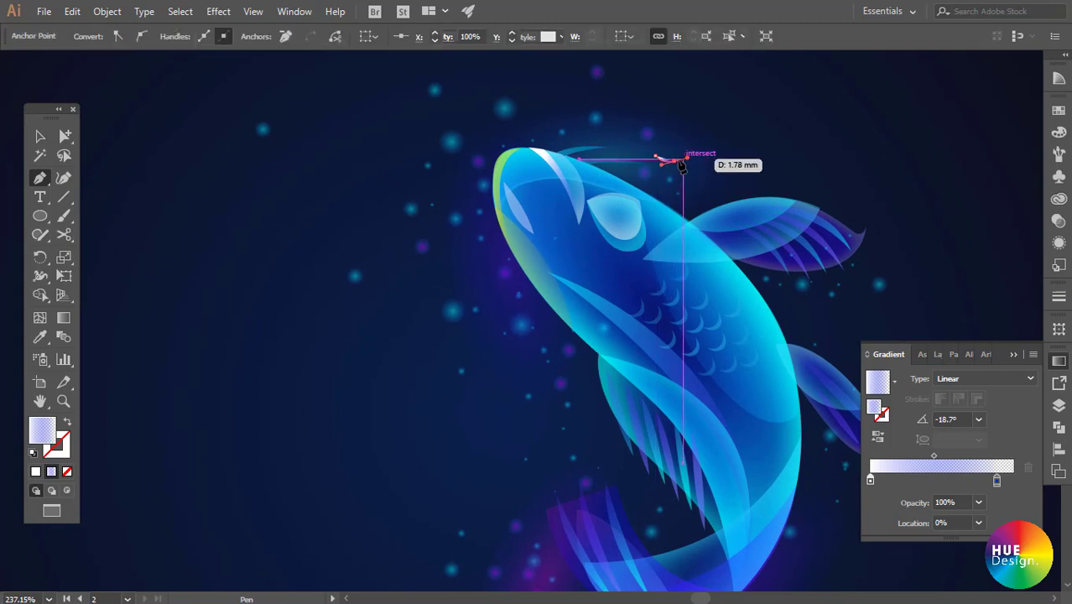
scroll(685, 164, "up", 4)
left_click_drag(686, 186, 717, 183)
- Copy a fin's purple-to-cyan gradient onto the sliver with the Eyedropper, then reselect it
key("v")
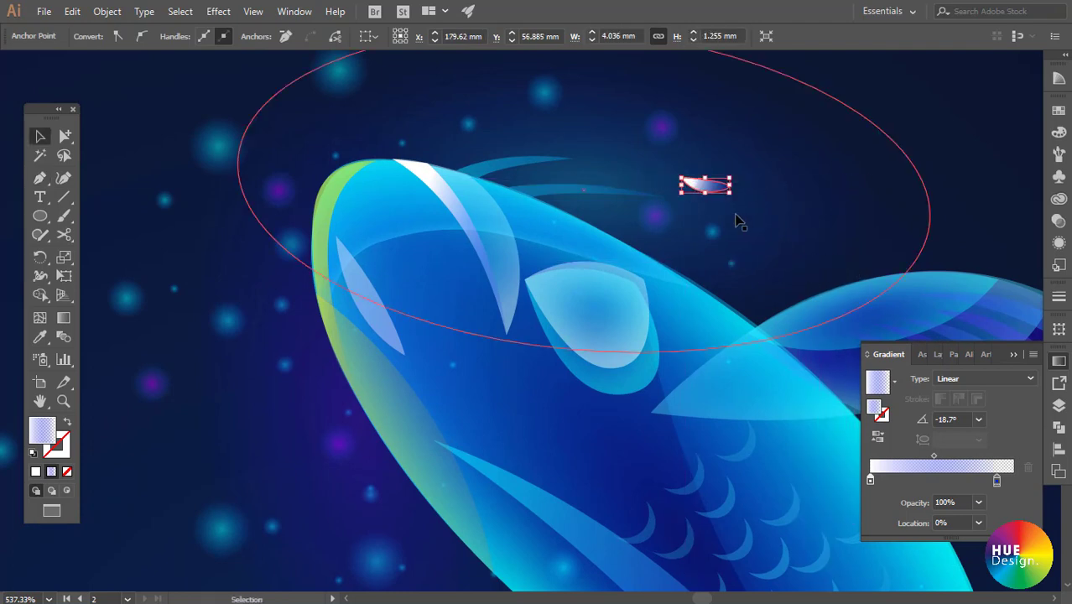
key("i")
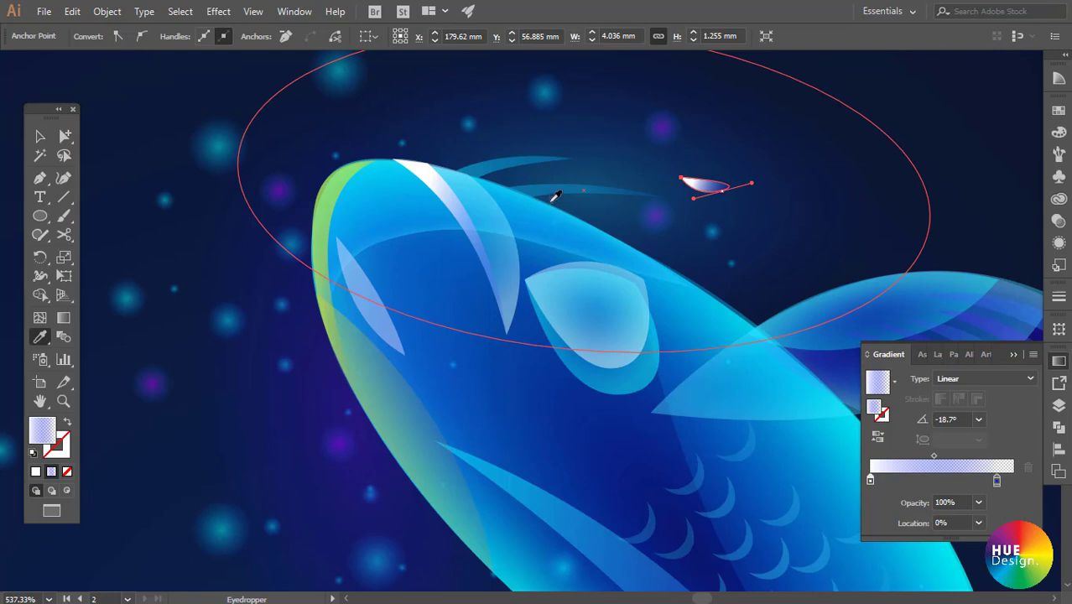
left_click(557, 183)
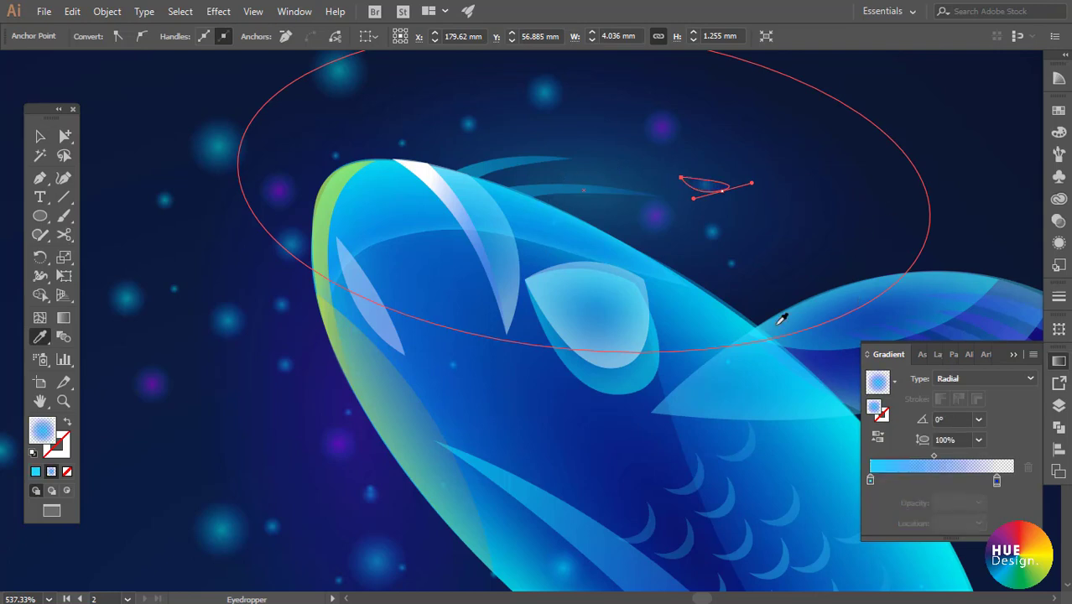
left_click(577, 507)
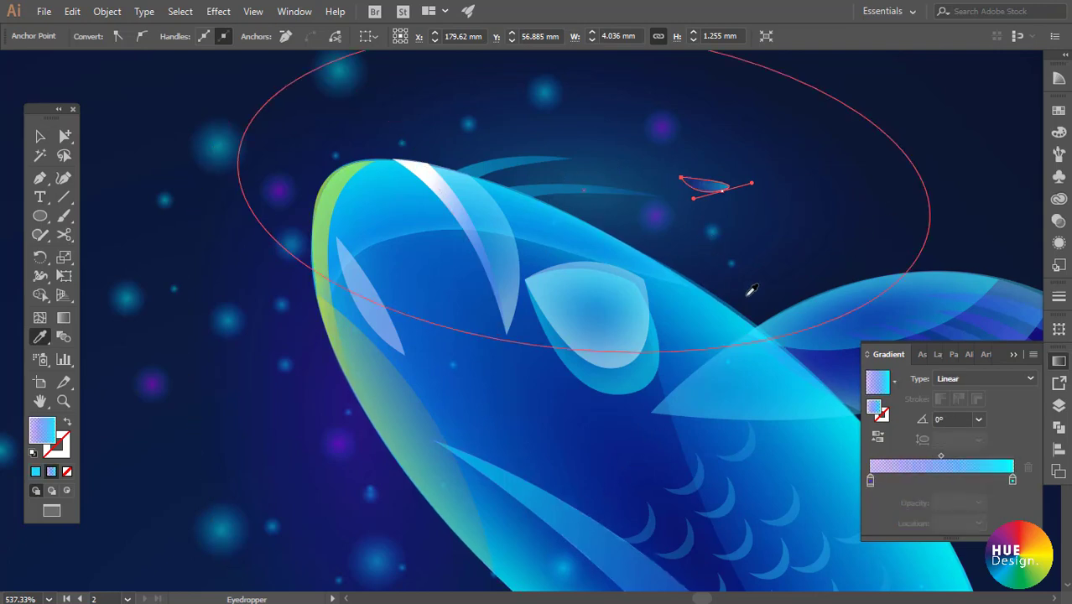
key("v")
left_click(967, 175)
scroll(690, 290, "down", 2, "alt")
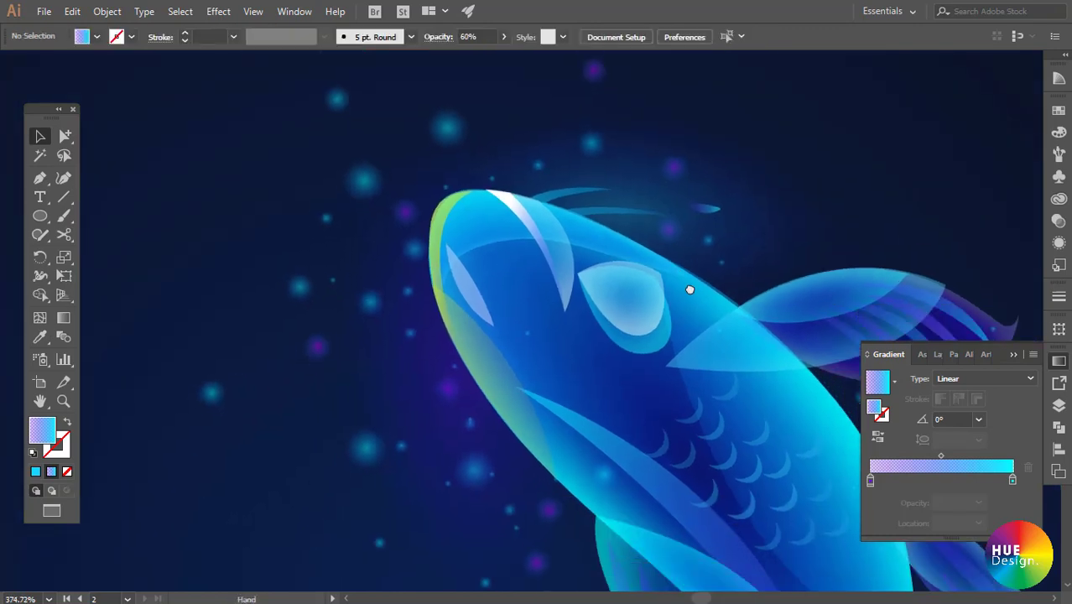
left_click_drag(689, 290, 664, 244)
left_click(679, 166)
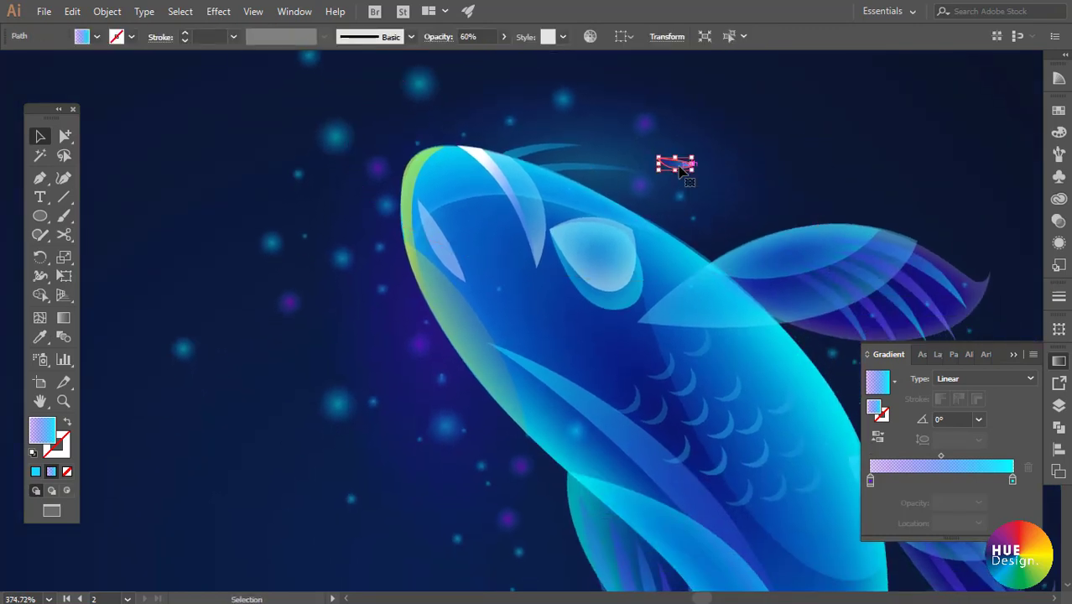
- Duplicate the sliver toward the upper left of the head and scale the copy down
left_click_drag(680, 166, 678, 226)
key("ctrl+z")
left_click(672, 318, "ctrl+alt")
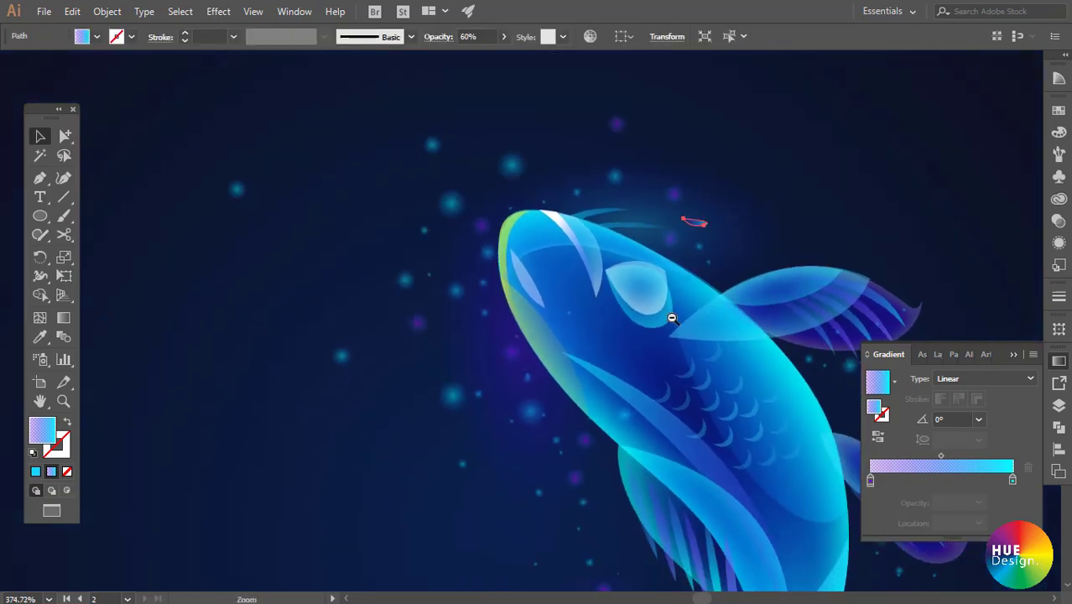
scroll(672, 318, "up", 2, "alt")
left_click(725, 247)
scroll(621, 189, "up", 1, "alt")
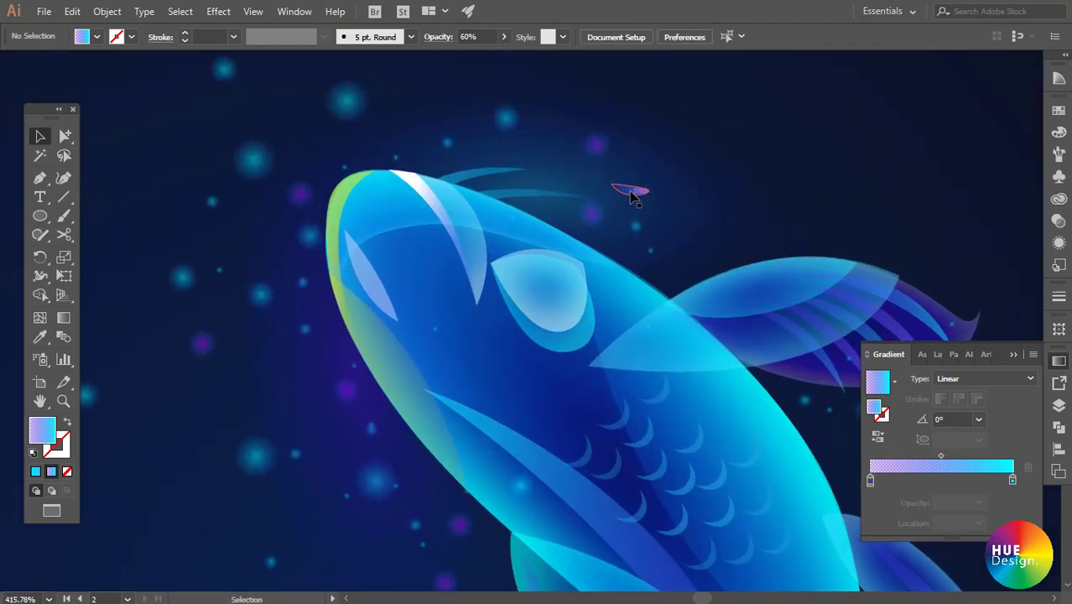
mouse_move(633, 192)
left_mouse_down("alt")
mouse_move(547, 156)
mouse_move(557, 156)
mouse_move(366, 144)
left_mouse_up("alt")
left_click_drag(375, 137, 354, 139)
- Move a sliver to the right of the fish's body, between the fins
left_click(474, 131)
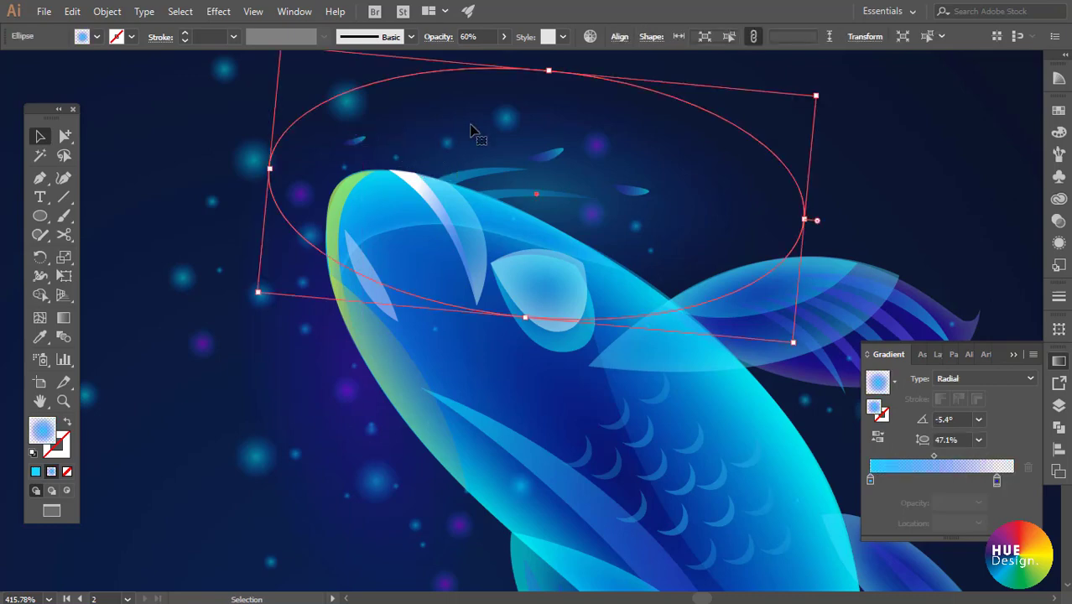
scroll(610, 291, "down", 2)
scroll(549, 338, "down", 2)
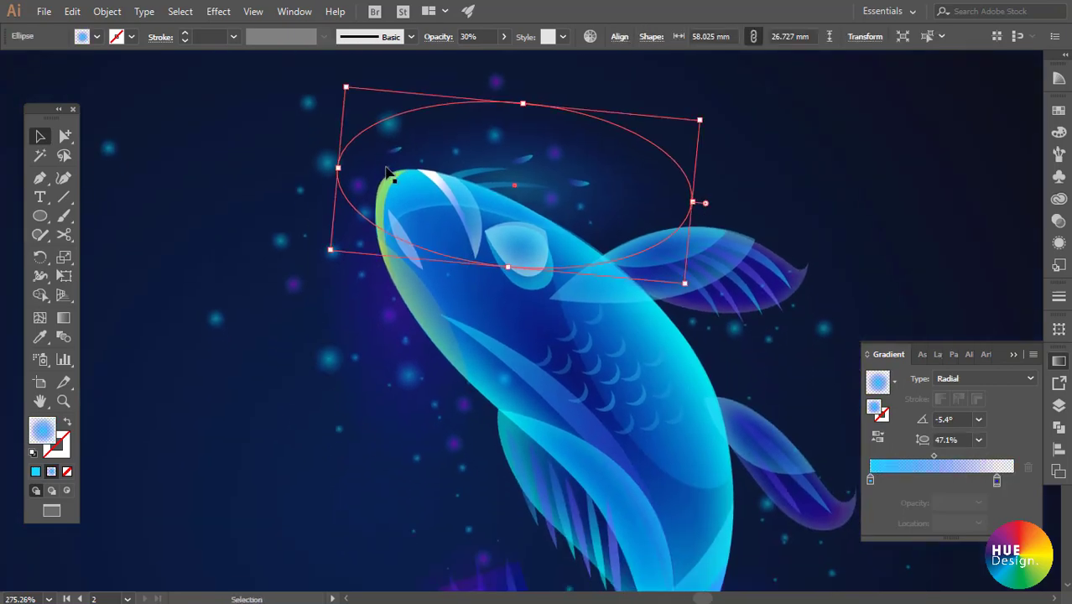
left_click_drag(394, 152, 738, 368)
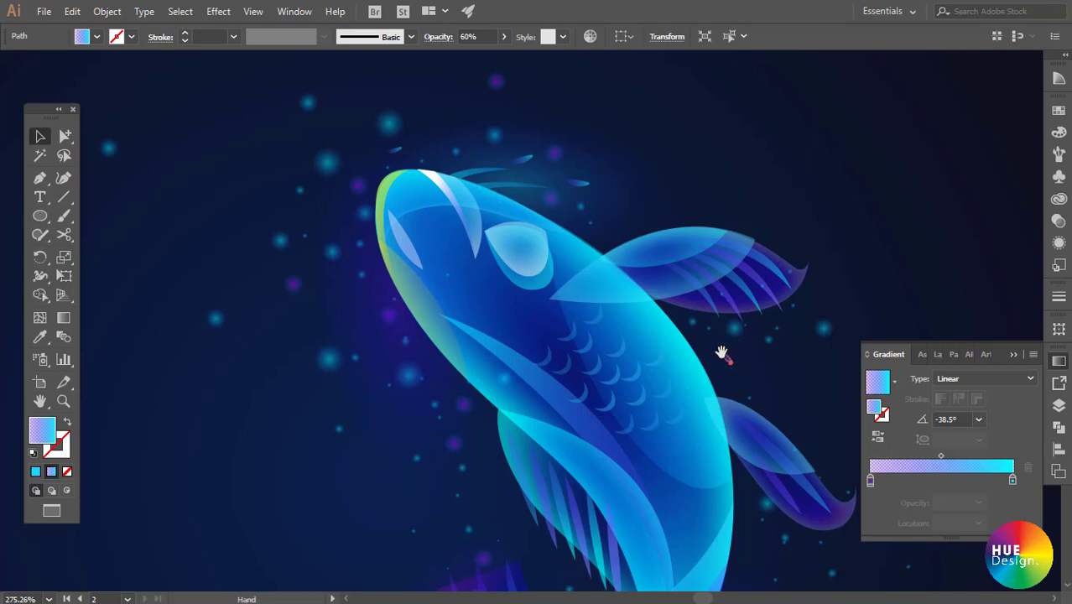
scroll(794, 444, "up", 2)
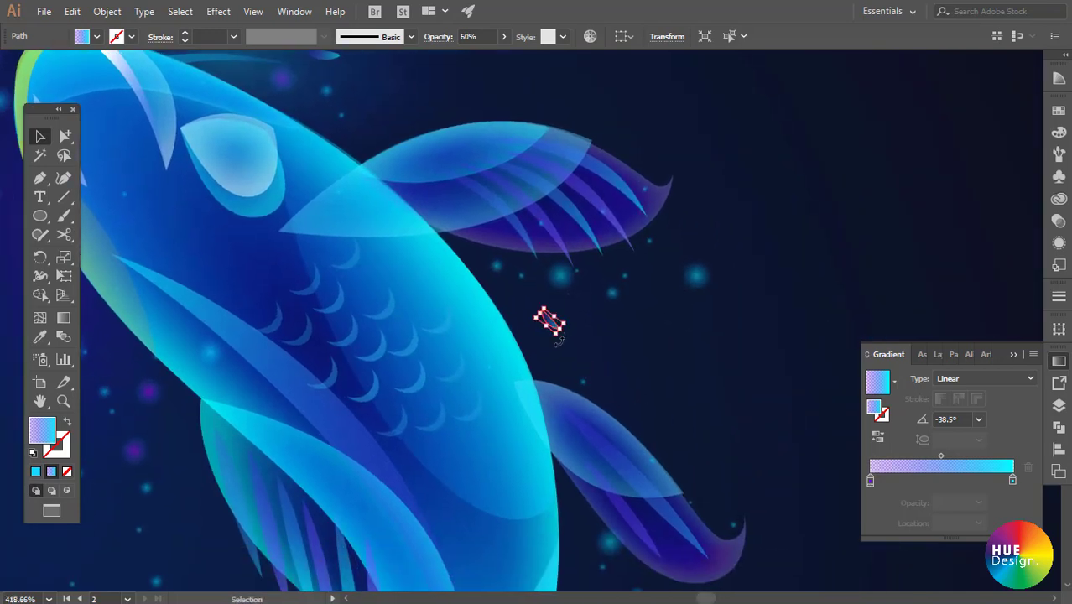
- Rotate one sliver to a steeper angle and move the head sliver down beside the fish's left side
mouse_move(558, 339)
left_mouse_down()
mouse_move(557, 322)
mouse_move(611, 358)
mouse_move(599, 339)
mouse_move(649, 342)
left_mouse_up()
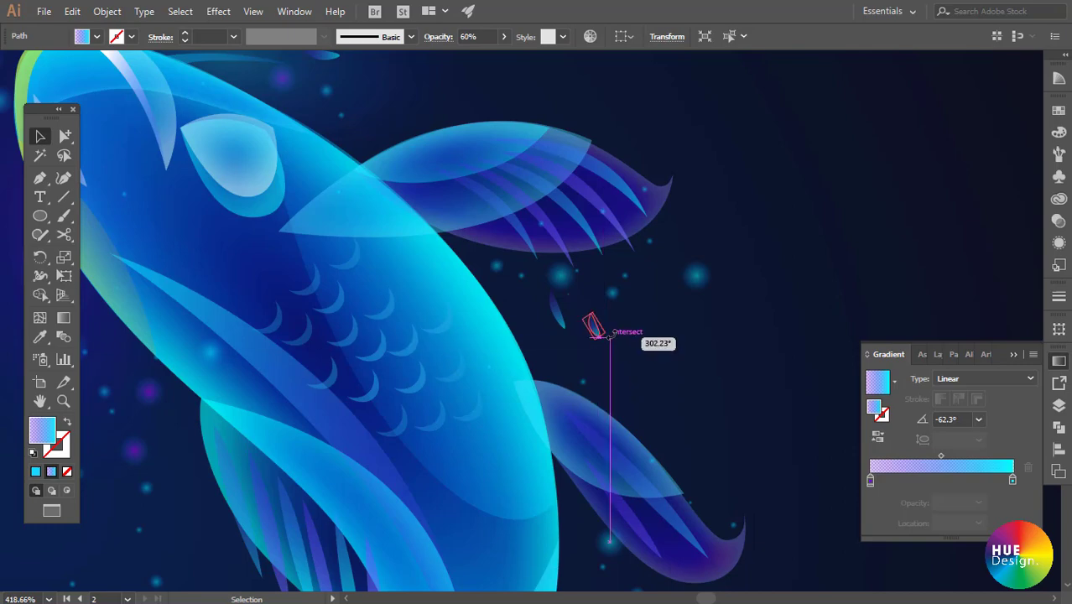
left_click(721, 340)
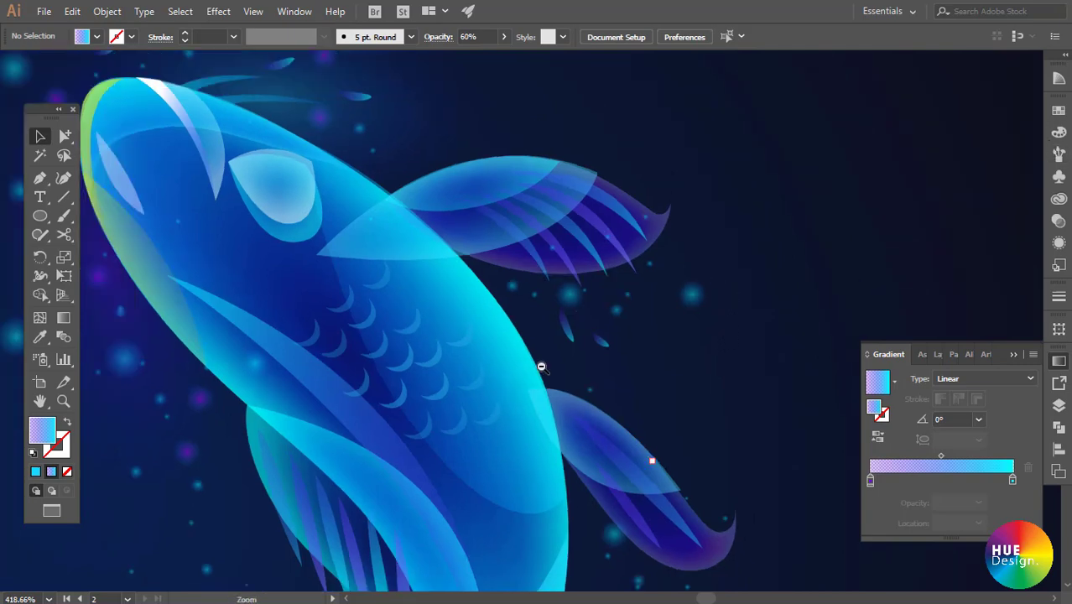
left_click_drag(613, 360, 638, 293)
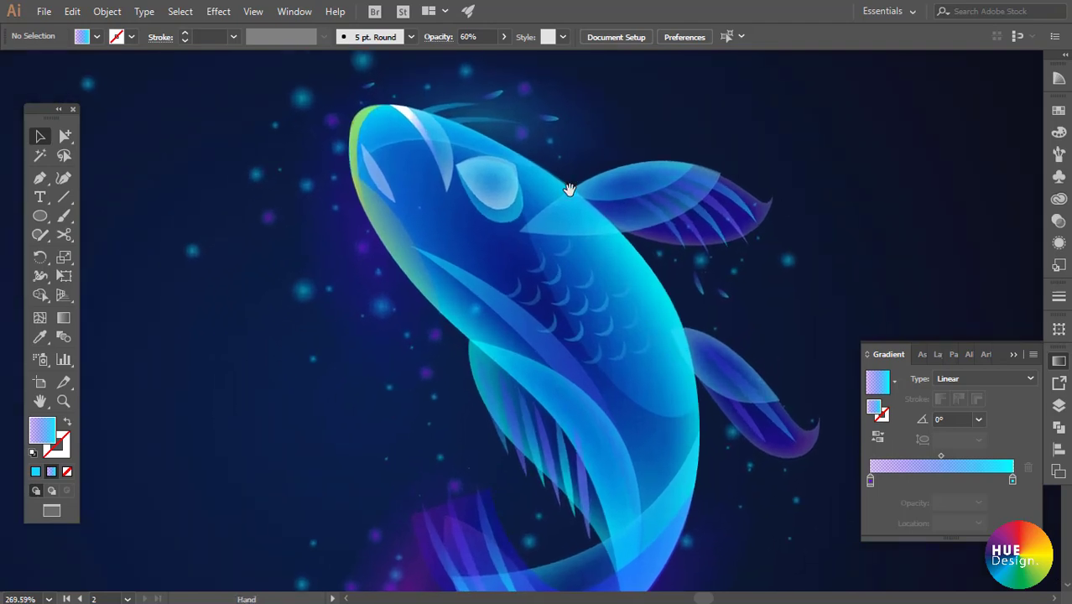
key("v")
left_click(548, 118)
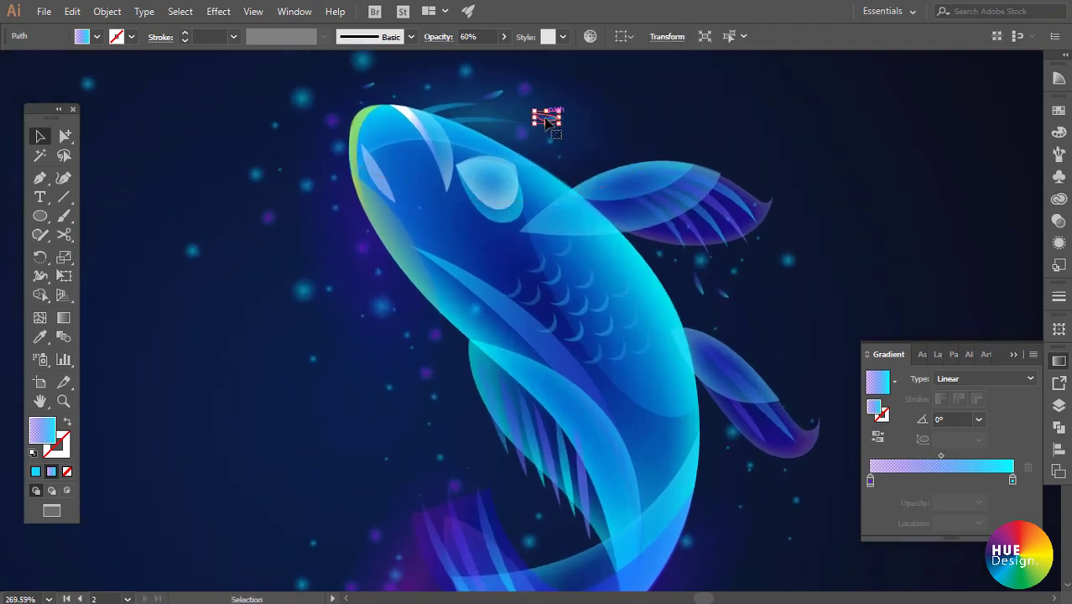
mouse_move(554, 119)
left_mouse_down()
mouse_move(417, 398)
mouse_move(397, 399)
left_mouse_up()
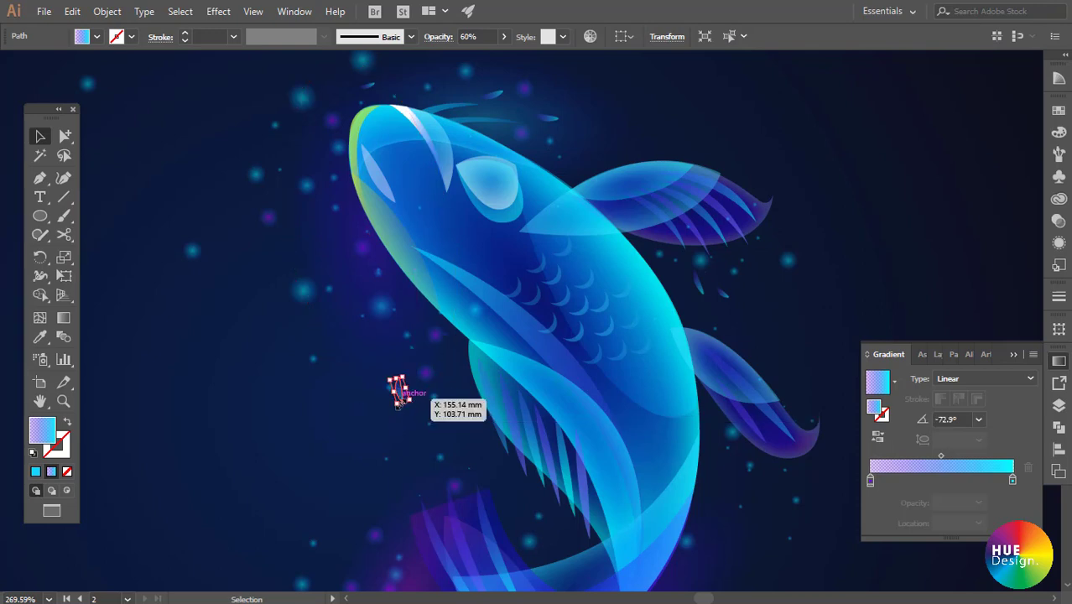
left_click_drag(401, 400, 389, 357)
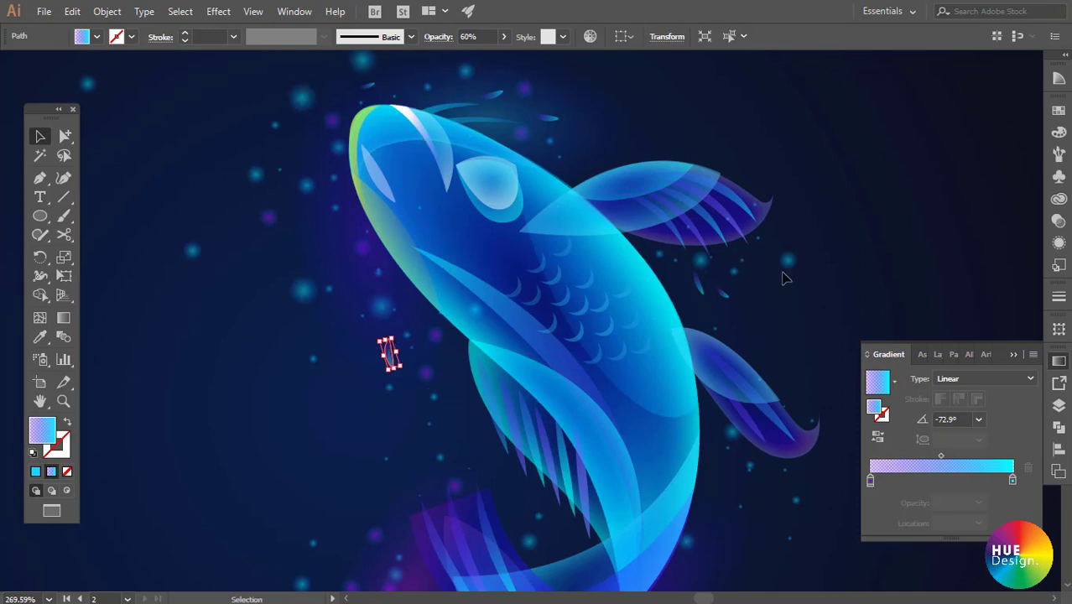
left_click(869, 283)
- Place a sliver further up-left and nudge the small bubble beside the fish's head
scroll(612, 335, "down", 2)
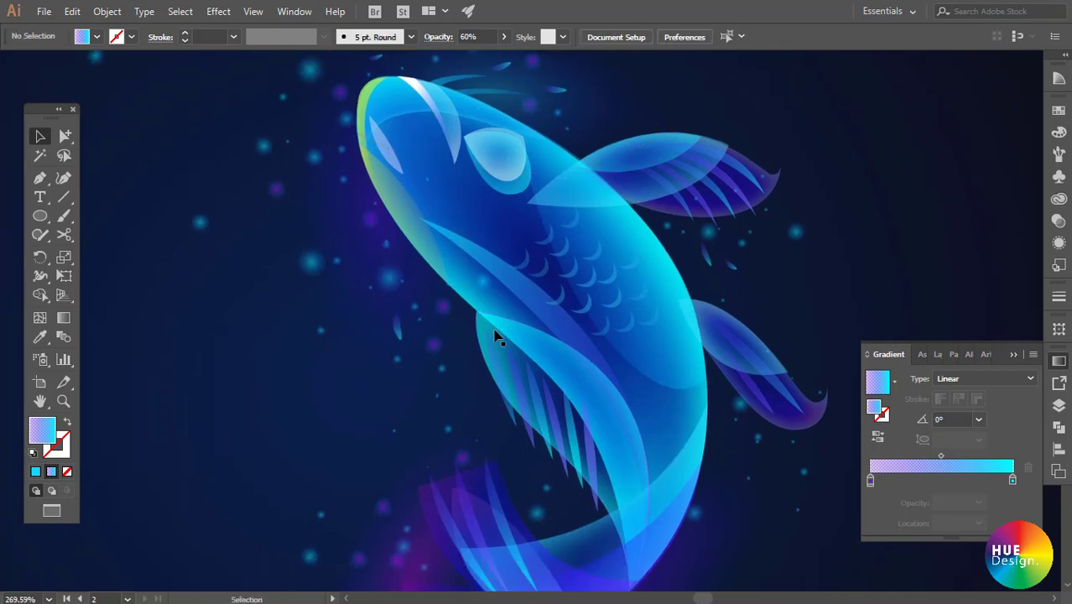
mouse_move(397, 330)
left_mouse_down()
mouse_move(357, 212)
mouse_move(366, 236)
left_mouse_up()
key("ctrl+shift+a")
scroll(430, 371, "up", 2)
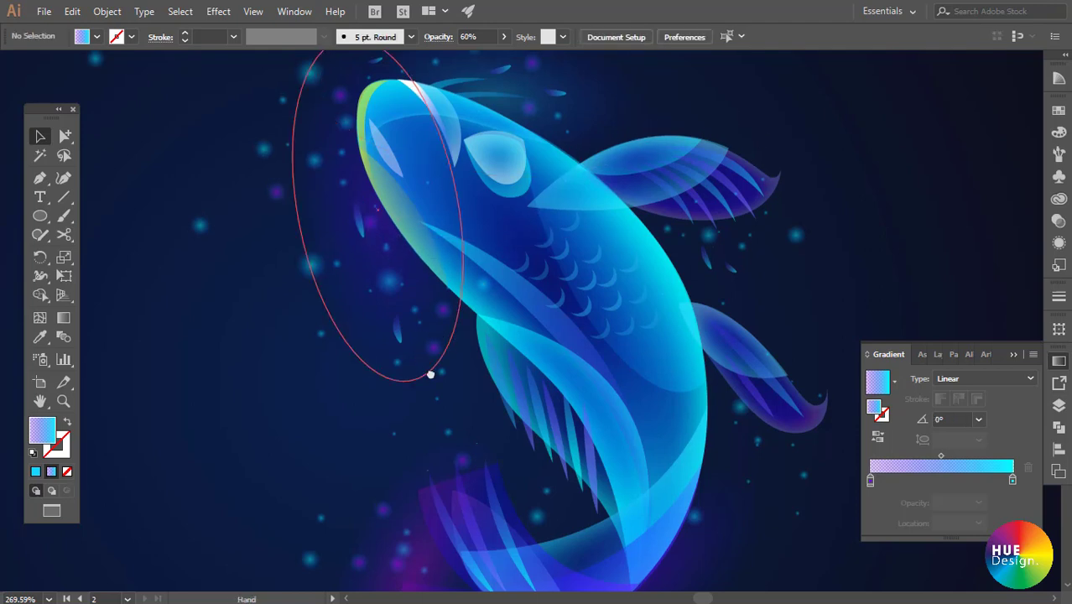
scroll(403, 336, "left", 1)
mouse_move(389, 274)
left_mouse_down()
mouse_move(491, 382)
mouse_move(408, 375)
mouse_move(417, 433)
left_mouse_up()
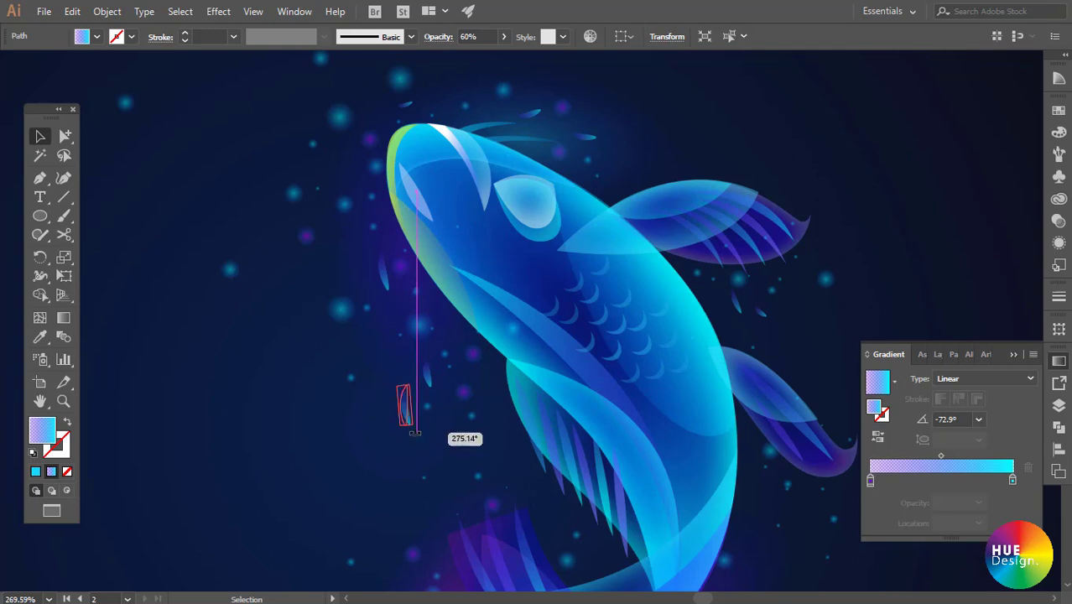
left_click(707, 110)
scroll(545, 337, "down", 3)
scroll(598, 309, "down", 3)
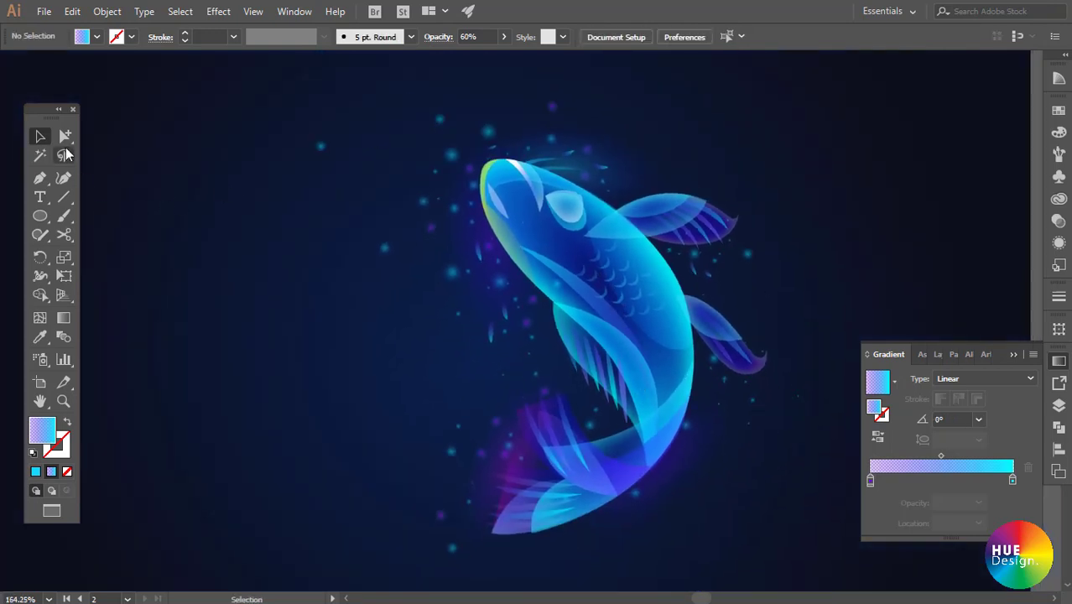
- Try selecting the bubble path and head glow ellipse inside the fish group, then deselect
left_click(67, 138)
left_click(423, 204)
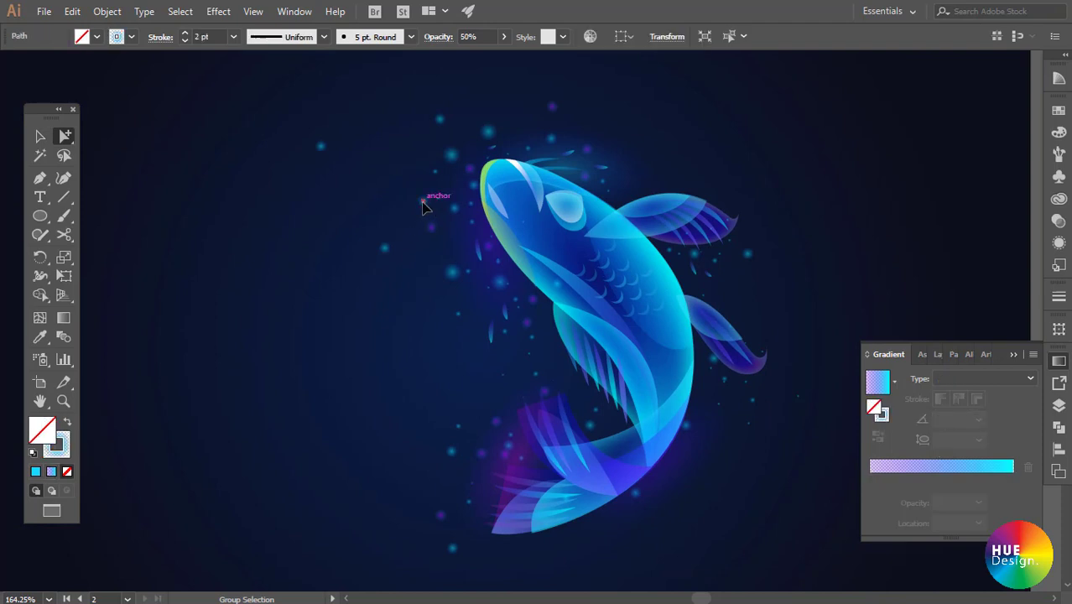
left_click(477, 192)
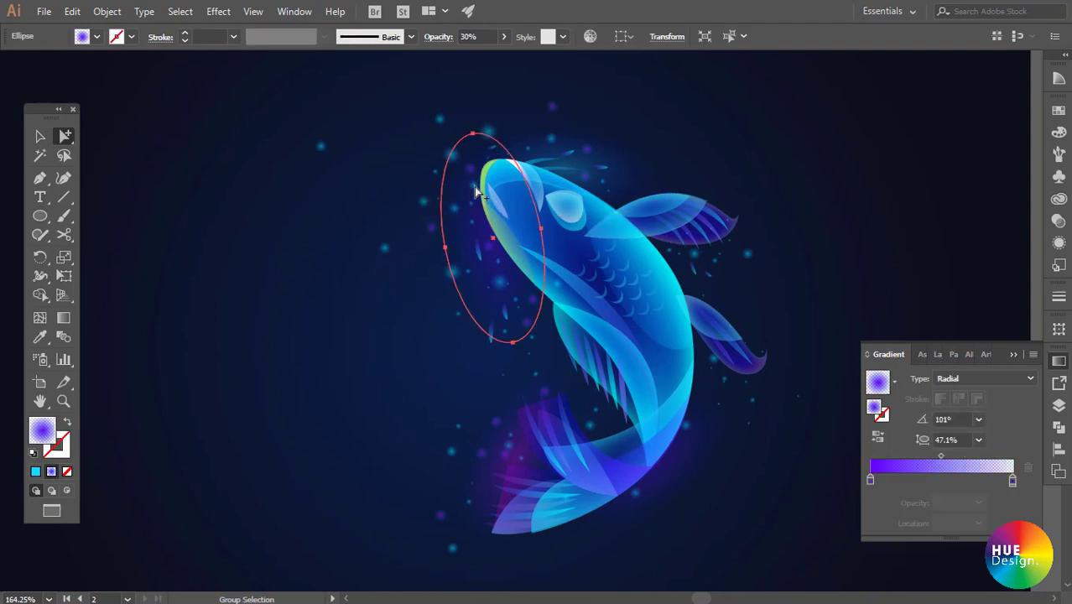
left_click(782, 153)
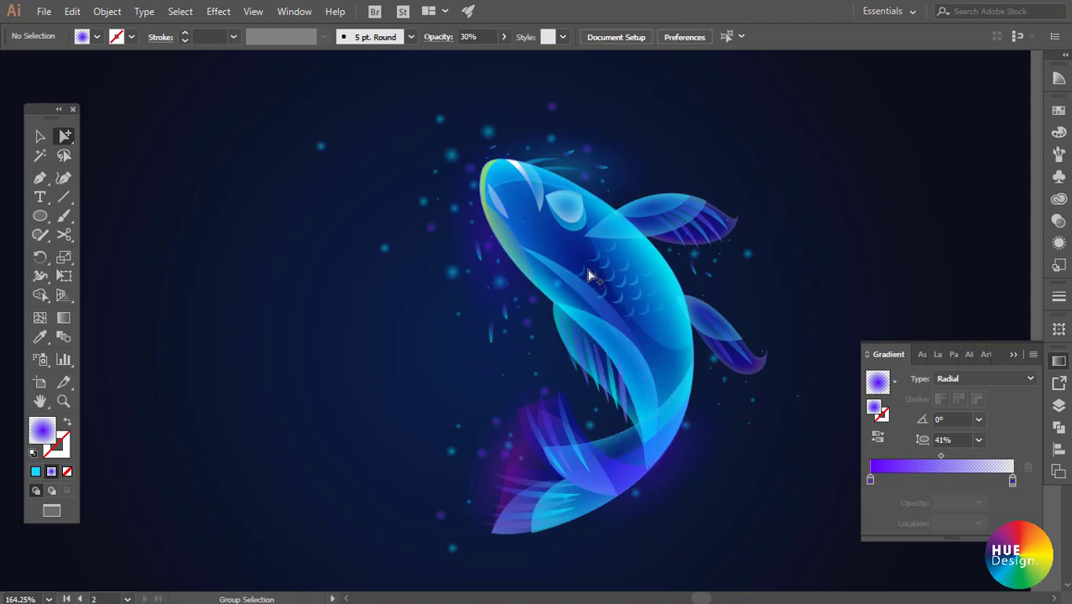
key("v")
scroll(585, 227, "down", 3)
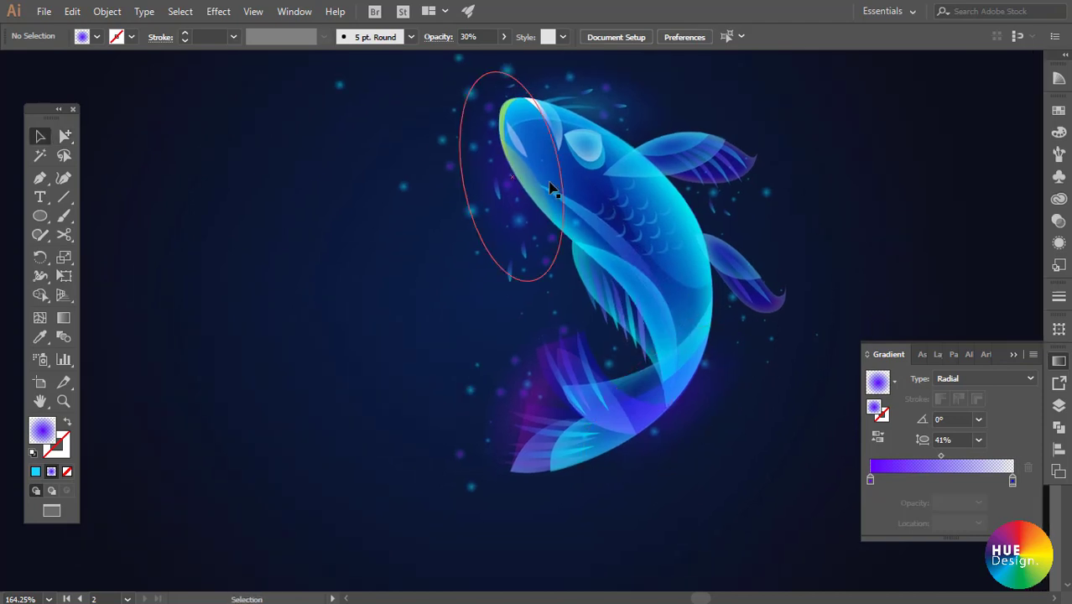
key("a")
- Set the belly body piece's left gradient stop opacity to 0%
left_click(611, 204)
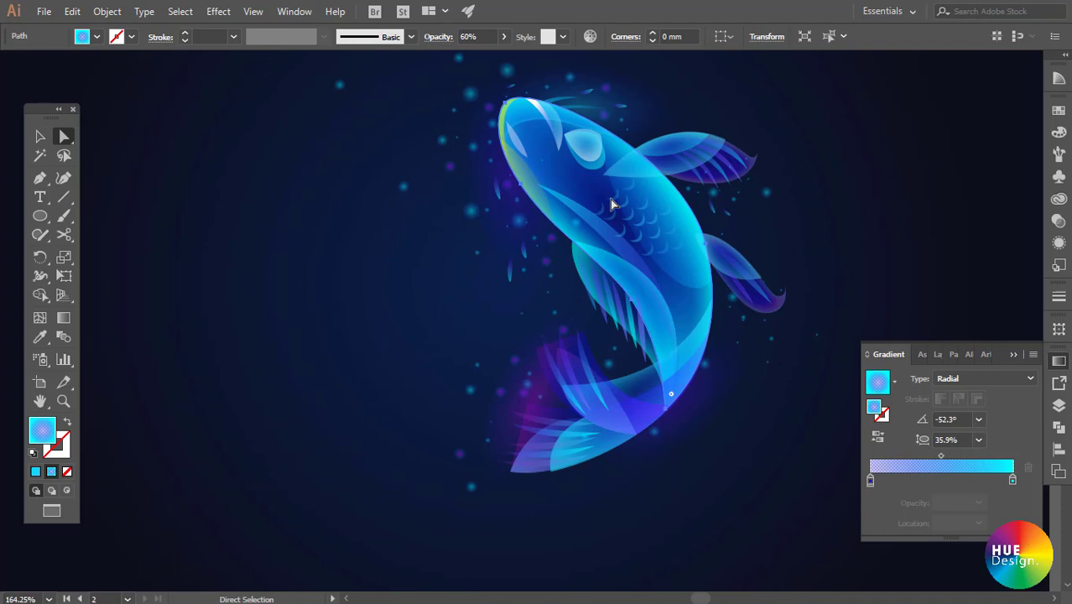
left_click(870, 480)
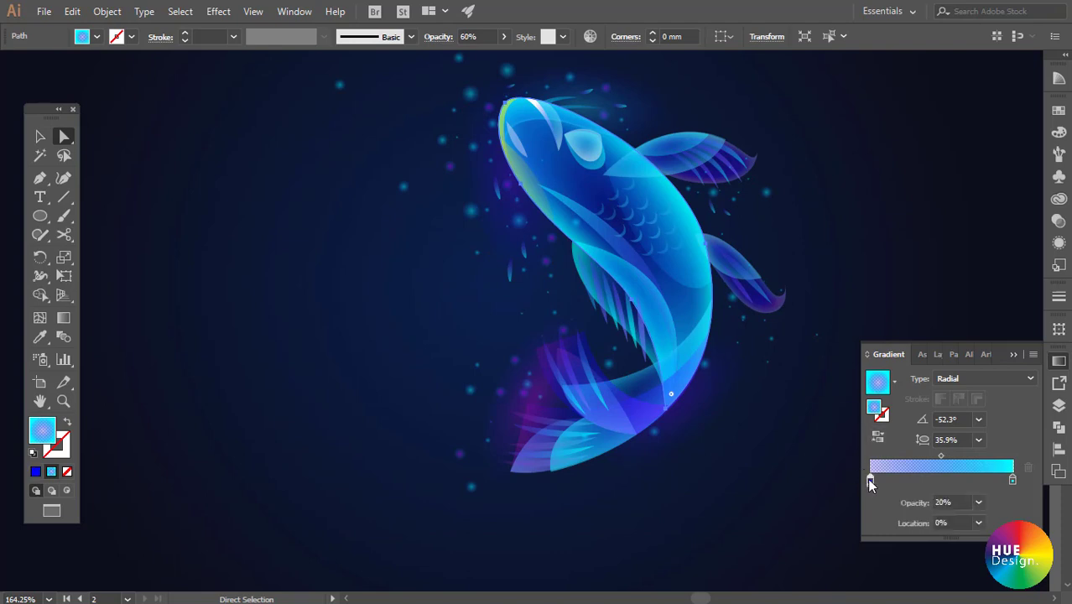
left_click(979, 503)
left_click(986, 310)
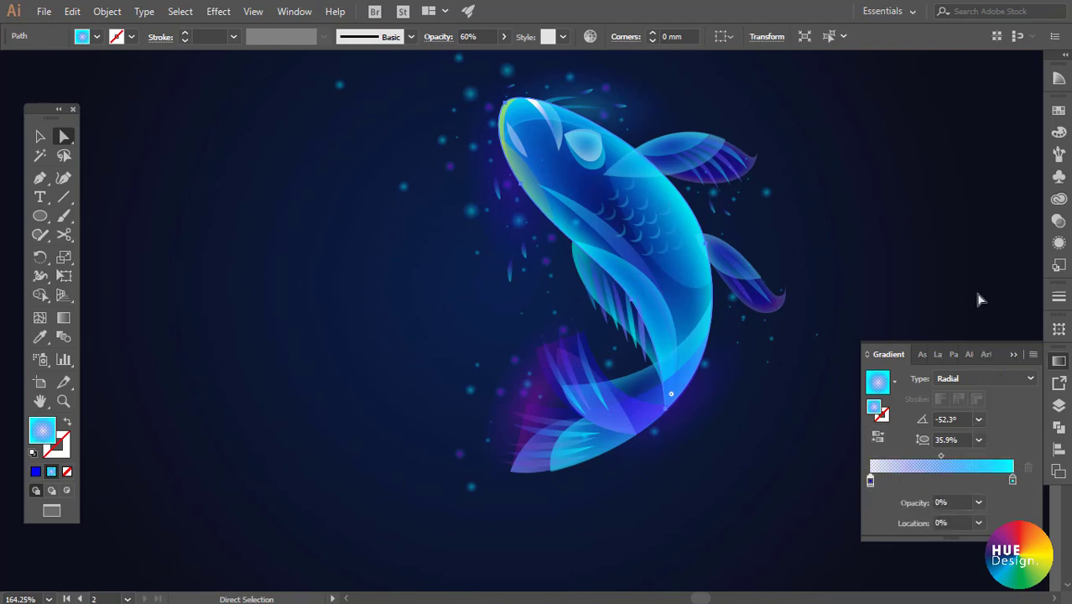
left_click(925, 222)
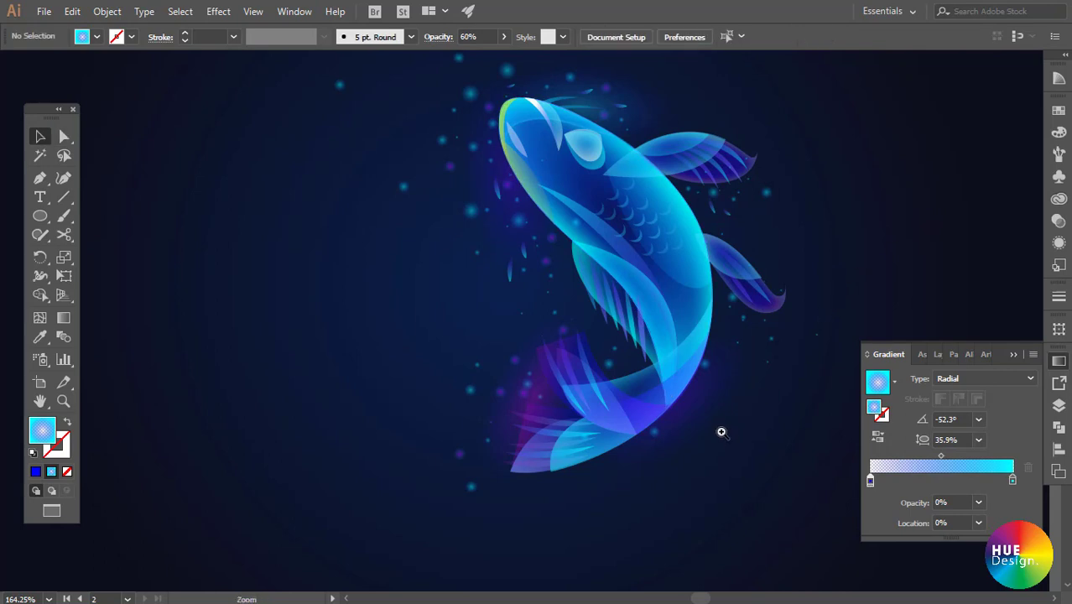
left_click_drag(721, 432, 655, 414)
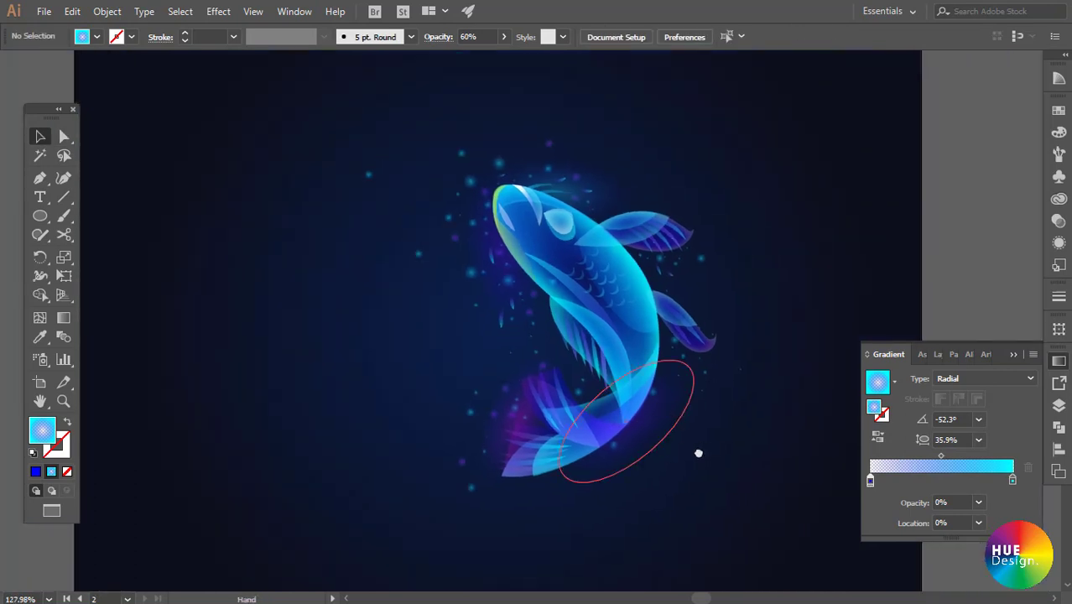
- Change the tail glow ellipse's left gradient stop from magenta to yellow ffdc2a
mouse_move(698, 453)
left_mouse_down()
mouse_move(658, 462)
mouse_move(574, 440)
left_mouse_up()
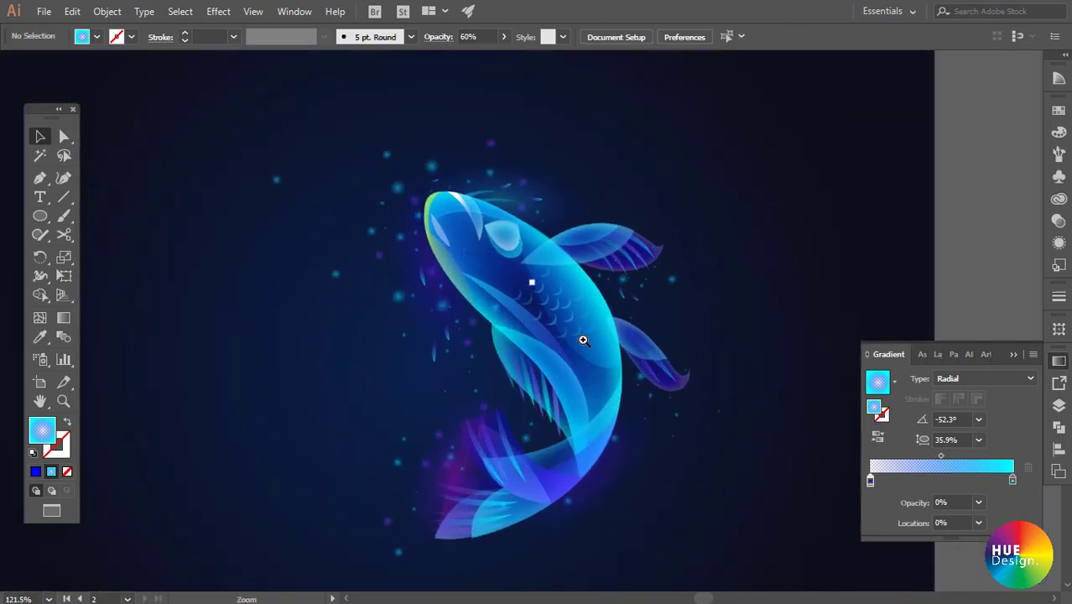
left_click_drag(584, 340, 592, 409)
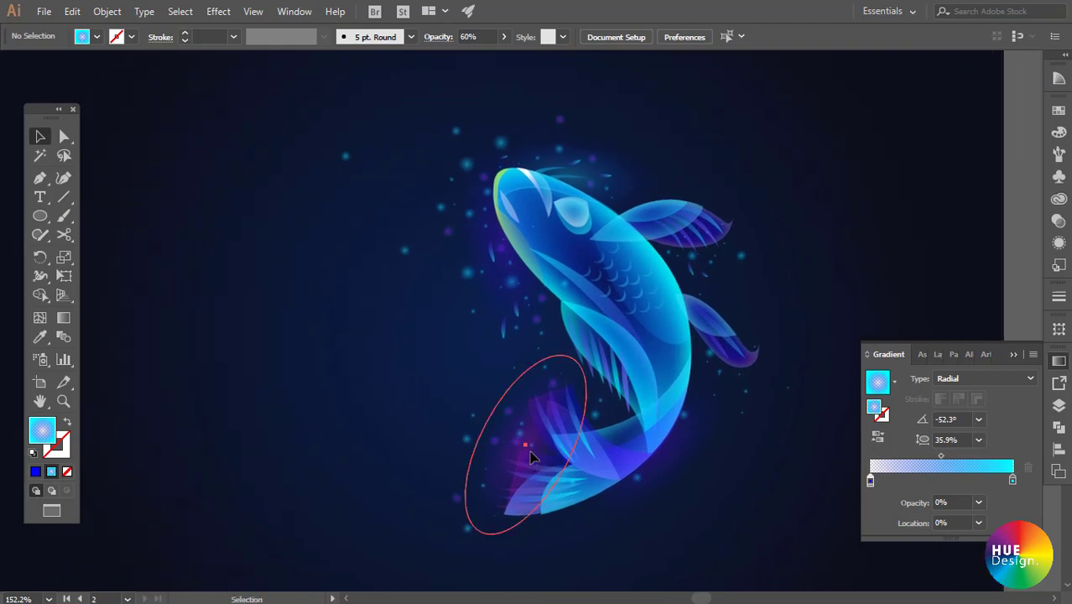
left_click(532, 460)
left_click(870, 479)
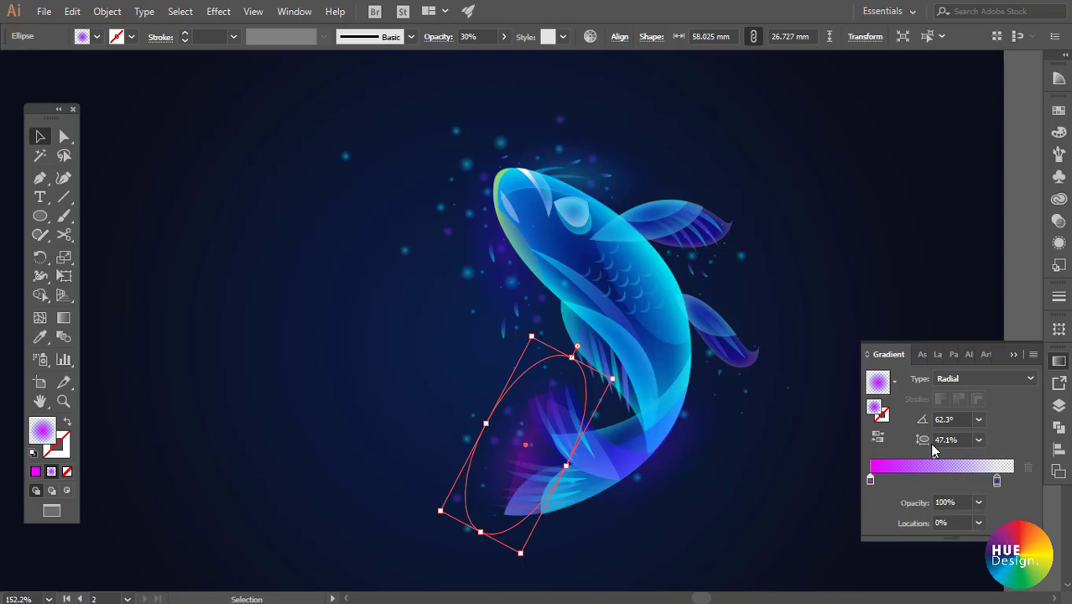
double_click(871, 479)
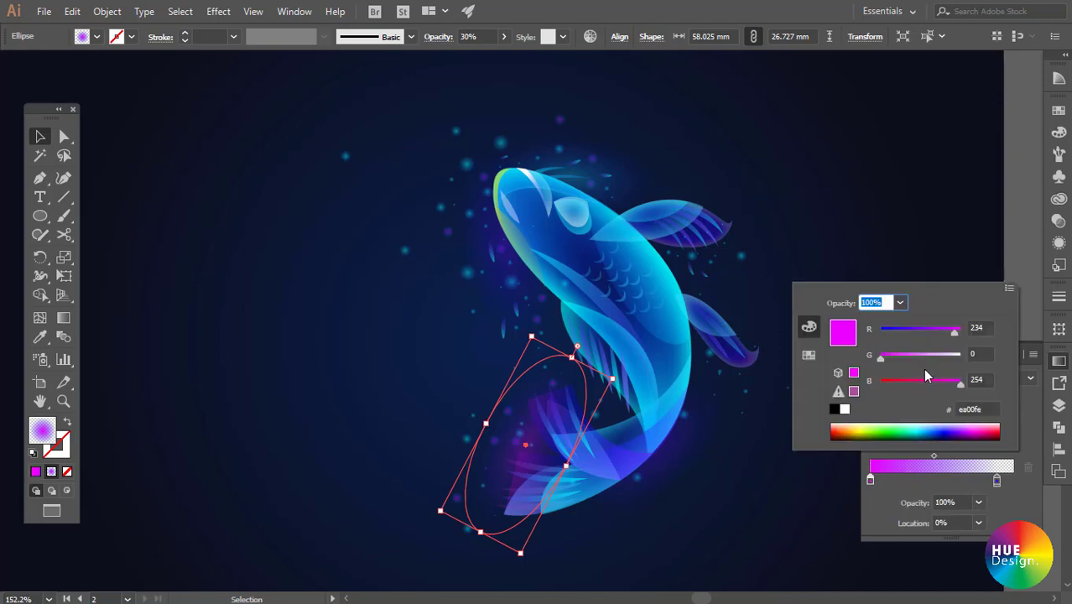
left_click(856, 428)
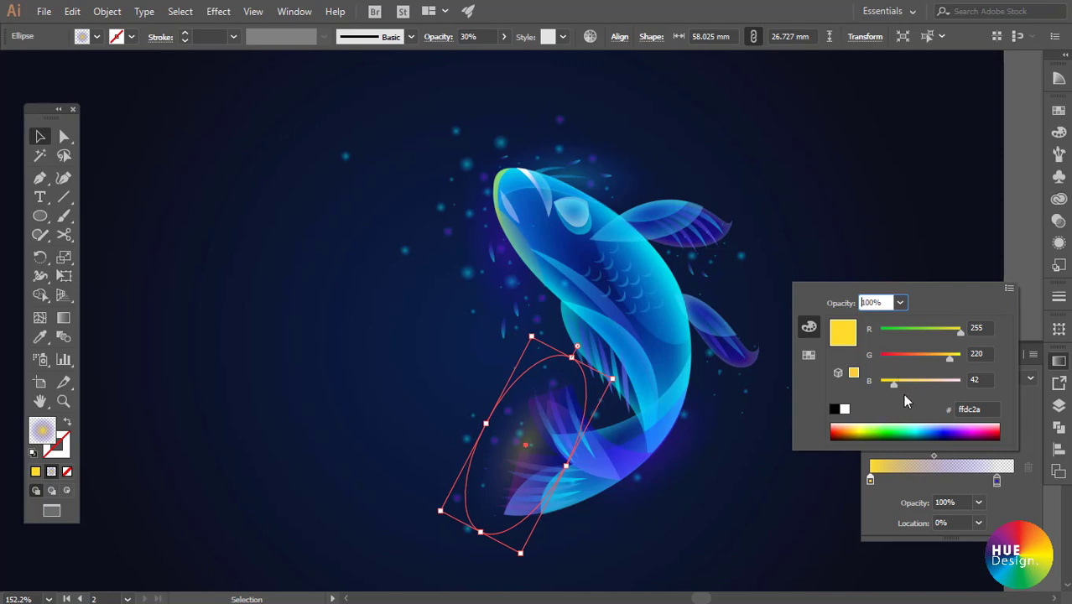
left_click(723, 454)
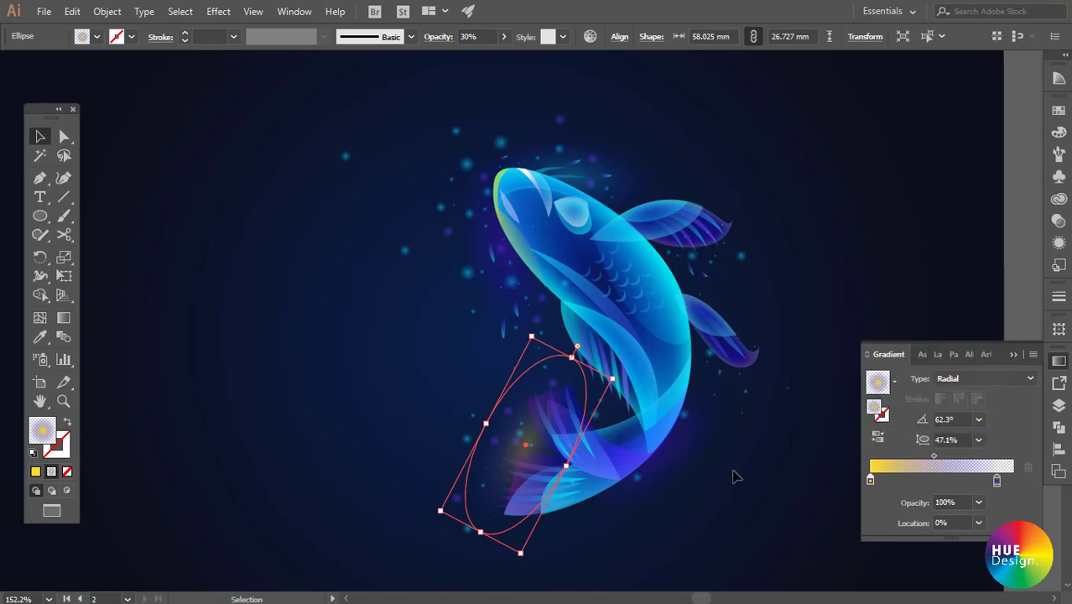
left_click(735, 477)
- Undo and redo the yellow change to compare, then recentre the view on the fish
key("ctrl+z")
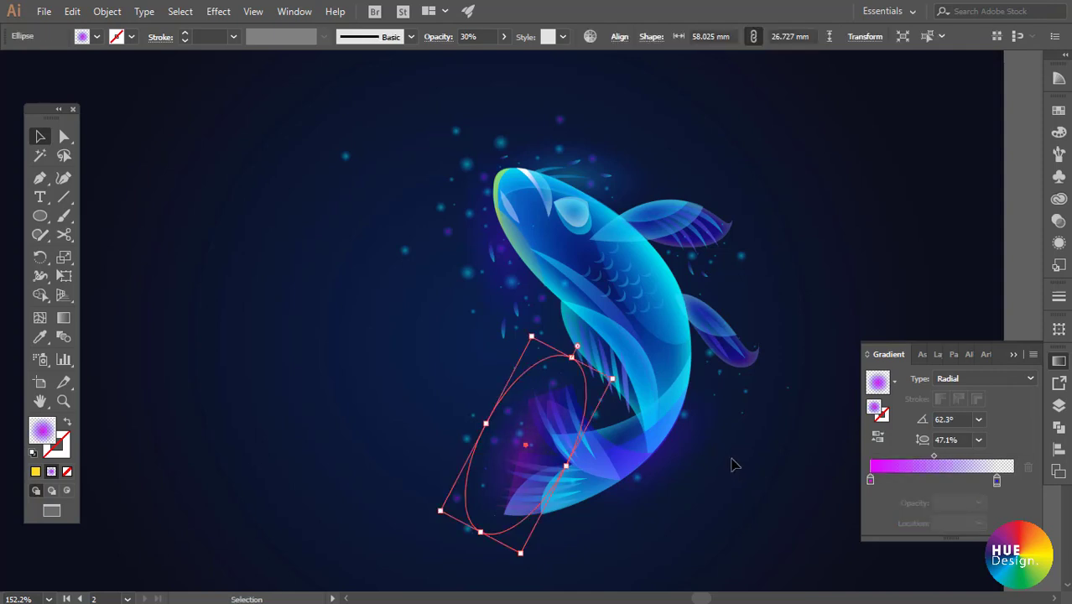
key("ctrl+shift+z")
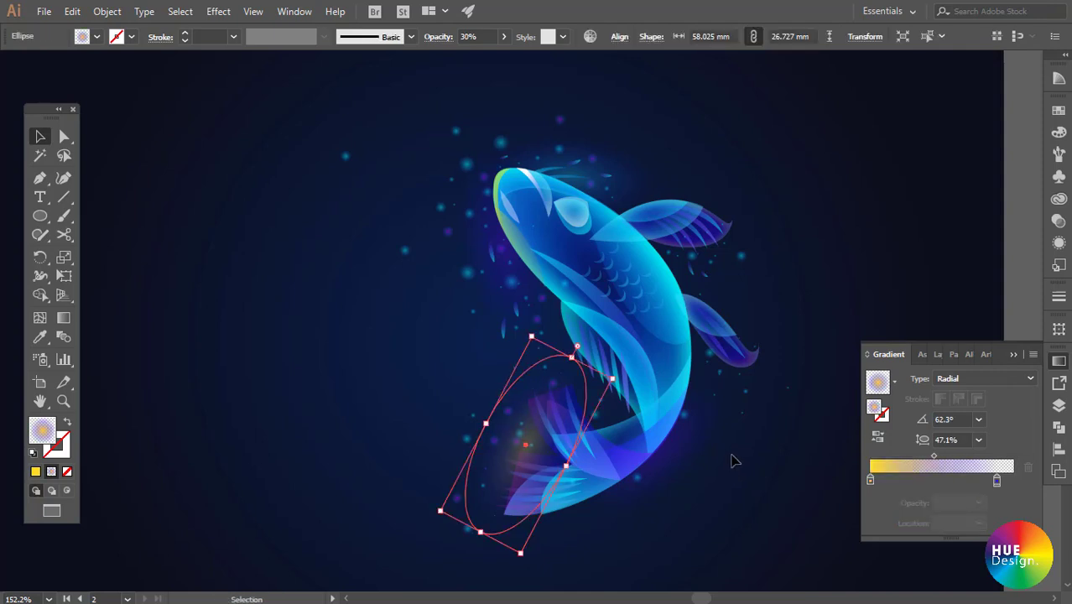
left_click(732, 460)
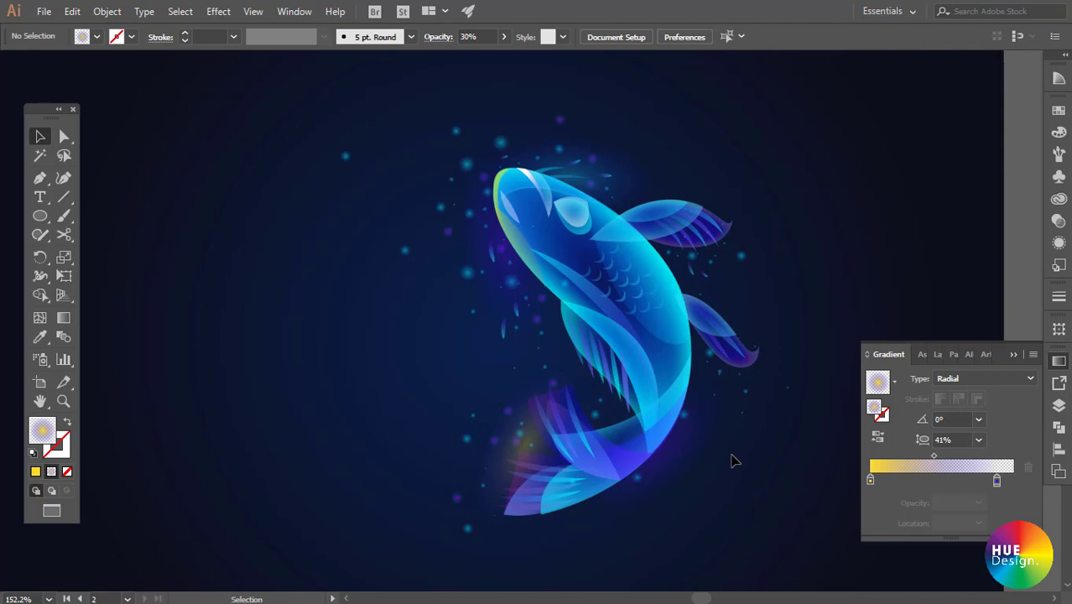
scroll(732, 460, "down", 1)
left_click_drag(721, 473, 771, 474)
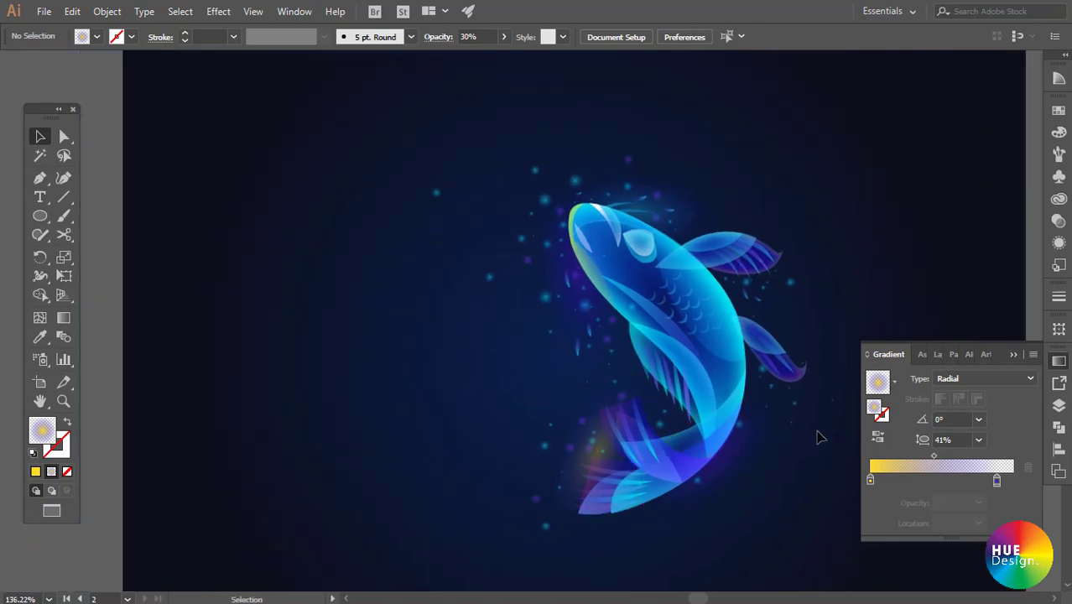
scroll(515, 421, "down", 1)
left_click_drag(515, 421, 558, 365)
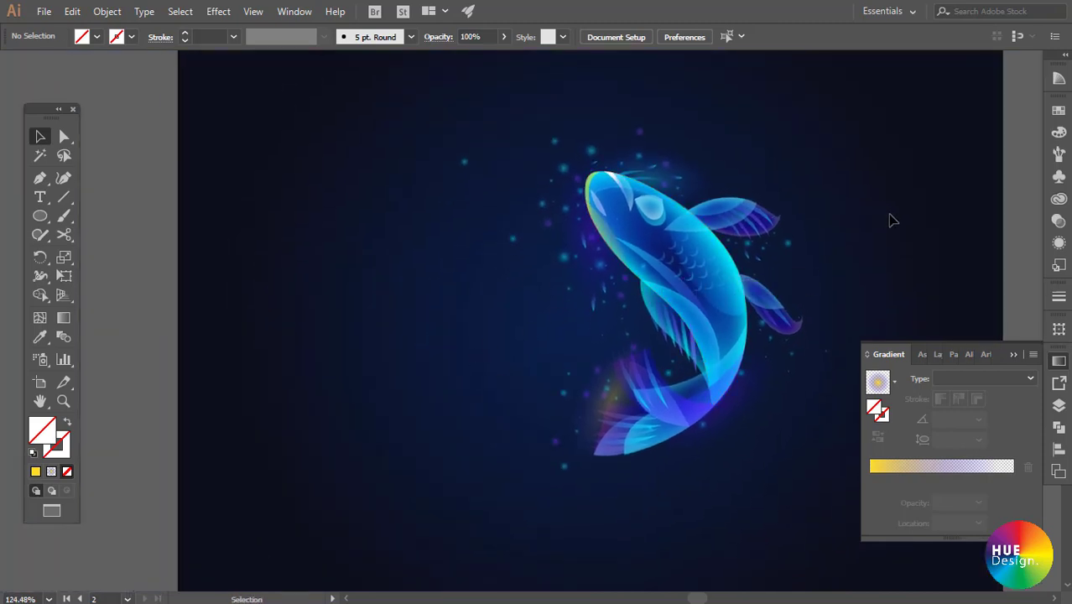
- Reflect a copy of all the koi artwork to the left, then select the mirrored fish
key("ctrl+a")
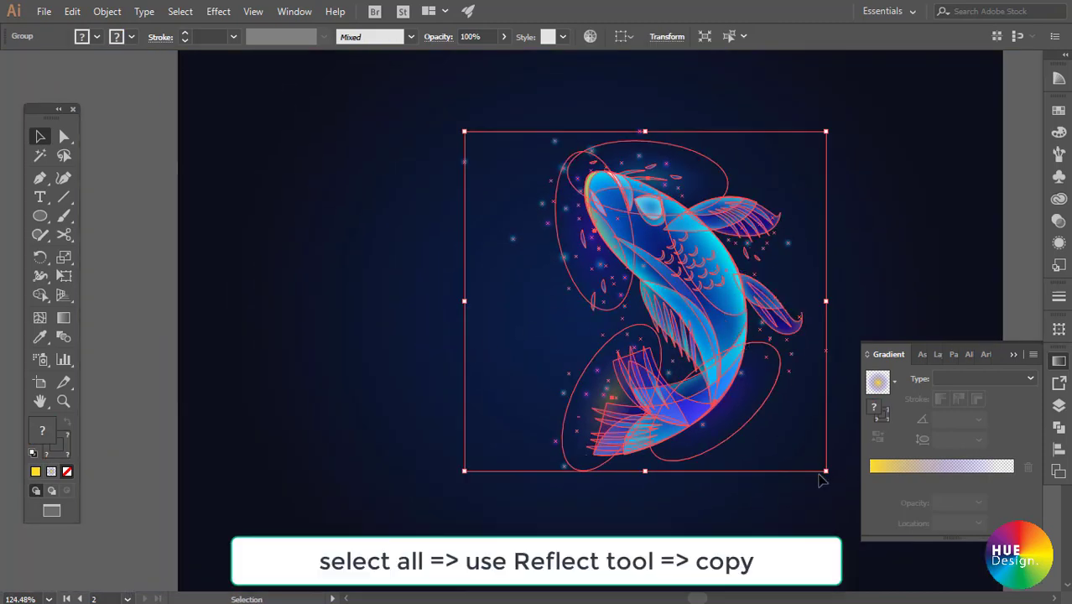
left_click(37, 260)
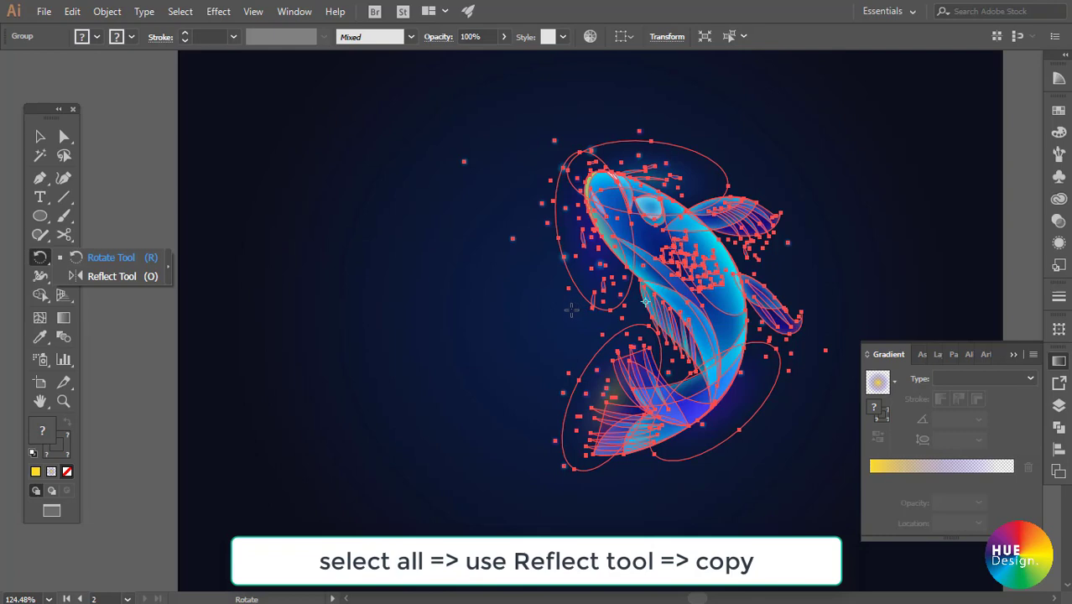
mouse_move(558, 307)
left_mouse_down()
mouse_move(579, 285)
mouse_move(473, 295)
mouse_move(470, 265)
left_mouse_up()
key("v")
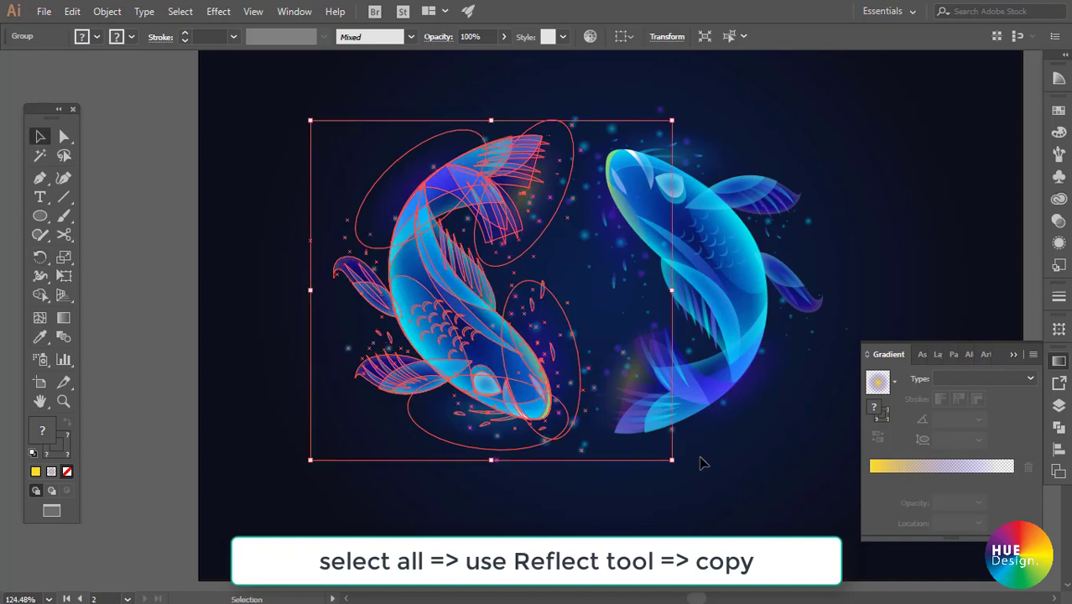
left_click(709, 462)
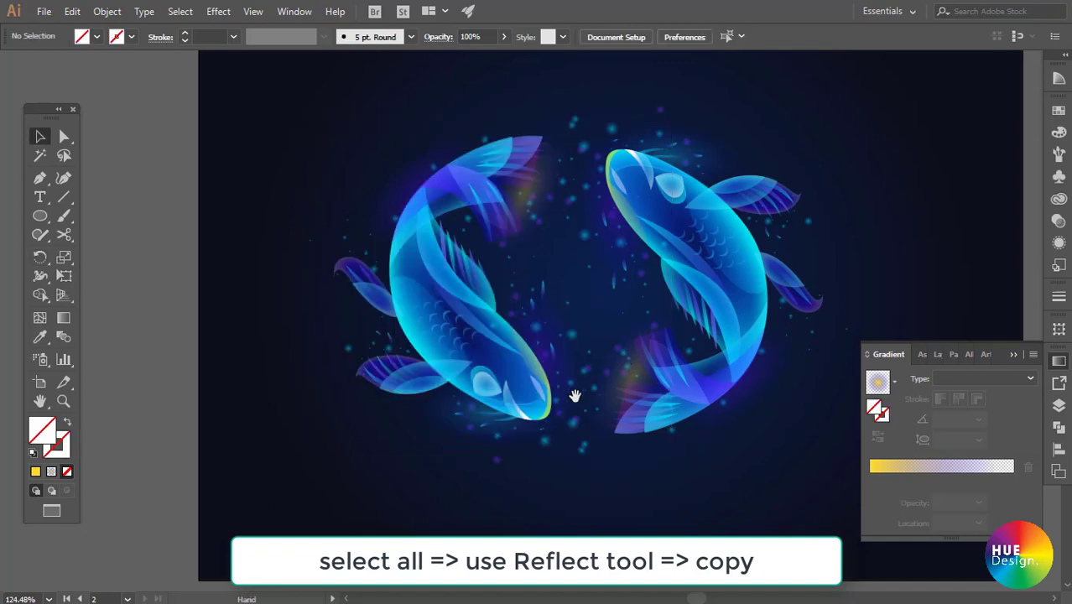
scroll(469, 227, "up", 1)
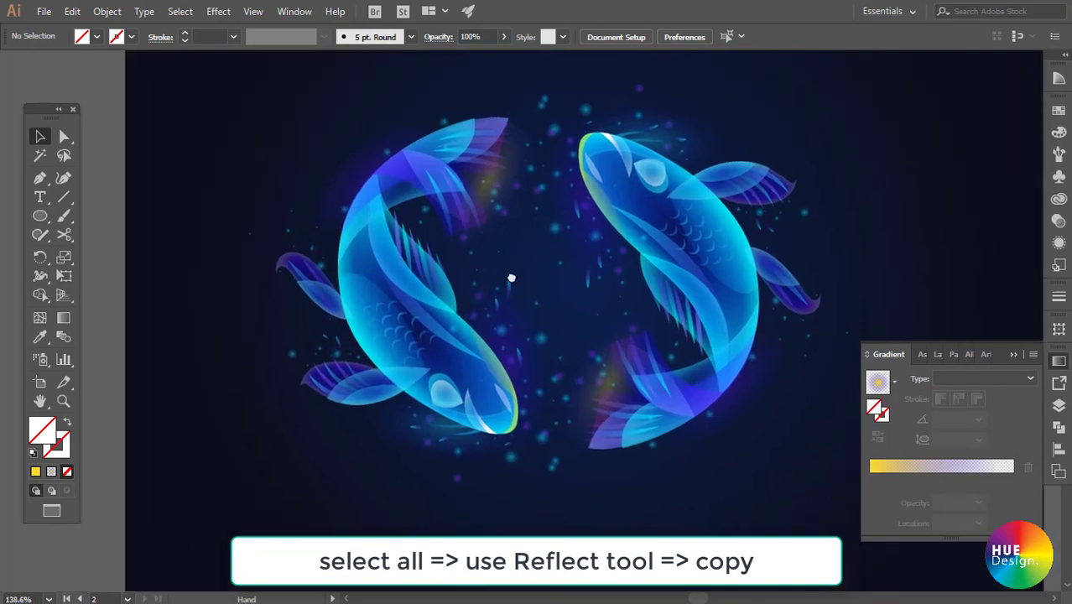
scroll(472, 254, "up", 1)
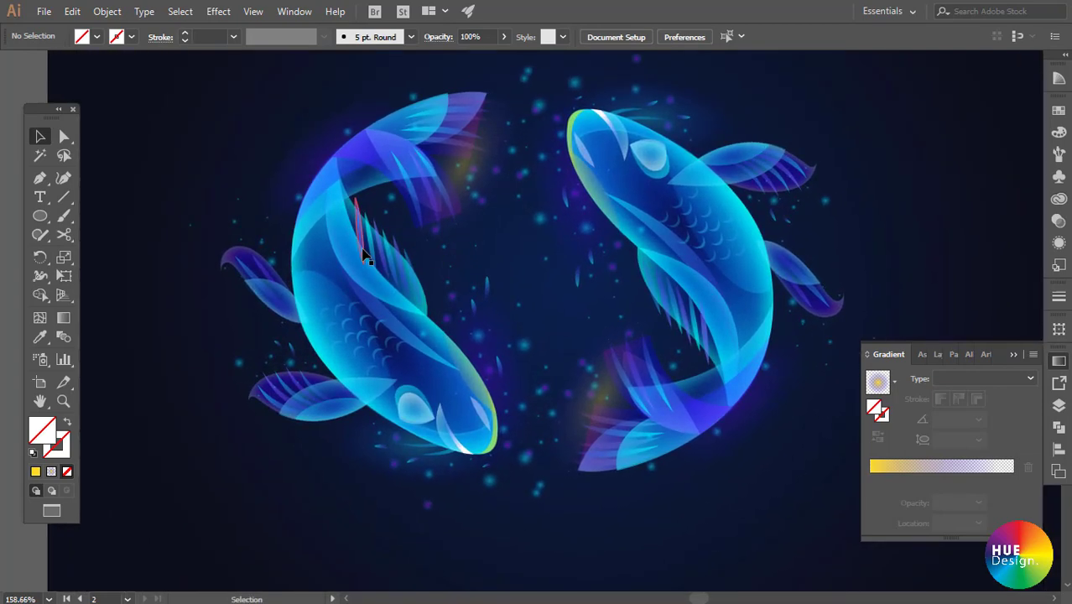
left_click(353, 334)
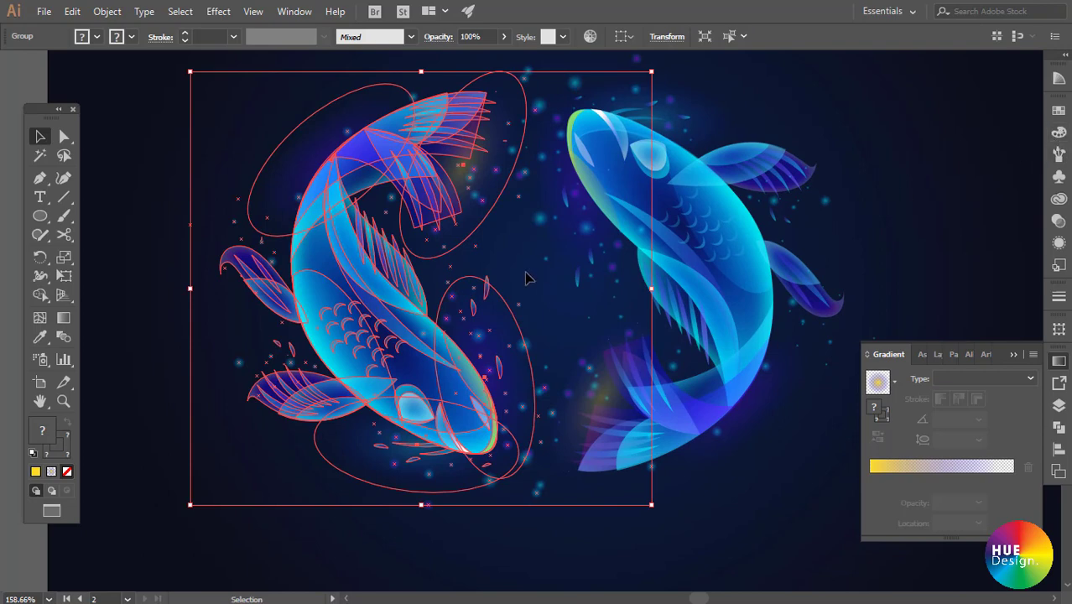
scroll(489, 263, "up", 1)
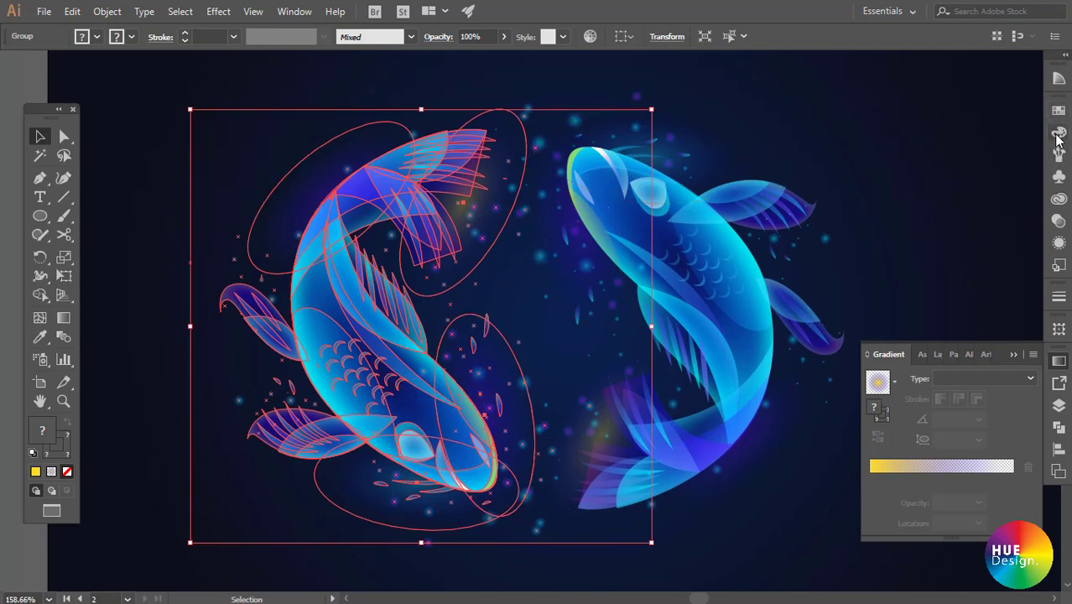
- Create Layer 3 and move the left koi onto it
left_click(1060, 426)
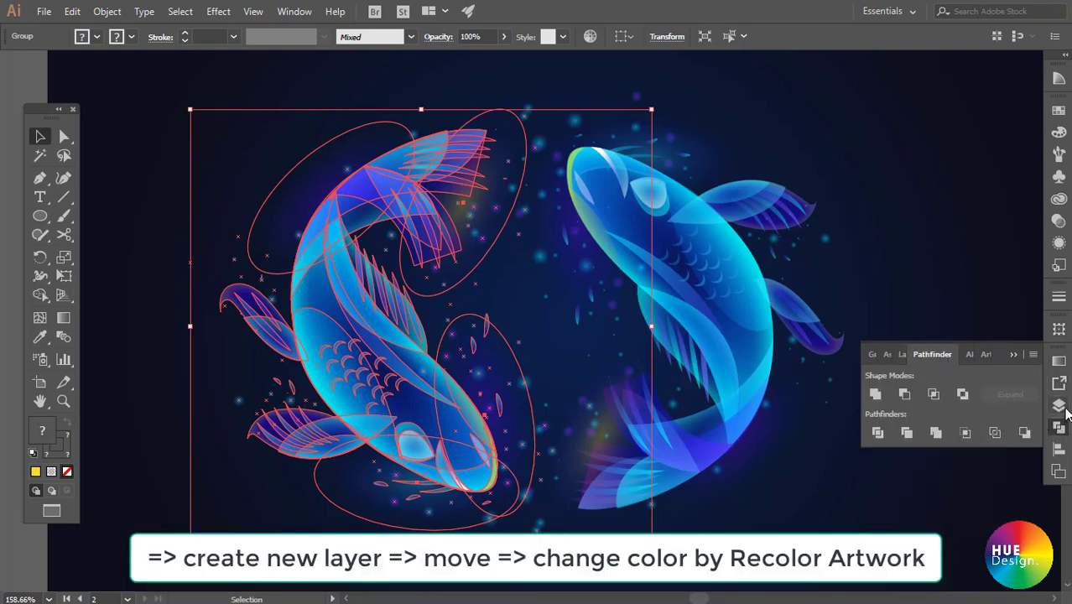
left_click(1059, 406)
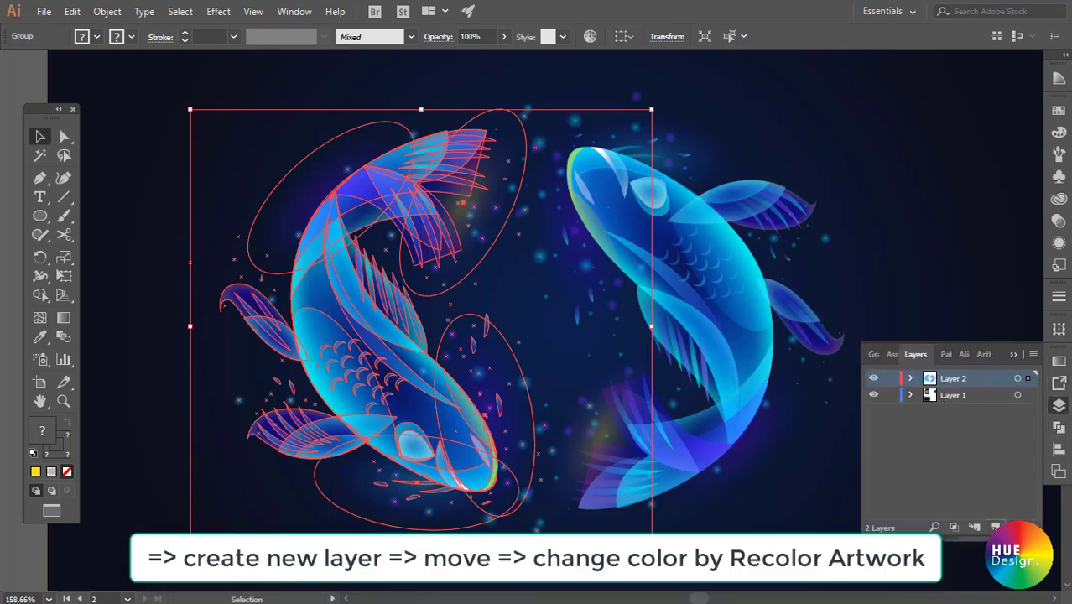
left_click(996, 527)
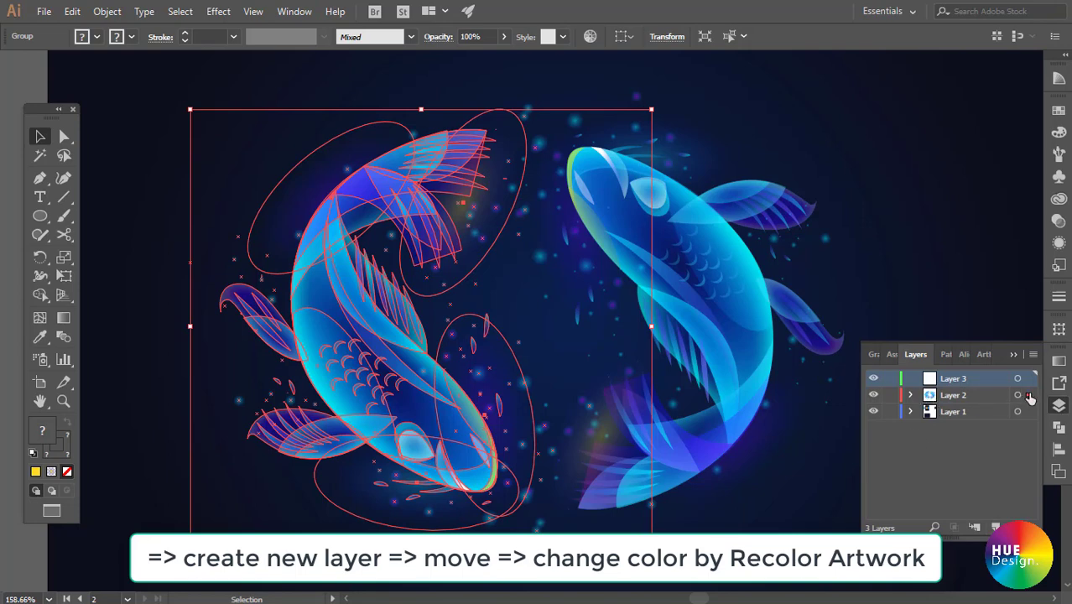
left_click_drag(1032, 382, 1031, 379)
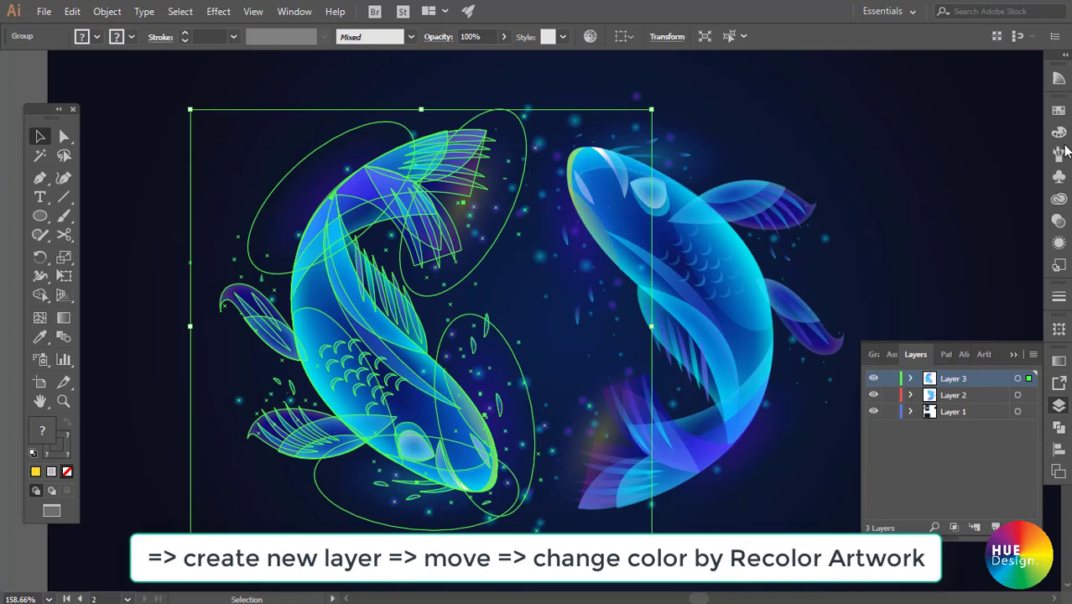
- Open Recolor Artwork from the Color Guide panel for the left koi
left_click(1060, 136)
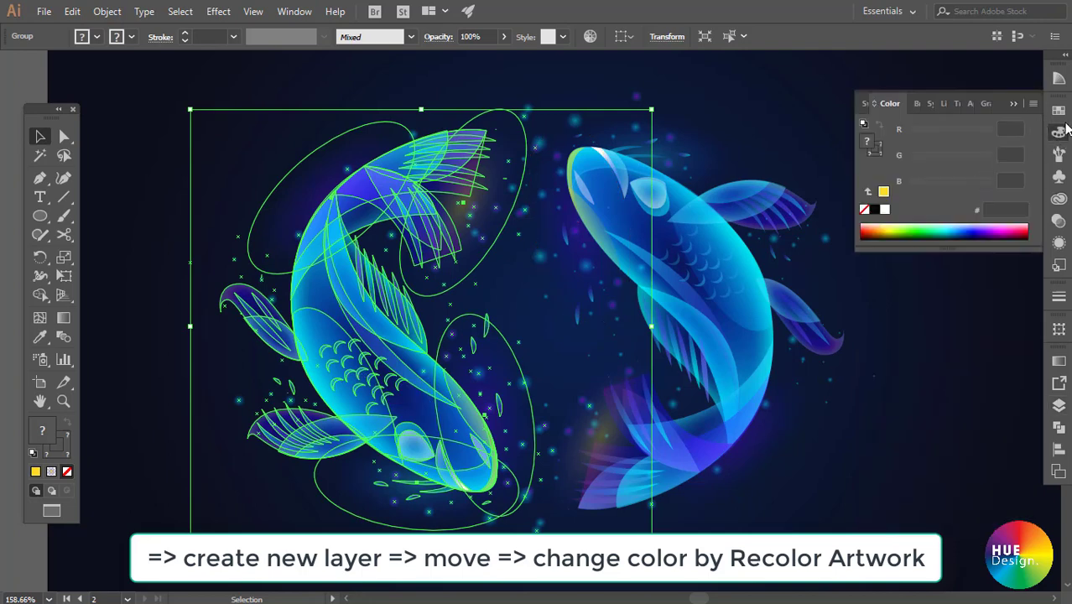
left_click(1060, 111)
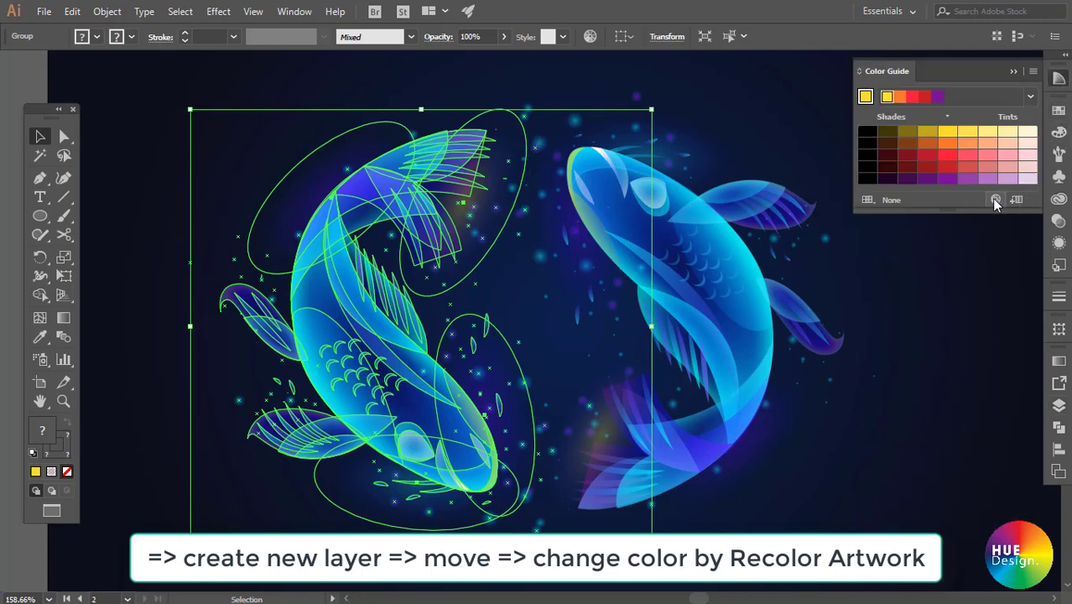
left_click(996, 200)
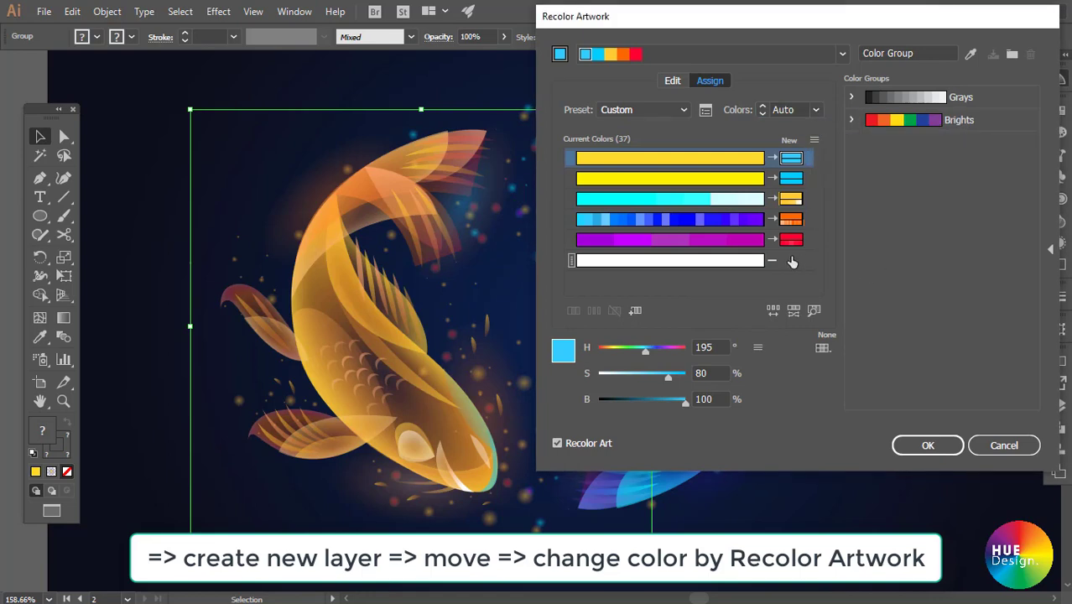
- Add a replacement colour for the white row and set red for the purple tones
left_click(791, 265)
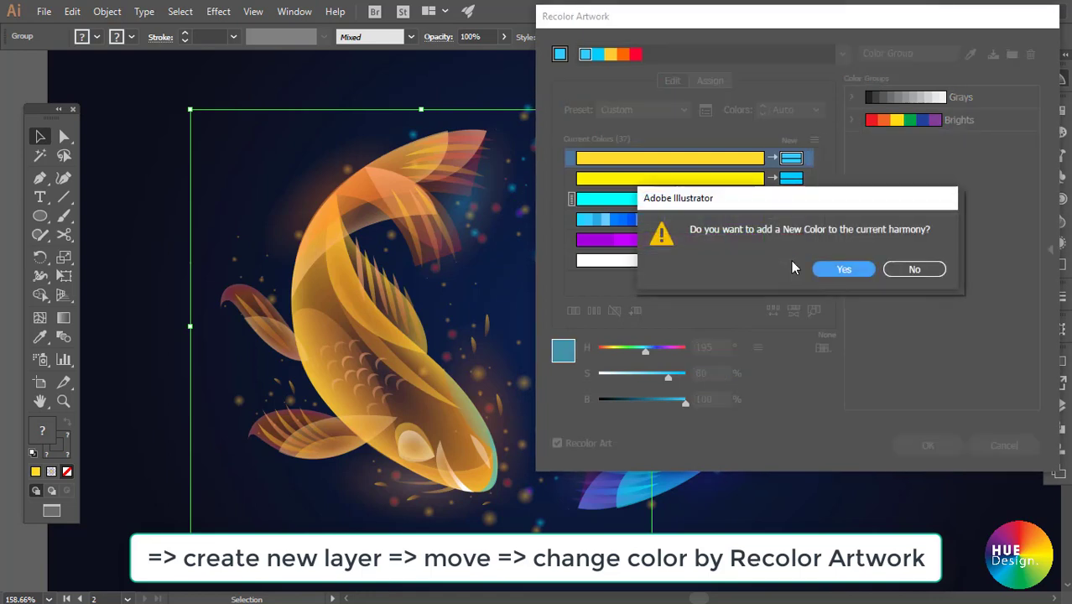
left_click(910, 269)
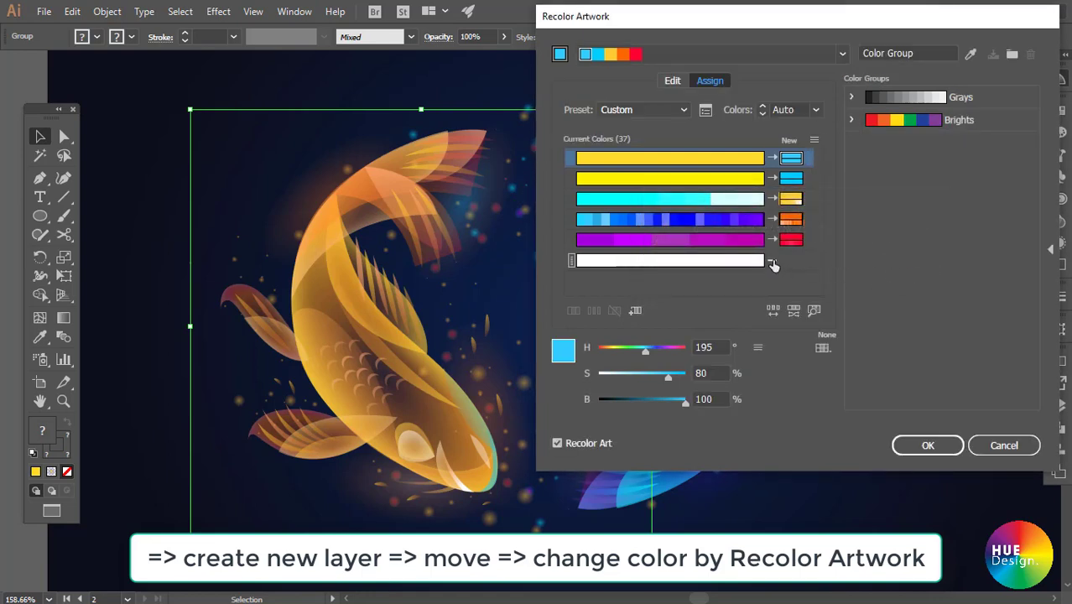
left_click(774, 265)
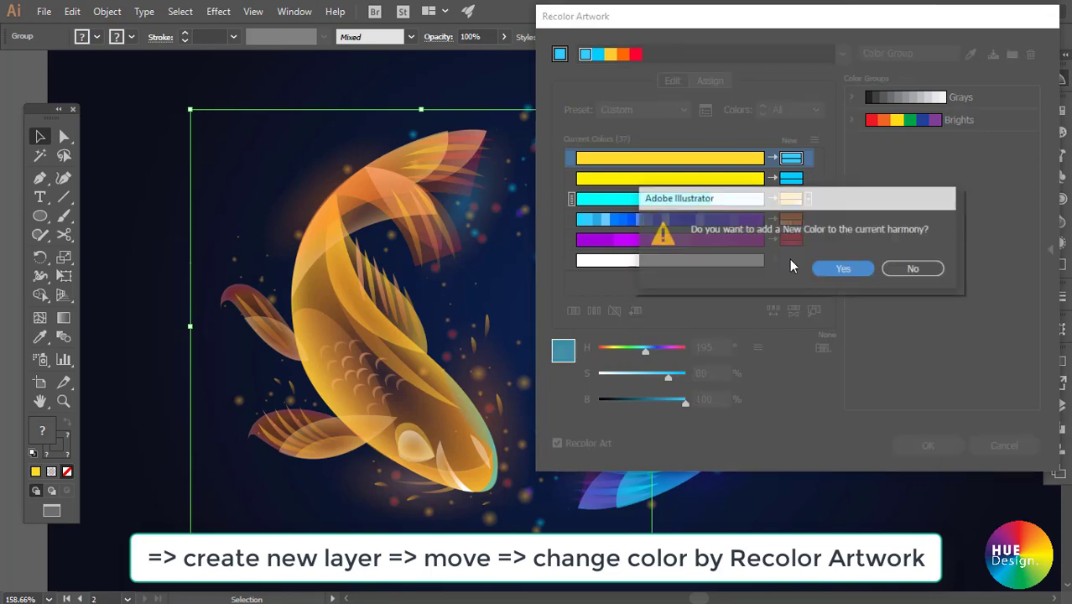
left_click(835, 270)
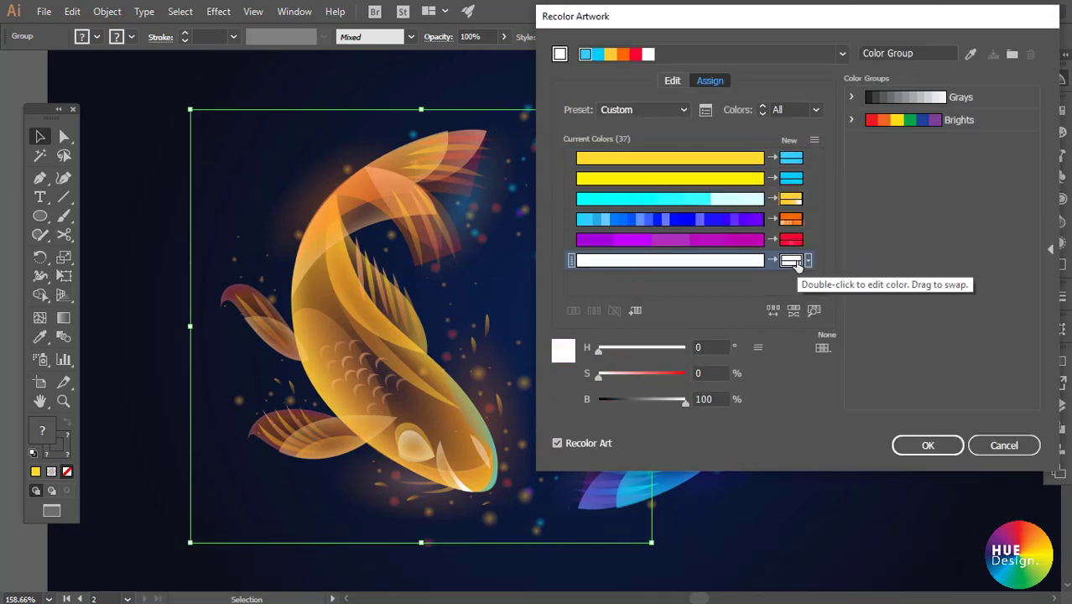
double_click(791, 261)
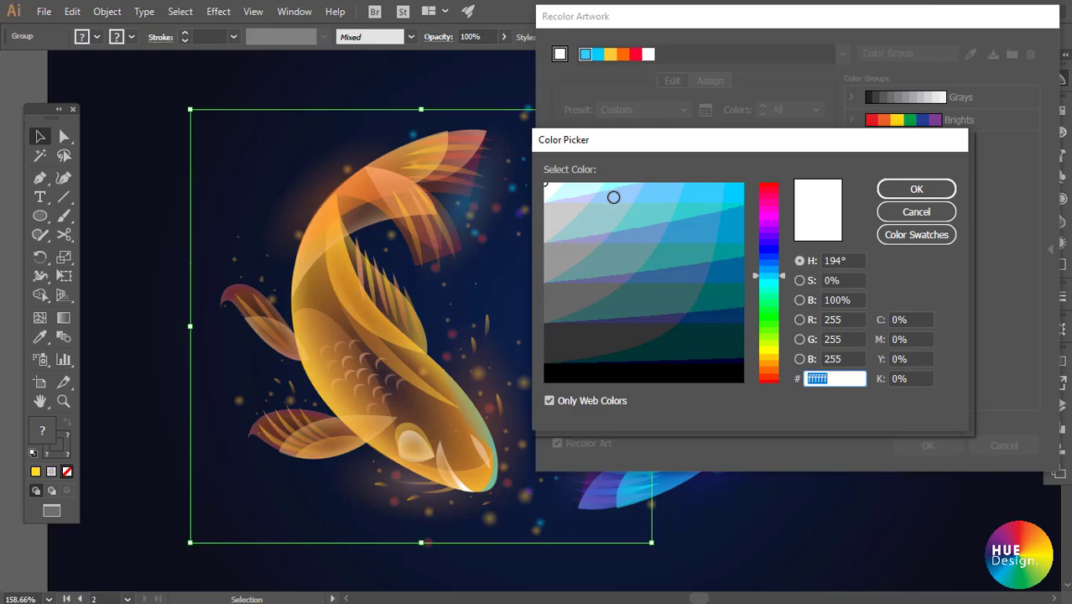
left_click(890, 211)
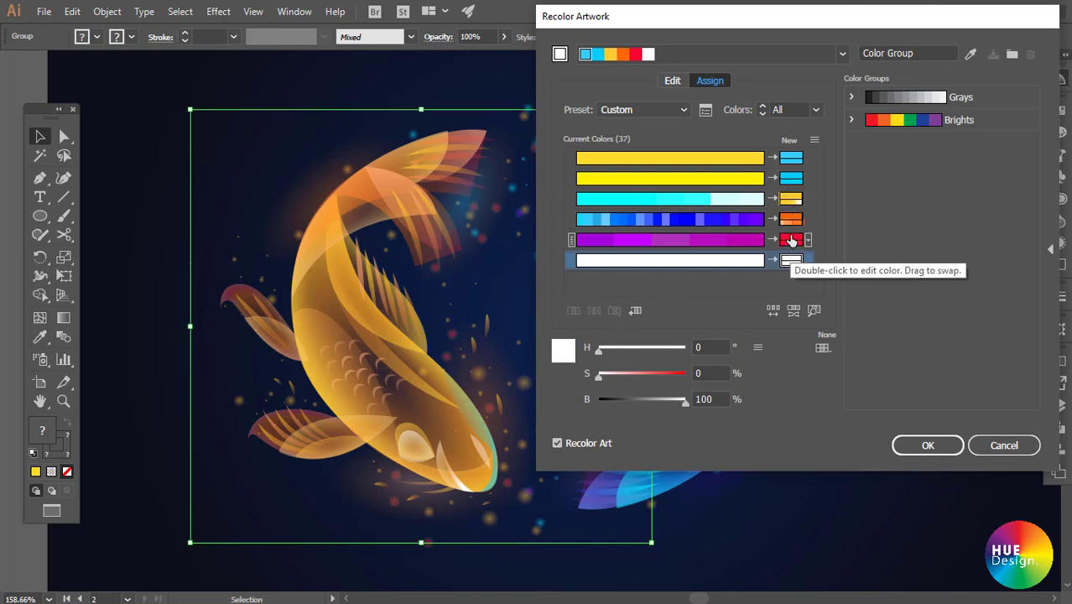
double_click(792, 241)
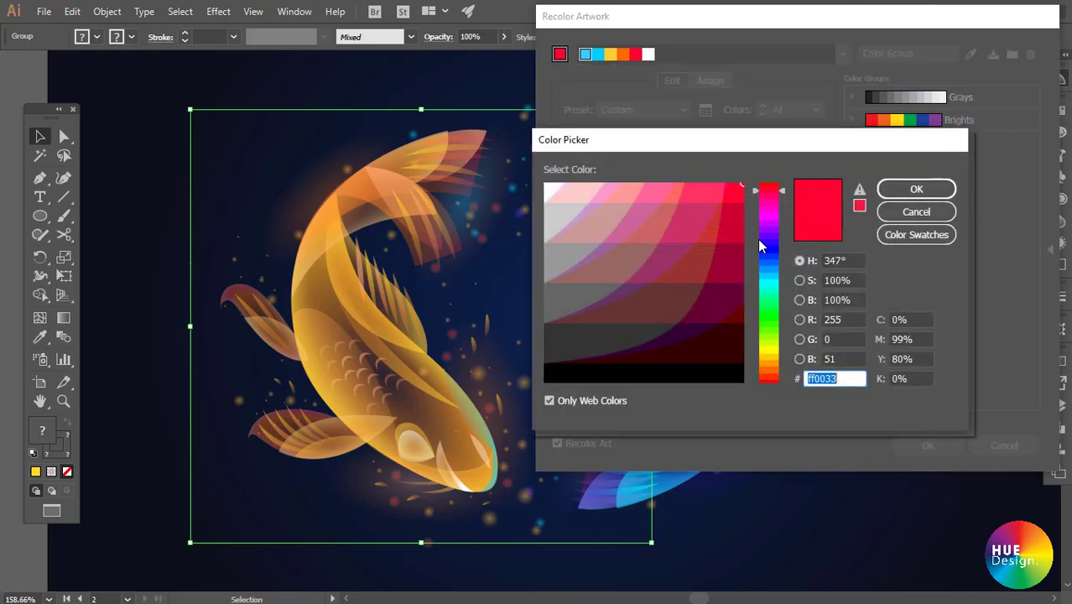
left_click(894, 189)
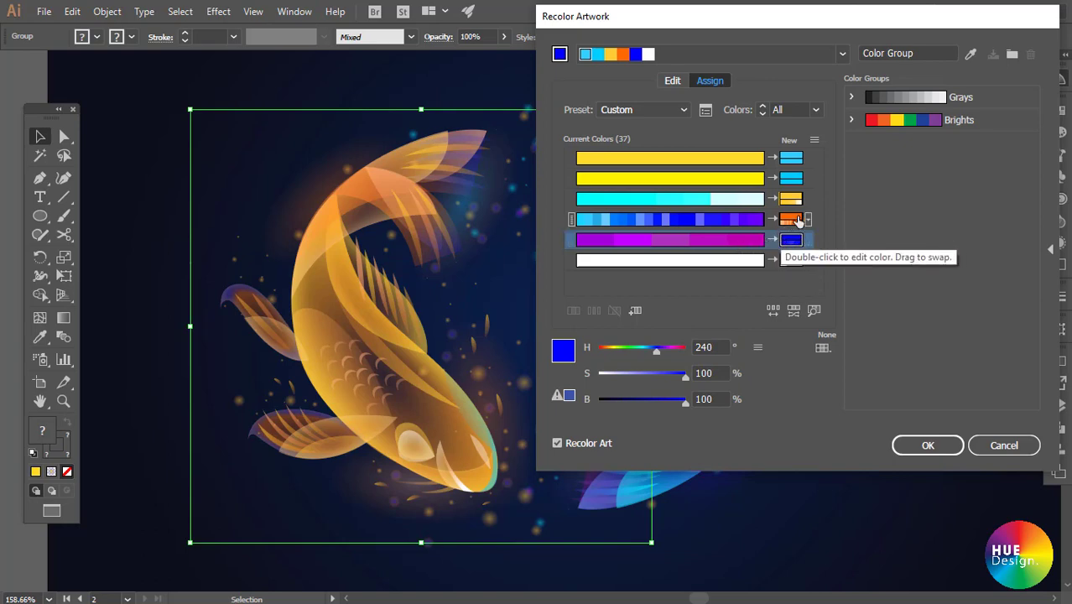
- Set red for the blue tones and vivid orange #ff9900 for the cyan tones
double_click(795, 220)
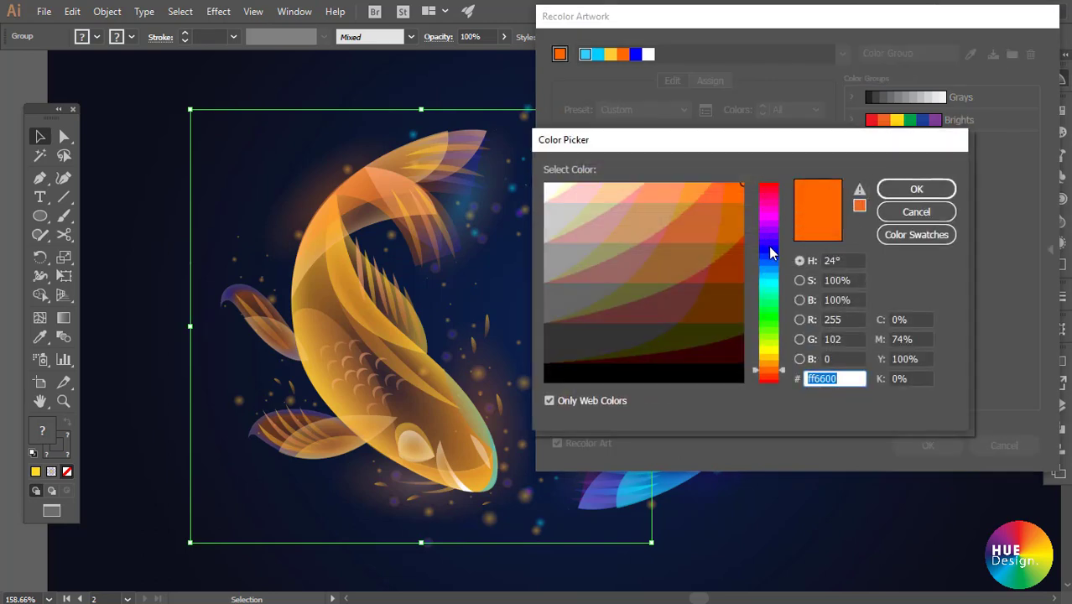
left_click(771, 381)
left_click(916, 189)
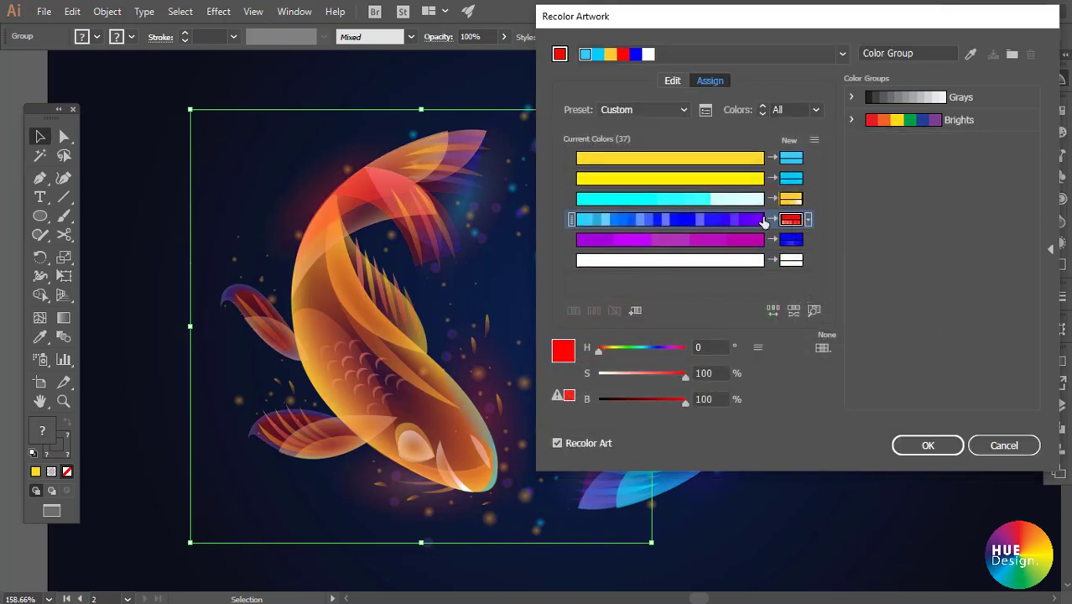
double_click(792, 199)
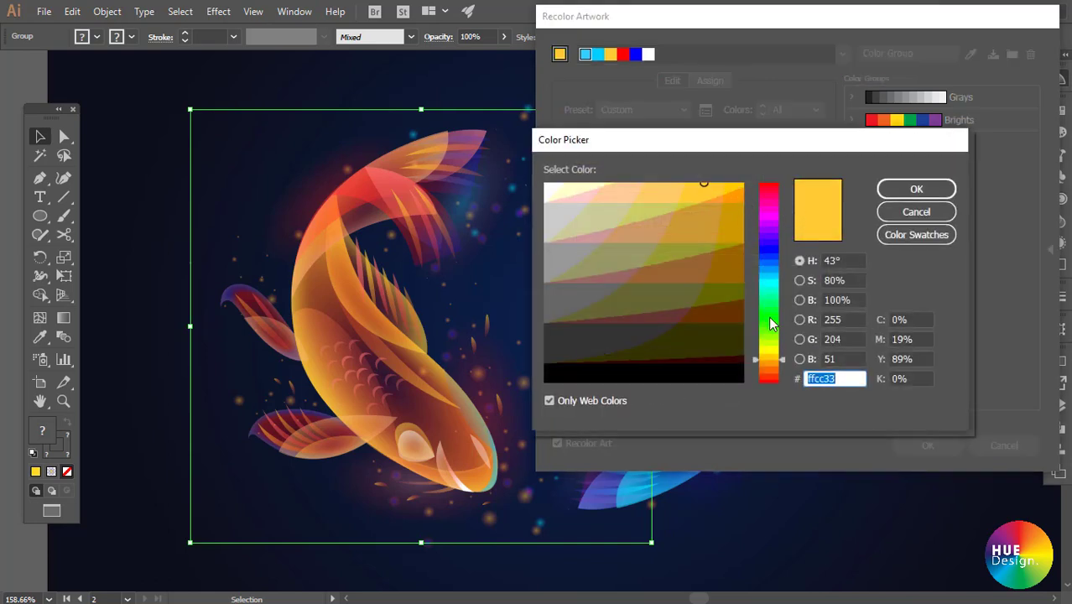
left_click_drag(775, 368, 776, 366)
left_click_drag(734, 198, 736, 193)
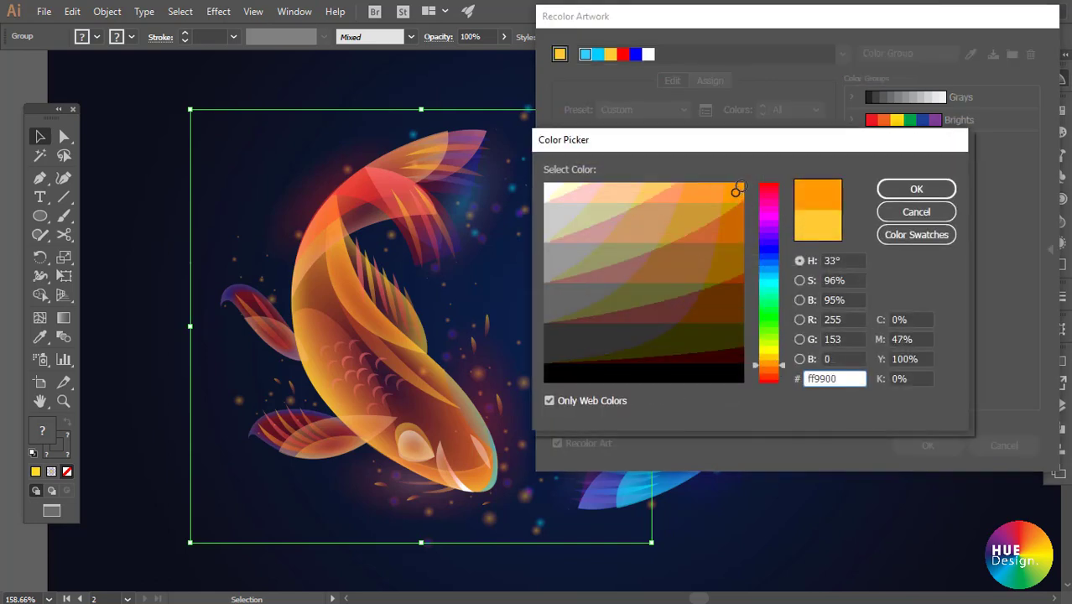
left_click(913, 188)
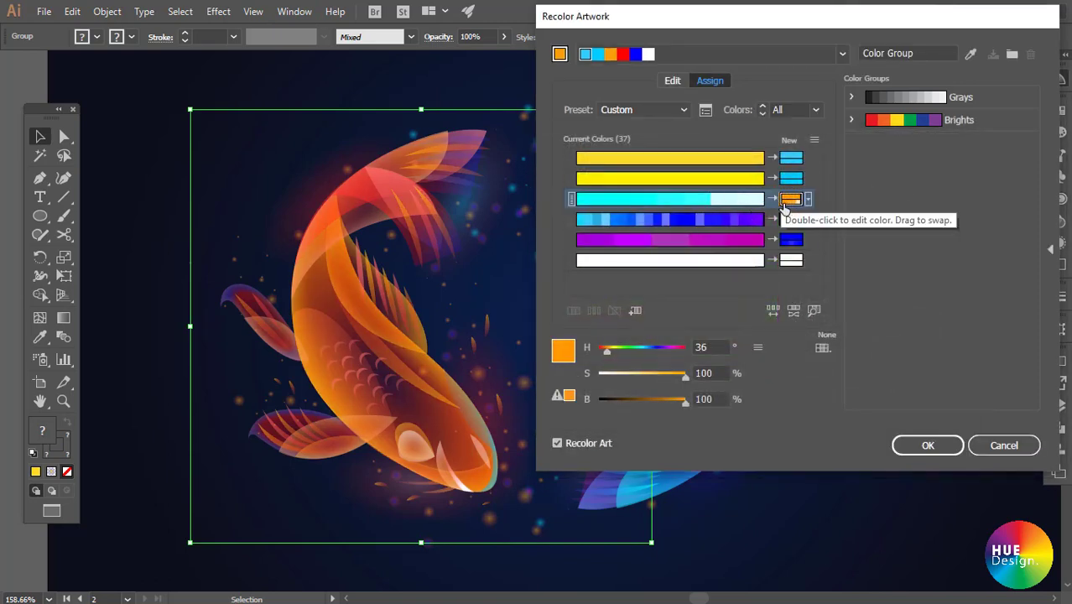
- Change the cyan tones' replacement to golden yellow #ffcc00 and apply the recolour
double_click(795, 201)
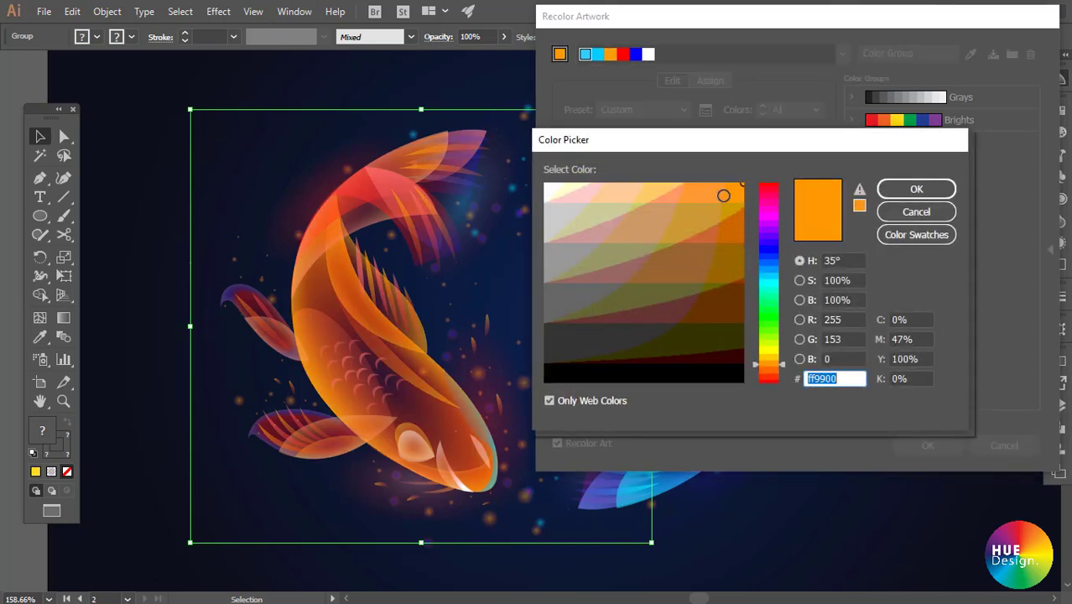
mouse_move(767, 364)
left_mouse_down()
mouse_move(770, 353)
mouse_move(777, 361)
left_mouse_up()
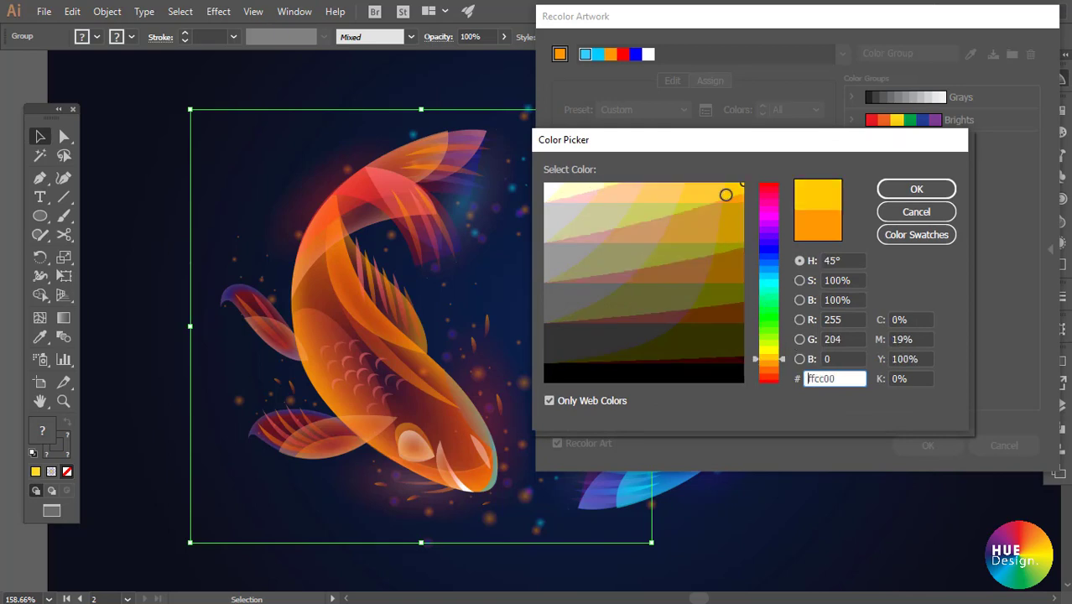
left_click(737, 188)
left_click(916, 188)
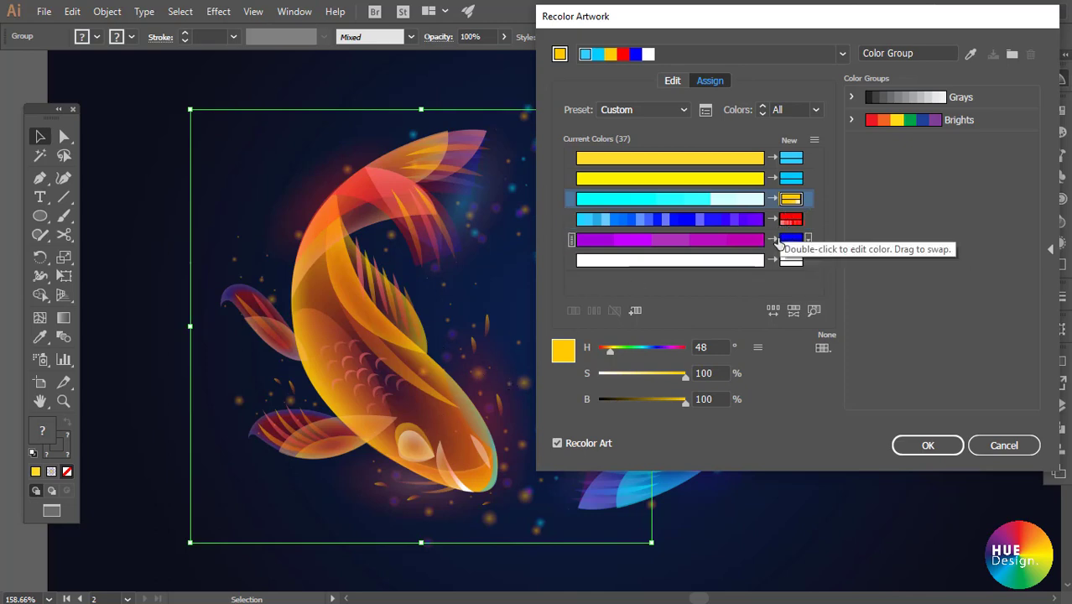
left_click(931, 451)
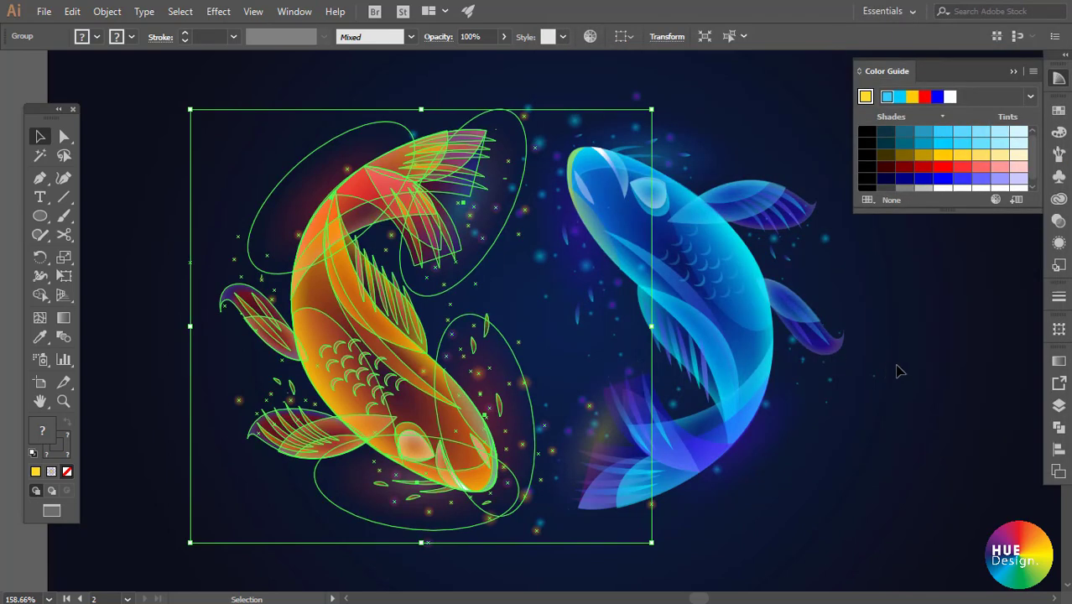
- Deselect the recoloured koi, collapse the Color Guide panel, and centre both koi in view
left_click(894, 382)
scroll(580, 362, "down", 3)
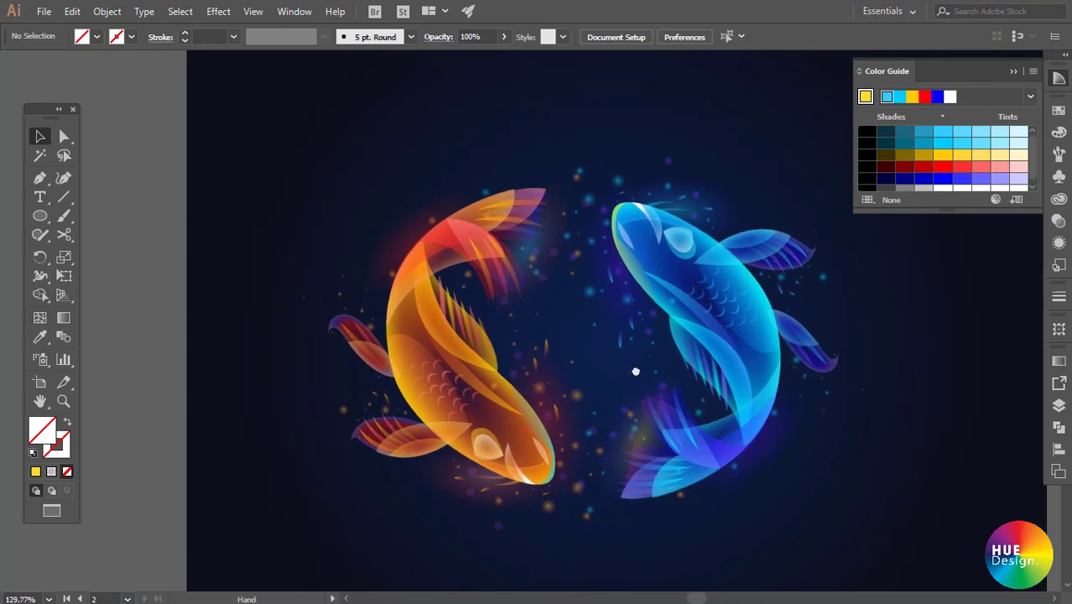
scroll(543, 290, "up", 2)
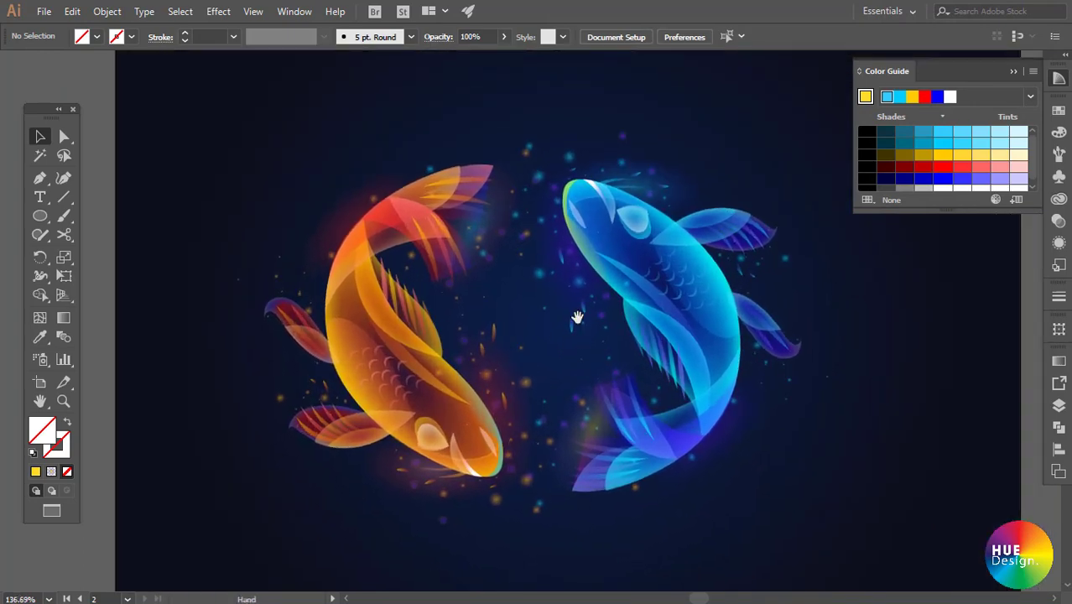
left_click_drag(614, 317, 601, 320)
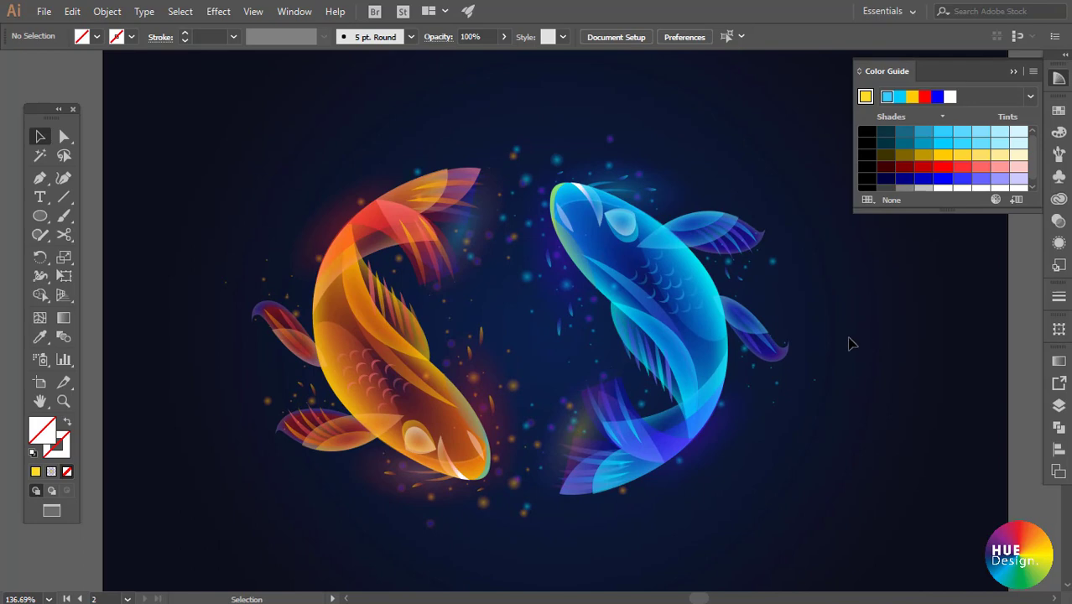
left_click(1013, 72)
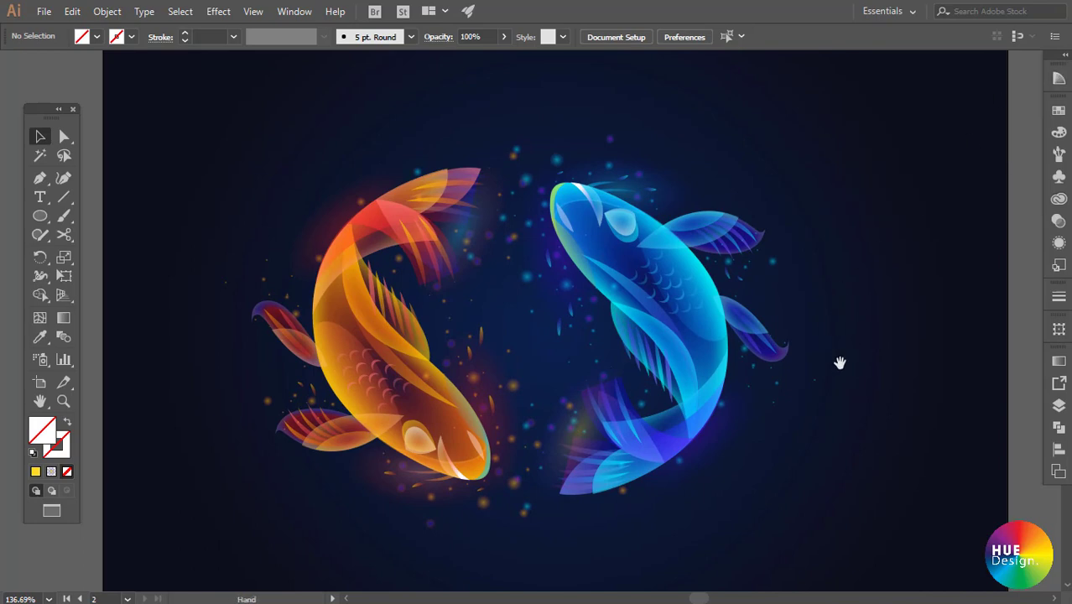
left_click_drag(840, 280, 849, 286)
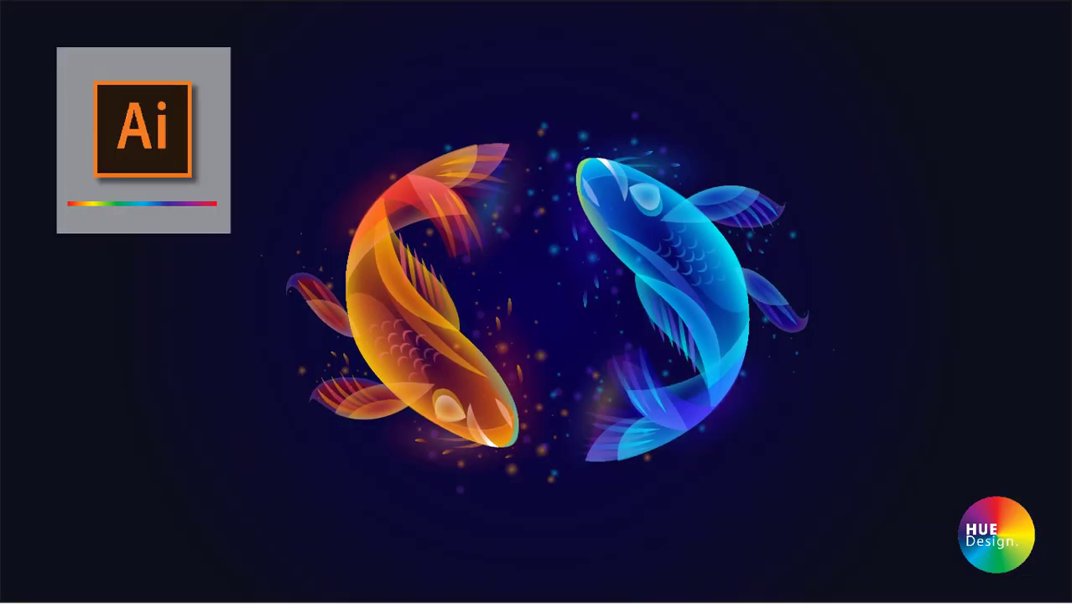